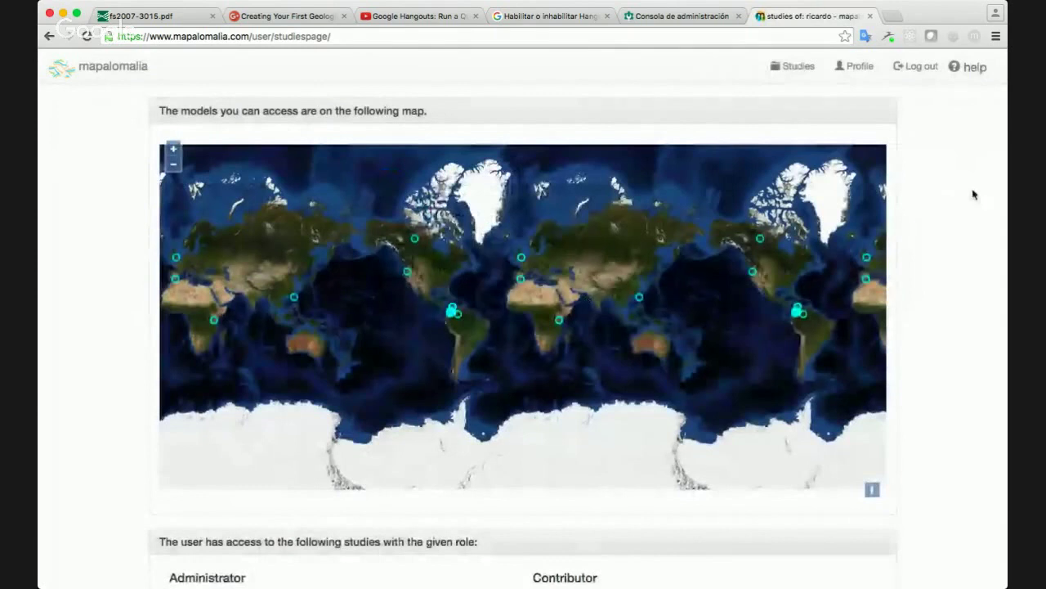
# Look through the map of accessible models and the lists of studies grouped by user role
pyautogui.scroll(-1, 974, 194)
pyautogui.scroll(1, 974, 194)
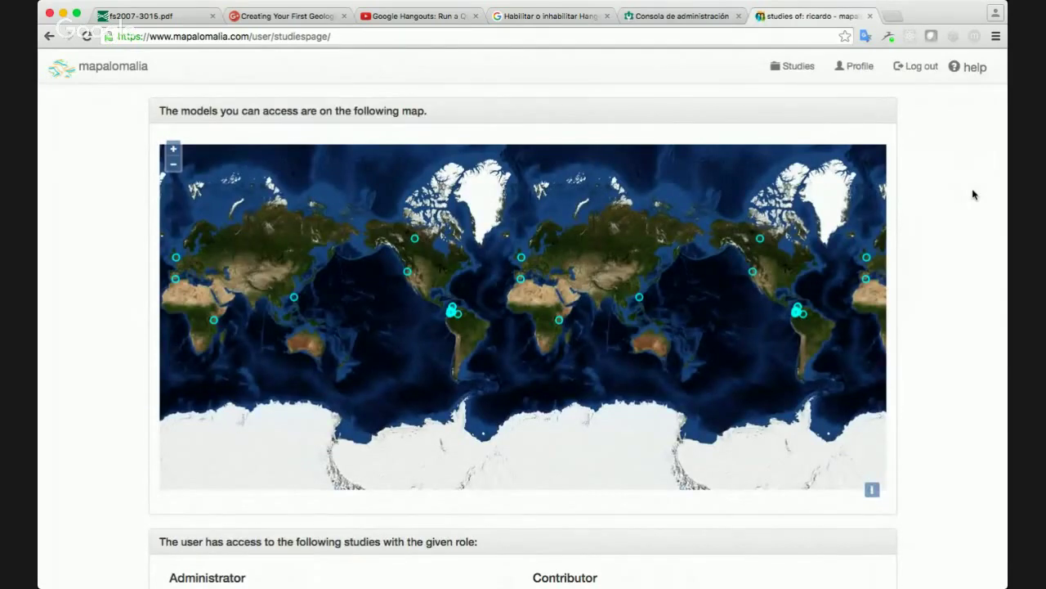
pyautogui.scroll(-3, 973, 194)
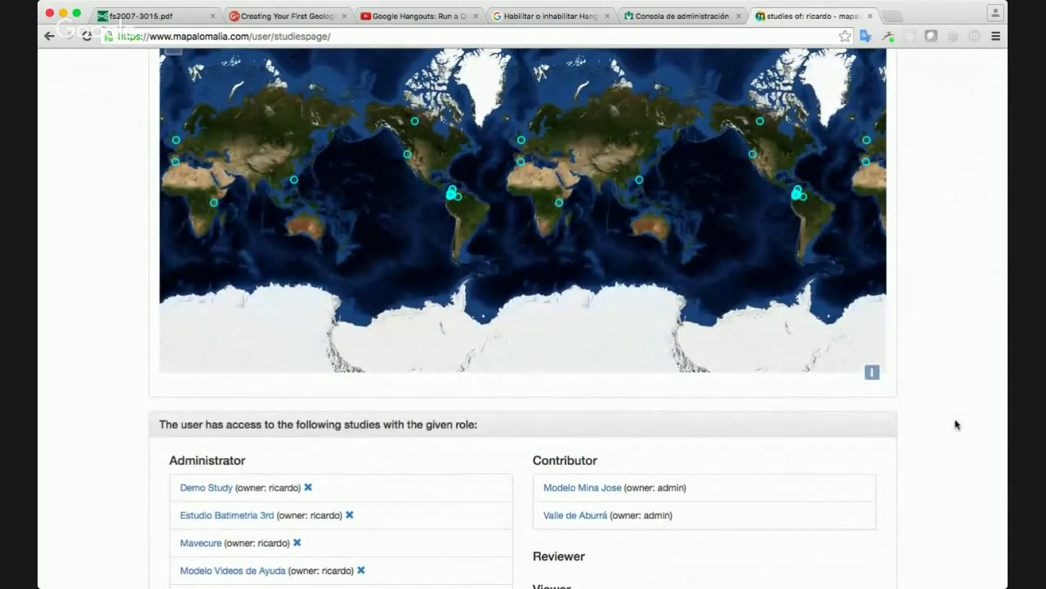
pyautogui.scroll(-5, 955, 423)
pyautogui.scroll(-5, 956, 423)
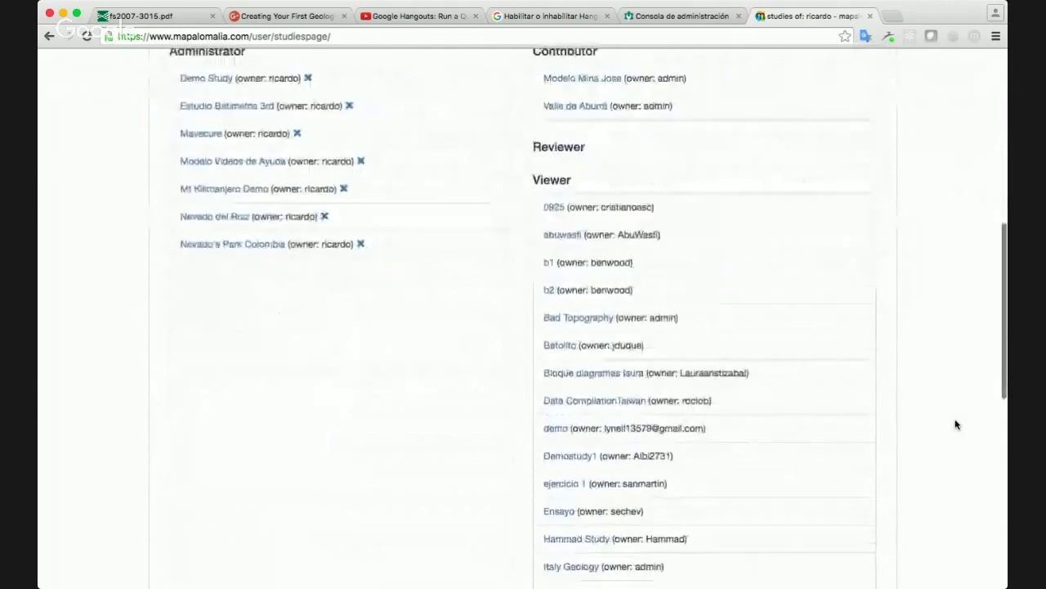
pyautogui.scroll(3, 956, 423)
pyautogui.scroll(-10, 956, 421)
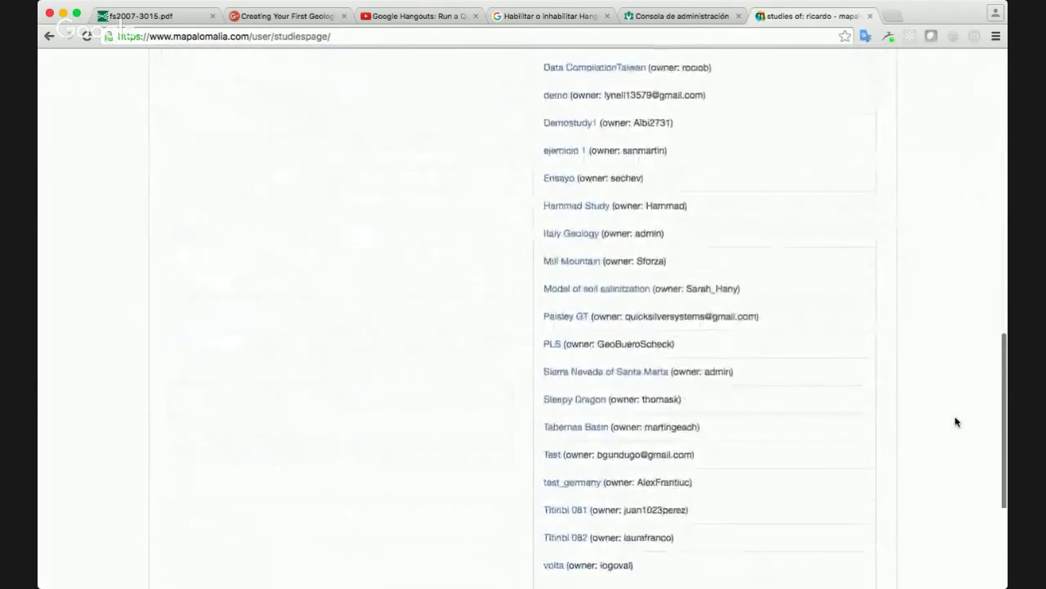
pyautogui.scroll(15, 957, 422)
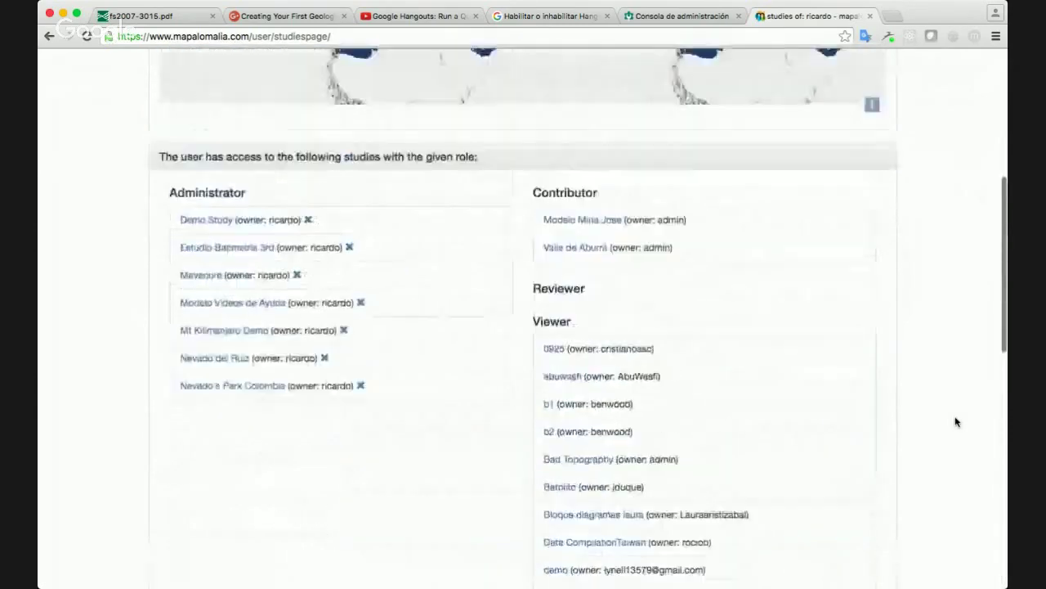
pyautogui.scroll(-1, 955, 422)
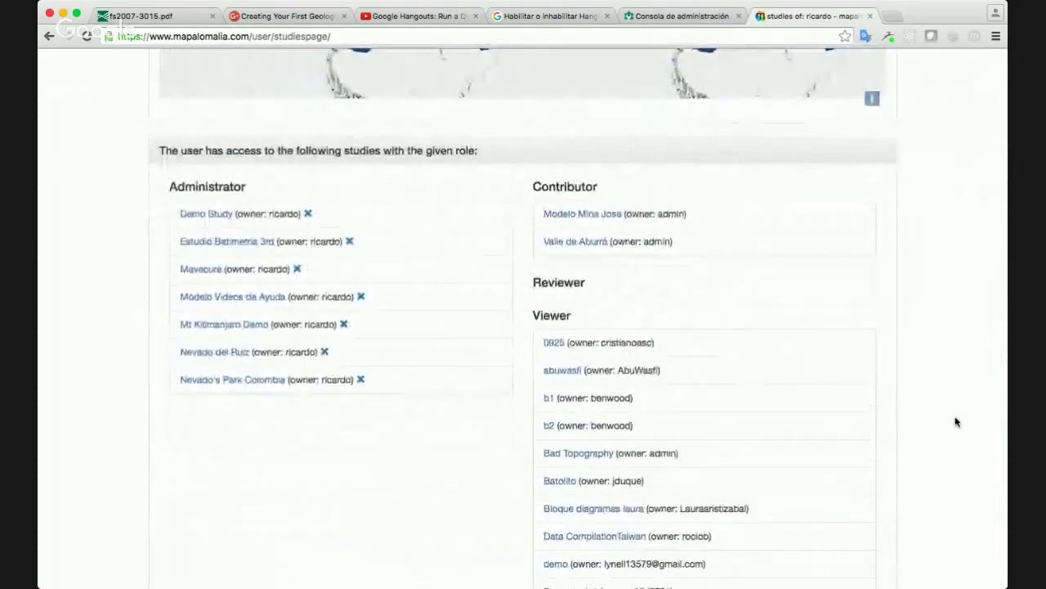
pyautogui.scroll(-2, 956, 422)
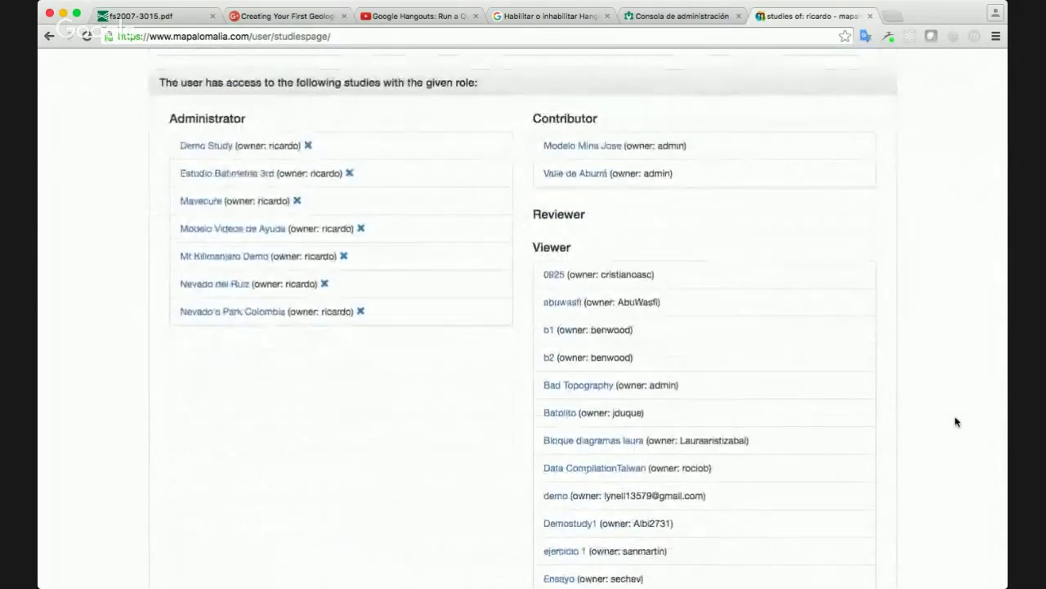
pyautogui.scroll(-10, 957, 422)
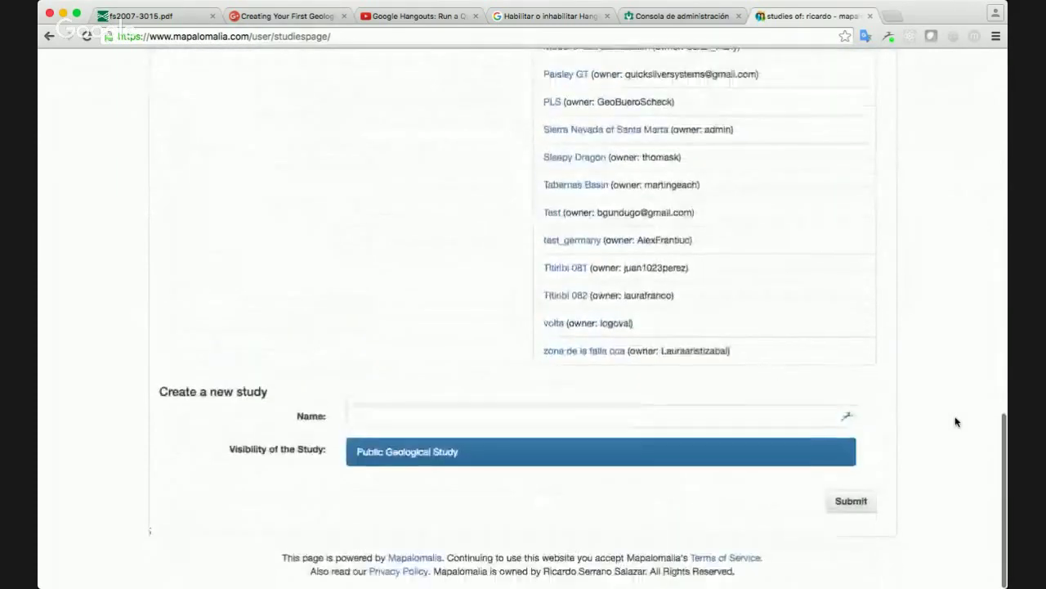
pyautogui.scroll(12, 956, 422)
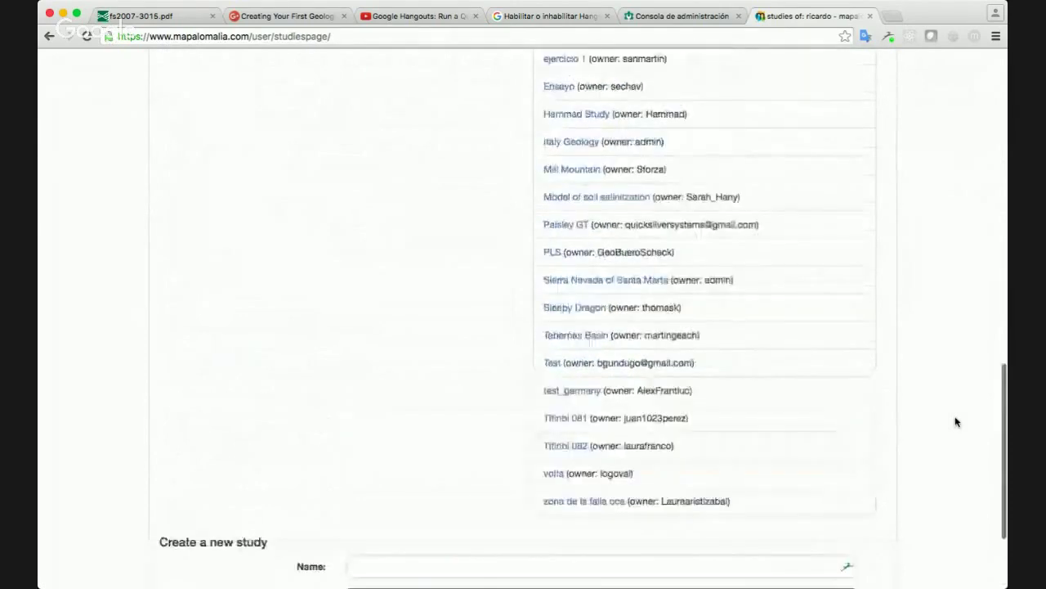
pyautogui.scroll(11, 957, 422)
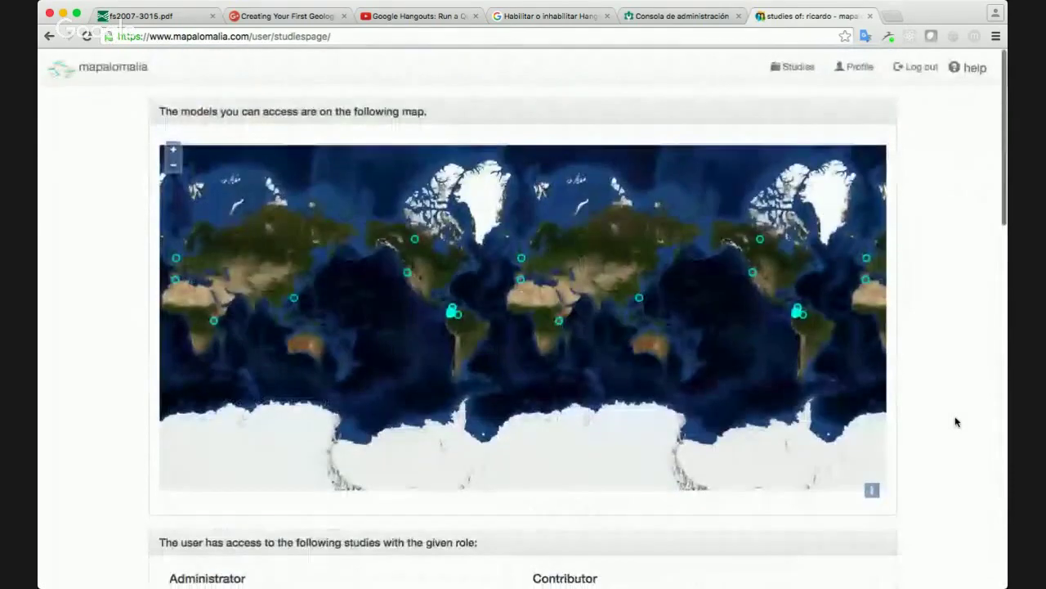
# Create a public geological study named "Italy Model" and open its page
pyautogui.scroll(-15, 957, 422)
pyautogui.scroll(-8, 956, 422)
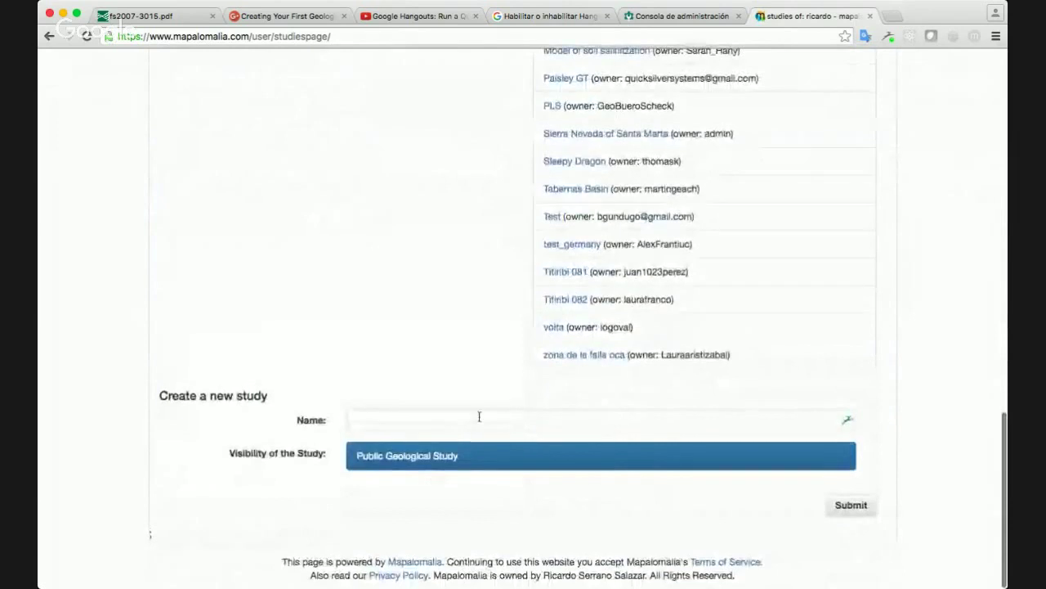
pyautogui.click(479, 419)
pyautogui.write('I')
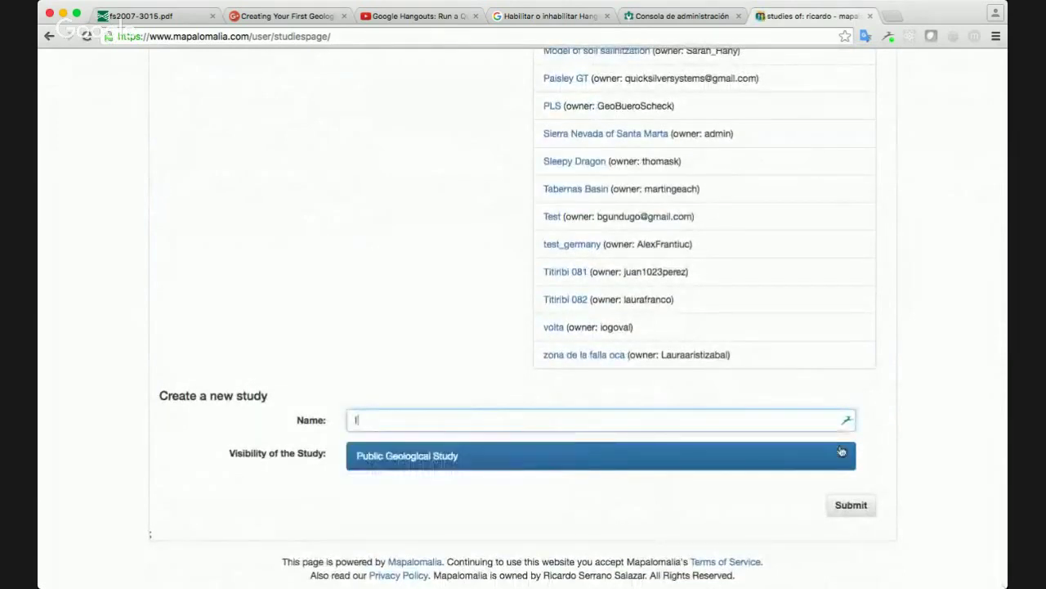
pyautogui.write('taly Model')
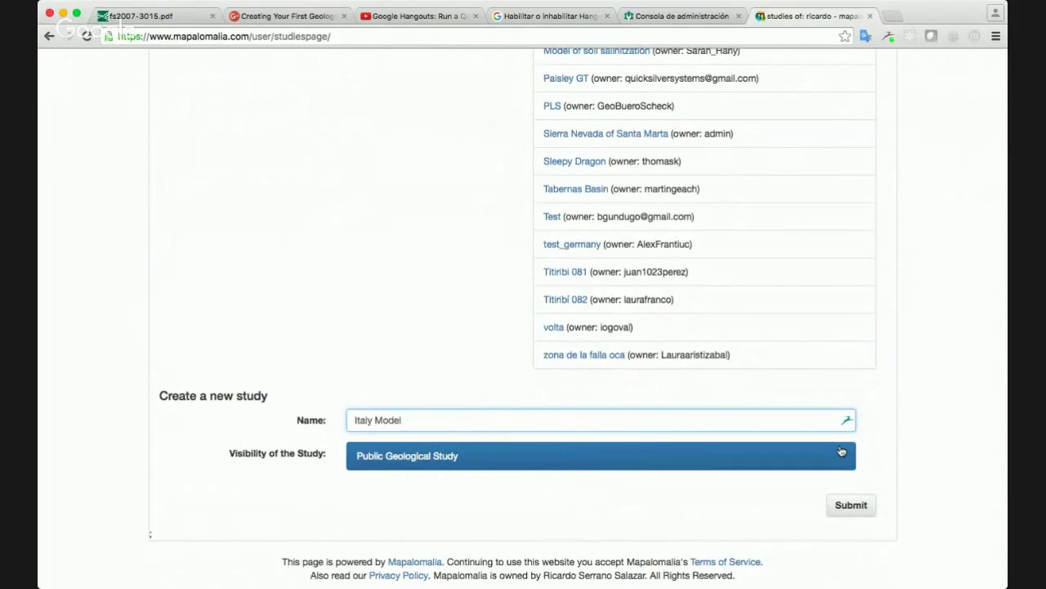
pyautogui.click(852, 505)
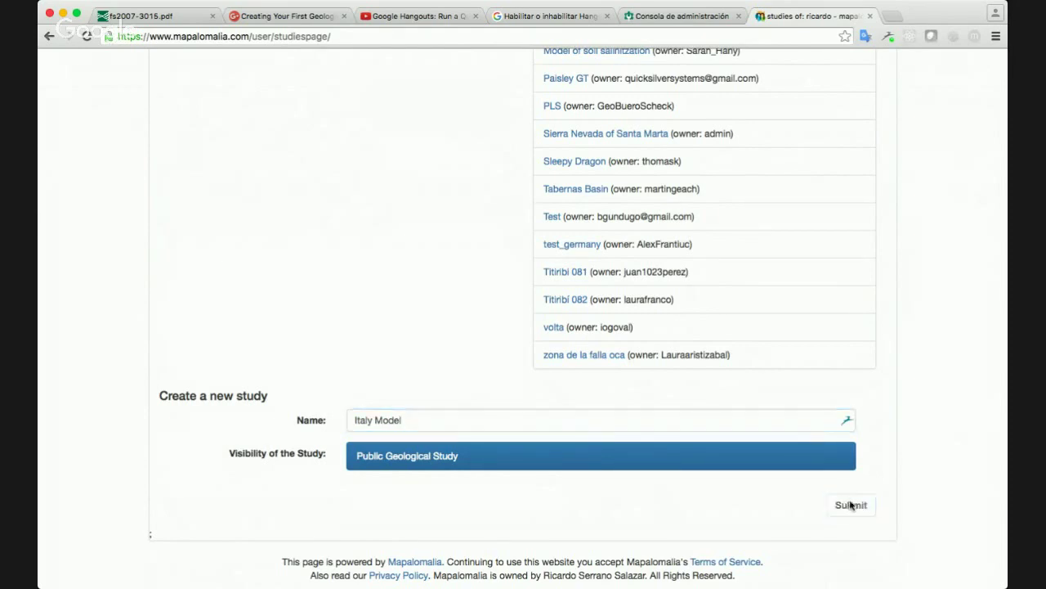
pyautogui.click(260, 403)
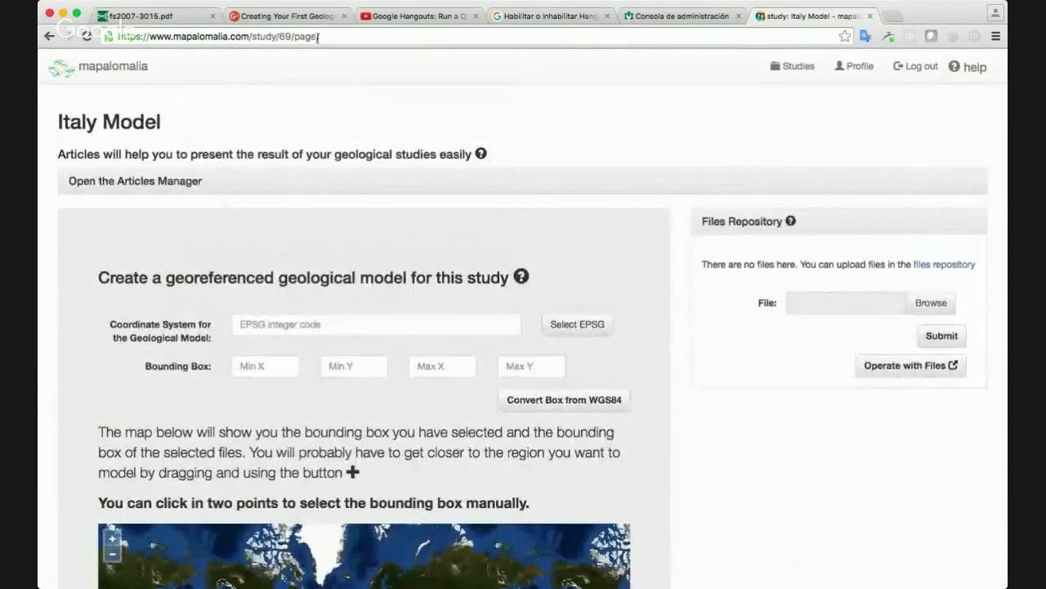
# Select the web address of the Italy Model study page and switch to another application
pyautogui.click(462, 30)
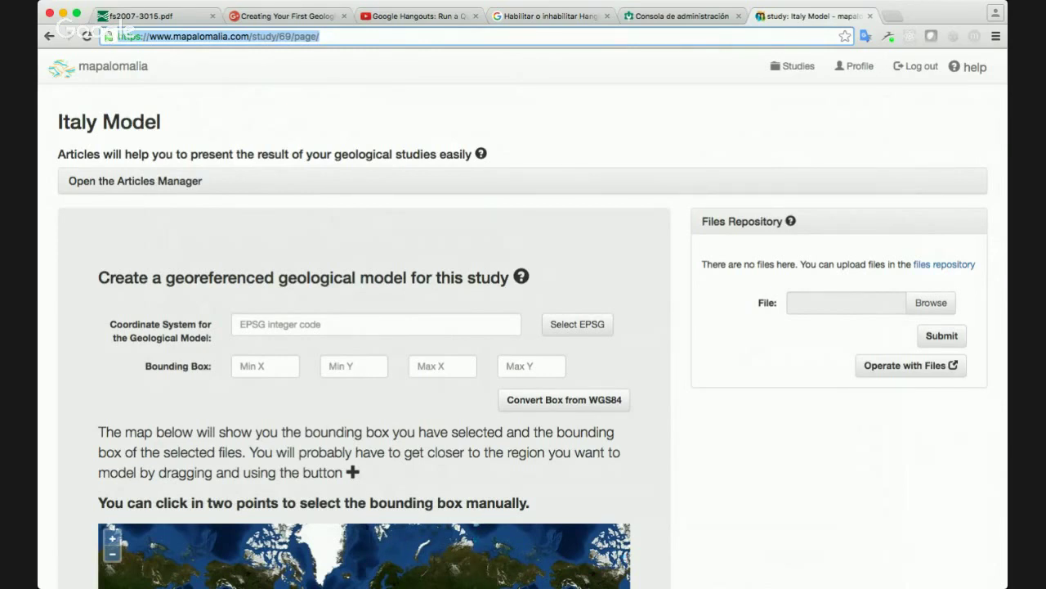
pyautogui.press('super+Tab')
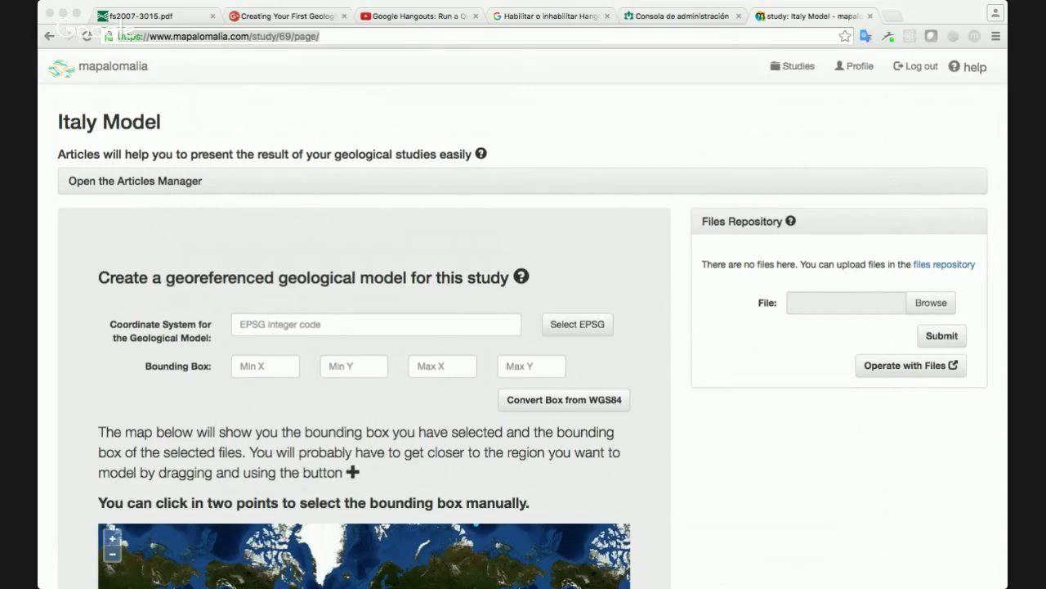
pyautogui.click(47, 341)
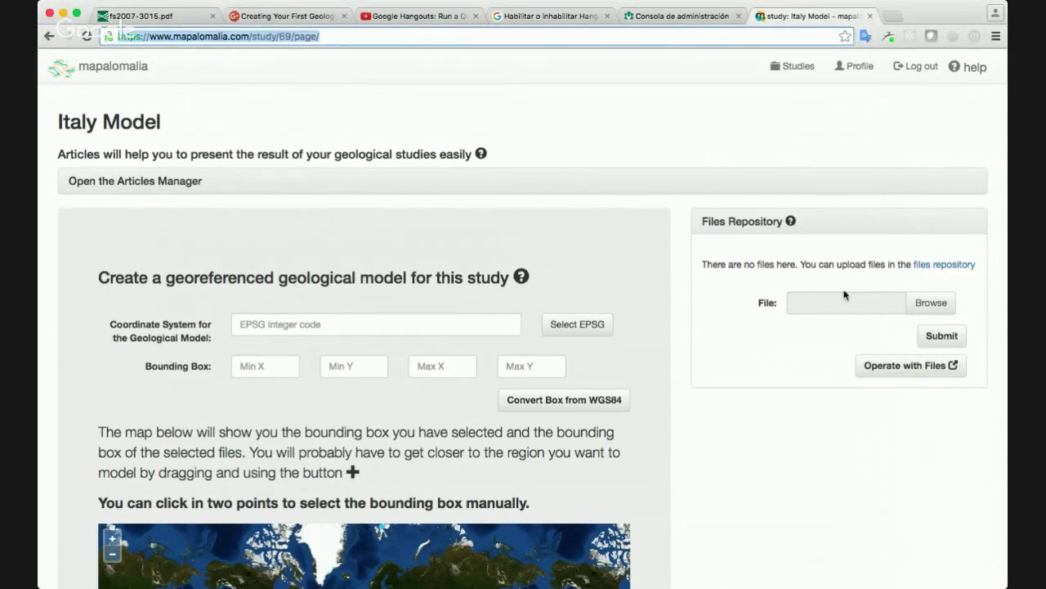
# Open a new browser tab
pyautogui.click(940, 303)
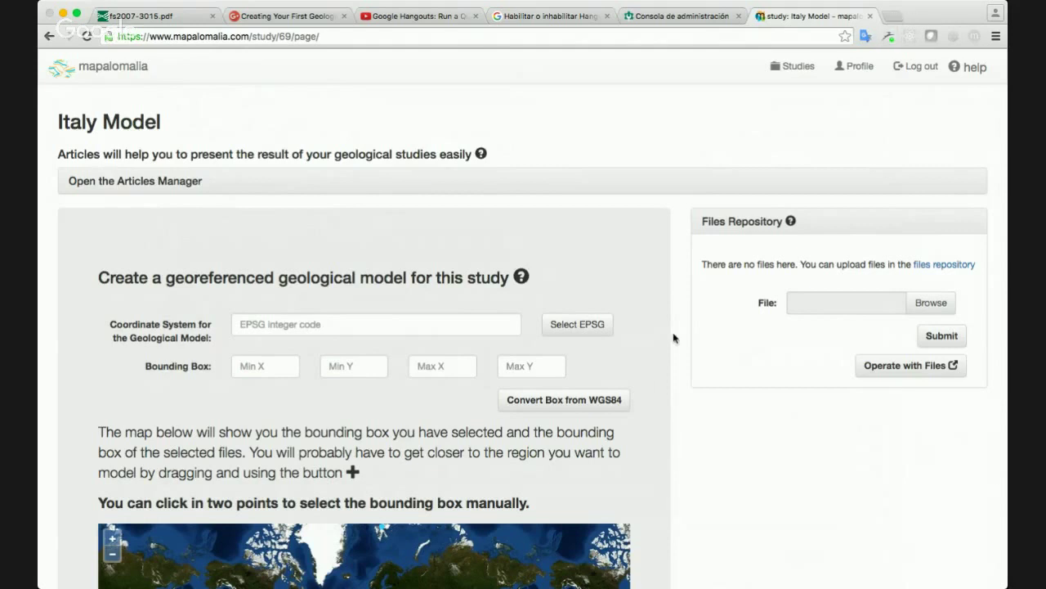
pyautogui.click(894, 17)
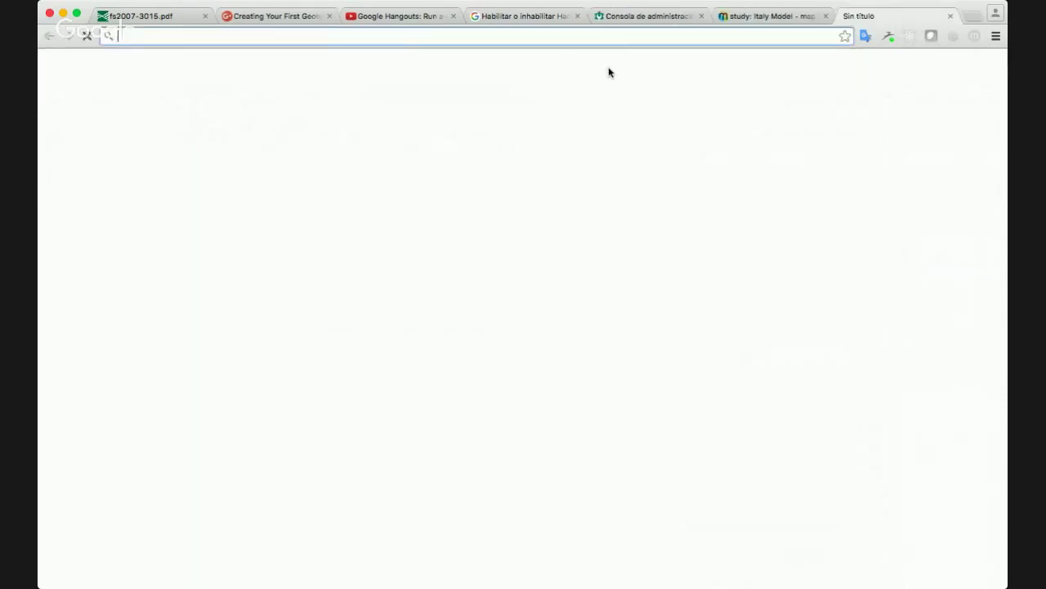
pyautogui.write('virtualbox:8000')
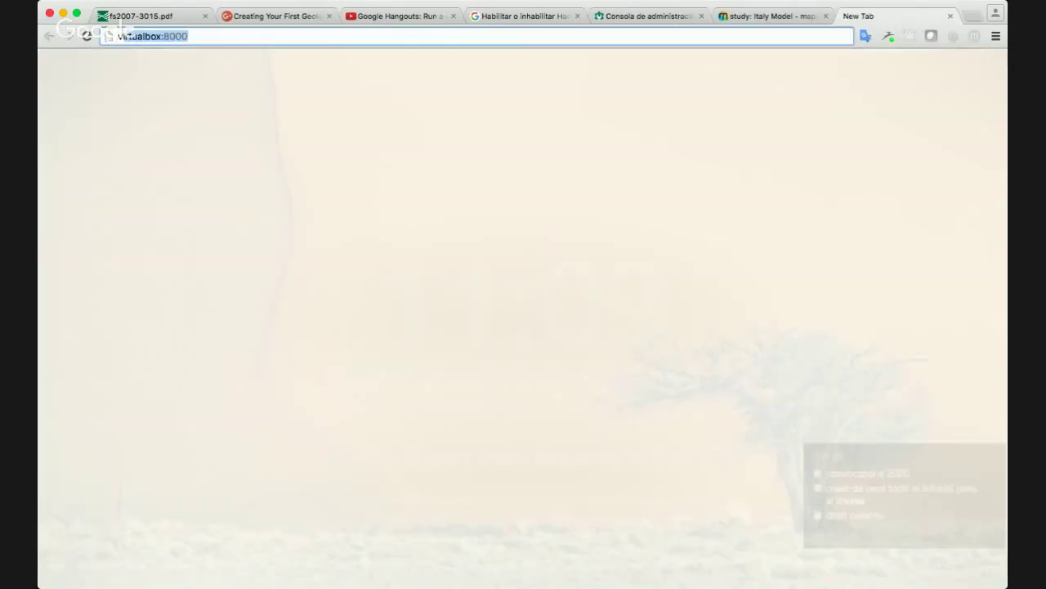
pyautogui.press('Down')
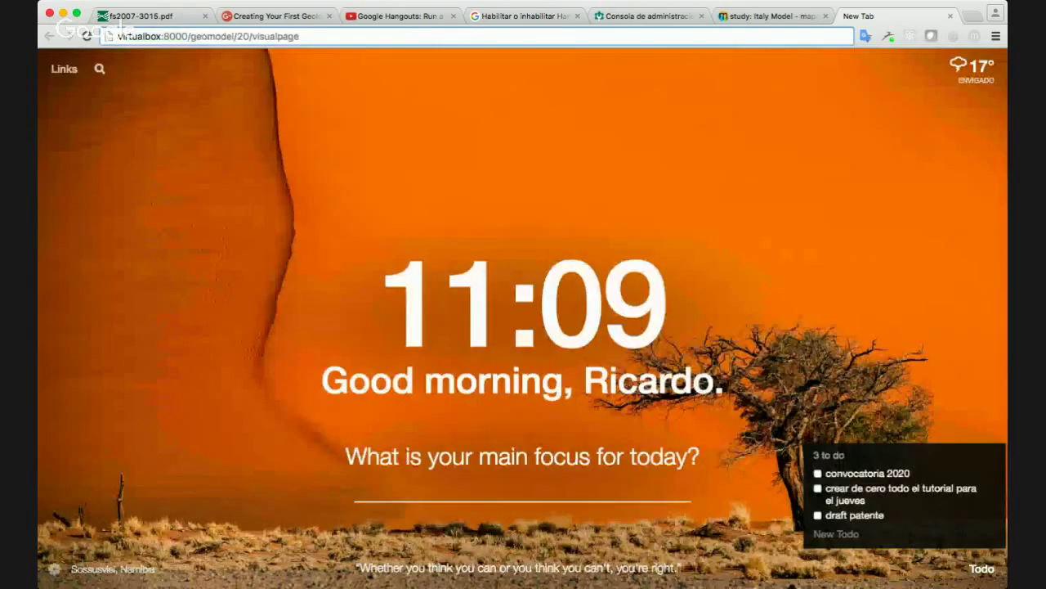
pyautogui.press('BackSpace')
pyautogui.press('BackSpace')
pyautogui.press('BackSpace')
pyautogui.press('BackSpace')
pyautogui.press('BackSpace')
pyautogui.press('BackSpace')
pyautogui.press('BackSpace')
pyautogui.press('BackSpace')
pyautogui.press('BackSpace')
pyautogui.press('BackSpace')
pyautogui.press('BackSpace')
pyautogui.press('BackSpace')
pyautogui.press('BackSpace')
pyautogui.press('BackSpace')
pyautogui.press('BackSpace')
pyautogui.press('BackSpace')
pyautogui.press('BackSpace')
pyautogui.press('BackSpace')
pyautogui.press('BackSpace')
pyautogui.press('BackSpace')
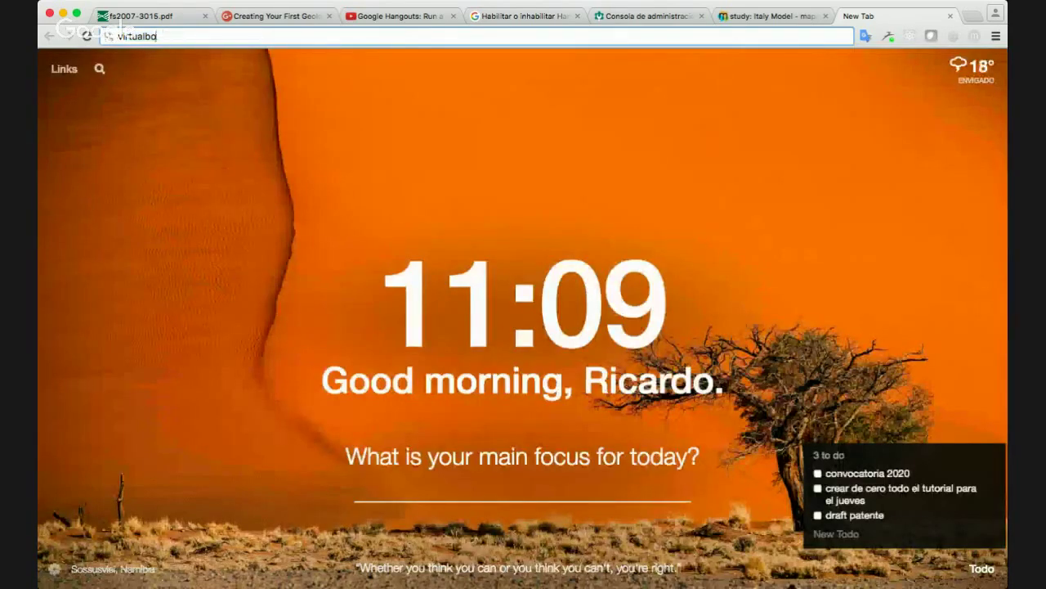
# Go to the ViDEPI Project website by entering videpi, and select its web address
pyautogui.write('videp')
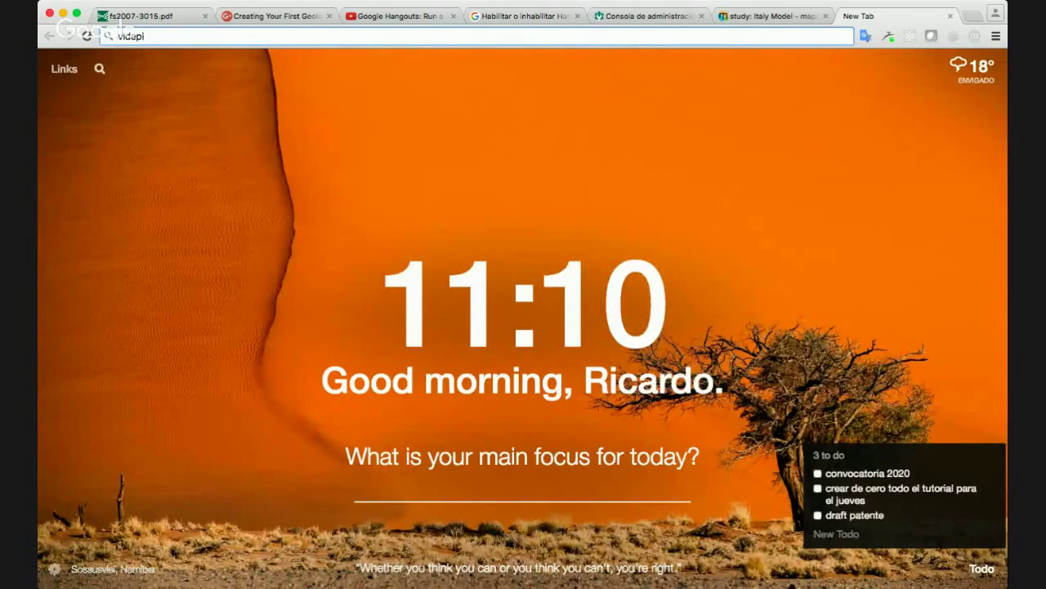
pyautogui.write('i')
pyautogui.press('Return')
pyautogui.click(337, 38)
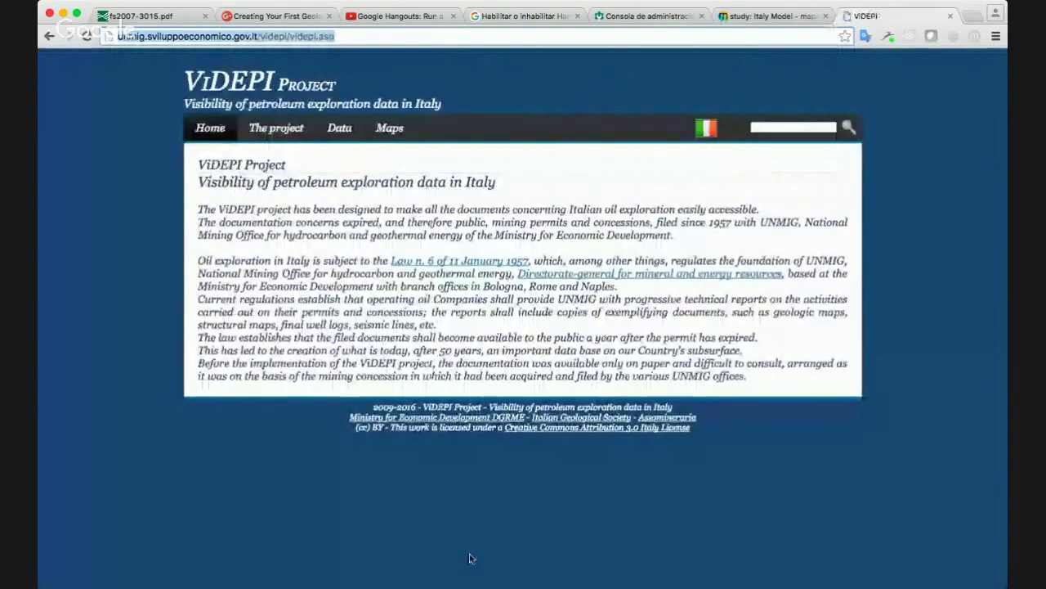
pyautogui.press('super+Tab')
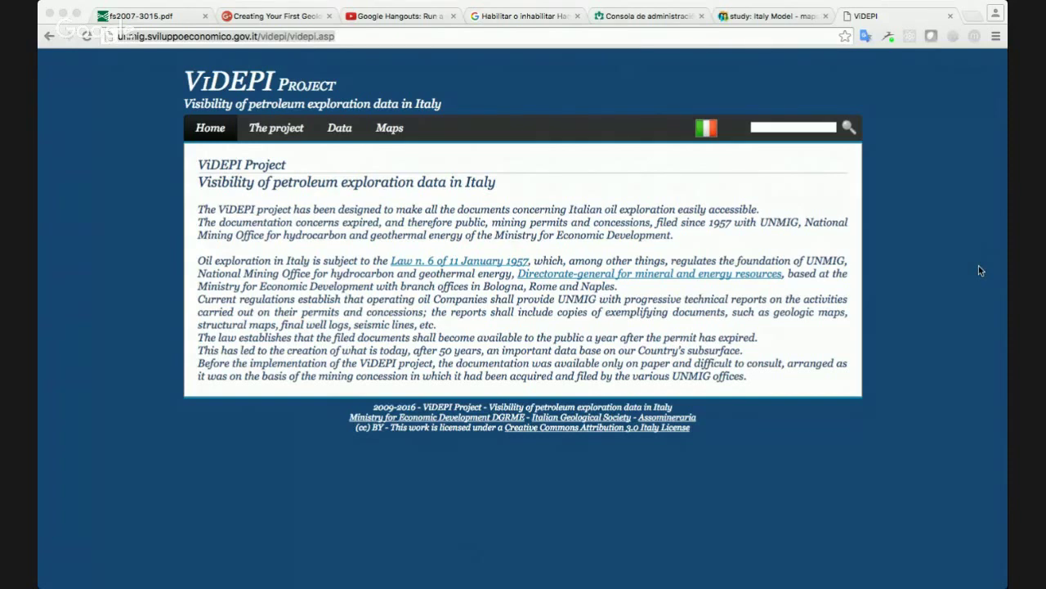
pyautogui.press('super+Tab')
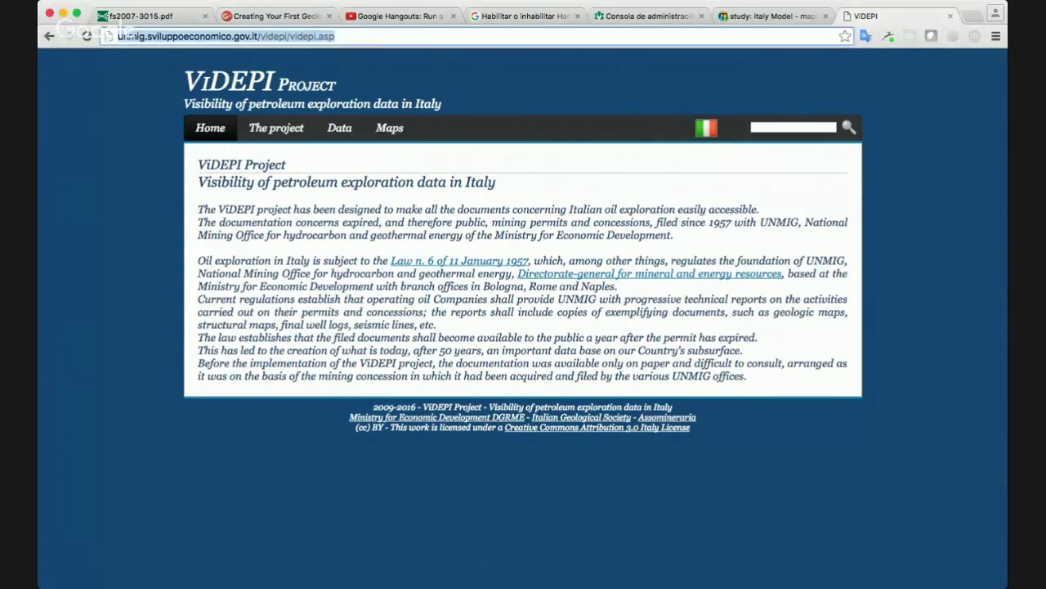
# Return to the Italy Model study page and upload demo.tif to its files repository
pyautogui.click(737, 28)
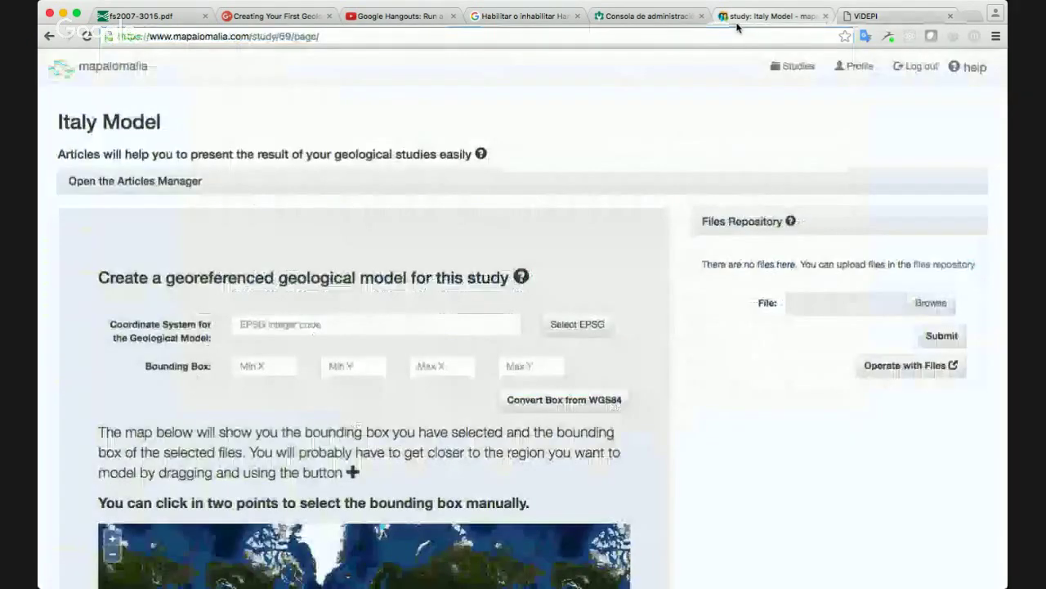
pyautogui.click(921, 306)
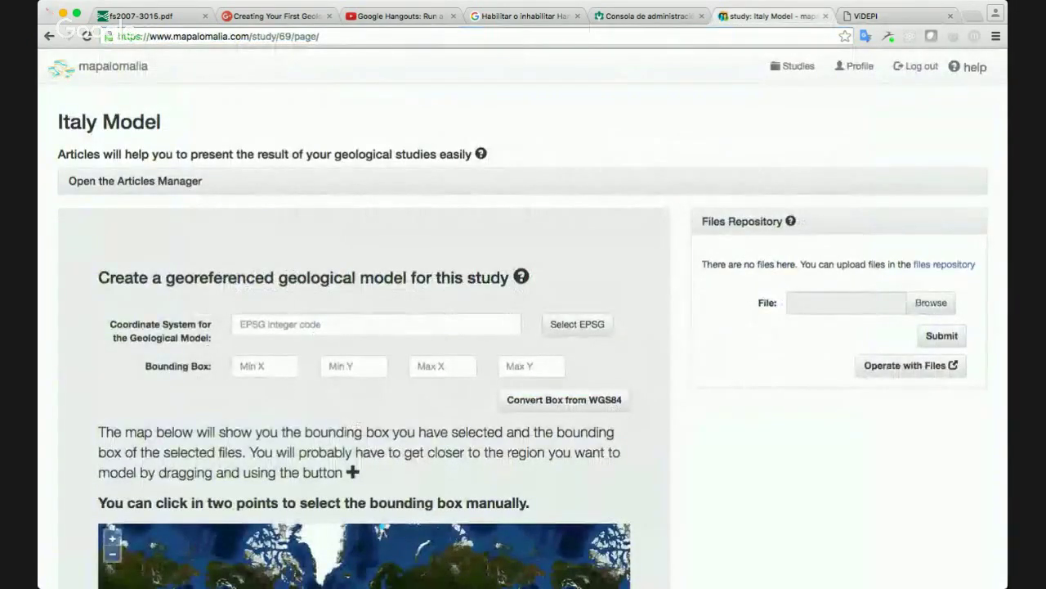
pyautogui.click(944, 334)
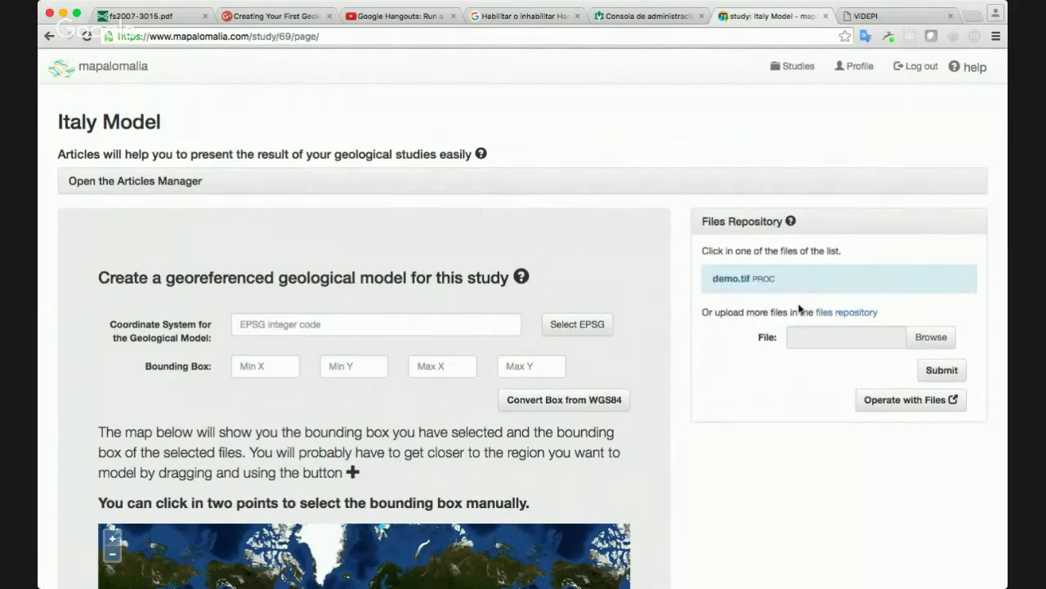
# Upload italy.zip to the study's files repository
pyautogui.scroll(-2, 690, 275)
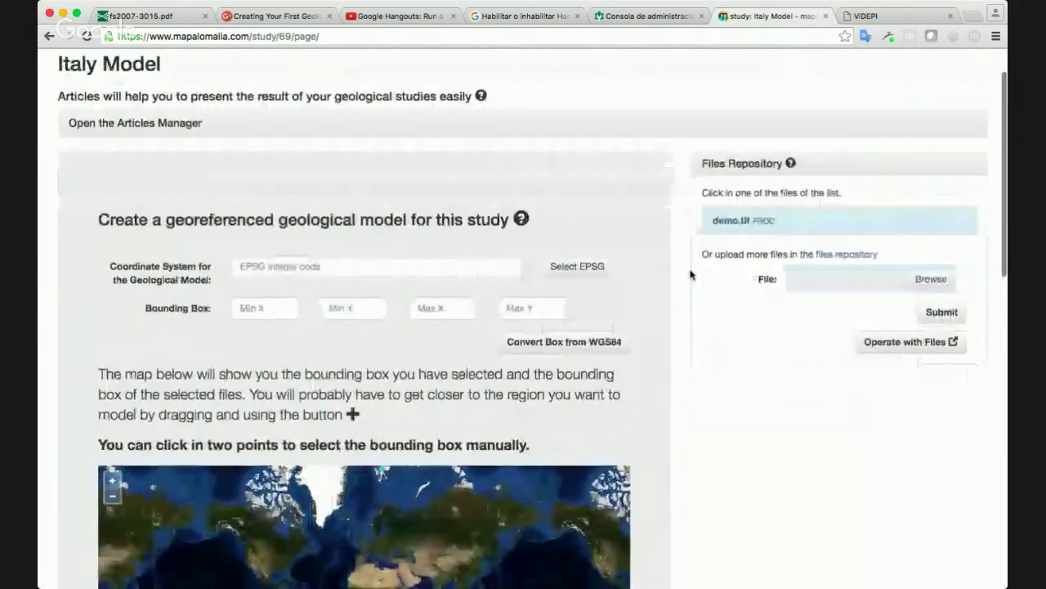
pyautogui.scroll(-1, 690, 274)
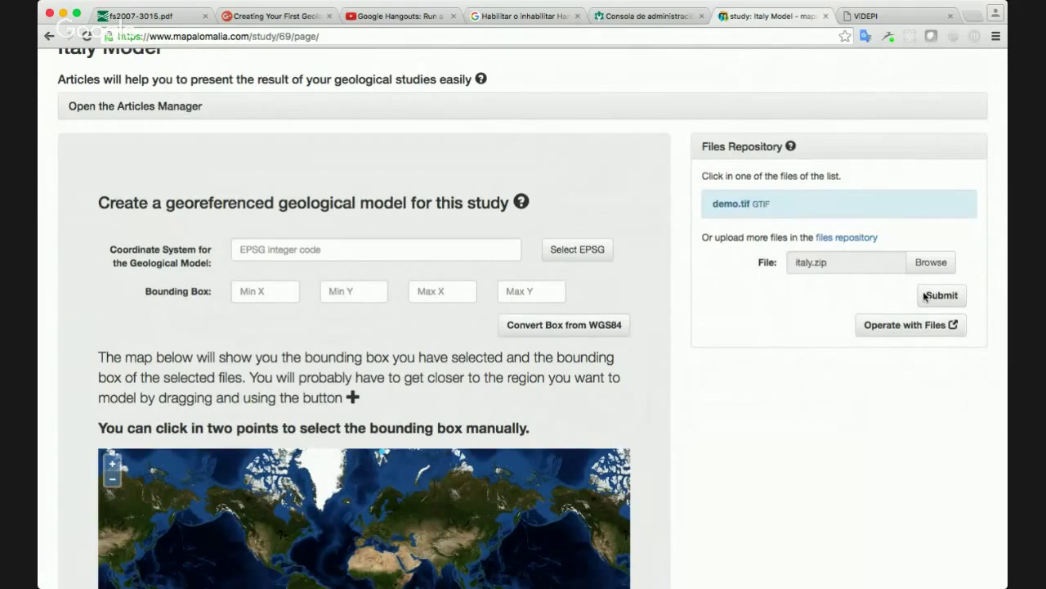
pyautogui.click(944, 298)
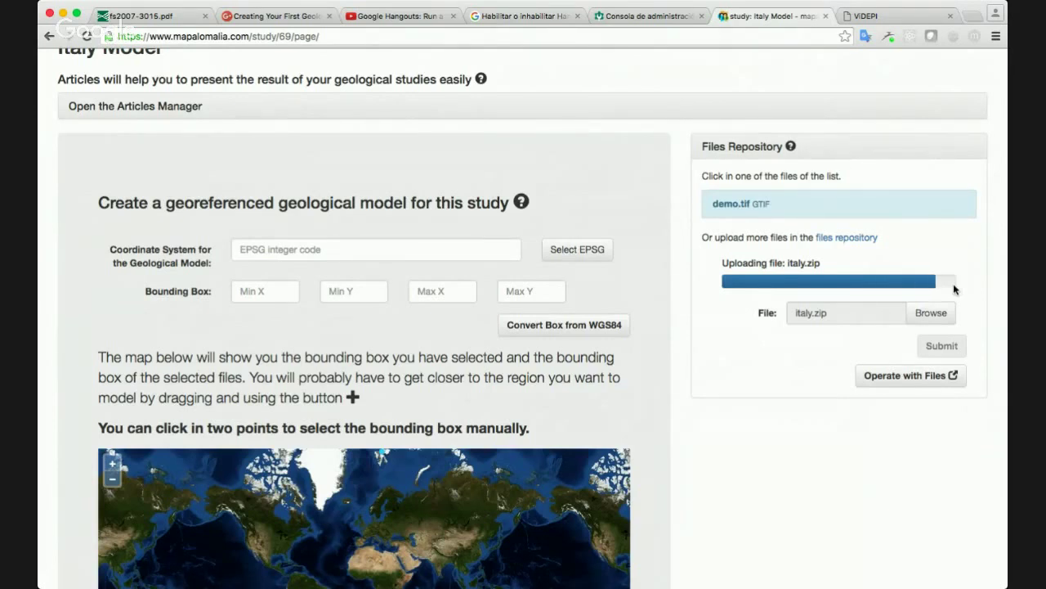
# Expand the properties of demo.tif in the files repository and look through them
pyautogui.click(829, 212)
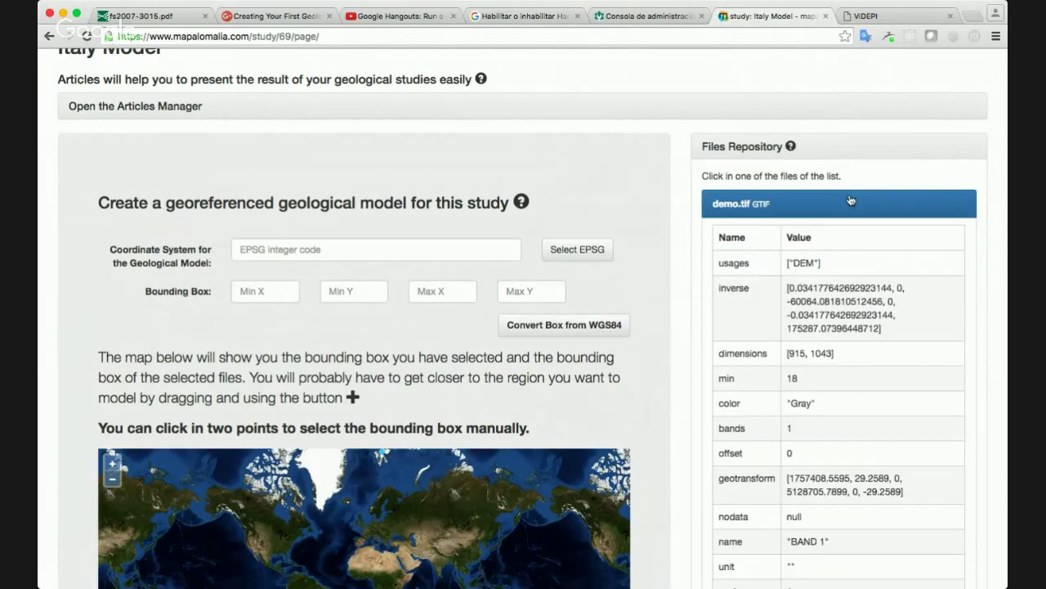
pyautogui.scroll(-1, 721, 273)
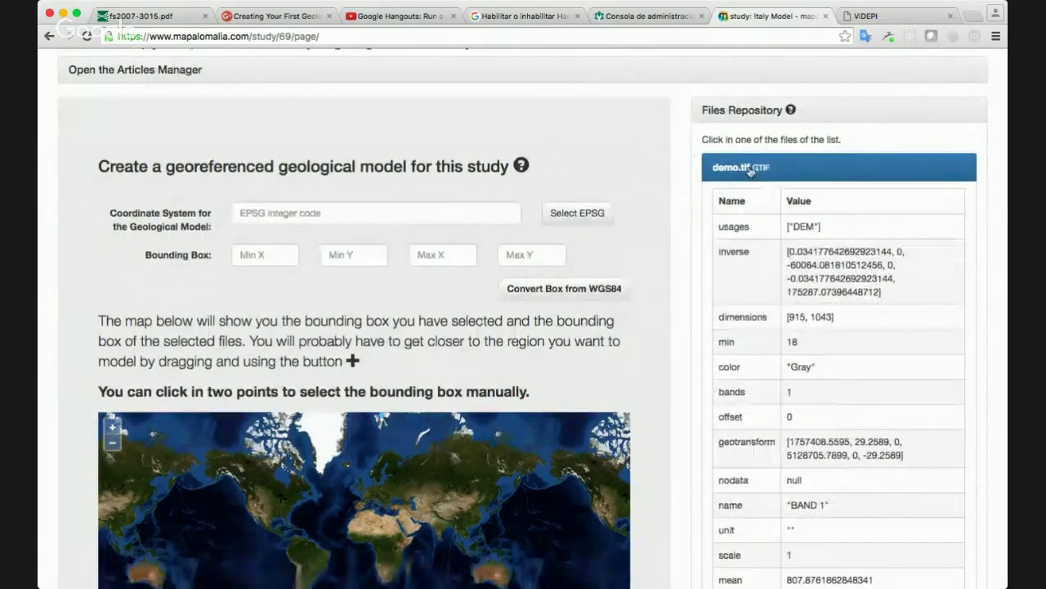
# Examine the bbox, srid and wgs84_bbox properties of demo.tif in the files repository
pyautogui.scroll(-1, 795, 223)
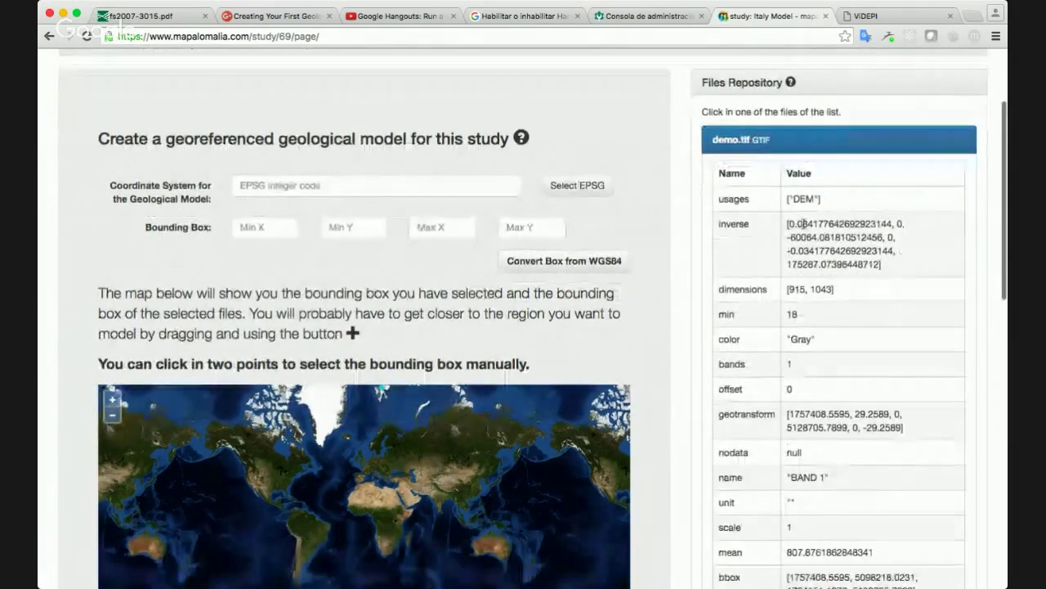
pyautogui.scroll(-6, 978, 268)
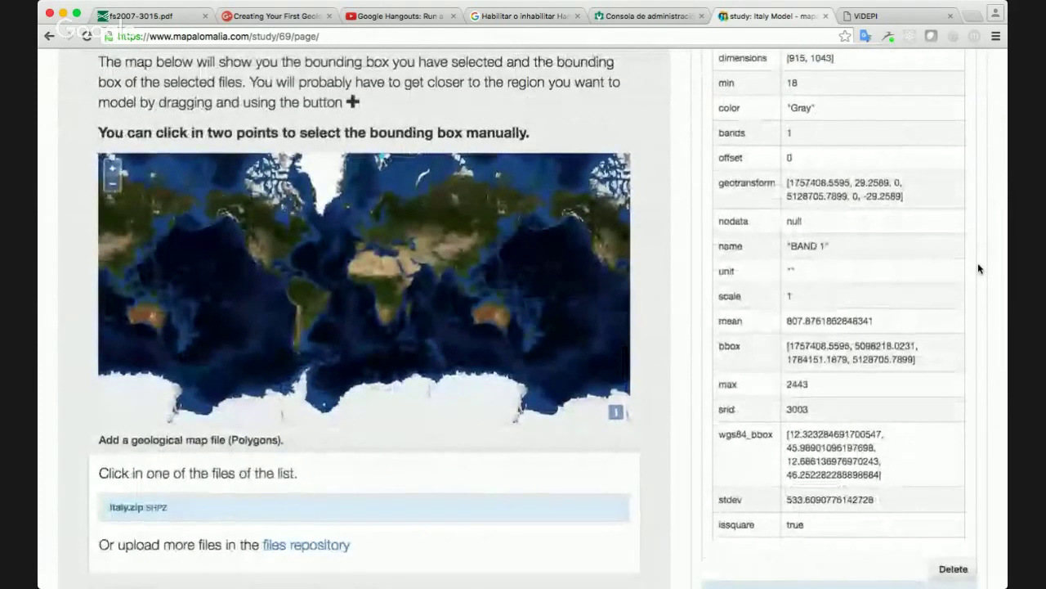
pyautogui.scroll(-1, 978, 268)
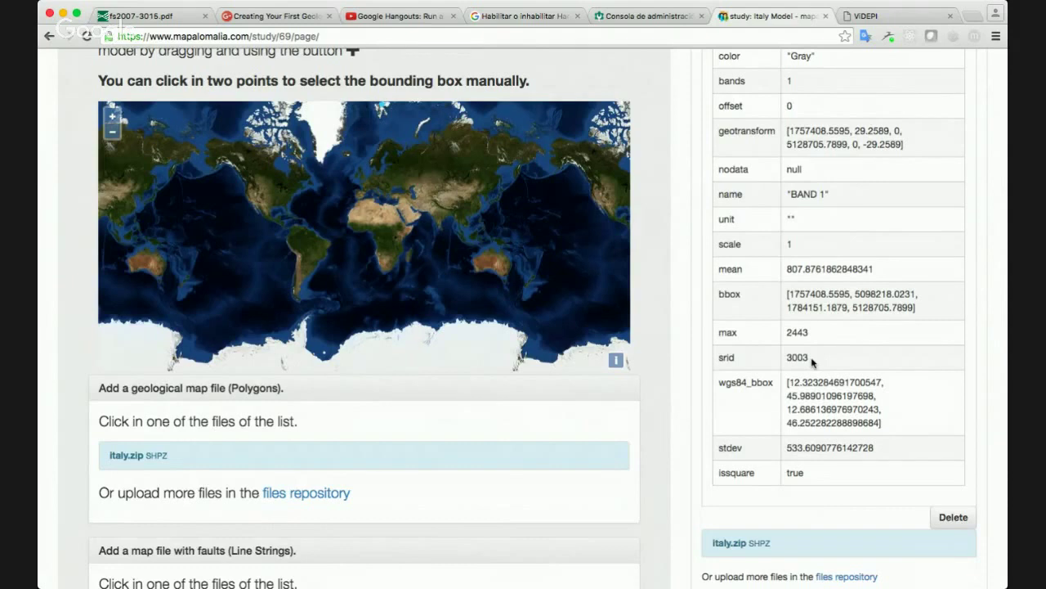
pyautogui.scroll(-1, 811, 362)
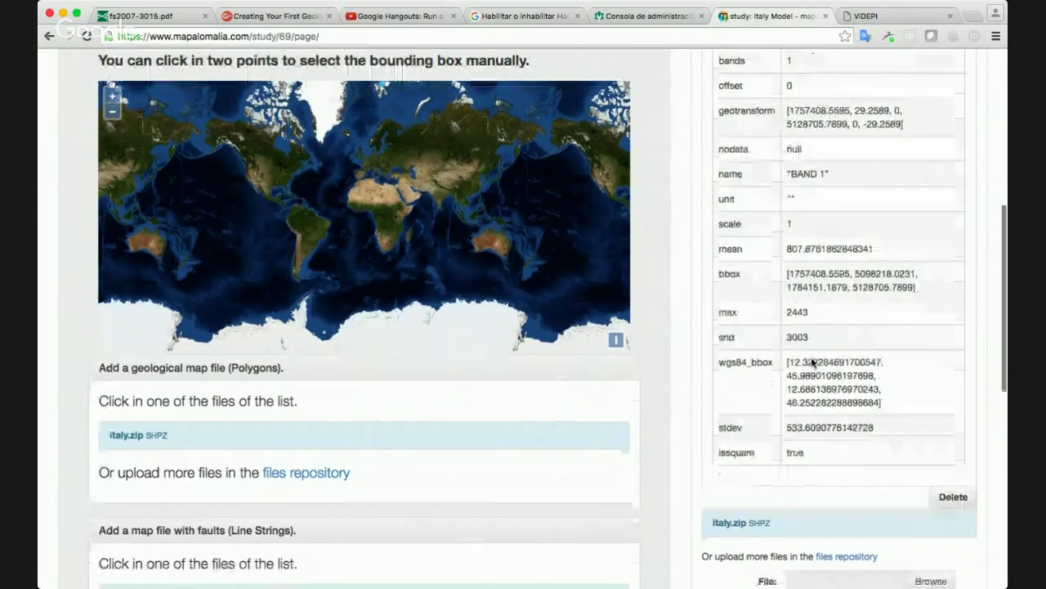
pyautogui.doubleClick(795, 274)
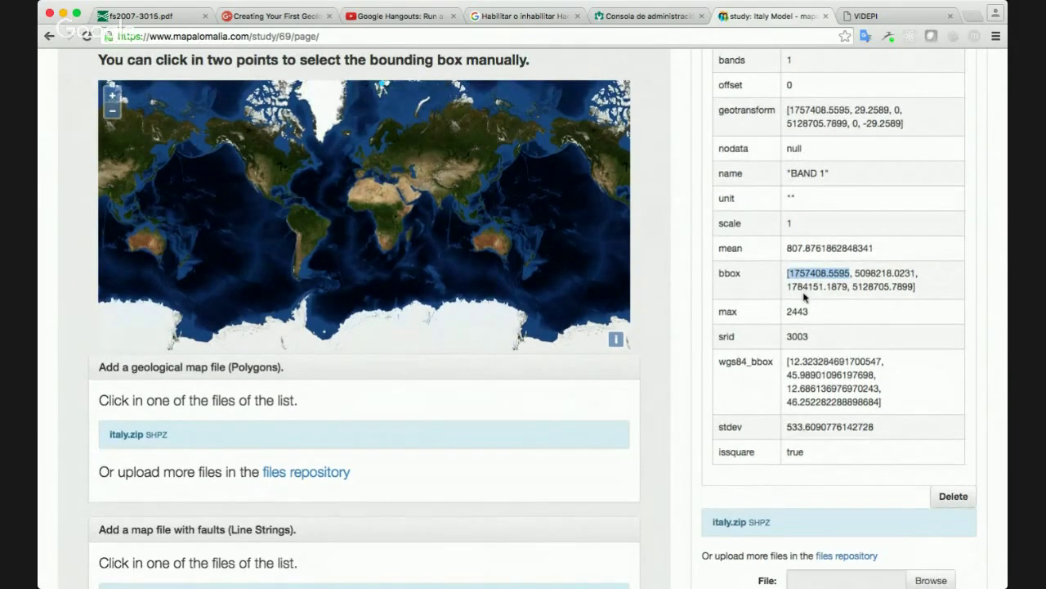
pyautogui.doubleClick(797, 362)
pyautogui.click(797, 365)
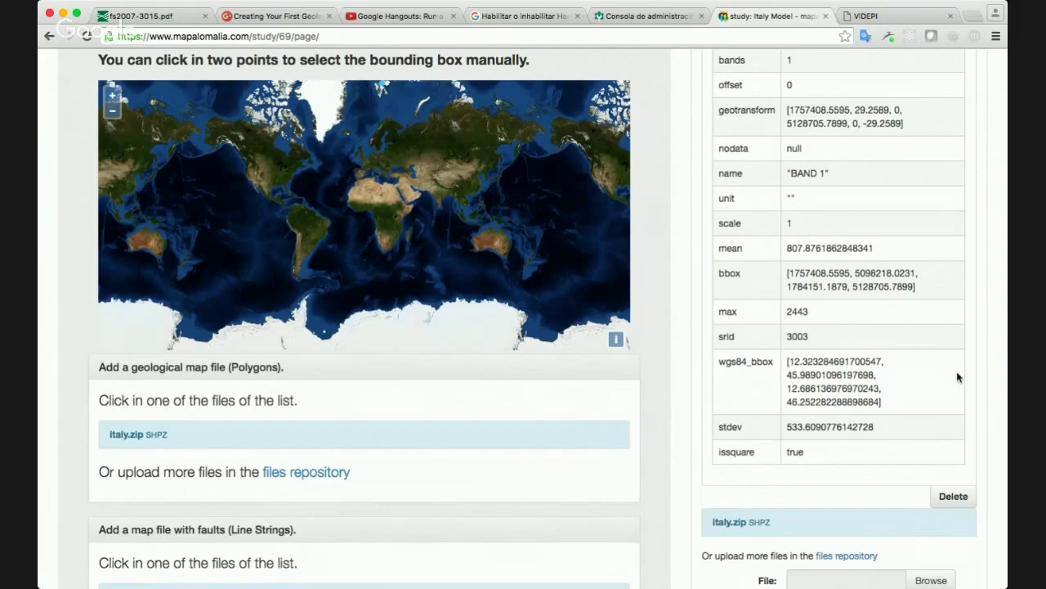
# Expand italy.zip in the files repository to list the shapefiles it contains
pyautogui.scroll(3, 958, 374)
pyautogui.scroll(-2, 957, 377)
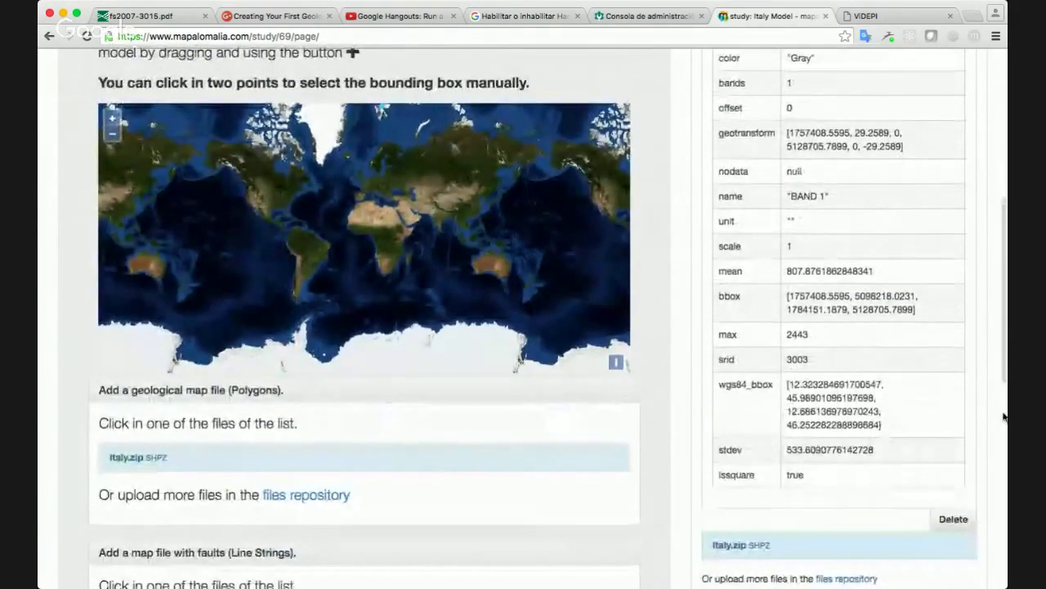
pyautogui.scroll(2, 914, 444)
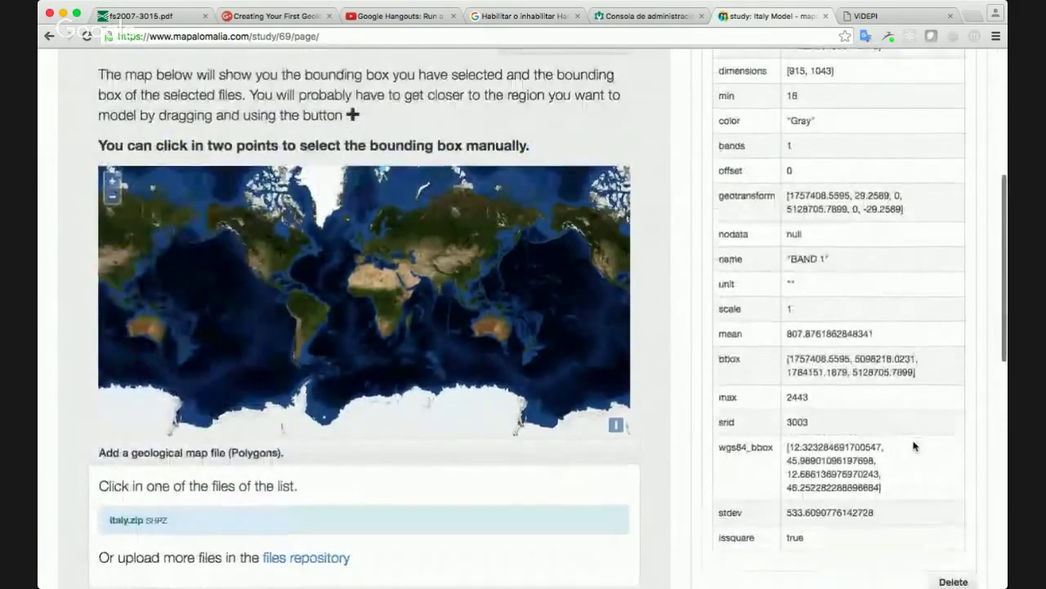
pyautogui.scroll(5, 914, 444)
pyautogui.scroll(-10, 914, 446)
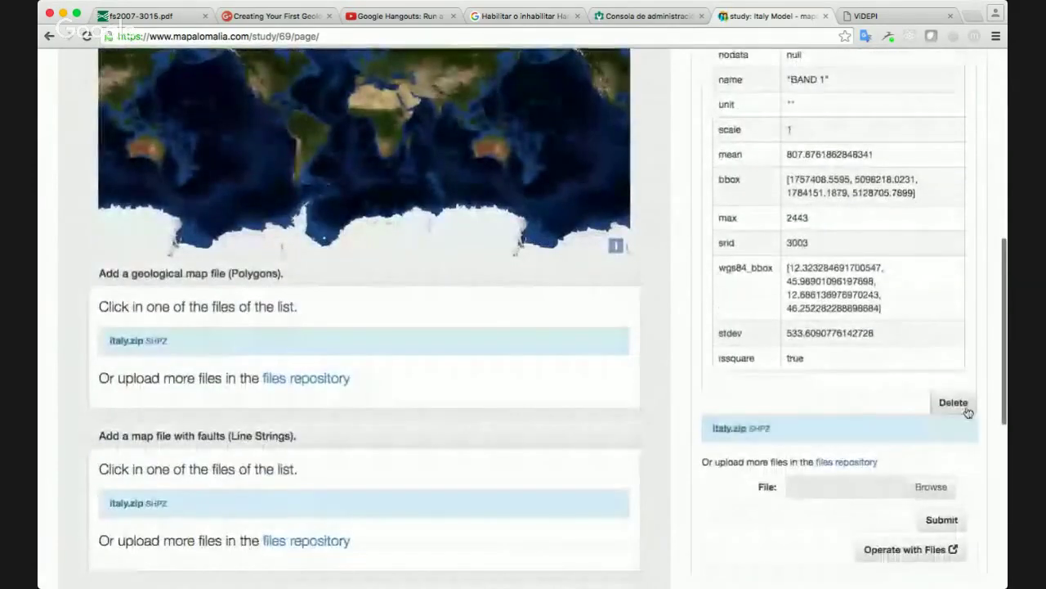
pyautogui.scroll(10, 847, 367)
pyautogui.scroll(-7, 850, 368)
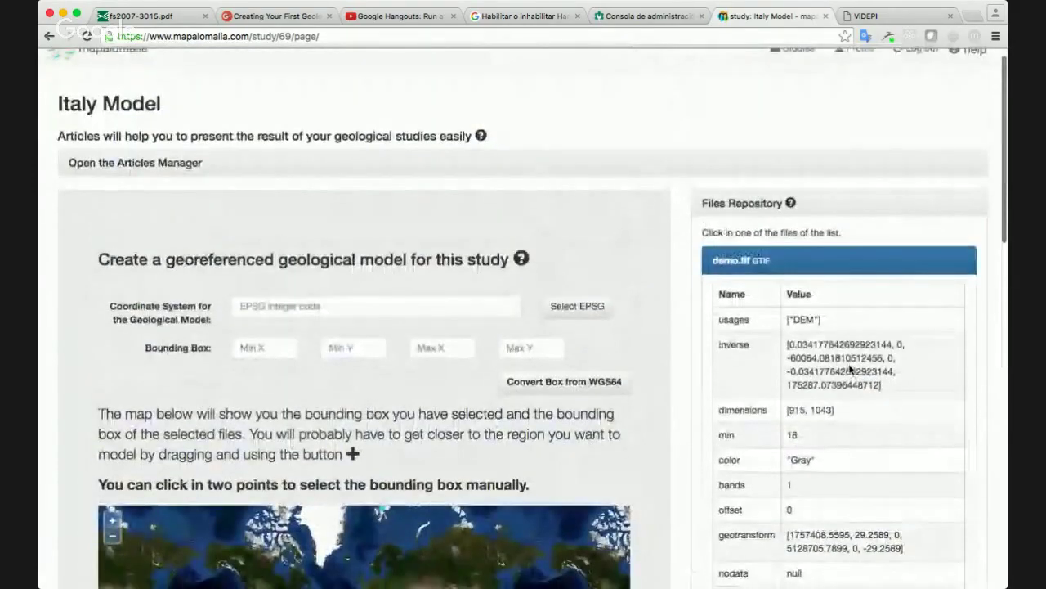
pyautogui.click(730, 396)
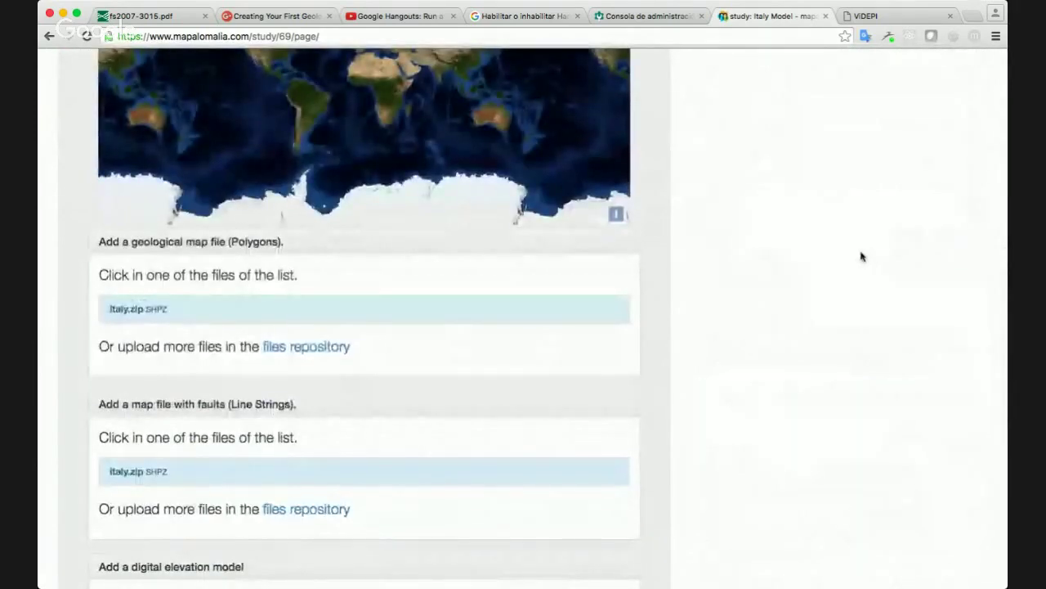
pyautogui.scroll(7, 817, 258)
pyautogui.scroll(-3, 705, 327)
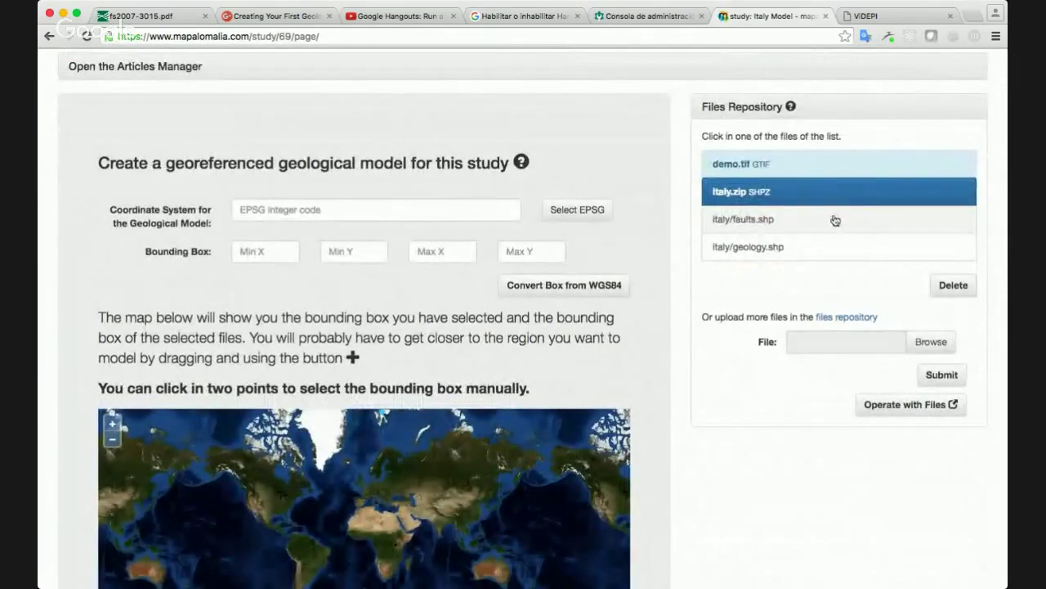
# Show the properties of italy/faults.shp and look through them
pyautogui.click(833, 220)
pyautogui.scroll(-2, 677, 315)
pyautogui.scroll(-1, 677, 316)
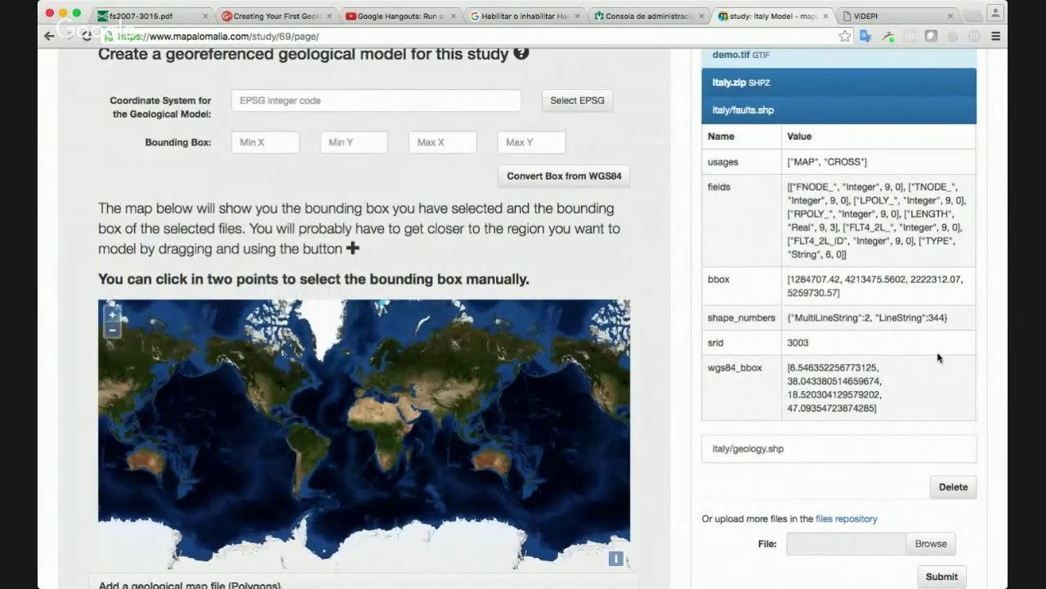
# Show the properties of italy/geology.shp and examine its wgs84_bbox coordinates and attribute fields
pyautogui.click(808, 449)
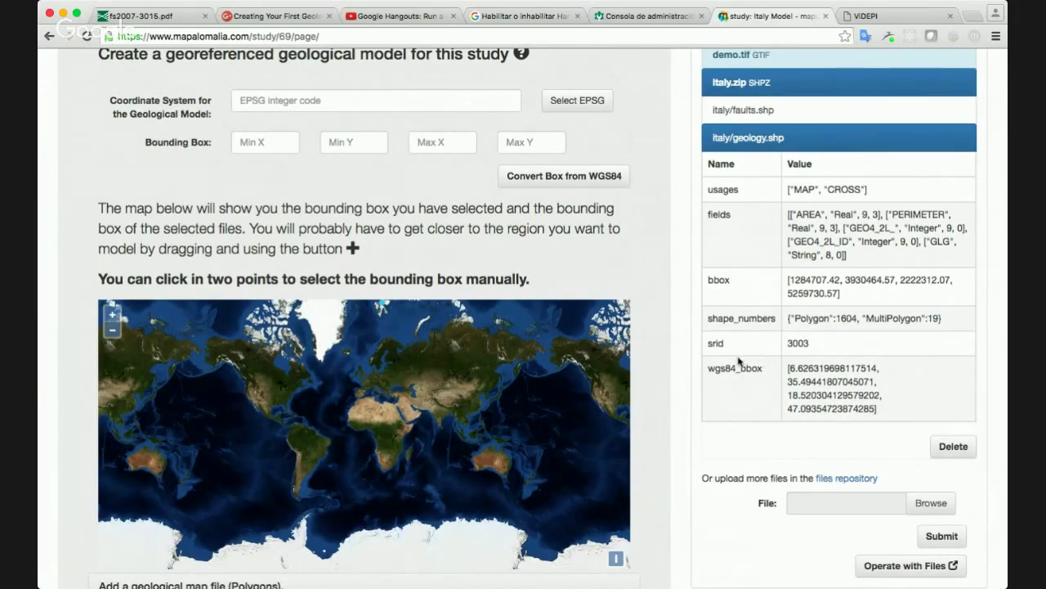
pyautogui.doubleClick(818, 368)
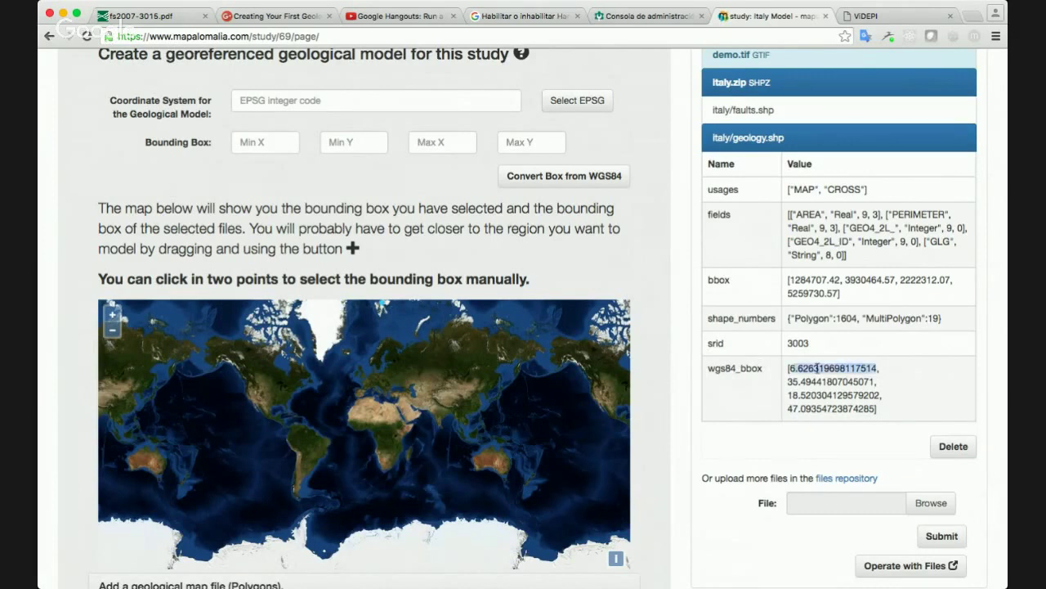
pyautogui.doubleClick(815, 378)
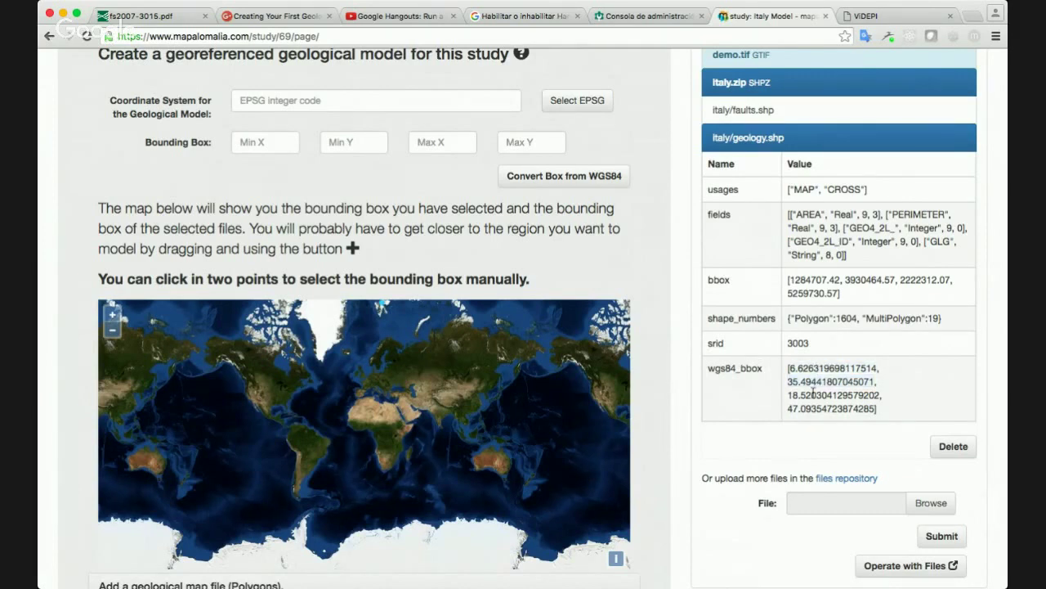
pyautogui.doubleClick(814, 395)
pyautogui.click(811, 406)
pyautogui.doubleClick(811, 406)
pyautogui.tripleClick(891, 418)
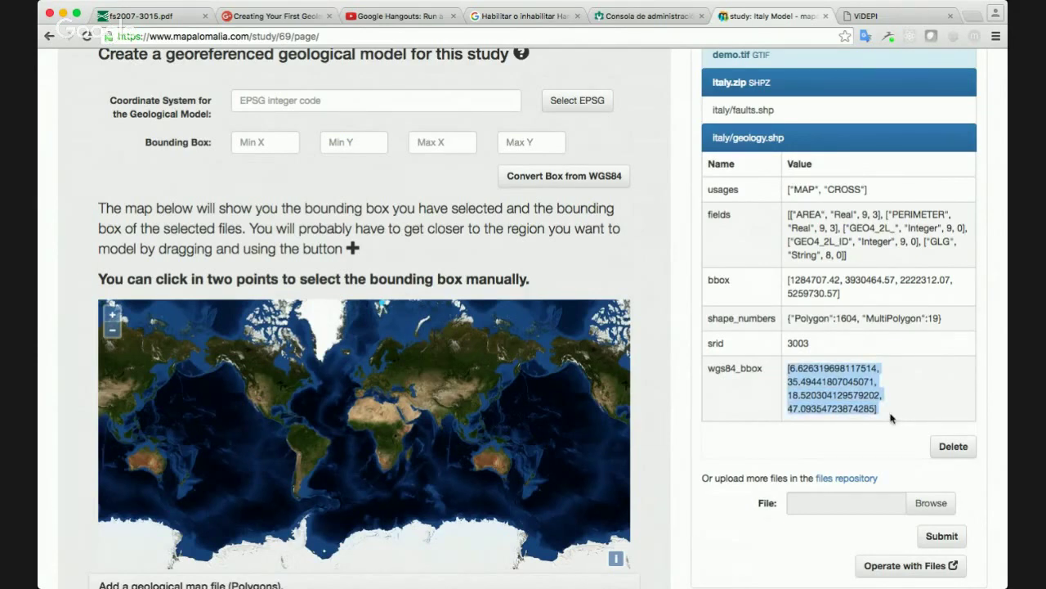
pyautogui.click(891, 418)
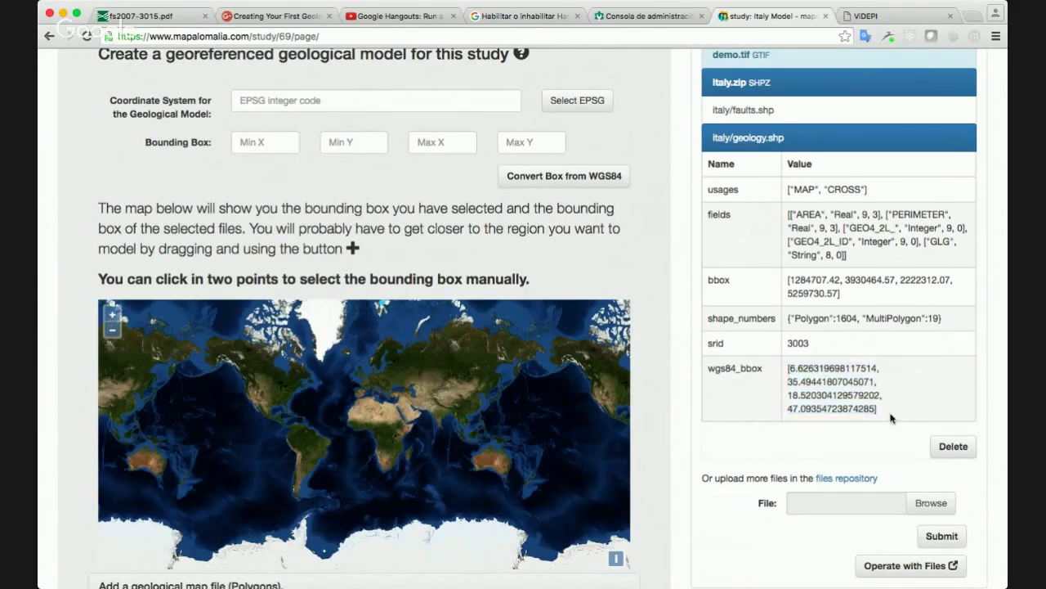
pyautogui.doubleClick(871, 229)
pyautogui.tripleClick(873, 230)
pyautogui.click(873, 230)
# Review the georeferenced model form, from the coordinate system and bounding box to the map, faults and elevation file sections
pyautogui.scroll(5, 664, 183)
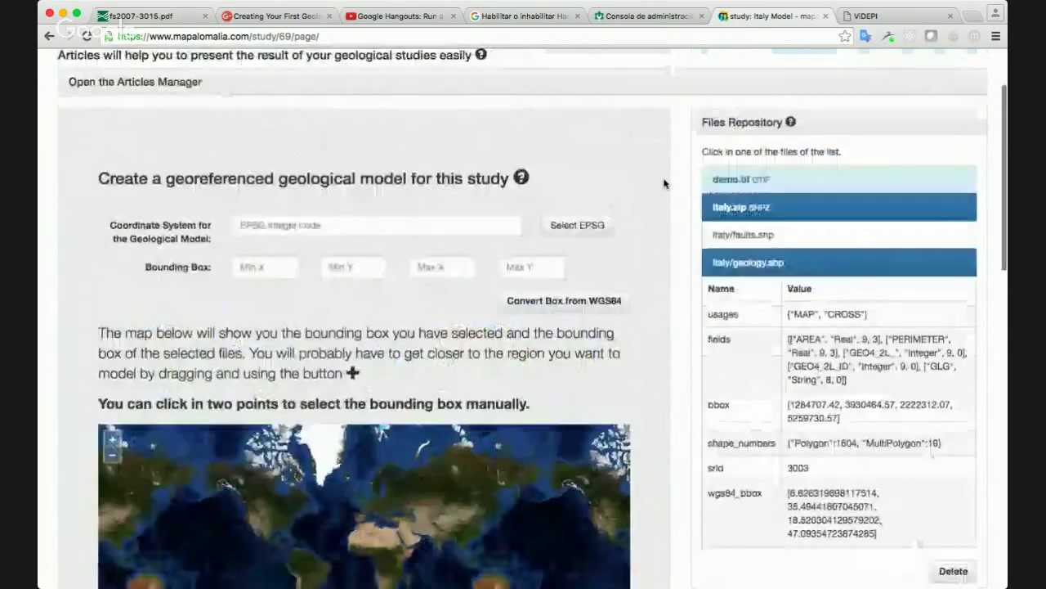
pyautogui.scroll(-10, 664, 183)
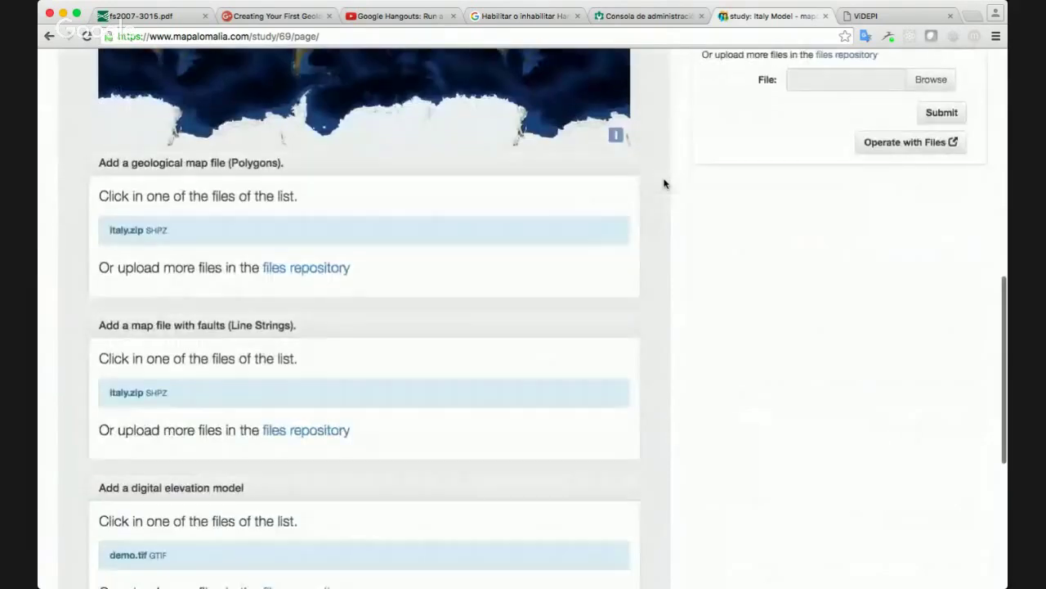
pyautogui.scroll(10, 664, 183)
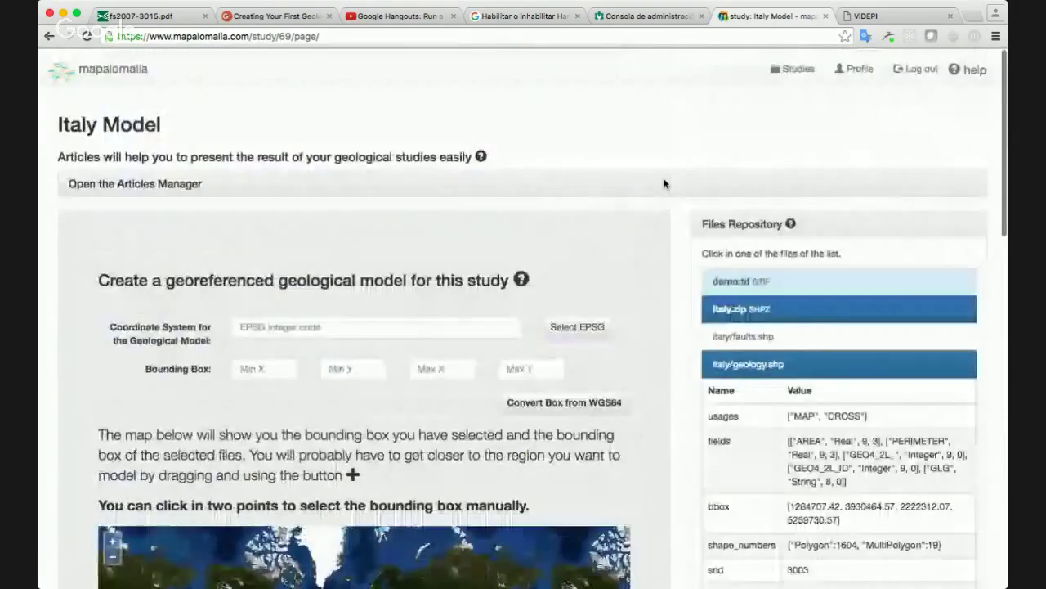
pyautogui.scroll(-9, 666, 182)
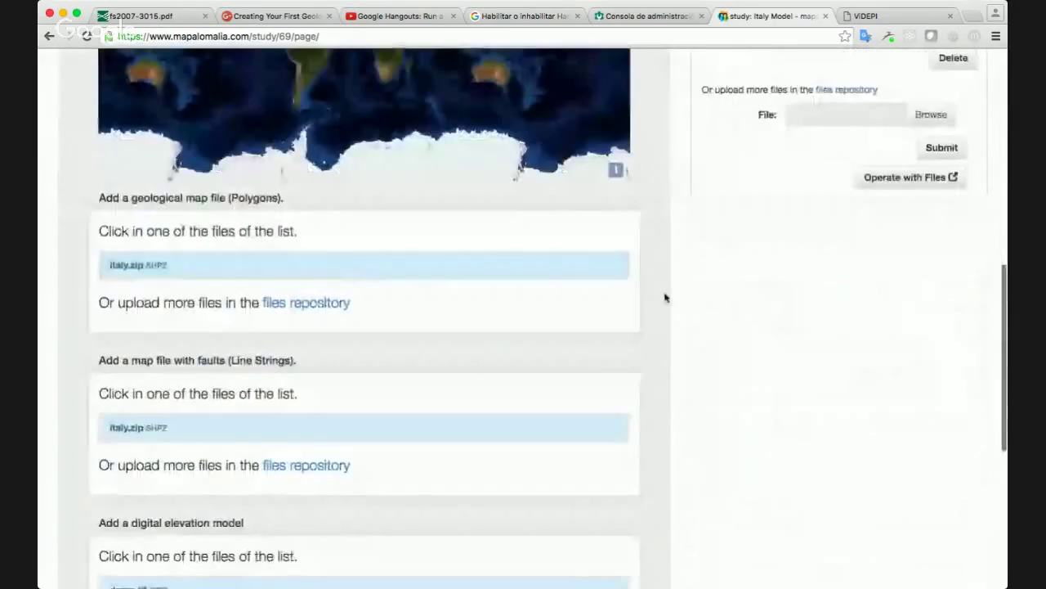
pyautogui.scroll(-3, 665, 297)
pyautogui.scroll(1, 665, 298)
pyautogui.scroll(8, 665, 298)
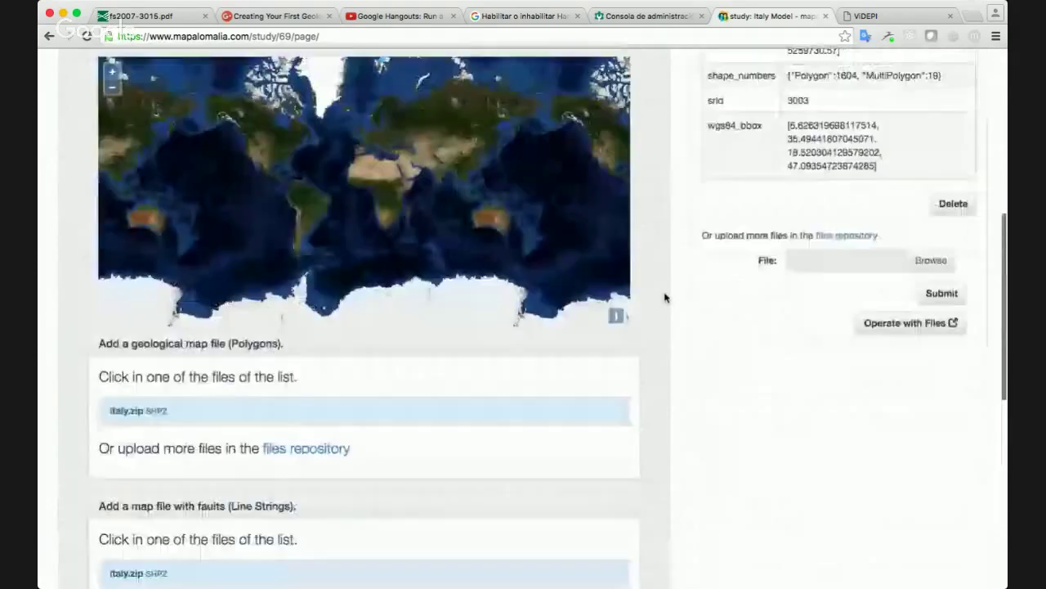
pyautogui.scroll(-4, 665, 297)
pyautogui.scroll(-2, 664, 297)
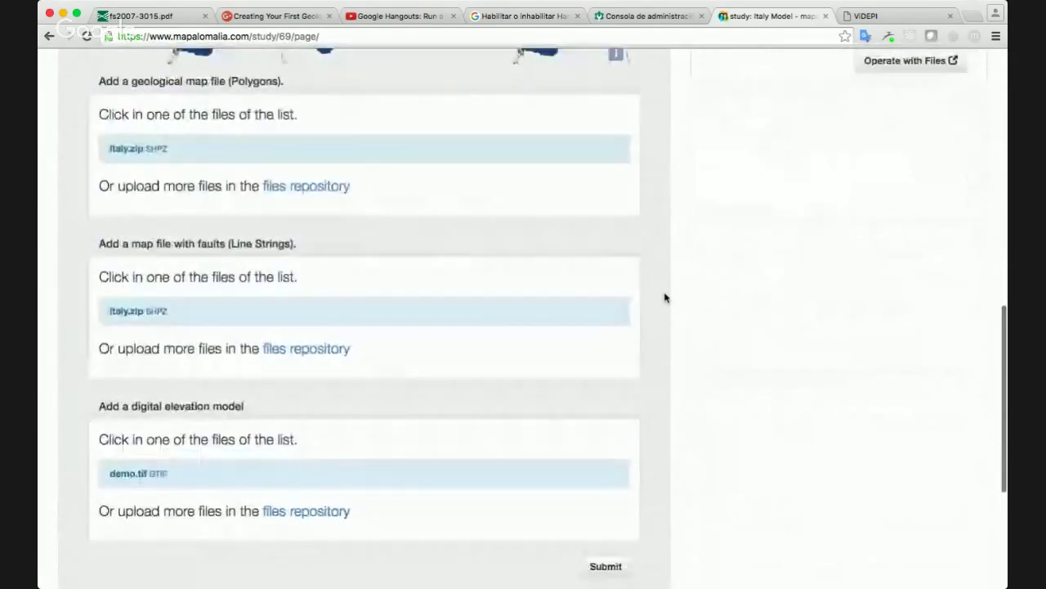
pyautogui.scroll(8, 665, 298)
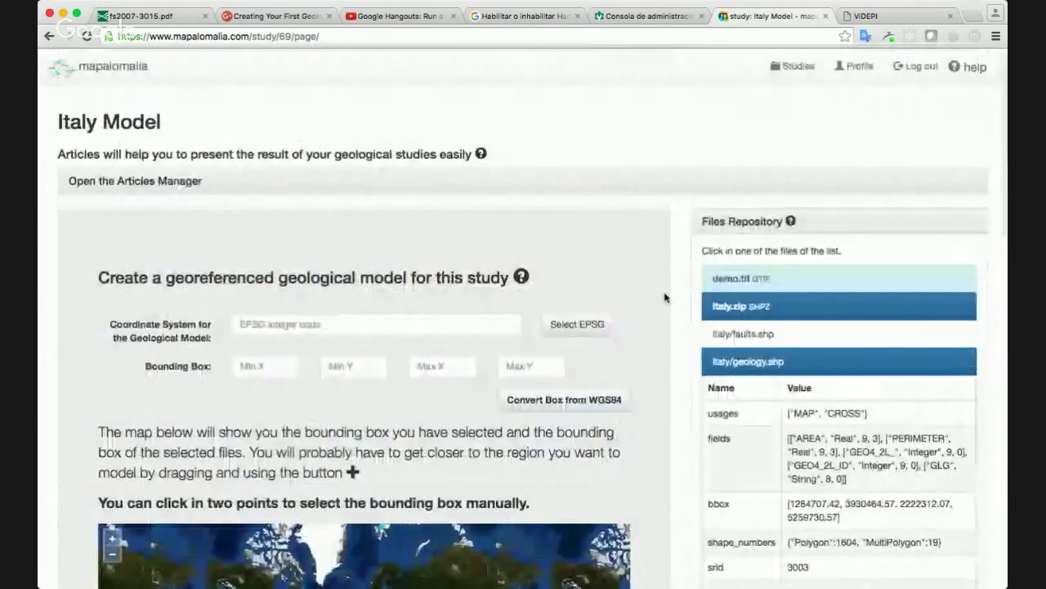
pyautogui.scroll(-1, 665, 298)
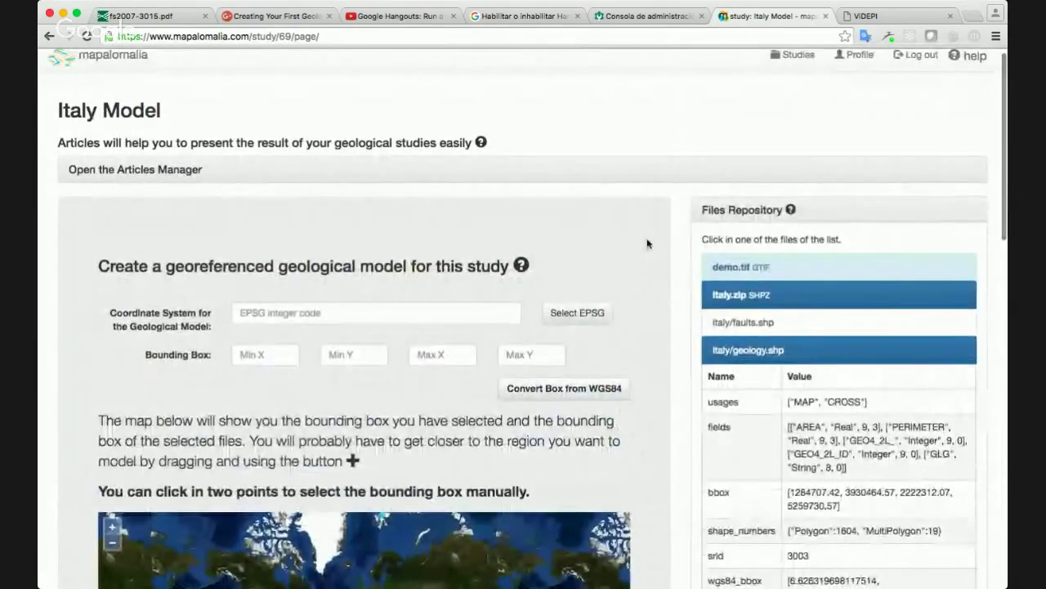
pyautogui.scroll(-1, 647, 243)
pyautogui.scroll(-15, 656, 247)
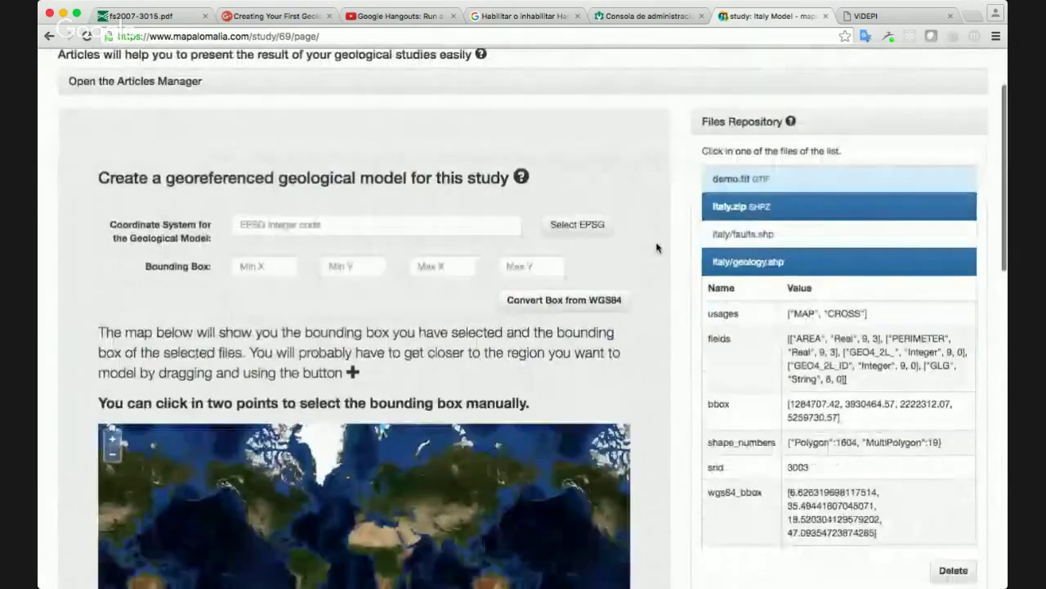
# Select demo.tif as the digital elevation model for the georeferenced geological model
pyautogui.scroll(2, 657, 247)
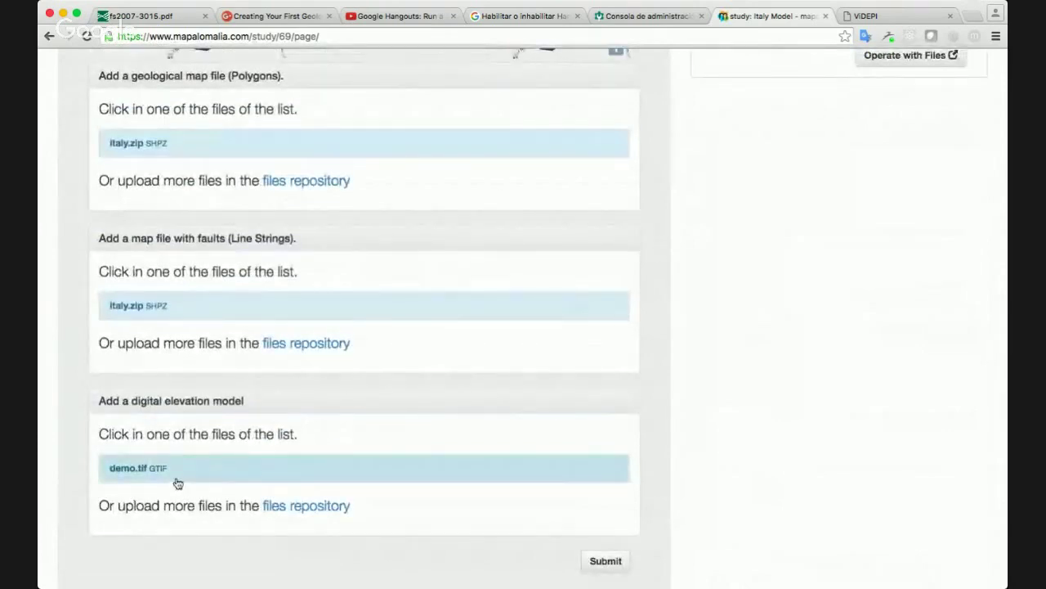
pyautogui.scroll(-8, 669, 393)
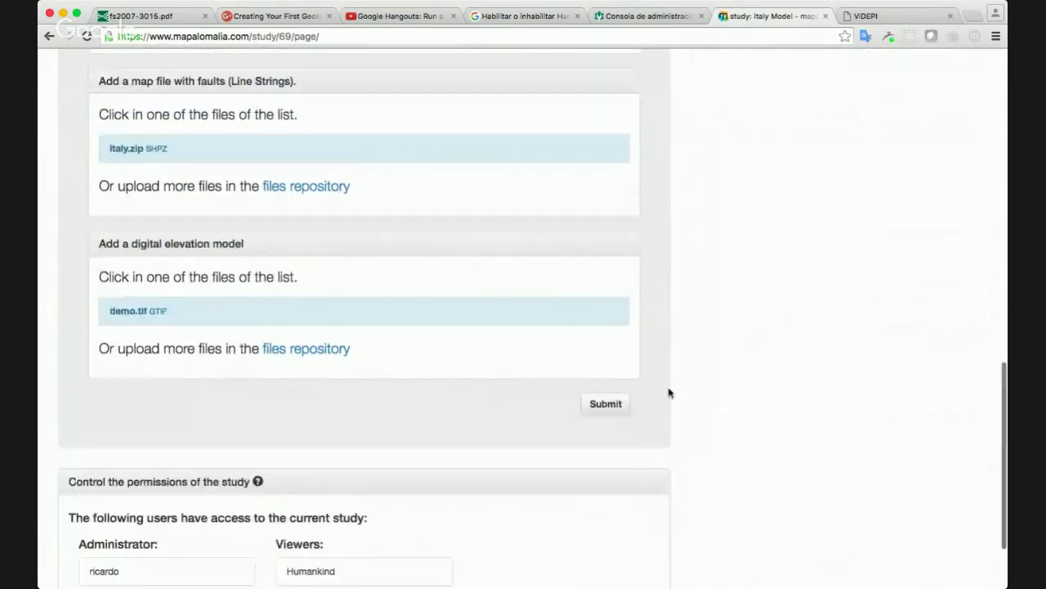
pyautogui.scroll(-2, 350, 292)
pyautogui.click(350, 292)
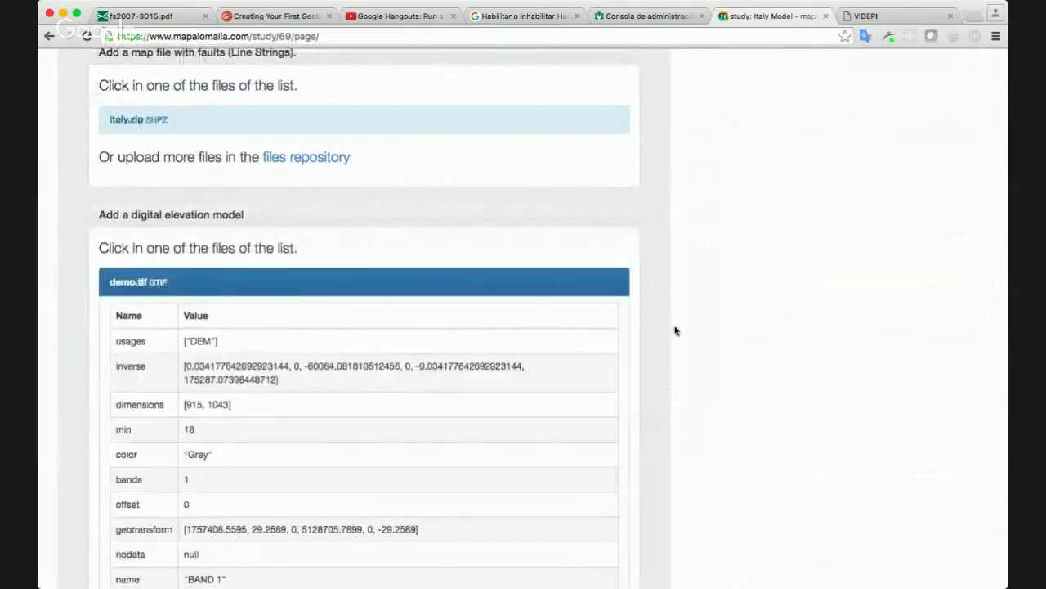
# Look through the properties of the selected elevation model and the geological map and faults file sections
pyautogui.scroll(-8, 675, 328)
pyautogui.scroll(-6, 675, 330)
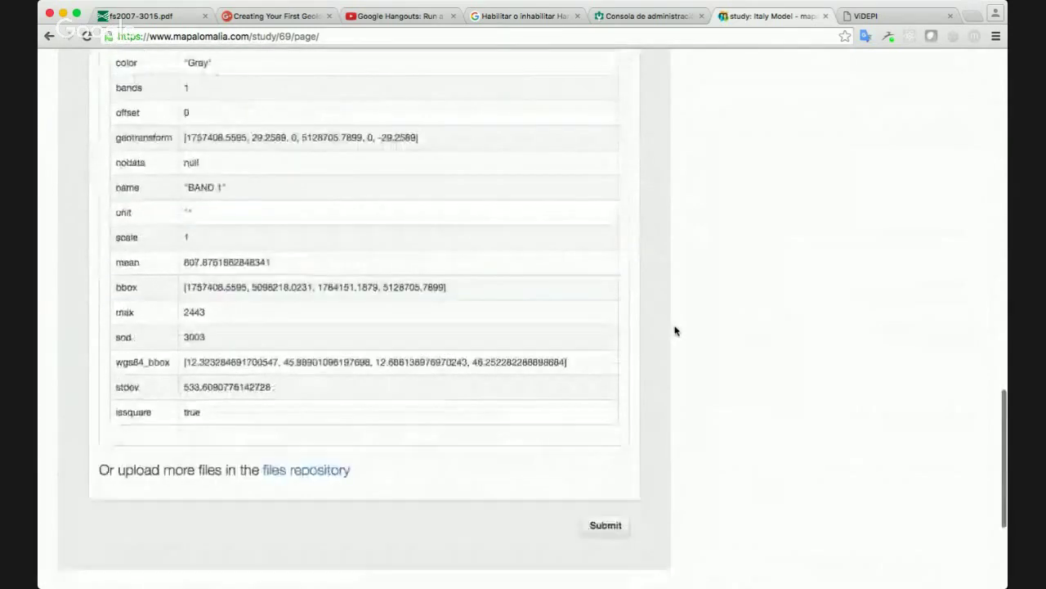
pyautogui.scroll(18, 676, 330)
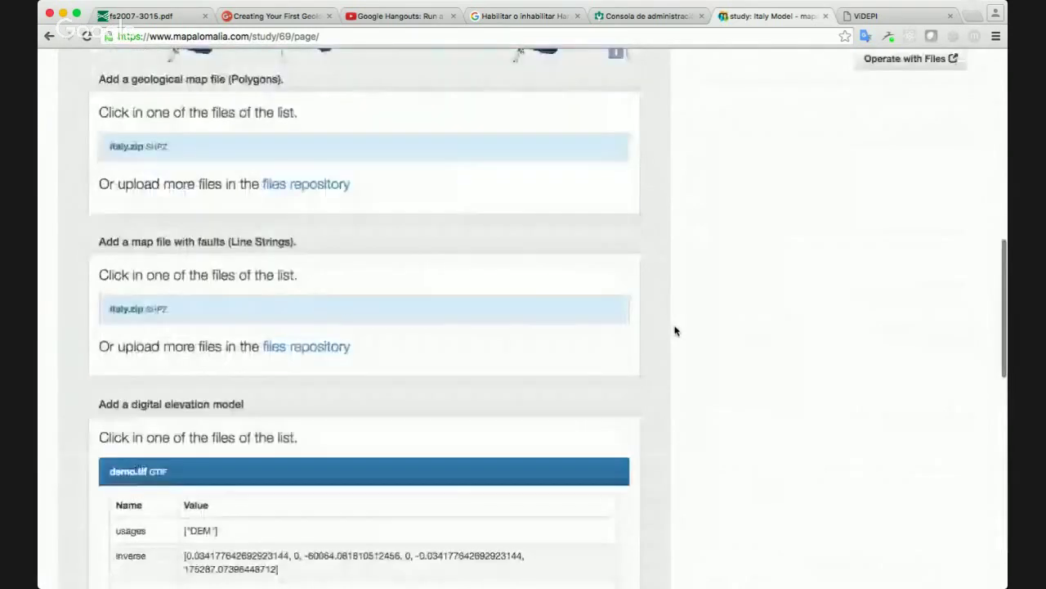
pyautogui.scroll(8, 675, 330)
pyautogui.scroll(-18, 676, 331)
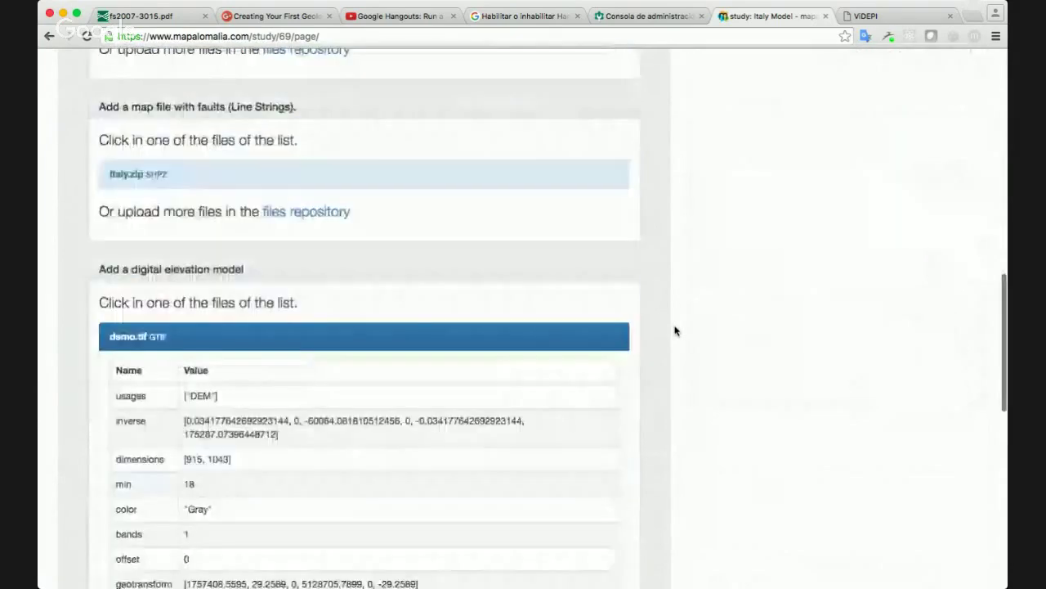
pyautogui.scroll(16, 675, 331)
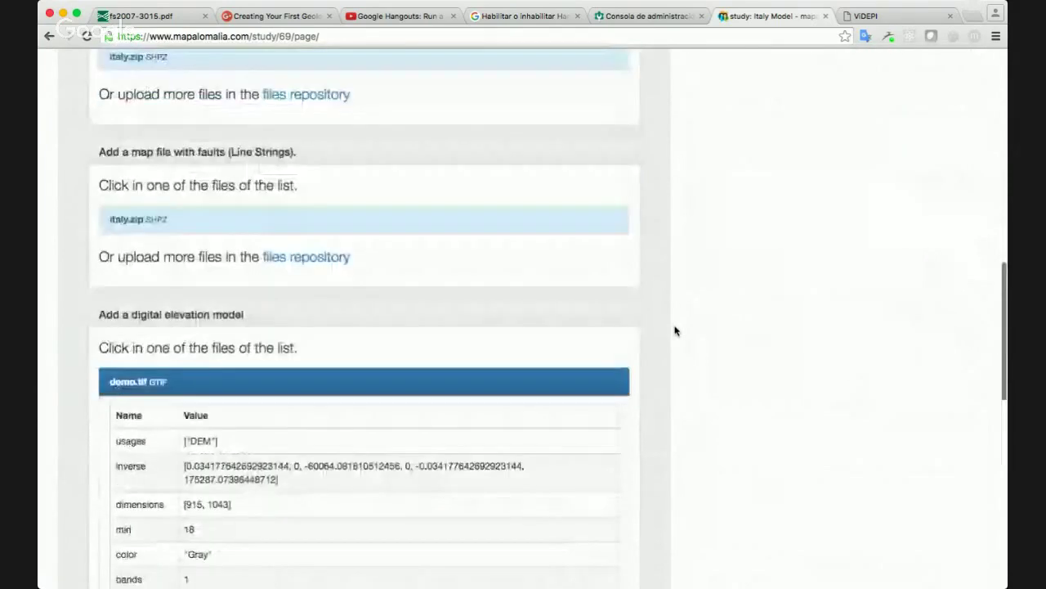
pyautogui.scroll(-4, 675, 330)
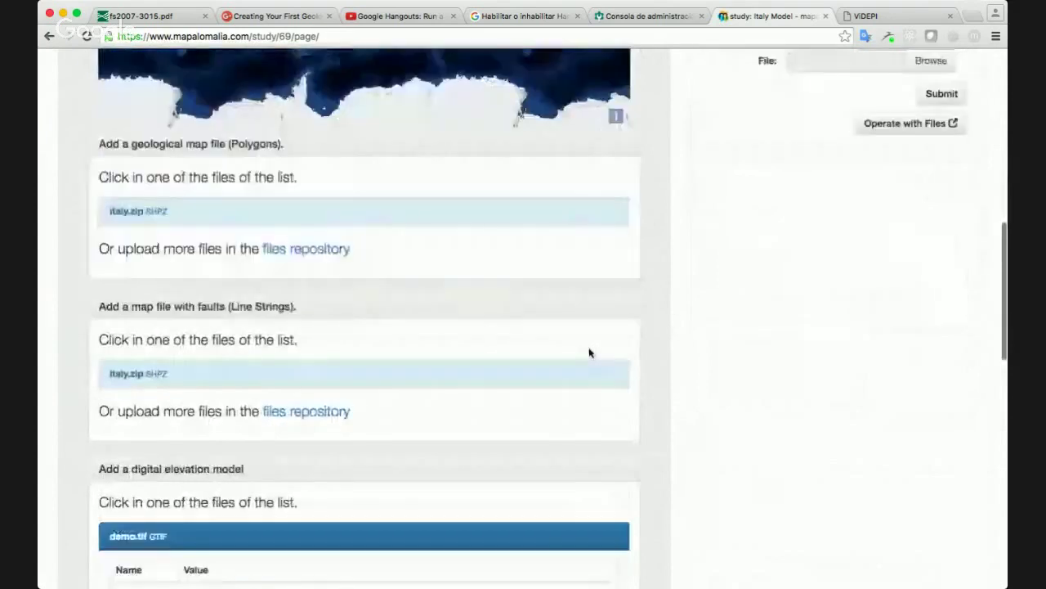
# Select italy/geology.shp from italy.zip as the geological map file with polygons
pyautogui.click(172, 207)
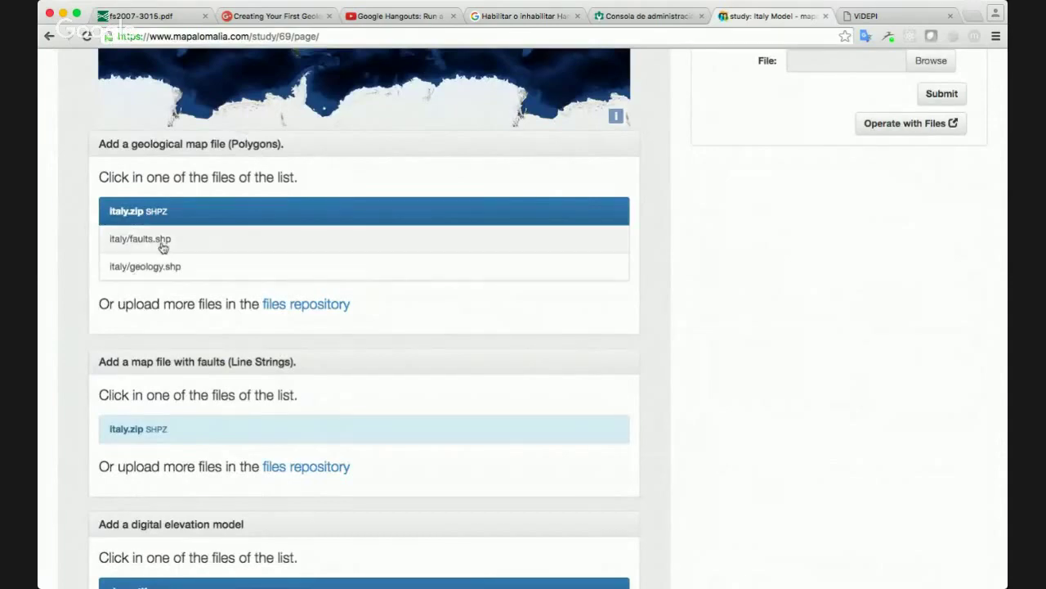
pyautogui.click(135, 239)
pyautogui.scroll(-6, 743, 320)
pyautogui.scroll(10, 280, 392)
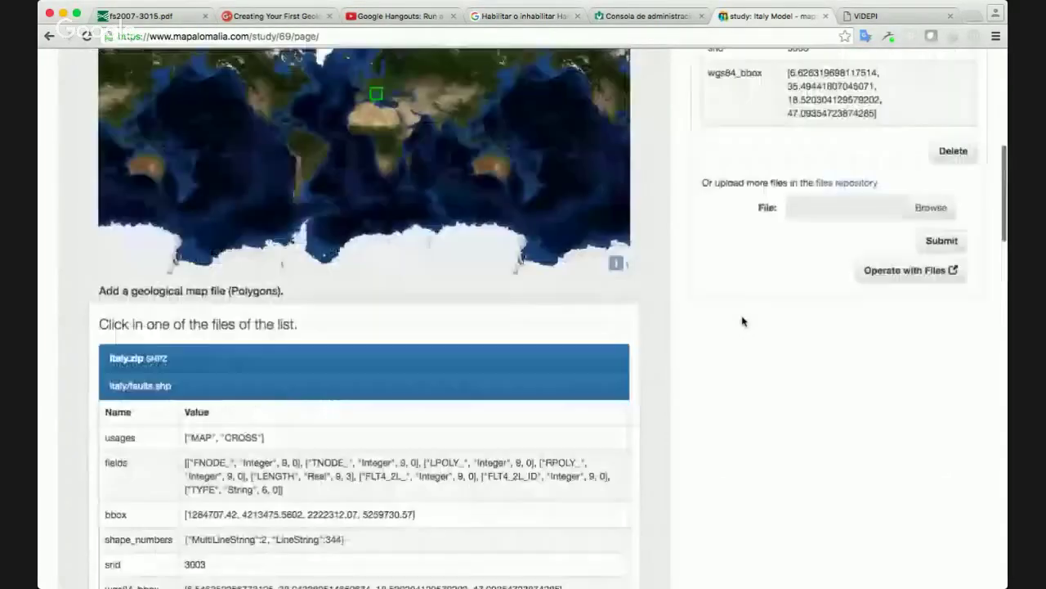
pyautogui.scroll(-2, 281, 392)
pyautogui.scroll(-3, 278, 393)
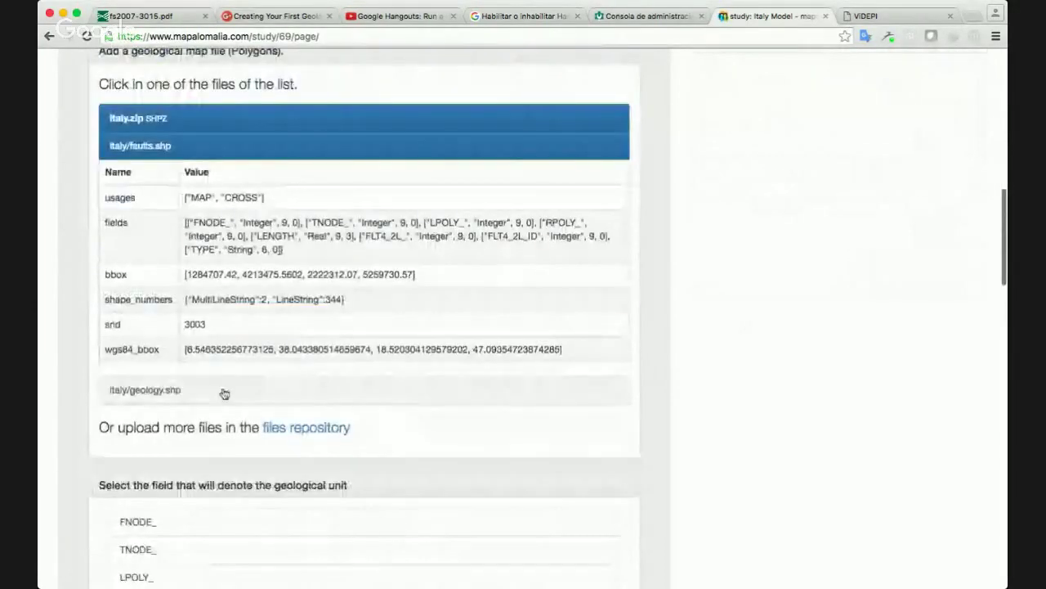
pyautogui.click(226, 390)
# Choose GLG as the field that denotes the geological unit and review the fields available to import as properties
pyautogui.scroll(-4, 728, 229)
pyautogui.scroll(-2, 728, 229)
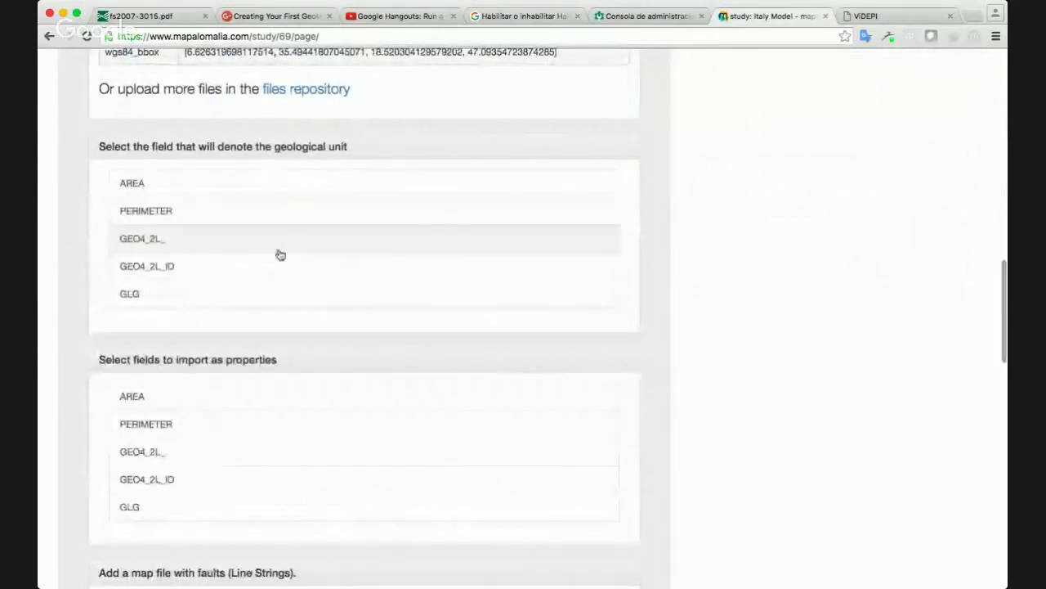
pyautogui.click(285, 299)
pyautogui.scroll(-3, 752, 256)
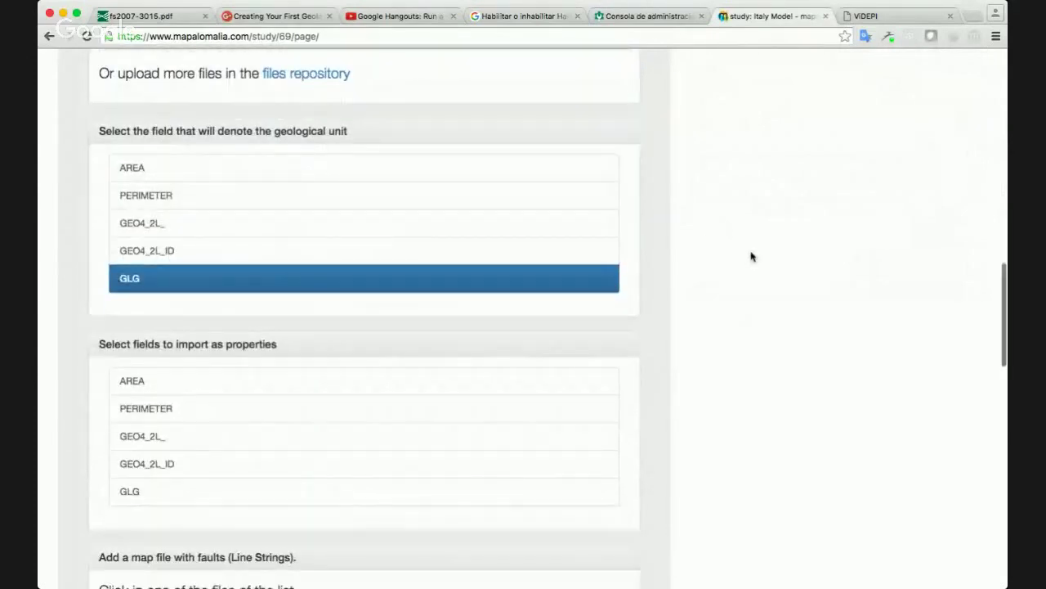
pyautogui.scroll(-2, 752, 256)
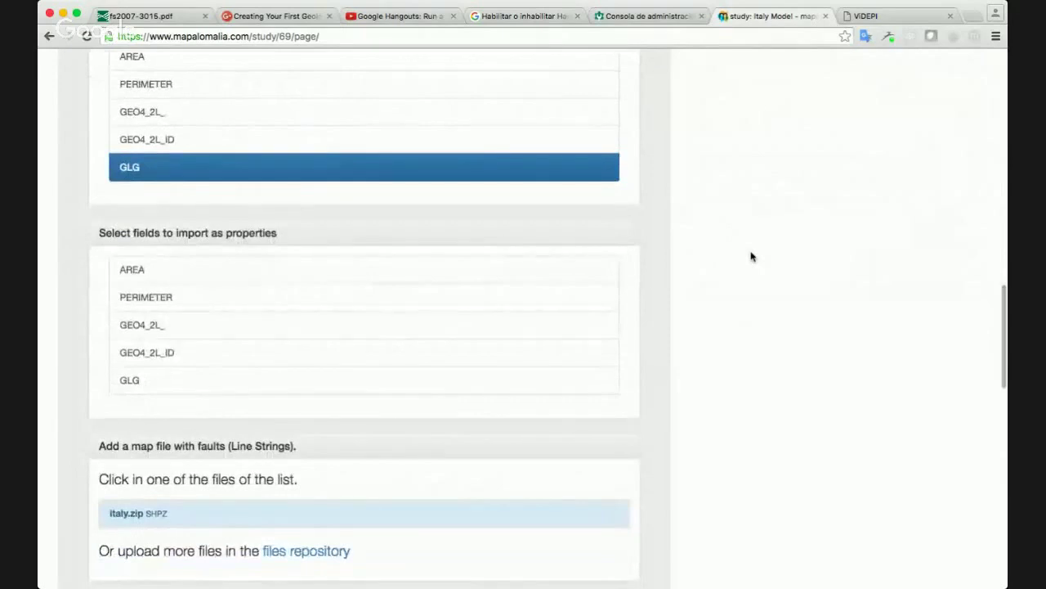
pyautogui.scroll(-2, 752, 256)
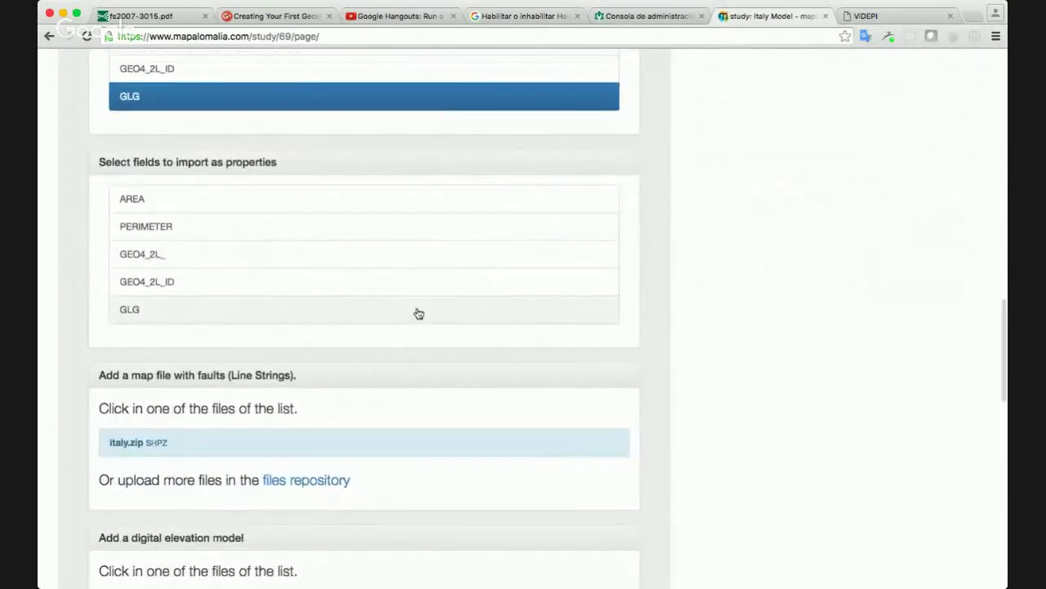
pyautogui.scroll(5, 285, 252)
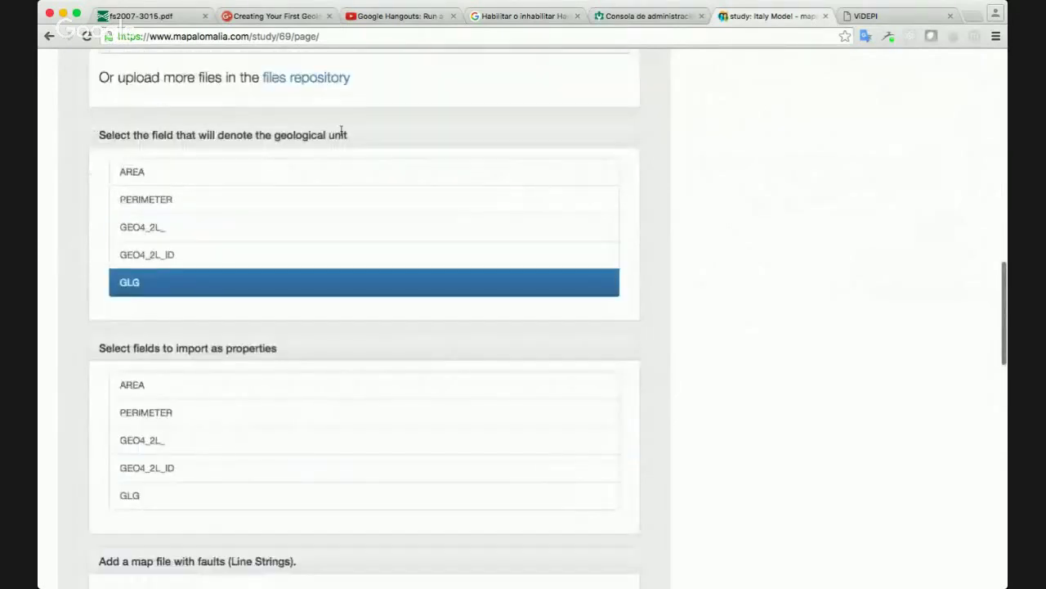
# Select italy/faults.shp from italy.zip as the map file with faults
pyautogui.scroll(-10, 620, 170)
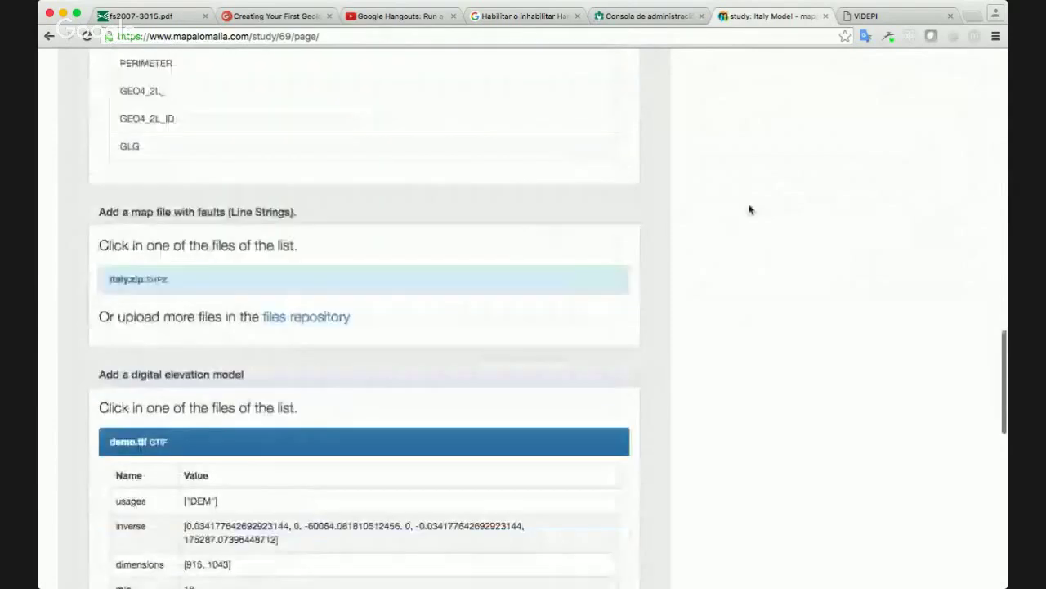
pyautogui.click(127, 266)
pyautogui.scroll(-1, 668, 294)
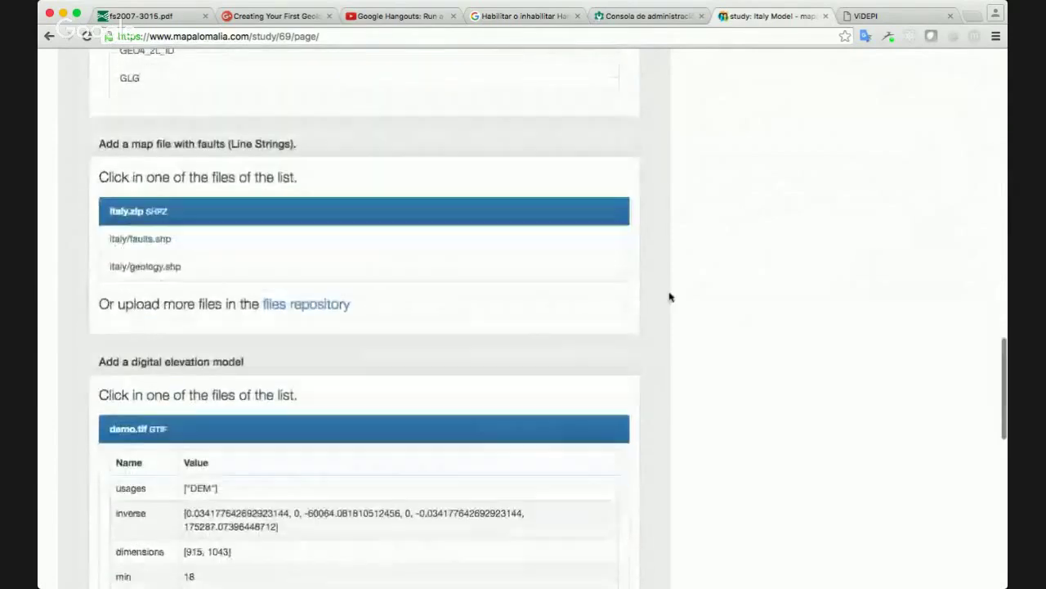
pyautogui.click(450, 244)
# Choose FLT4_2L_ID as the fault name field and import only TYPE as a property of the fault
pyautogui.scroll(-9, 805, 259)
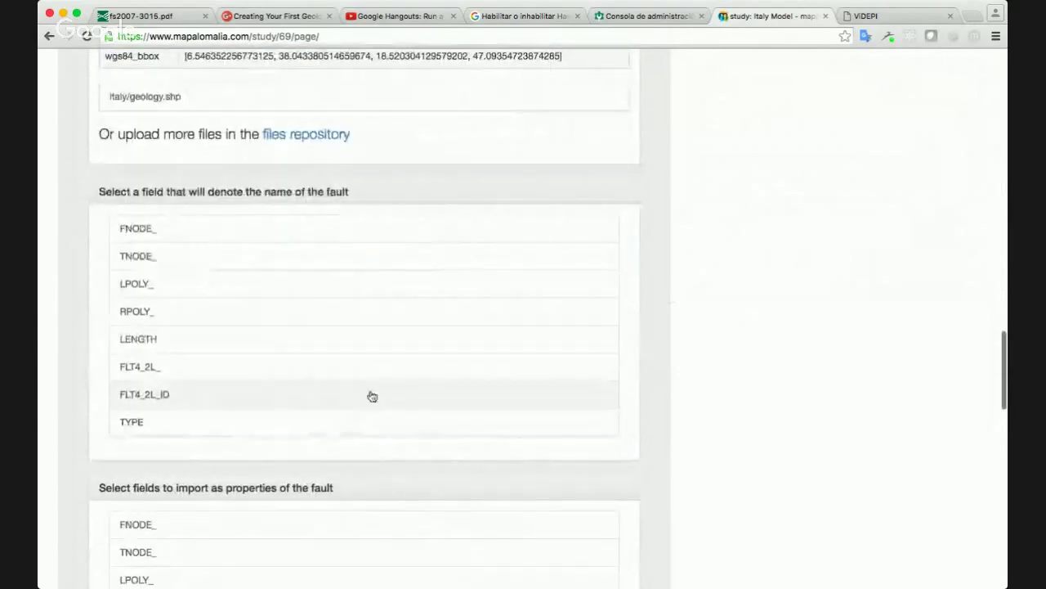
pyautogui.click(371, 396)
pyautogui.scroll(-6, 743, 381)
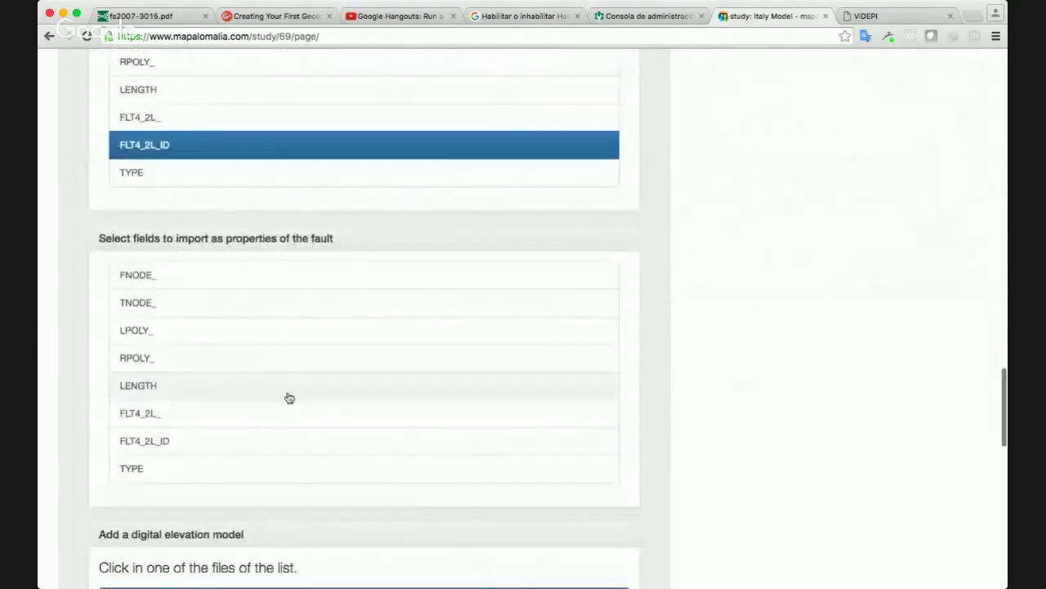
pyautogui.click(298, 439)
pyautogui.click(313, 465)
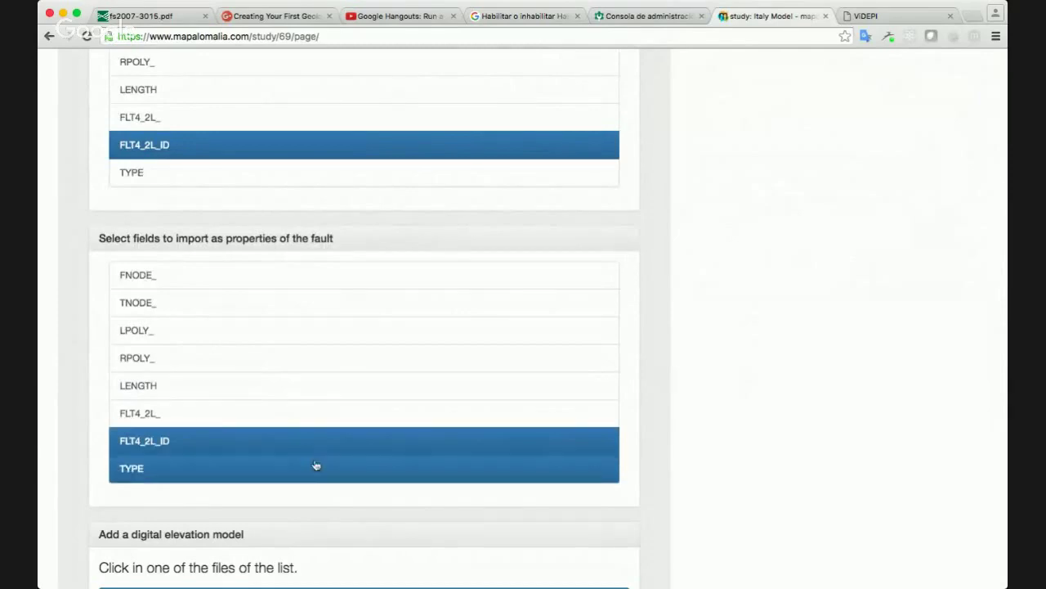
pyautogui.click(334, 443)
pyautogui.scroll(-8, 709, 391)
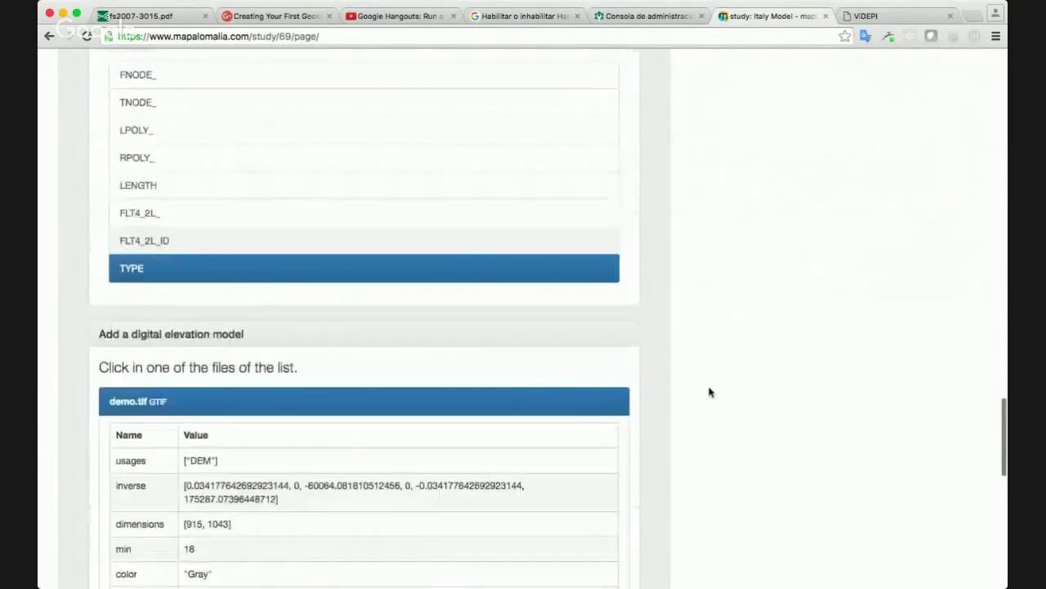
# Examine the bounding boxes of the geology, faults and elevation files on the map, comparing the Italy-wide extents with the elevation model's area
pyautogui.scroll(-5, 709, 391)
pyautogui.scroll(20, 710, 391)
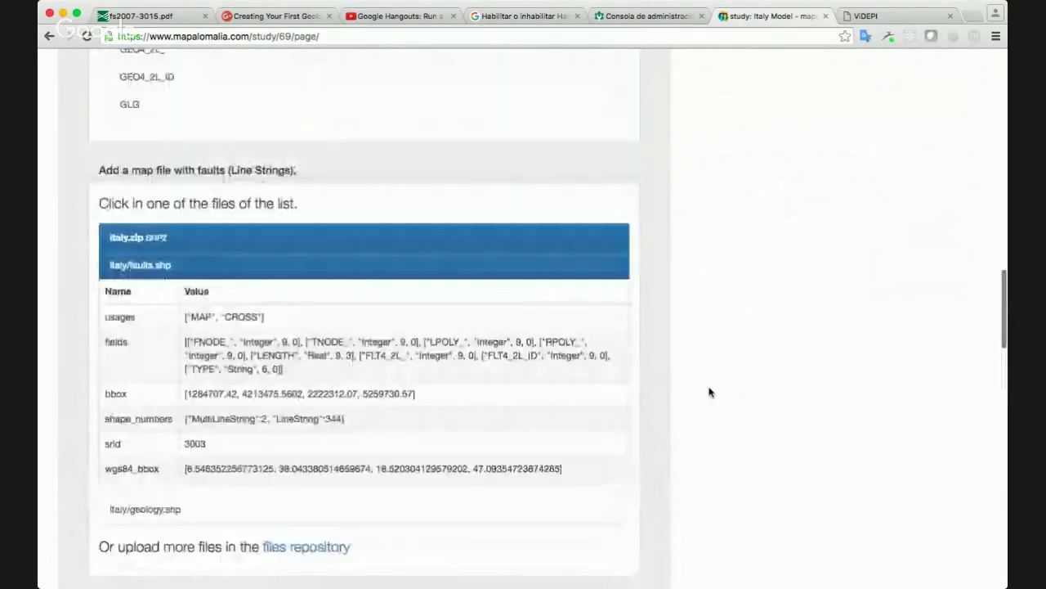
pyautogui.scroll(15, 710, 390)
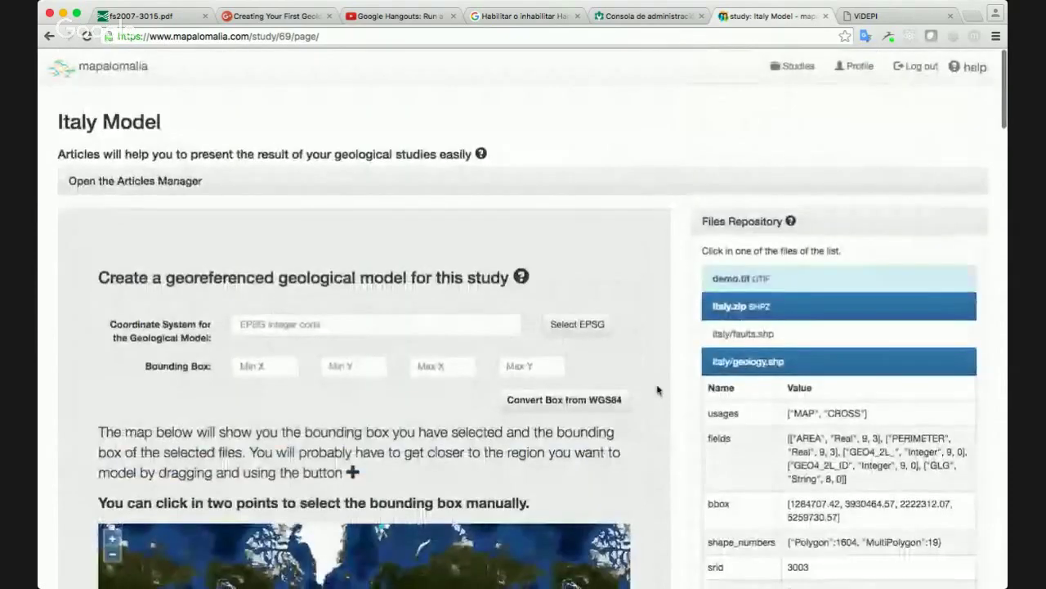
pyautogui.scroll(-3, 658, 390)
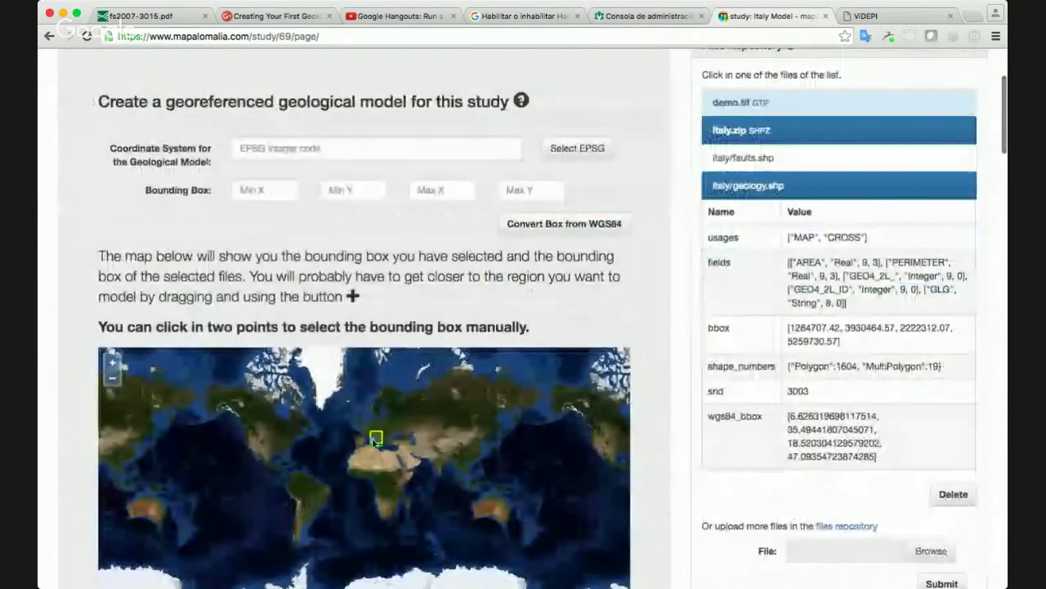
pyautogui.scroll(1, 372, 443)
pyautogui.scroll(6, 373, 442)
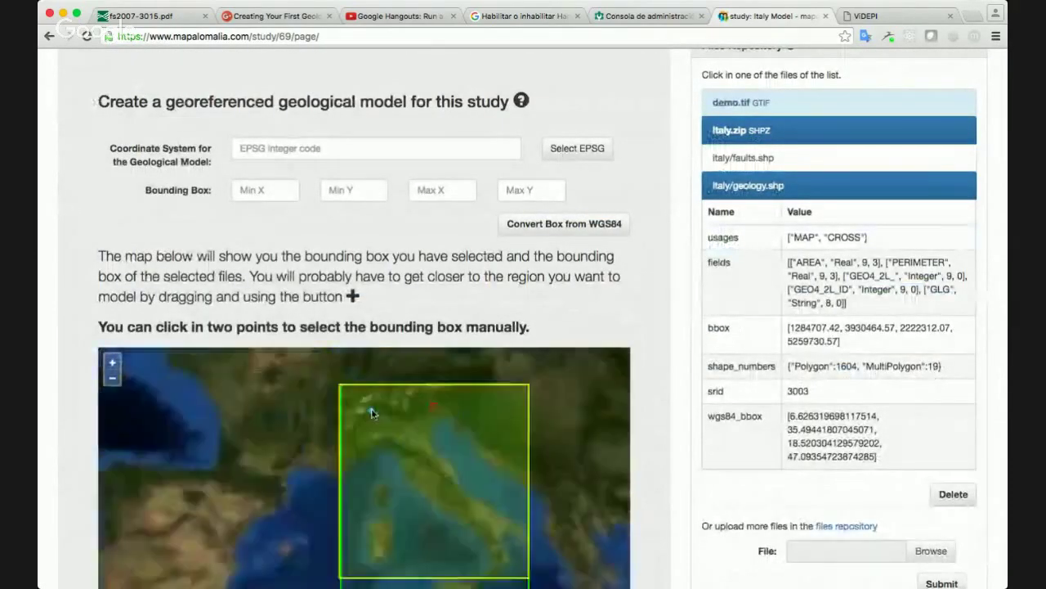
pyautogui.moveTo(529, 420); pyautogui.dragTo(487, 421)
pyautogui.scroll(-8, 487, 420)
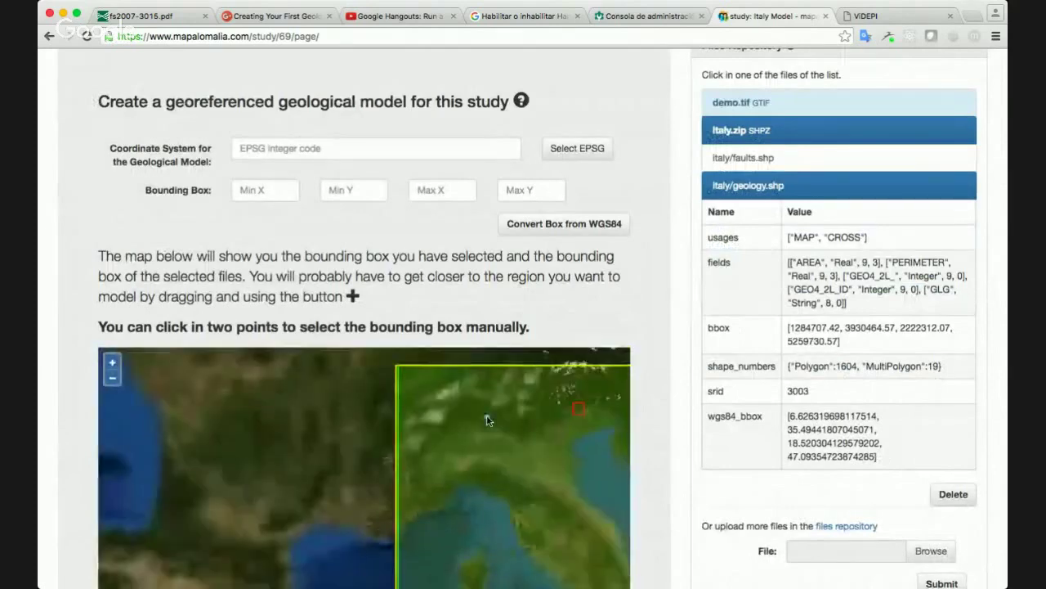
pyautogui.scroll(4, 487, 420)
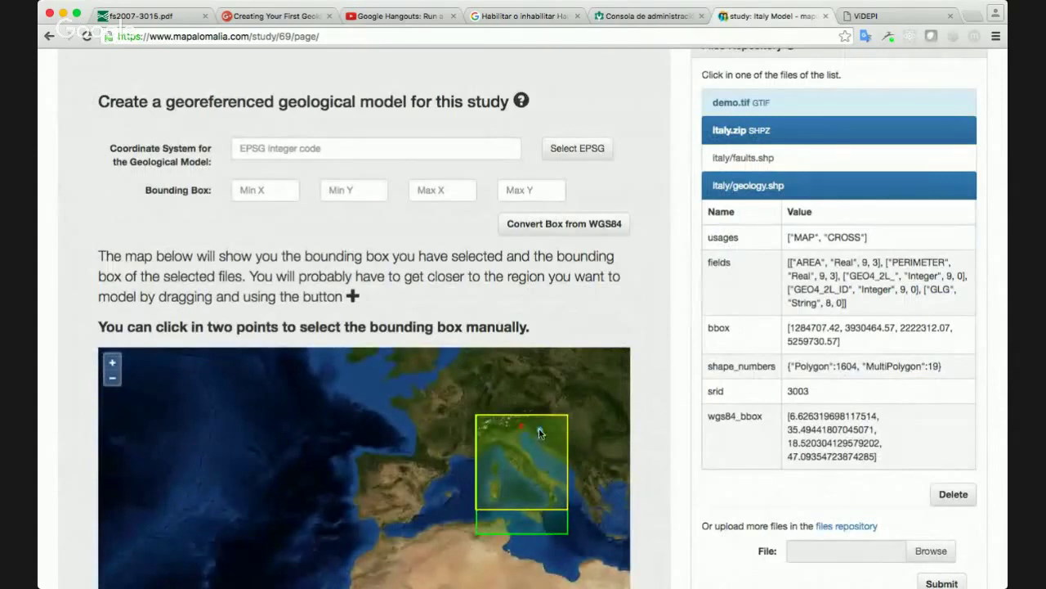
pyautogui.scroll(3, 539, 432)
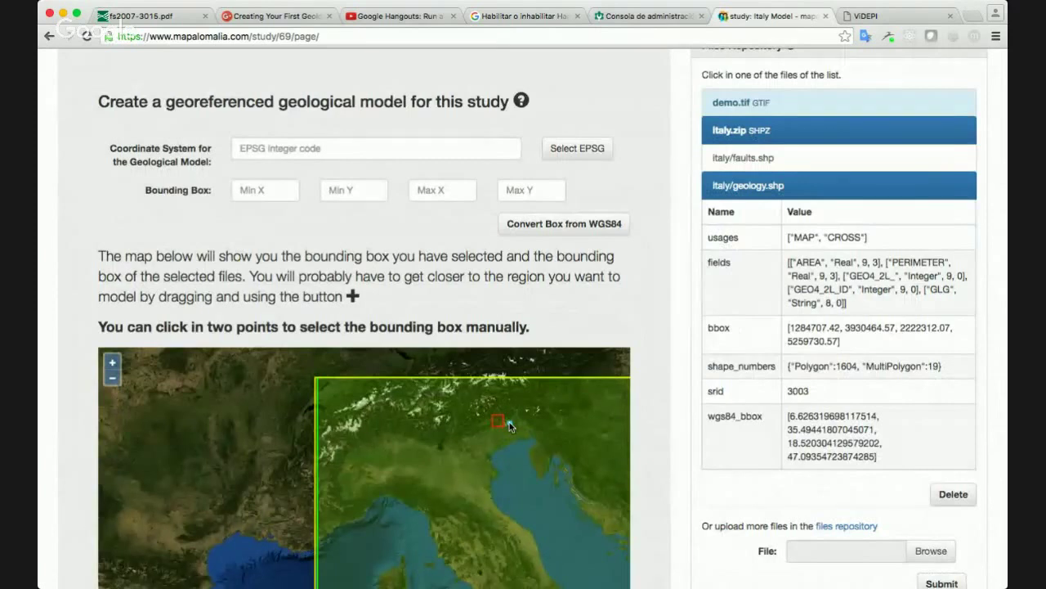
pyautogui.scroll(-3, 510, 422)
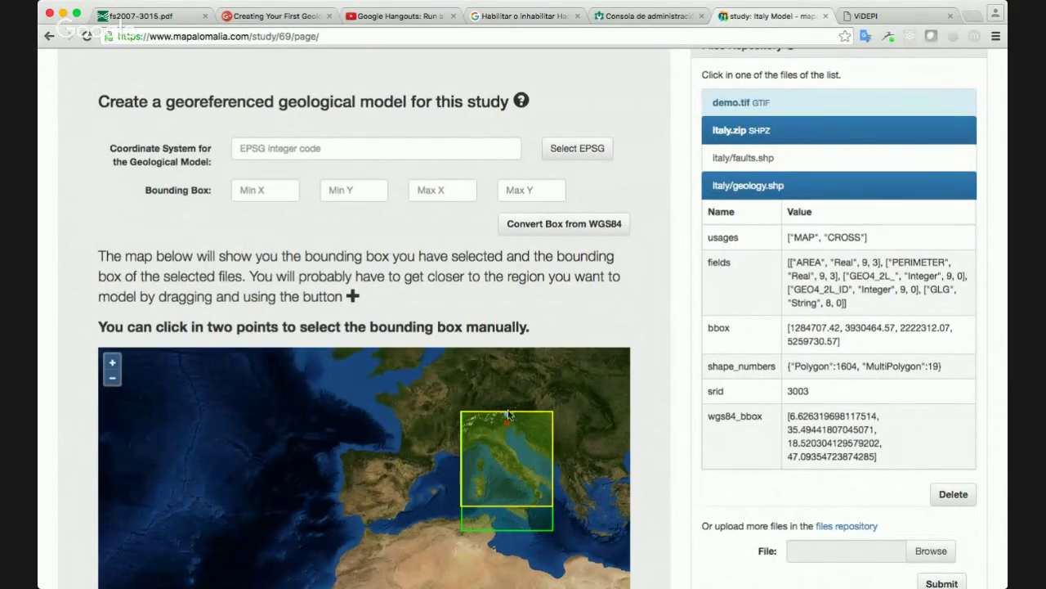
pyautogui.scroll(10, 504, 417)
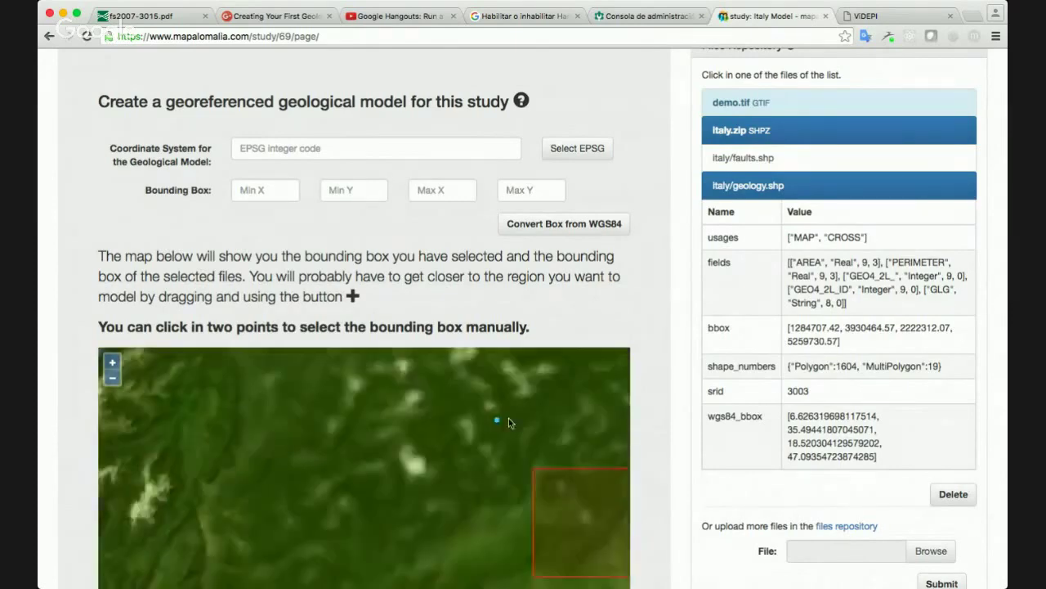
pyautogui.scroll(-3, 569, 444)
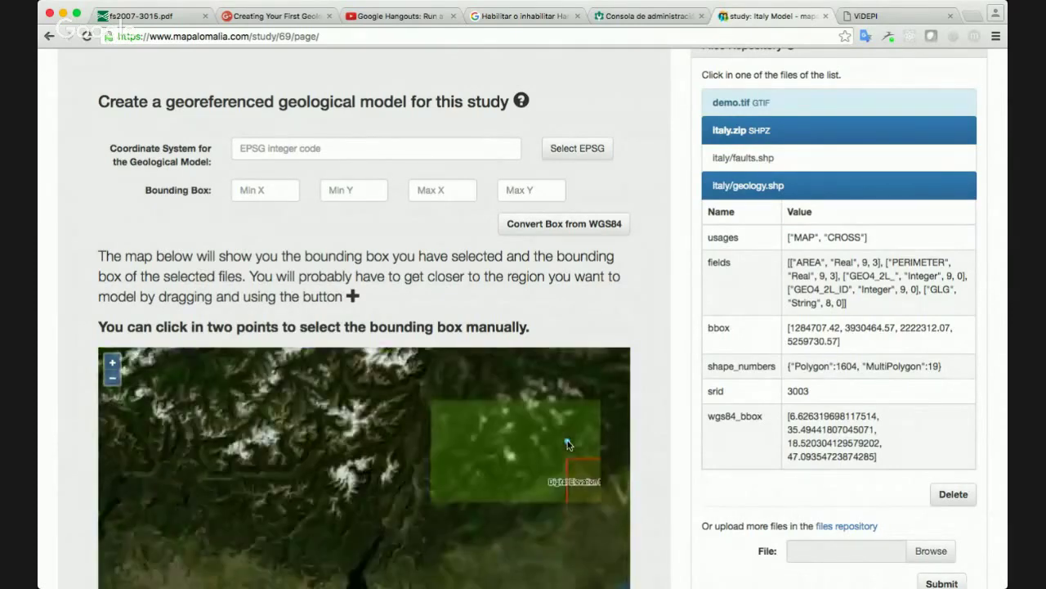
pyautogui.moveTo(505, 484); pyautogui.dragTo(399, 473)
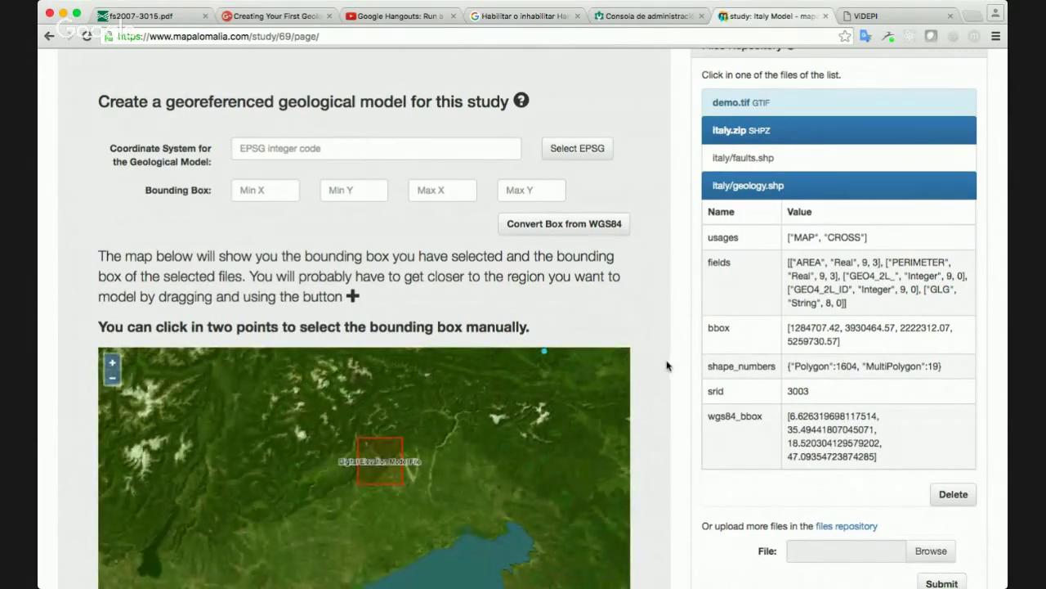
pyautogui.scroll(-1, 666, 365)
pyautogui.scroll(-2, 666, 366)
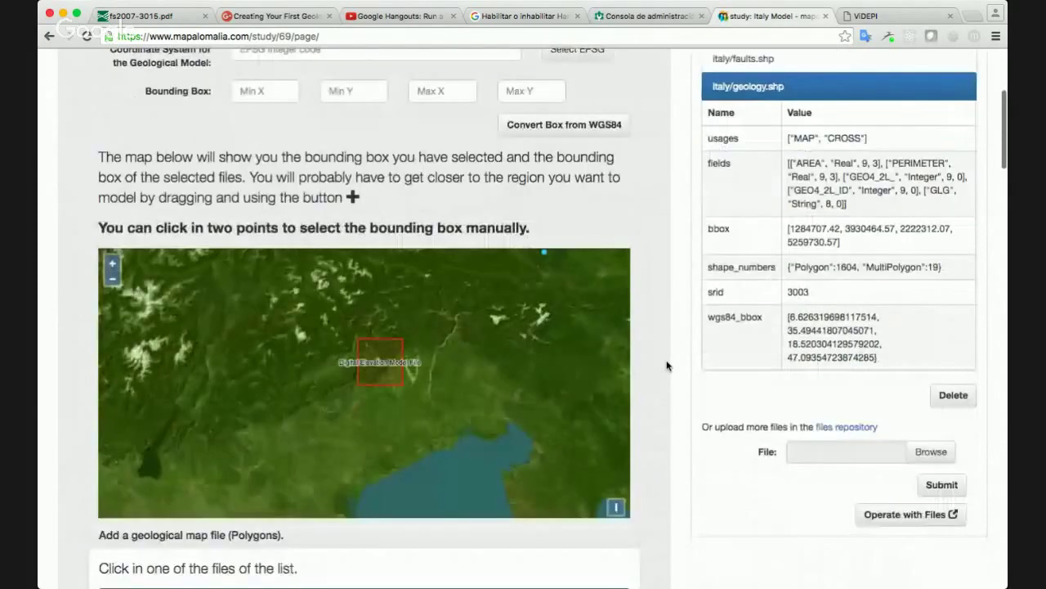
pyautogui.scroll(4, 666, 366)
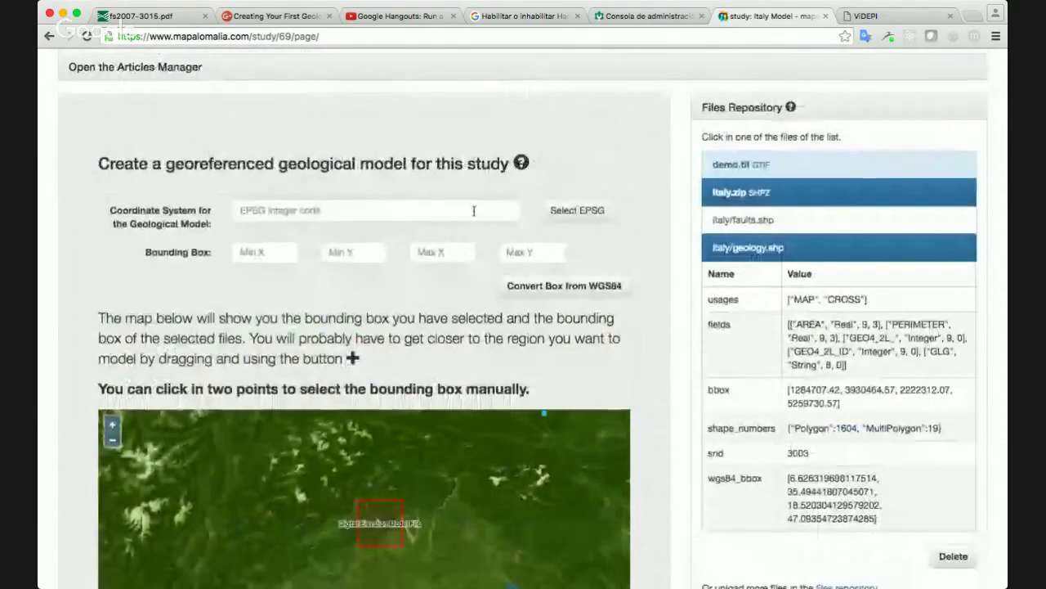
# Check the coordinate system and bounding box fields, and inspect the elevation model's area on the map within the extents of the other files
pyautogui.click(474, 211)
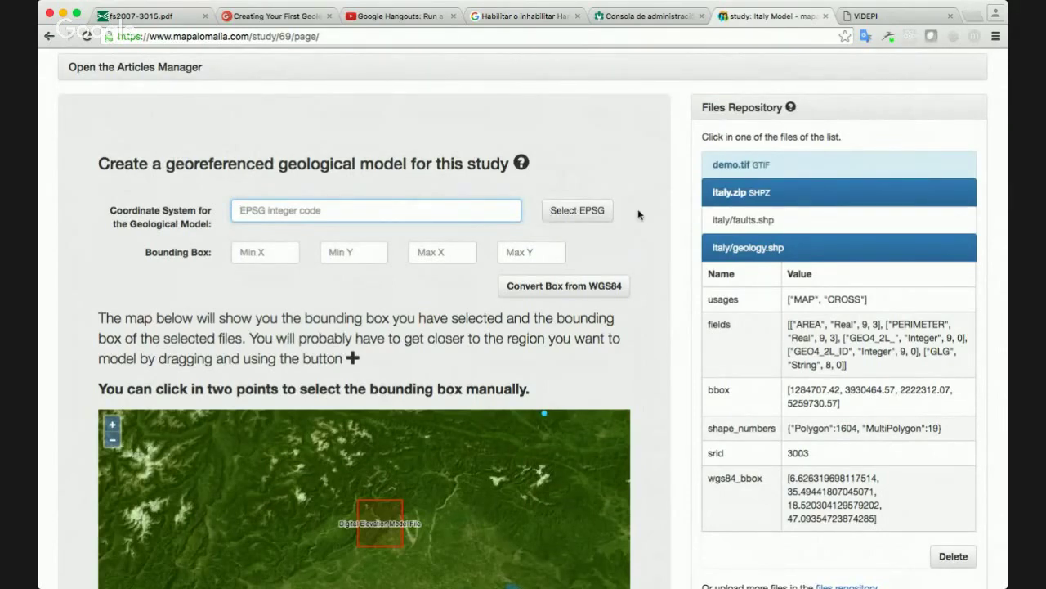
pyautogui.scroll(-5, 669, 250)
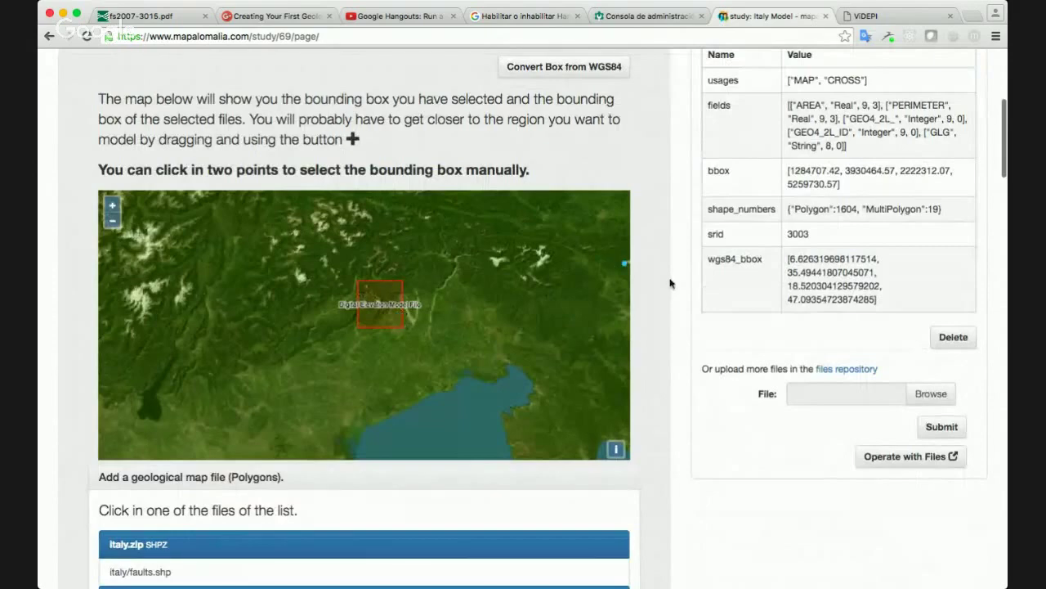
pyautogui.scroll(1, 670, 282)
pyautogui.scroll(3, 670, 283)
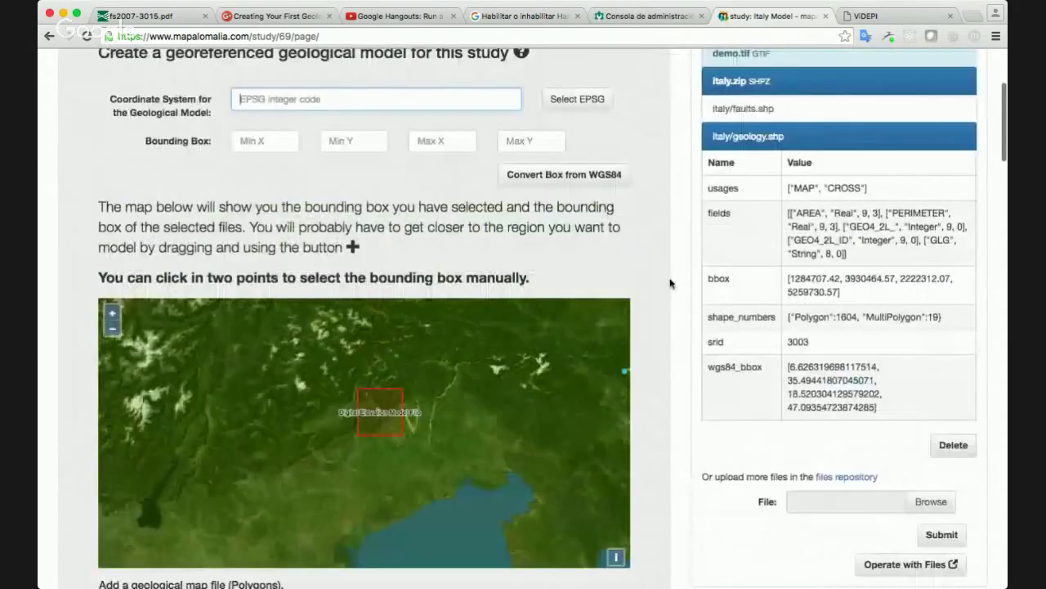
pyautogui.scroll(2, 670, 283)
pyautogui.scroll(-3, 395, 473)
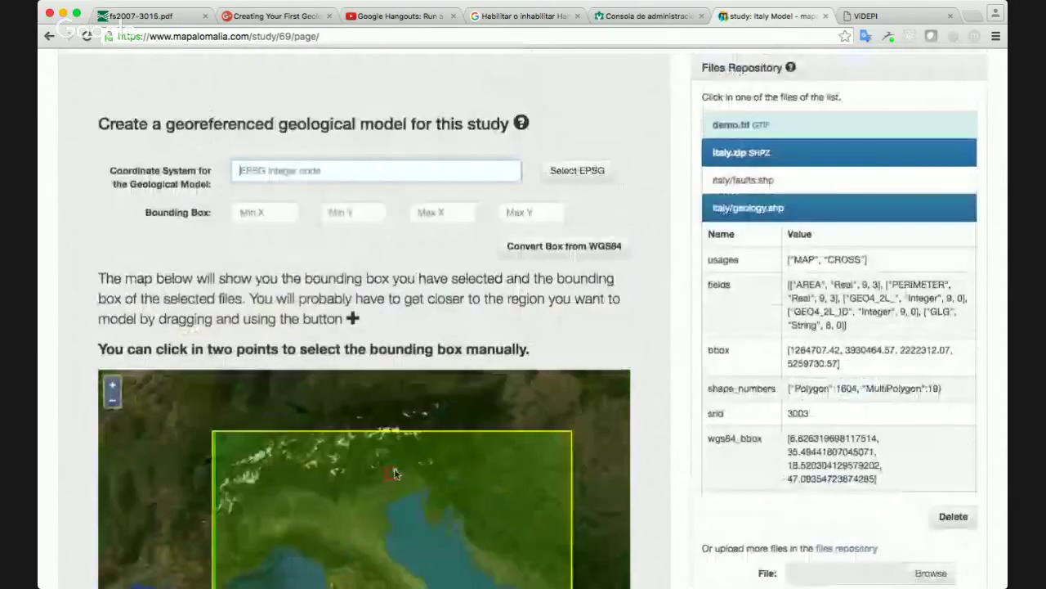
pyautogui.scroll(3, 394, 473)
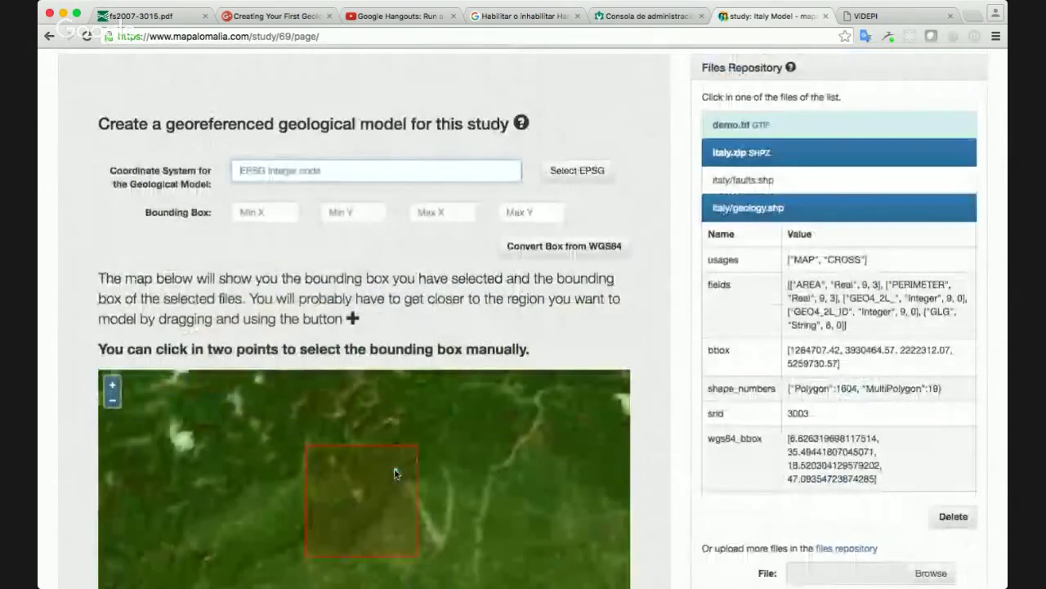
pyautogui.scroll(-1, 395, 473)
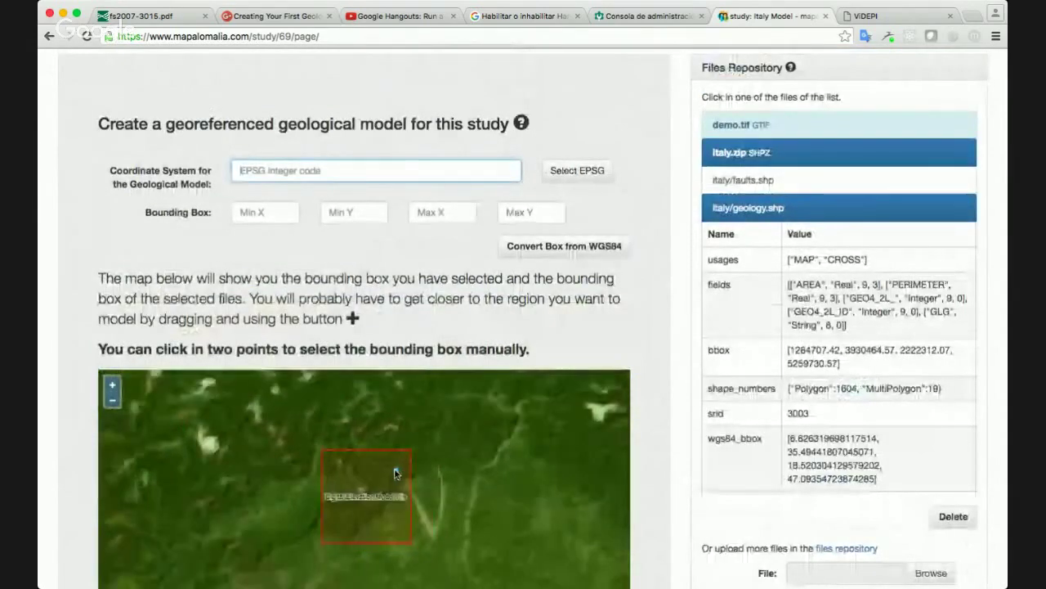
pyautogui.scroll(-2, 395, 473)
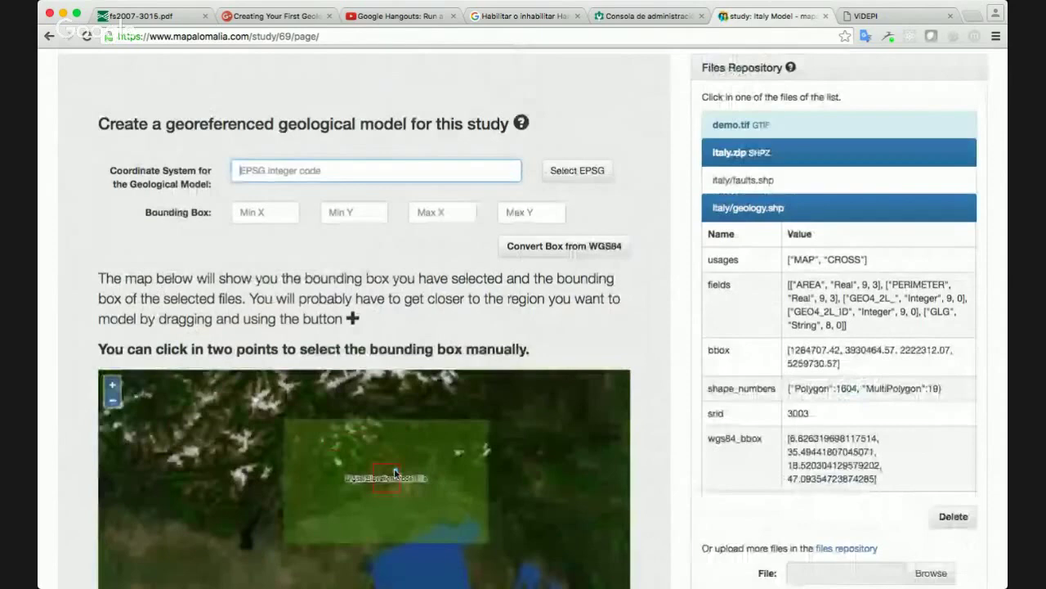
pyautogui.scroll(-3, 395, 473)
pyautogui.scroll(-3, 660, 351)
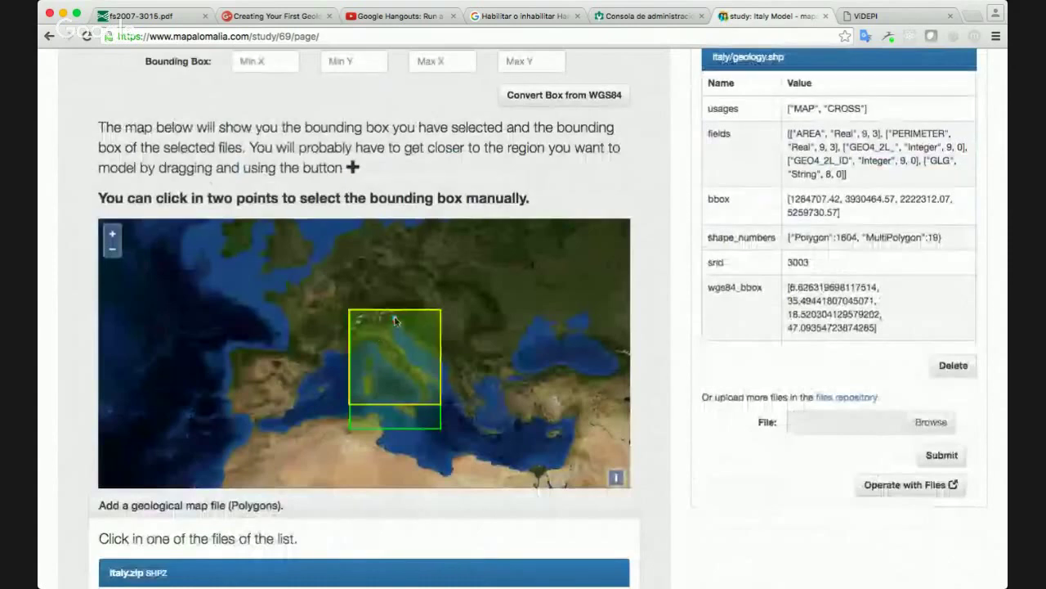
# Examine the elevation model's area on the map at a closer scale and review the form's coordinate system, bounding box and geology file sections
pyautogui.scroll(2, 395, 325)
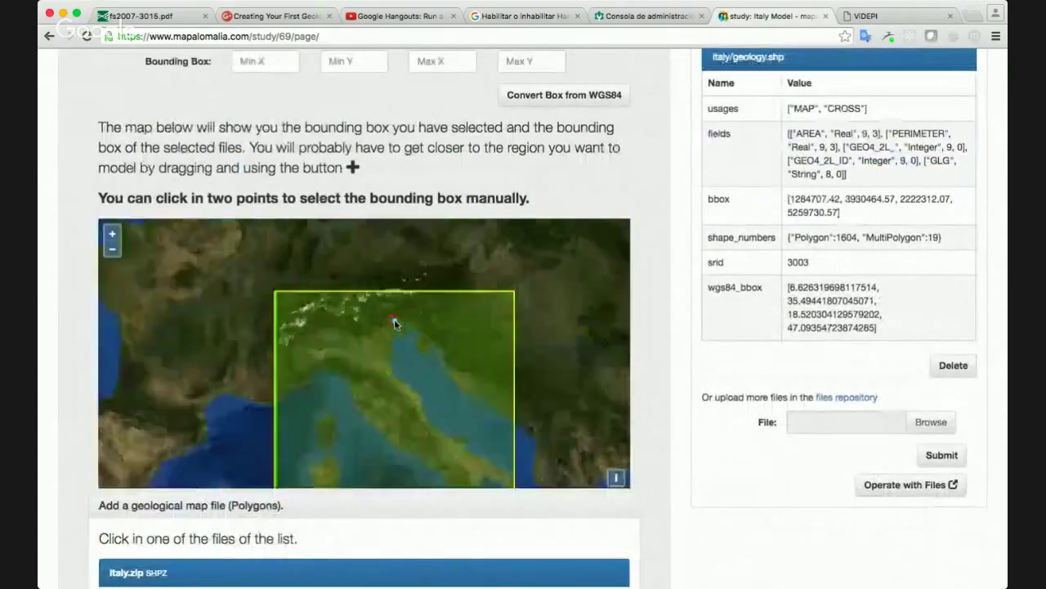
pyautogui.scroll(1, 395, 325)
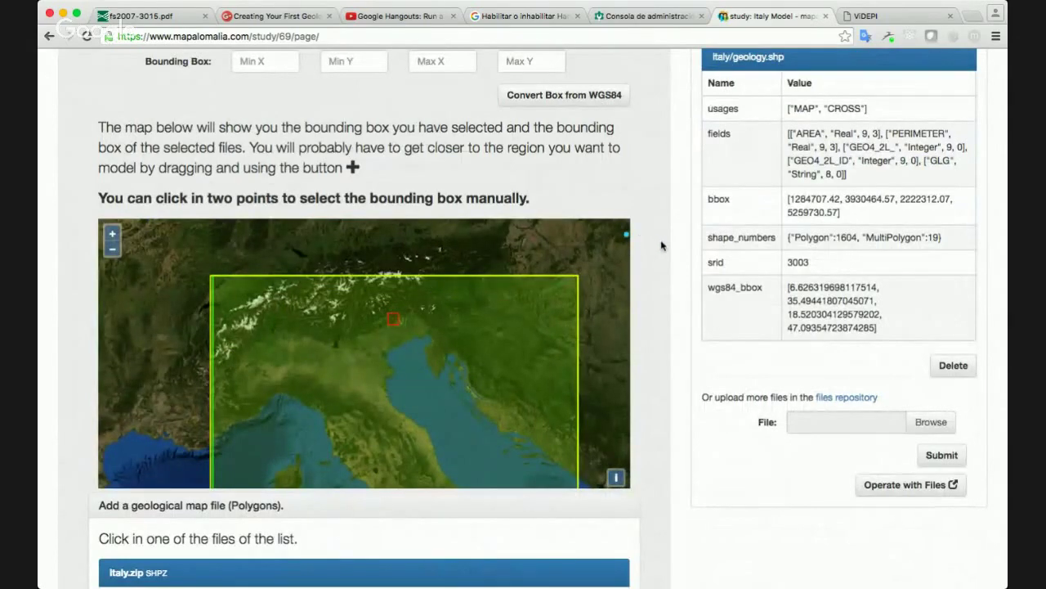
pyautogui.scroll(1, 662, 245)
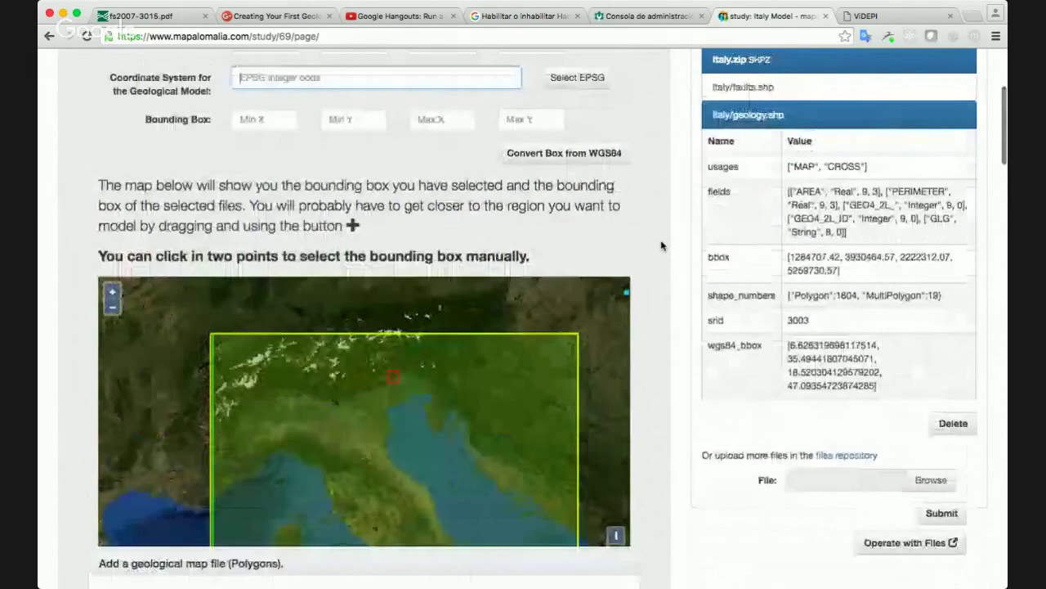
pyautogui.scroll(-6, 662, 245)
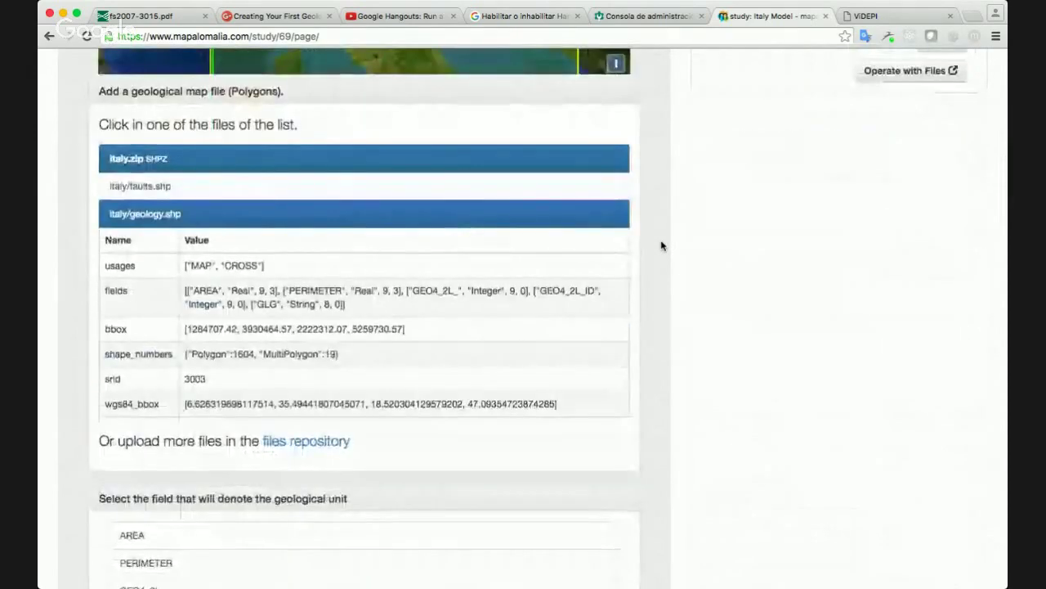
pyautogui.scroll(3, 662, 245)
pyautogui.scroll(5, 664, 239)
pyautogui.scroll(-7, 663, 240)
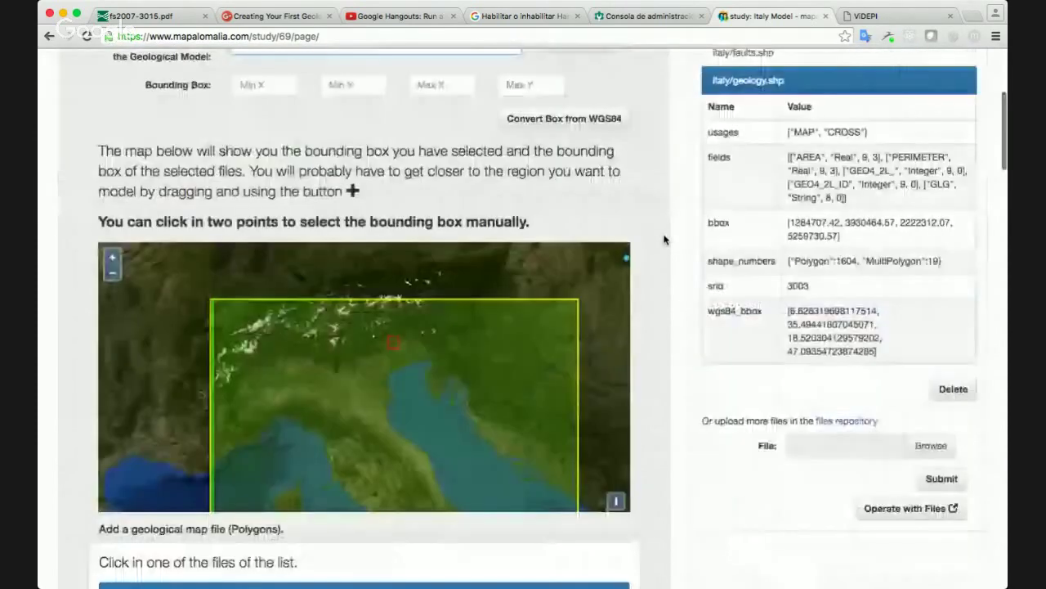
pyautogui.scroll(-2, 663, 239)
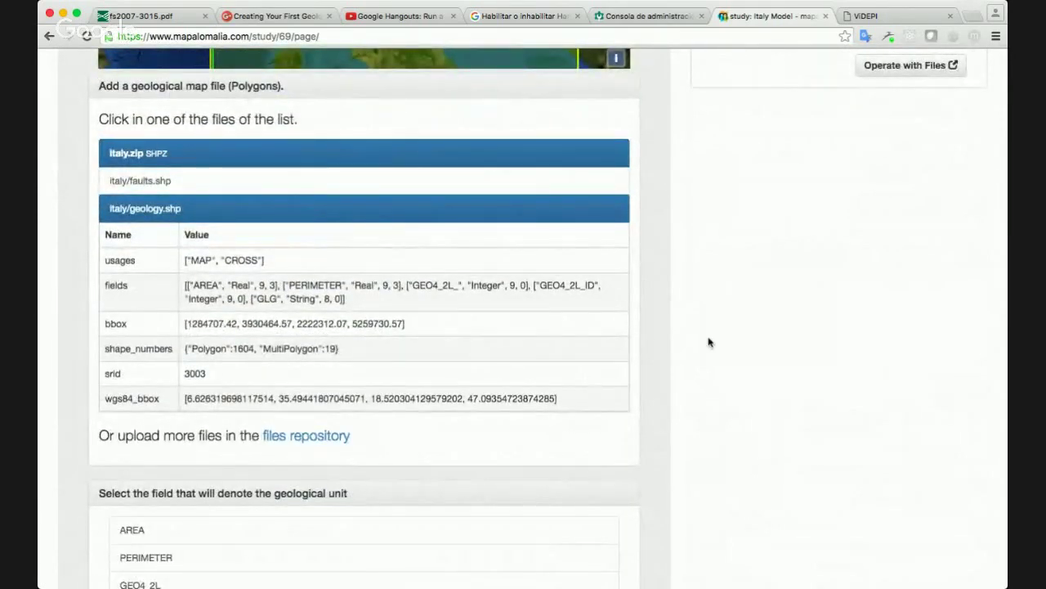
pyautogui.scroll(9, 708, 341)
pyautogui.scroll(1, 708, 341)
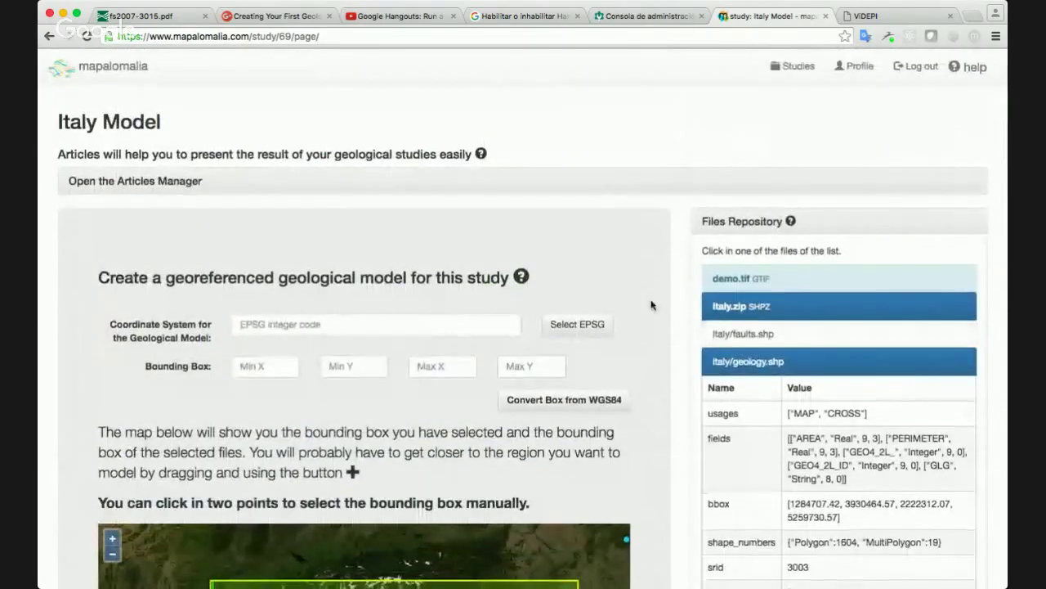
pyautogui.scroll(-10, 652, 305)
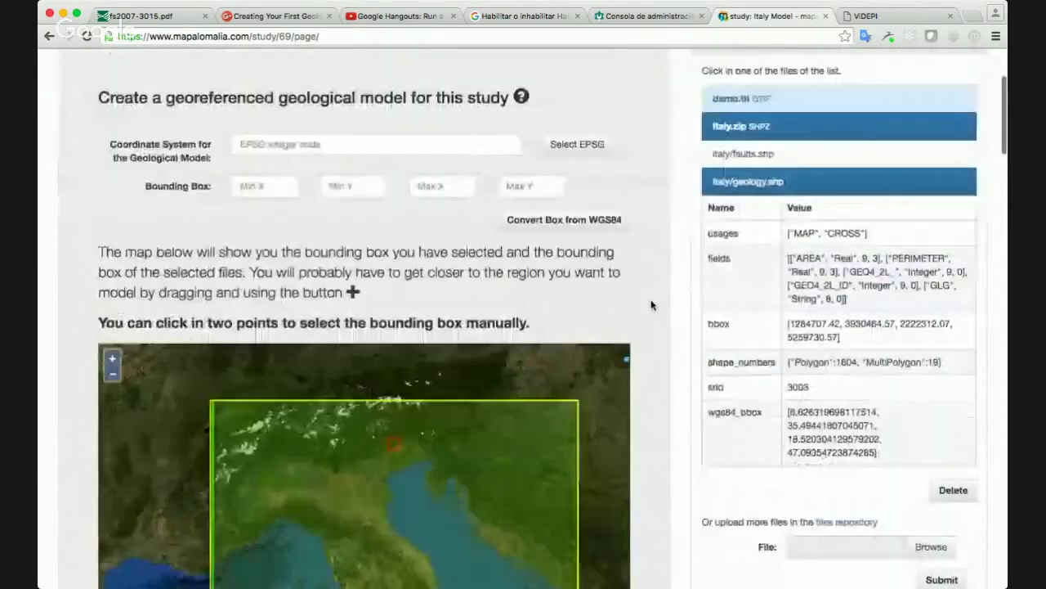
pyautogui.scroll(10, 651, 305)
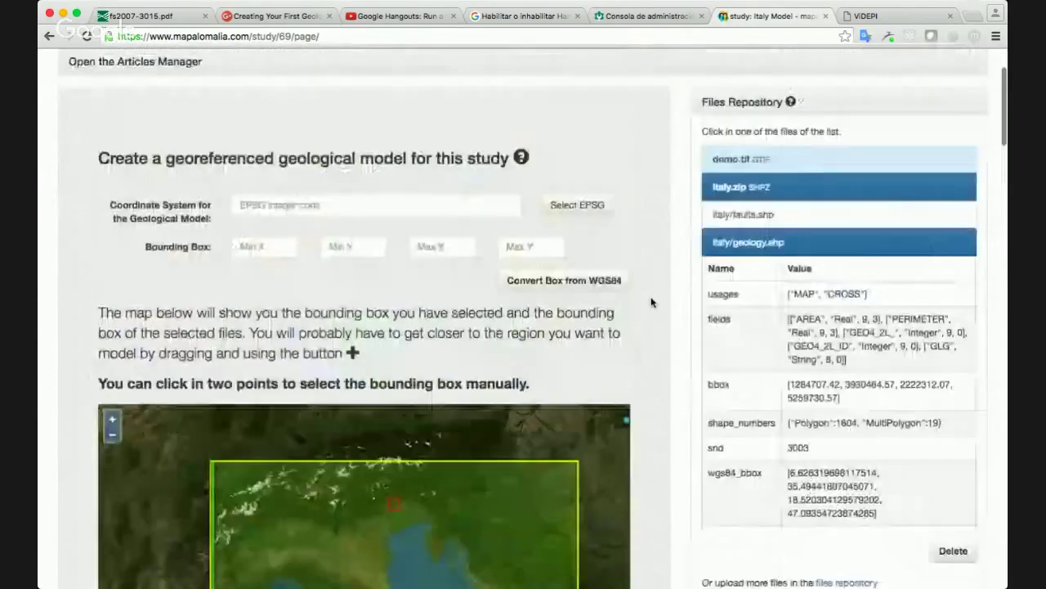
pyautogui.scroll(-7, 652, 302)
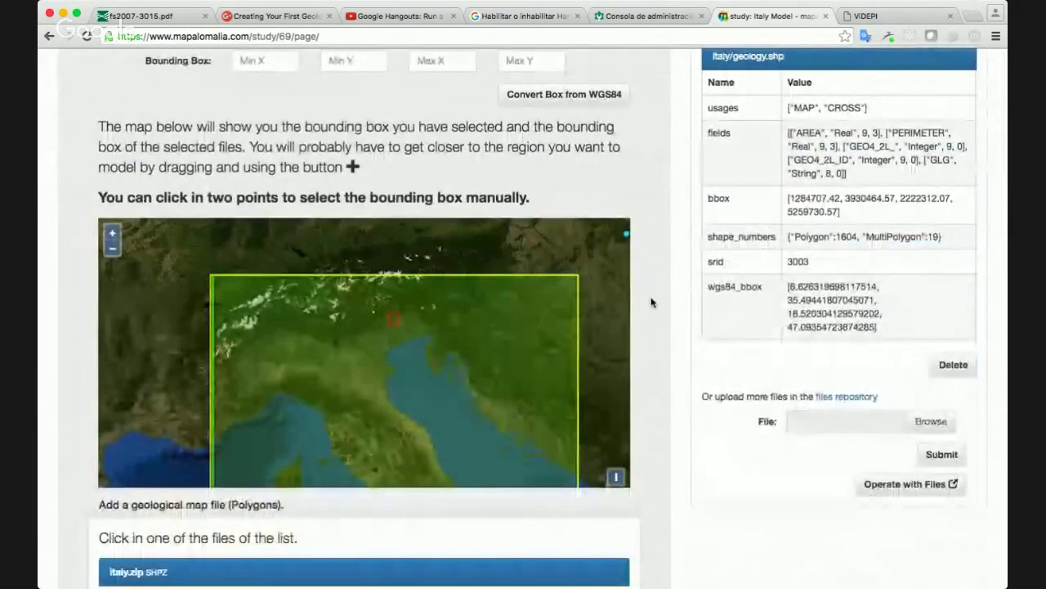
# Review the selected geology, fault and elevation settings and submit the form to create the geological model
pyautogui.scroll(-20, 651, 303)
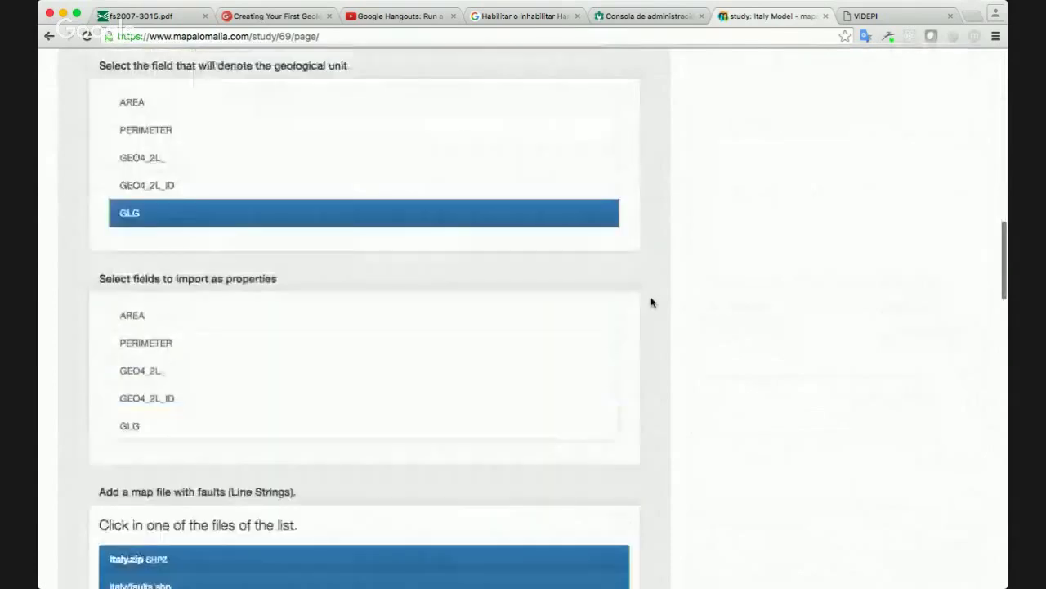
pyautogui.scroll(-14, 652, 303)
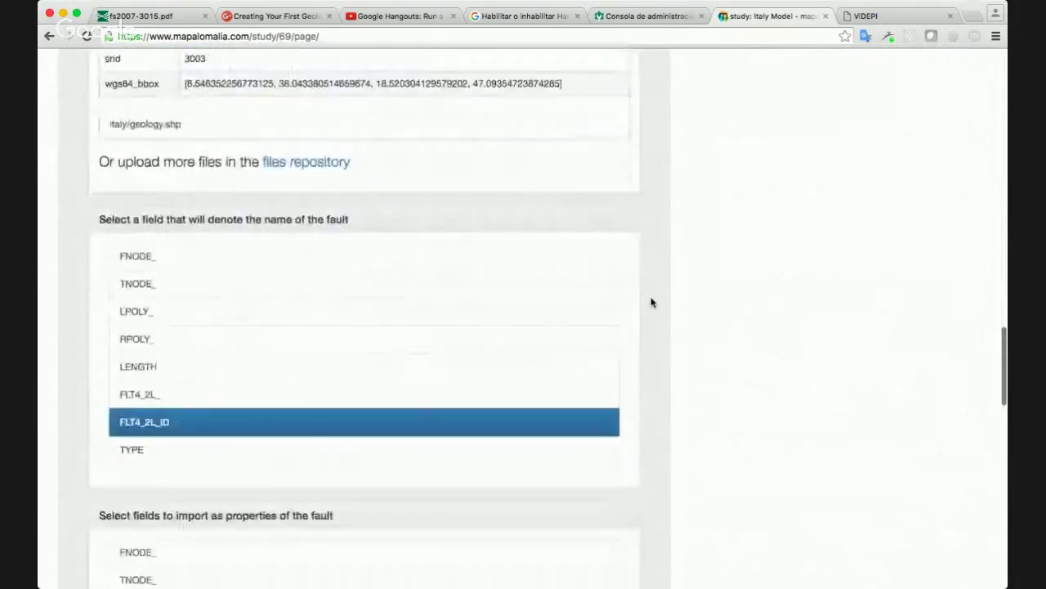
pyautogui.scroll(-17, 652, 303)
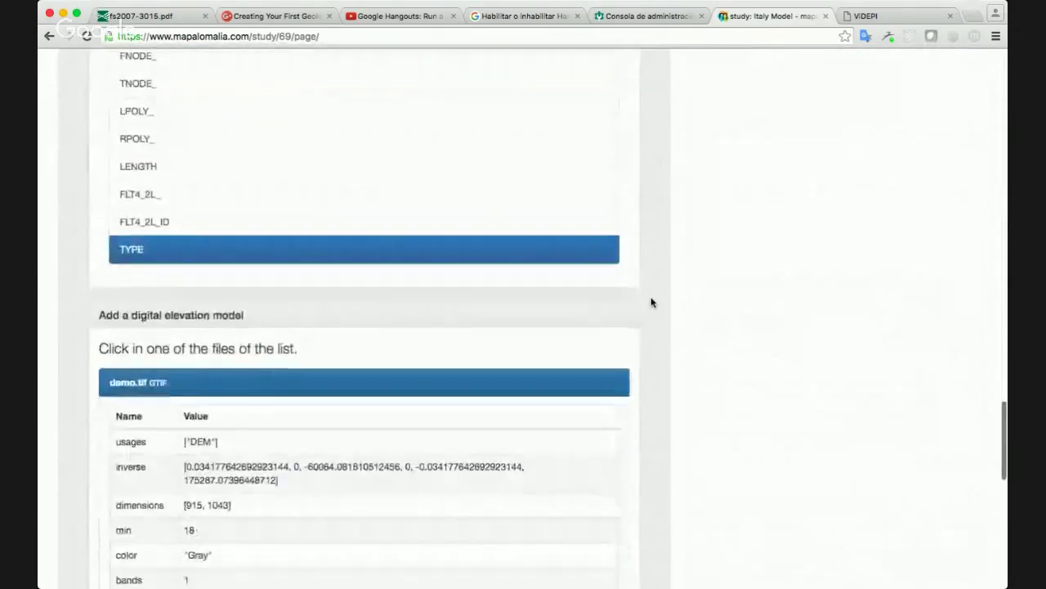
pyautogui.scroll(-9, 651, 303)
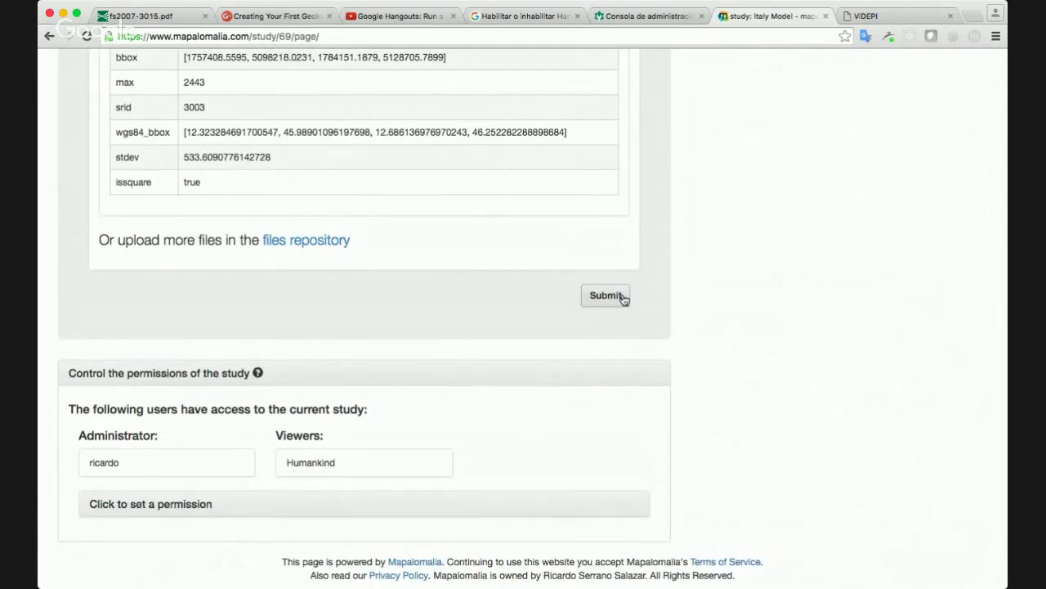
pyautogui.click(621, 297)
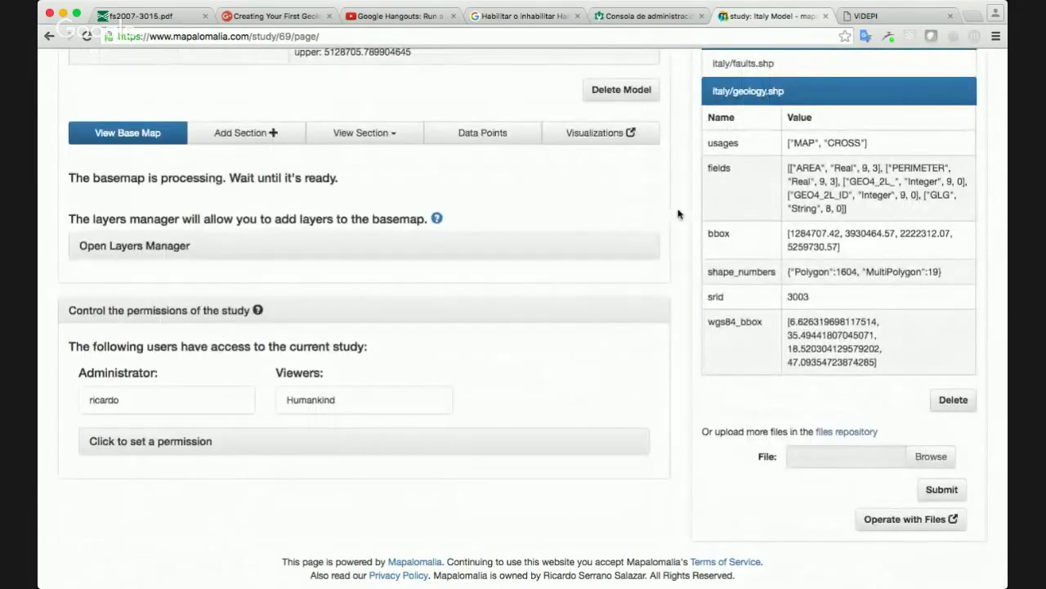
# Check the new model's properties, wait for its basemap to be processed, and open the model's visualizations page
pyautogui.scroll(5, 678, 214)
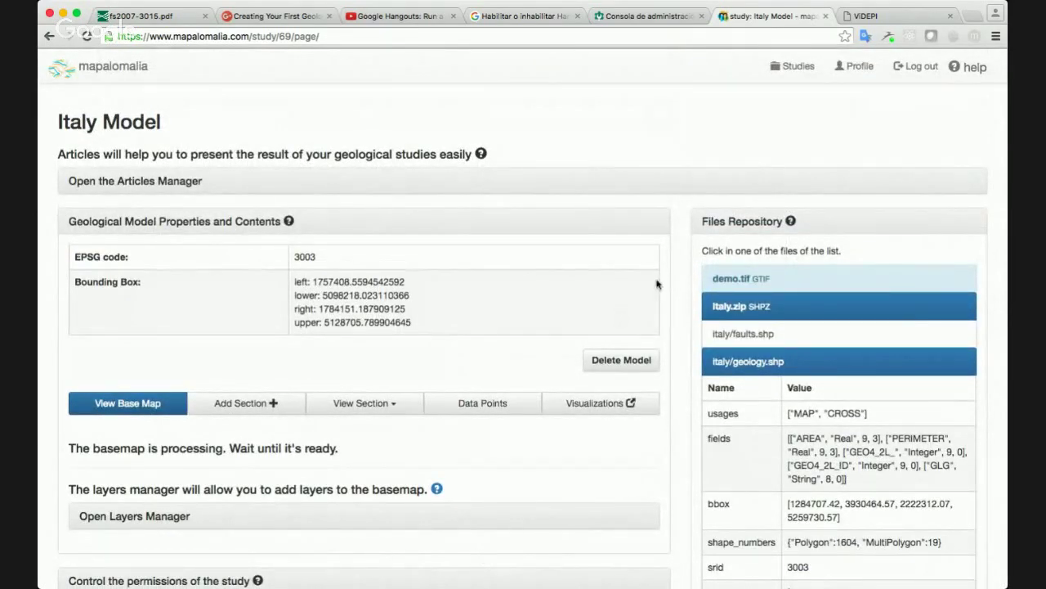
pyautogui.scroll(-3, 684, 287)
pyautogui.scroll(1, 684, 287)
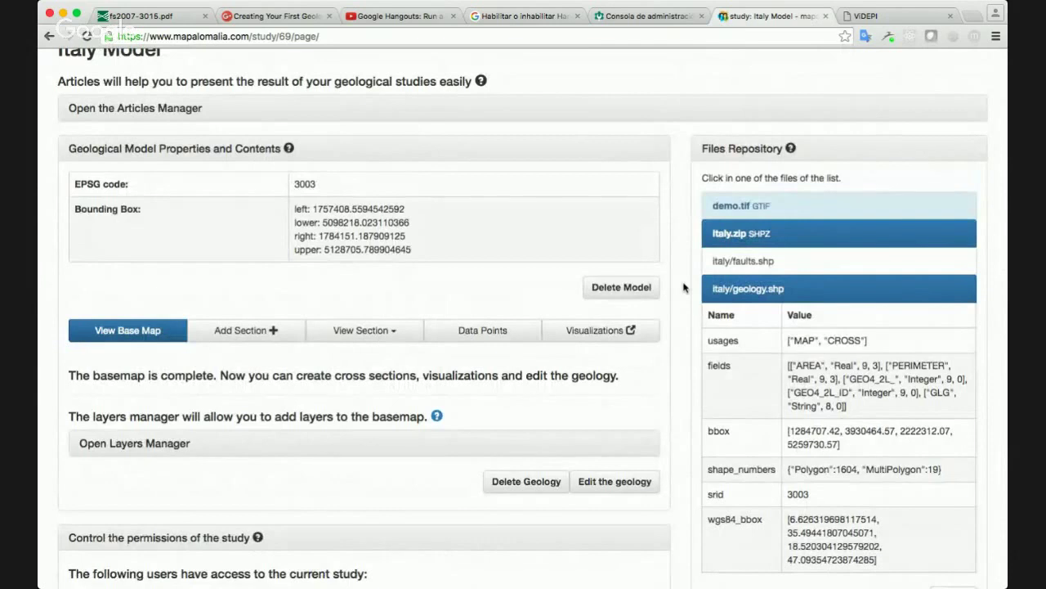
pyautogui.click(601, 334)
pyautogui.click(606, 335)
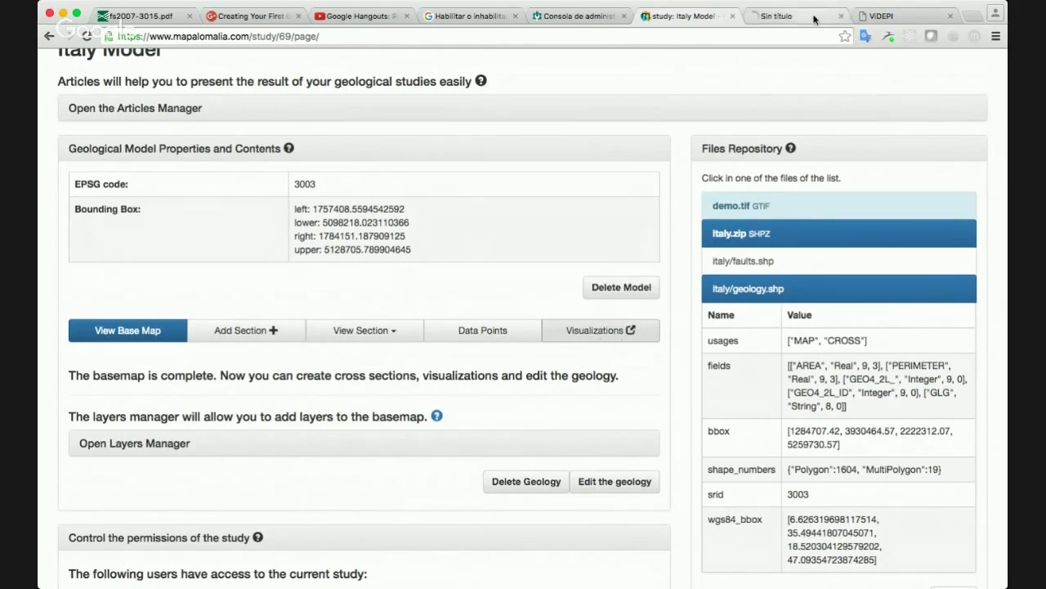
pyautogui.click(792, 16)
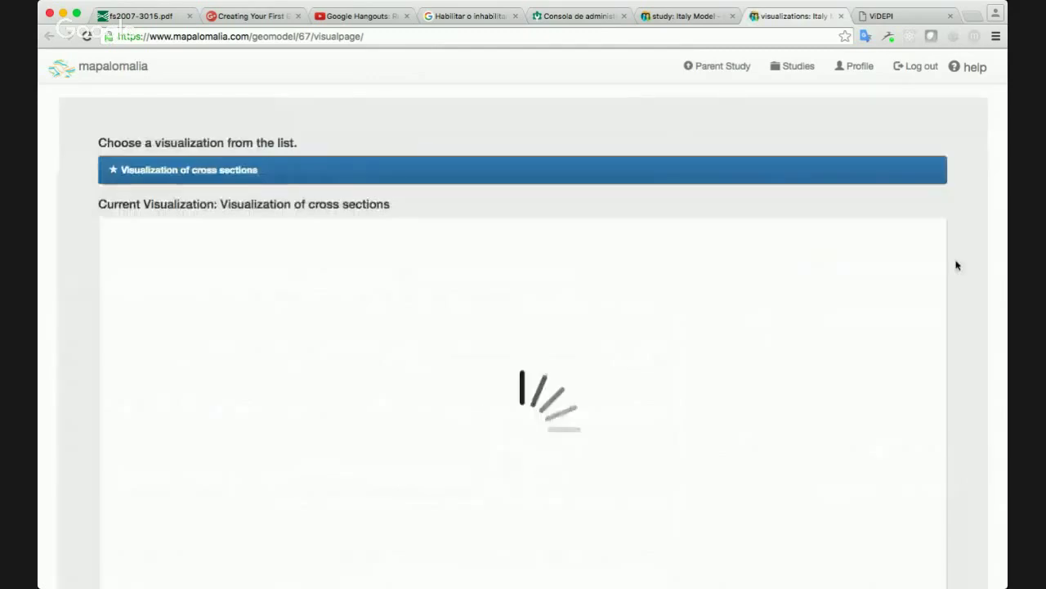
# Examine the geological units draped over the terrain from several angles in the 3D visualization of cross sections
pyautogui.scroll(-3, 957, 265)
pyautogui.scroll(1, 957, 264)
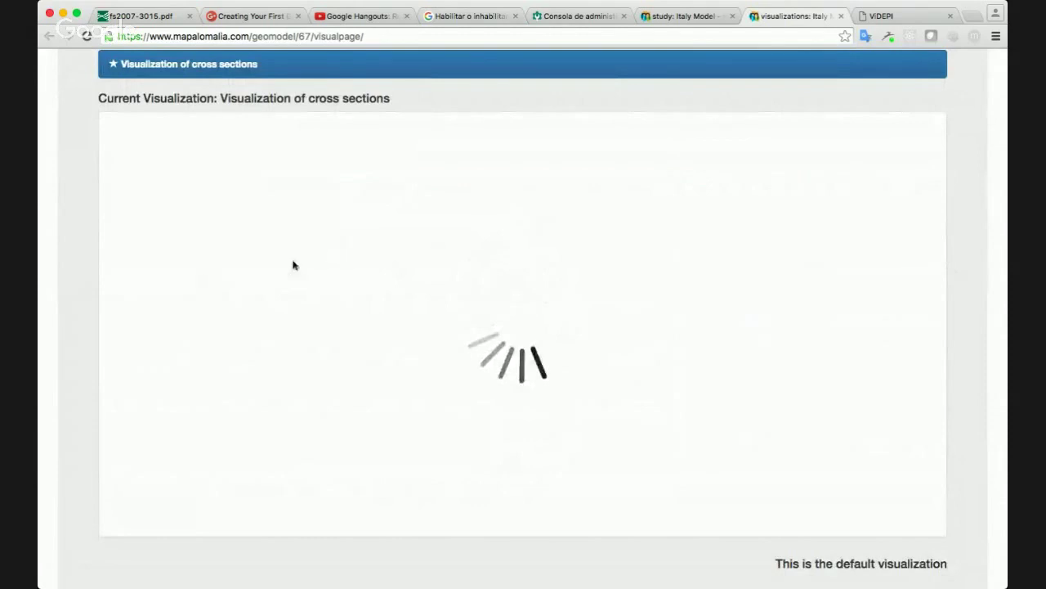
pyautogui.scroll(3, 300, 264)
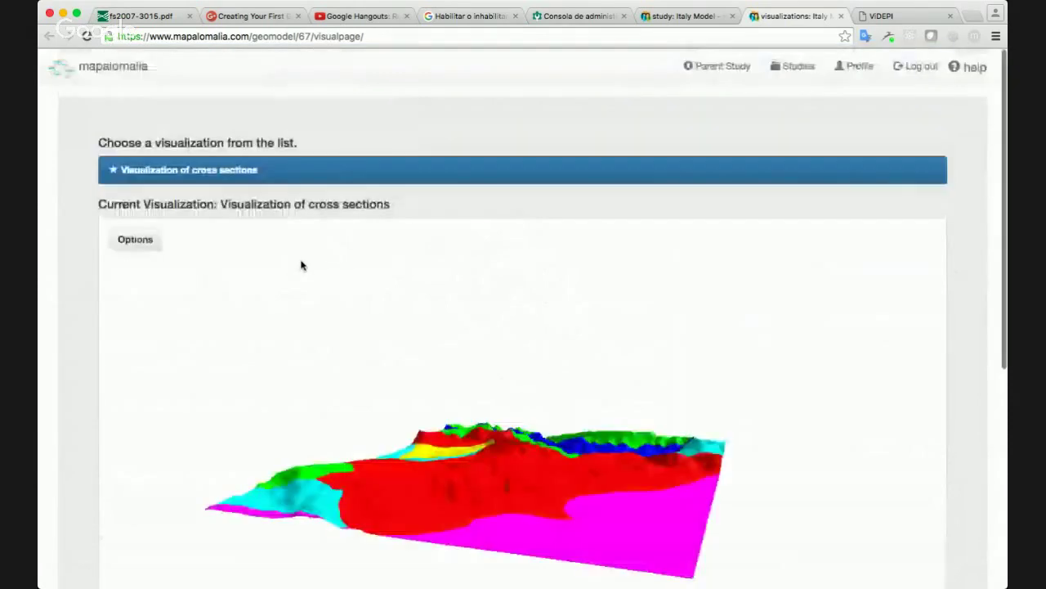
pyautogui.moveTo(301, 264); pyautogui.dragTo(932, 264)
pyautogui.scroll(-1, 981, 253)
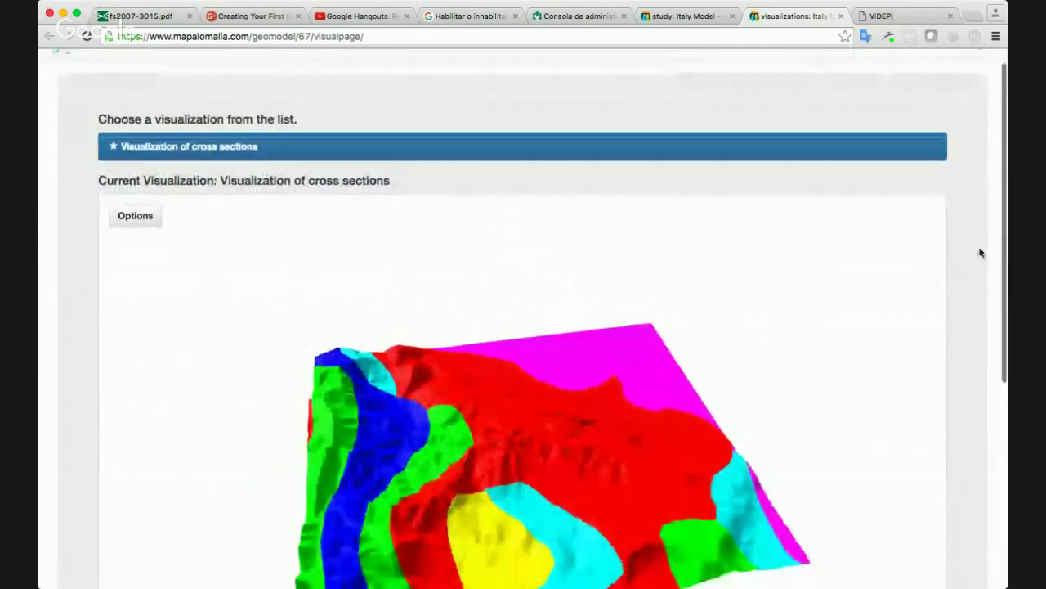
pyautogui.scroll(-3, 981, 252)
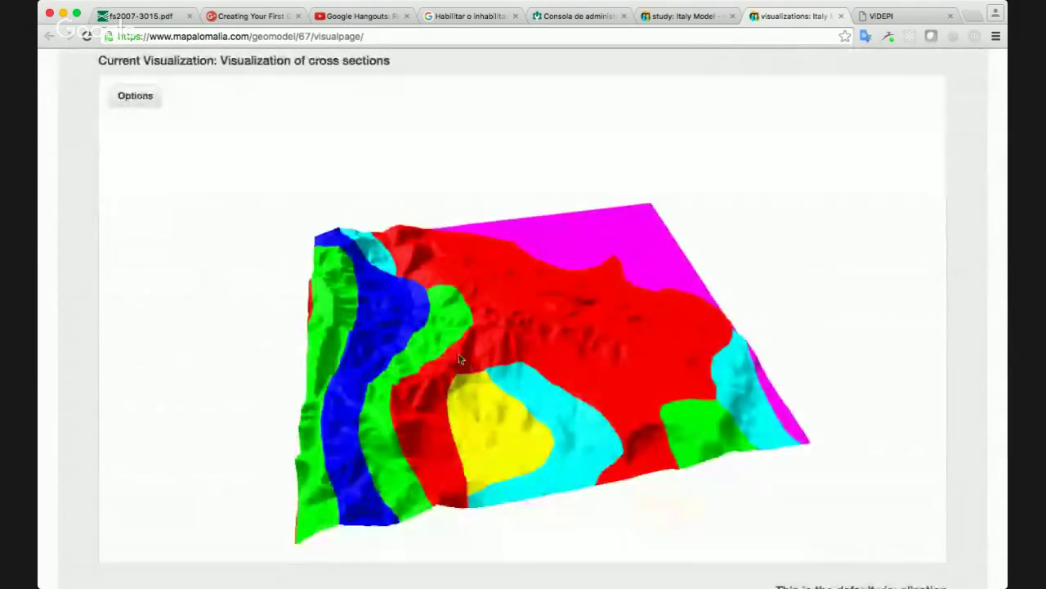
pyautogui.moveTo(460, 358)
pyautogui.mouseDown()
pyautogui.moveTo(509, 330)
pyautogui.moveTo(448, 348)
pyautogui.mouseUp()
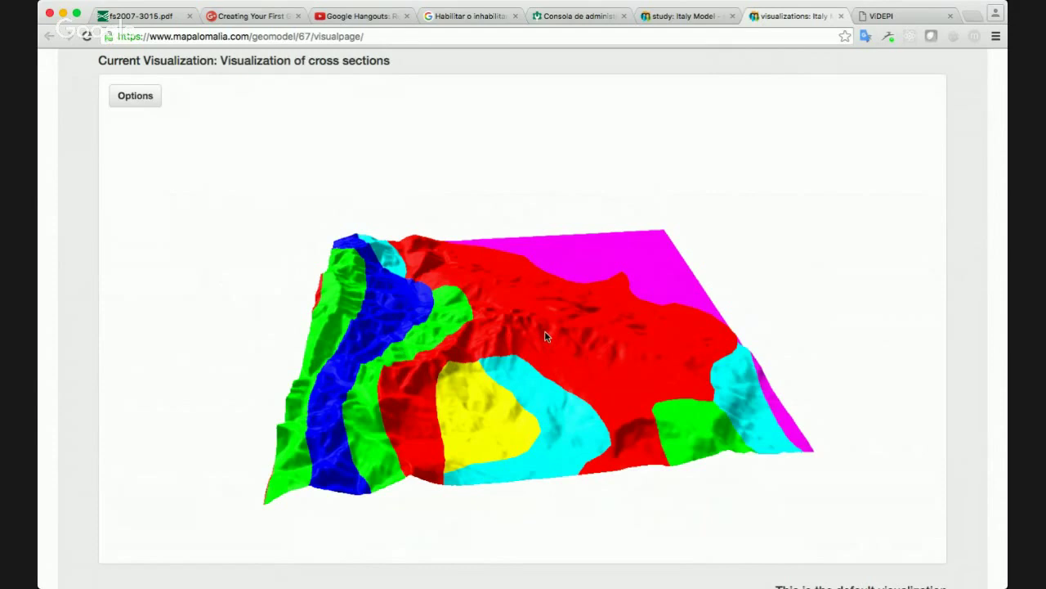
pyautogui.moveTo(546, 336); pyautogui.dragTo(308, 378)
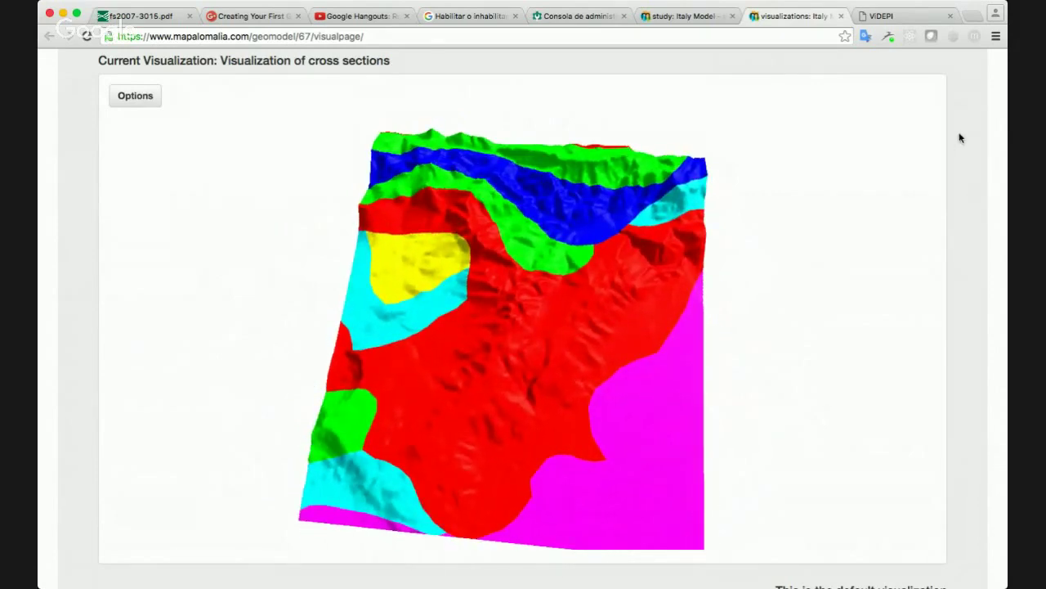
pyautogui.scroll(-3, 960, 138)
pyautogui.scroll(4, 961, 137)
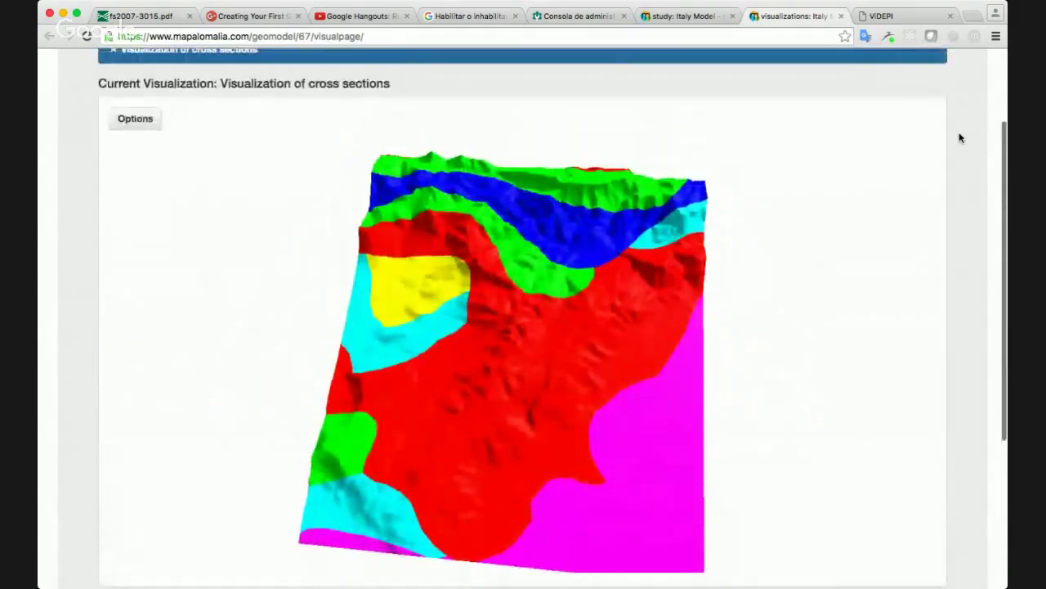
pyautogui.scroll(2, 961, 137)
pyautogui.scroll(-3, 960, 138)
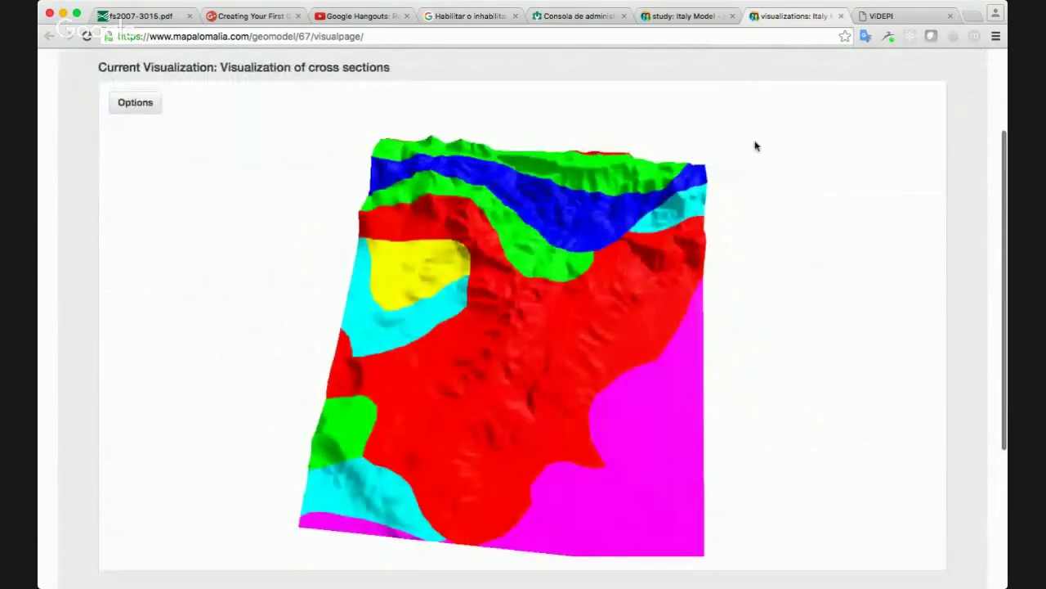
# Set the visualization's exaggeration above sea level to 3 and inspect the terrain relief from other angles
pyautogui.click(133, 102)
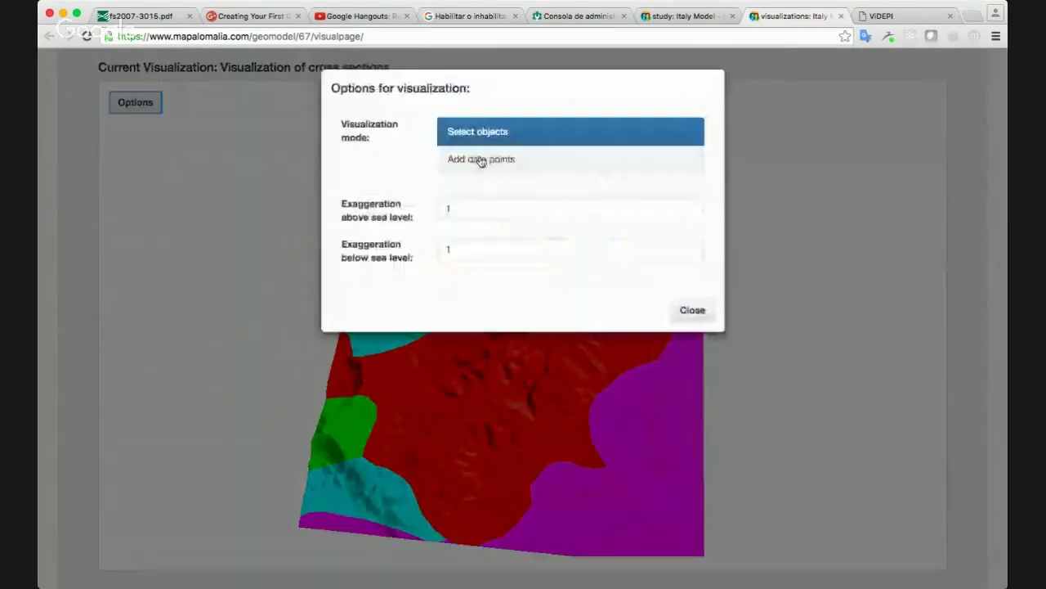
pyautogui.click(463, 205)
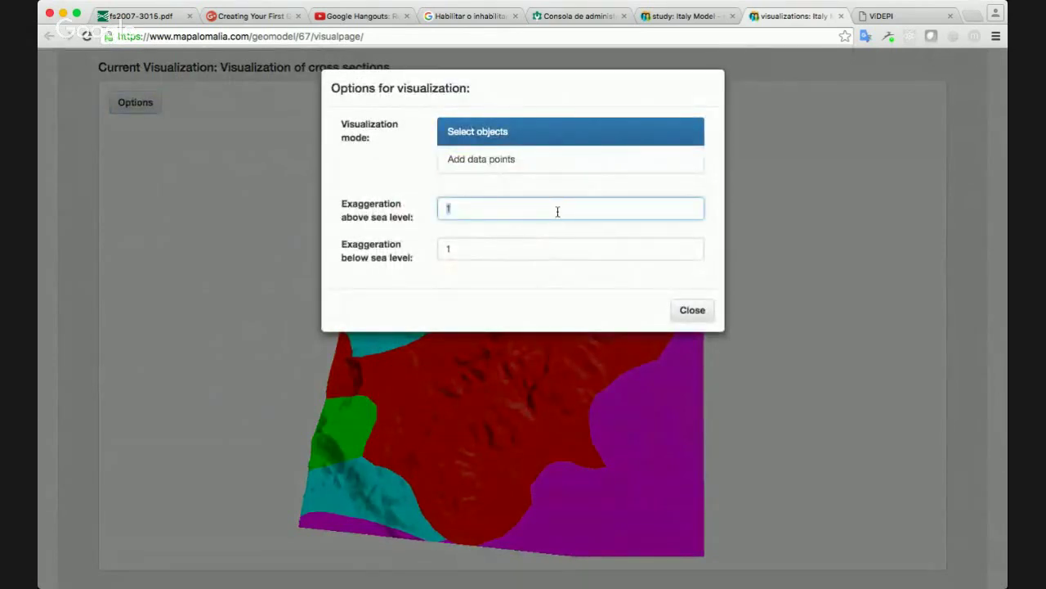
pyautogui.write('3')
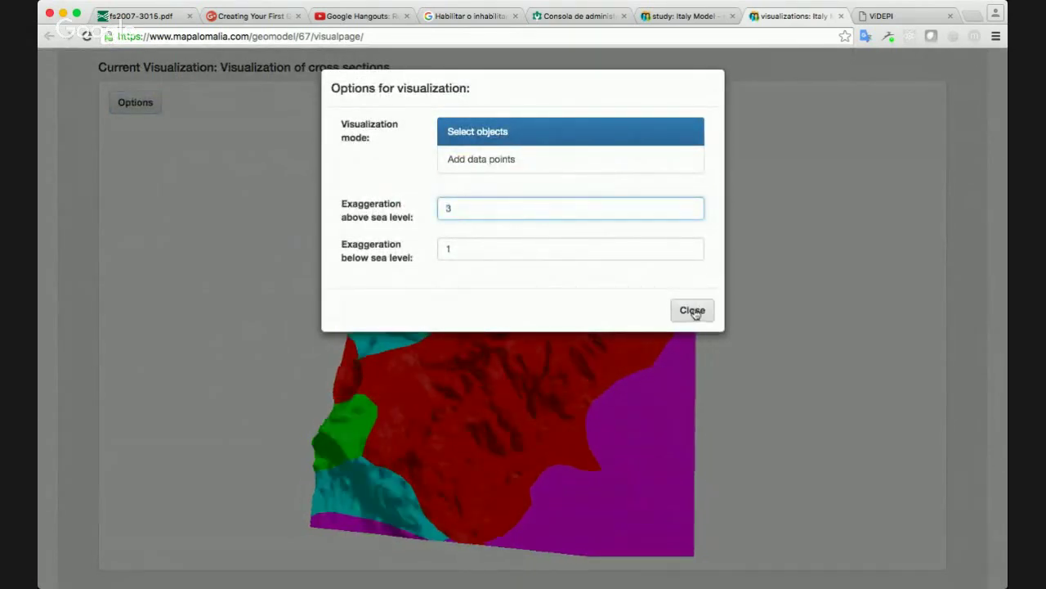
pyautogui.click(693, 311)
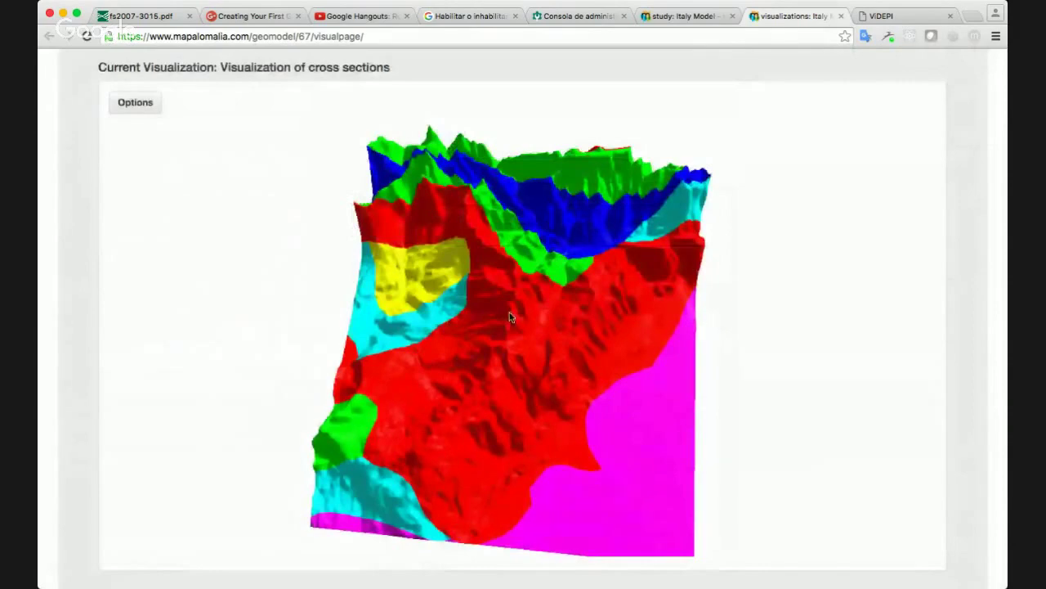
pyautogui.moveTo(509, 313); pyautogui.dragTo(523, 291)
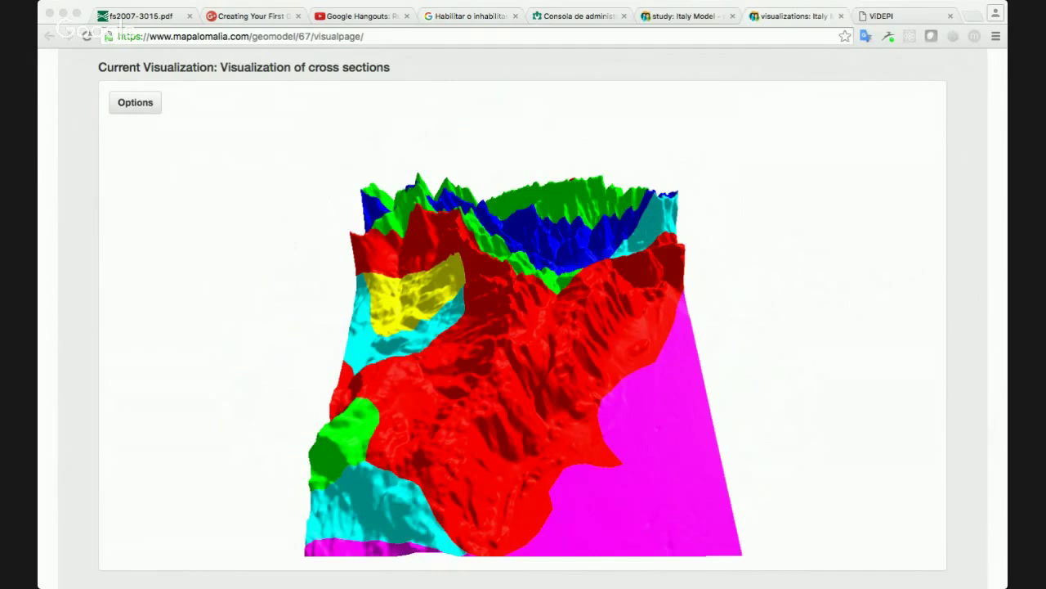
pyautogui.click(53, 191)
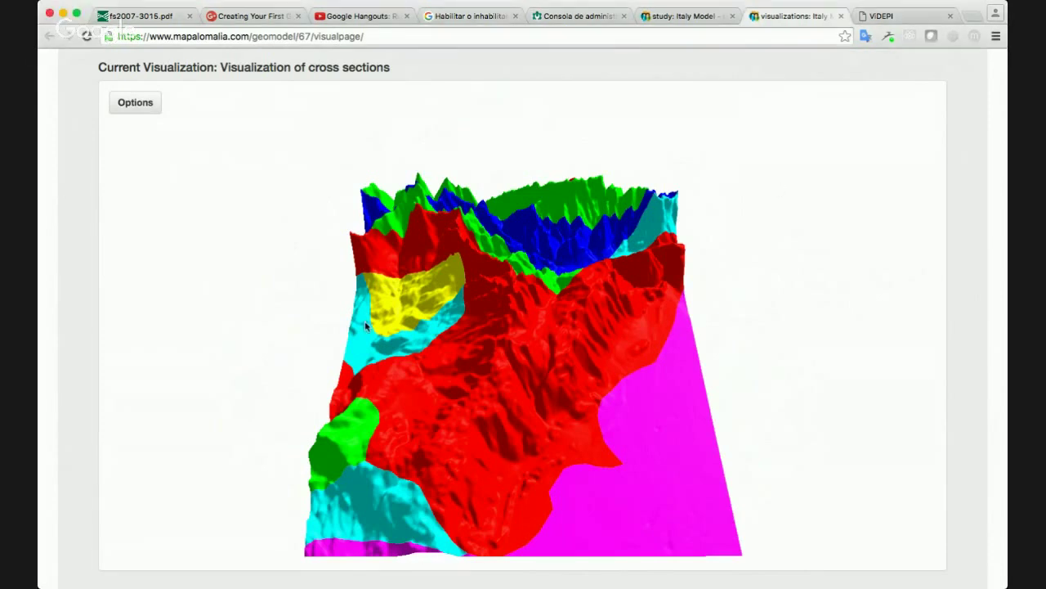
pyautogui.moveTo(366, 325); pyautogui.dragTo(286, 333)
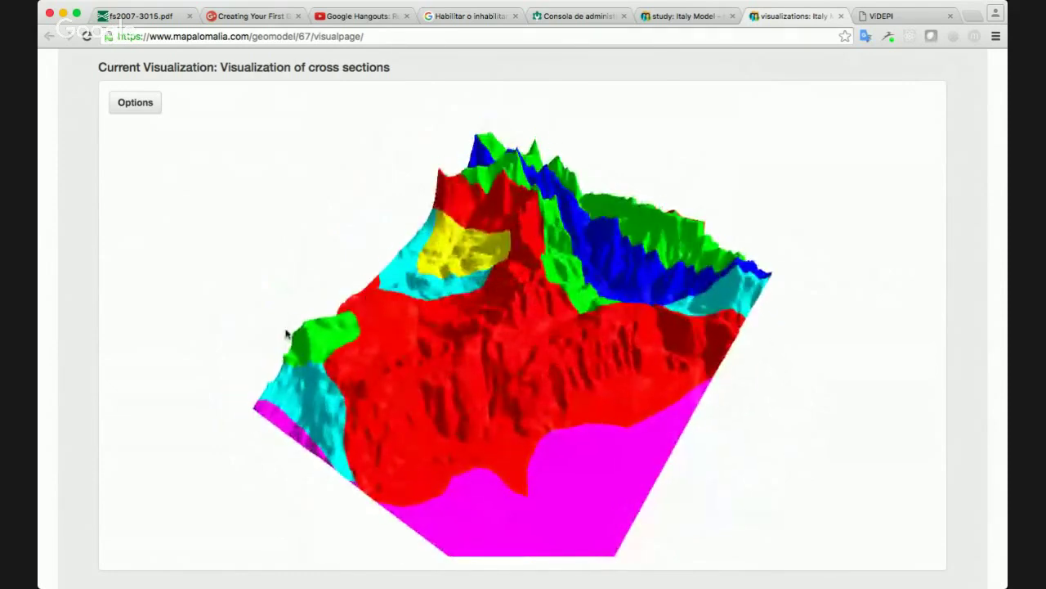
pyautogui.scroll(3, 976, 164)
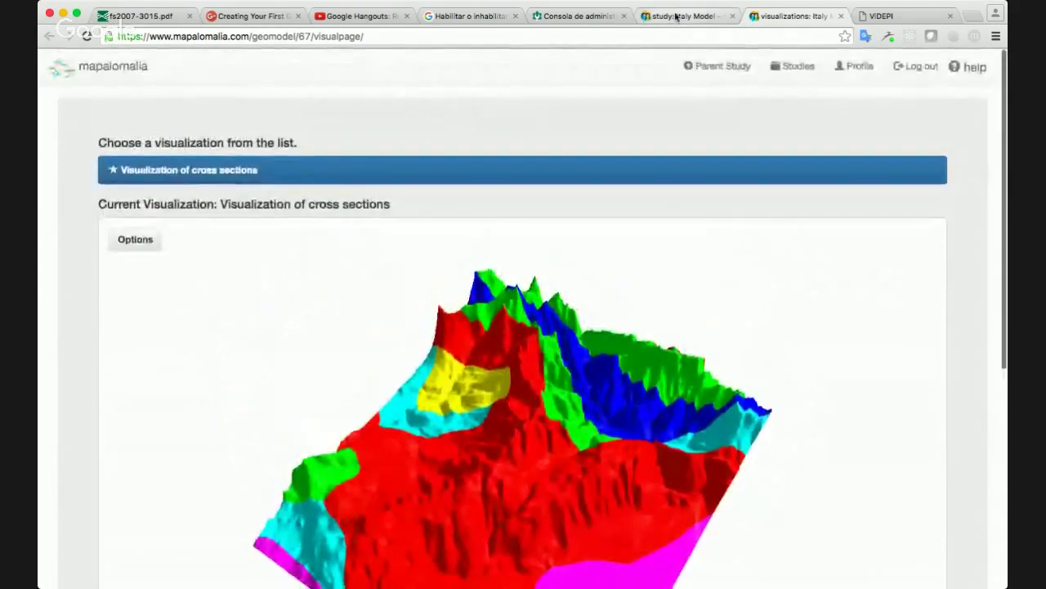
# Look over the Italy Model study page, return to the cross-section visualization and select its web address
pyautogui.click(677, 16)
pyautogui.scroll(-2, 497, 187)
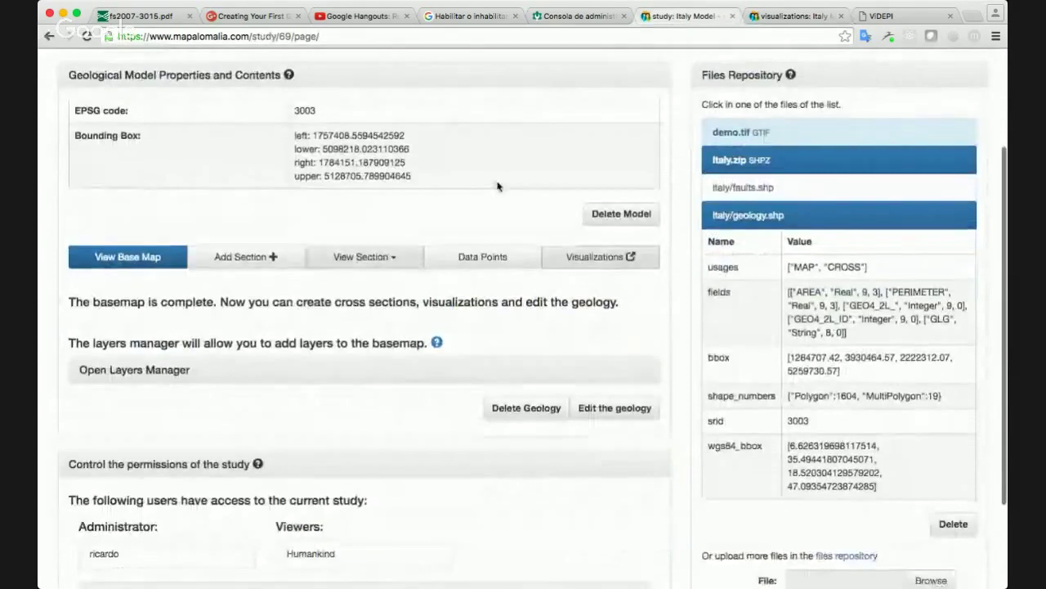
pyautogui.click(773, 22)
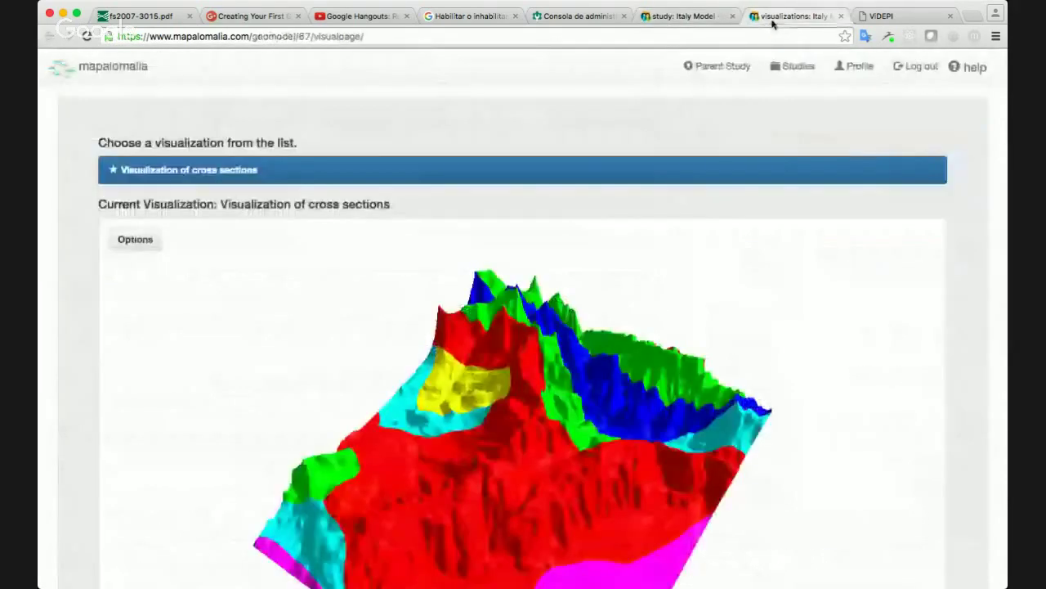
pyautogui.click(354, 38)
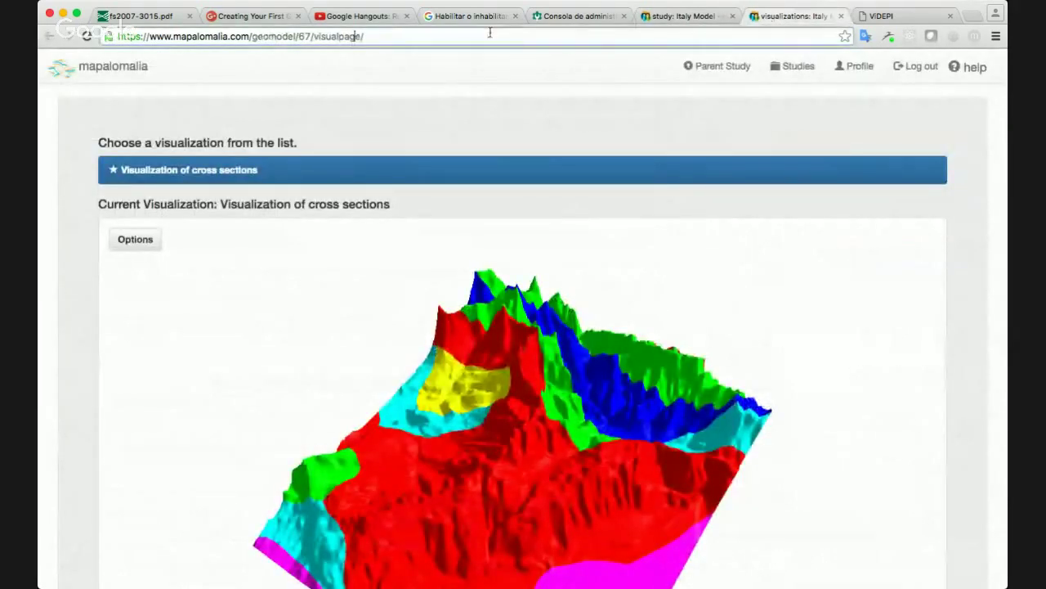
pyautogui.click(489, 33)
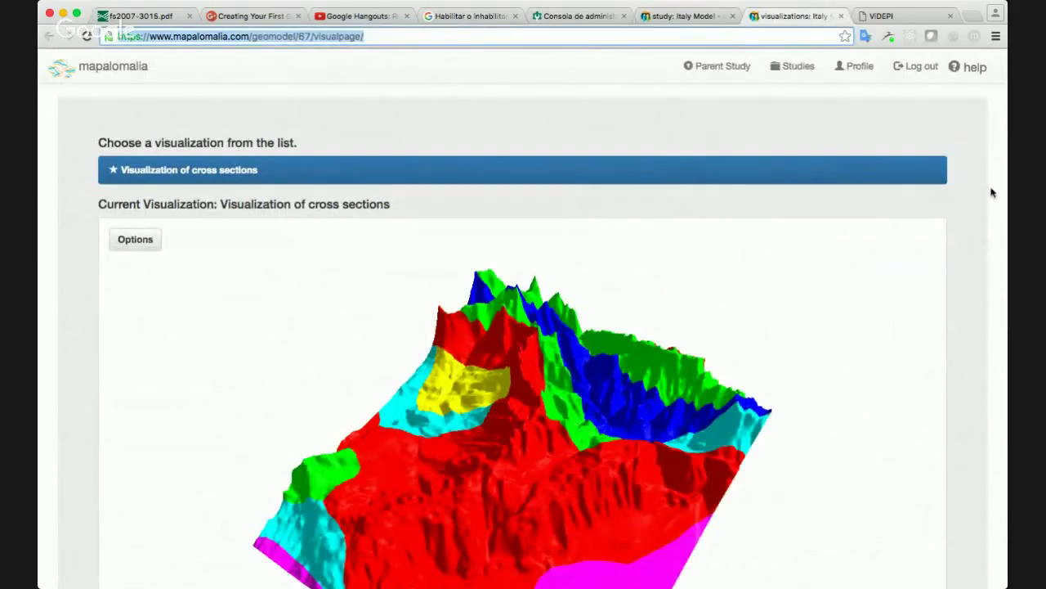
pyautogui.scroll(-3, 970, 203)
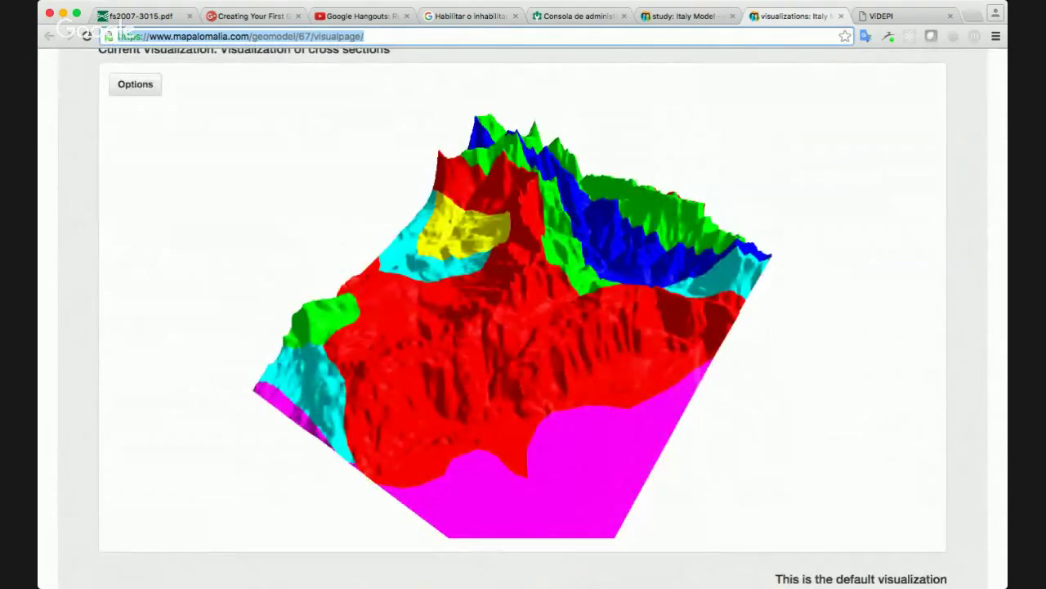
pyautogui.press('super+Tab')
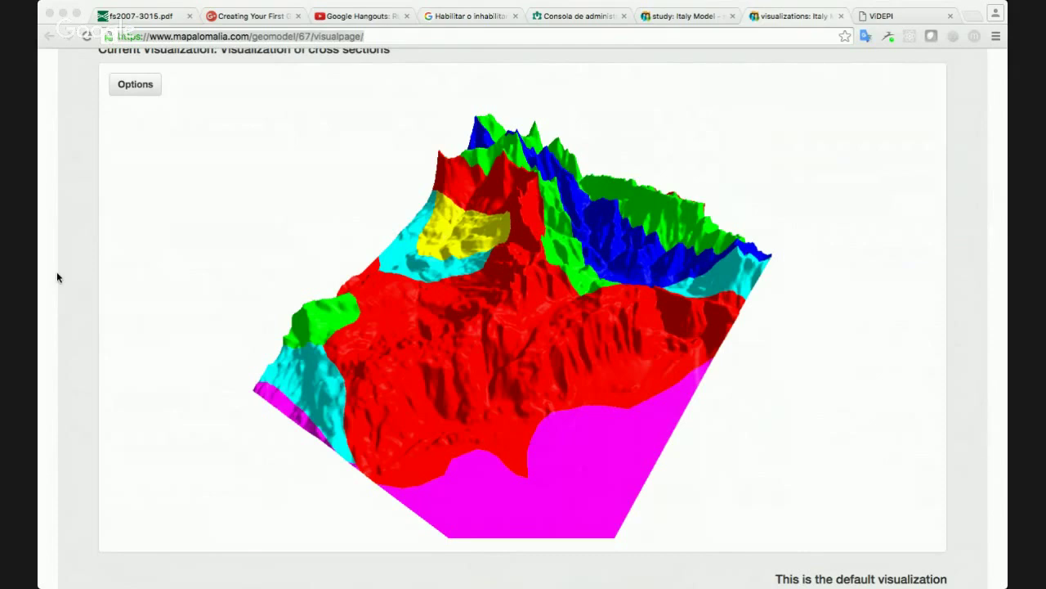
pyautogui.click(50, 171)
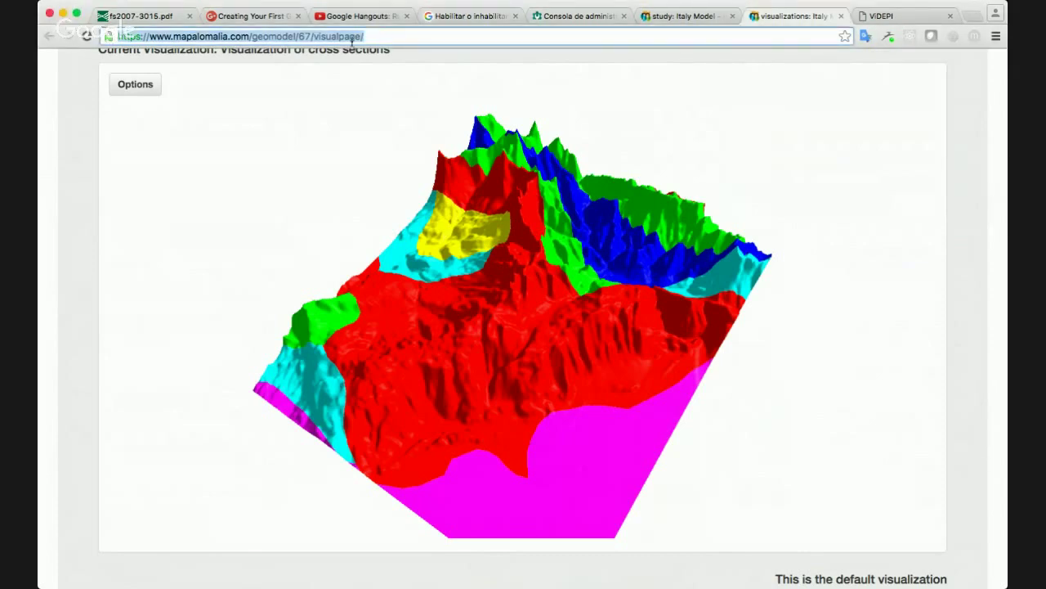
pyautogui.click(313, 36)
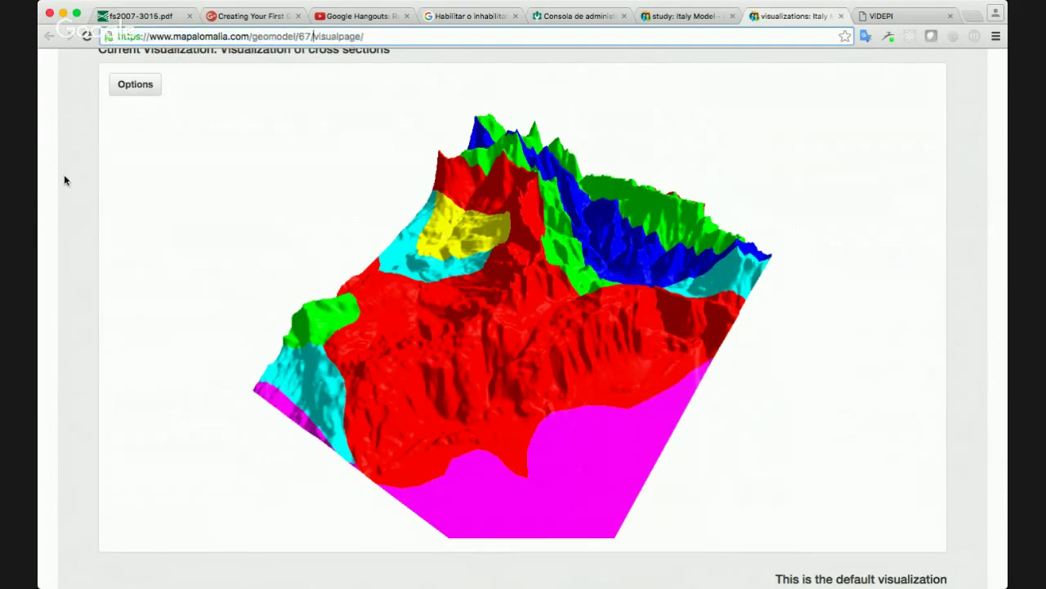
pyautogui.scroll(5, 64, 174)
pyautogui.click(703, 66)
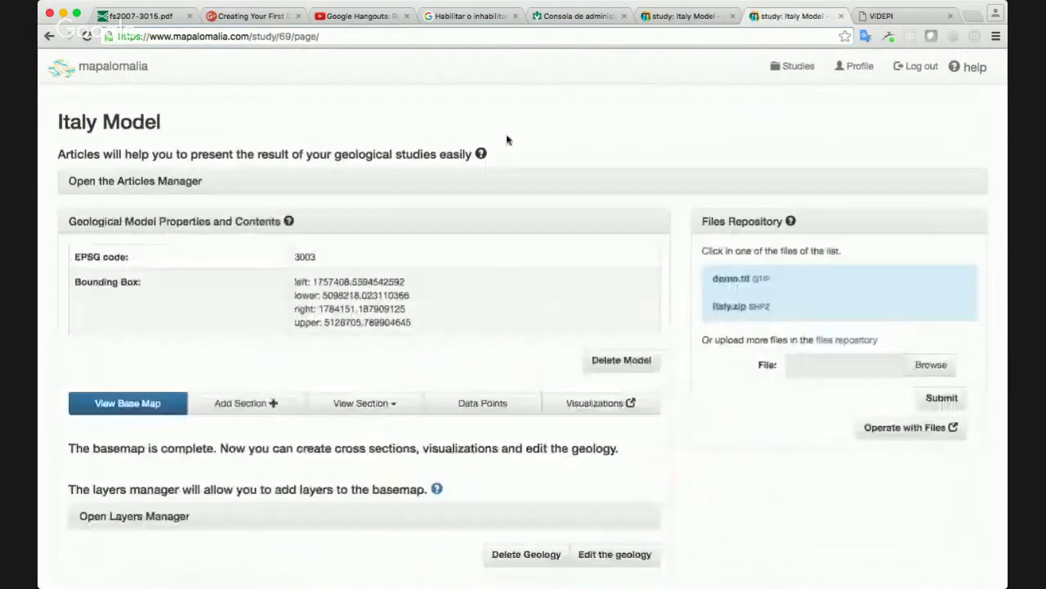
pyautogui.click(377, 40)
pyautogui.click(376, 40)
pyautogui.press('BackSpace')
pyautogui.press('BackSpace')
pyautogui.press('BackSpace')
pyautogui.press('BackSpace')
pyautogui.press('BackSpace')
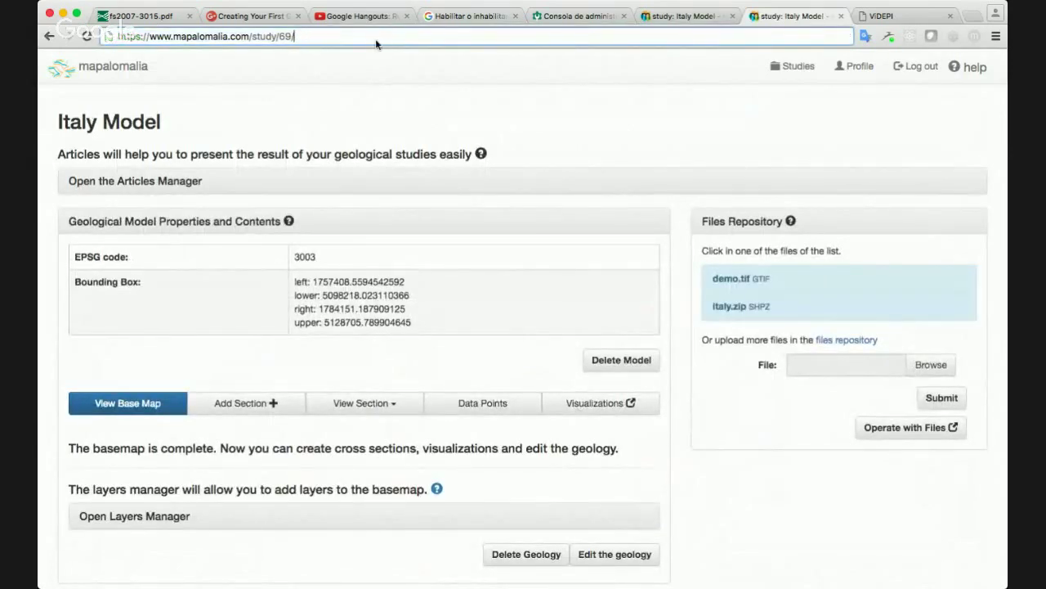
pyautogui.press('Return')
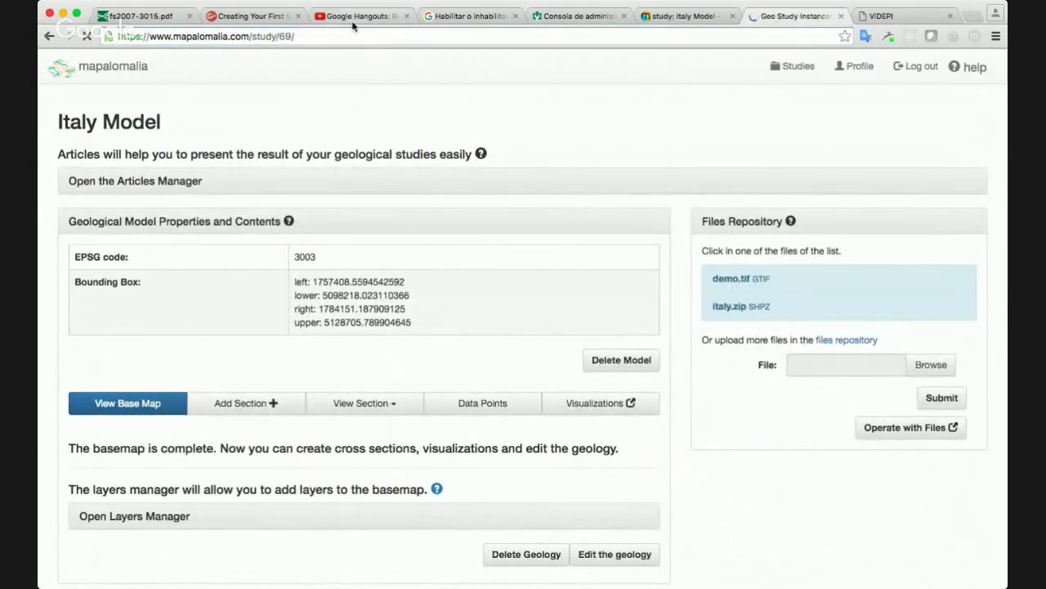
# Open the study's file listing at /study/69/geofile/, look over its entries and select the page's full web address
pyautogui.click(357, 34)
pyautogui.click(372, 39)
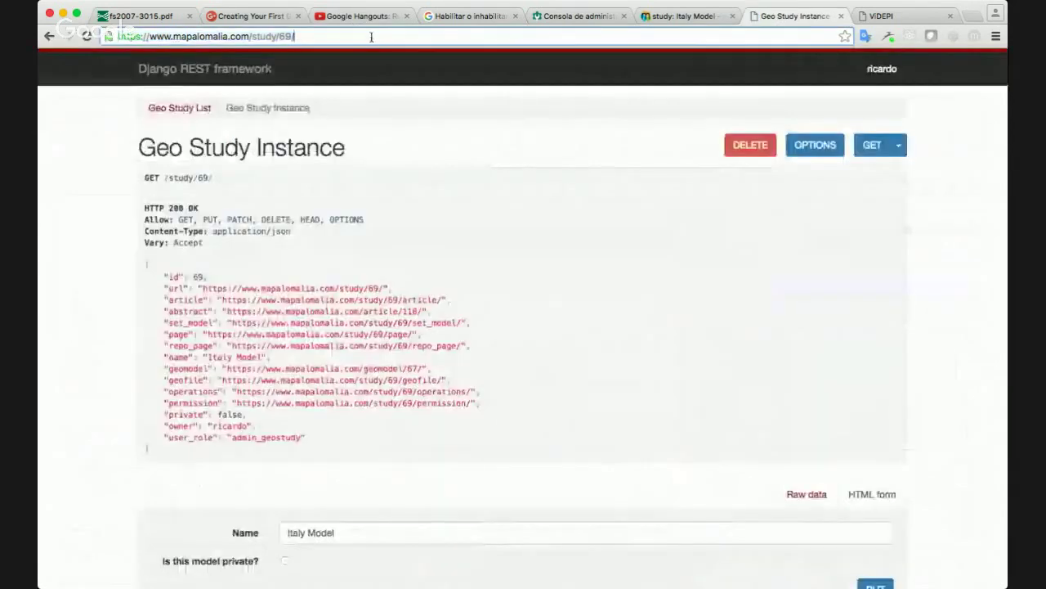
pyautogui.write('geofile/')
pyautogui.press('Return')
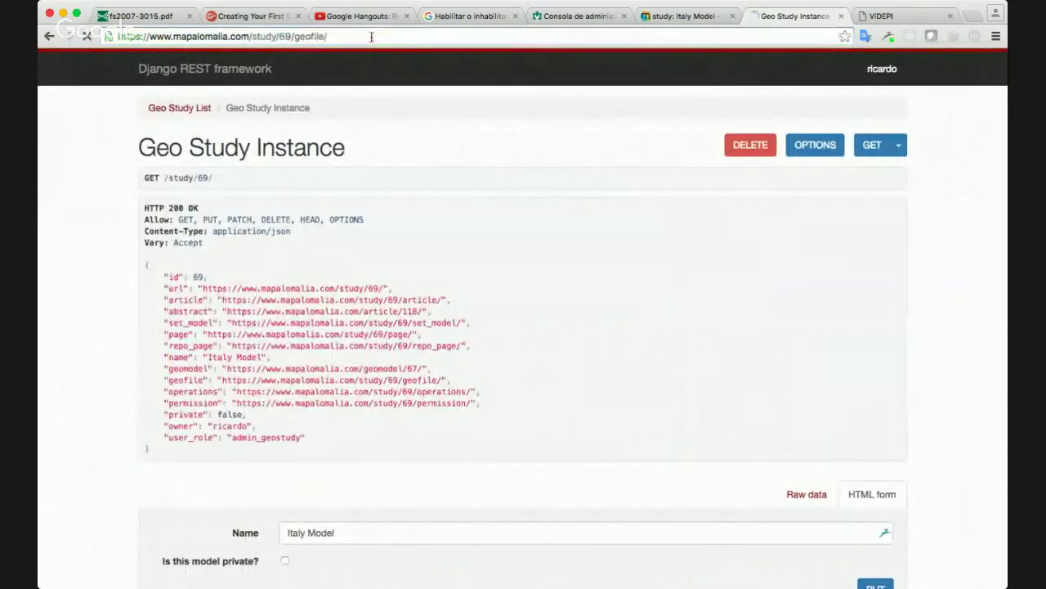
pyautogui.scroll(-1, 99, 199)
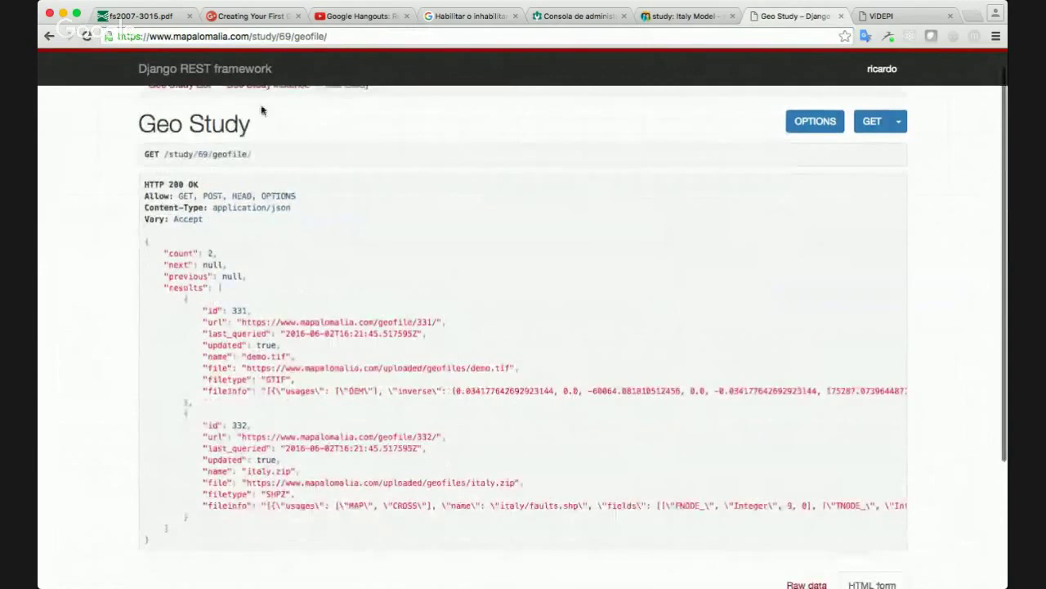
pyautogui.click(293, 38)
pyautogui.click(293, 38)
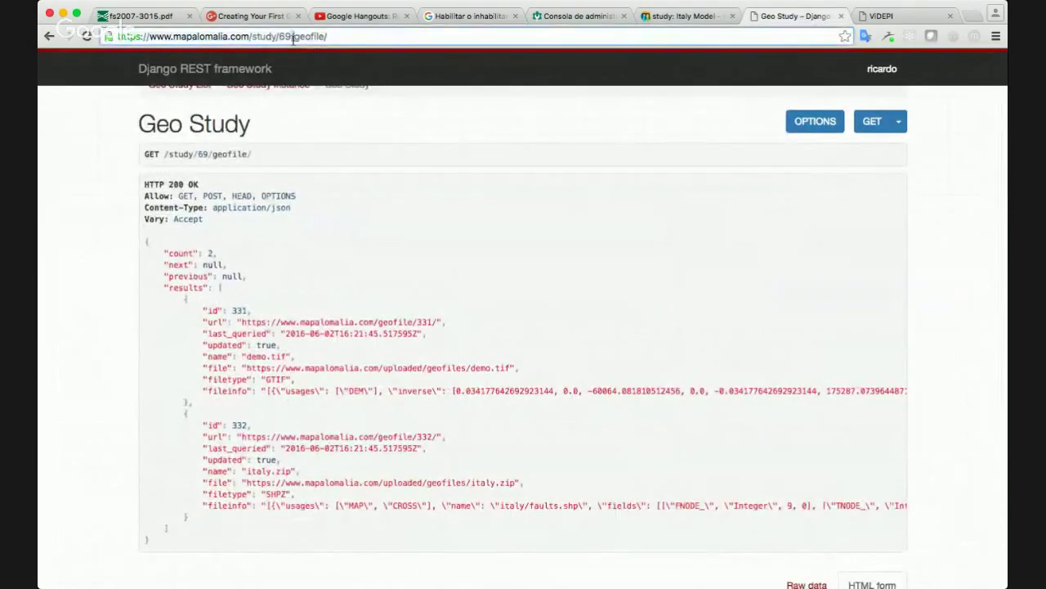
pyautogui.tripleClick(293, 40)
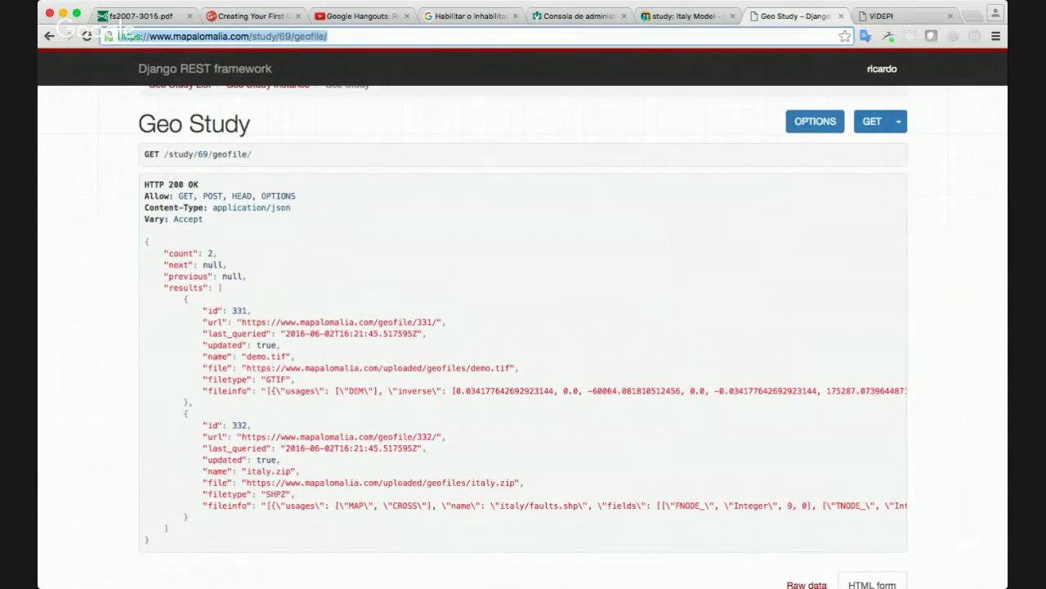
pyautogui.press('super+Tab')
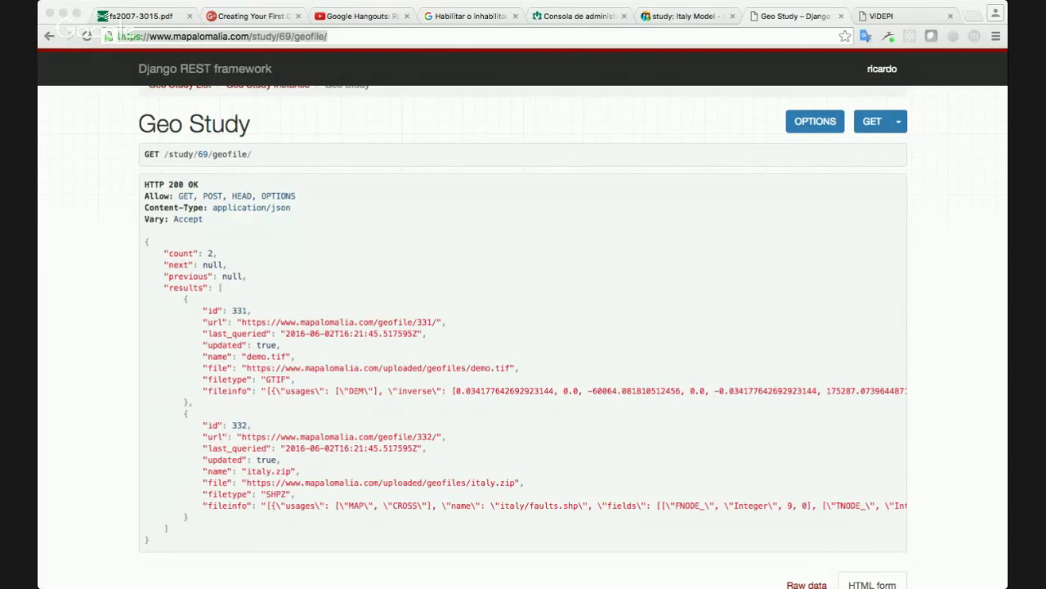
pyautogui.click(51, 185)
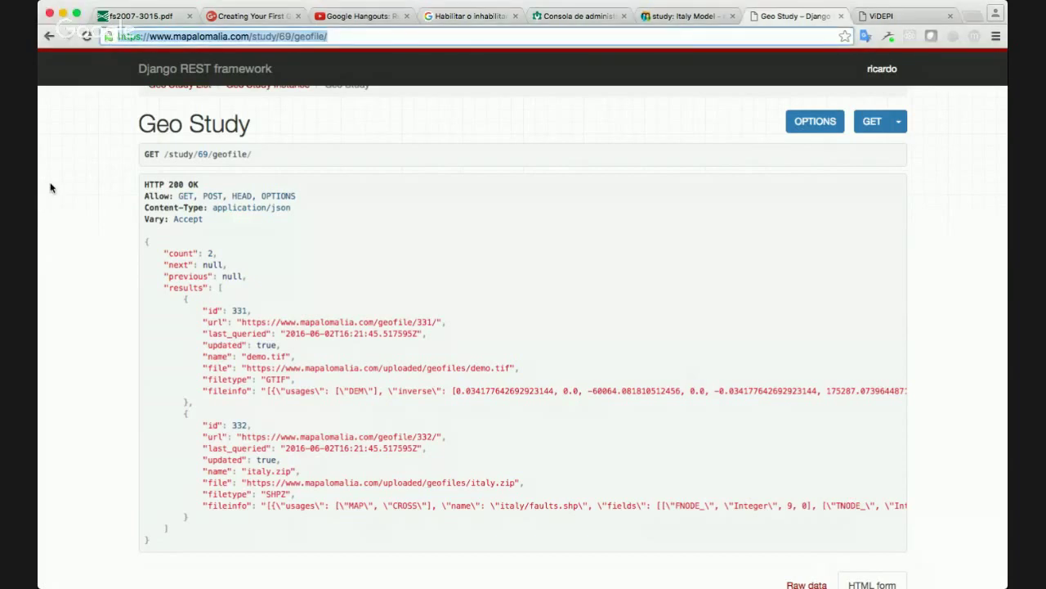
# Return to the Italy Model study page and open its base map geology for editing
pyautogui.click(678, 18)
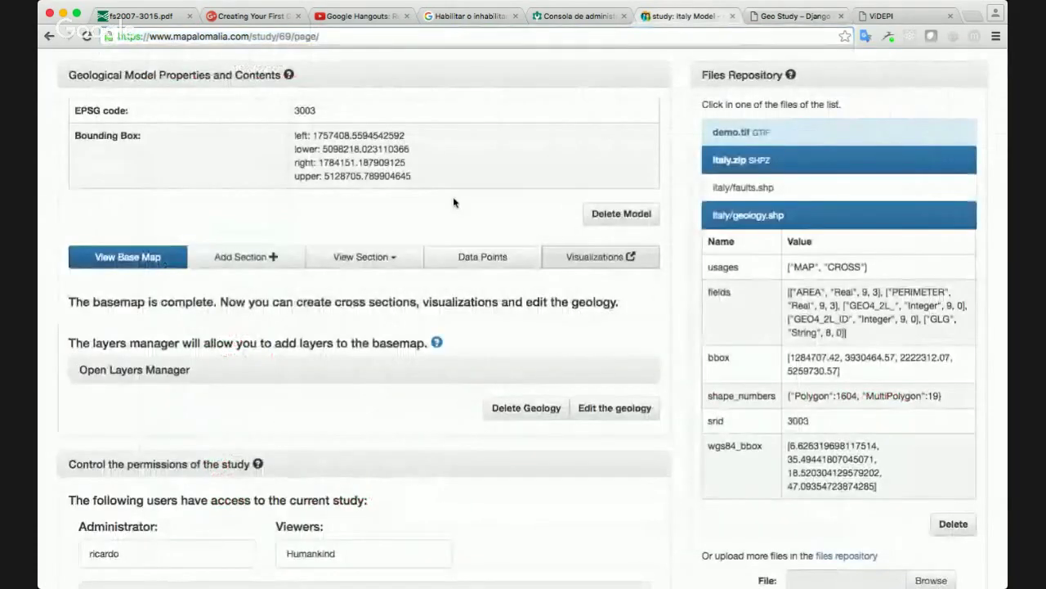
pyautogui.scroll(4, 454, 203)
pyautogui.scroll(-6, 455, 202)
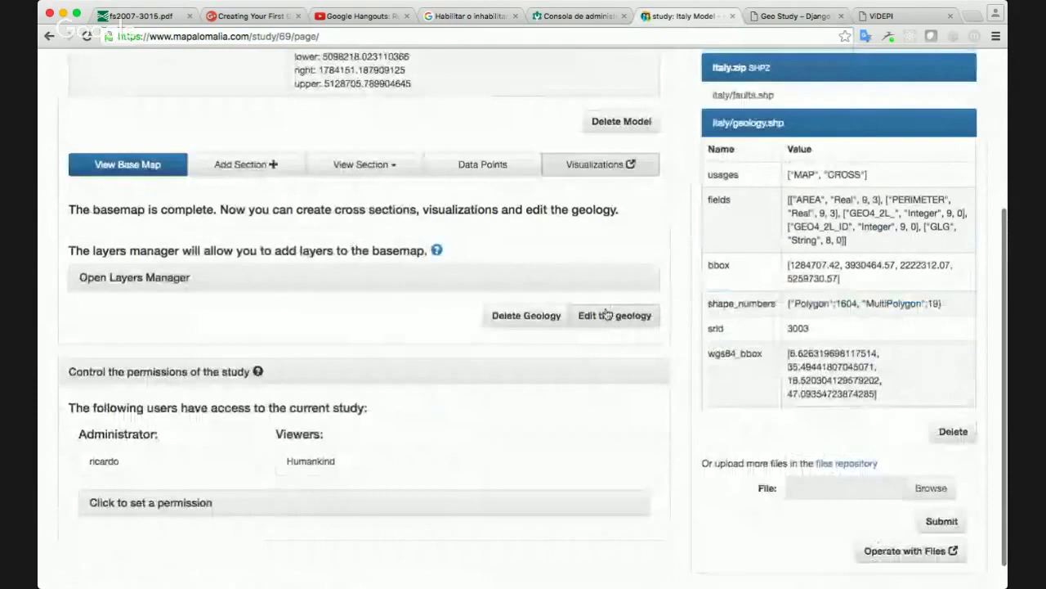
pyautogui.click(606, 315)
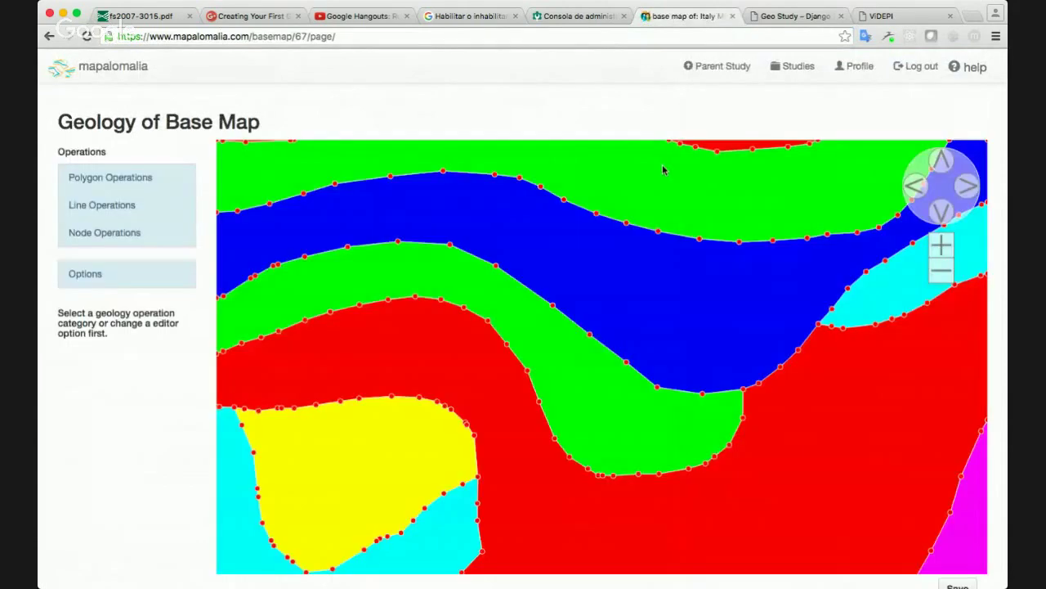
# Examine the full north-to-south extent of the geological polygons on the base map
pyautogui.click(941, 270)
pyautogui.click(941, 269)
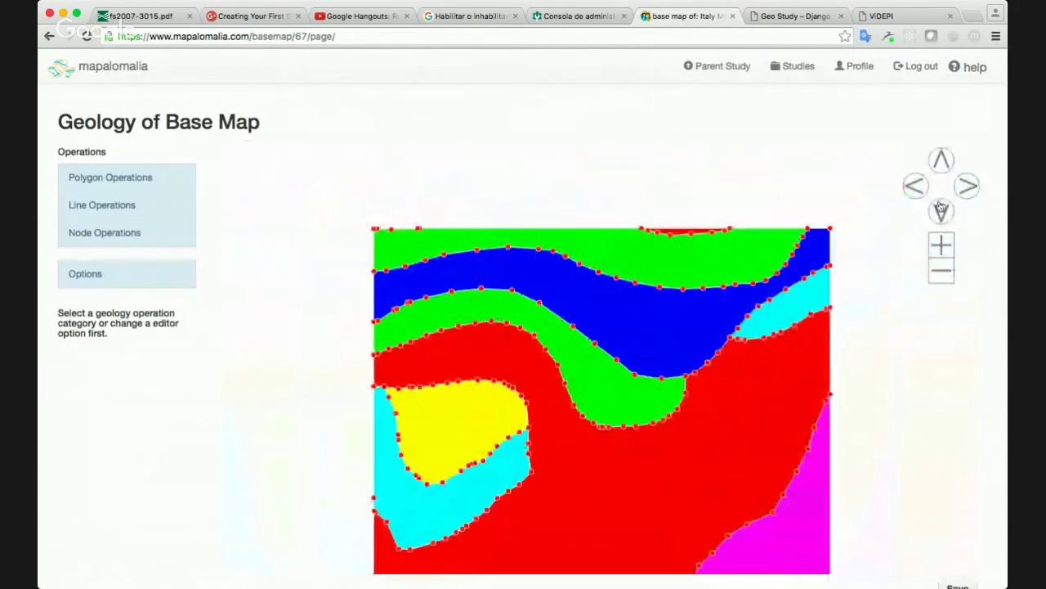
pyautogui.click(941, 210)
pyautogui.click(941, 210)
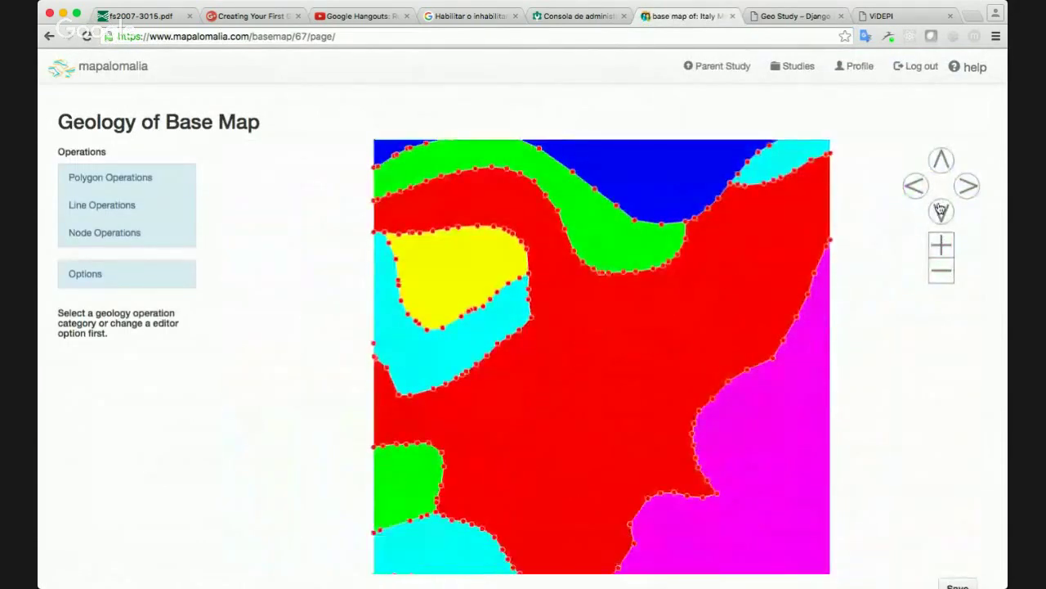
pyautogui.click(941, 210)
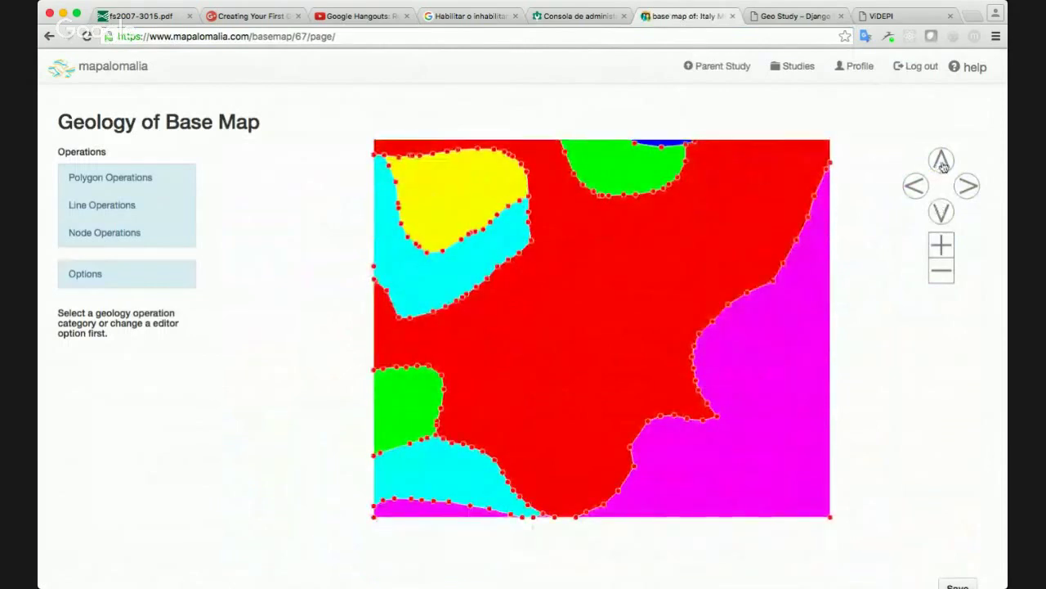
pyautogui.click(941, 161)
pyautogui.click(941, 161)
pyautogui.click(941, 161)
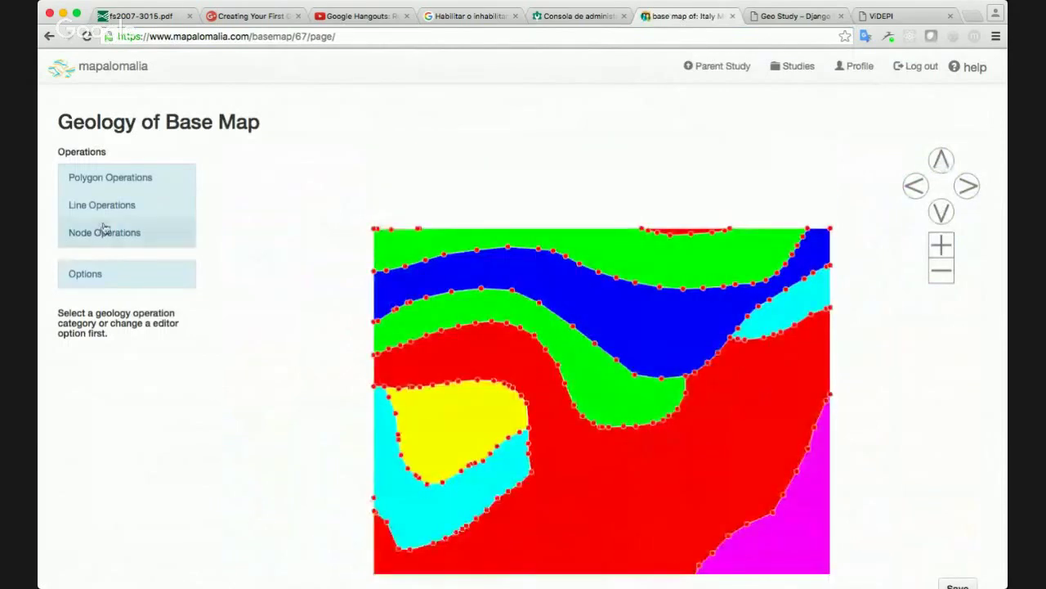
# Choose the Geological Unit polygon operation and open the Geological Units Manager for adding or changing units
pyautogui.click(139, 183)
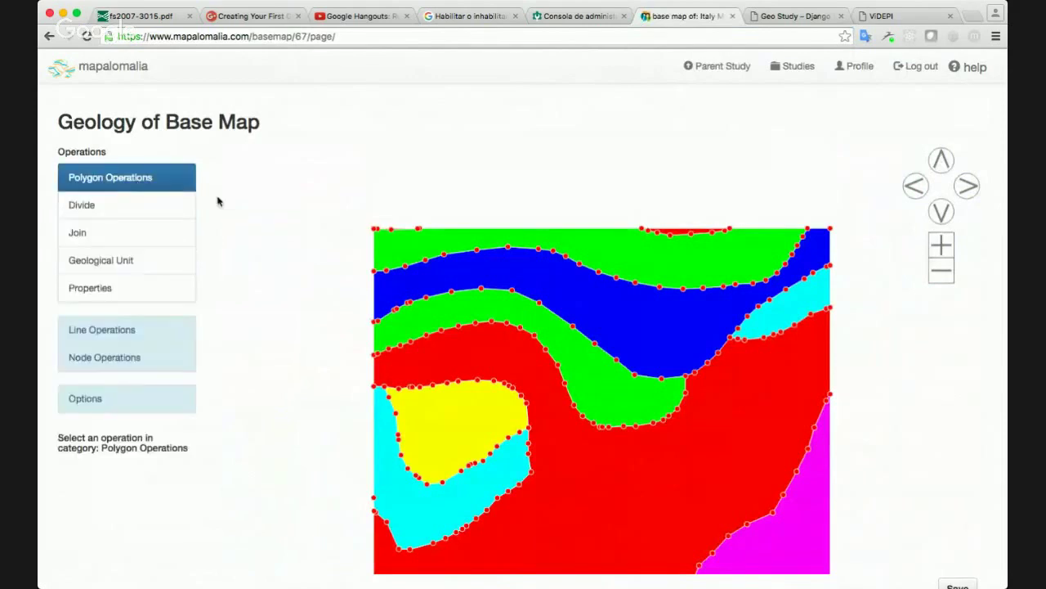
pyautogui.click(168, 254)
pyautogui.scroll(-2, 269, 344)
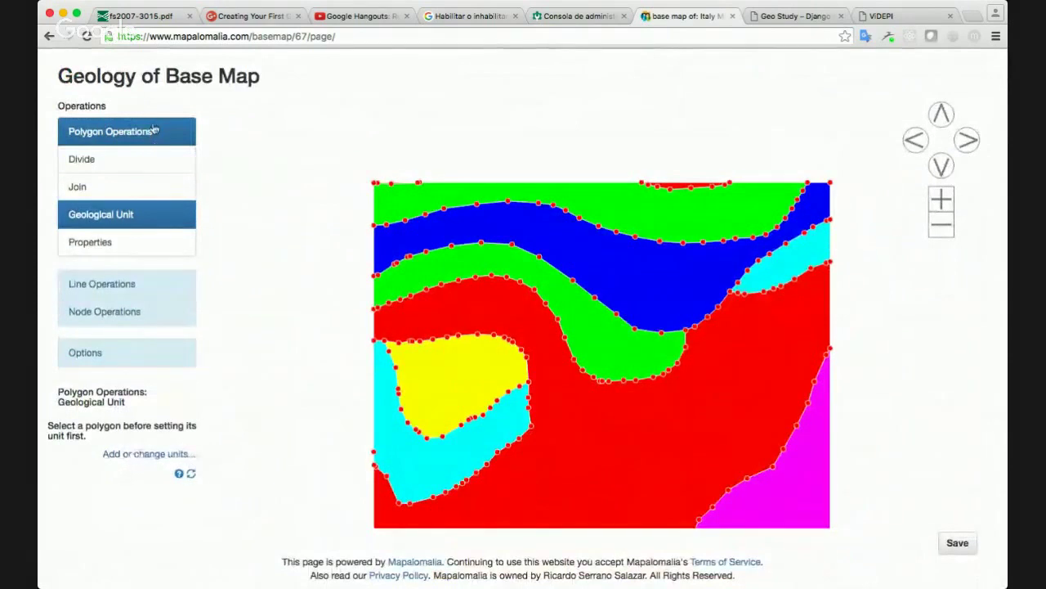
pyautogui.scroll(2, 218, 158)
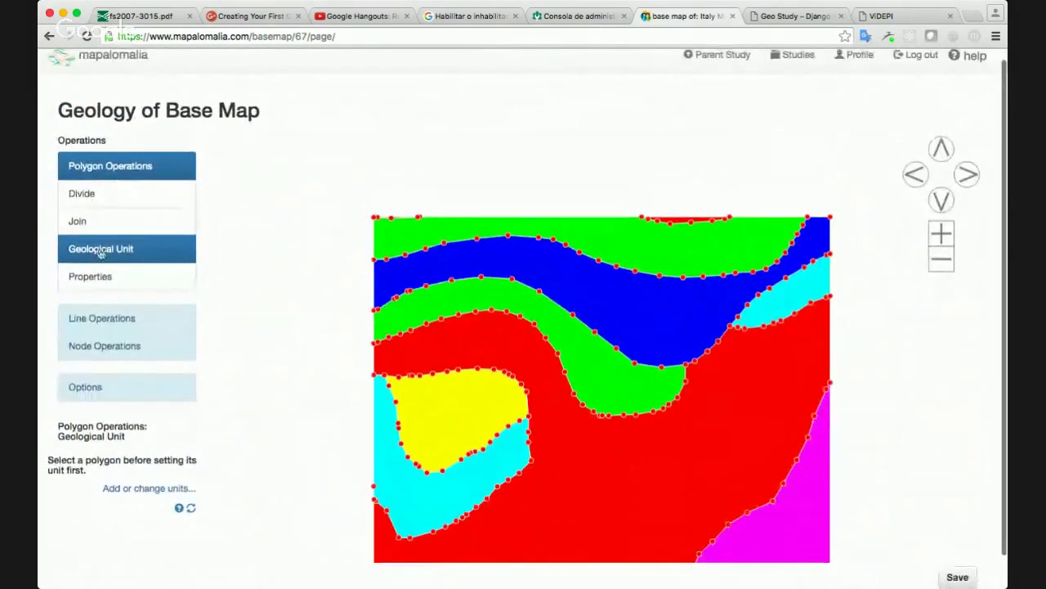
pyautogui.click(123, 488)
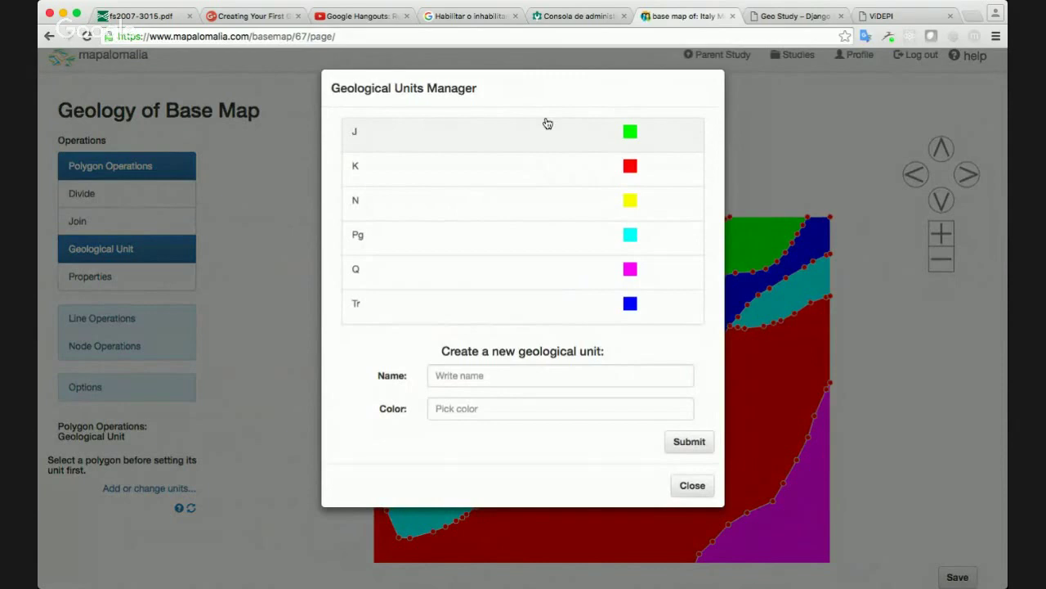
# Look up the Jurassic colour in the USGS geologic time PDF and set geological unit J to dark green #45853b
pyautogui.click(451, 137)
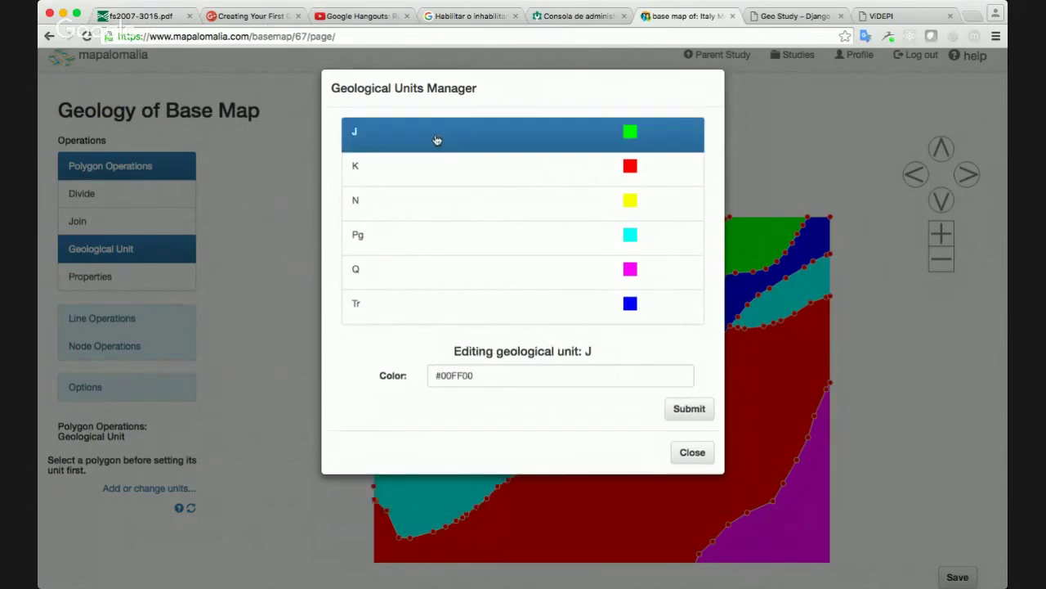
pyautogui.click(169, 22)
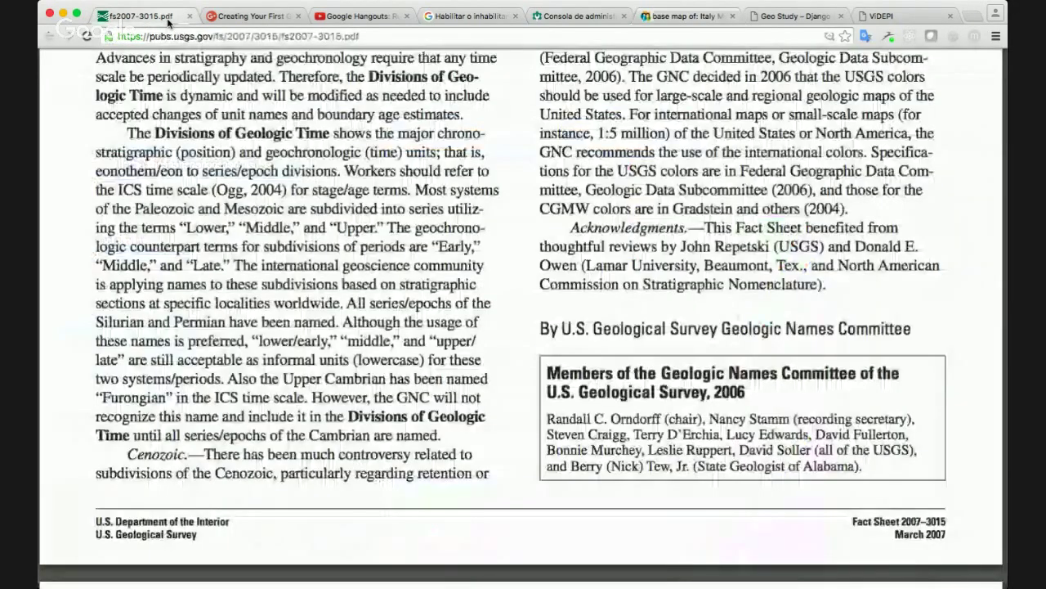
pyautogui.scroll(10, 490, 235)
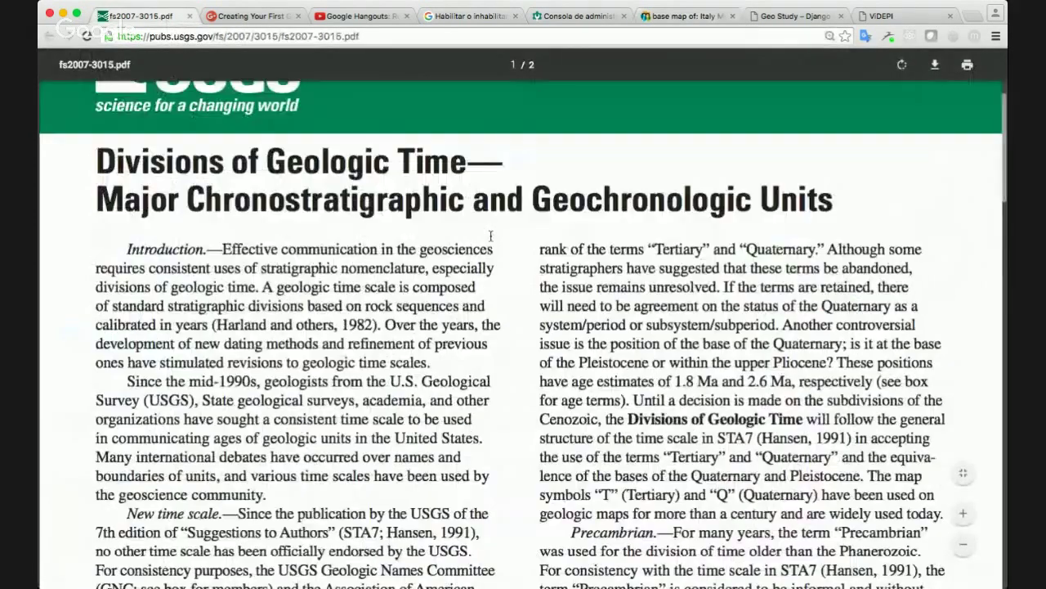
pyautogui.scroll(-15, 491, 234)
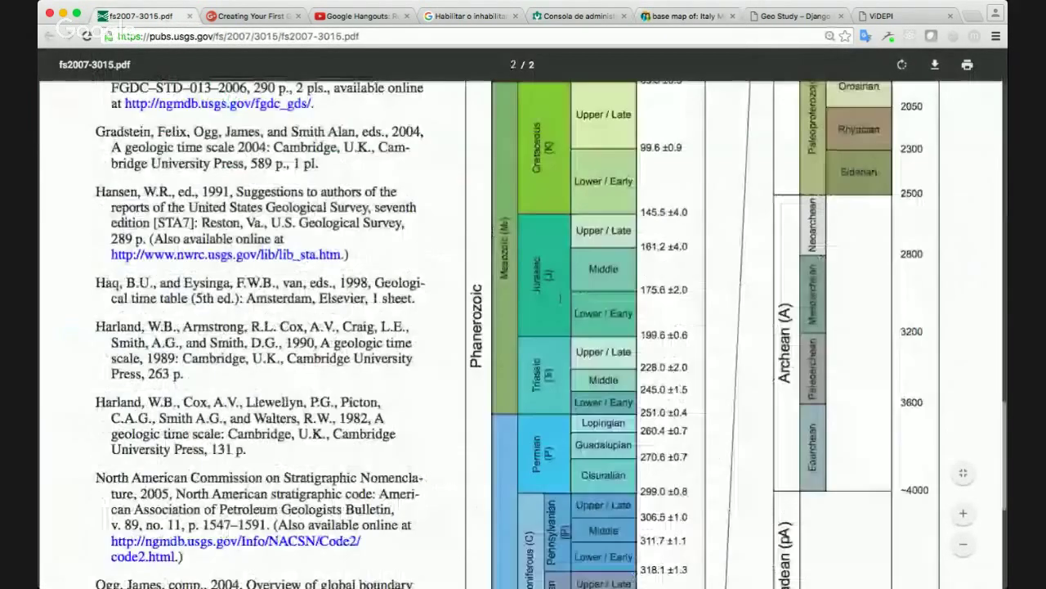
pyautogui.click(697, 18)
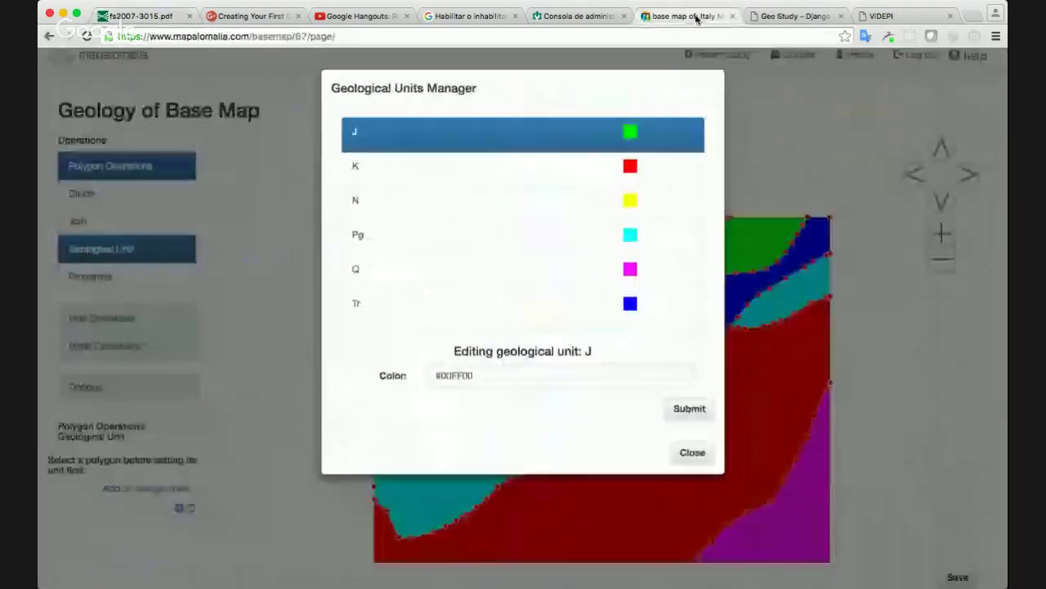
pyautogui.click(503, 385)
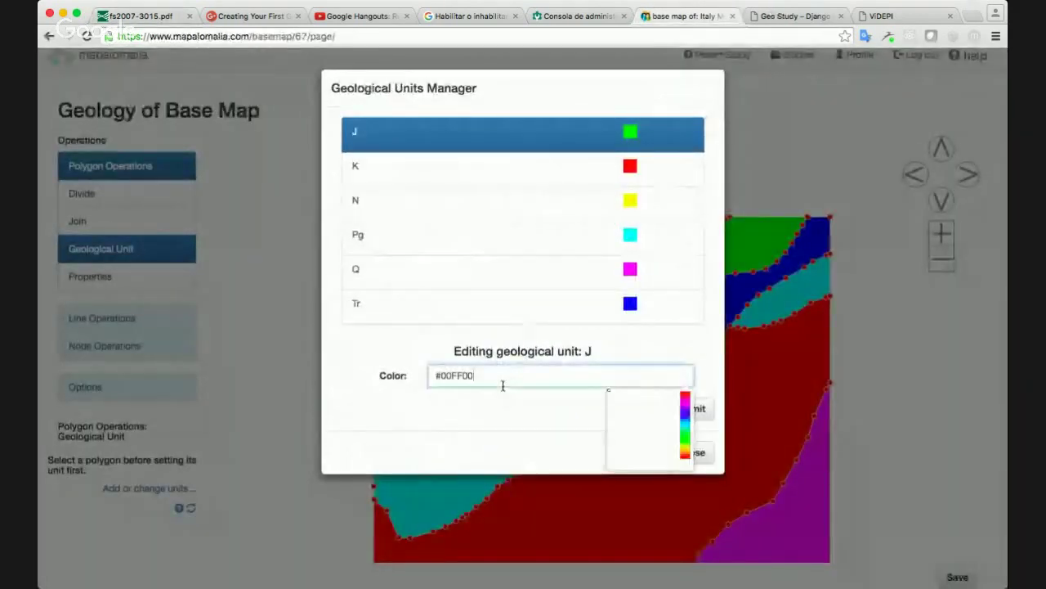
pyautogui.click(685, 438)
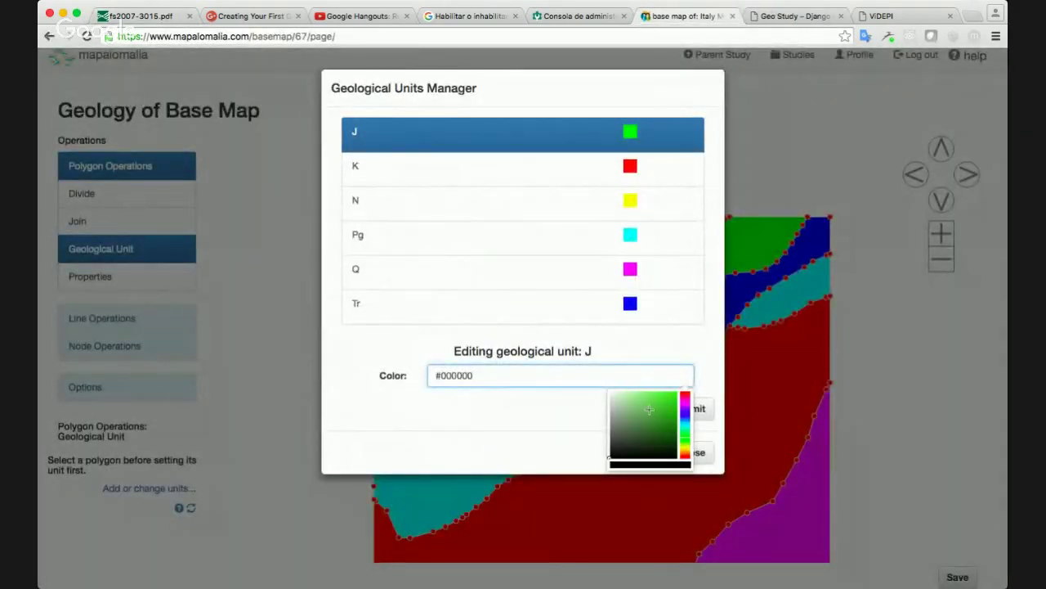
pyautogui.click(642, 408)
pyautogui.click(647, 423)
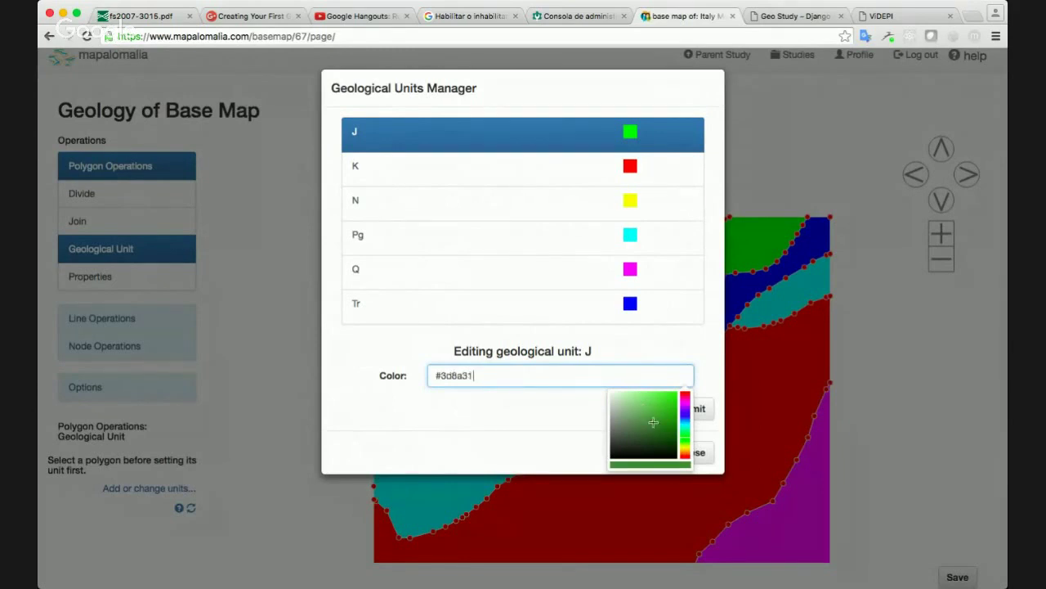
pyautogui.click(706, 408)
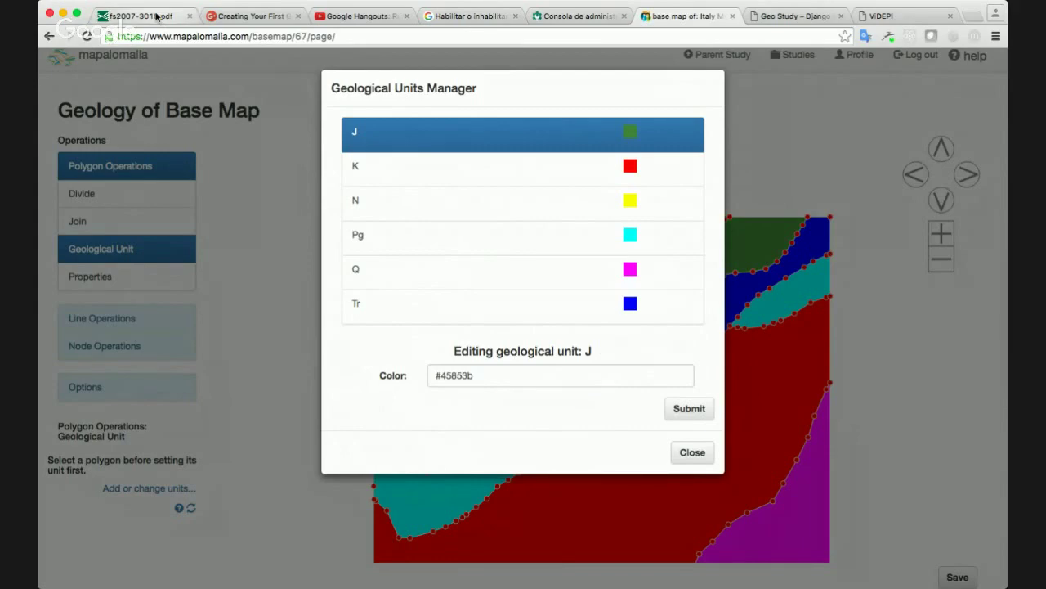
# Reorder the browser tabs so the base map page sits directly beside the USGS geologic time PDF
pyautogui.click(157, 16)
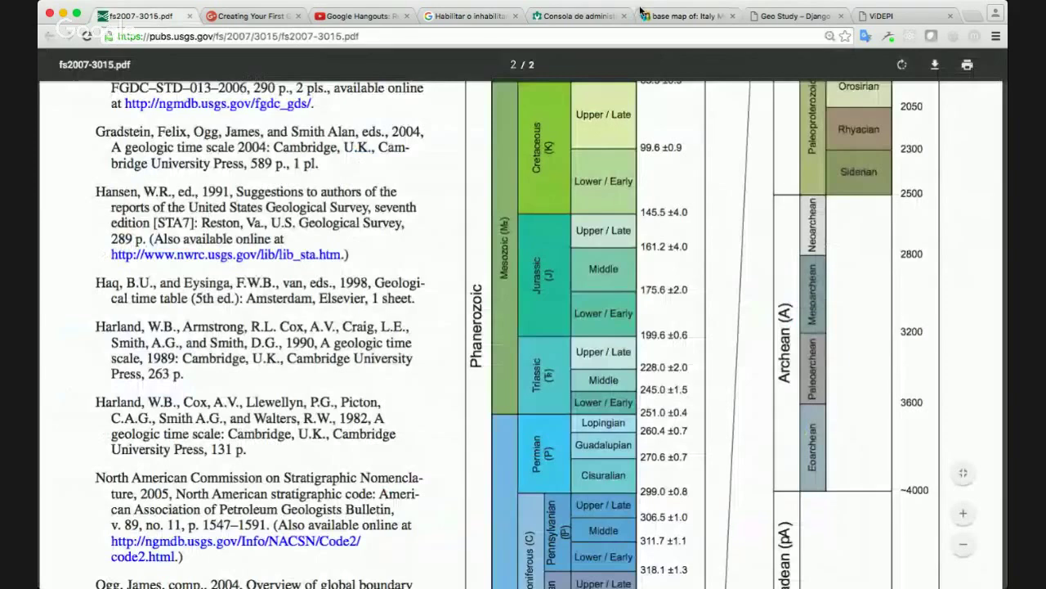
pyautogui.click(689, 22)
pyautogui.moveTo(689, 21); pyautogui.dragTo(295, 25)
# Check the Cretaceous colour in the USGS chart and set geological unit K to light green #8fde82
pyautogui.click(472, 175)
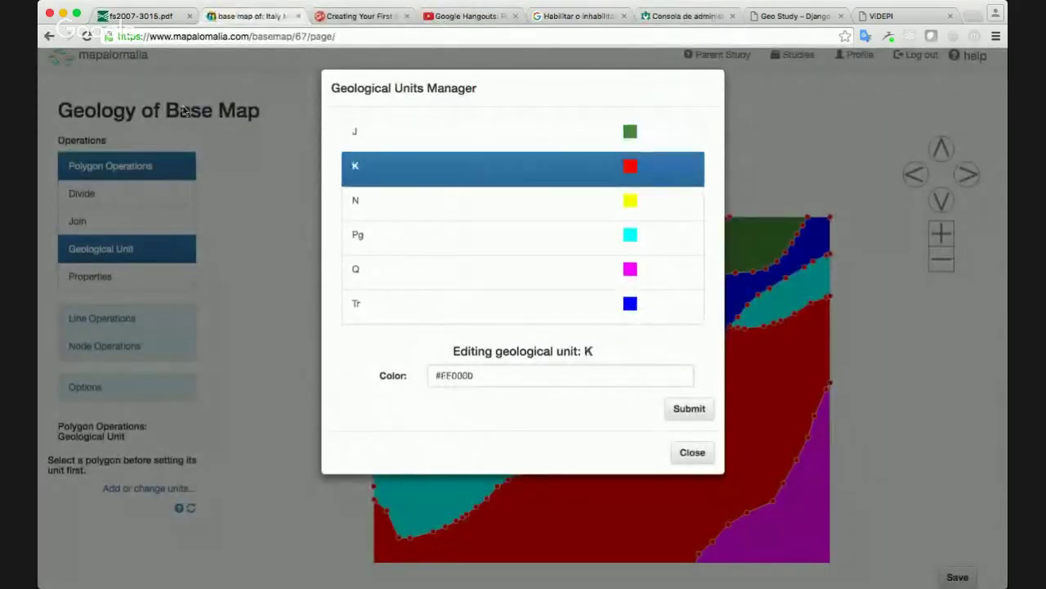
pyautogui.click(128, 18)
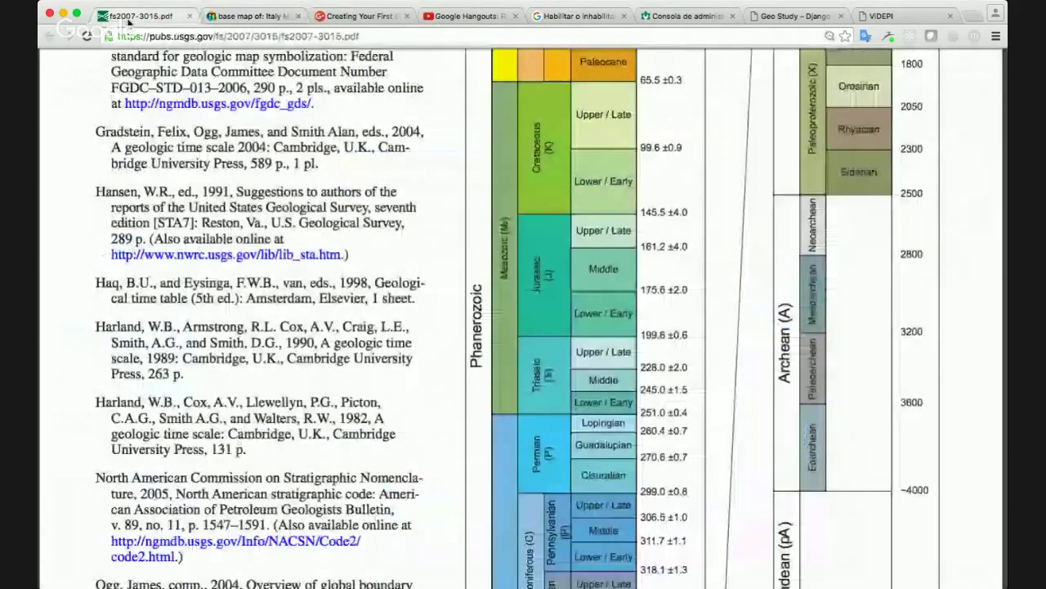
pyautogui.scroll(1, 622, 244)
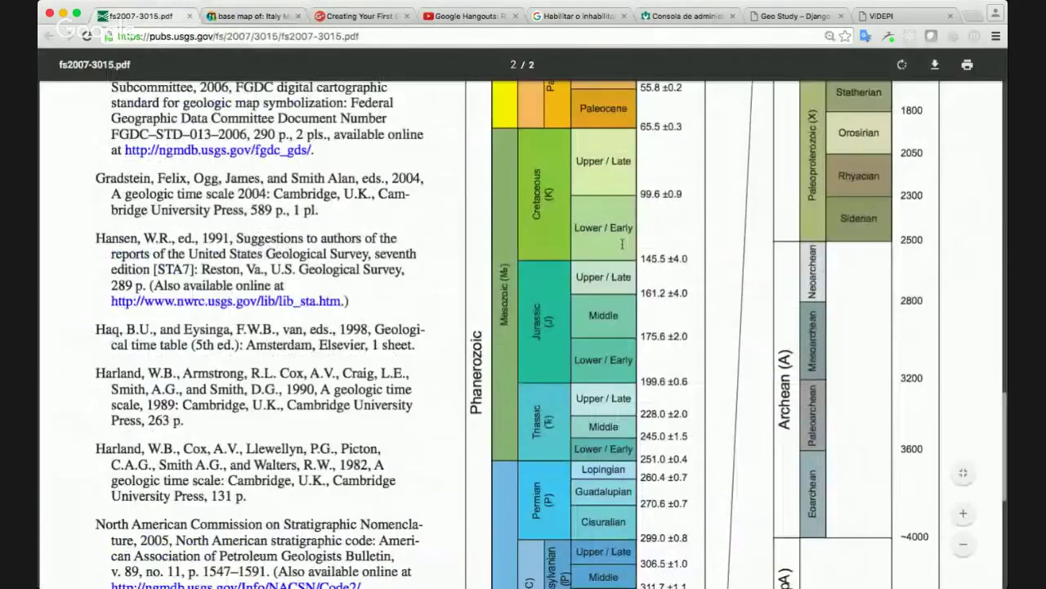
pyautogui.click(246, 15)
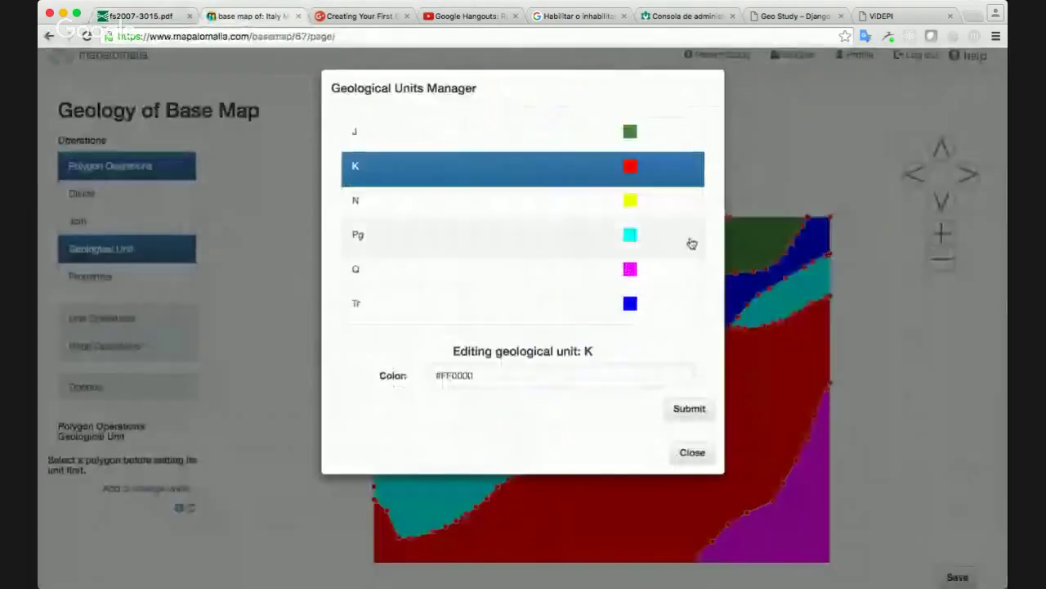
pyautogui.click(593, 379)
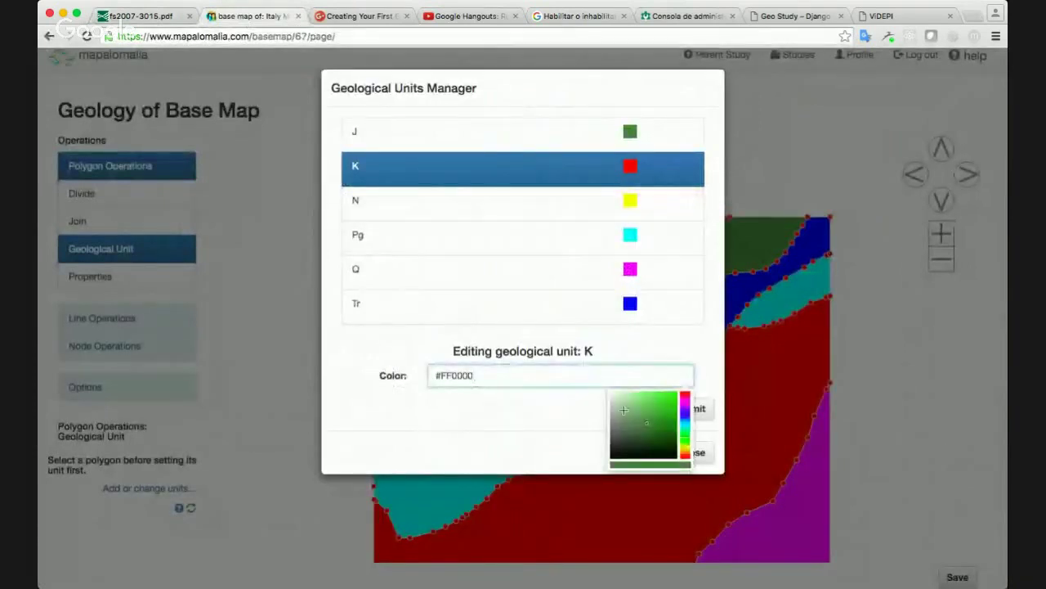
pyautogui.click(638, 409)
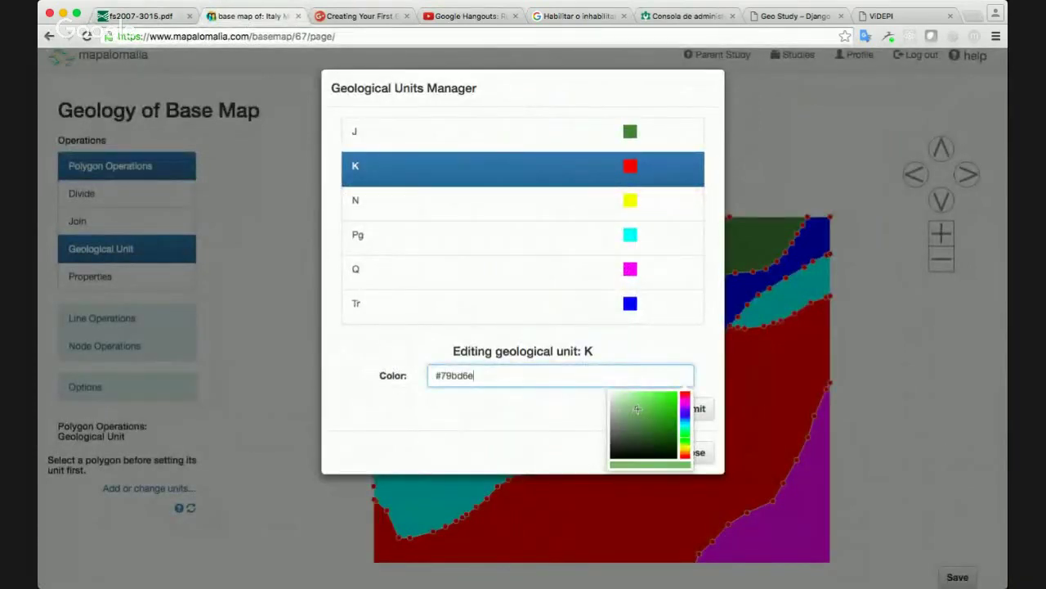
pyautogui.click(637, 399)
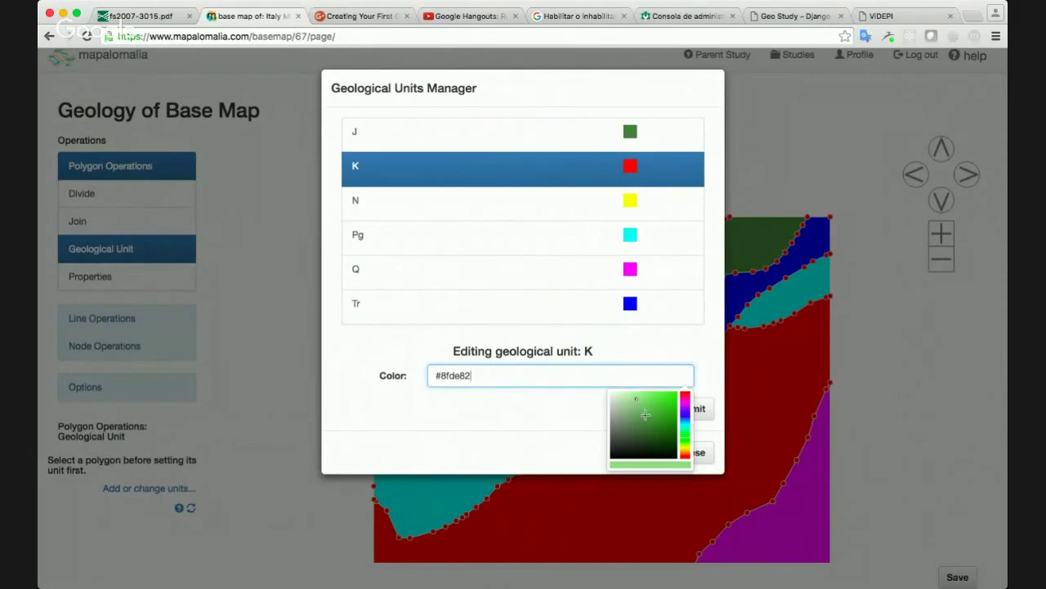
pyautogui.click(701, 413)
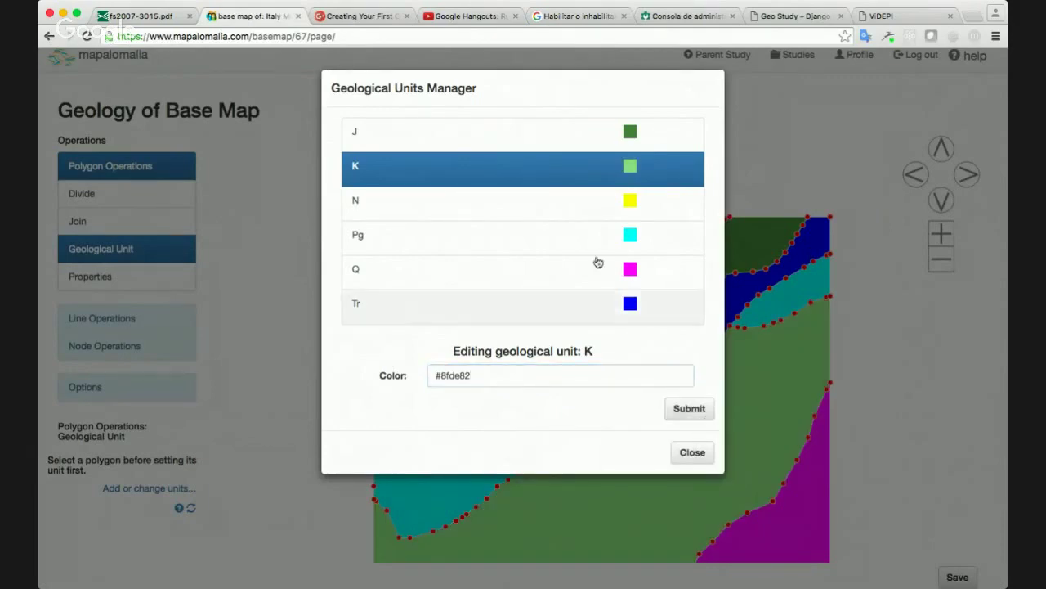
pyautogui.click(148, 22)
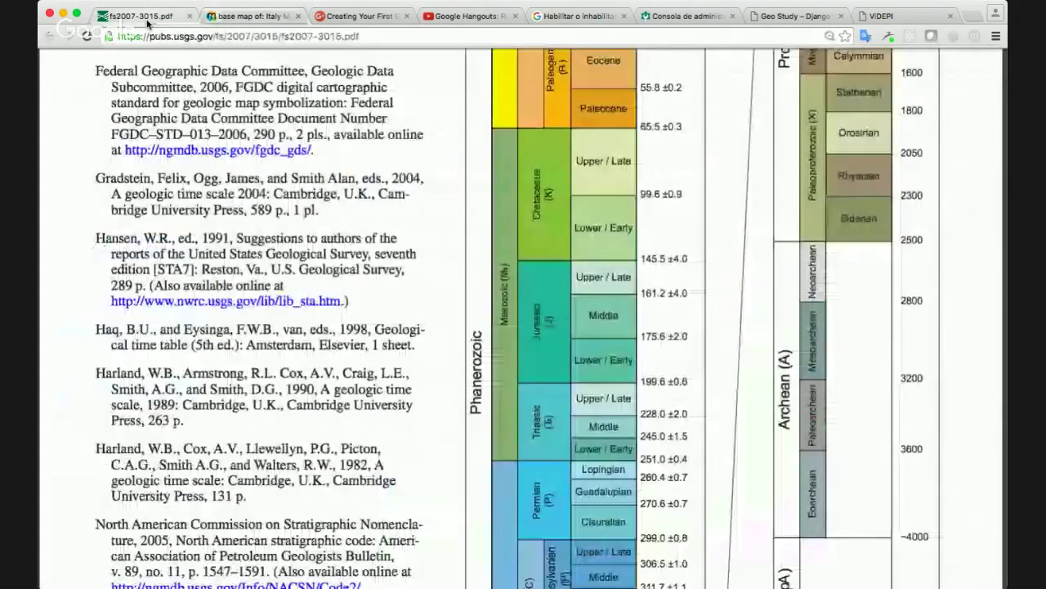
pyautogui.click(250, 15)
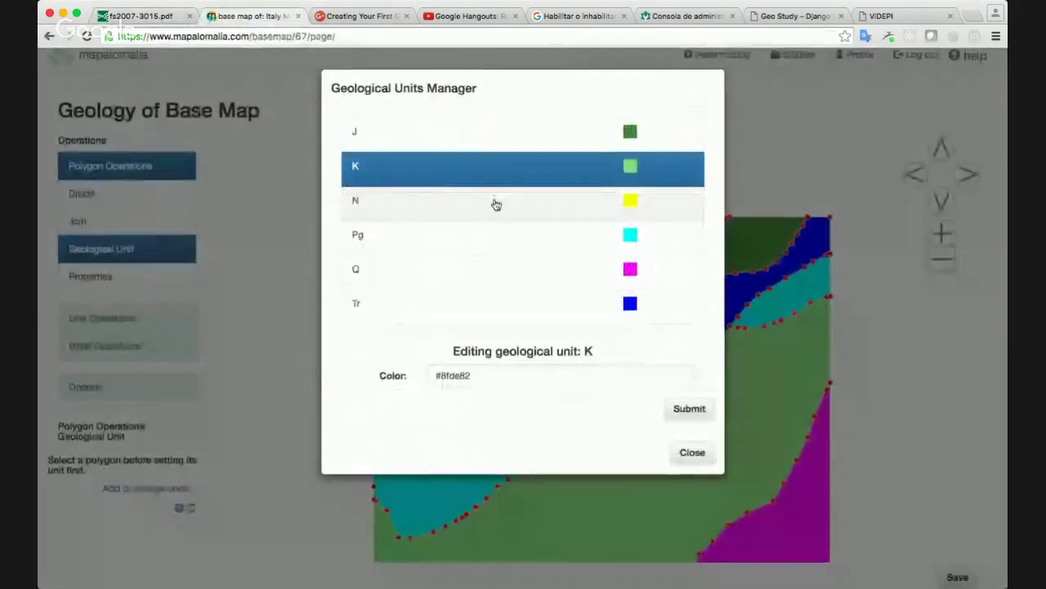
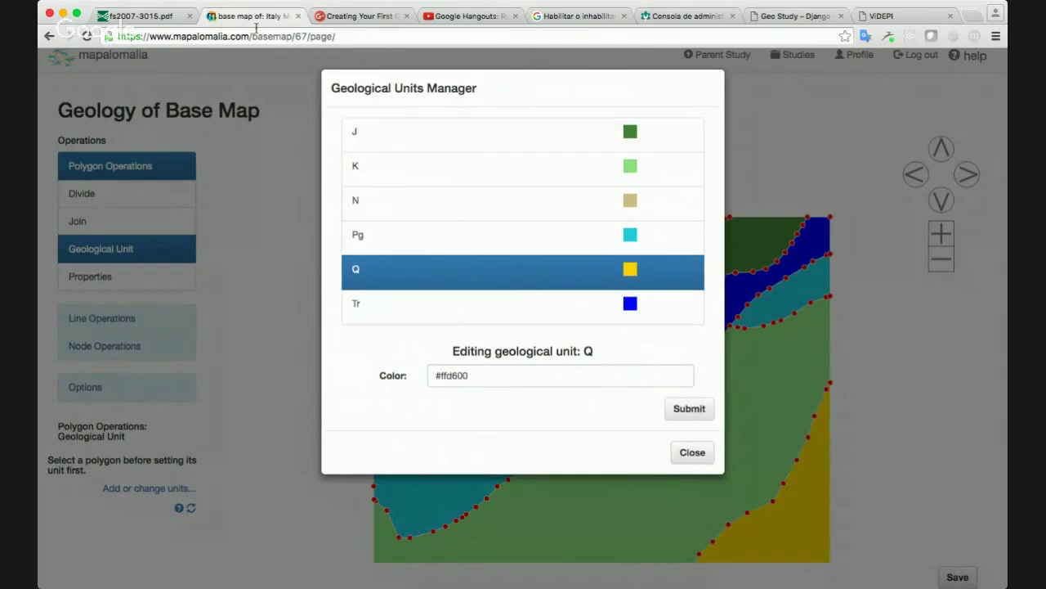
# Look up the Triassic colour in the USGS chart, set geological unit Tr to light blue #66dbeb and close the units manager
pyautogui.click(149, 20)
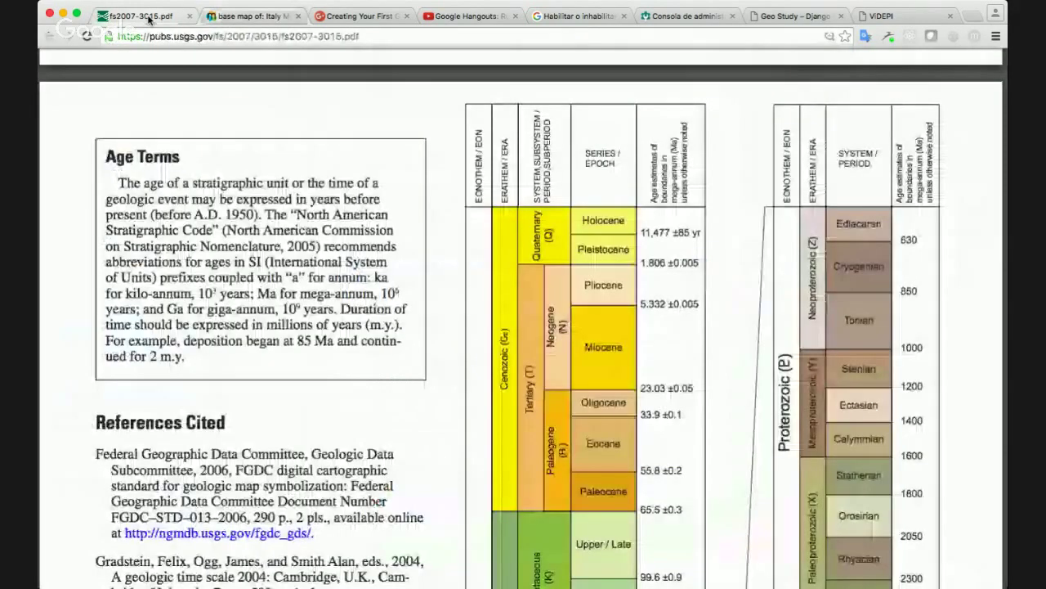
pyautogui.click(247, 19)
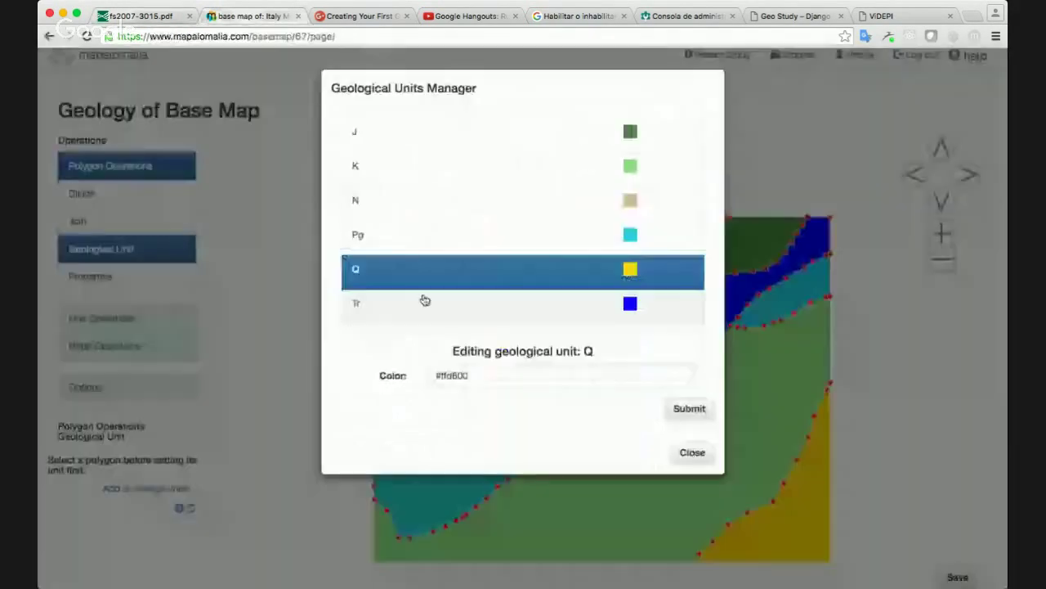
pyautogui.click(422, 302)
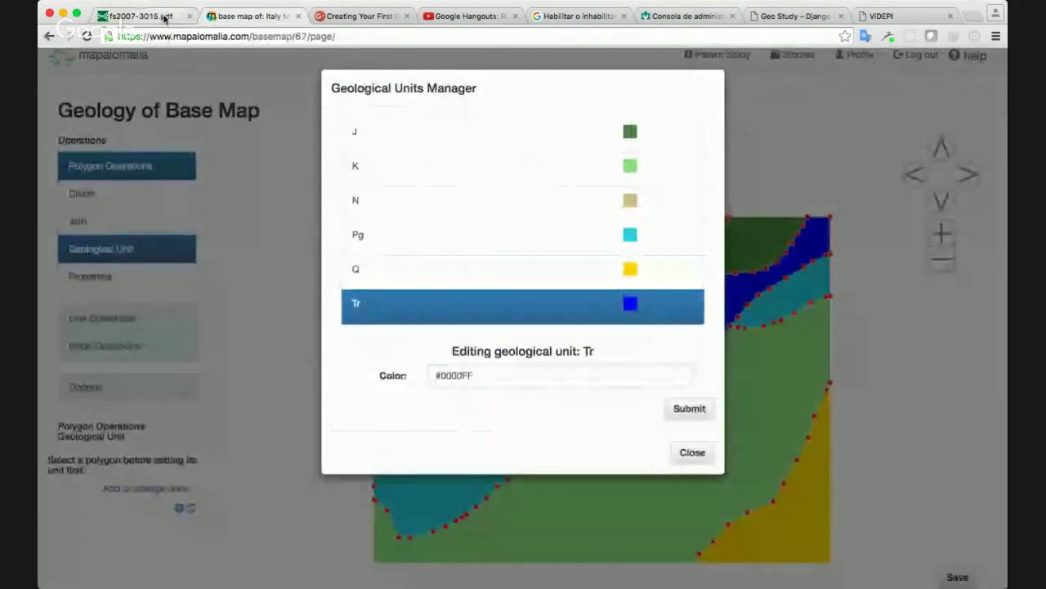
pyautogui.click(143, 16)
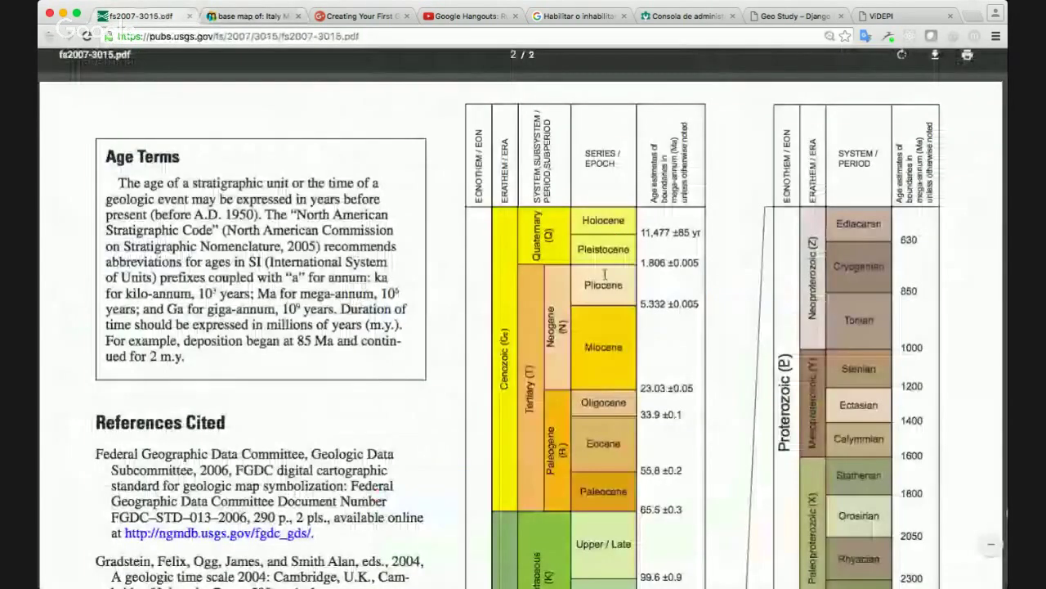
pyautogui.scroll(-10, 605, 275)
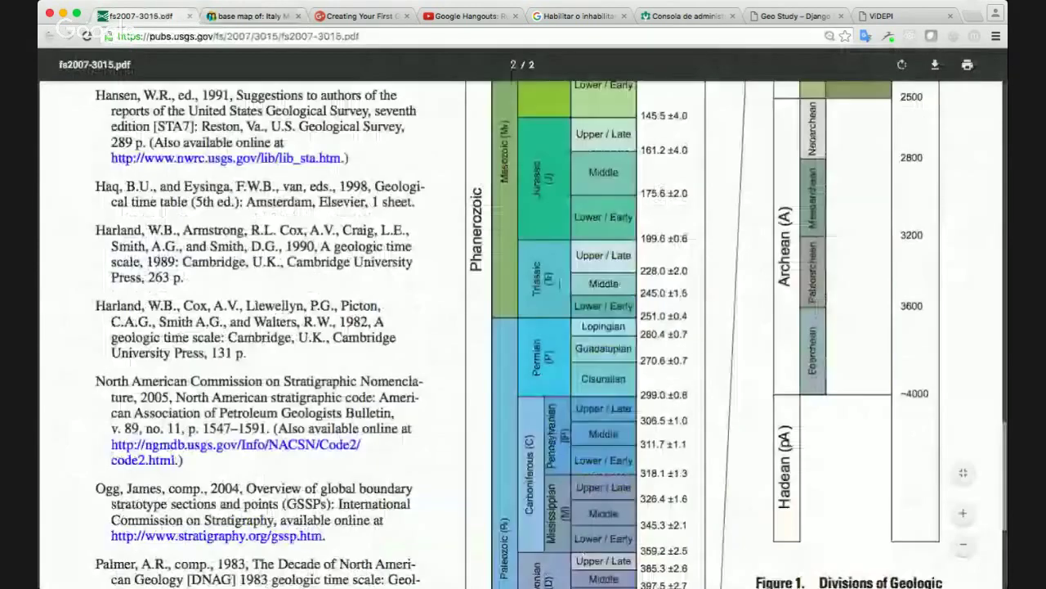
pyautogui.click(237, 16)
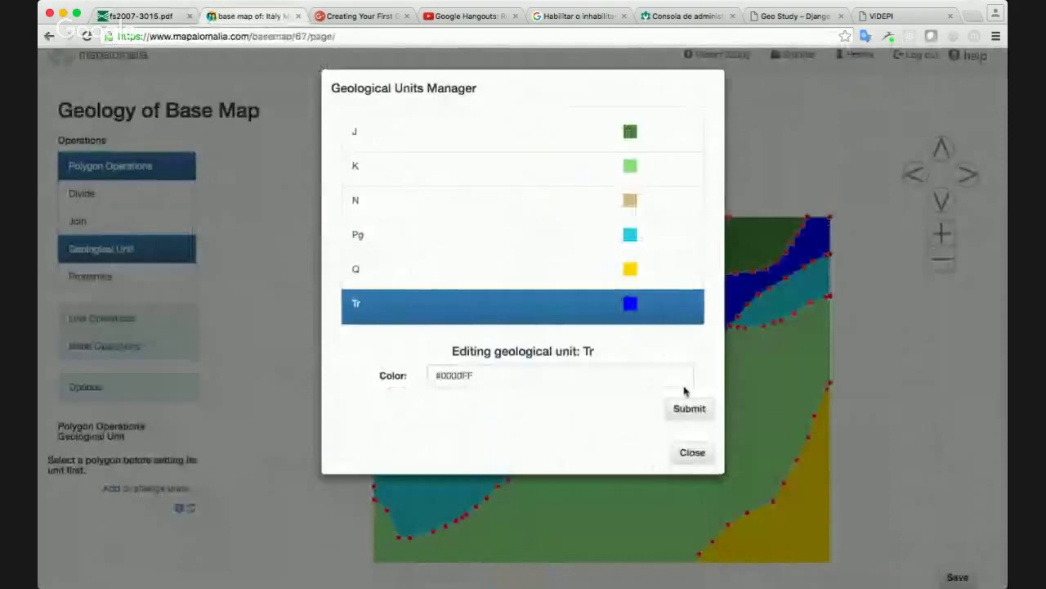
pyautogui.click(654, 382)
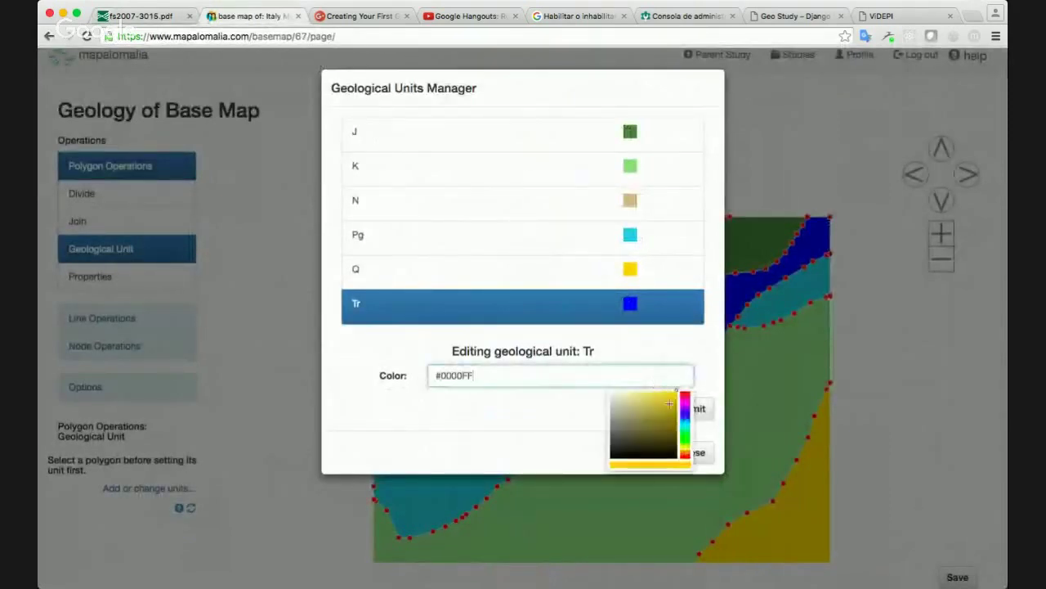
pyautogui.click(685, 423)
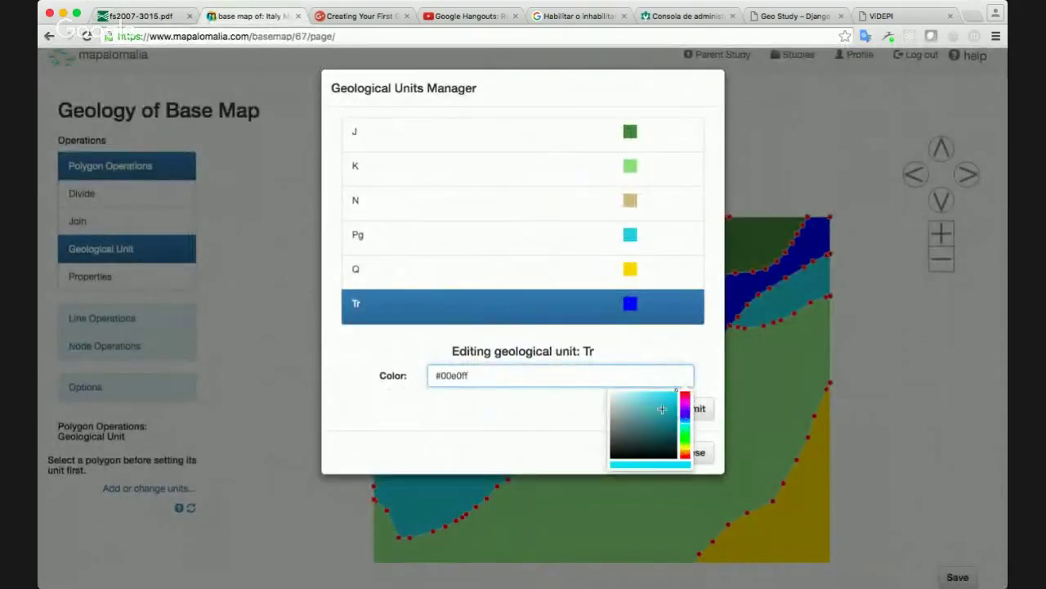
pyautogui.click(648, 396)
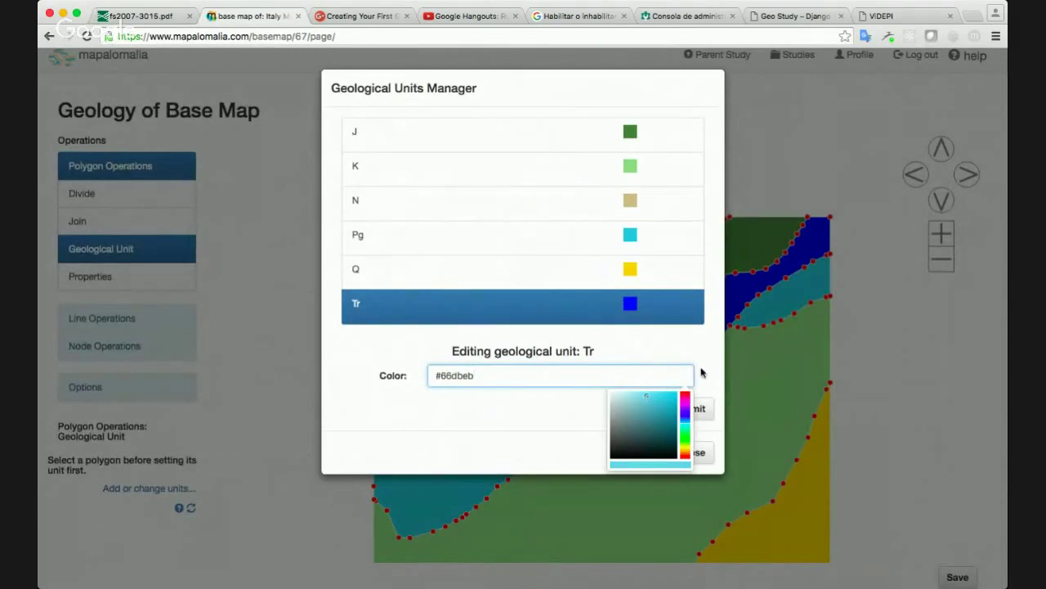
pyautogui.click(705, 375)
pyautogui.click(694, 416)
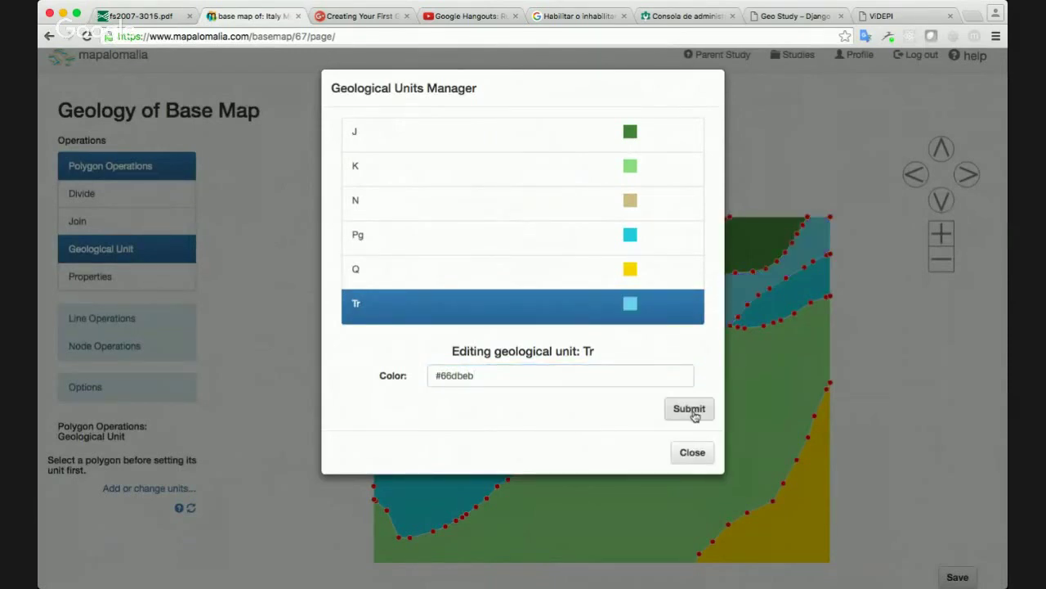
pyautogui.click(702, 462)
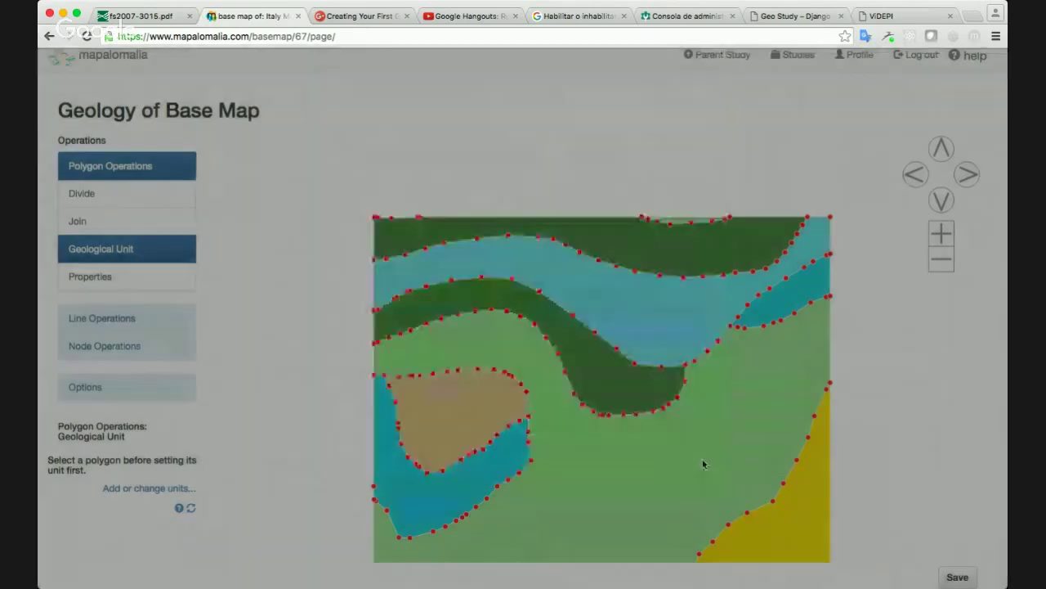
# Save the recoloured base map geology and return to its parent study
pyautogui.scroll(-1, 927, 393)
pyautogui.click(958, 542)
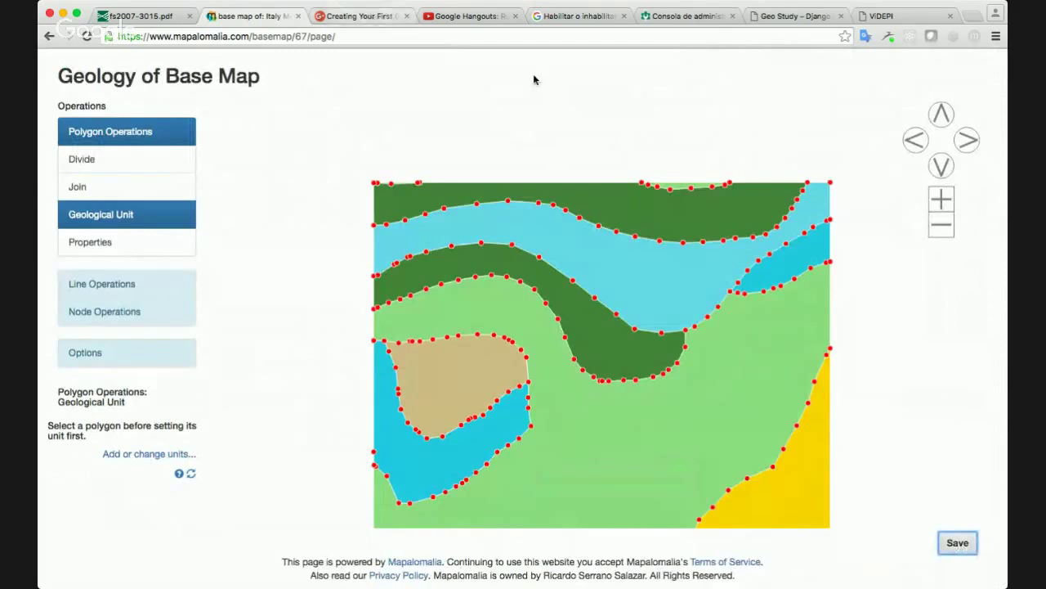
pyautogui.scroll(2, 564, 107)
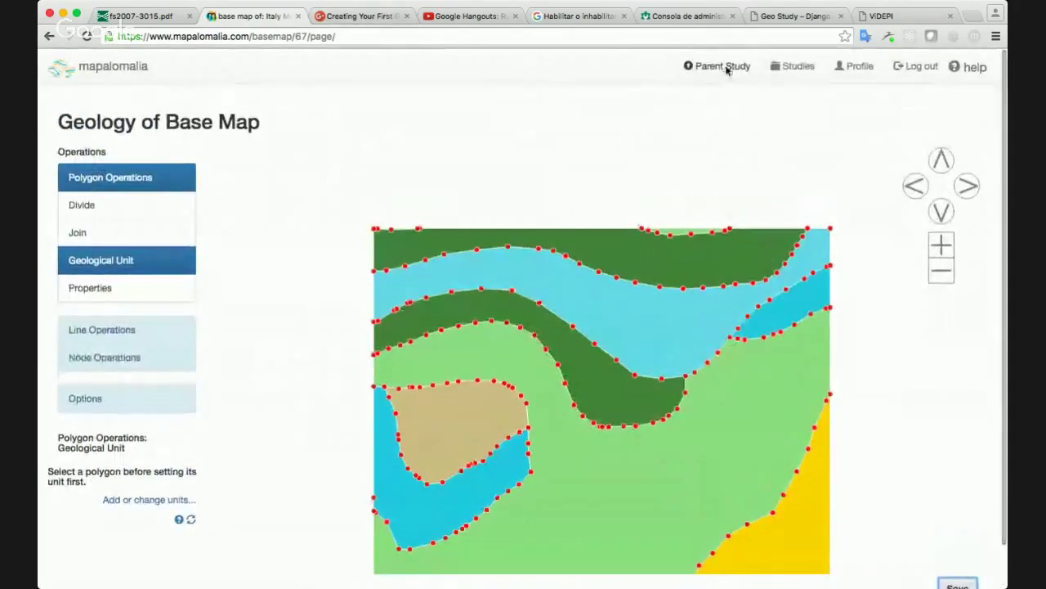
pyautogui.click(728, 71)
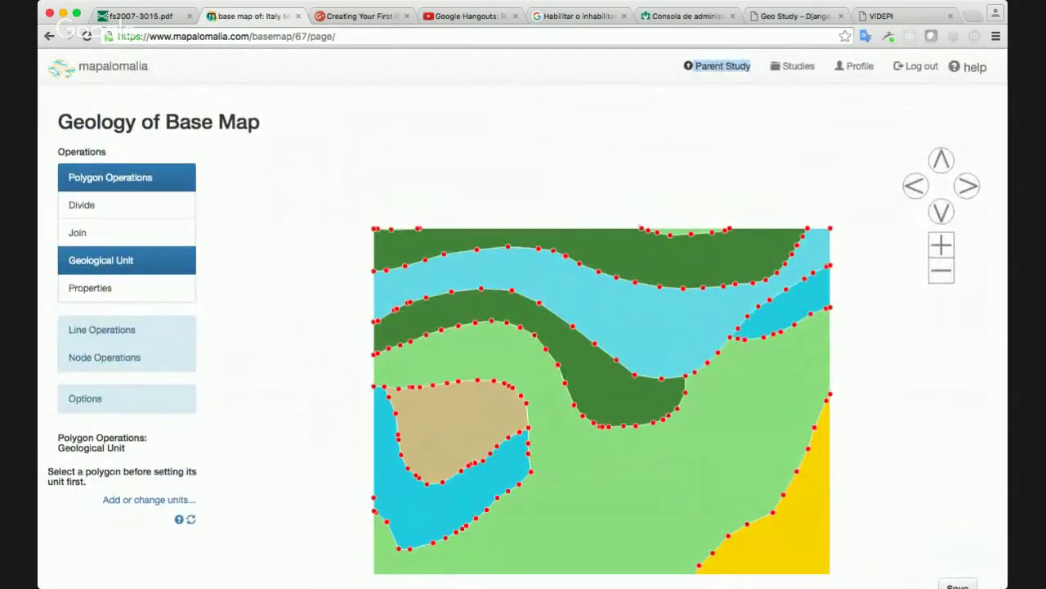
# Open the Italy Model's cross-section visualization from its study page and rotate the 3D terrain to view the recoloured geology from above
pyautogui.click(335, 18)
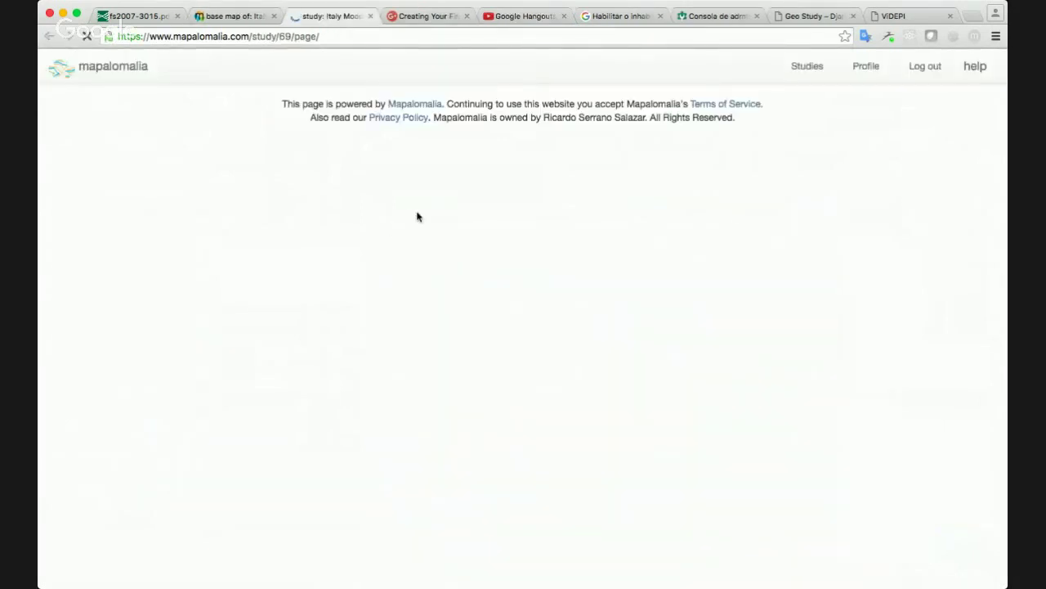
pyautogui.click(600, 400)
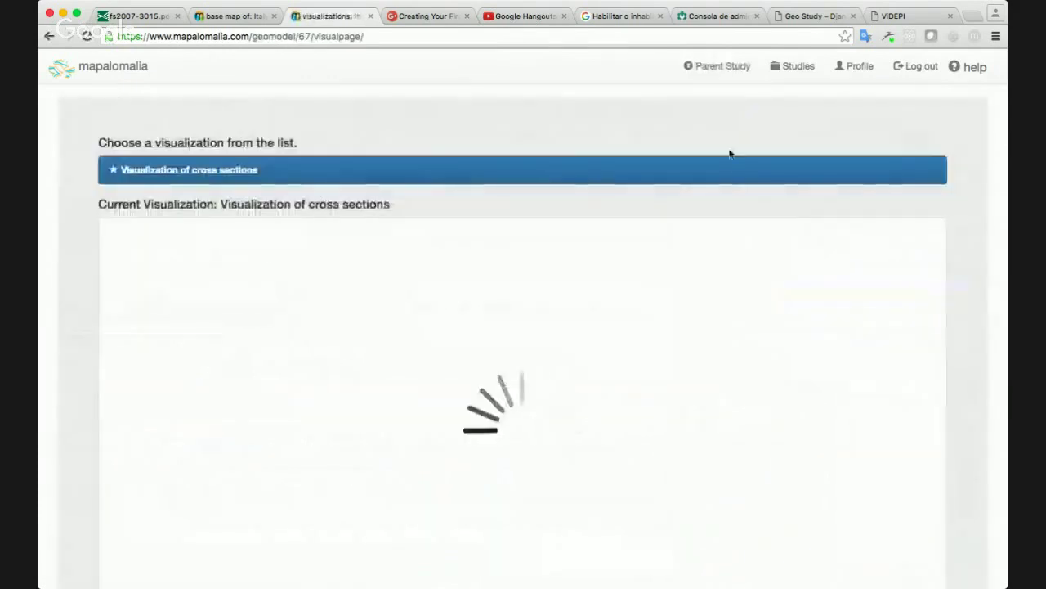
pyautogui.scroll(-2, 963, 225)
pyautogui.scroll(-1, 964, 227)
pyautogui.scroll(1, 964, 226)
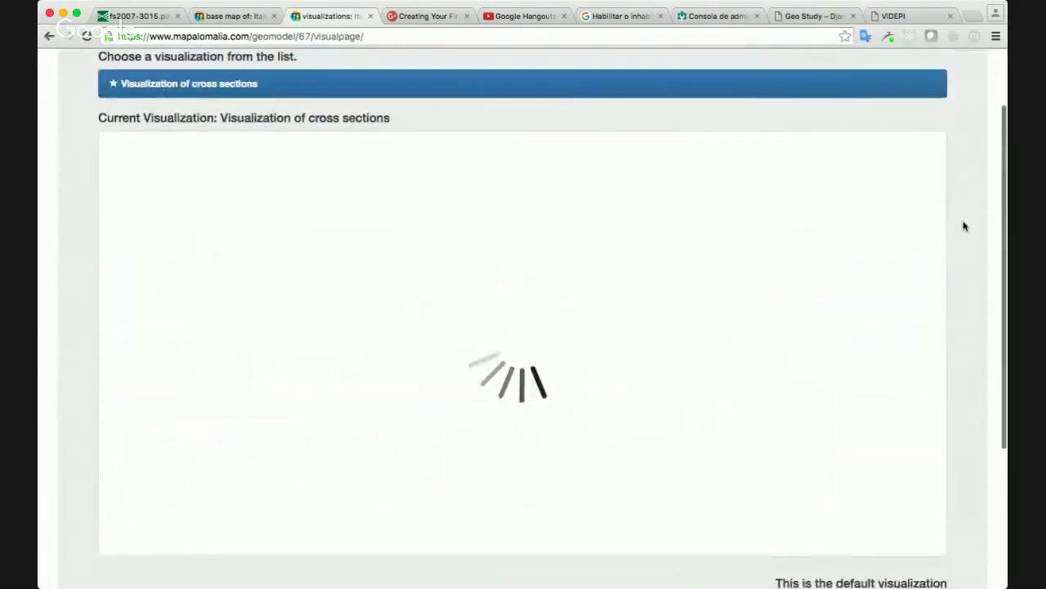
pyautogui.scroll(-1, 963, 227)
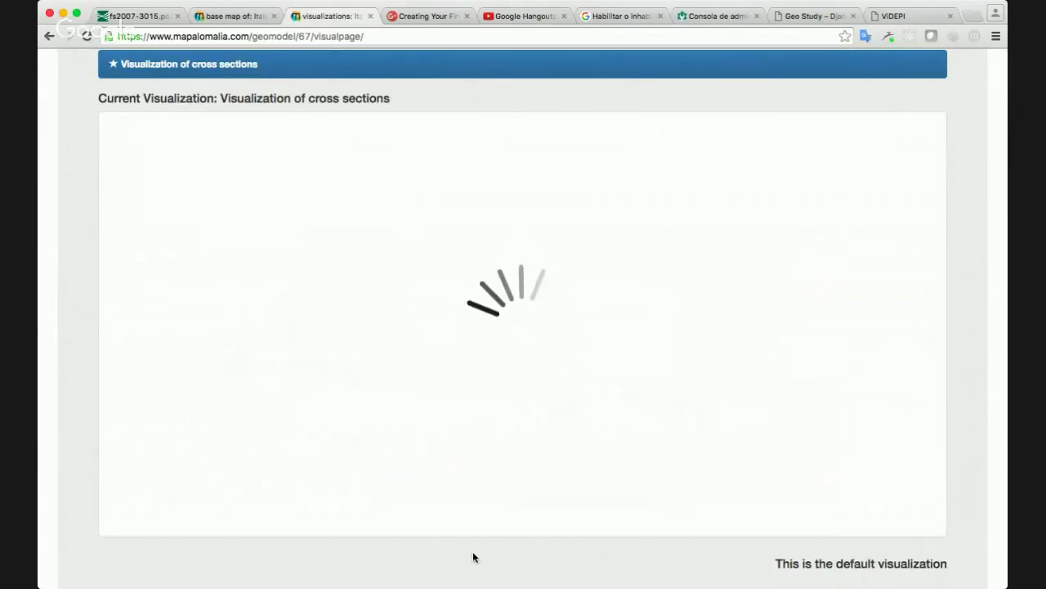
pyautogui.scroll(2, 546, 347)
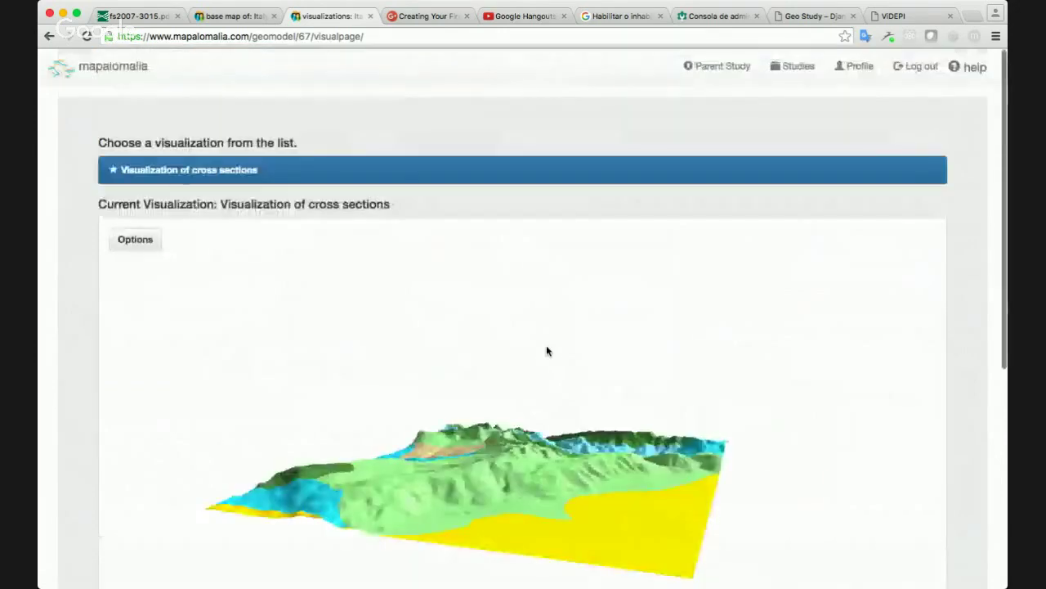
pyautogui.moveTo(369, 357); pyautogui.dragTo(421, 427)
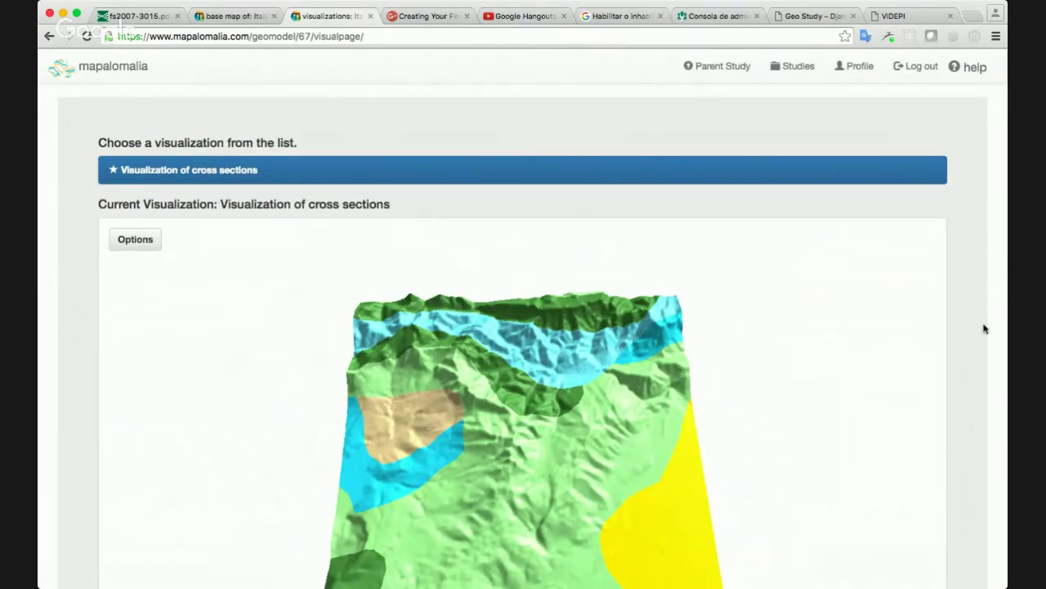
pyautogui.scroll(-1, 985, 329)
pyautogui.scroll(-3, 984, 328)
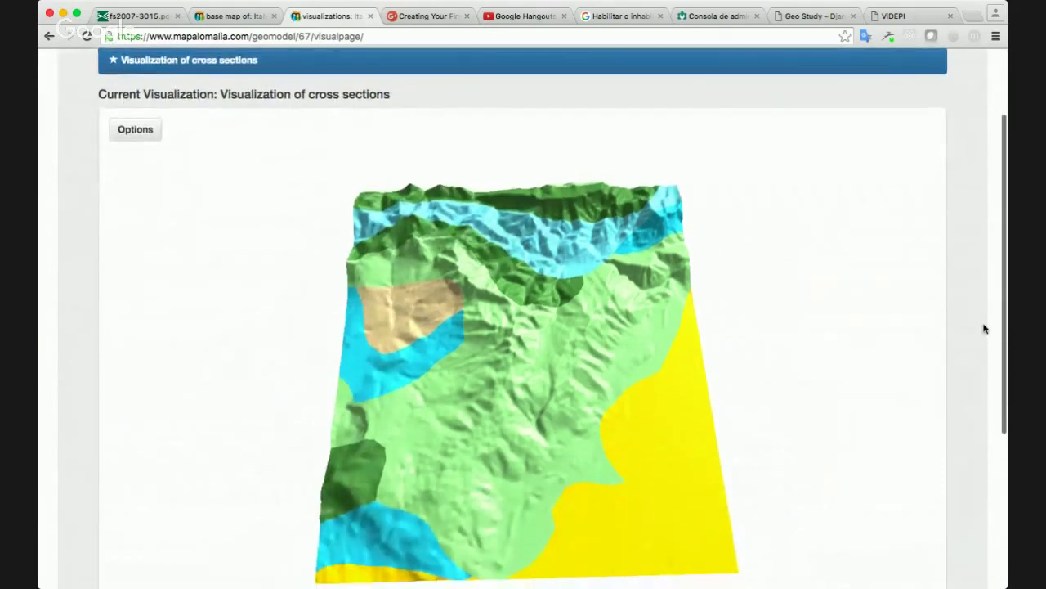
pyautogui.scroll(1, 985, 329)
# Return to the base map geology and pan the map to examine the distribution of the geological units
pyautogui.click(249, 18)
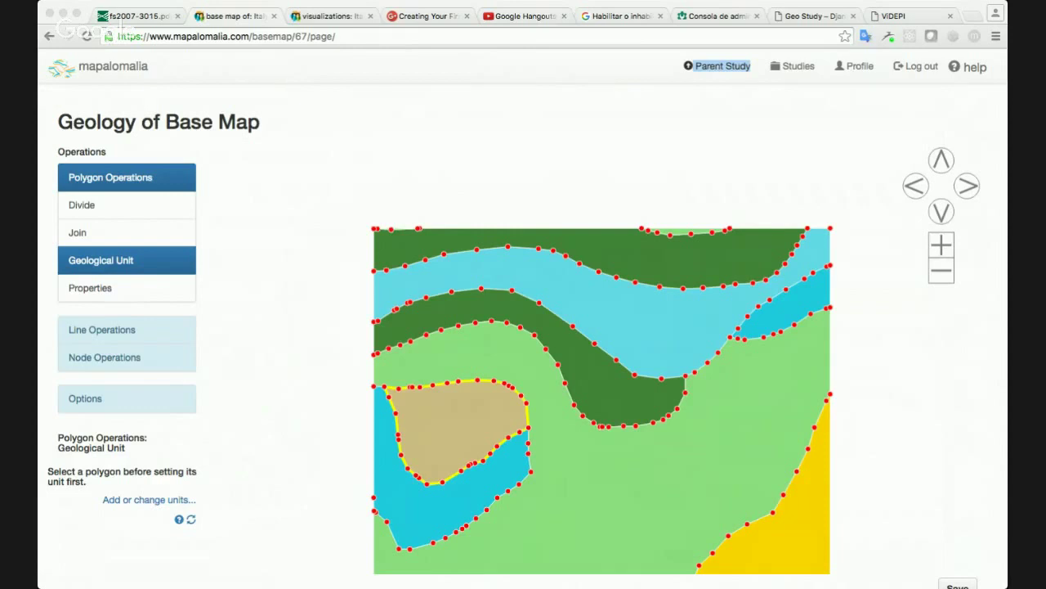
pyautogui.click(51, 159)
pyautogui.scroll(-2, 281, 240)
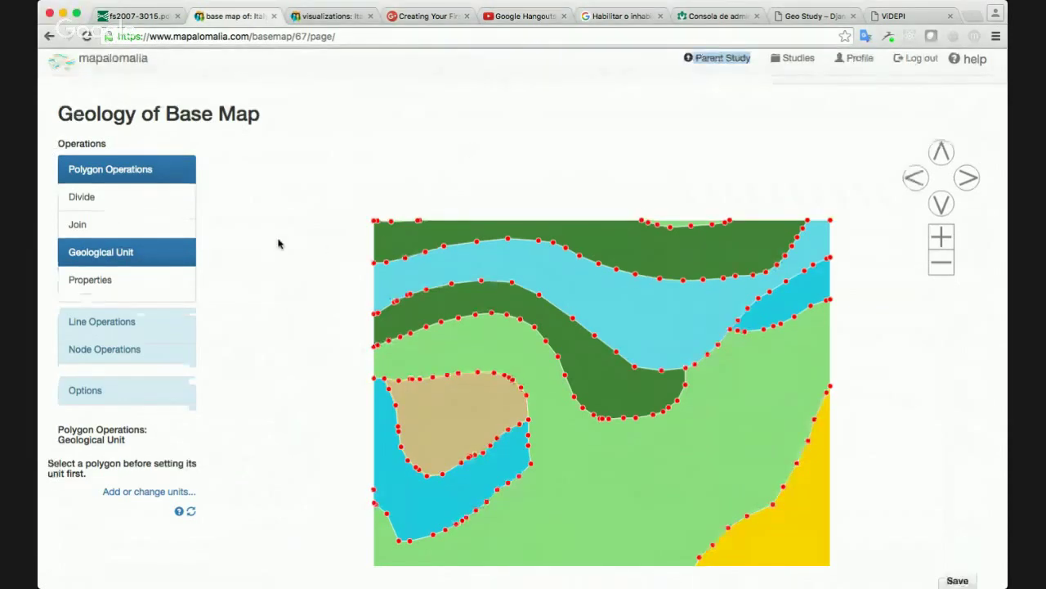
pyautogui.click(945, 165)
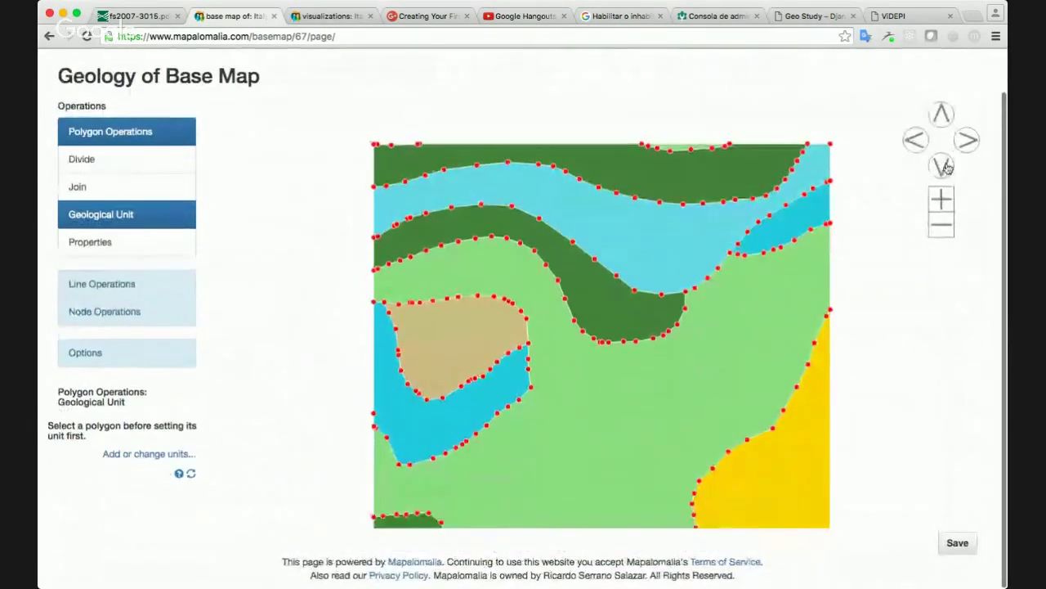
pyautogui.click(945, 166)
pyautogui.click(945, 166)
pyautogui.click(942, 113)
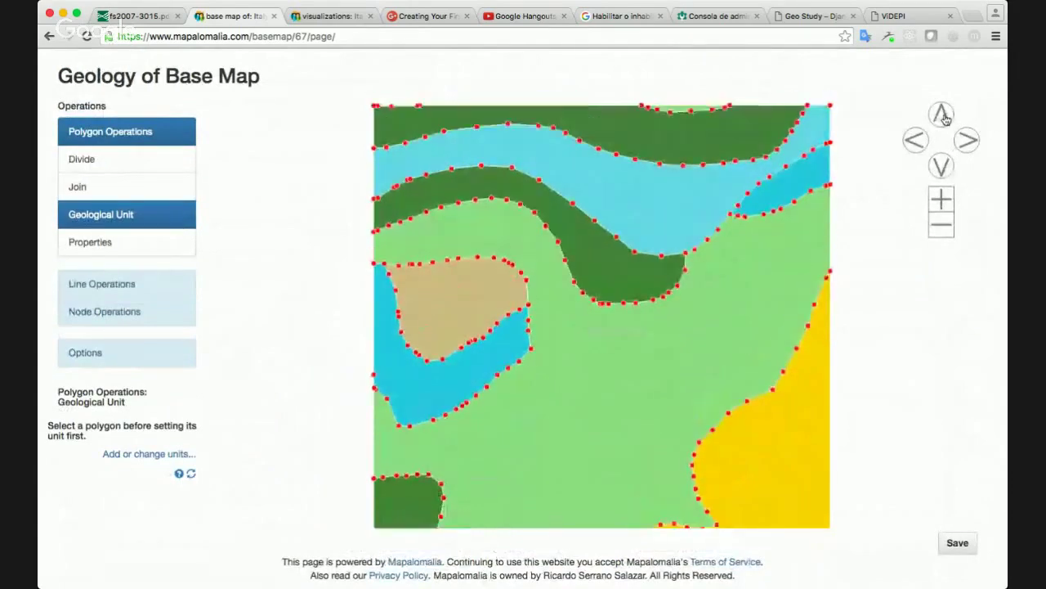
# Go back to the 3D visualization and rotate the terrain diagonally to examine the relief along the geological contacts
pyautogui.click(296, 21)
pyautogui.moveTo(325, 286); pyautogui.dragTo(403, 309)
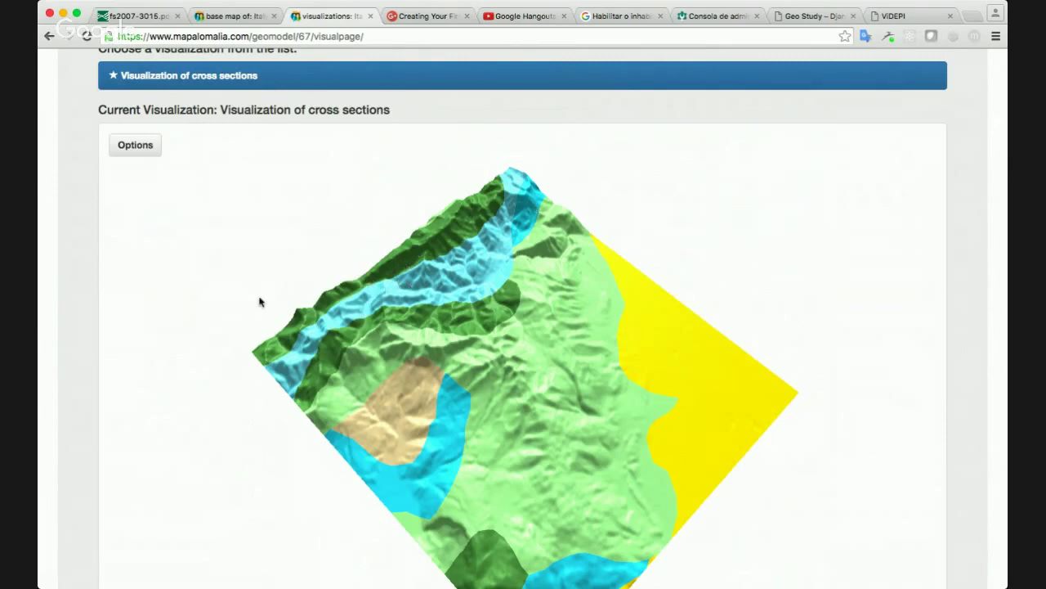
pyautogui.moveTo(259, 301); pyautogui.dragTo(278, 323)
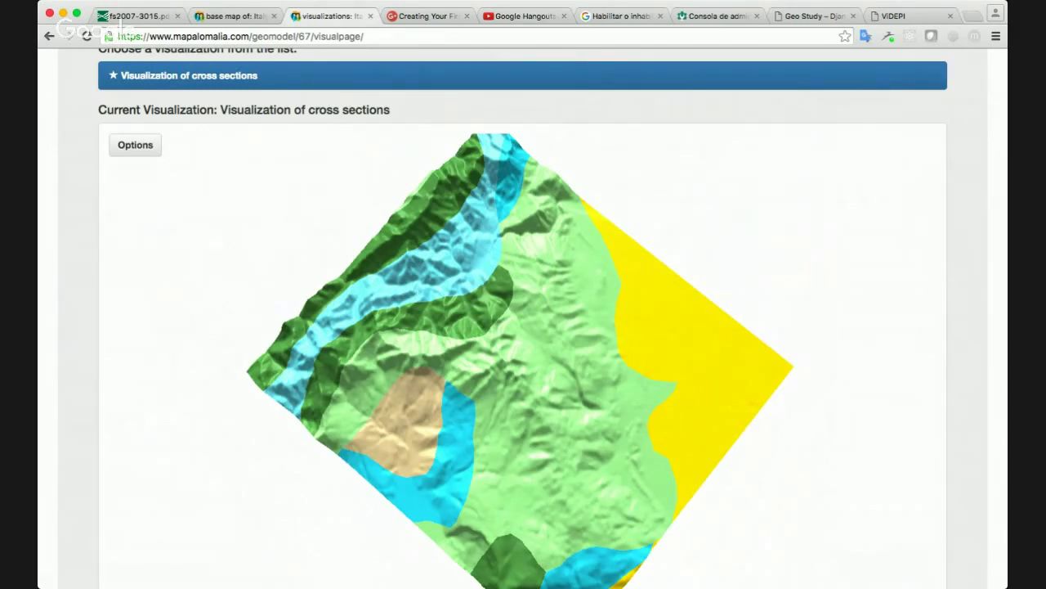
# Search the web for "anticlinar" in a new browser tab and follow the corrected spelling "anticlinal"
pyautogui.click(972, 16)
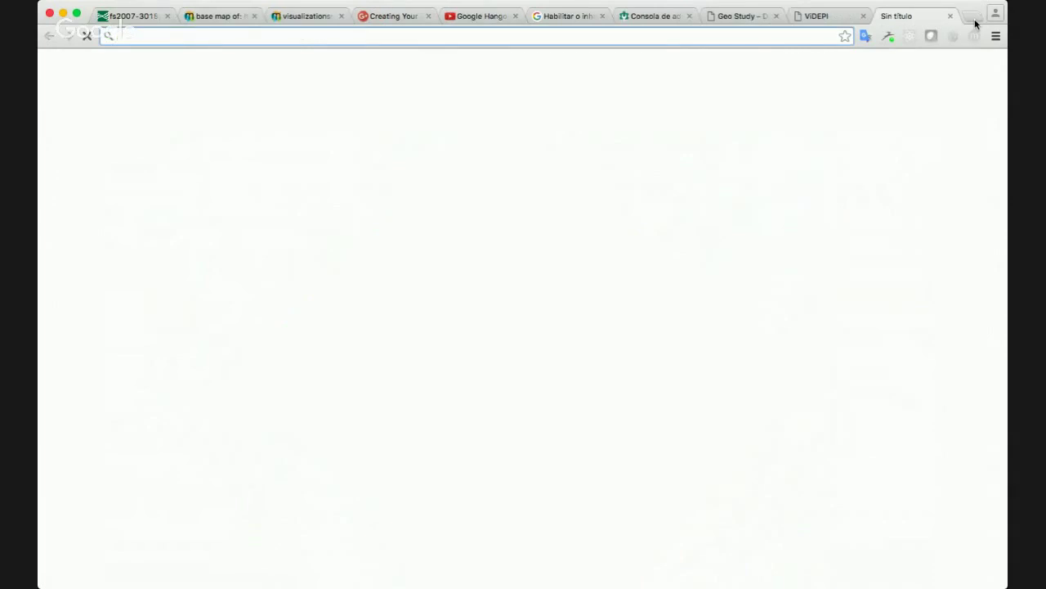
pyautogui.write('anticlinar')
pyautogui.press('Return')
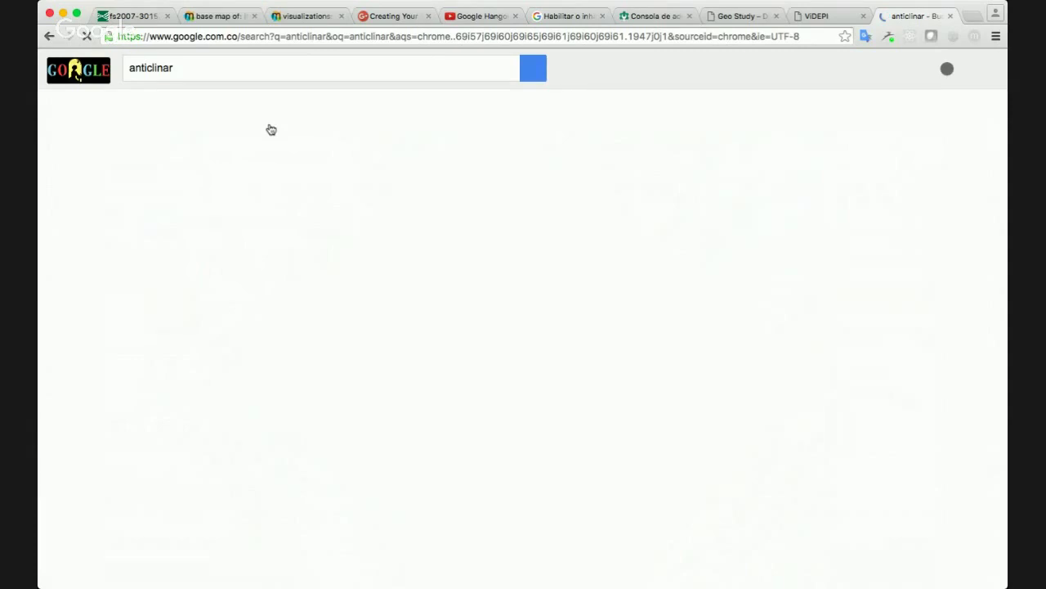
pyautogui.click(327, 174)
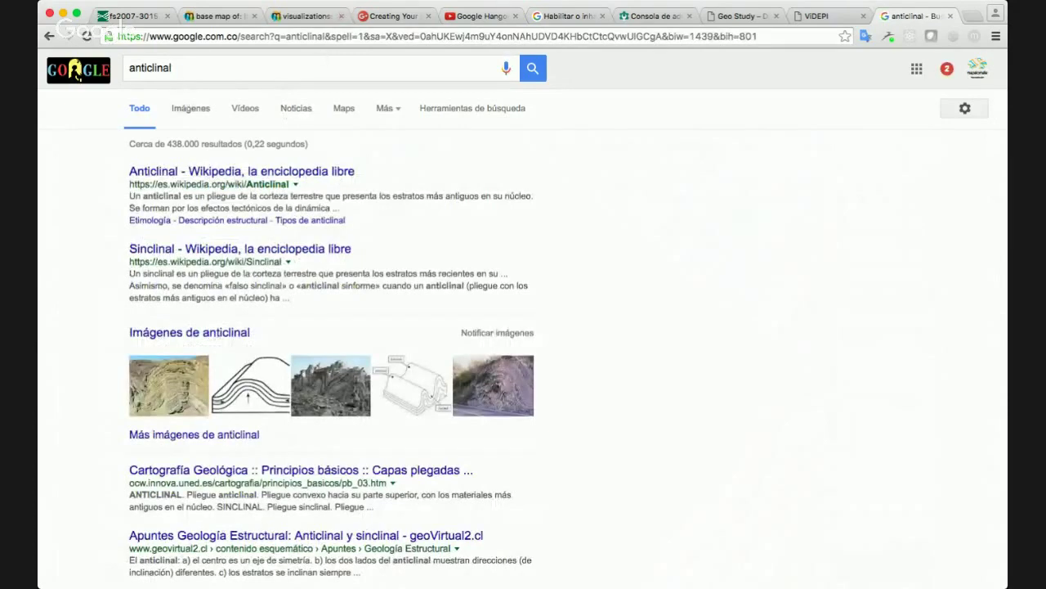
# Return to the 3D visualization and tilt the terrain to a lower oblique view
pyautogui.click(295, 12)
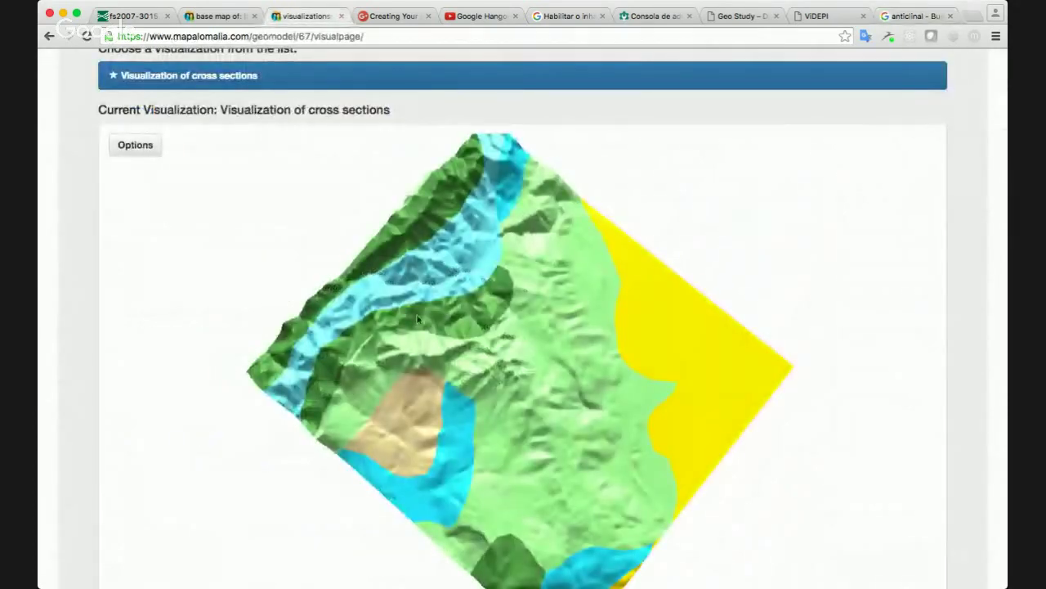
pyautogui.moveTo(419, 319); pyautogui.dragTo(262, 268)
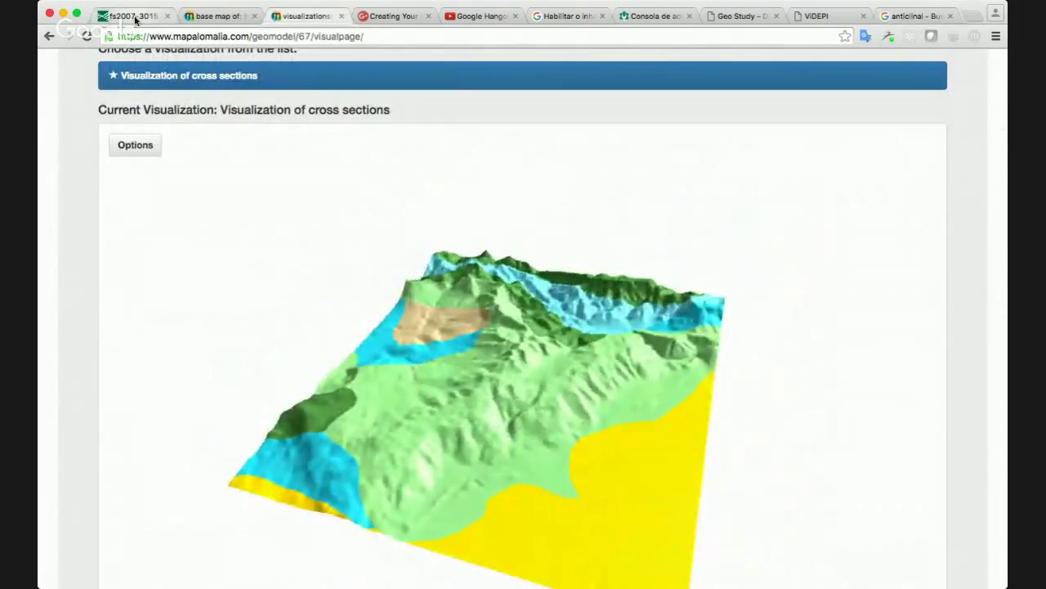
# Return from the base map to its parent study and upload l1.png and l2.png to the files repository
pyautogui.click(214, 15)
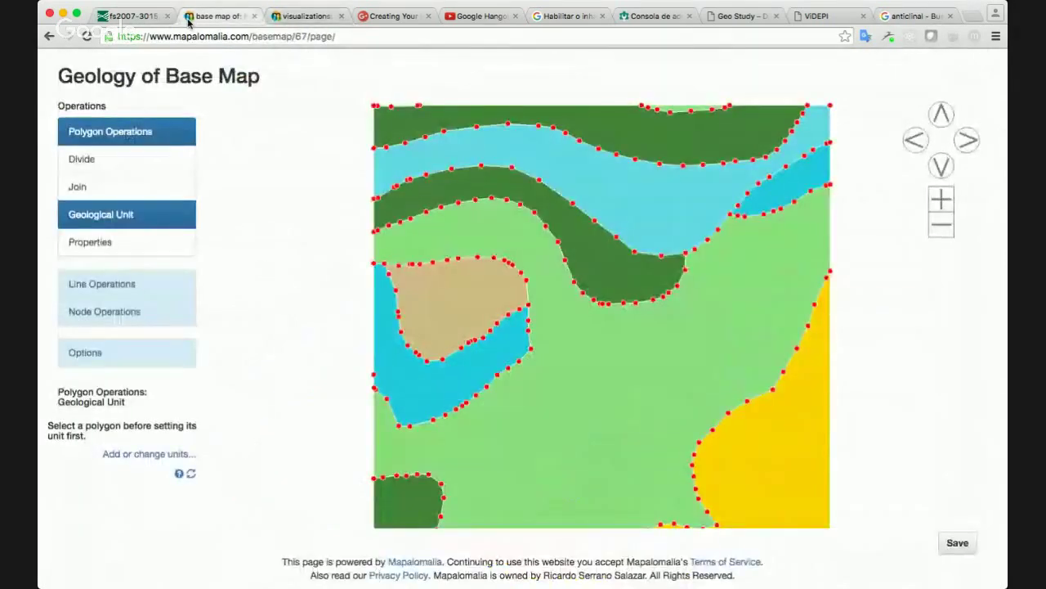
pyautogui.scroll(2, 993, 242)
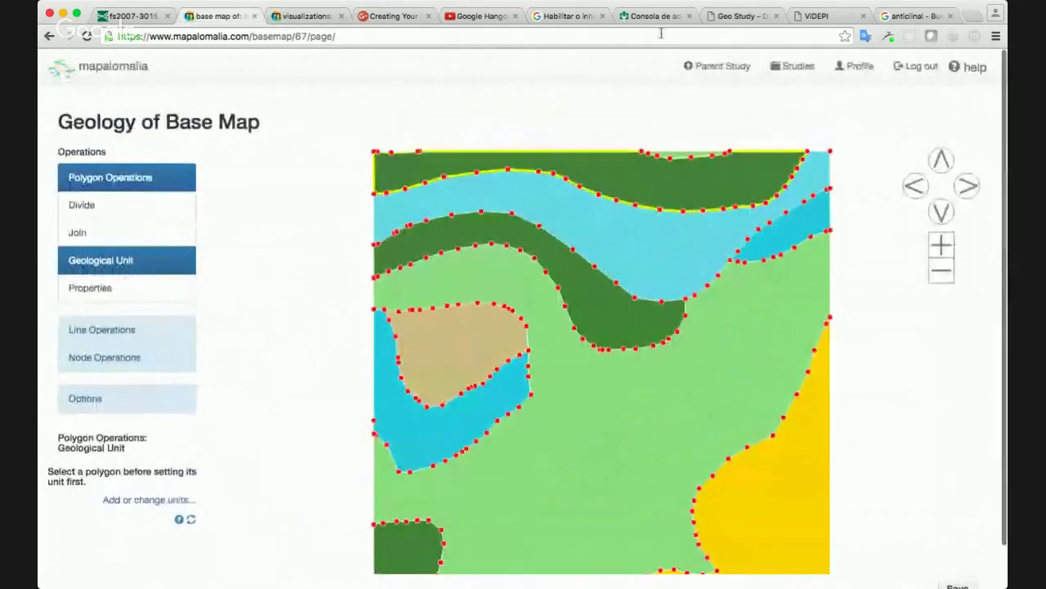
pyautogui.click(699, 69)
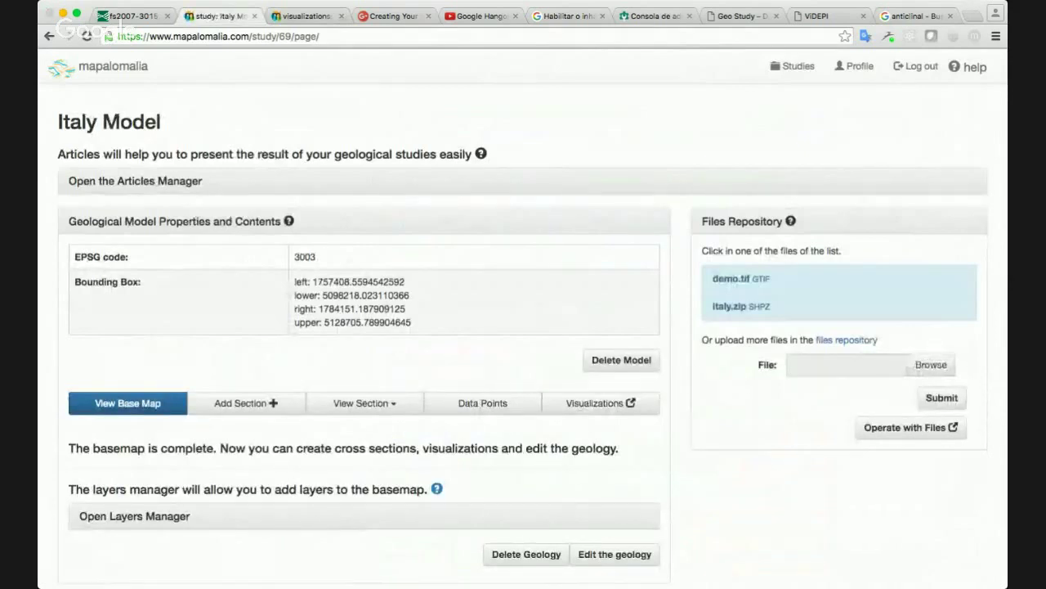
pyautogui.click(942, 398)
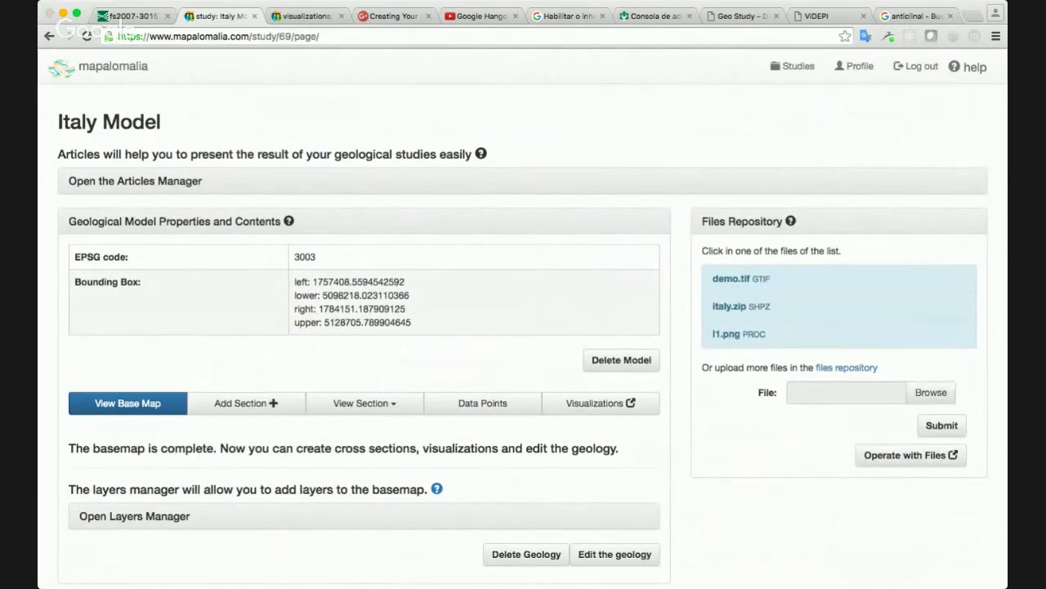
pyautogui.click(942, 425)
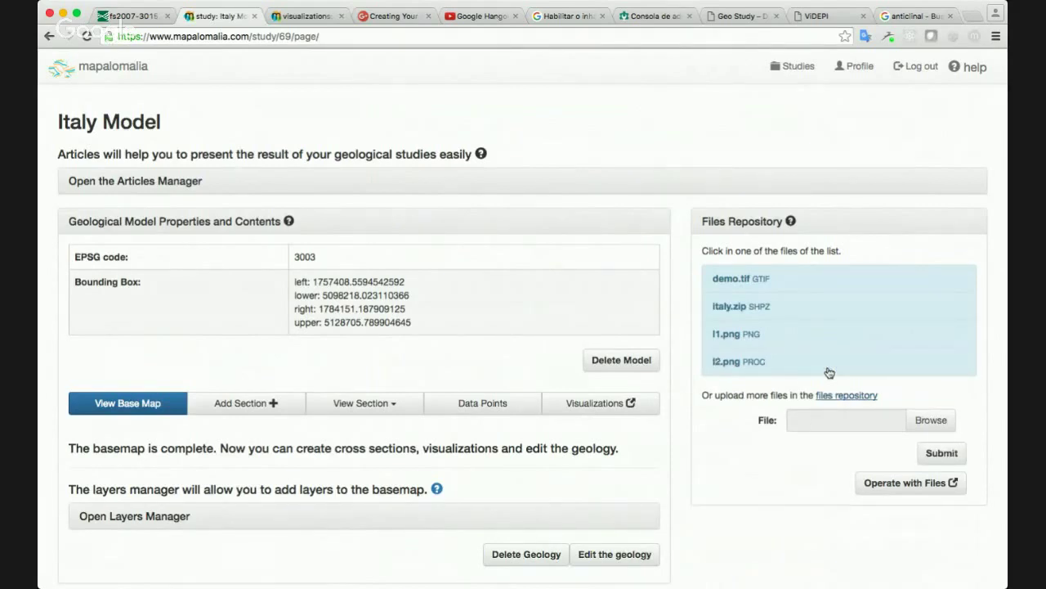
# Open the Italy Model's repository operations page and choose the Georeference an Image operation
pyautogui.scroll(-2, 681, 297)
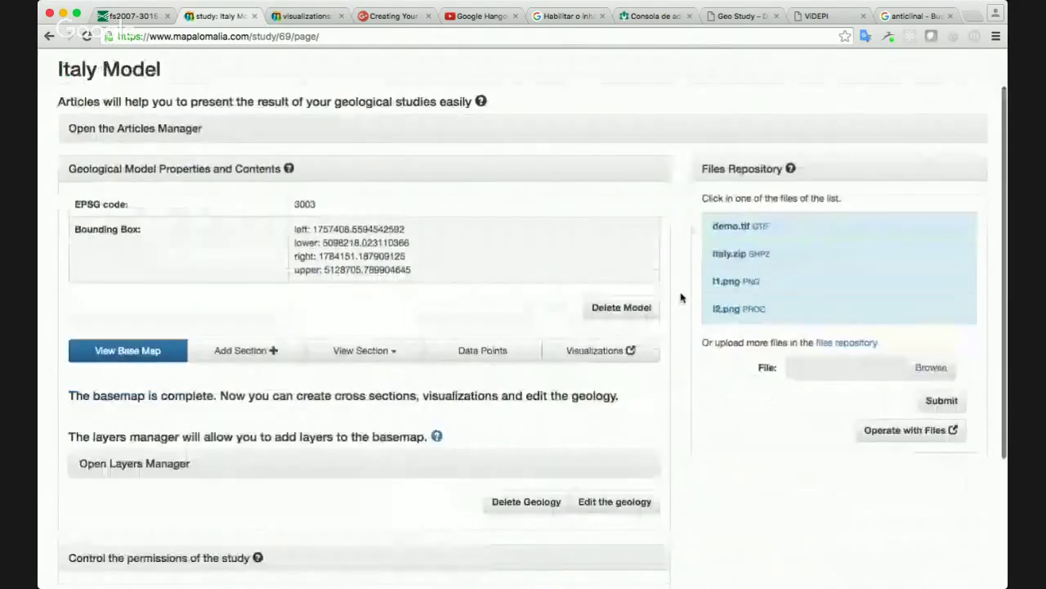
pyautogui.scroll(-2, 681, 297)
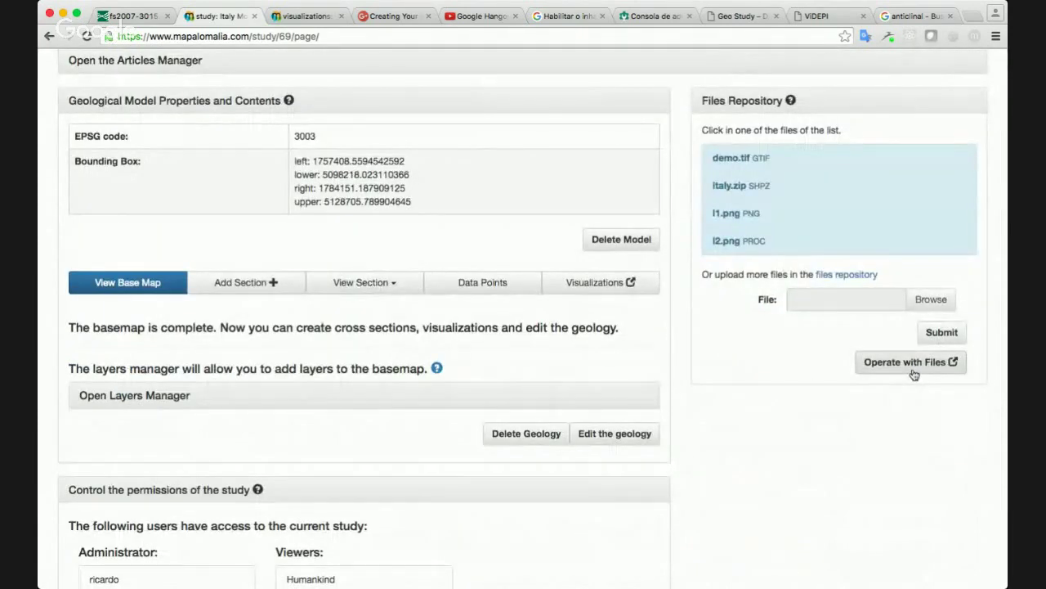
pyautogui.click(913, 373)
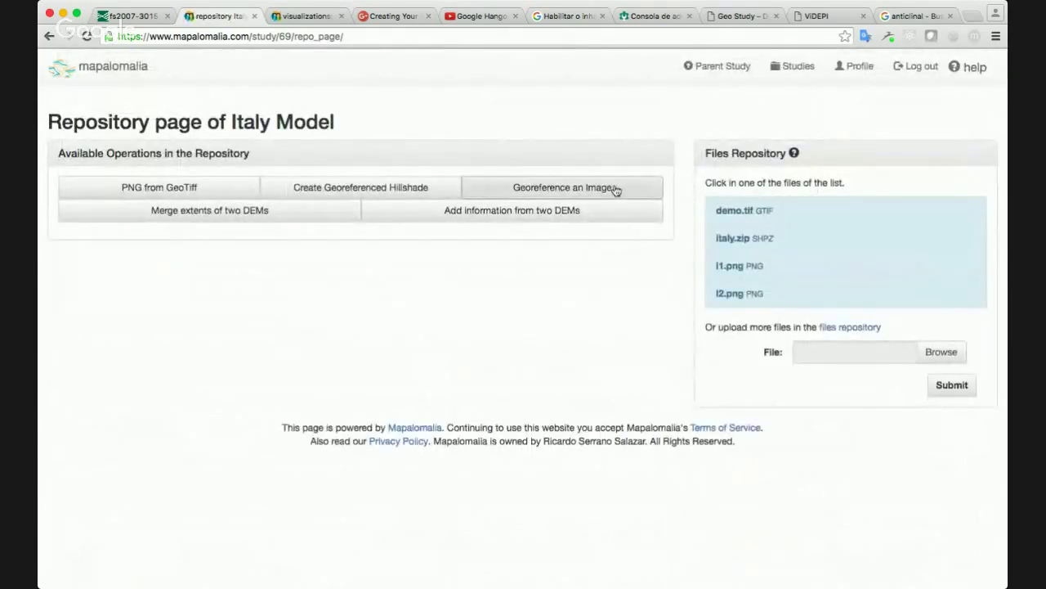
pyautogui.click(616, 189)
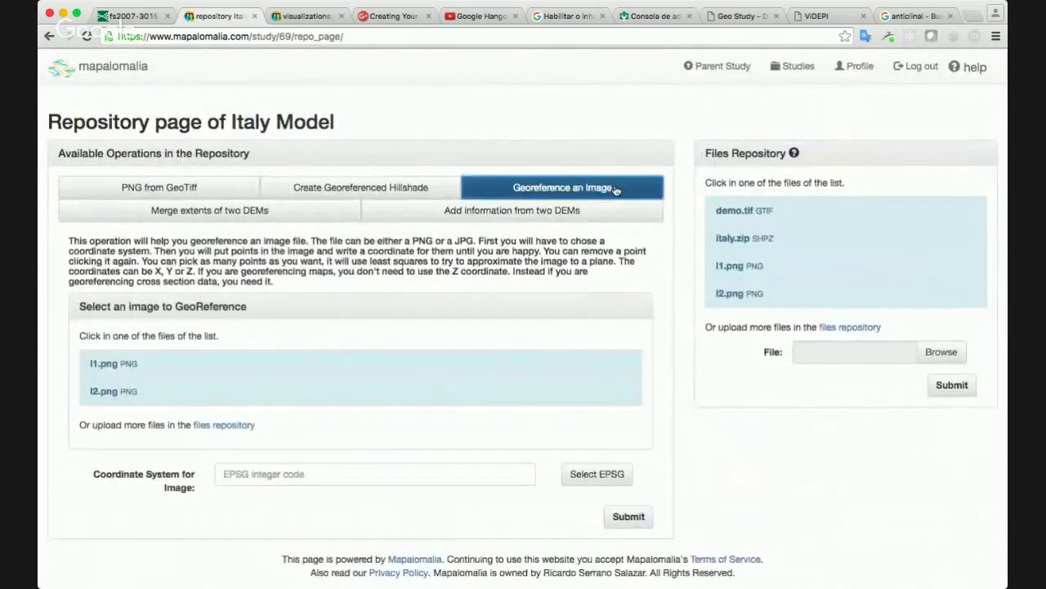
# Select l1.png as the image to georeference and examine its seismic section and corner coordinates
pyautogui.click(353, 367)
pyautogui.scroll(-3, 649, 363)
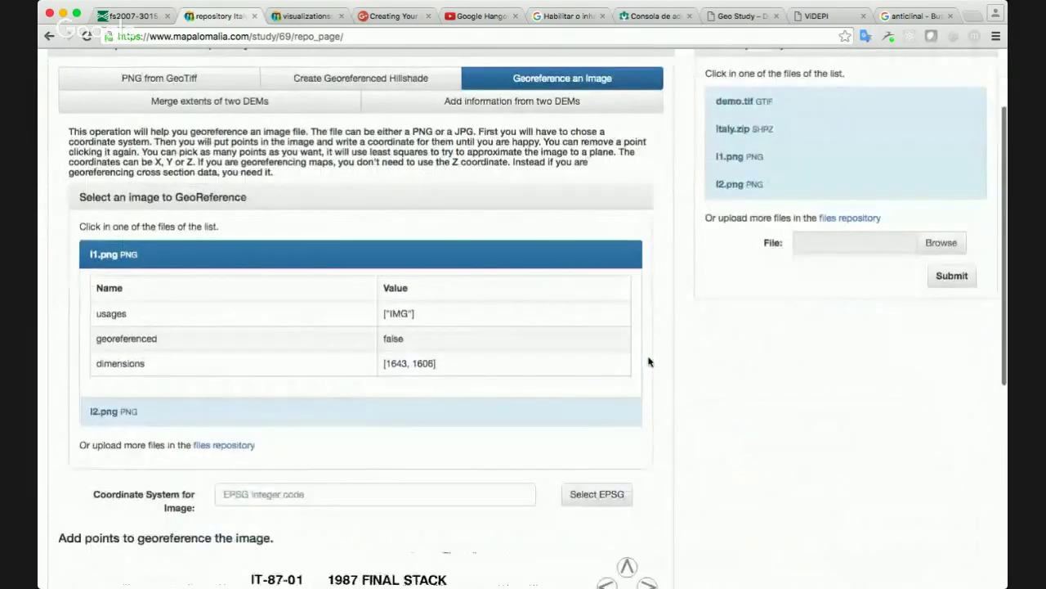
pyautogui.scroll(-6, 649, 362)
pyautogui.scroll(-4, 649, 363)
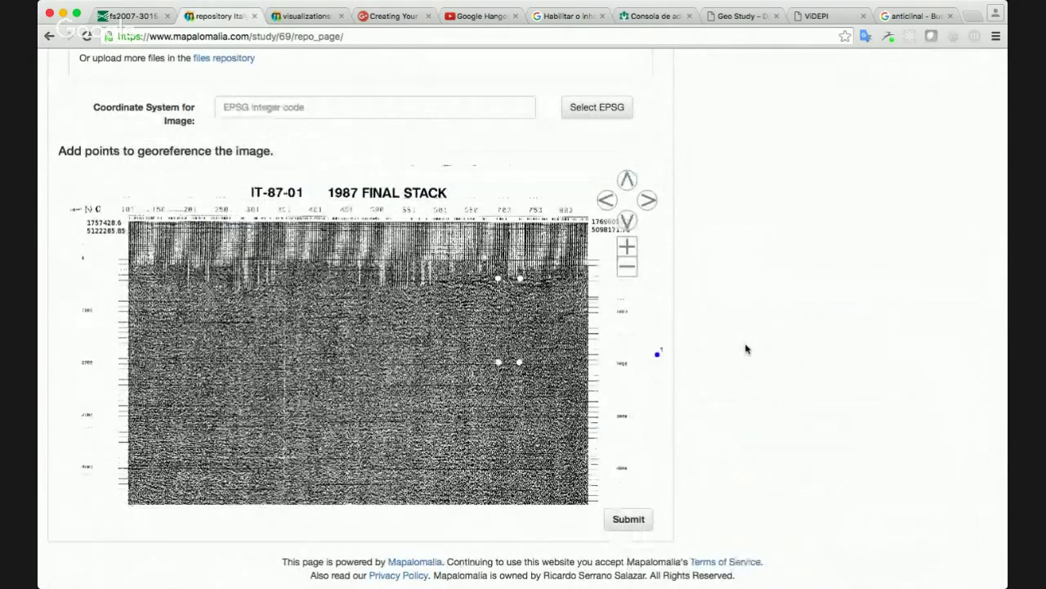
pyautogui.scroll(5, 745, 349)
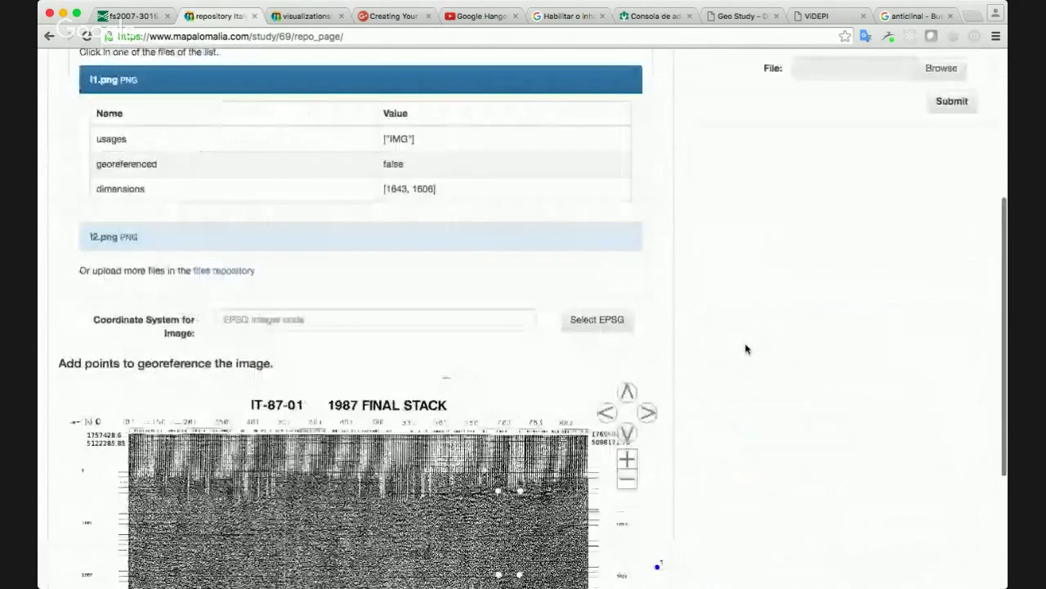
pyautogui.scroll(-5, 746, 349)
pyautogui.scroll(3, 746, 349)
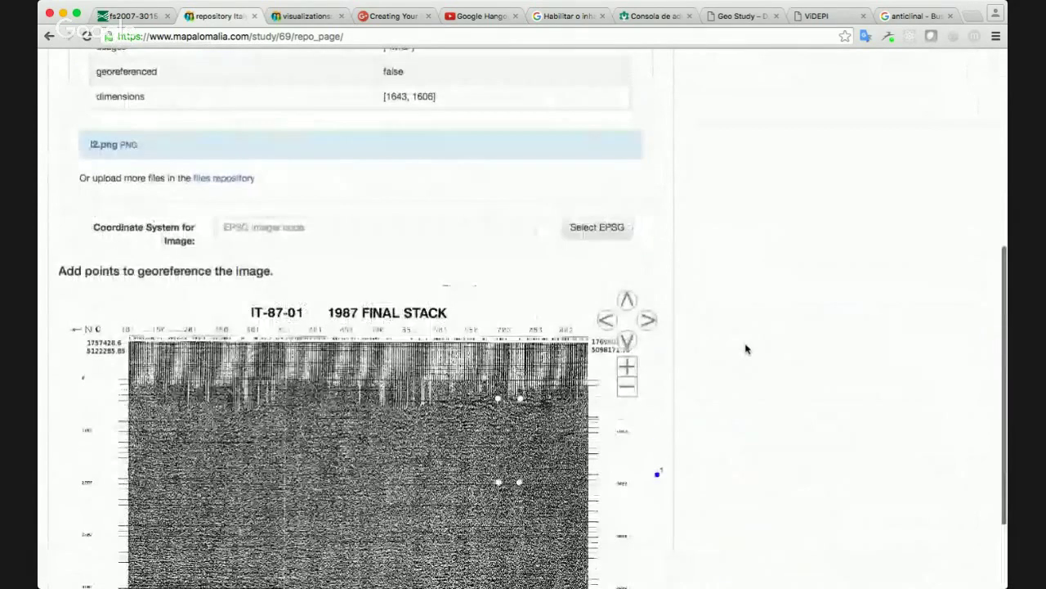
pyautogui.scroll(2, 746, 349)
pyautogui.scroll(-5, 746, 349)
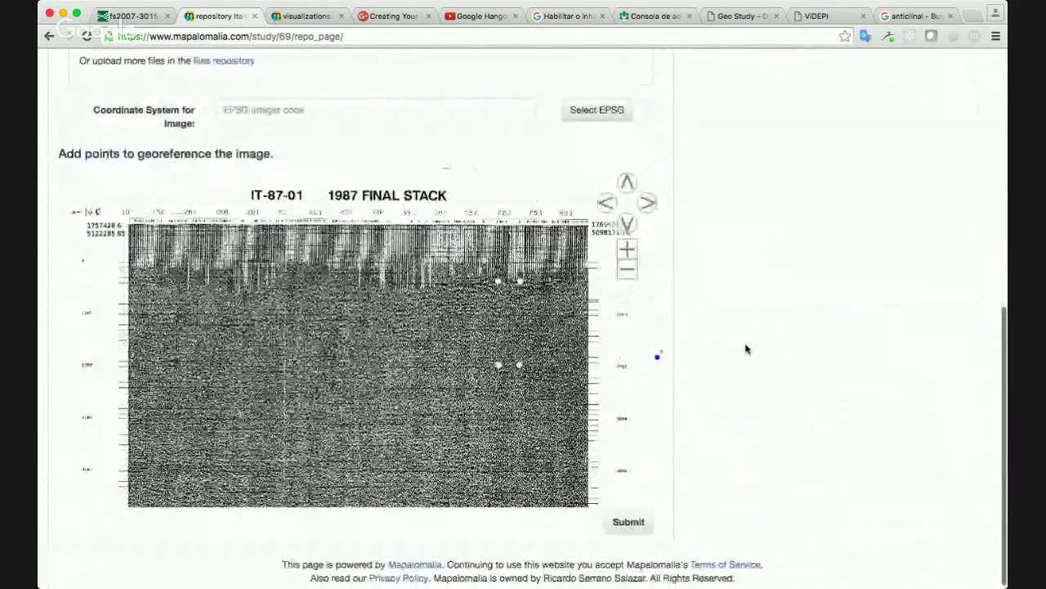
pyautogui.scroll(8, 745, 349)
# Switch the image to georeference to l2.png and examine its seismic section and corner coordinates
pyautogui.click(245, 359)
pyautogui.scroll(-2, 692, 385)
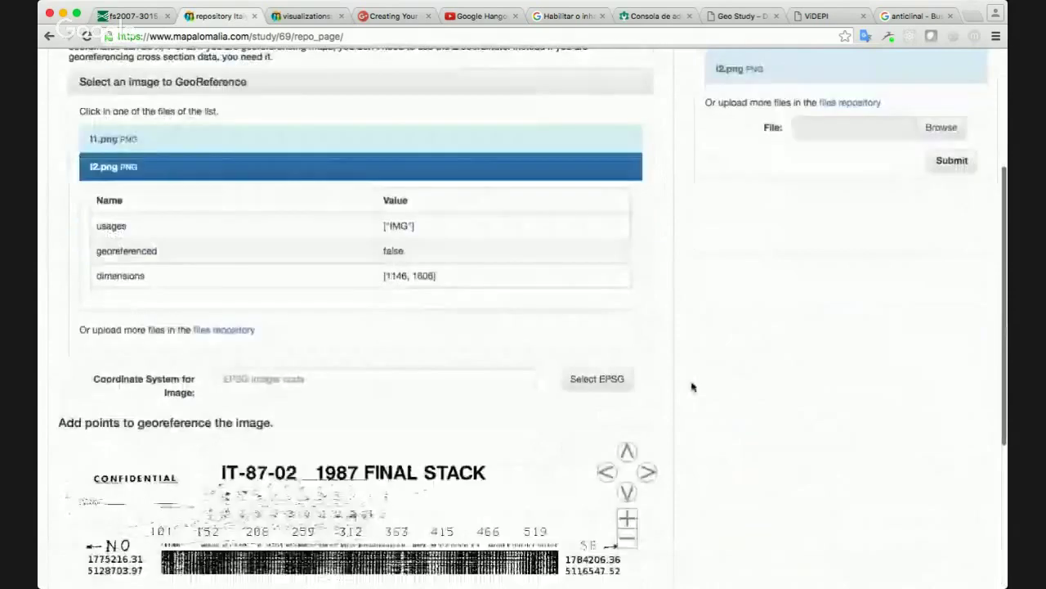
pyautogui.scroll(-6, 692, 386)
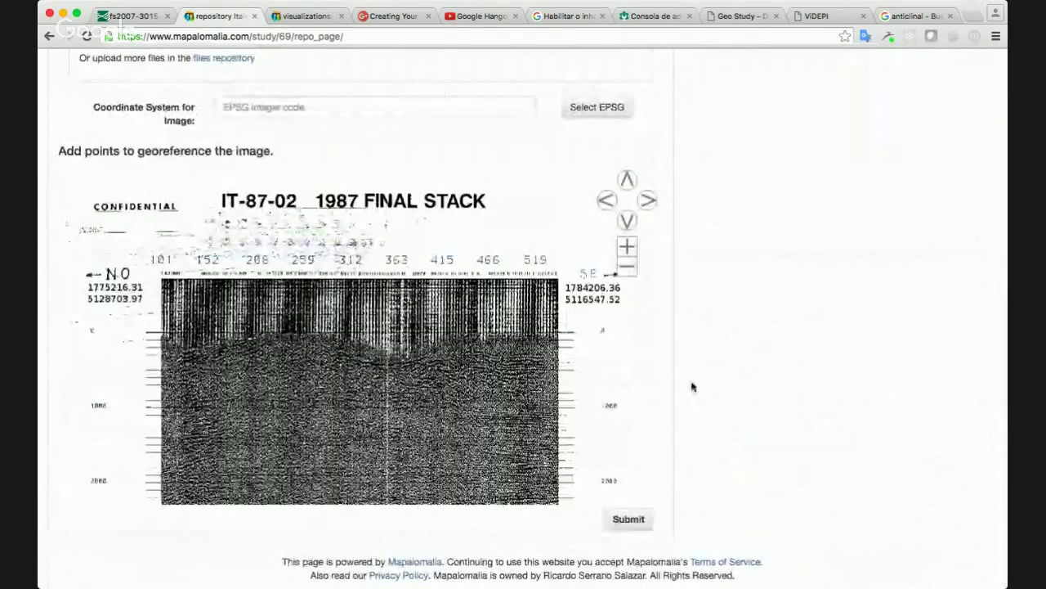
pyautogui.click(627, 222)
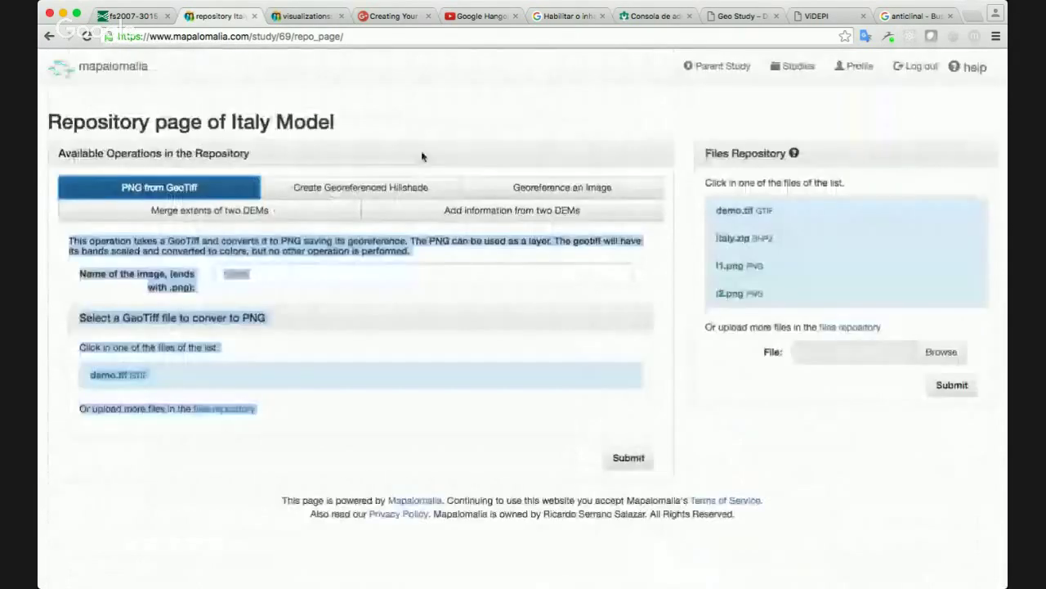
# Convert the demo.tif GeoTiff into a PNG named hillshade.png in the files repository
pyautogui.click(247, 274)
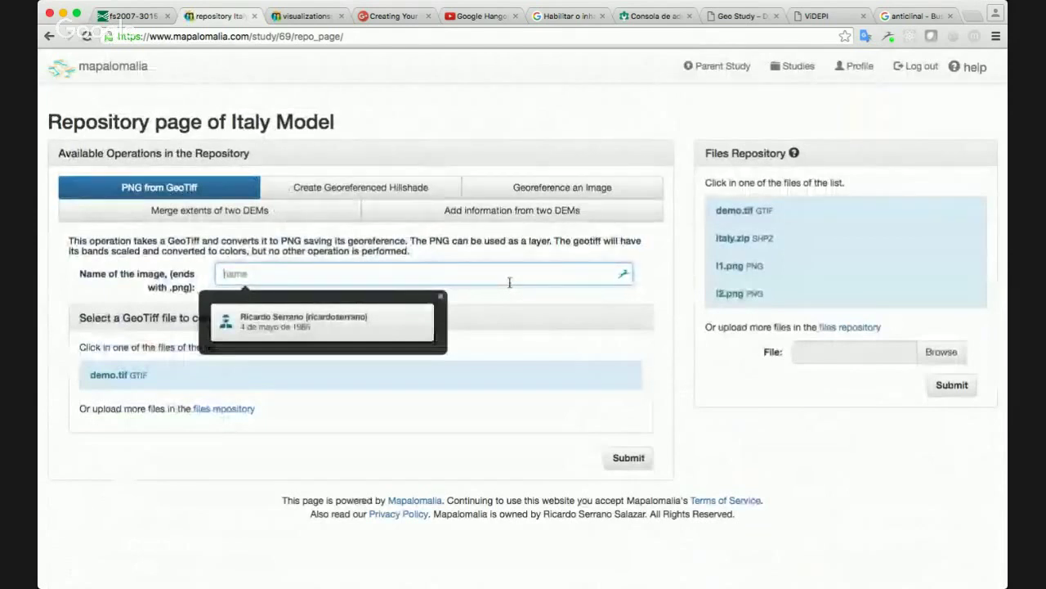
pyautogui.write('hillshade.p')
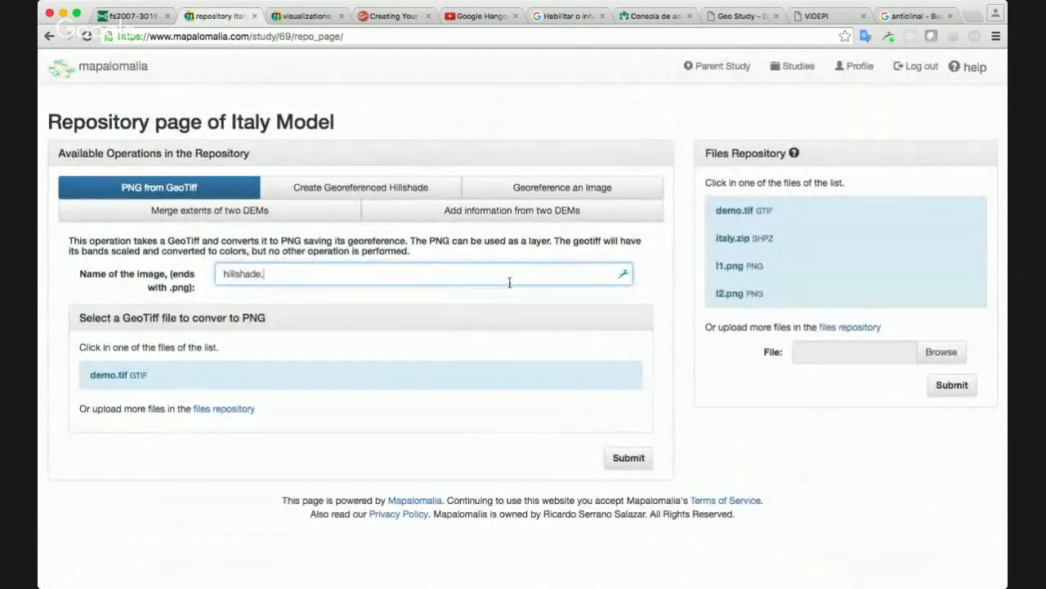
pyautogui.write('ng')
pyautogui.click(170, 379)
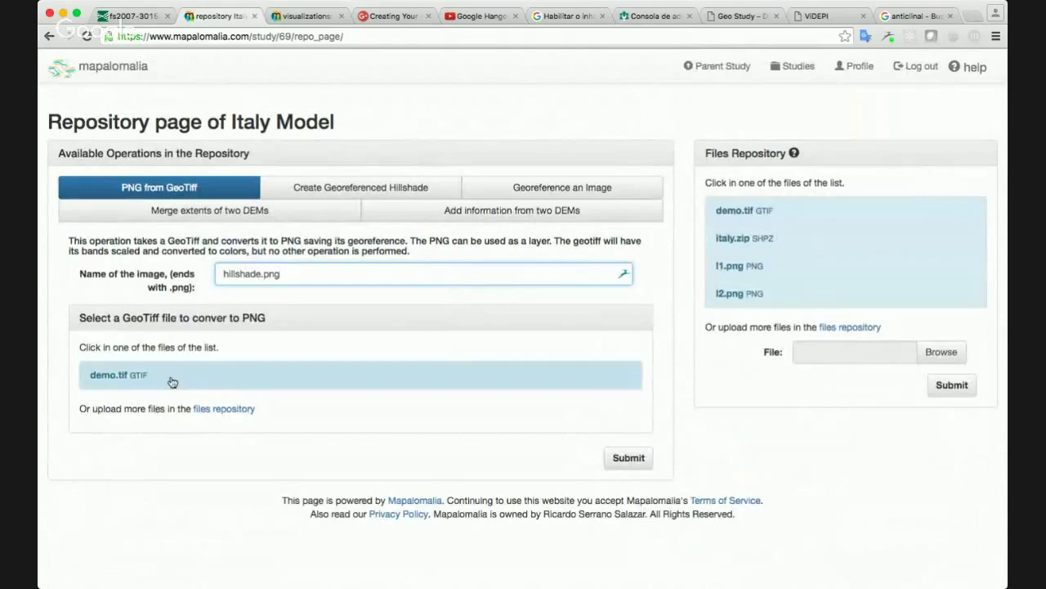
pyautogui.scroll(-6, 678, 376)
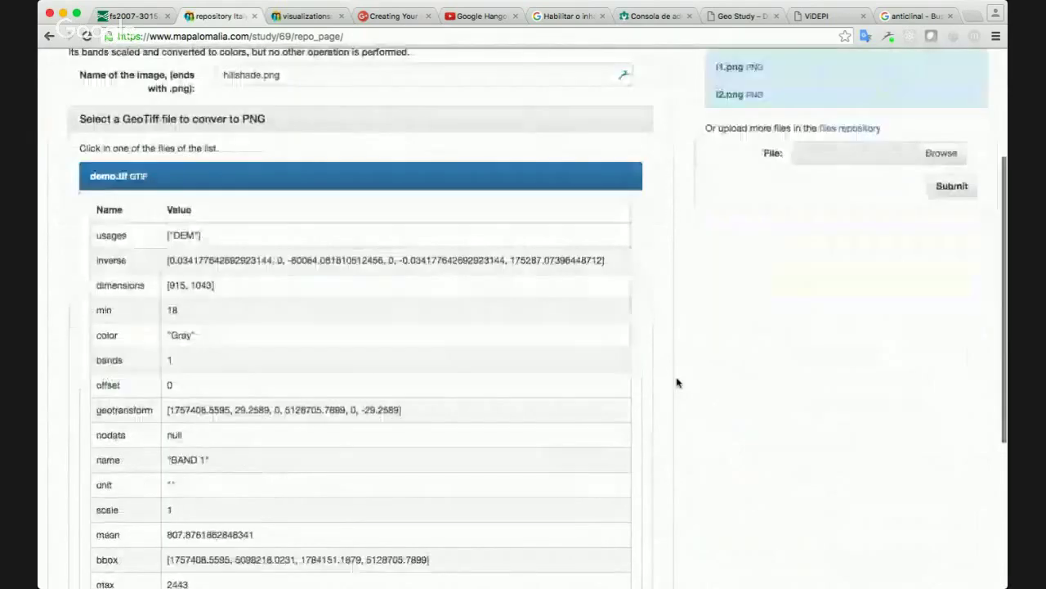
pyautogui.click(629, 524)
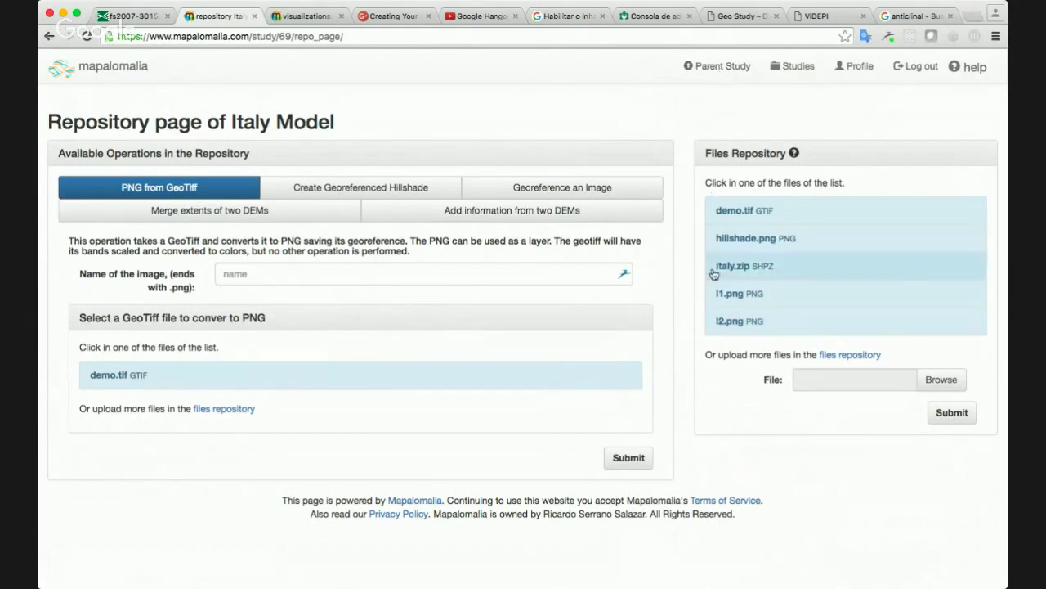
# Check the georeferenced property of l1.png and l2.png in the files repository
pyautogui.click(719, 298)
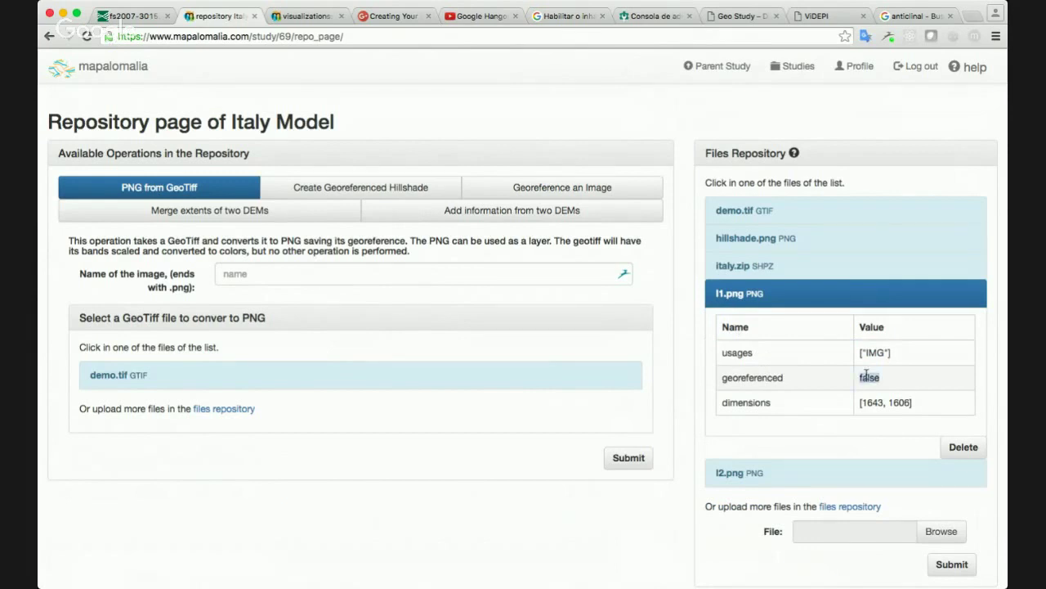
pyautogui.click(734, 473)
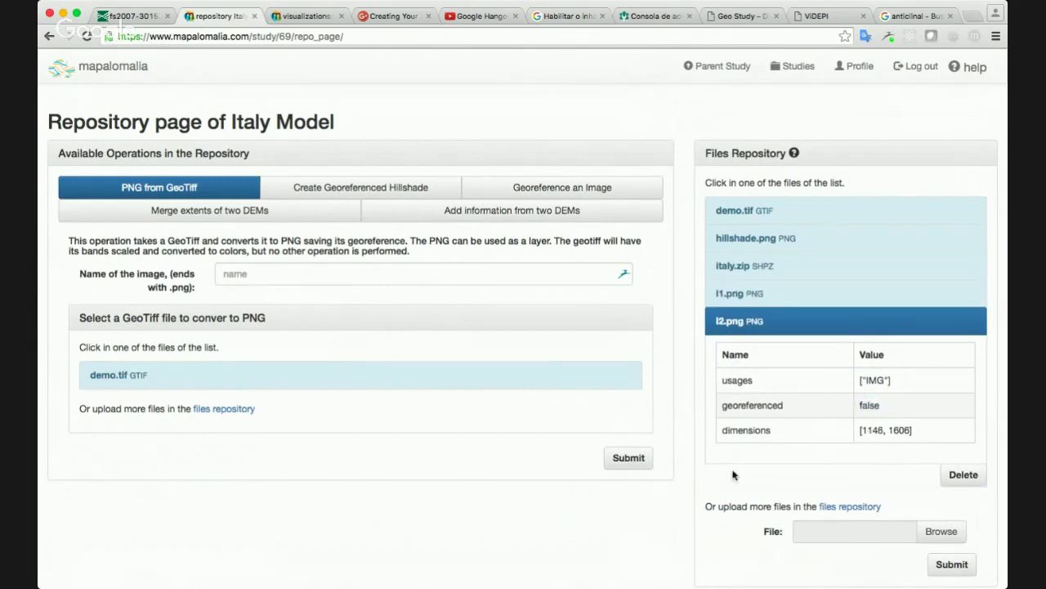
pyautogui.doubleClick(868, 405)
pyautogui.click(868, 406)
# Return to the parent study and open the base map's geology for editing
pyautogui.click(698, 64)
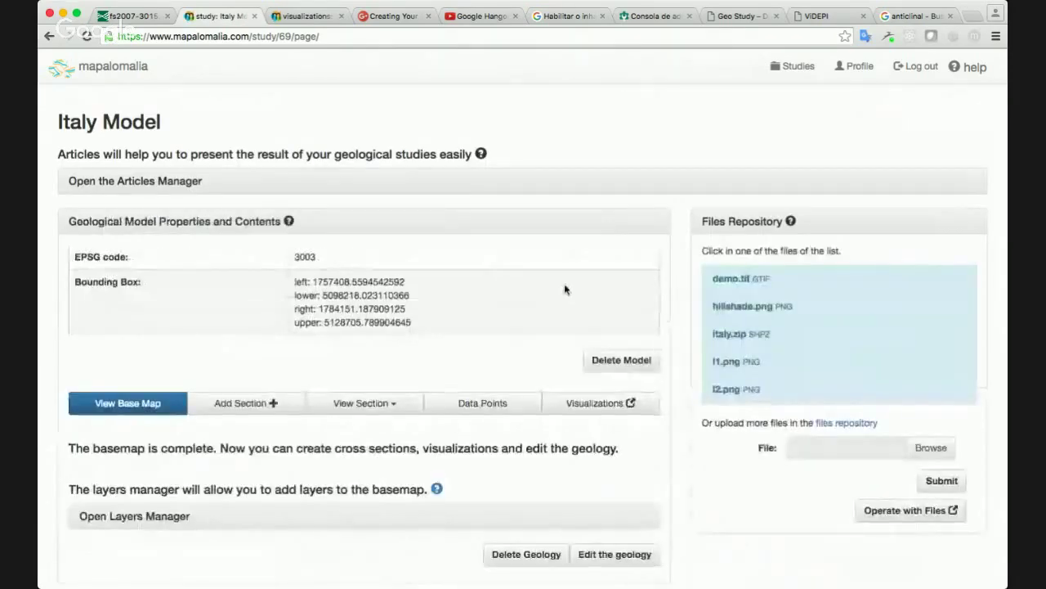
pyautogui.scroll(-2, 566, 295)
pyautogui.click(590, 491)
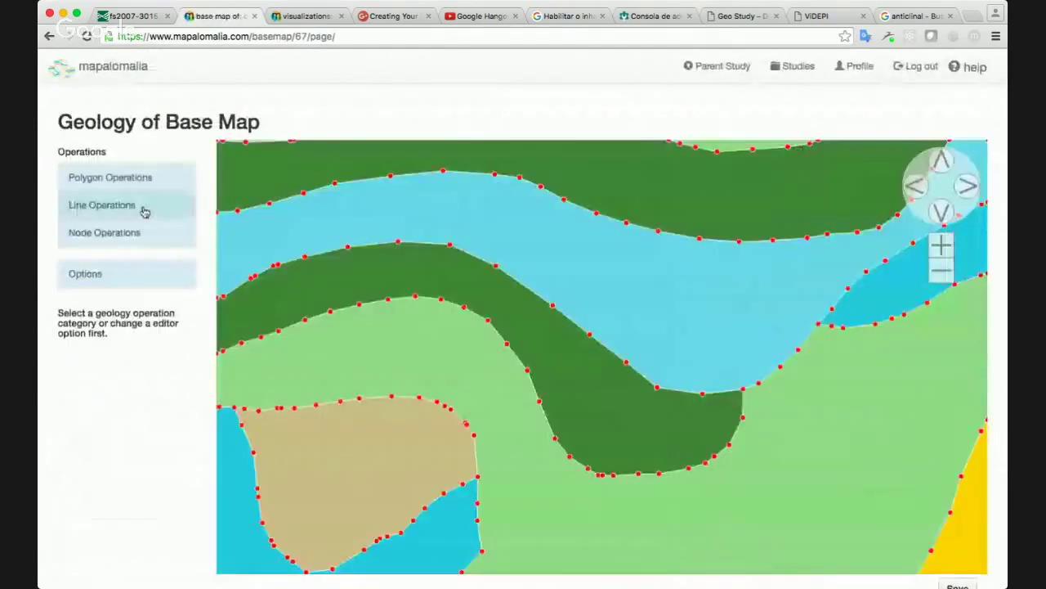
# Add hillshade.png as a new image layer of the base map in the Layers Manager
pyautogui.click(97, 278)
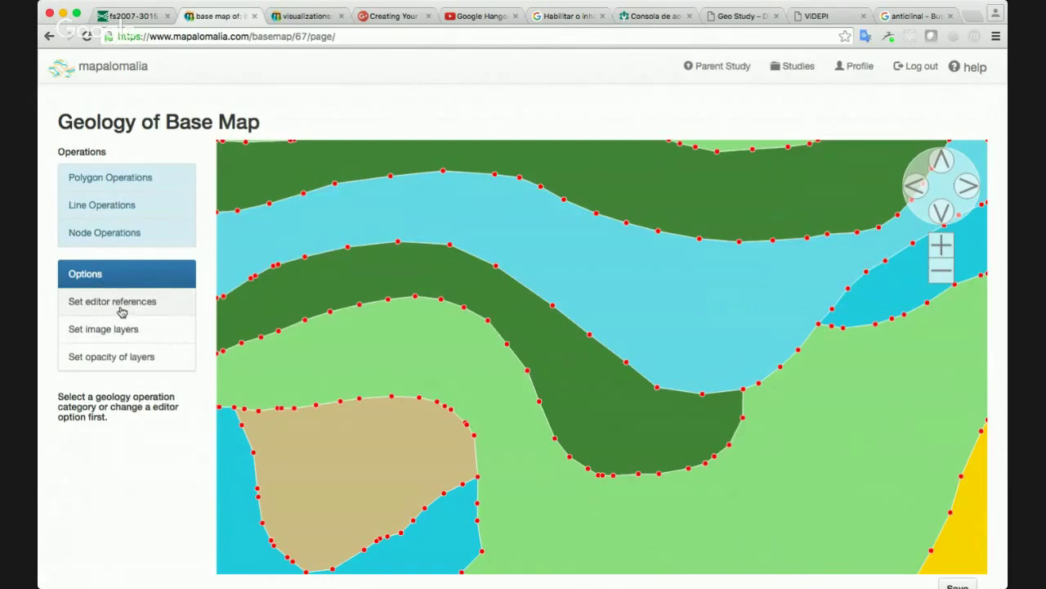
pyautogui.click(121, 334)
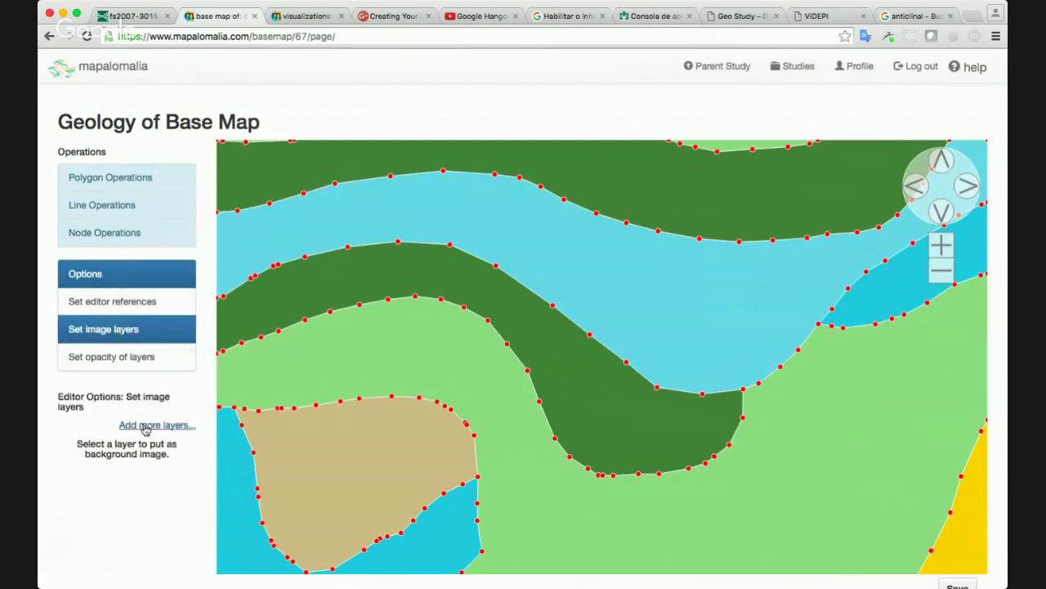
pyautogui.click(149, 428)
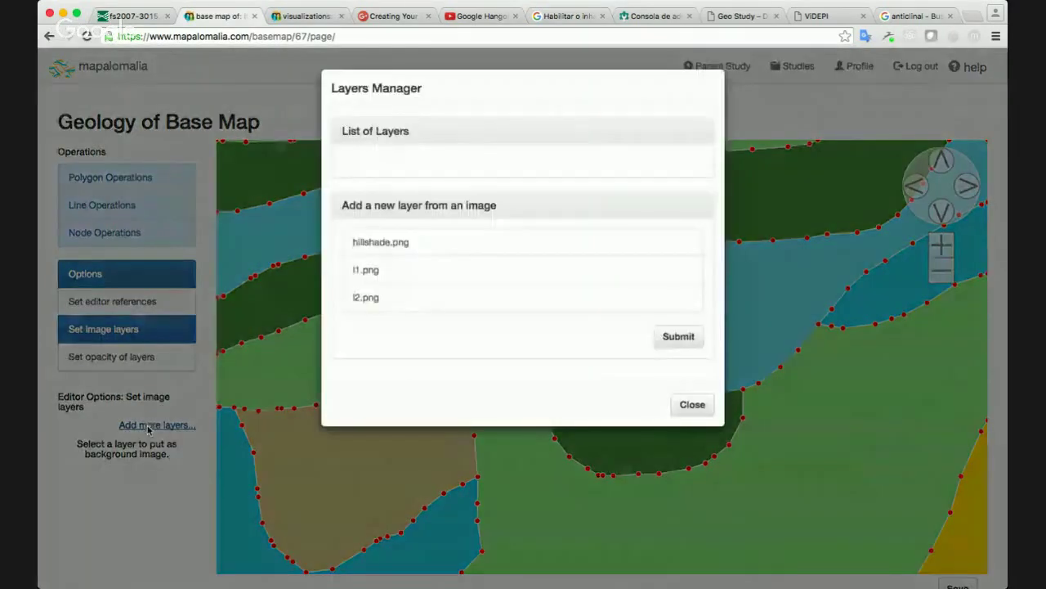
pyautogui.click(694, 405)
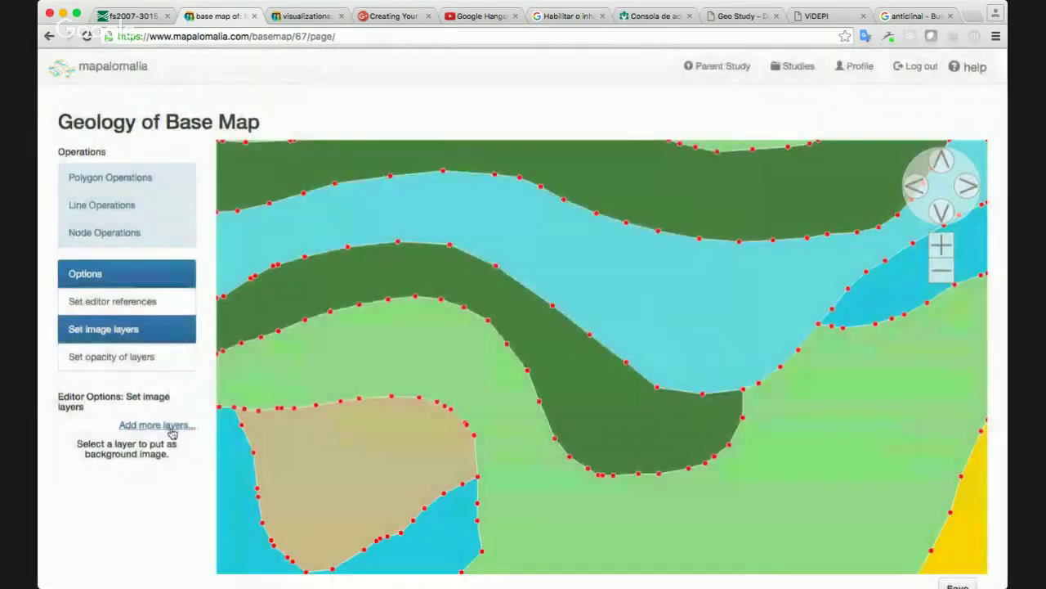
pyautogui.click(171, 430)
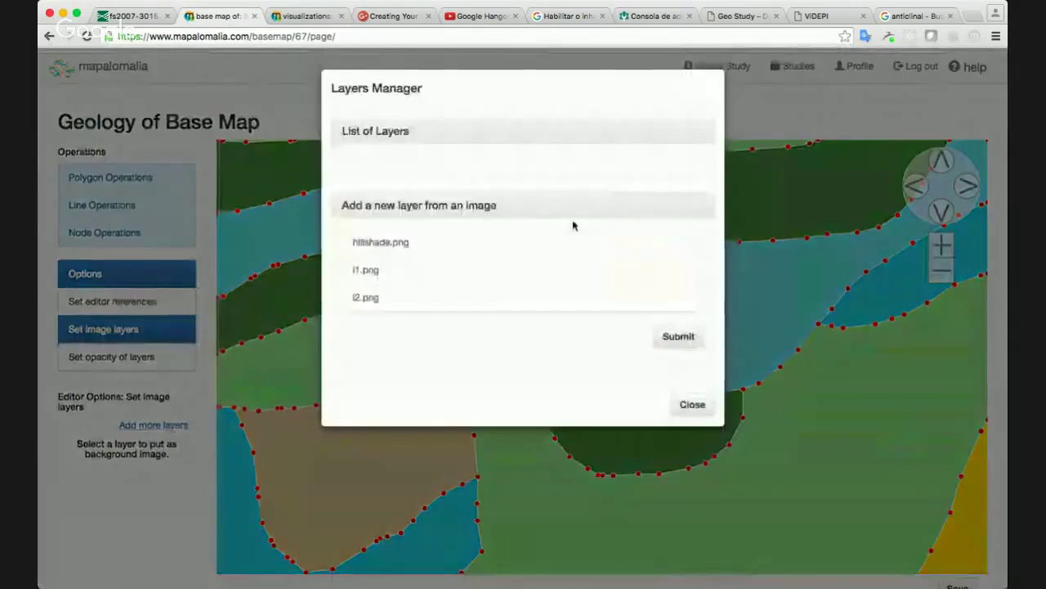
pyautogui.click(570, 239)
pyautogui.click(678, 336)
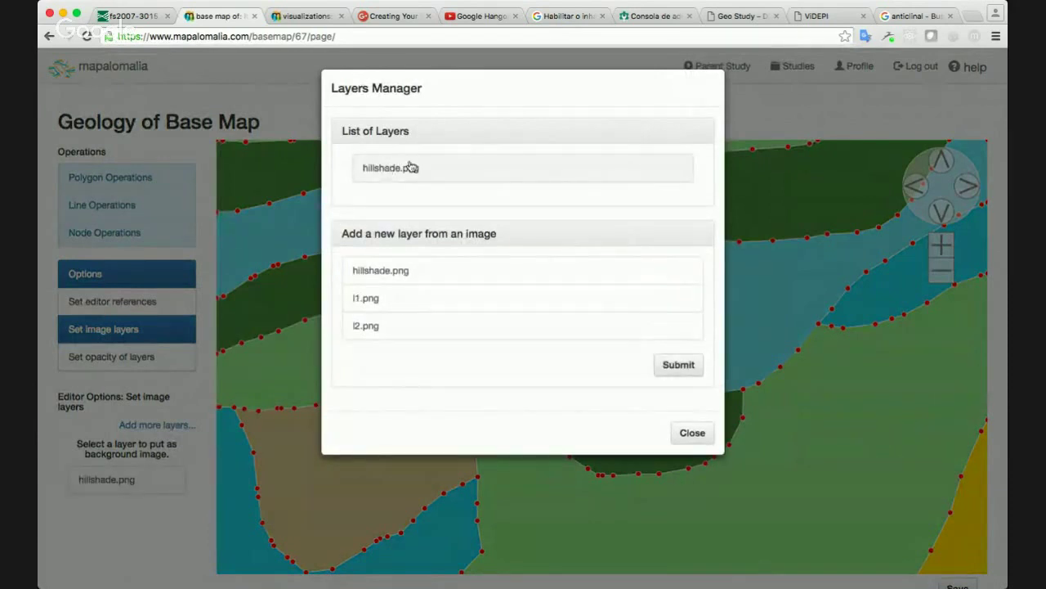
# Examine the hillshade.png layer's transformation and the other available images, then leave the Layers Manager
pyautogui.click(410, 167)
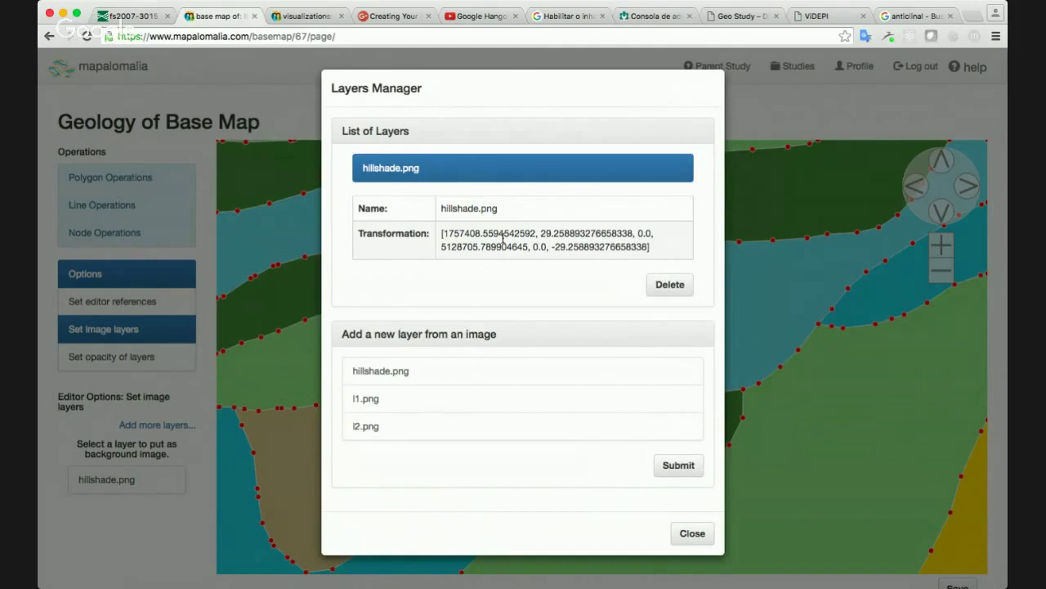
pyautogui.tripleClick(503, 239)
pyautogui.click(503, 239)
pyautogui.click(394, 404)
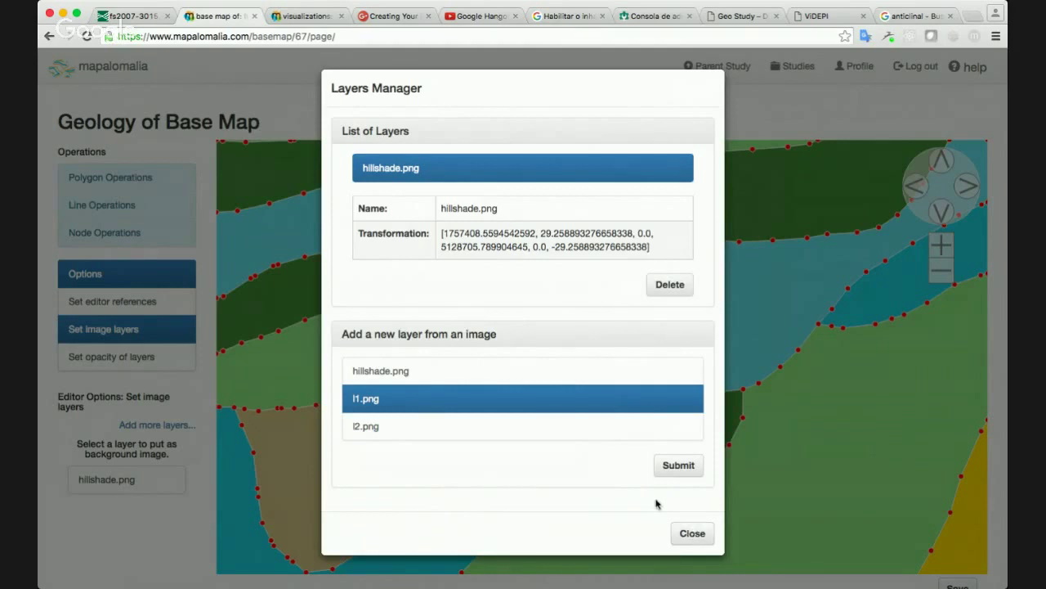
pyautogui.click(692, 535)
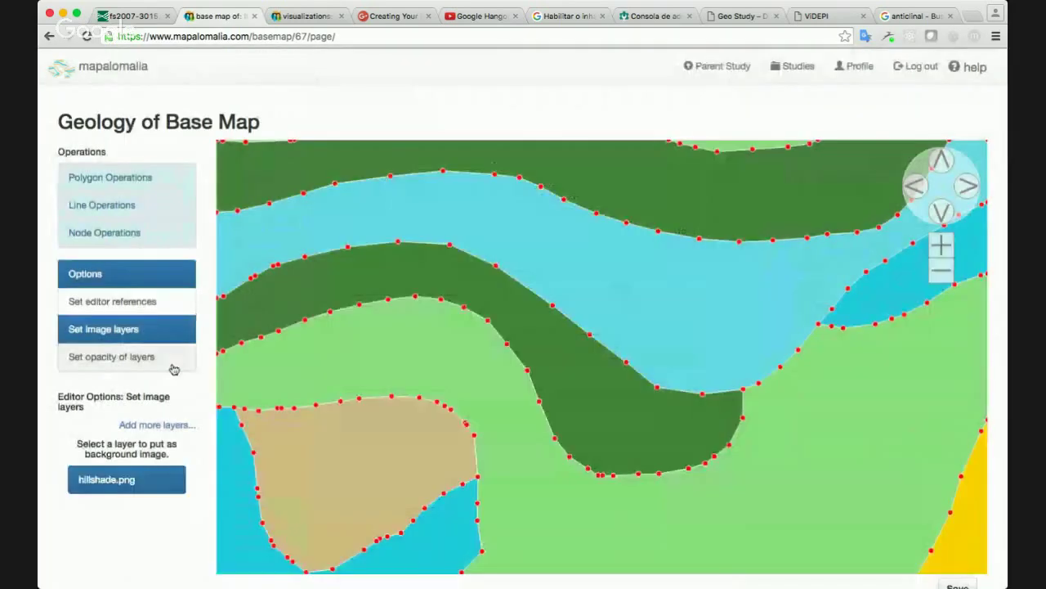
# Use hillshade.png as the background image and set the opacity of the Geology to Edit layer to 20
pyautogui.click(155, 360)
pyautogui.scroll(-1, 194, 397)
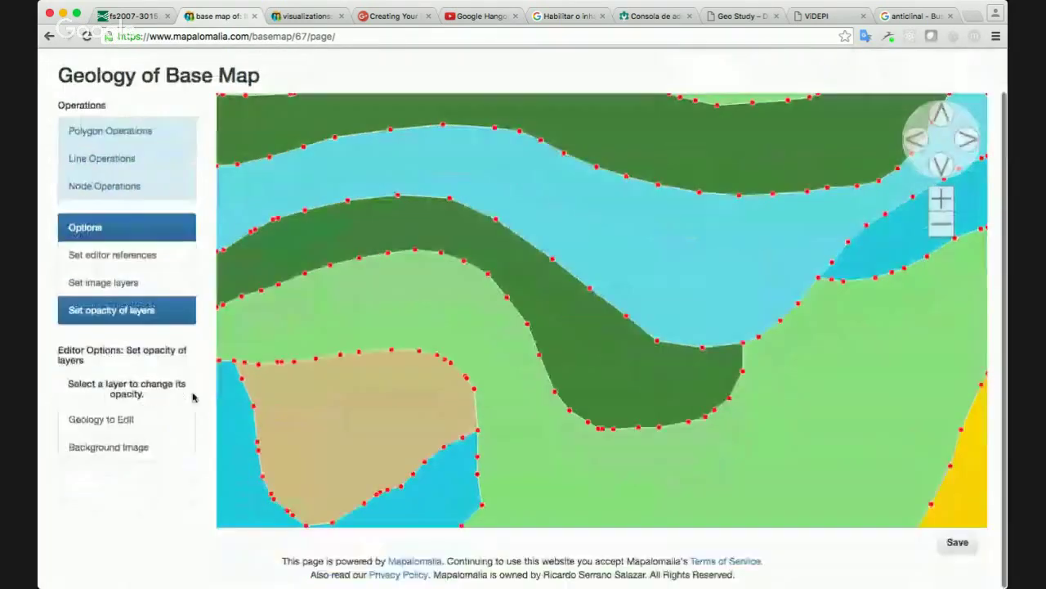
pyautogui.click(100, 418)
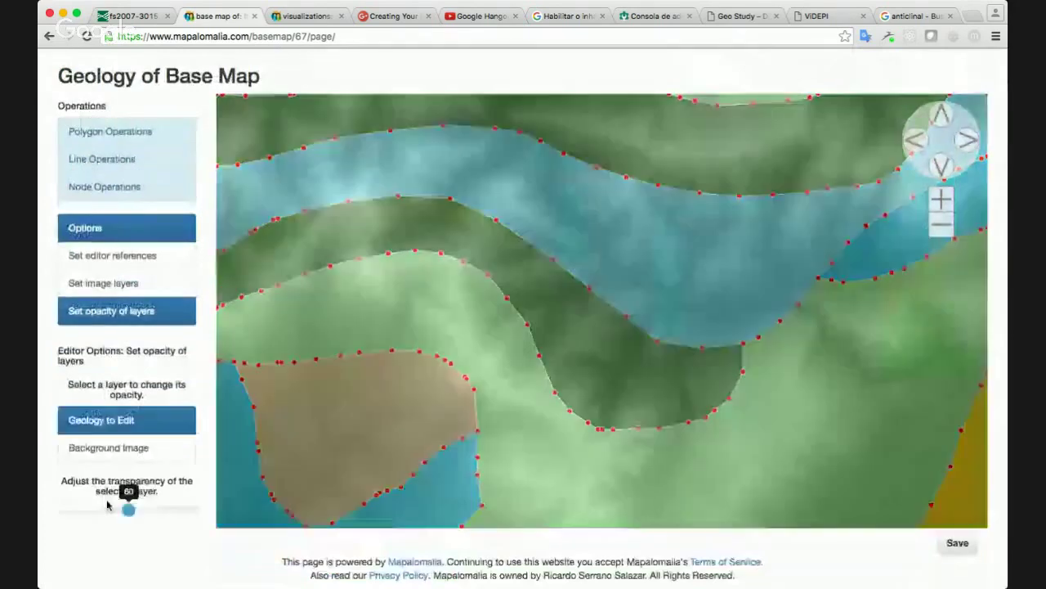
pyautogui.moveTo(107, 504); pyautogui.dragTo(87, 507)
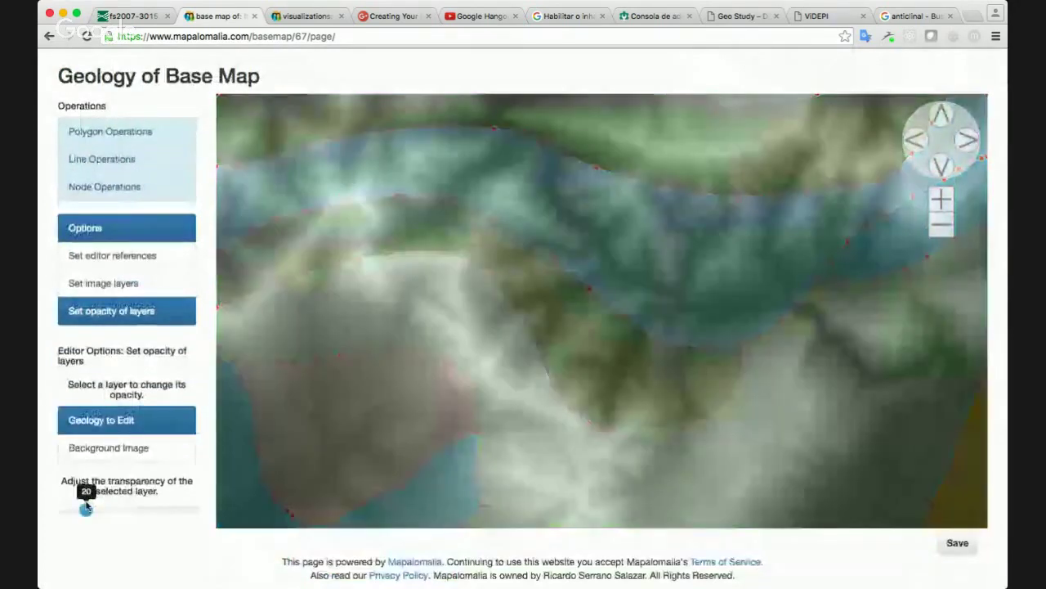
# Zoom out and pan across the base map to examine how the geological contacts follow the hillshade relief
pyautogui.click(936, 225)
pyautogui.click(935, 225)
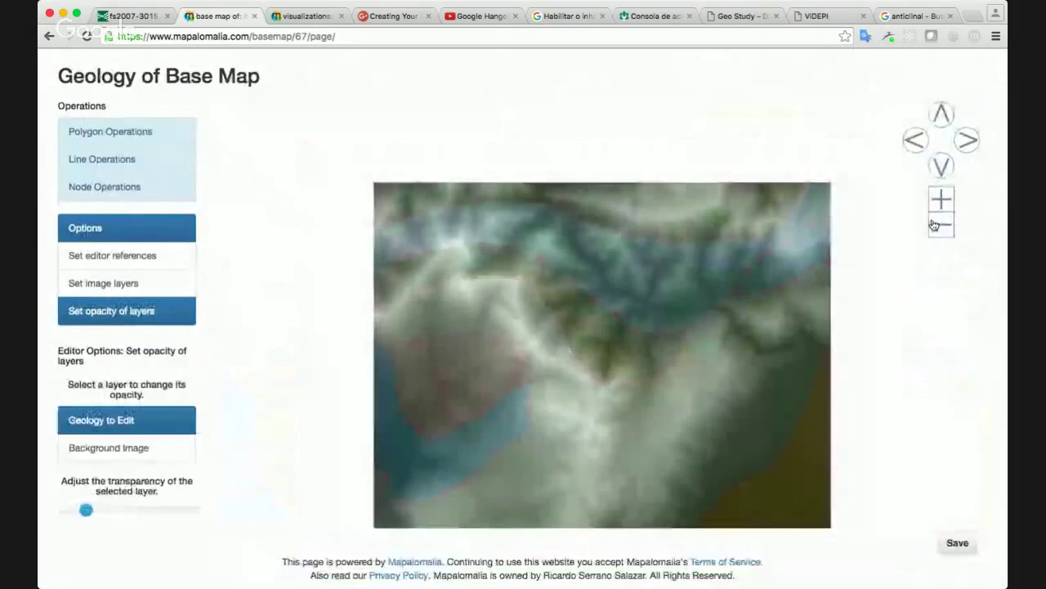
pyautogui.click(942, 166)
pyautogui.click(942, 166)
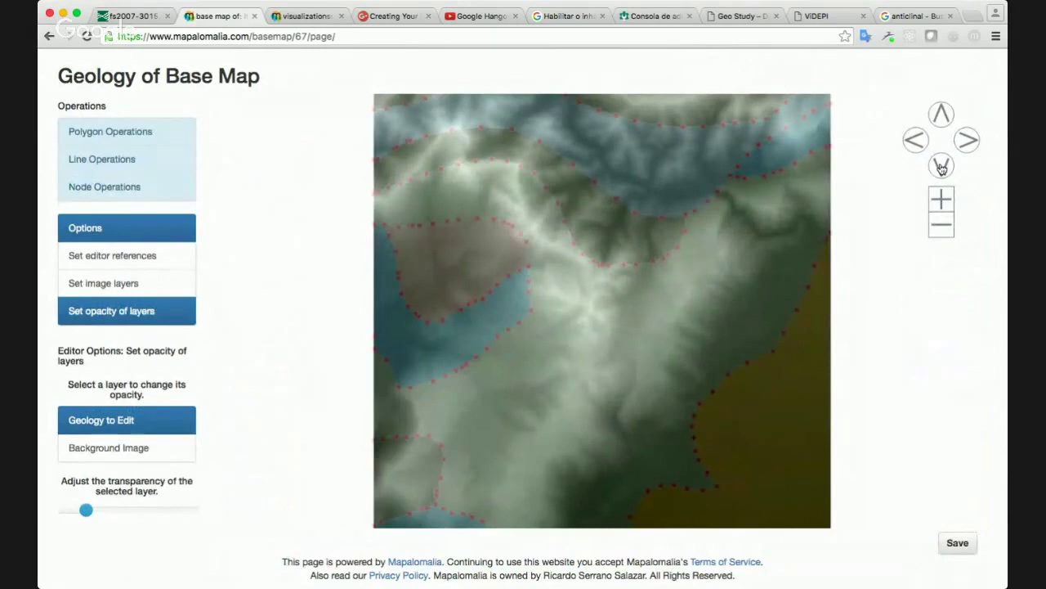
pyautogui.click(942, 166)
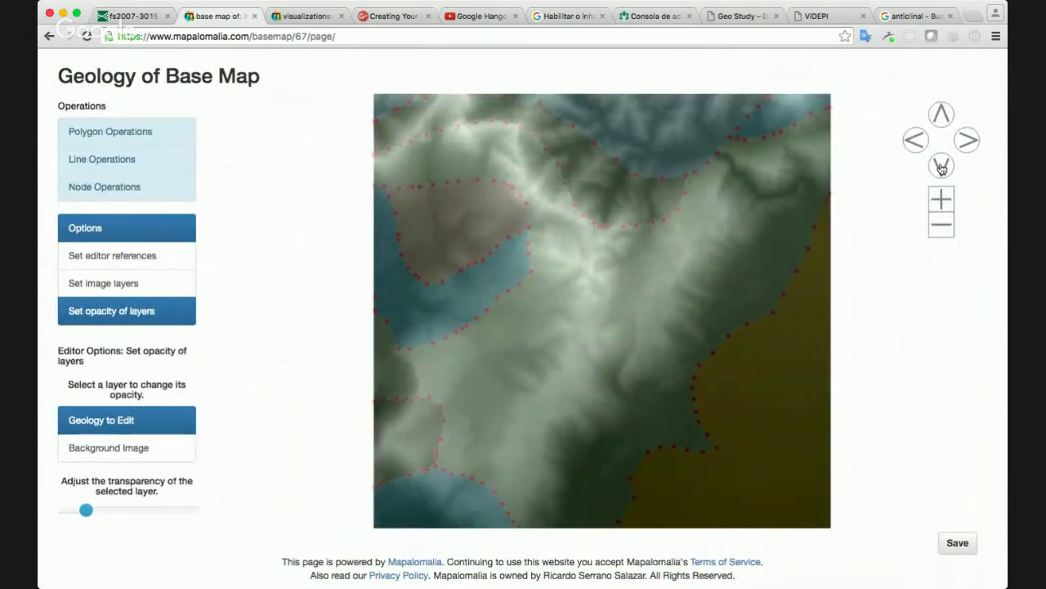
pyautogui.click(941, 114)
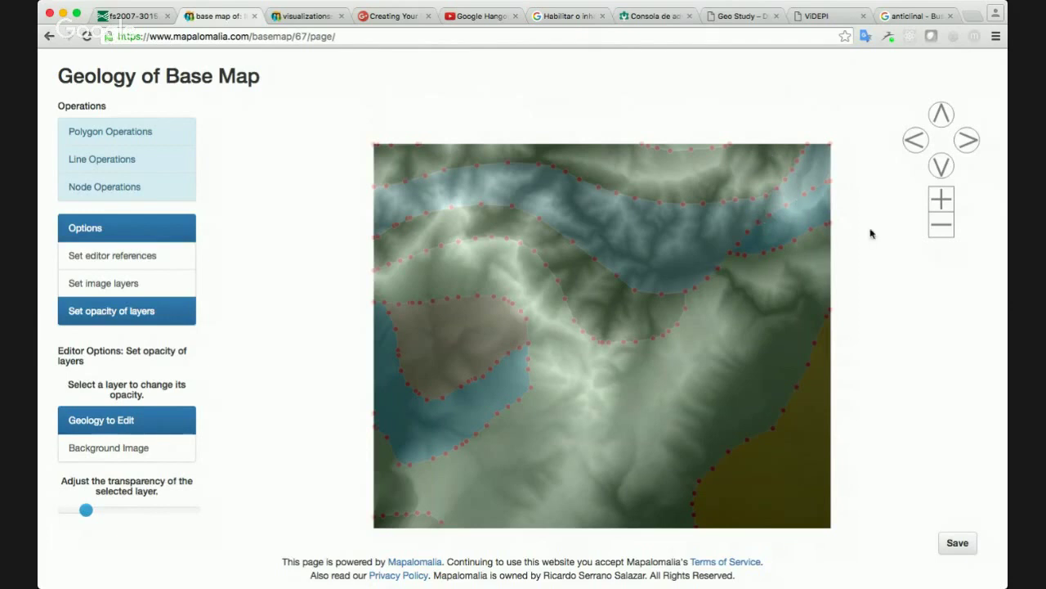
pyautogui.click(942, 167)
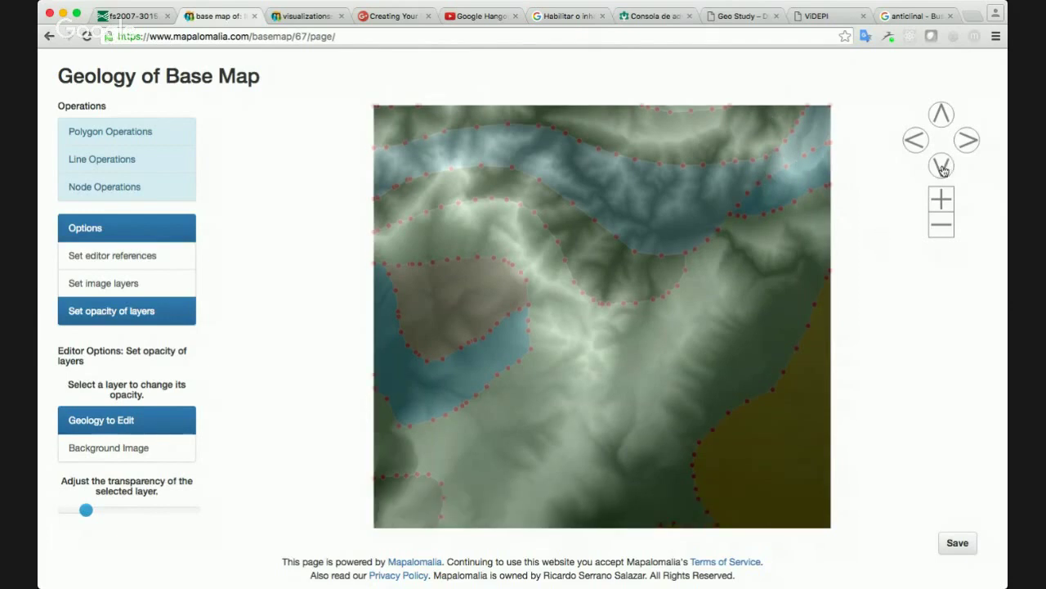
pyautogui.click(942, 117)
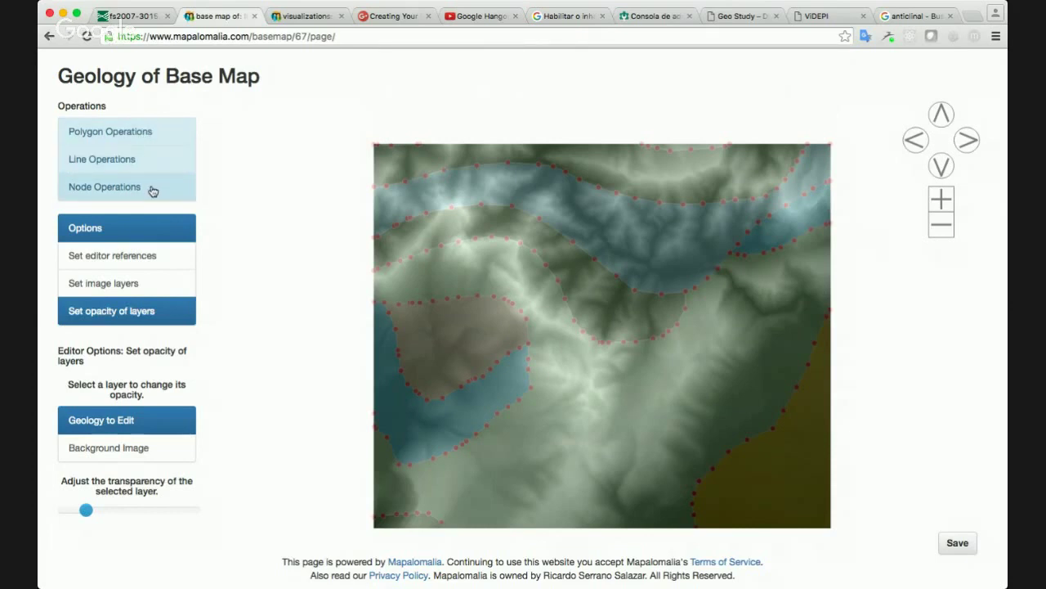
# Review the available polygon, line and node operations for editing the base map's geology
pyautogui.click(154, 131)
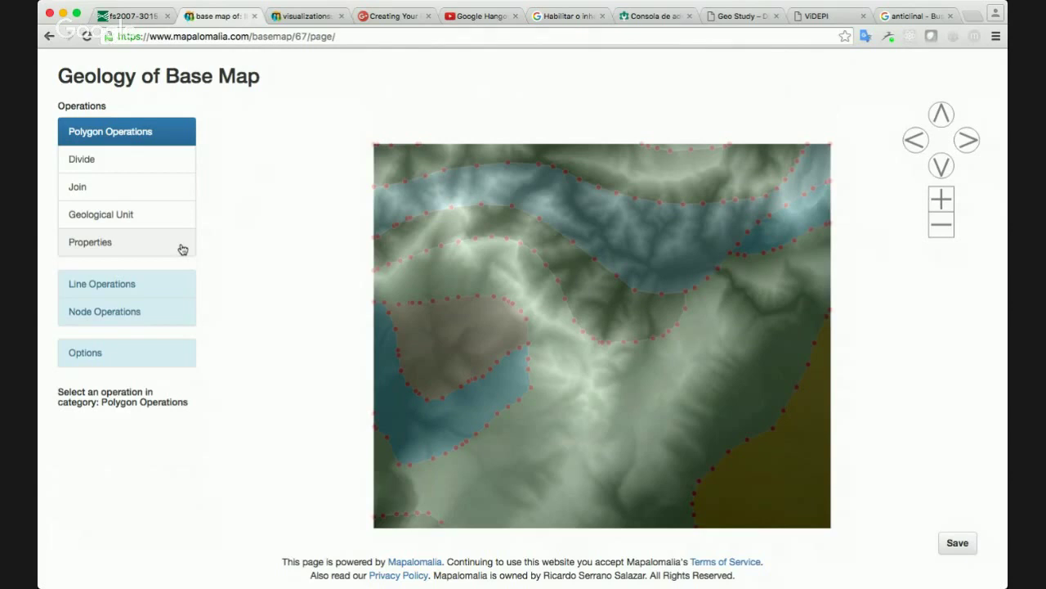
pyautogui.click(104, 284)
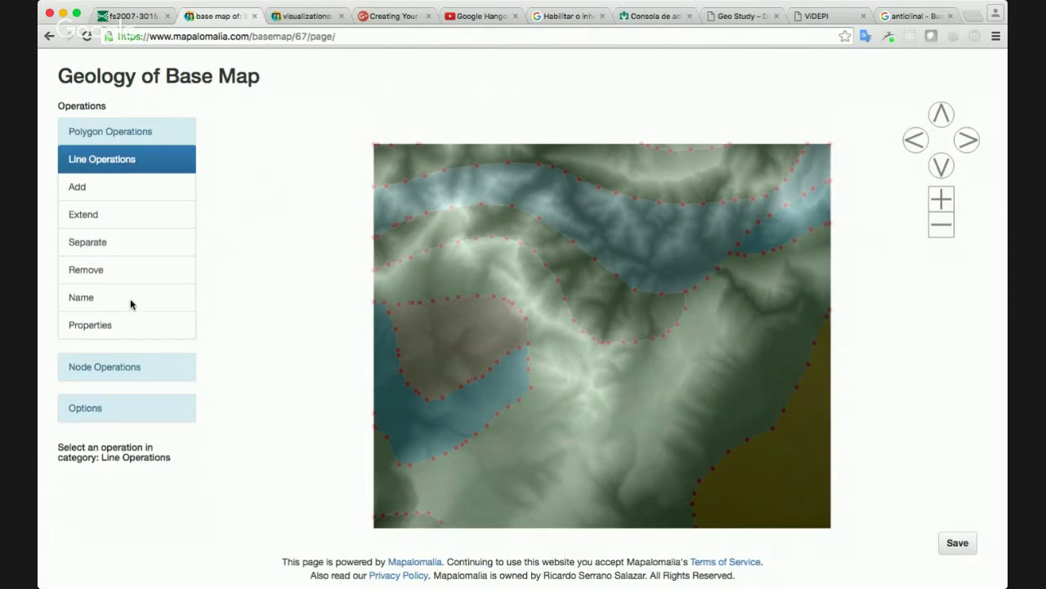
pyautogui.click(135, 199)
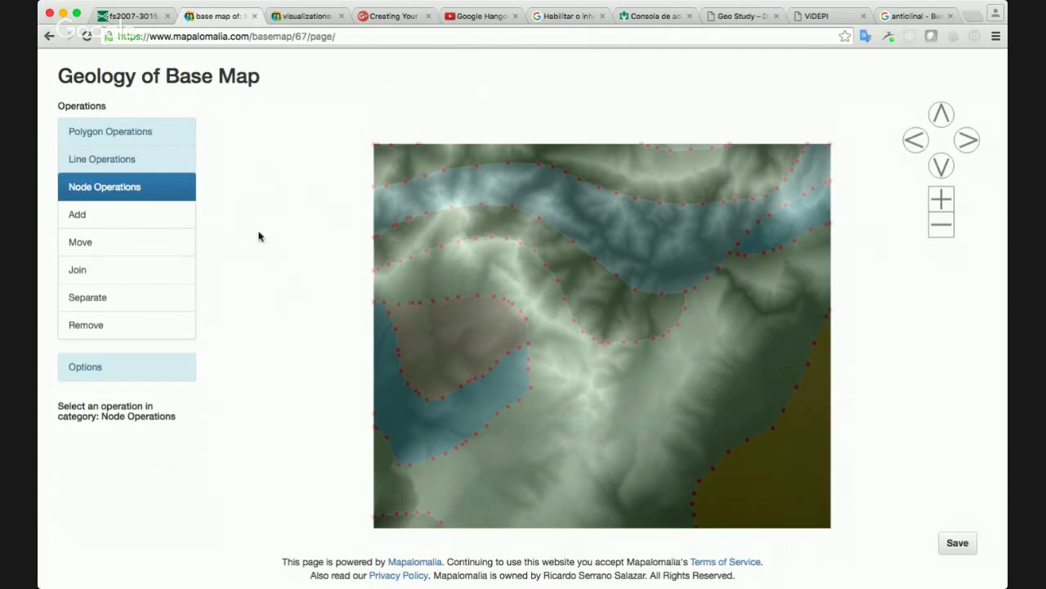
pyautogui.click(161, 133)
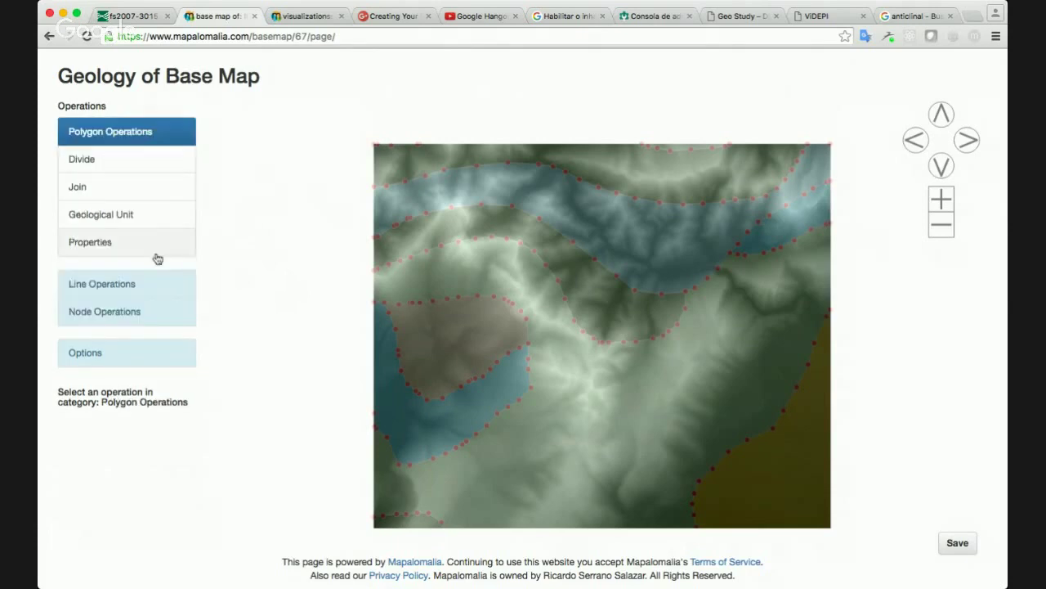
pyautogui.click(155, 281)
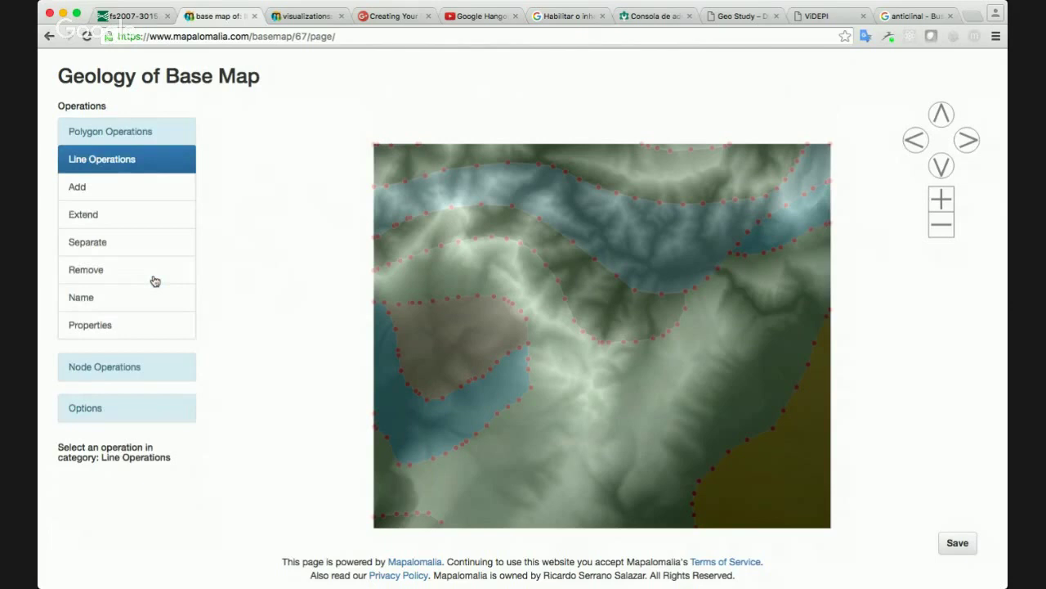
pyautogui.click(118, 371)
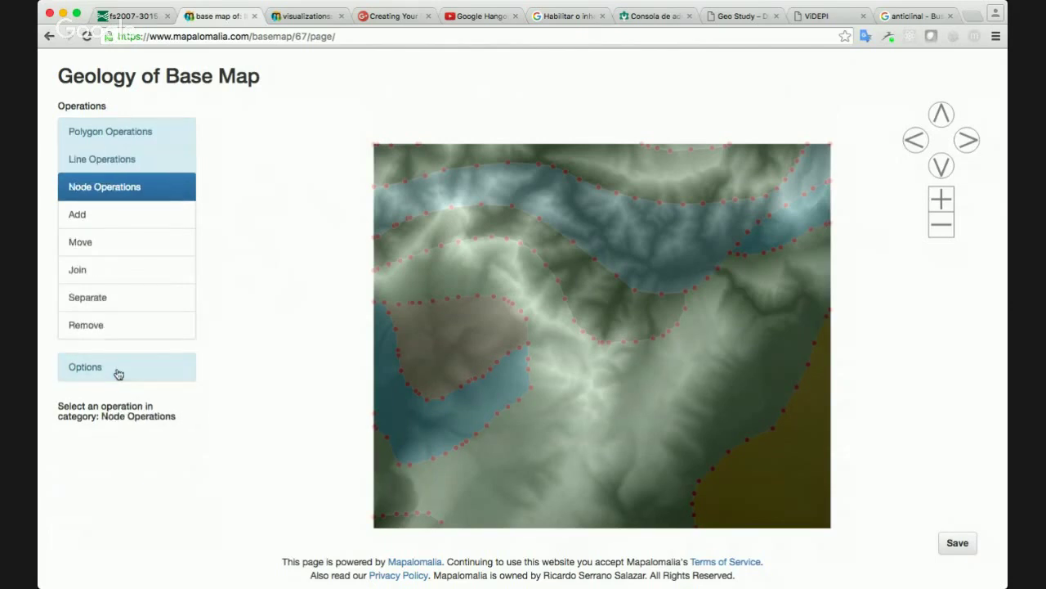
pyautogui.click(127, 190)
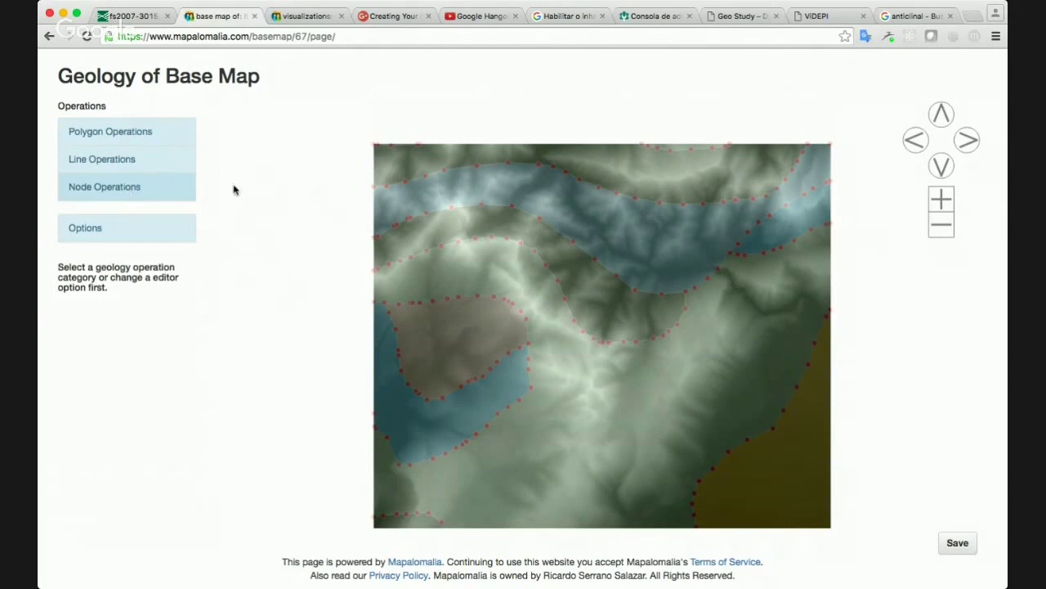
pyautogui.click(134, 134)
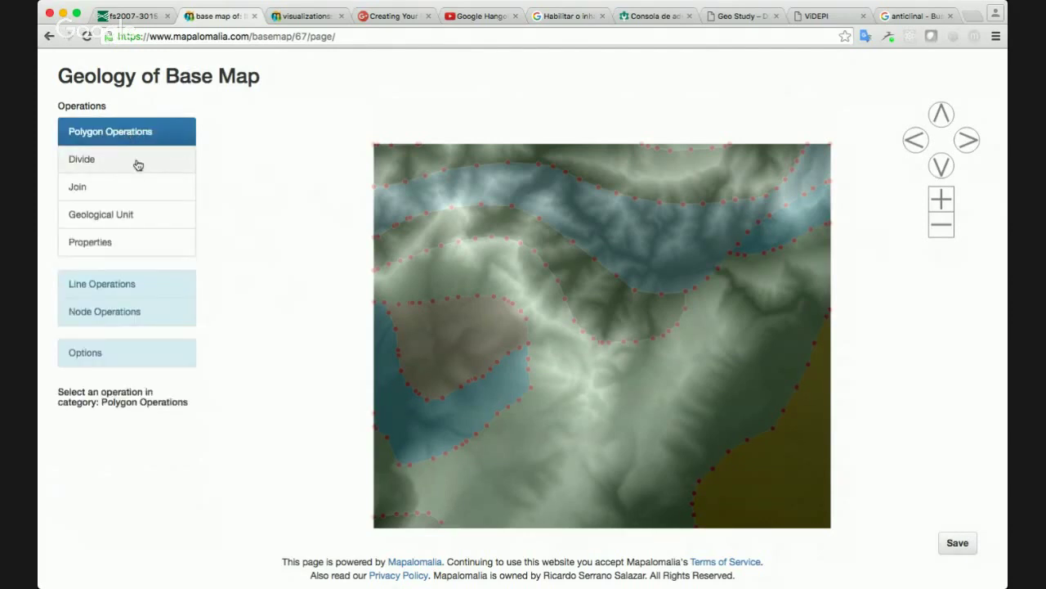
# Divide the green polygon north of the blue band along the hillshade ridge, from the band's northern contact to its eastern end
pyautogui.click(138, 165)
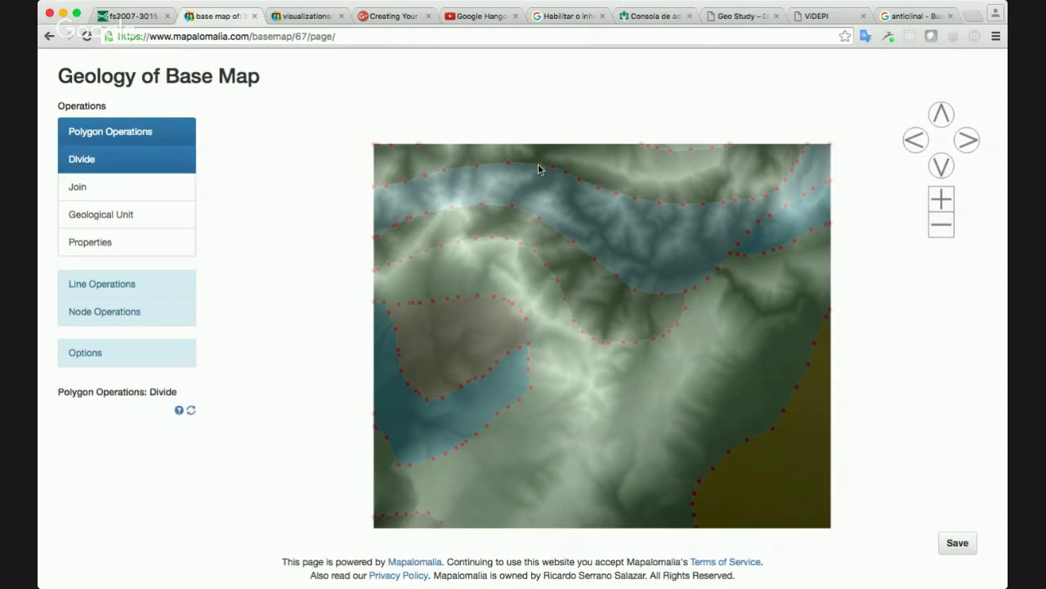
pyautogui.scroll(-1, 334, 282)
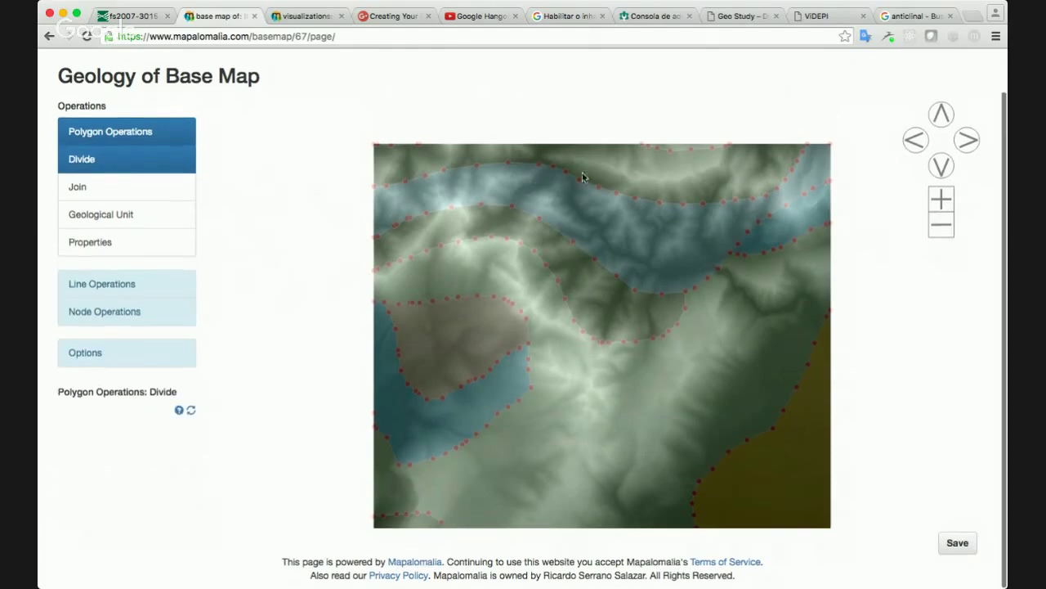
pyautogui.click(940, 198)
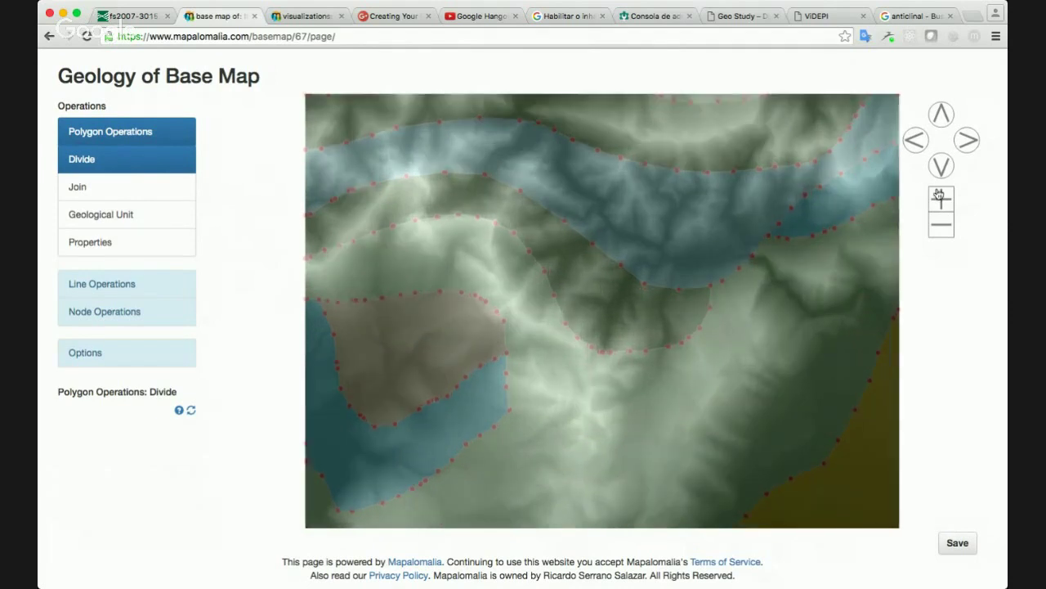
pyautogui.click(940, 197)
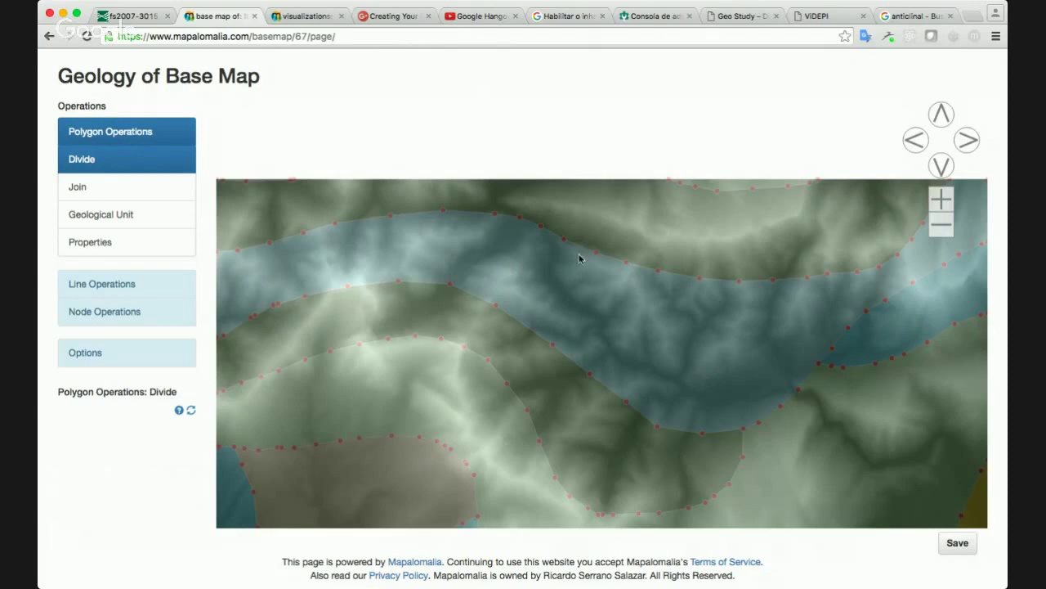
pyautogui.click(515, 202)
pyautogui.click(551, 205)
pyautogui.click(591, 214)
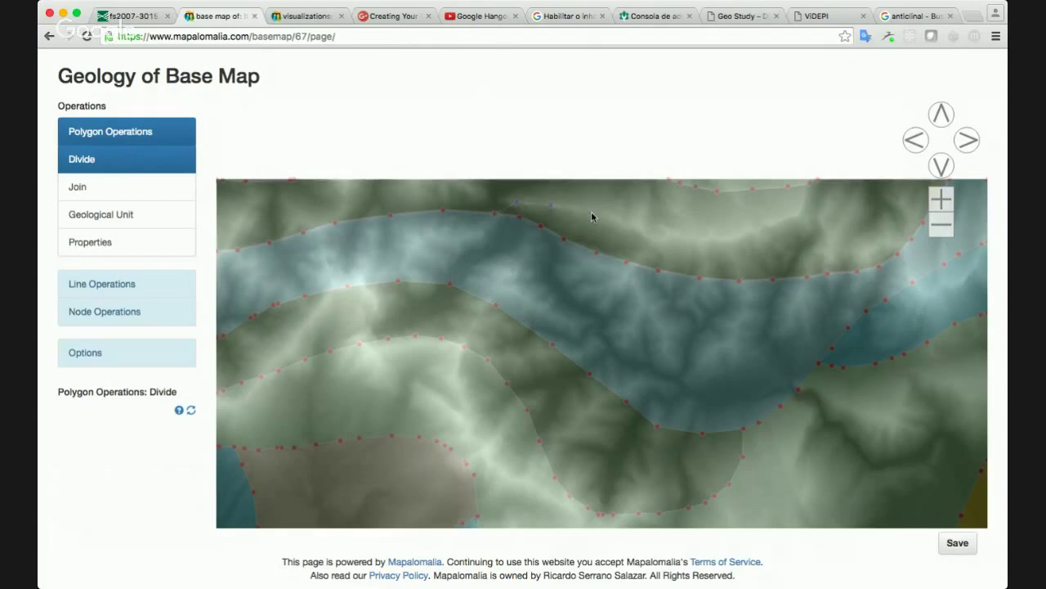
pyautogui.click(626, 222)
pyautogui.click(645, 231)
pyautogui.click(653, 241)
pyautogui.click(672, 236)
pyautogui.click(690, 240)
pyautogui.click(714, 239)
pyautogui.click(752, 233)
pyautogui.click(792, 217)
pyautogui.click(833, 221)
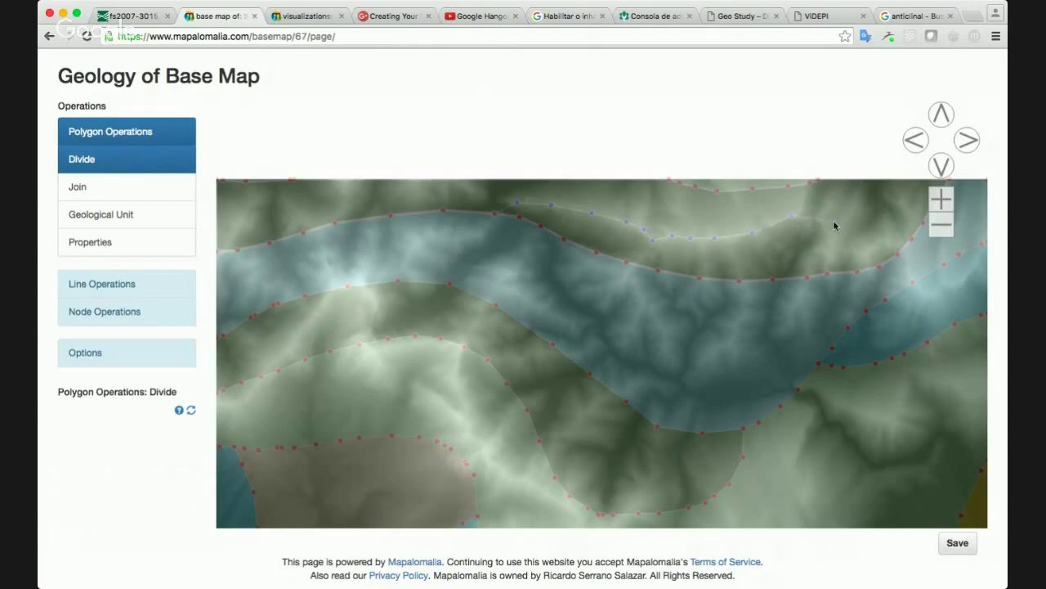
pyautogui.doubleClick(899, 254)
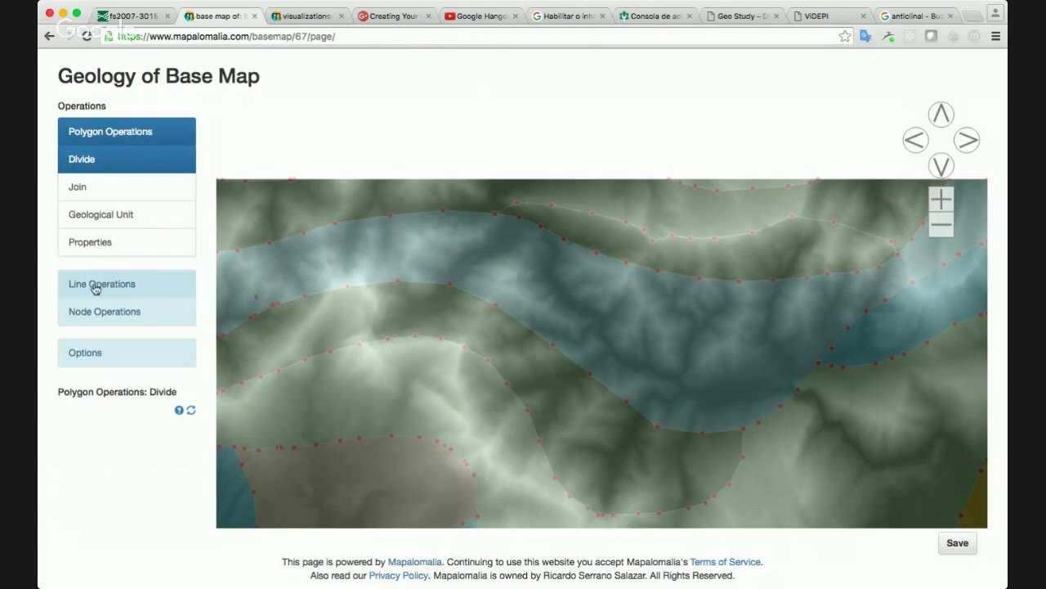
# Join the newly divided sliver to the adjacent blue band polygon and save the base map
pyautogui.click(119, 197)
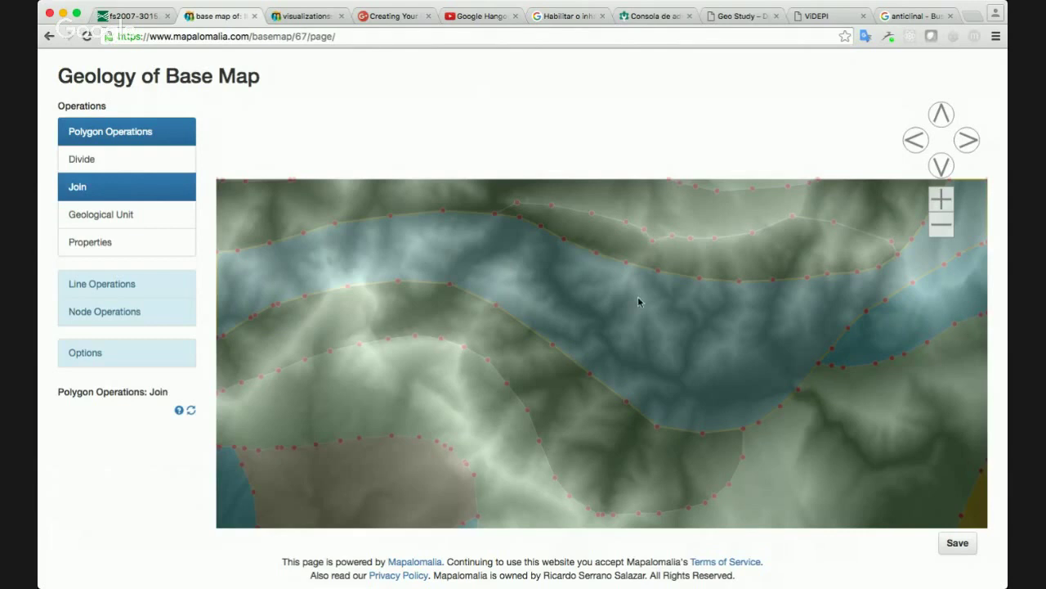
pyautogui.click(690, 259)
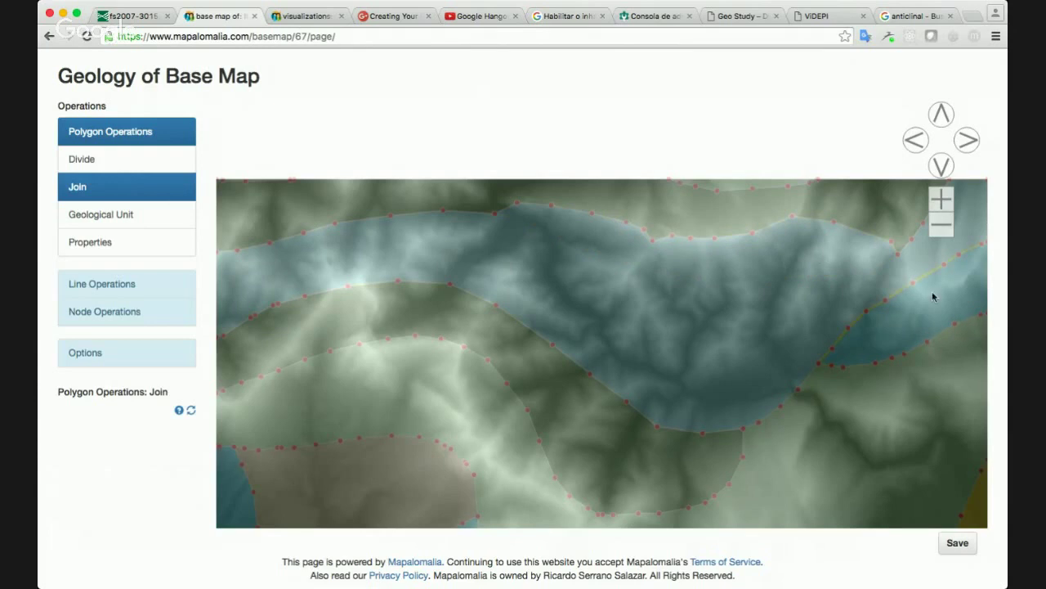
pyautogui.click(963, 539)
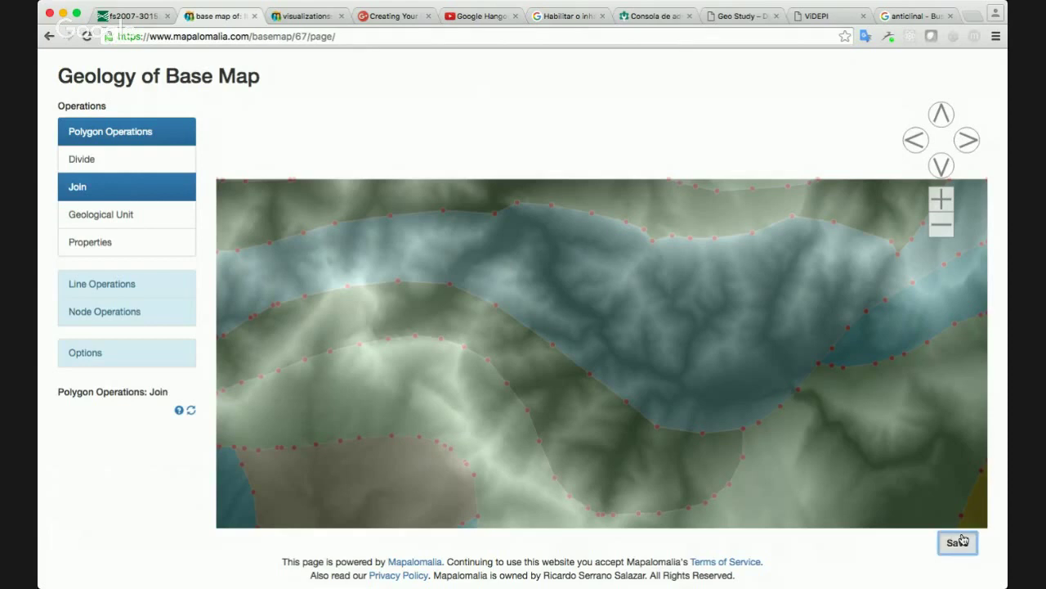
# Rotate the model in the Visualization of cross sections to examine the blue unit from above and from the side
pyautogui.click(301, 16)
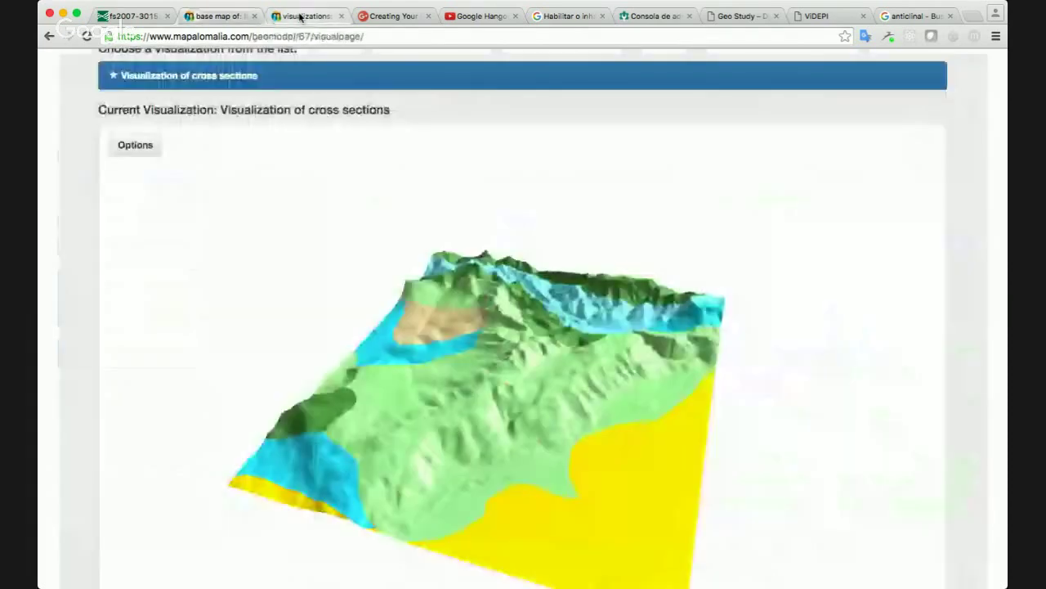
pyautogui.moveTo(207, 257); pyautogui.dragTo(222, 299)
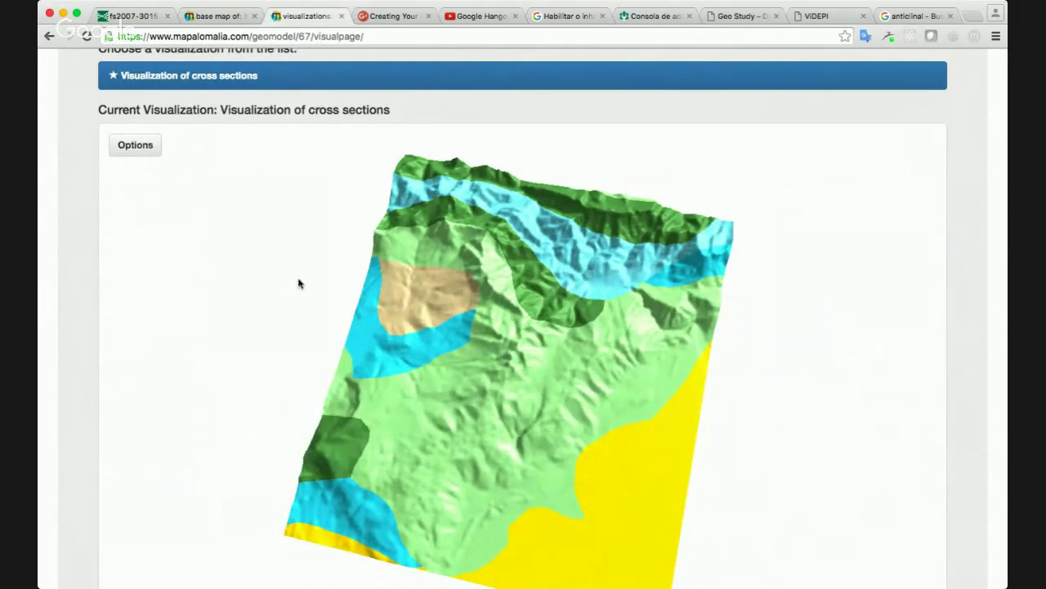
pyautogui.moveTo(299, 283); pyautogui.dragTo(359, 298)
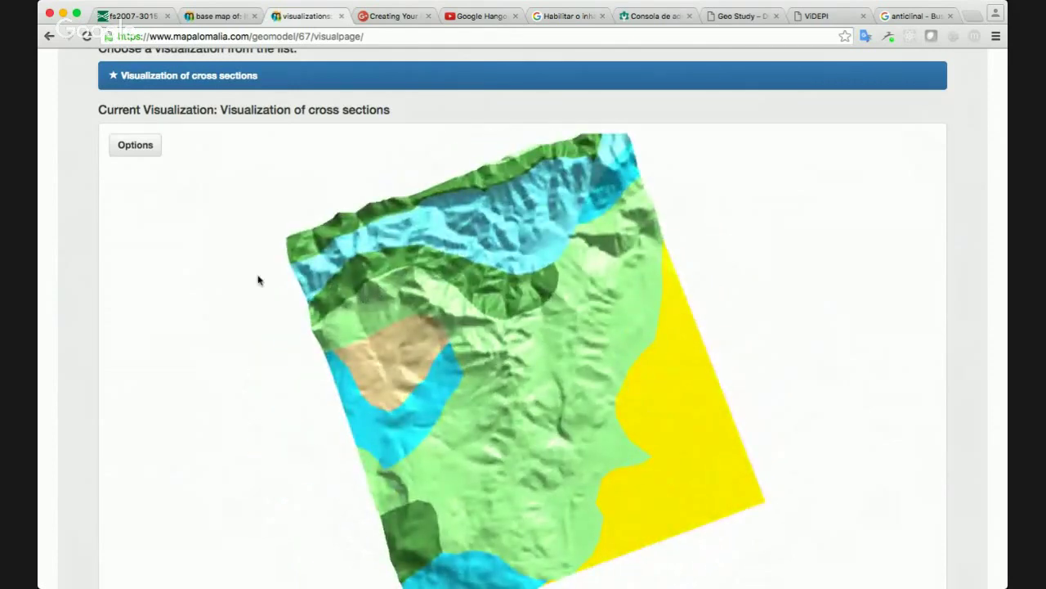
# In the base map, divide the eastern part of the blue polygon with a closed interior outline and lines reaching its contacts
pyautogui.click(218, 16)
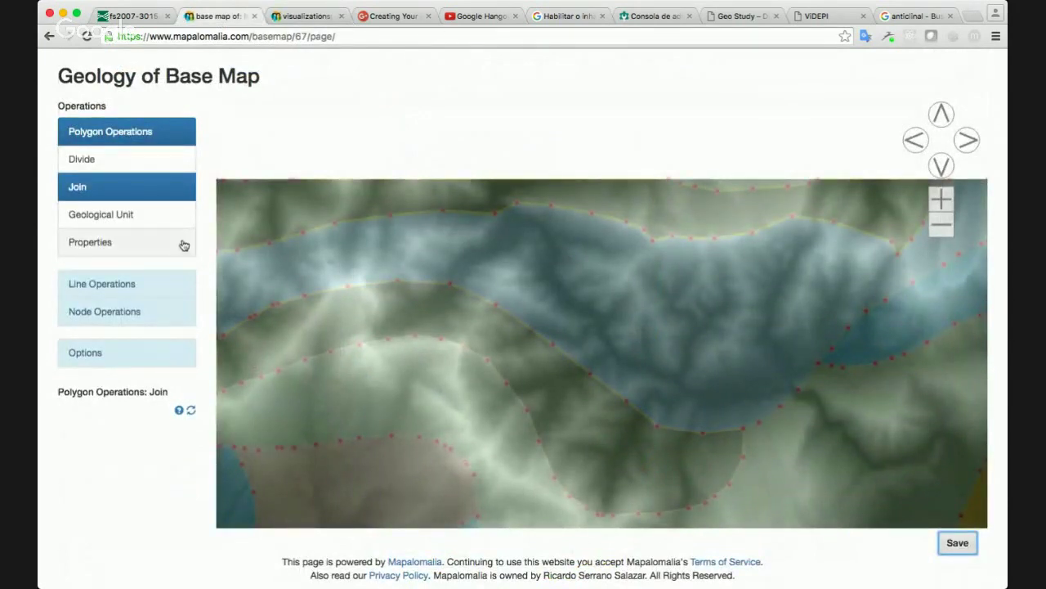
pyautogui.click(146, 166)
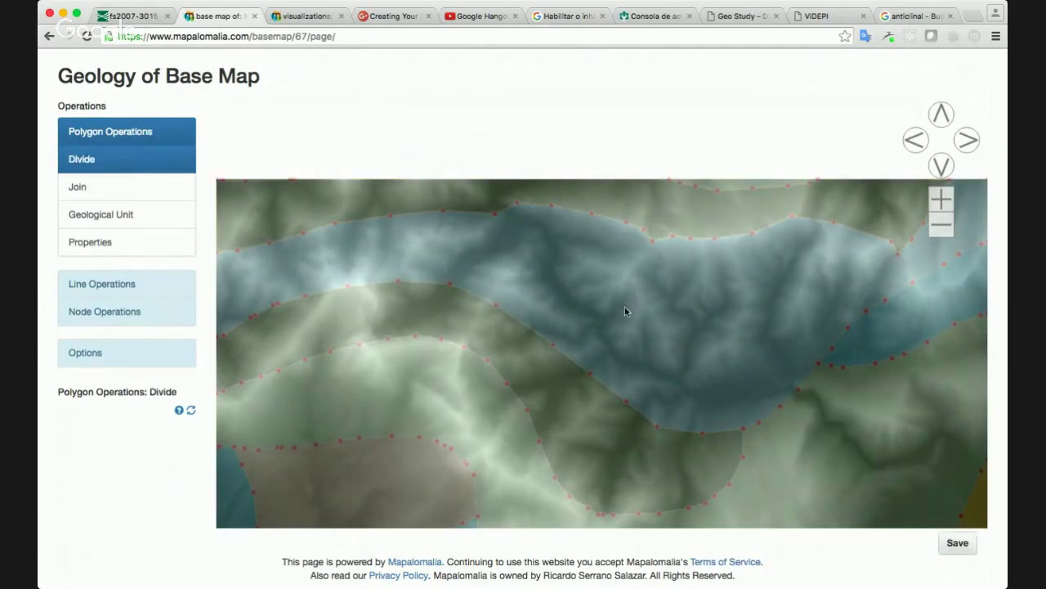
pyautogui.click(787, 307)
pyautogui.click(766, 351)
pyautogui.click(709, 370)
pyautogui.click(658, 339)
pyautogui.click(625, 309)
pyautogui.click(668, 274)
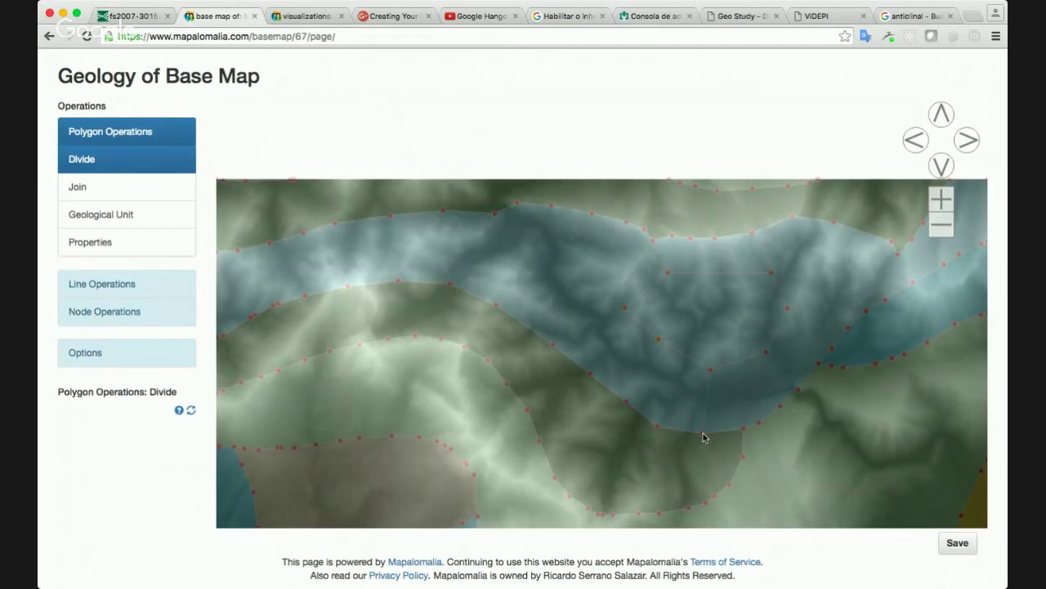
# Turn the 3D cross section visualization around to examine how the blue band lies within the relief
pyautogui.click(305, 23)
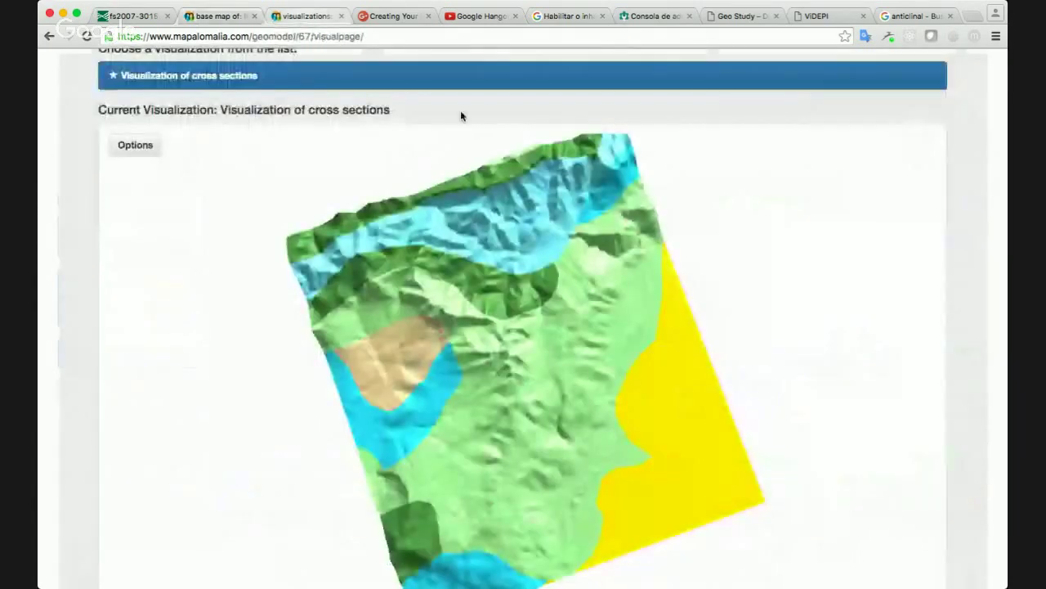
pyautogui.moveTo(214, 212); pyautogui.dragTo(288, 185)
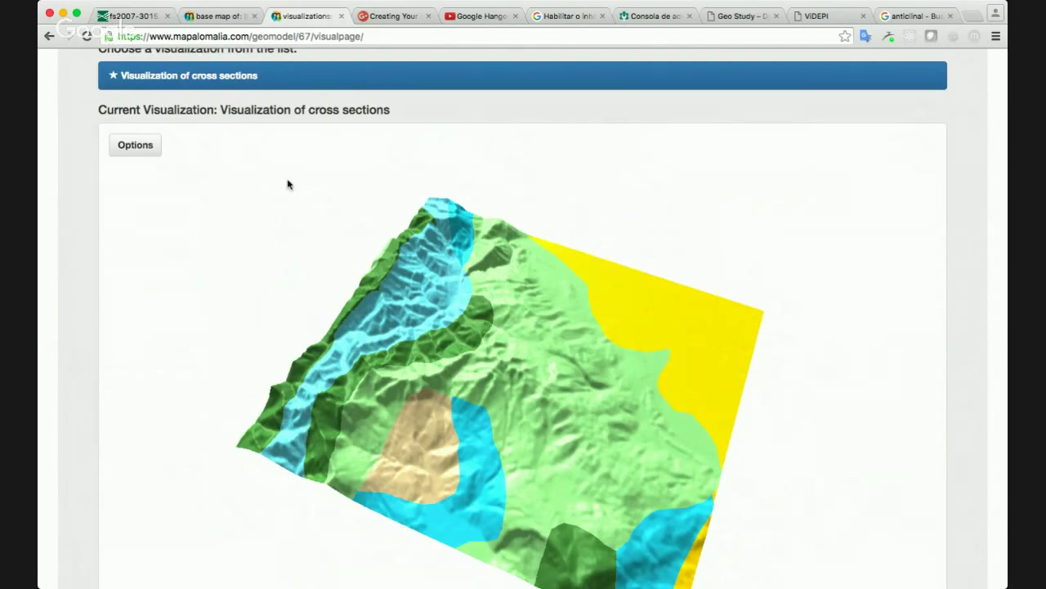
# In the base map, join the divided pieces back into the single blue polygon and save the map
pyautogui.click(207, 18)
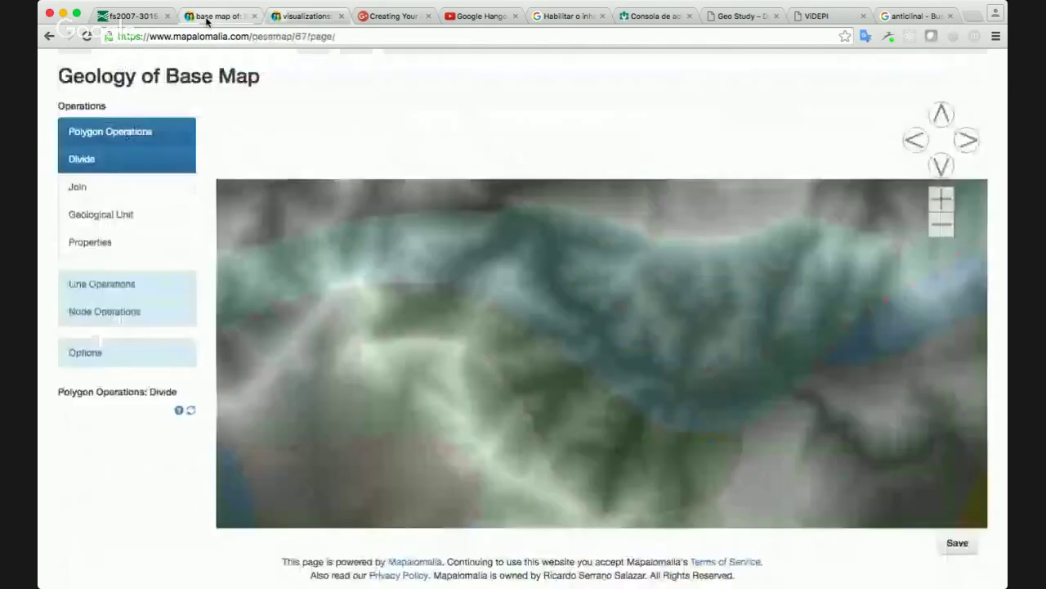
pyautogui.click(942, 113)
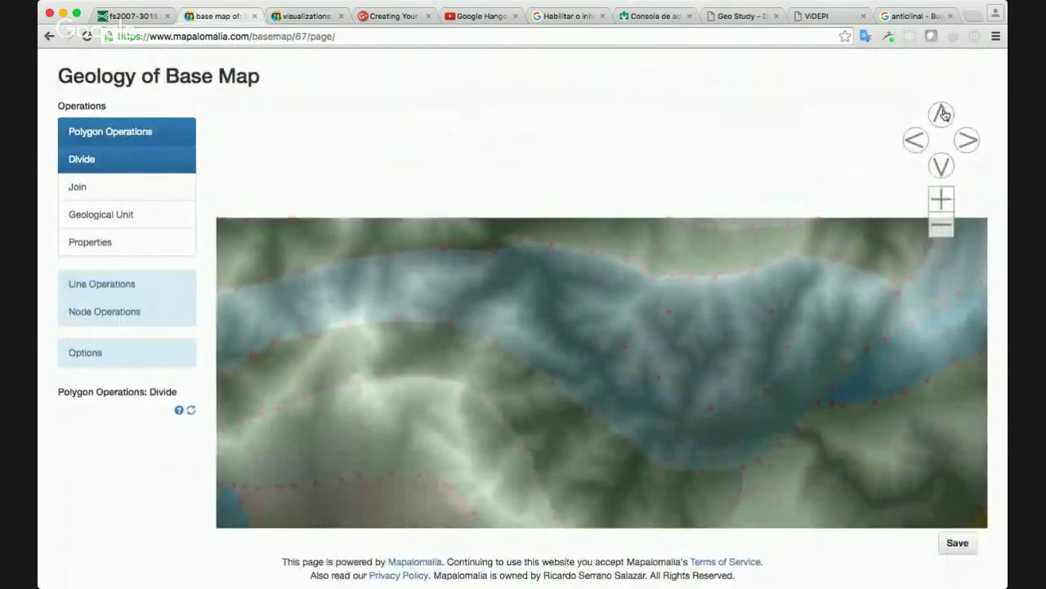
pyautogui.click(143, 193)
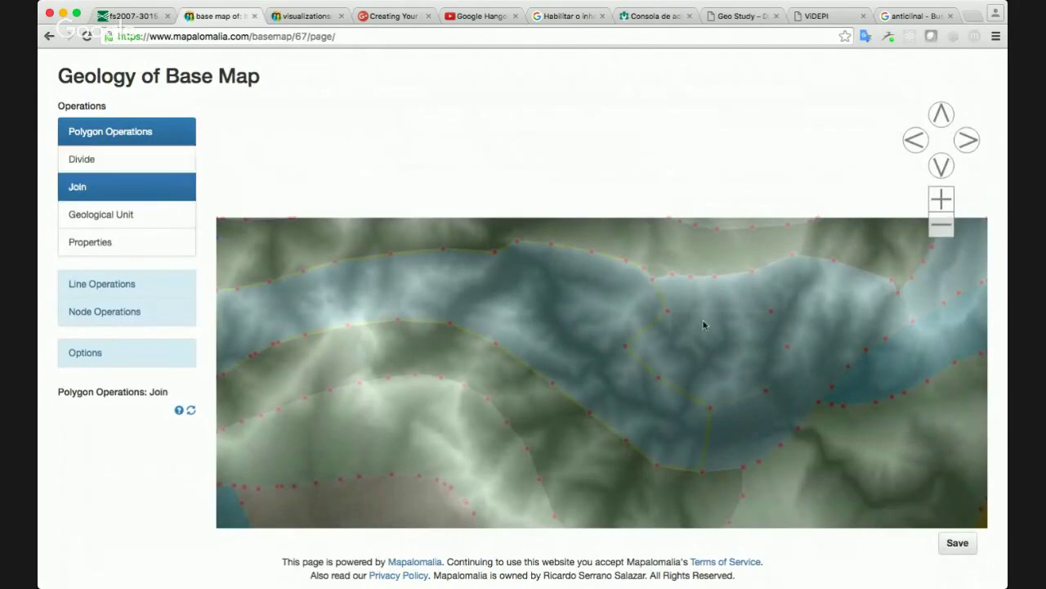
pyautogui.click(649, 325)
pyautogui.click(844, 291)
pyautogui.scroll(-2, 994, 250)
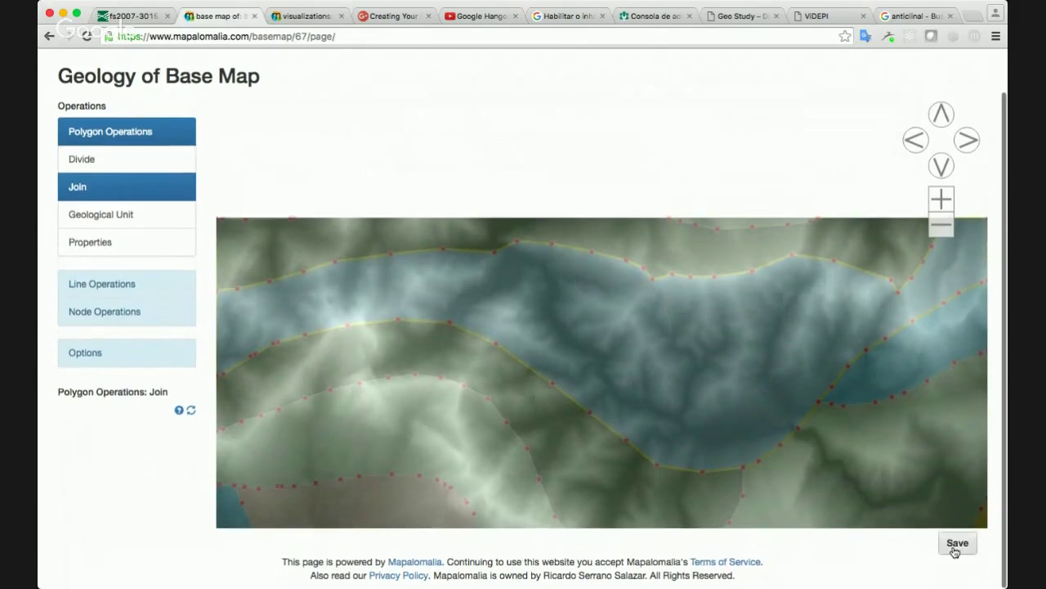
pyautogui.click(957, 543)
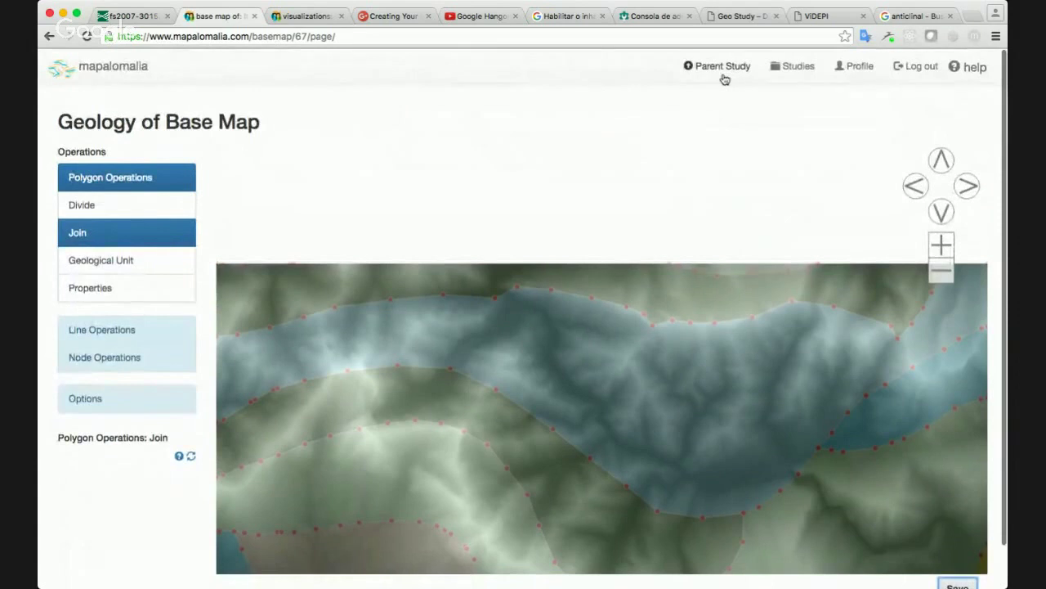
# Go to the Italy Model study's repository operations and choose l1.png as the image to georeference
pyautogui.click(708, 73)
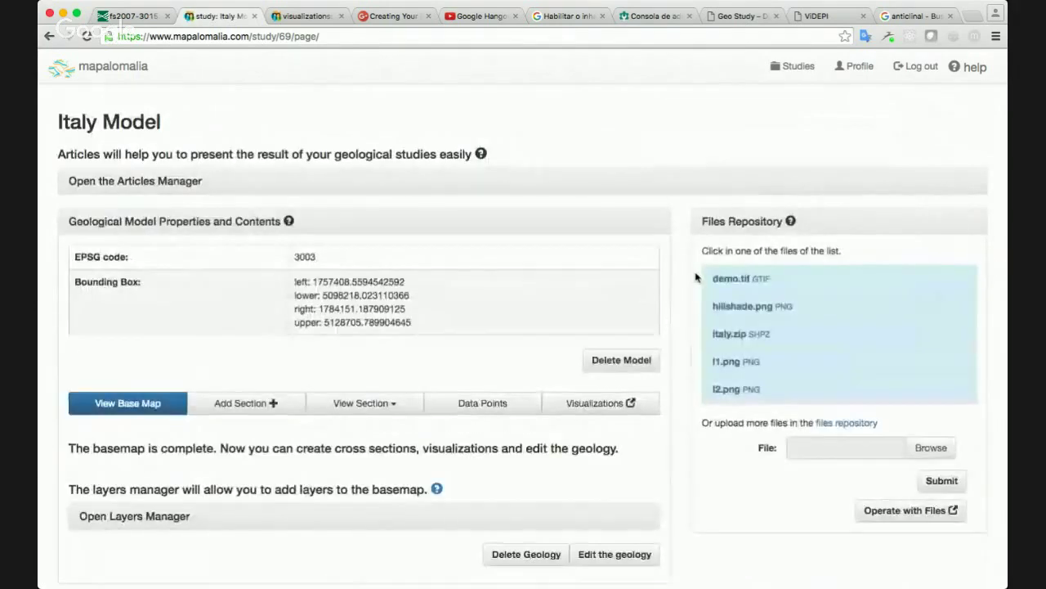
pyautogui.scroll(-3, 696, 278)
pyautogui.scroll(3, 695, 278)
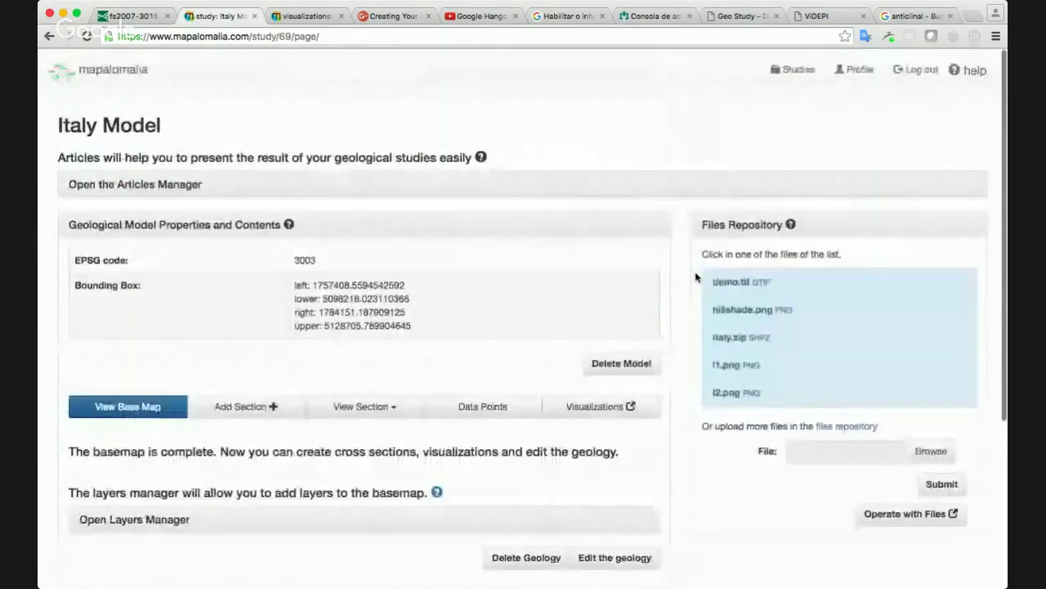
pyautogui.scroll(-3, 696, 278)
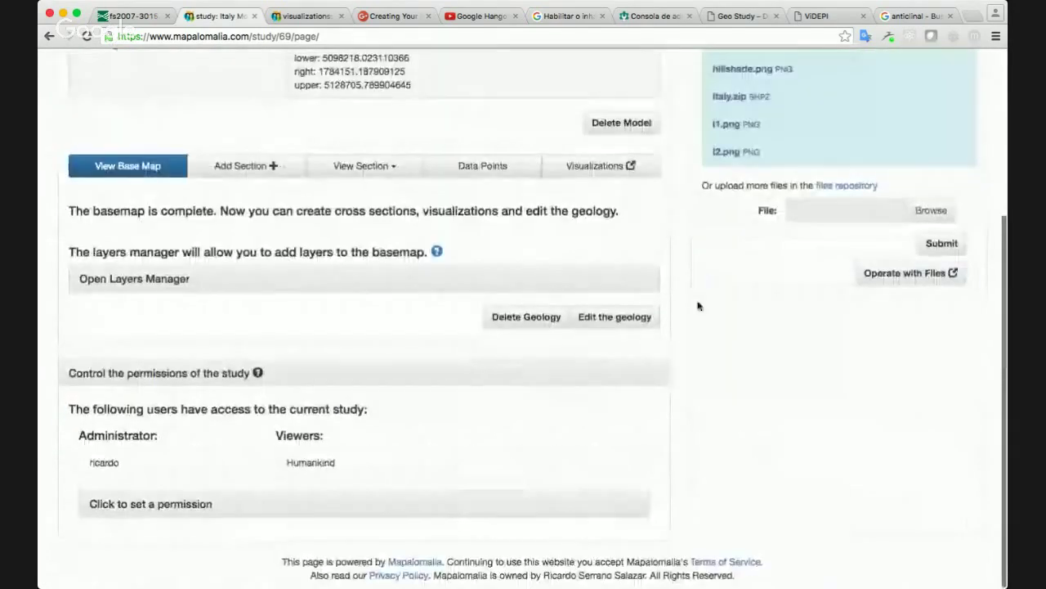
pyautogui.click(884, 272)
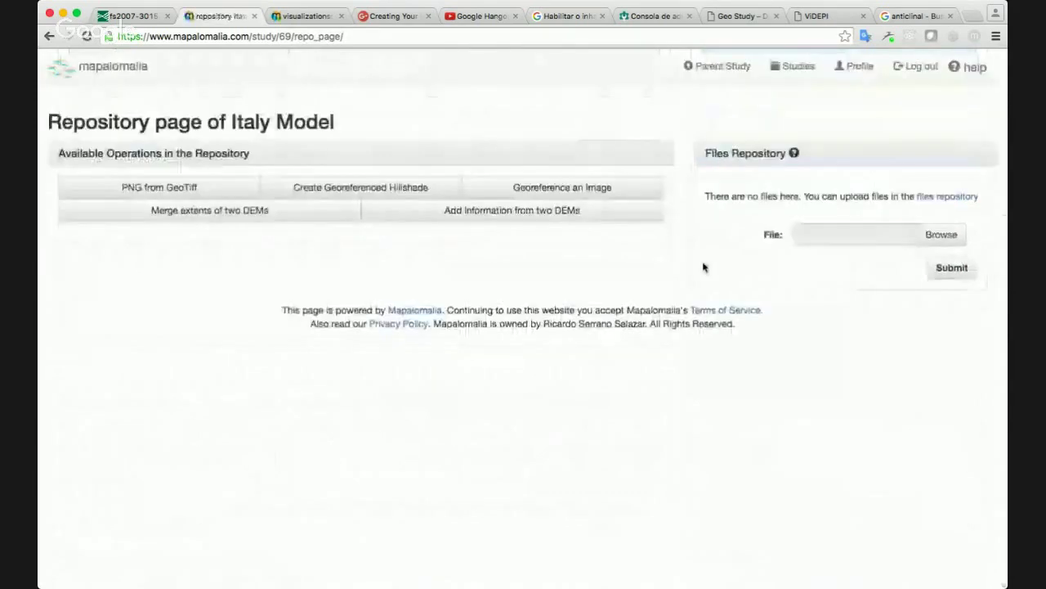
pyautogui.click(625, 193)
pyautogui.click(625, 391)
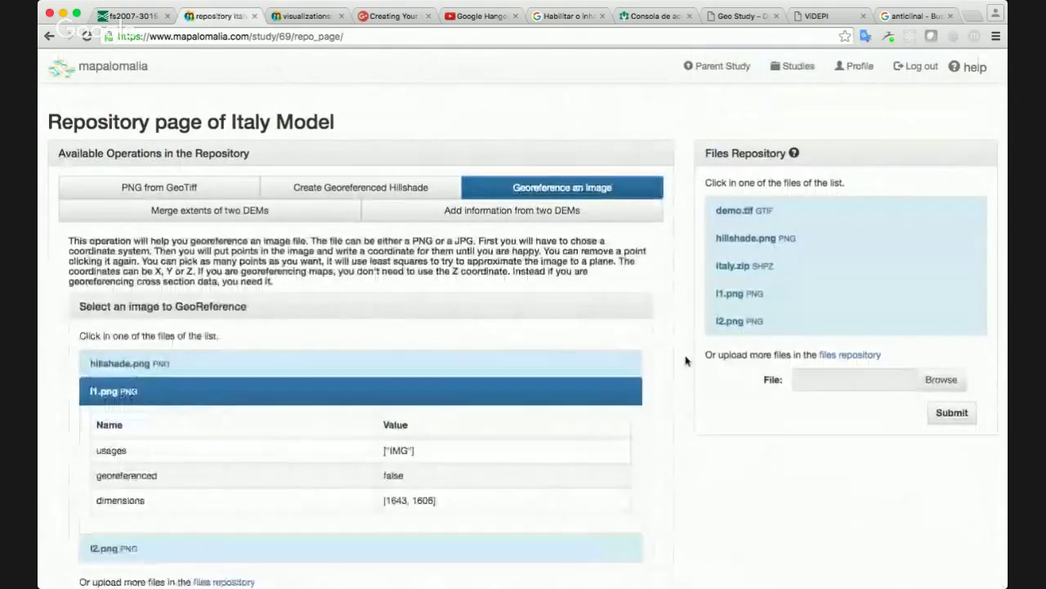
# Add a georeferencing point on the top edge of the IT-87-01 seismic section, near its north-western end
pyautogui.scroll(-5, 686, 361)
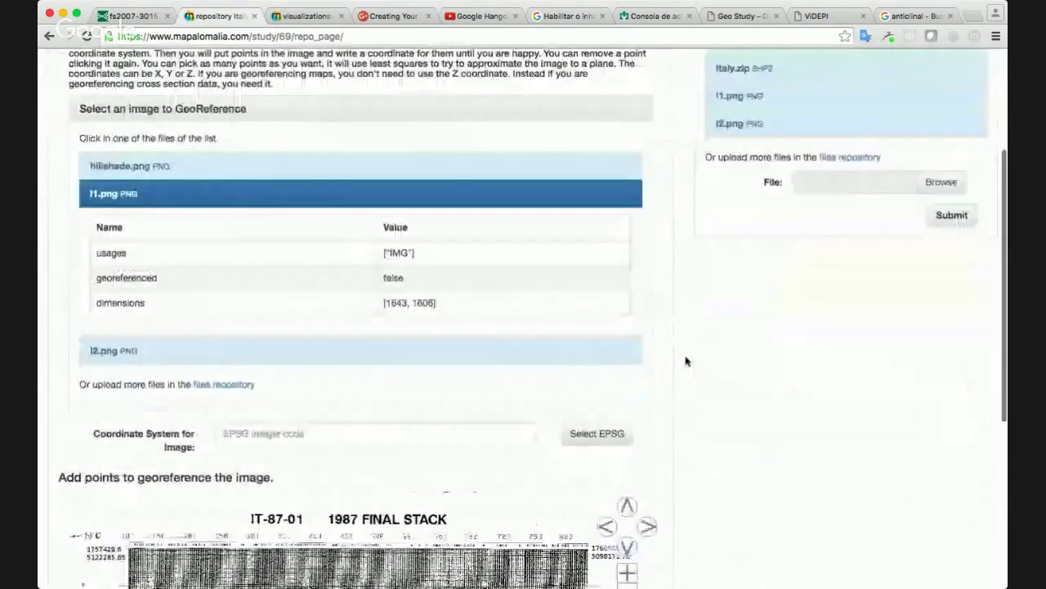
pyautogui.scroll(-8, 686, 360)
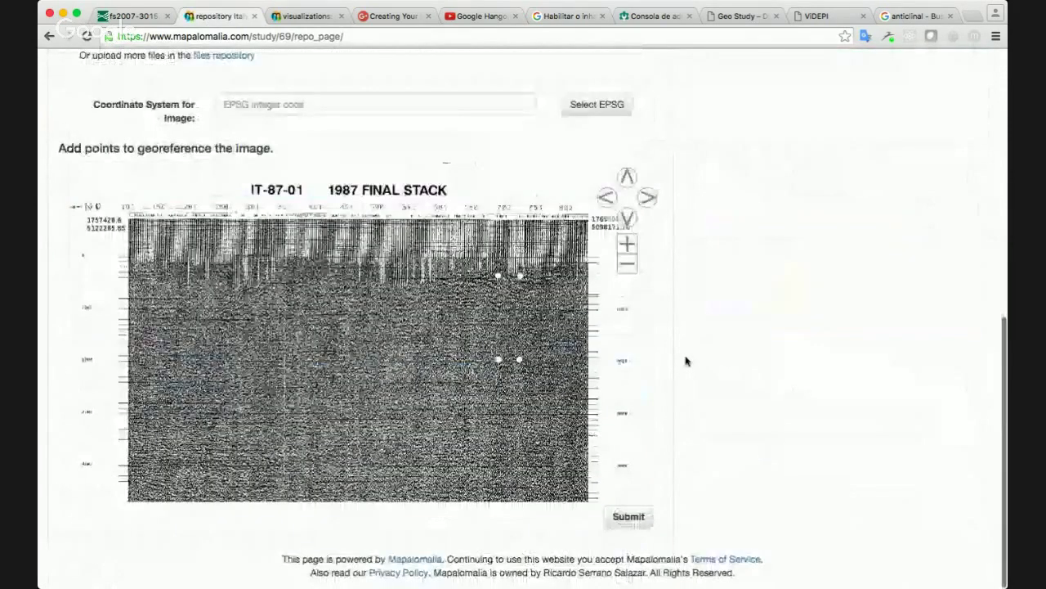
pyautogui.click(627, 249)
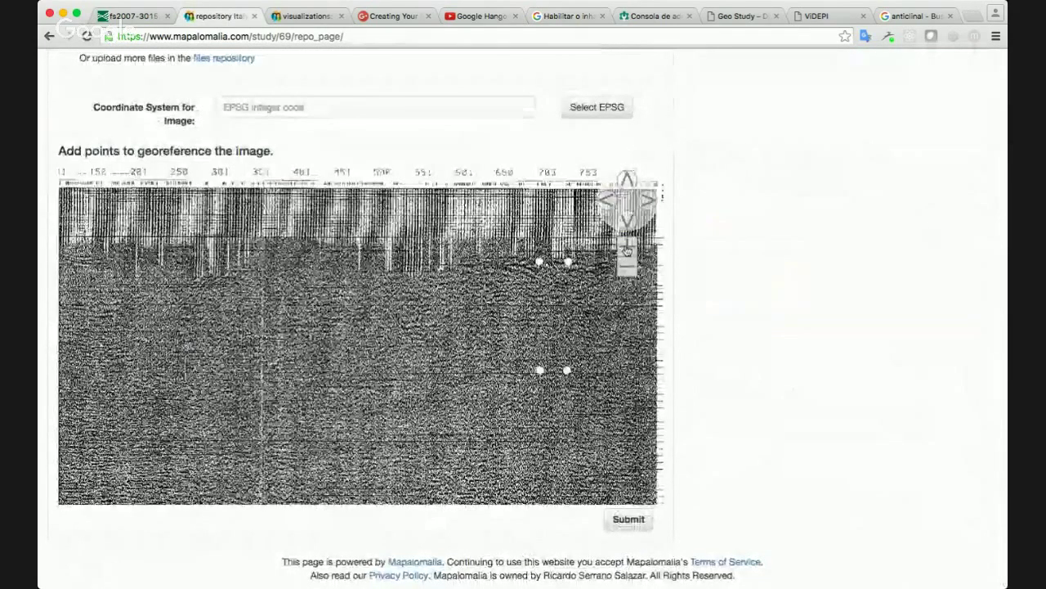
pyautogui.click(609, 201)
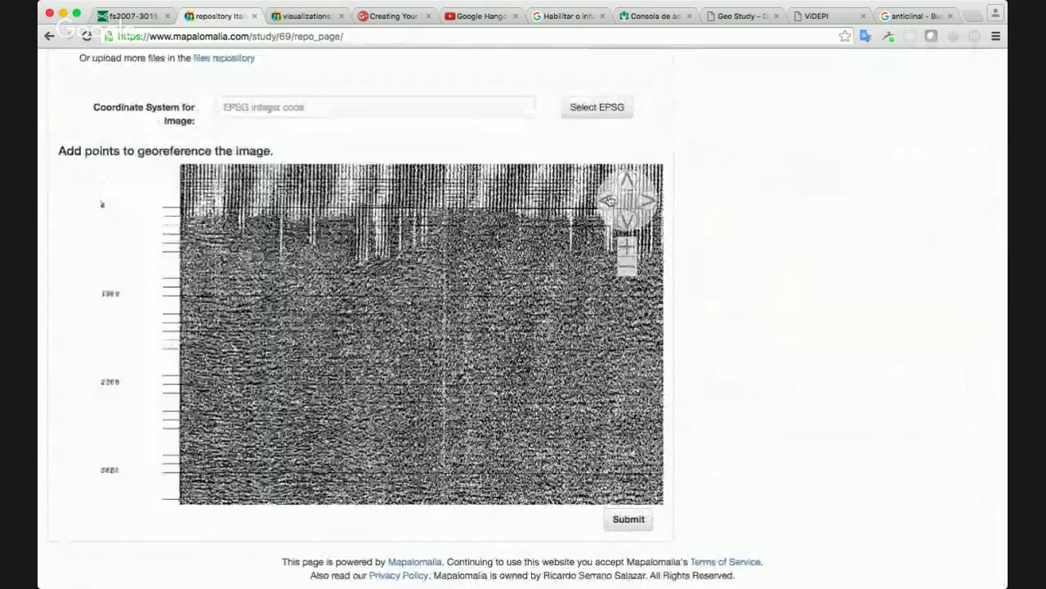
pyautogui.click(628, 182)
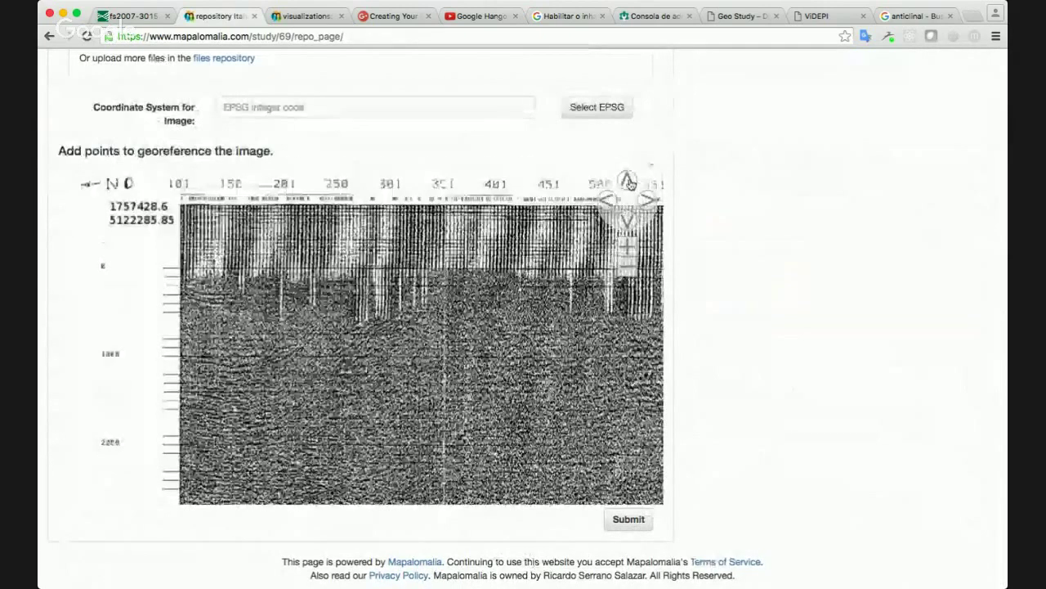
pyautogui.click(625, 249)
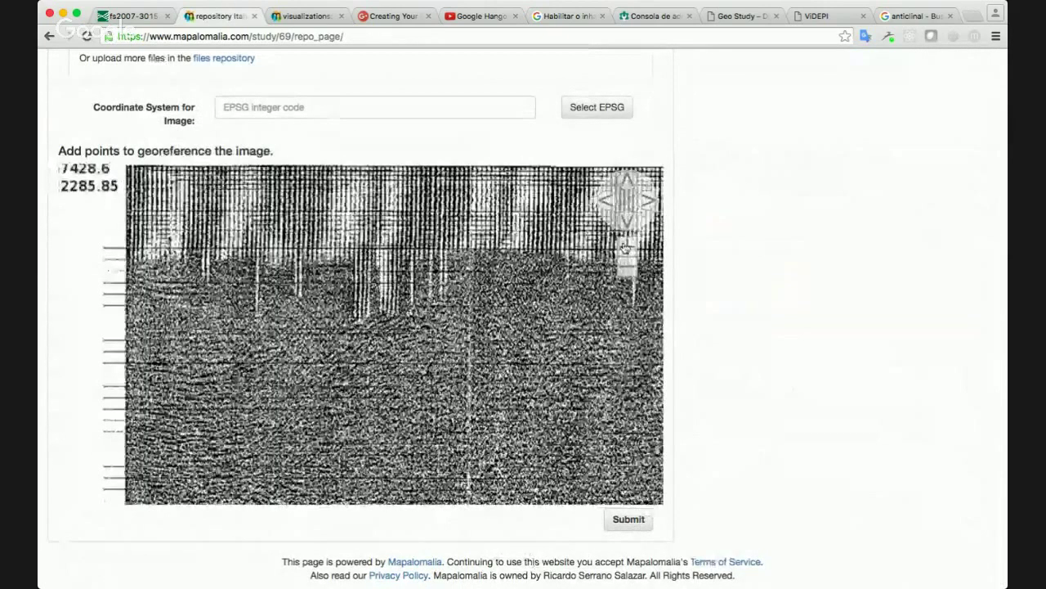
pyautogui.click(625, 248)
pyautogui.click(611, 205)
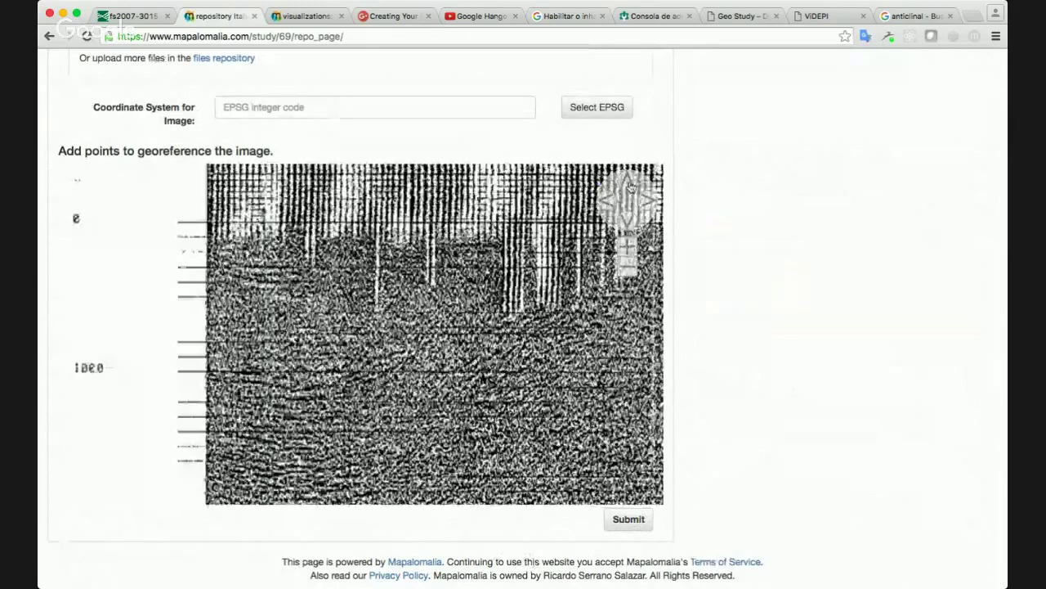
pyautogui.click(631, 187)
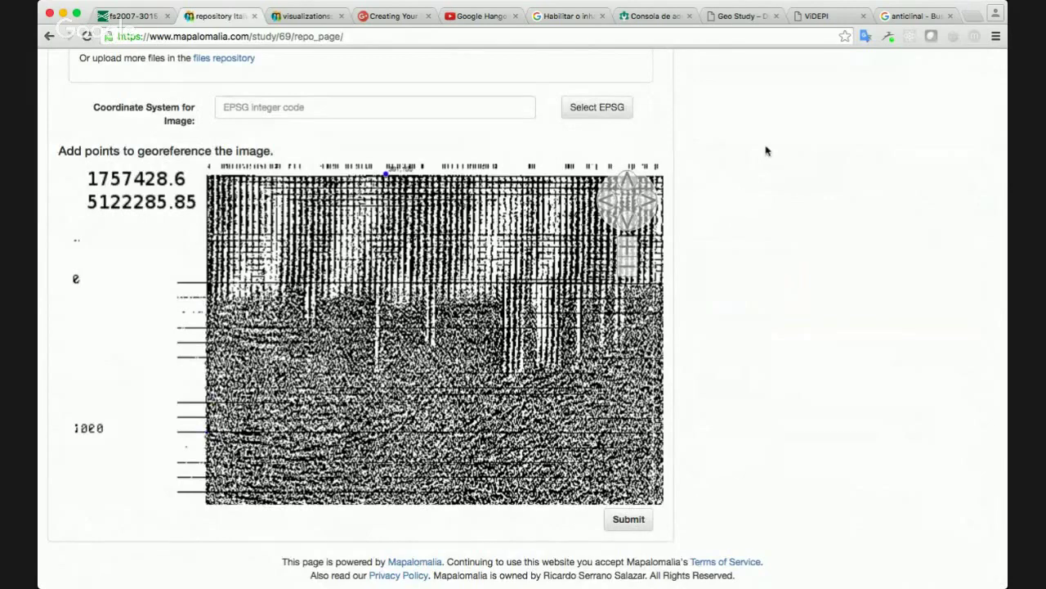
pyautogui.scroll(10, 766, 150)
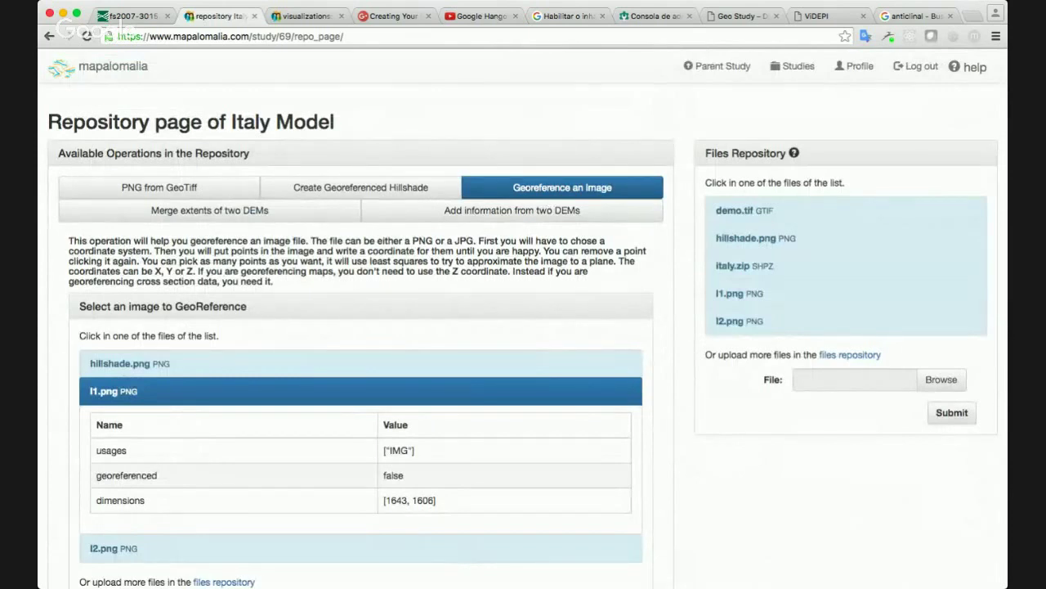
pyautogui.press('super+Tab')
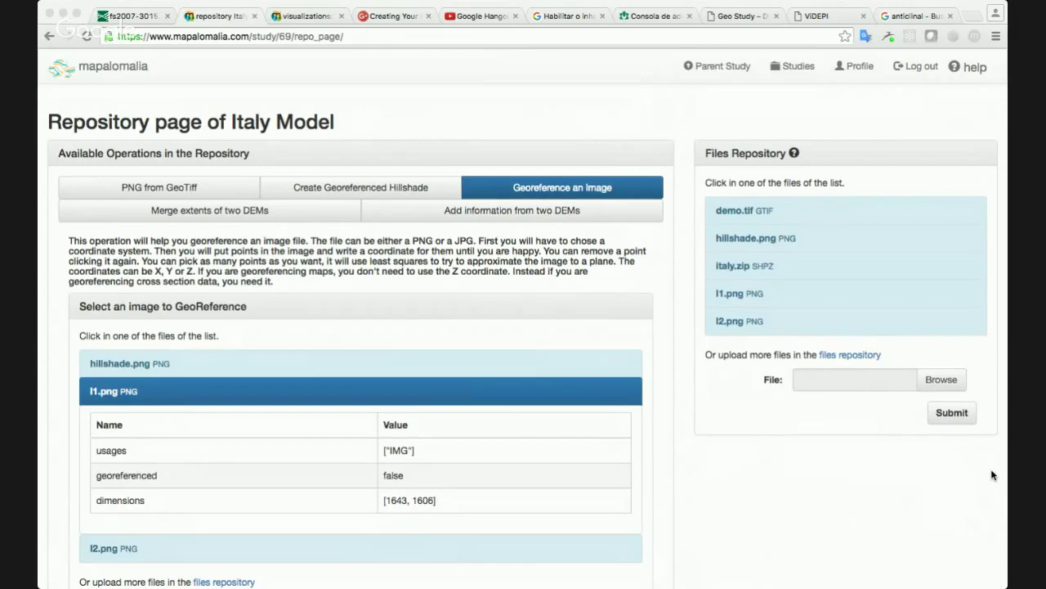
pyautogui.scroll(-5, 655, 303)
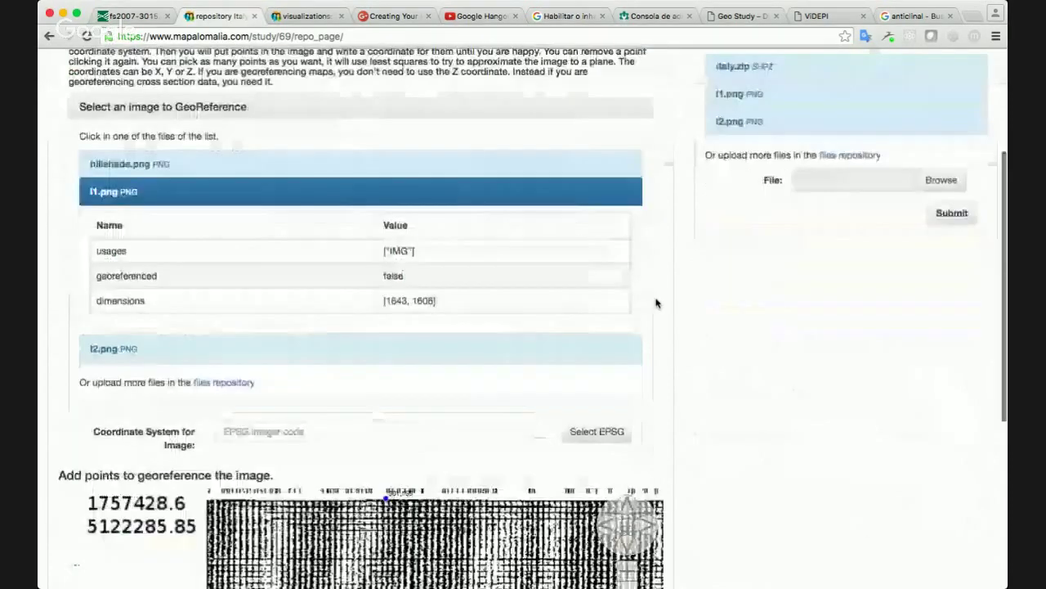
pyautogui.scroll(-3, 656, 304)
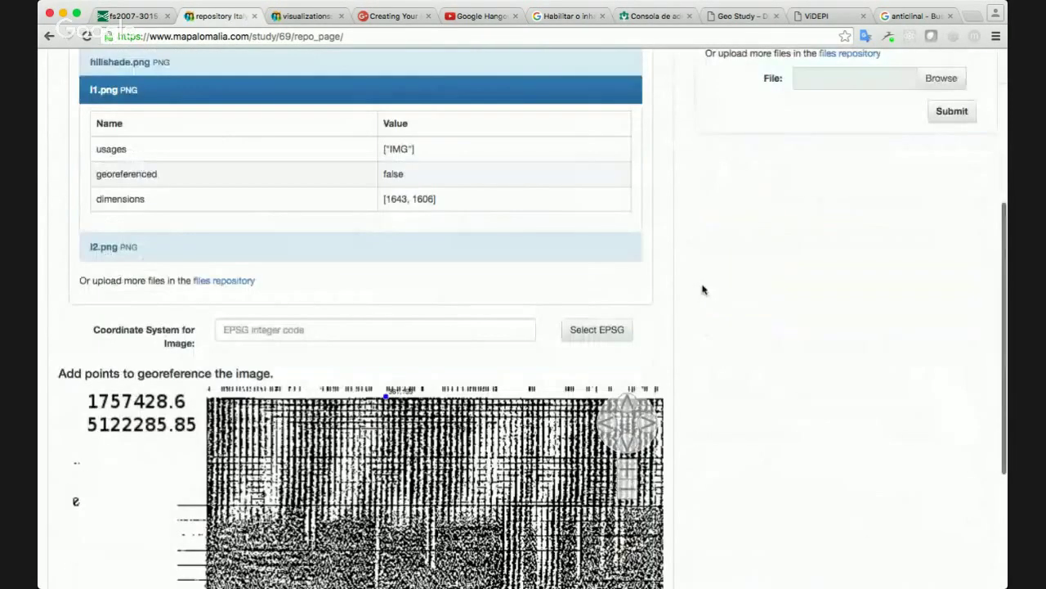
pyautogui.scroll(8, 703, 289)
pyautogui.scroll(-1, 702, 290)
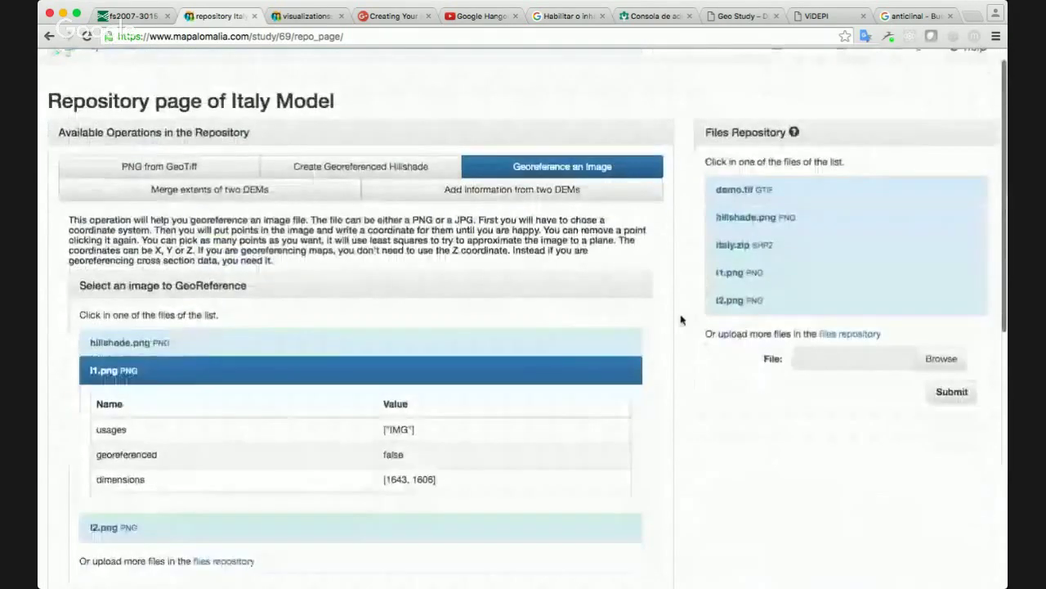
pyautogui.scroll(-15, 681, 319)
pyautogui.scroll(15, 479, 554)
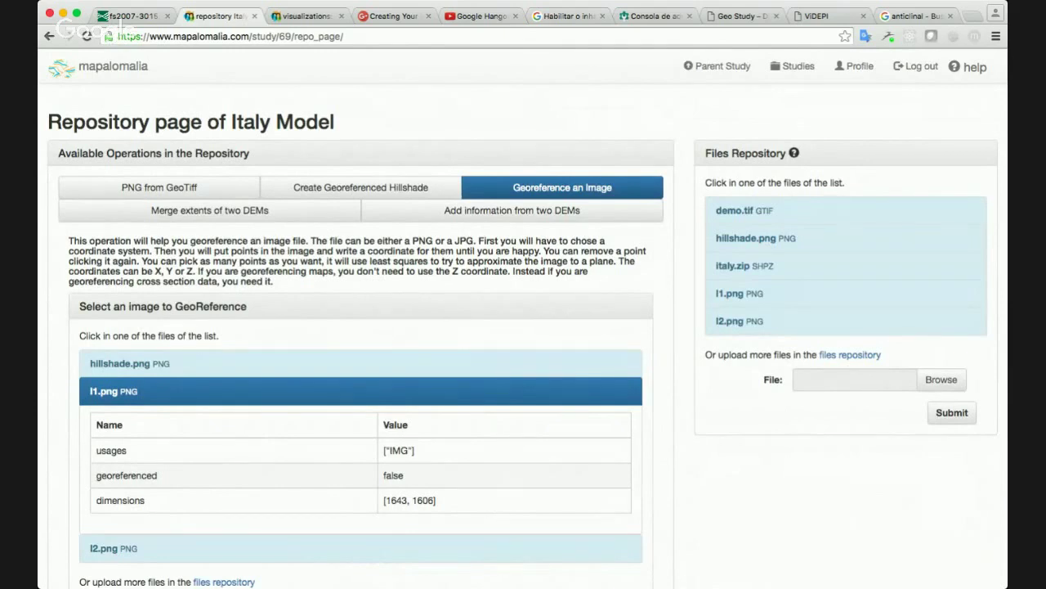
pyautogui.press('super+Tab')
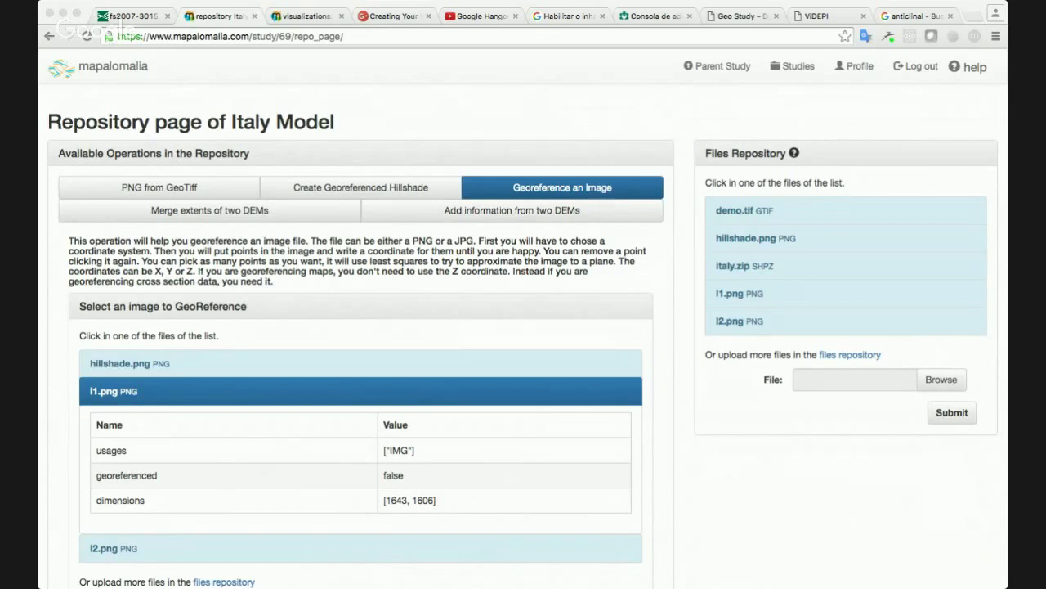
pyautogui.click(57, 265)
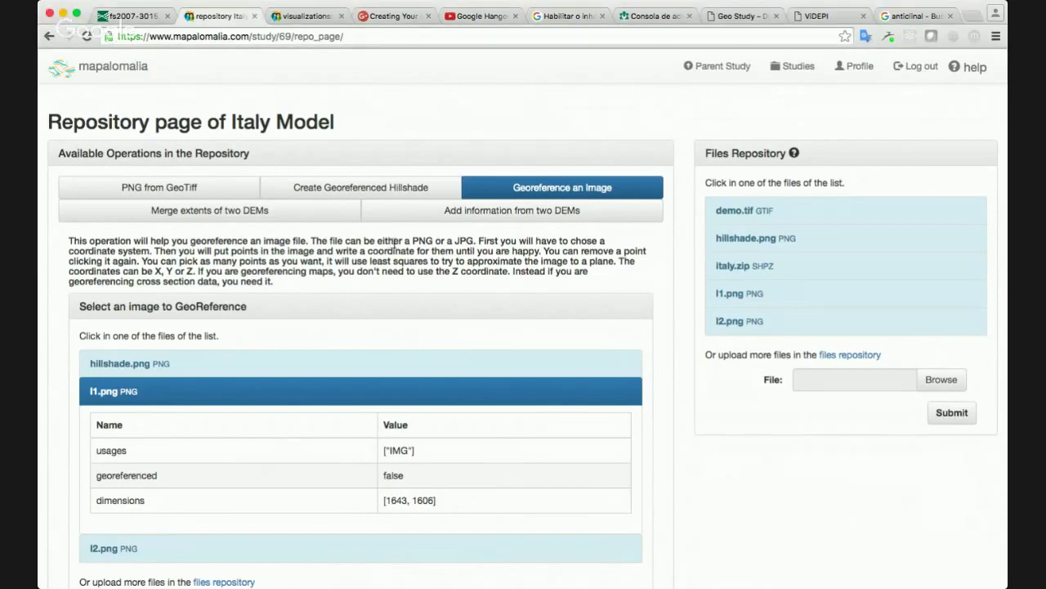
# Return to the parent study of the Italy Model repository and open the form for setting a user permission
pyautogui.click(717, 74)
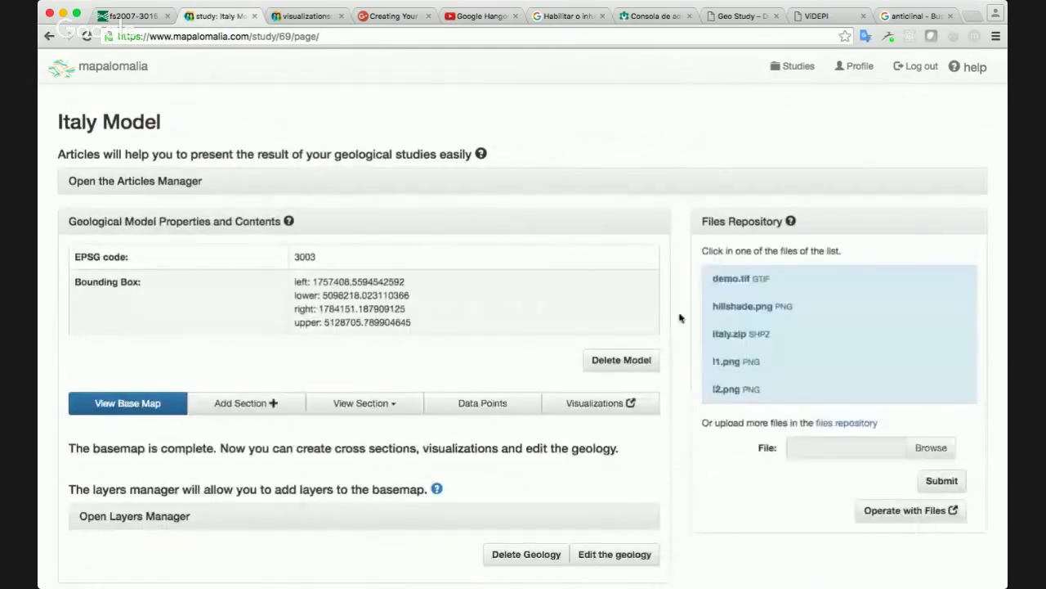
pyautogui.scroll(-3, 680, 317)
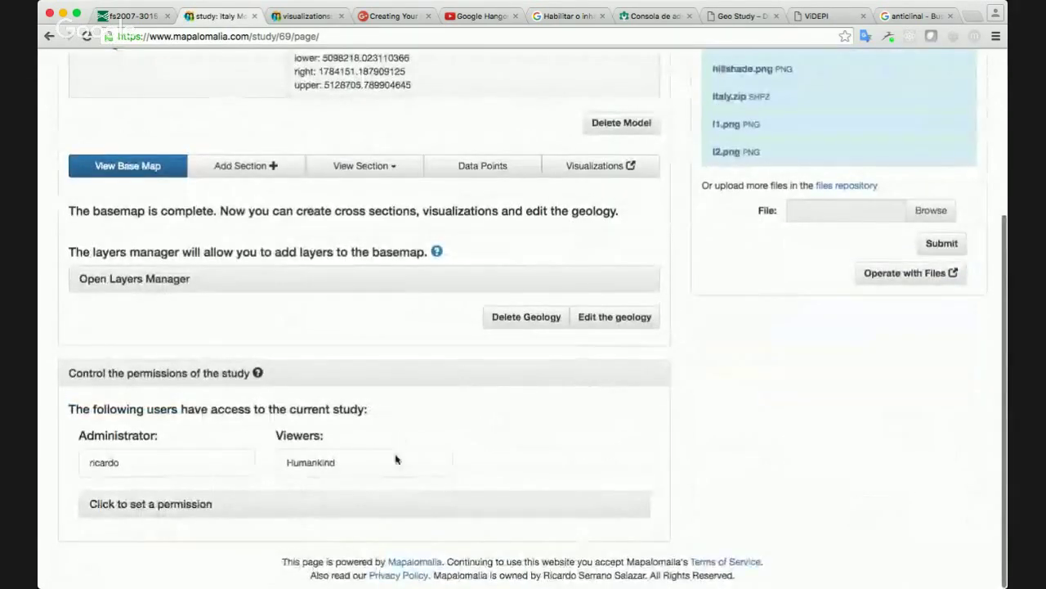
pyautogui.click(203, 504)
pyautogui.scroll(-4, 731, 397)
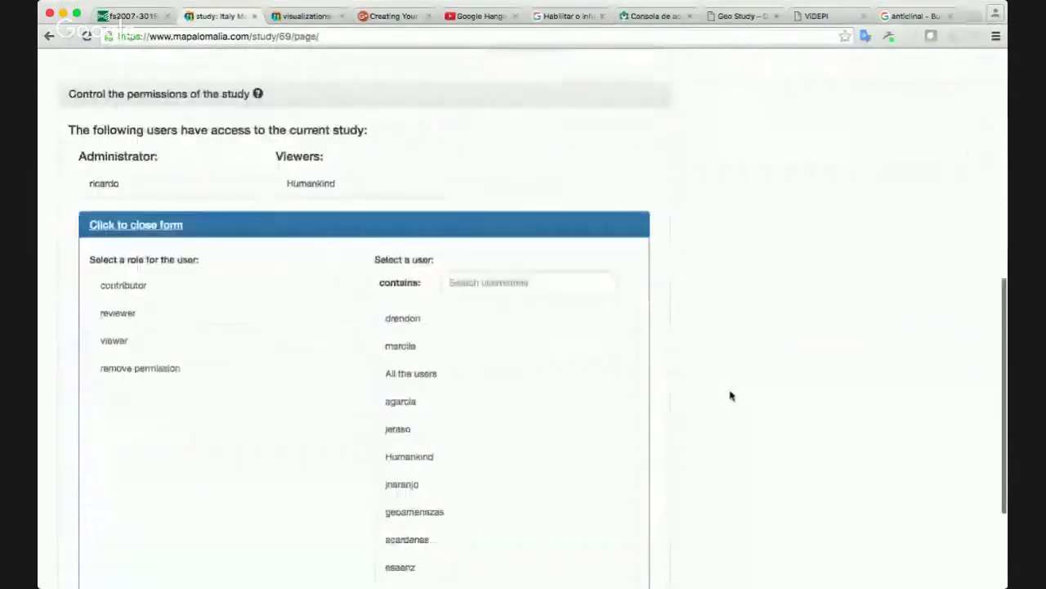
pyautogui.scroll(-2, 730, 396)
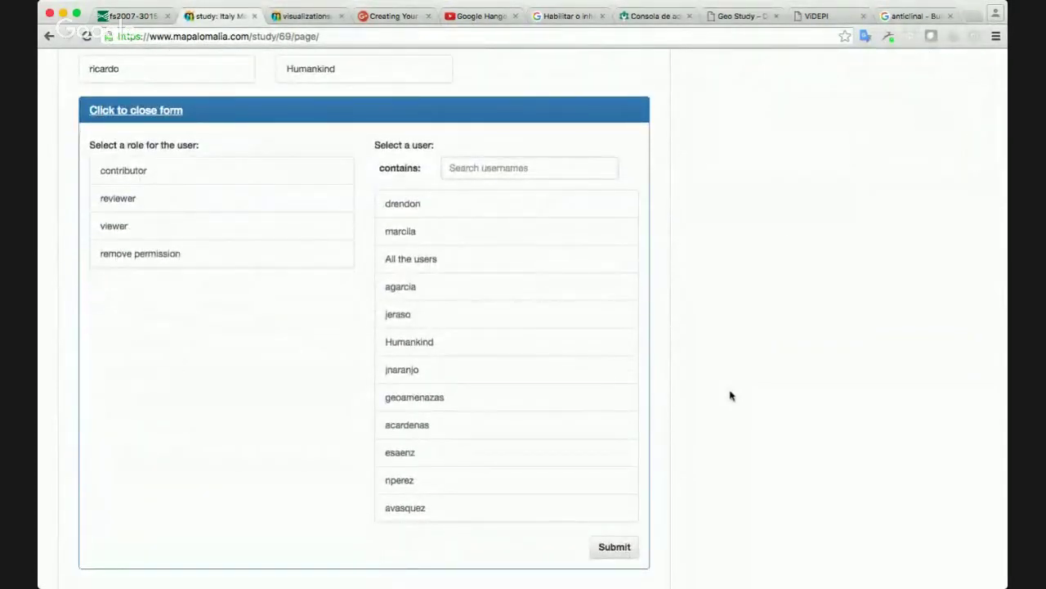
pyautogui.scroll(3, 731, 396)
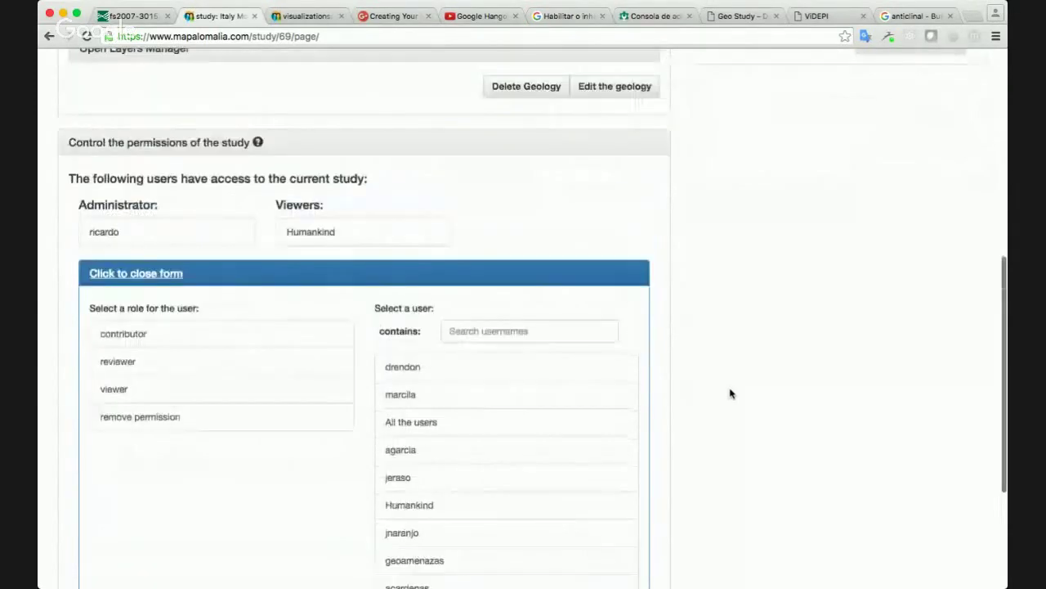
pyautogui.scroll(3, 731, 393)
pyautogui.scroll(-1, 731, 394)
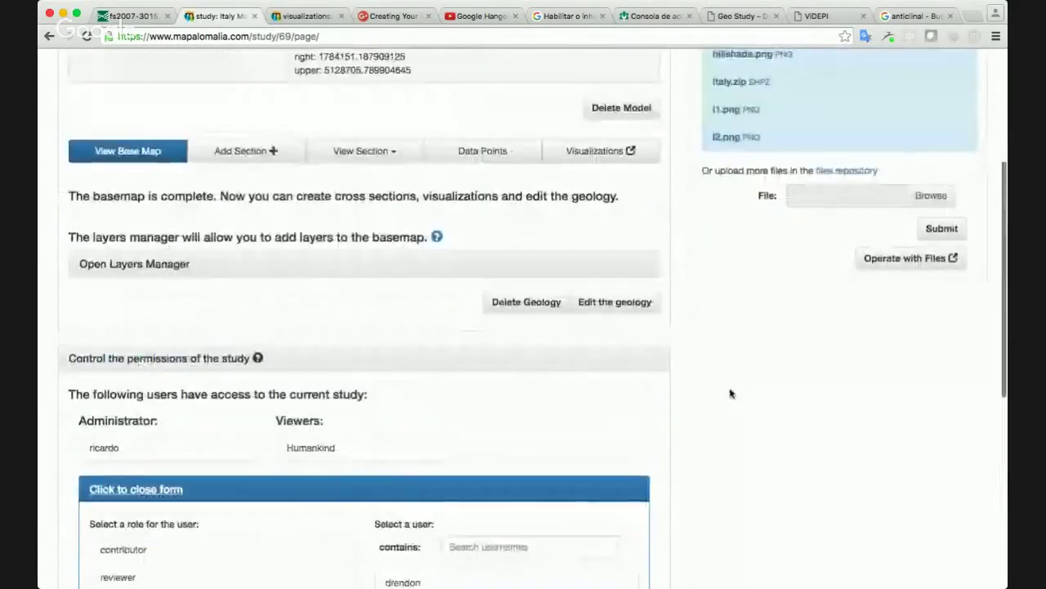
pyautogui.scroll(3, 690, 277)
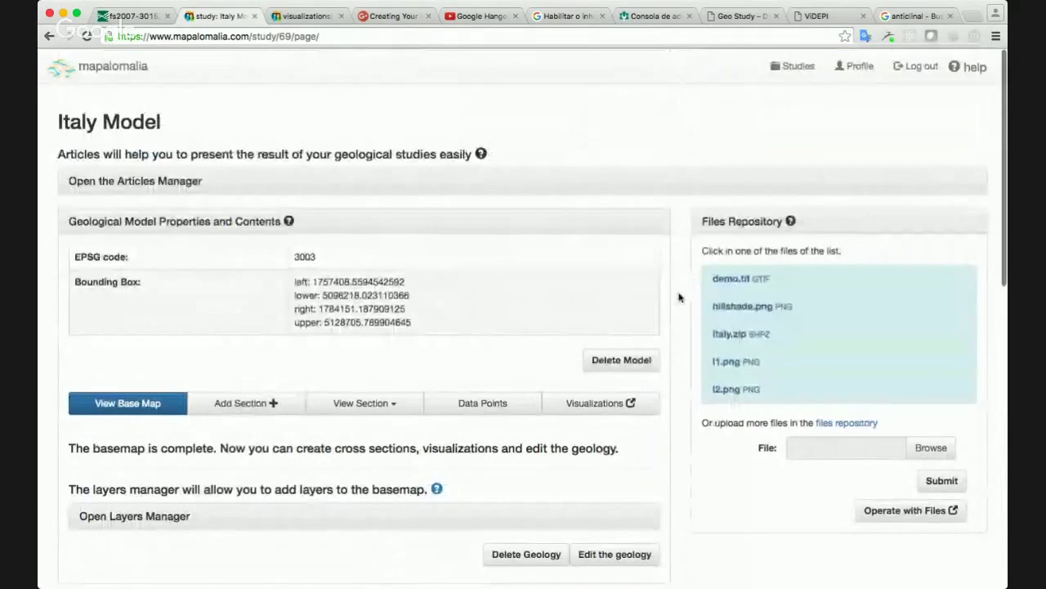
pyautogui.scroll(-6, 691, 277)
pyautogui.scroll(6, 679, 298)
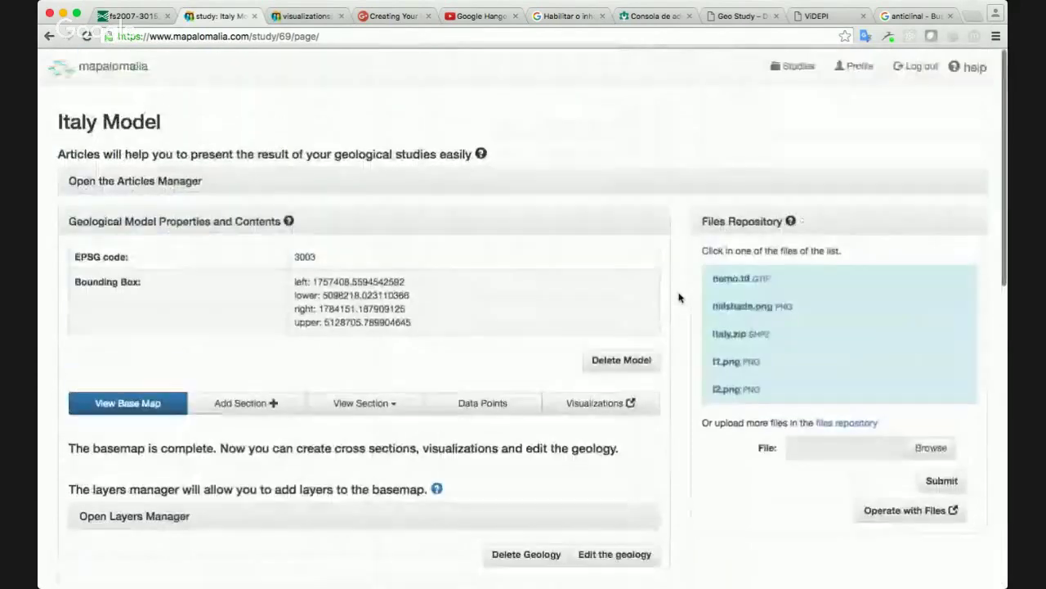
pyautogui.scroll(-1, 679, 298)
pyautogui.scroll(1, 678, 297)
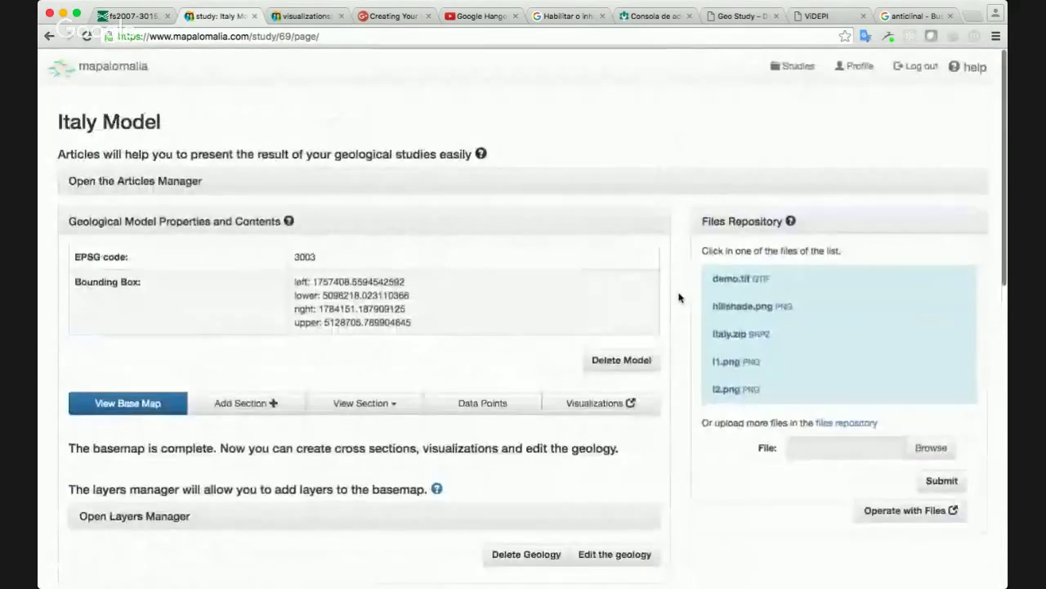
pyautogui.scroll(-2, 678, 298)
pyautogui.scroll(3, 678, 298)
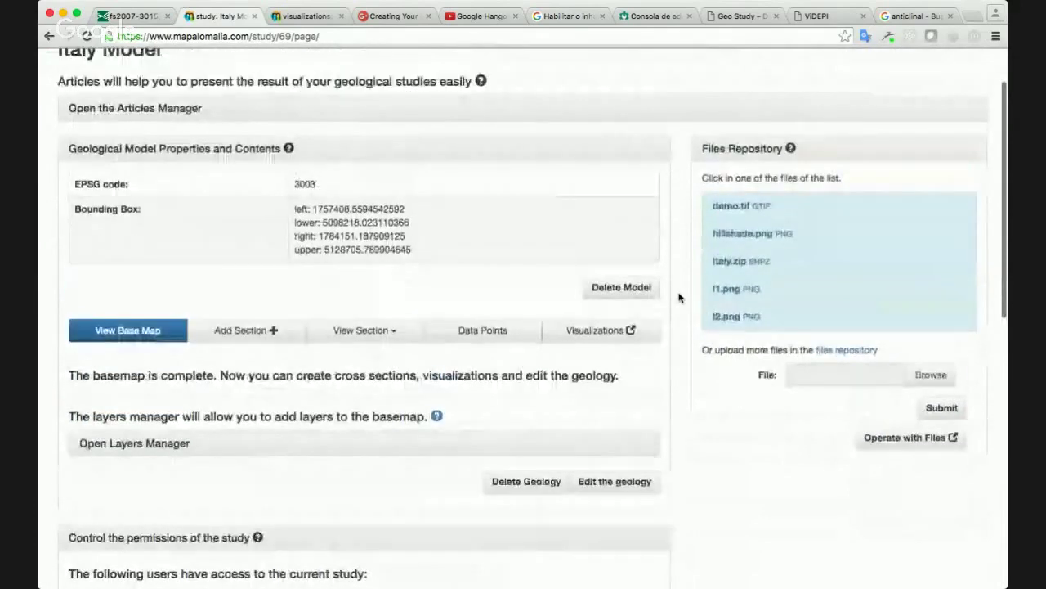
pyautogui.scroll(-4, 679, 297)
pyautogui.scroll(-3, 679, 297)
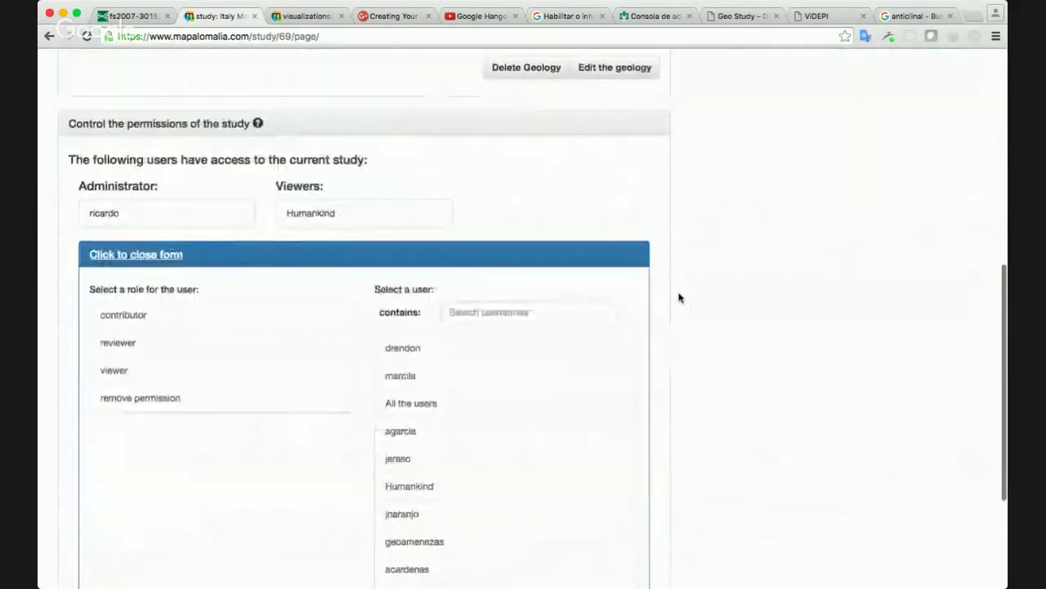
pyautogui.scroll(3, 679, 297)
pyautogui.scroll(3, 678, 298)
pyautogui.scroll(-8, 679, 298)
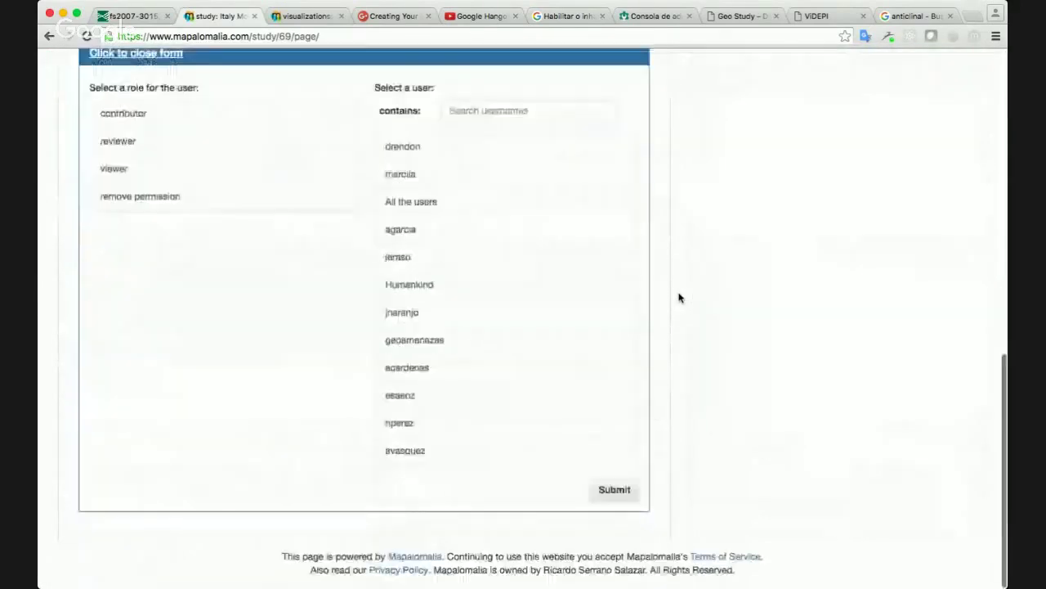
pyautogui.scroll(6, 678, 297)
# Search for the collaborator's username, give that user the contributor role on the study, and submit the permission
pyautogui.scroll(-3, 679, 298)
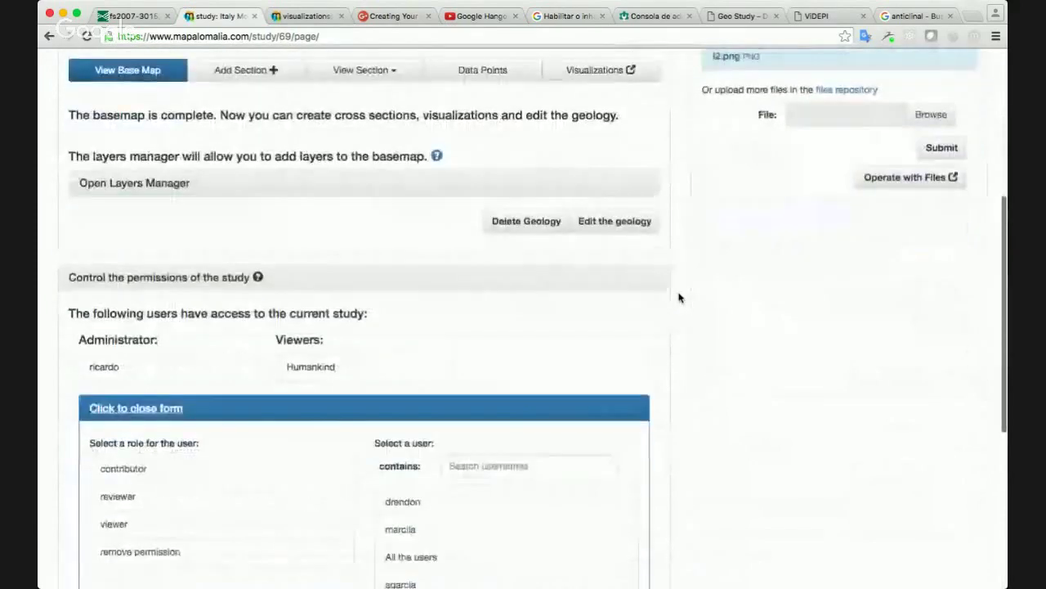
pyautogui.click(500, 408)
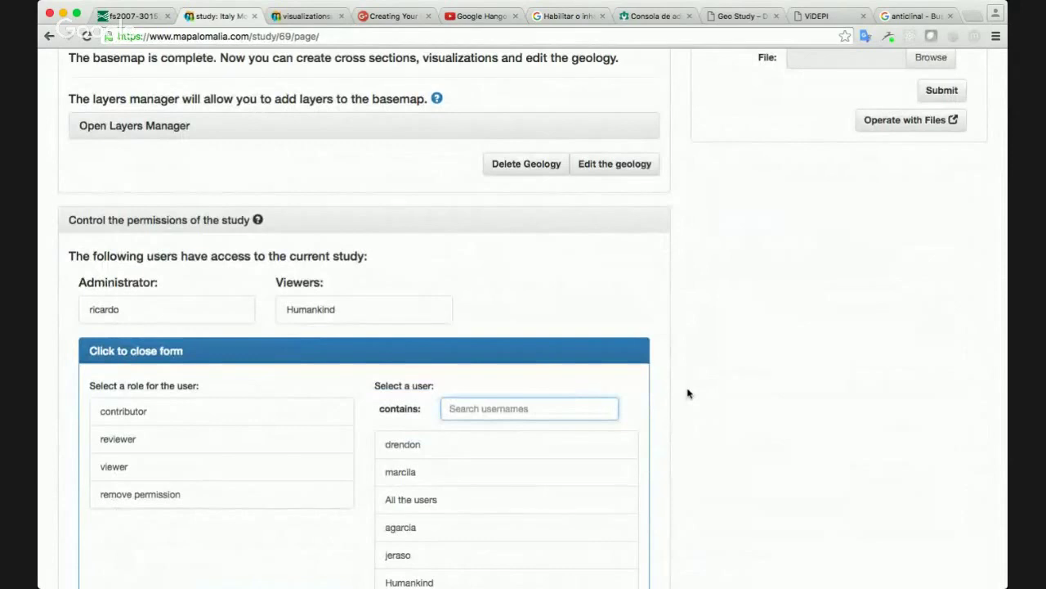
pyautogui.write('lean')
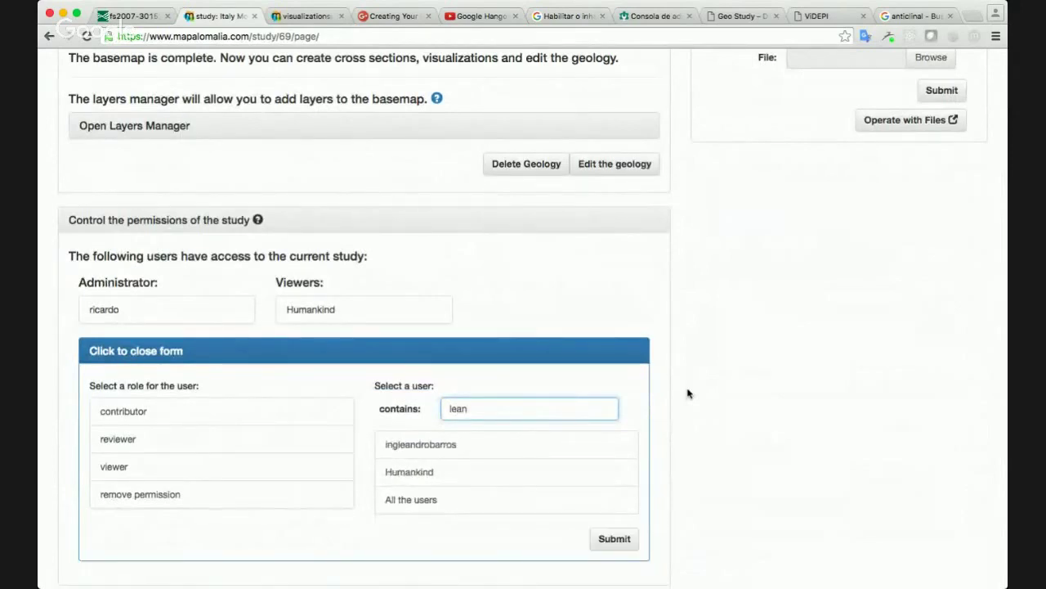
pyautogui.click(496, 444)
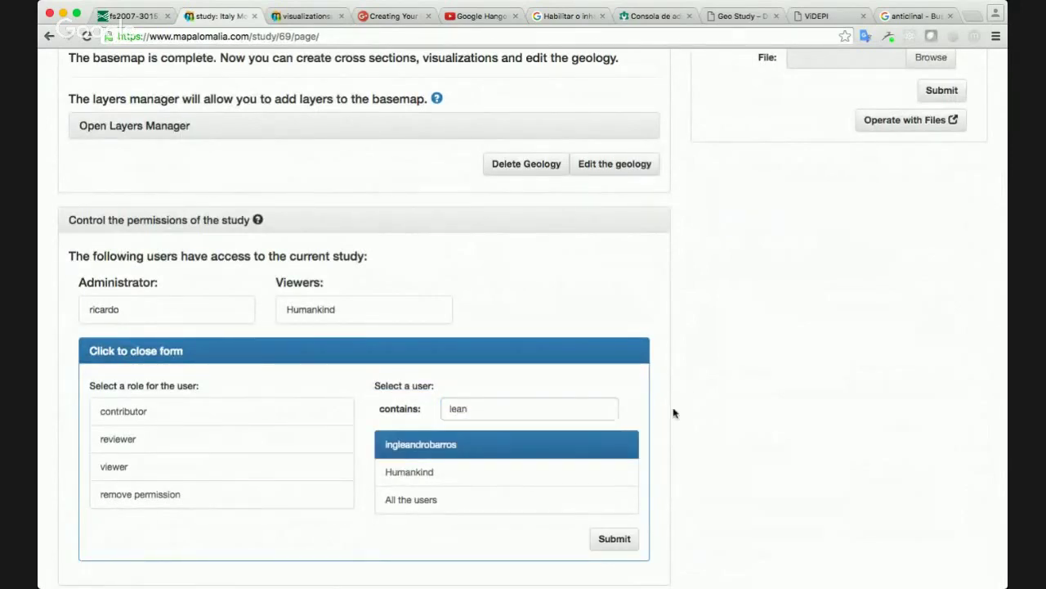
pyautogui.scroll(-2, 674, 413)
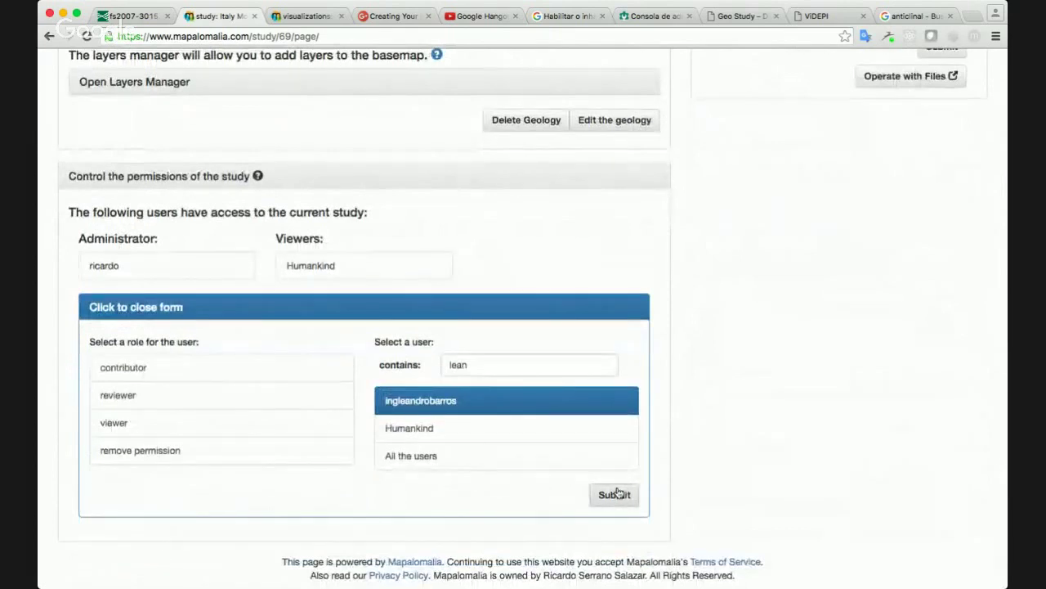
pyautogui.click(615, 494)
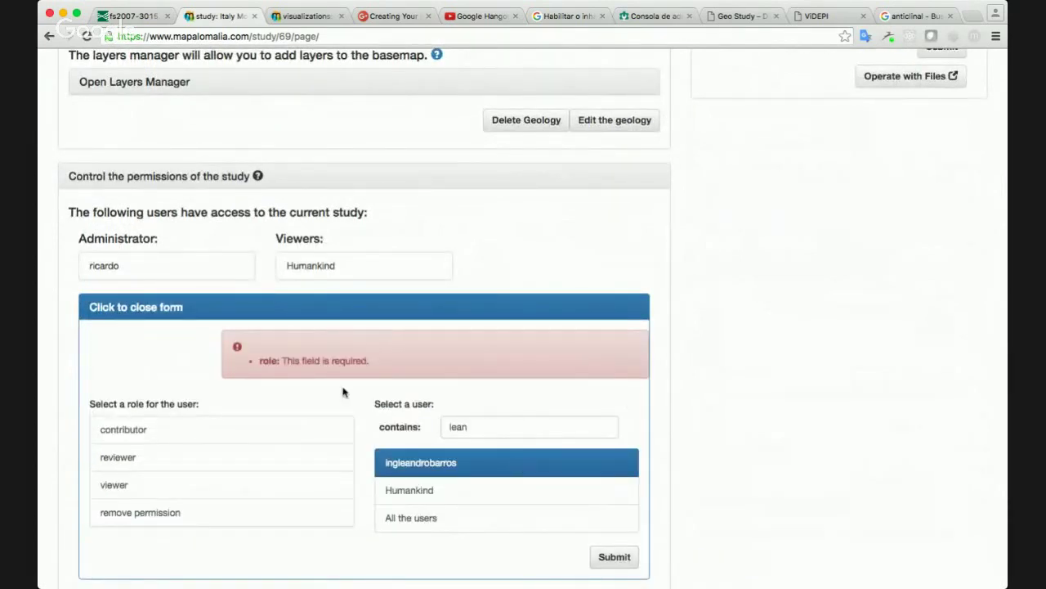
pyautogui.click(163, 431)
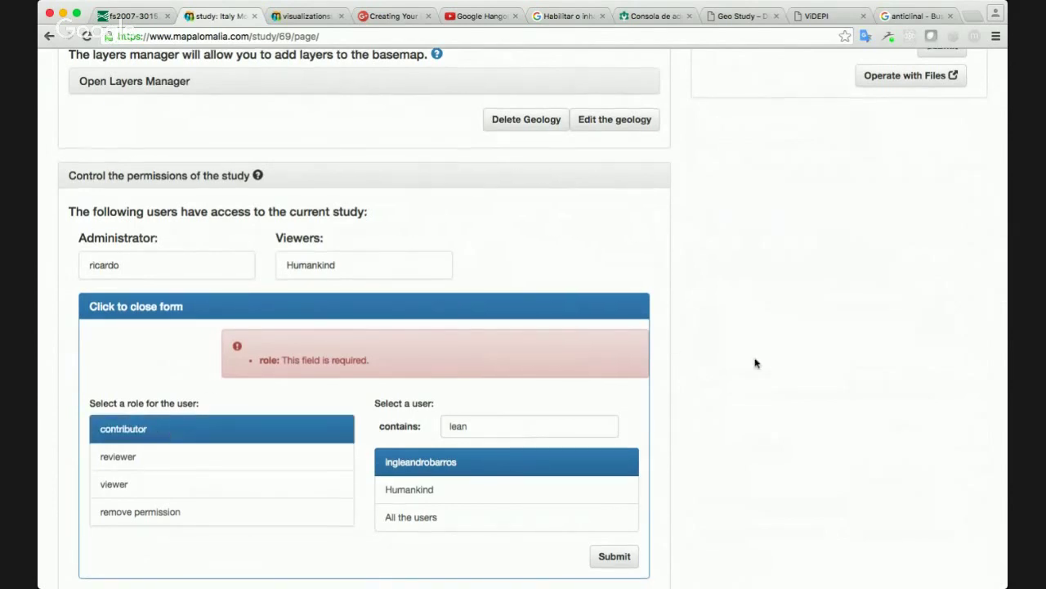
pyautogui.scroll(-2, 755, 362)
pyautogui.click(614, 496)
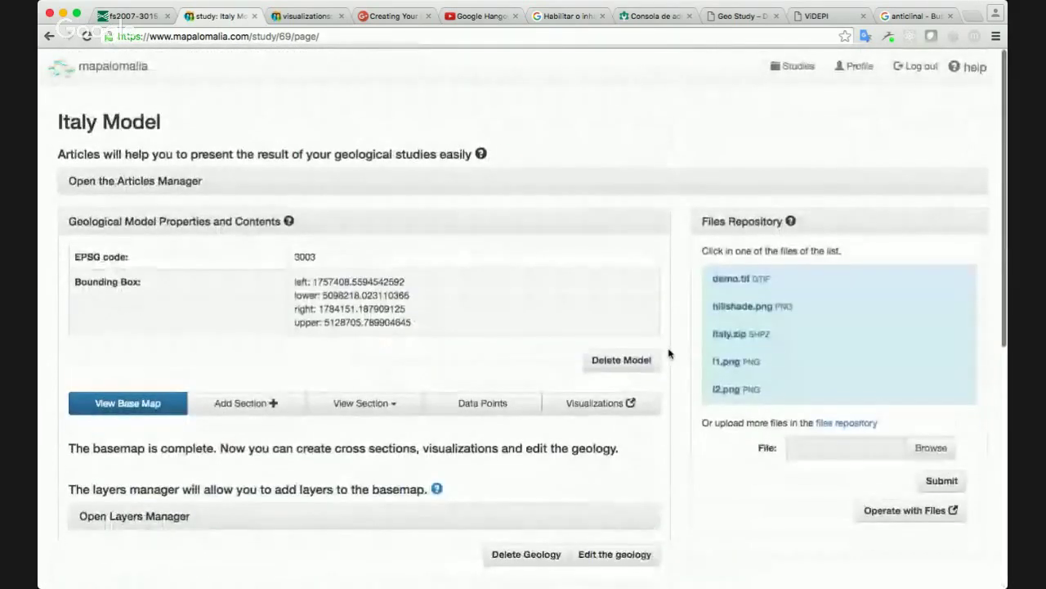
pyautogui.click(360, 404)
pyautogui.click(360, 407)
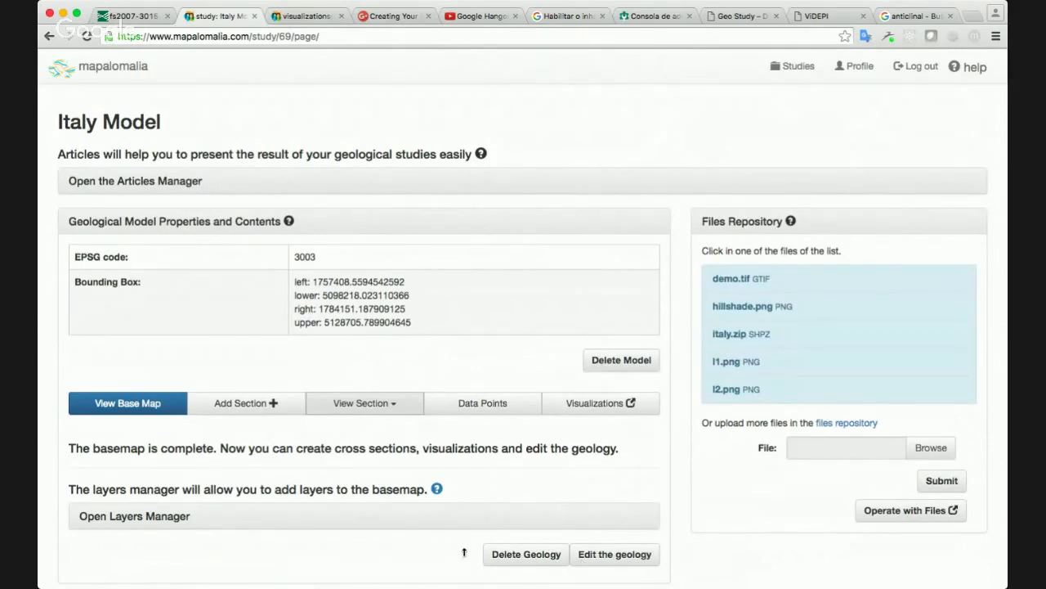
pyautogui.press('super+Tab')
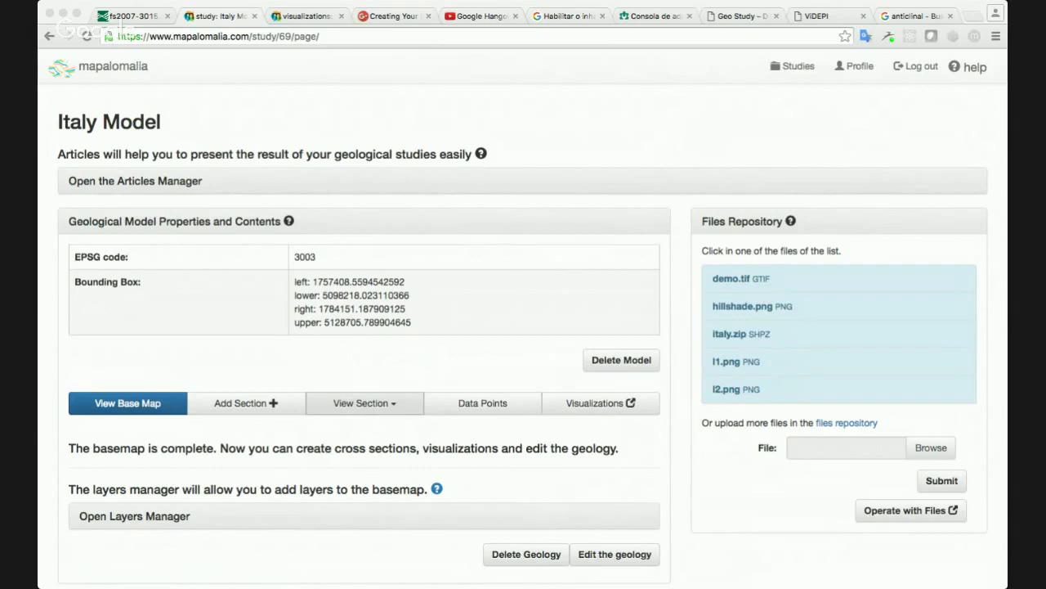
pyautogui.click(59, 301)
pyautogui.scroll(-5, 698, 301)
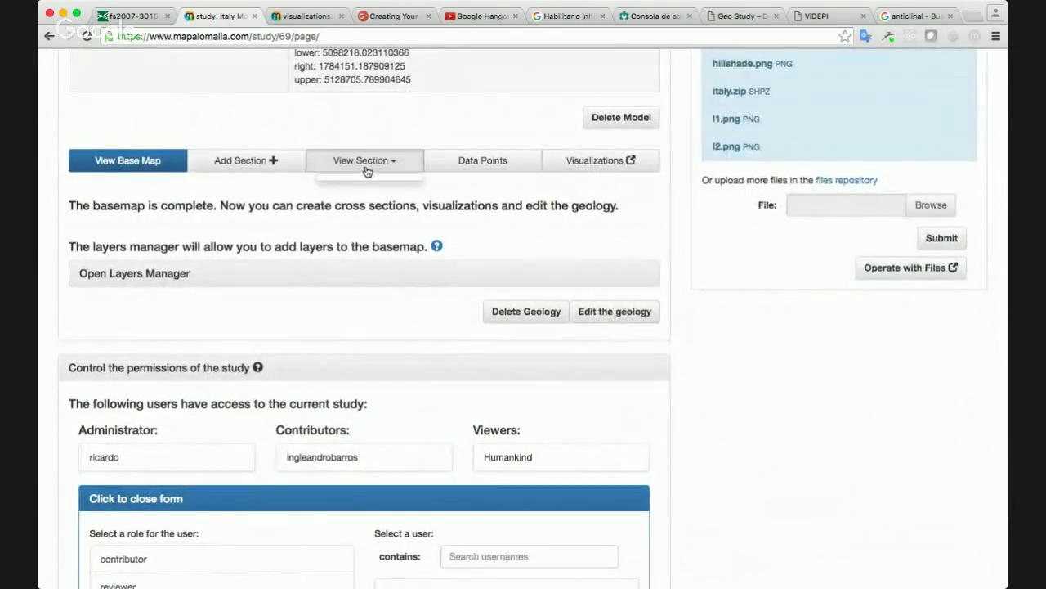
pyautogui.scroll(5, 690, 297)
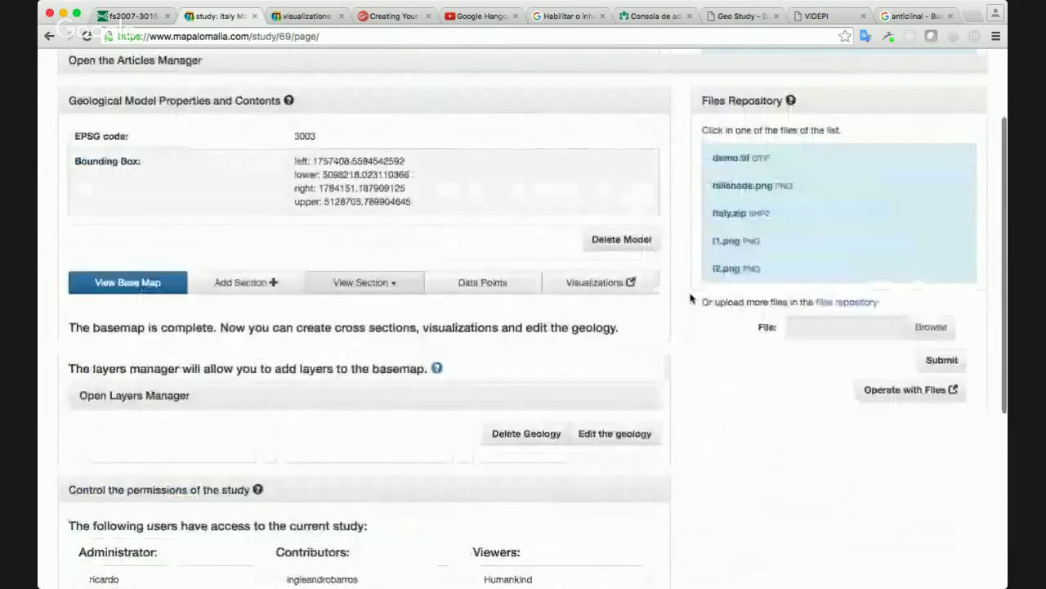
pyautogui.scroll(-8, 690, 298)
pyautogui.scroll(8, 696, 303)
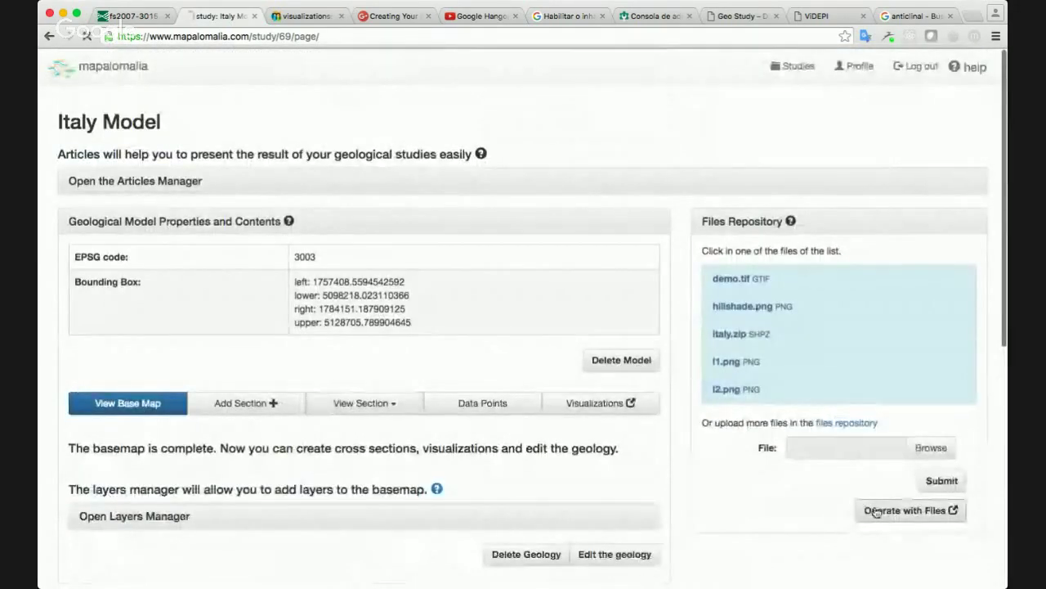
# Open the repository's file operations and choose l1.png as the image to georeference
pyautogui.click(875, 511)
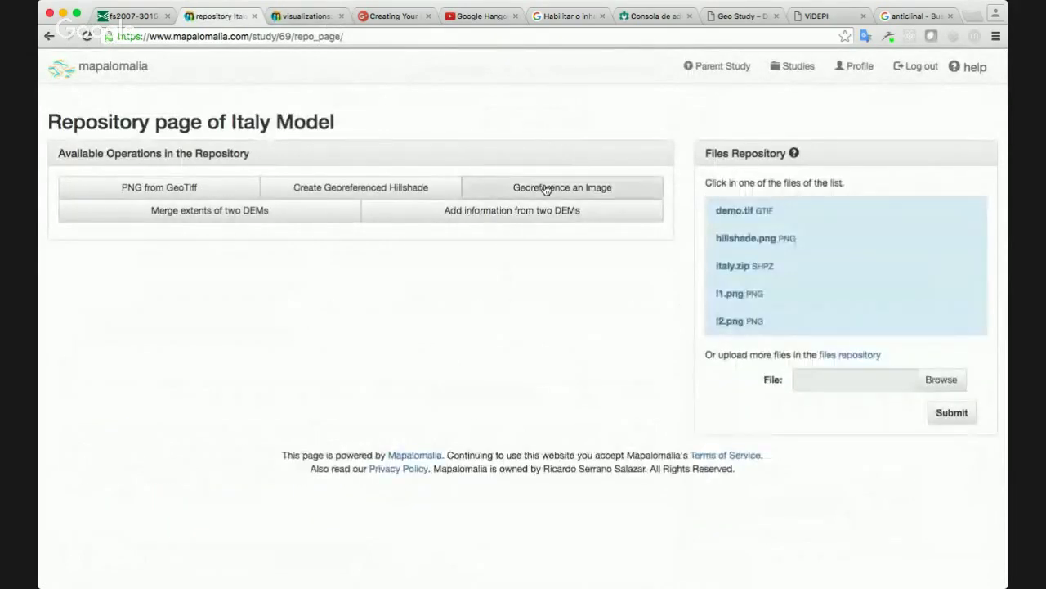
pyautogui.click(546, 188)
pyautogui.scroll(-1, 442, 269)
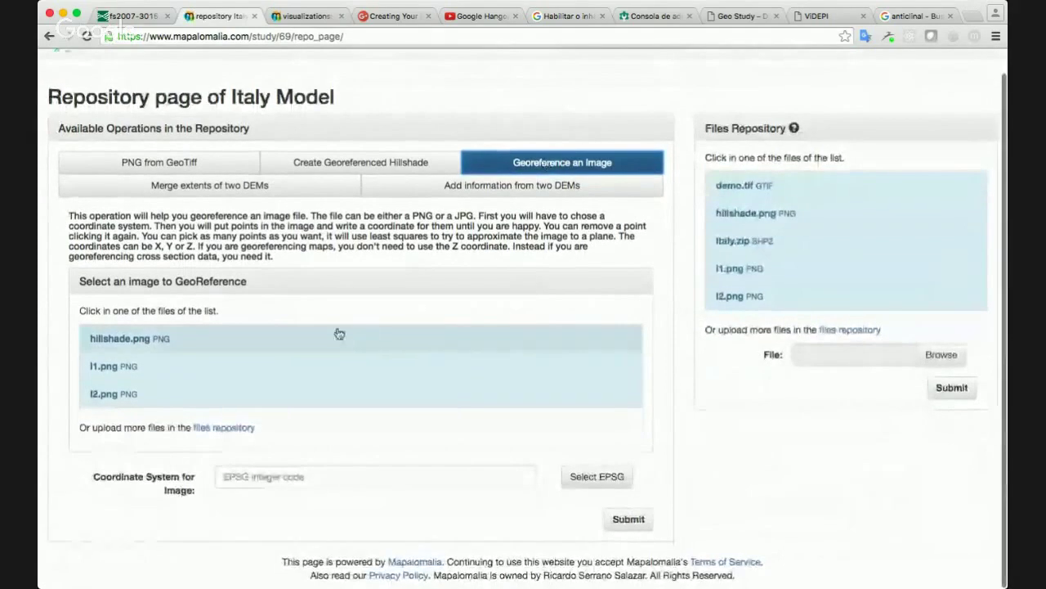
pyautogui.click(348, 364)
# Place the first georeferencing point where the 1000 depth line meets the section's left edge, at about pixel 191, line 400
pyautogui.scroll(-3, 717, 395)
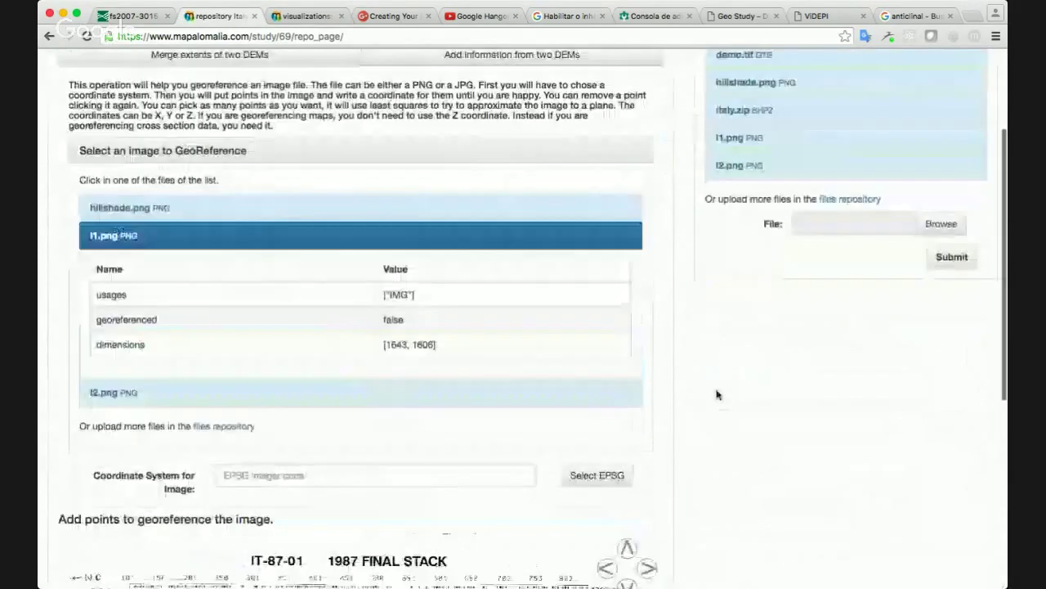
pyautogui.scroll(-8, 717, 395)
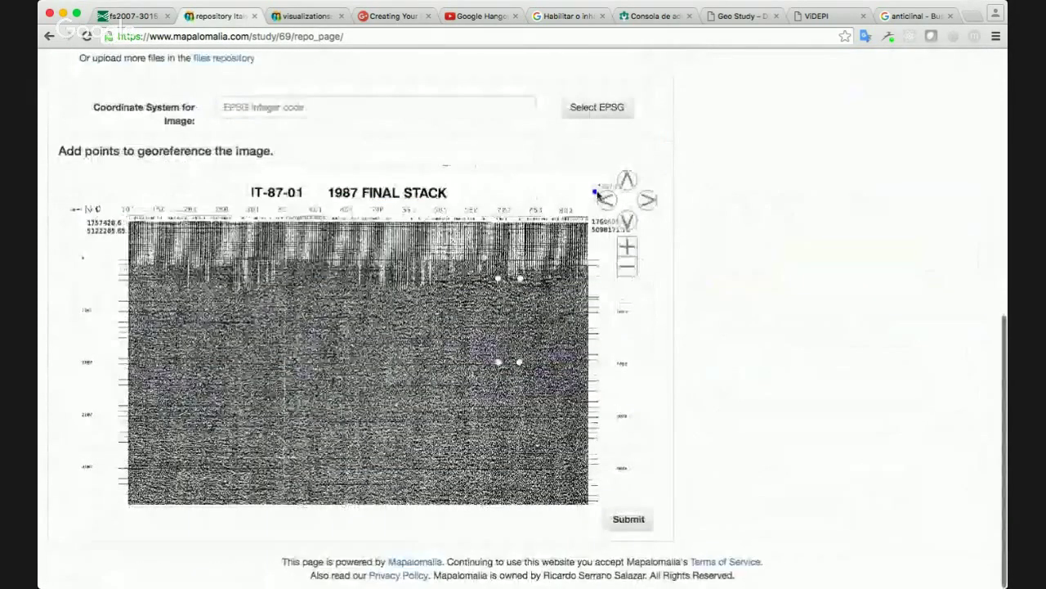
pyautogui.click(603, 198)
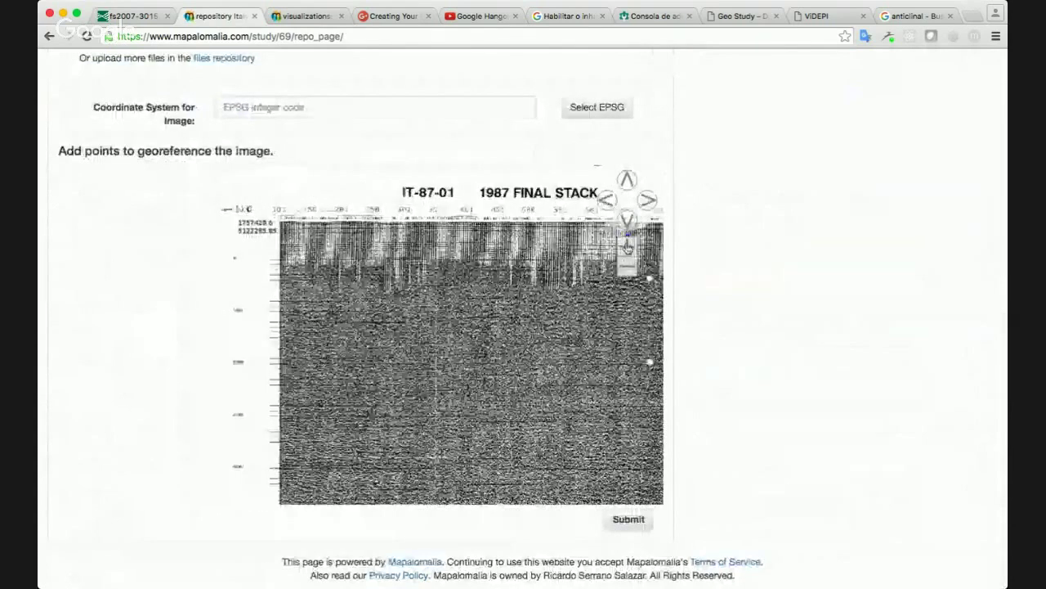
pyautogui.click(627, 246)
pyautogui.click(609, 202)
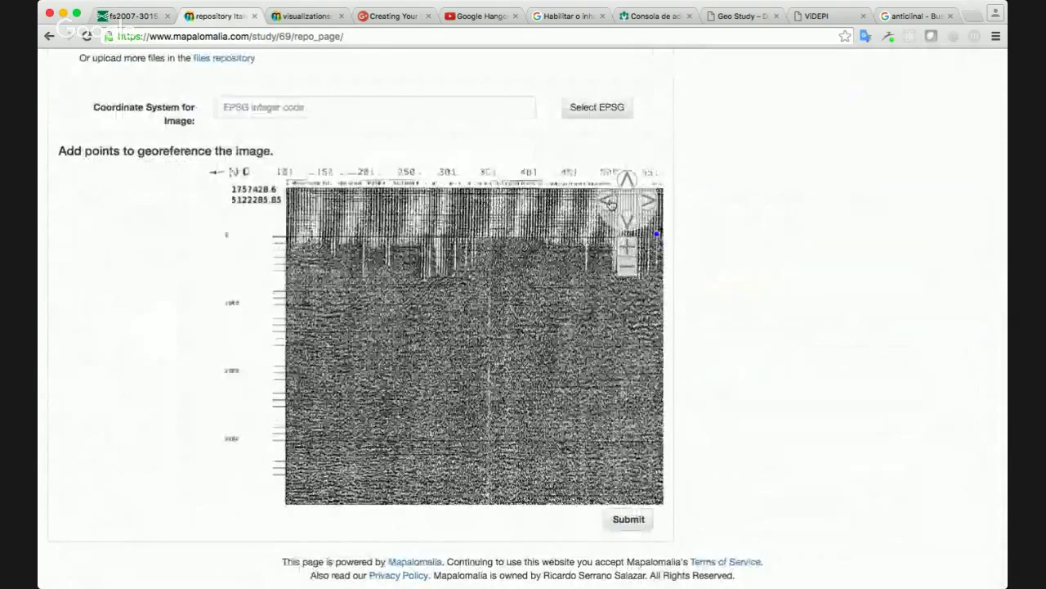
pyautogui.click(627, 179)
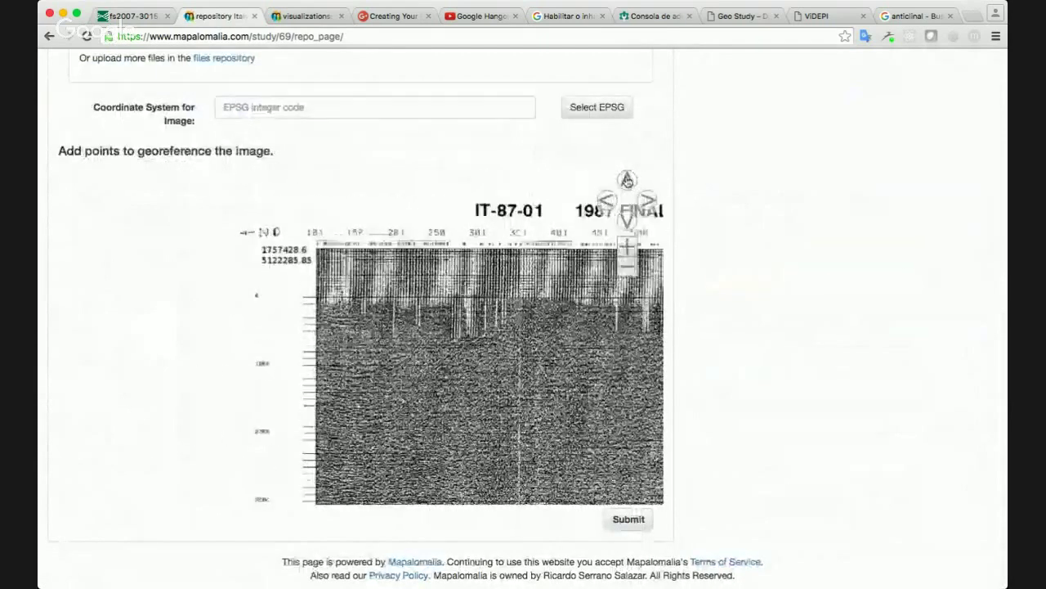
pyautogui.click(627, 244)
pyautogui.click(627, 180)
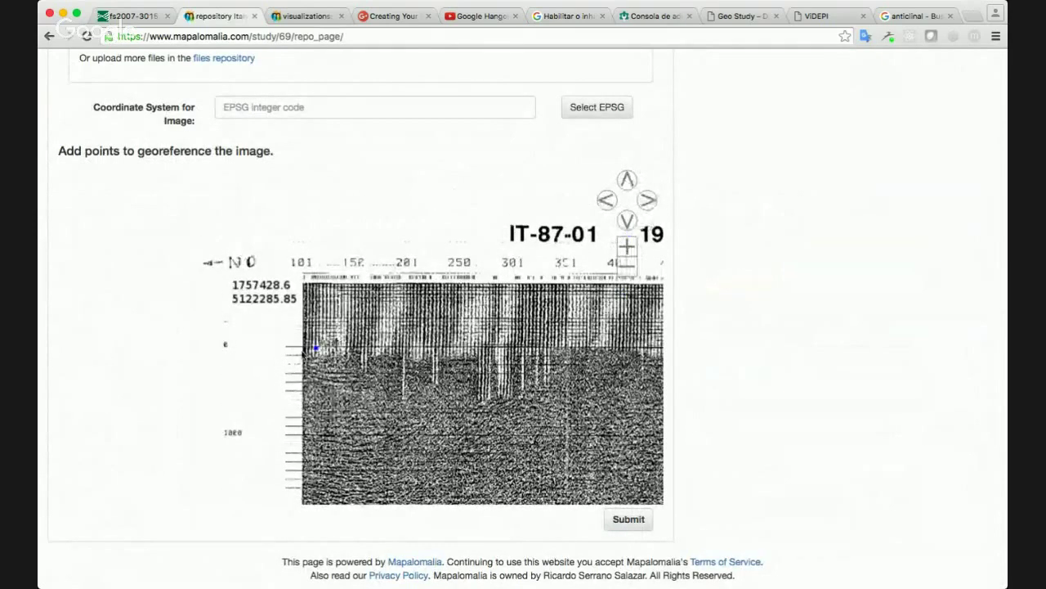
pyautogui.click(631, 225)
pyautogui.click(628, 247)
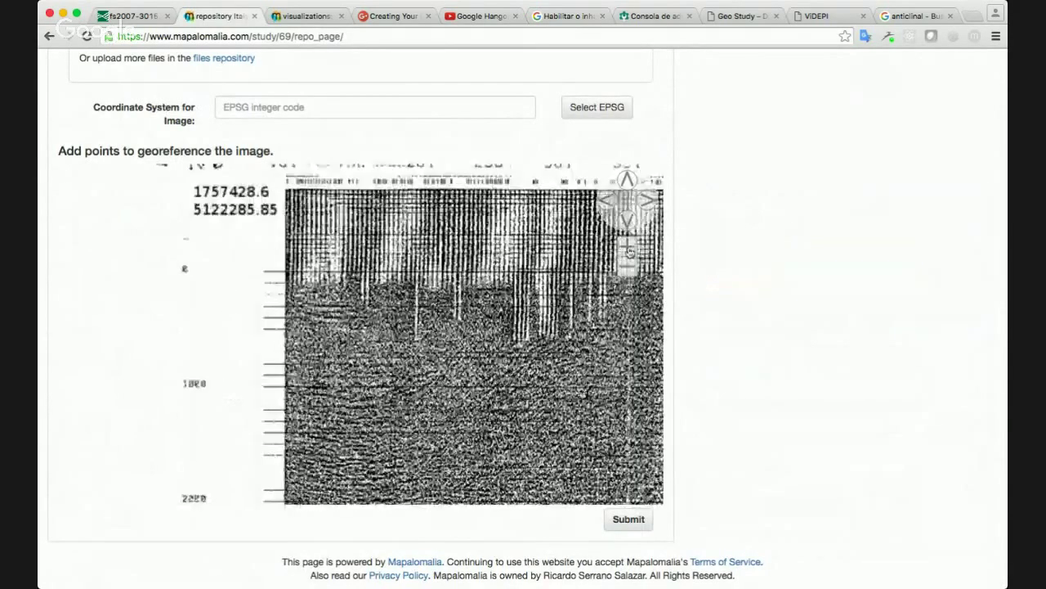
pyautogui.click(627, 183)
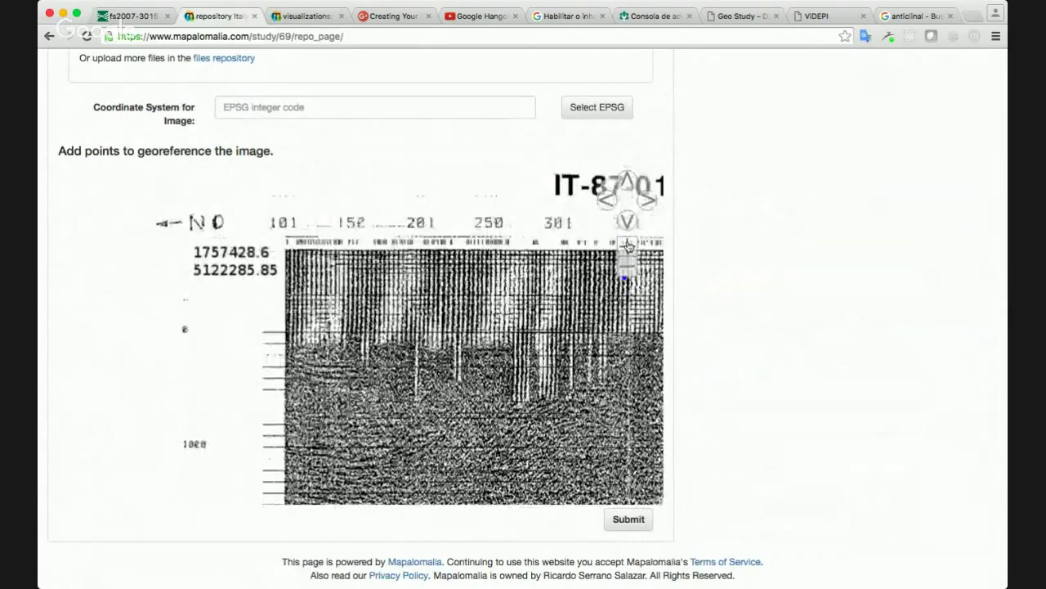
pyautogui.click(628, 246)
pyautogui.click(605, 200)
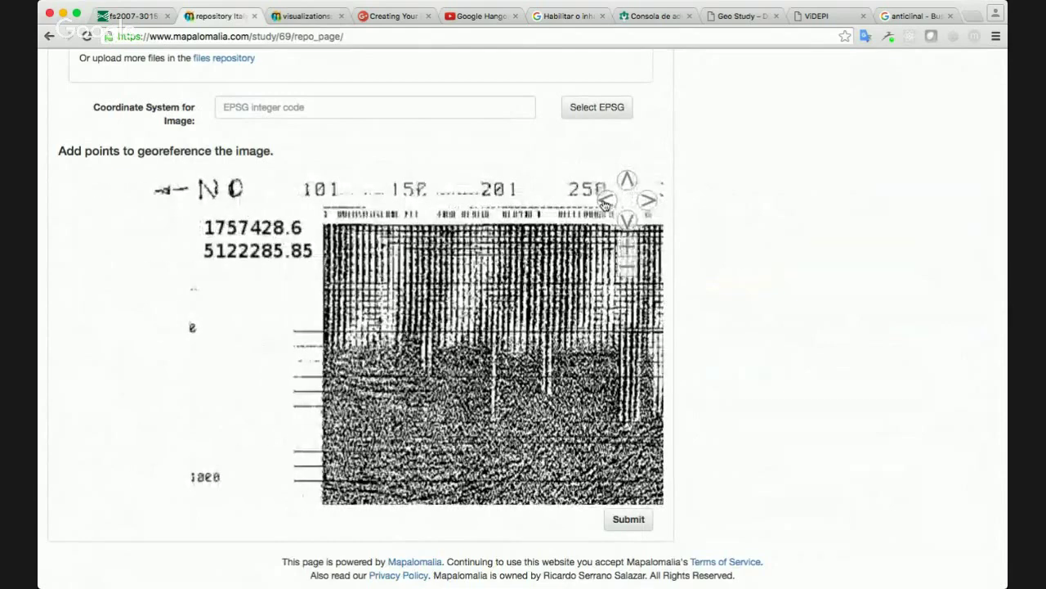
pyautogui.click(275, 454)
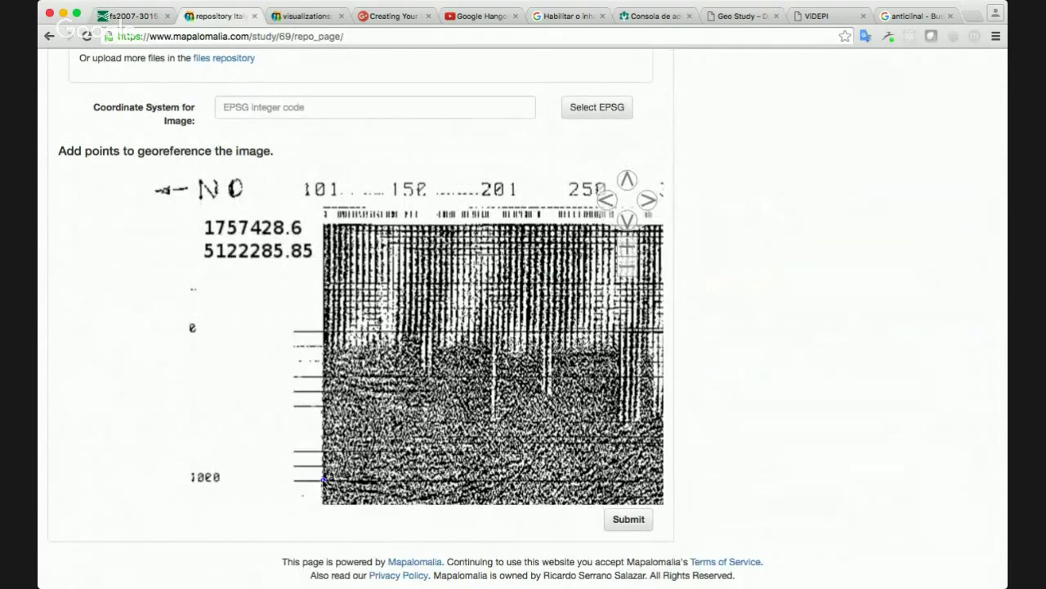
pyautogui.click(323, 479)
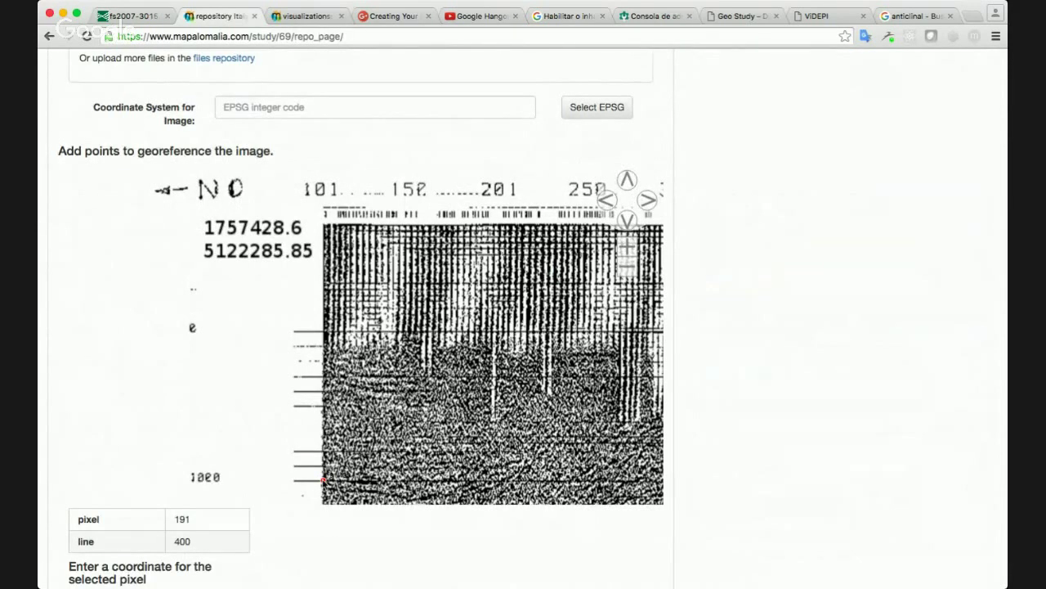
pyautogui.moveTo(293, 496); pyautogui.dragTo(208, 509)
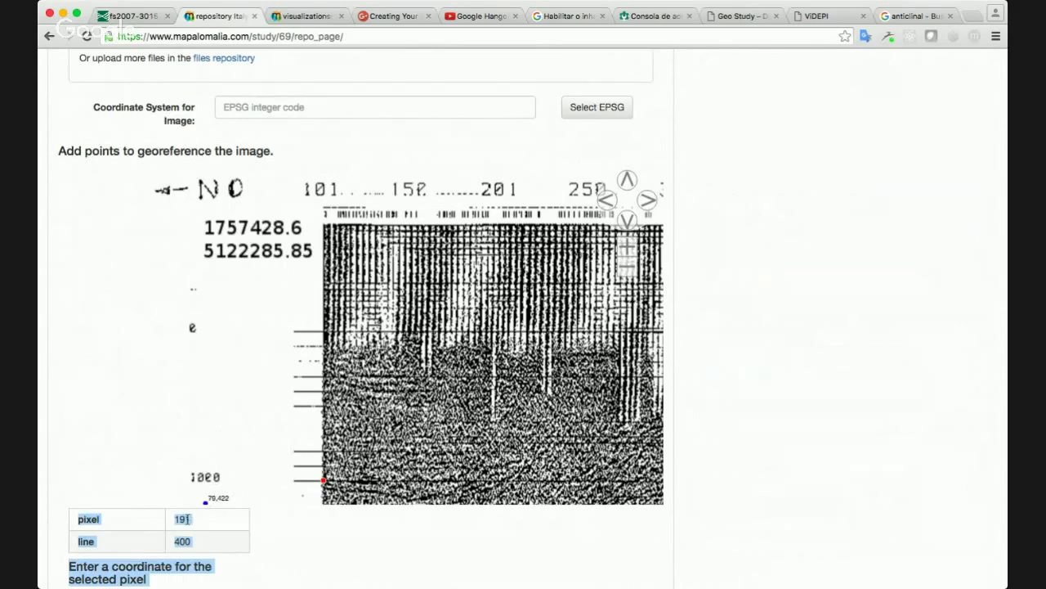
pyautogui.click(265, 515)
# Enter the first point's coordinates as X 1757428.6, Y 5122285.85 and Z -1000
pyautogui.scroll(-2, 266, 518)
pyautogui.scroll(-1, 266, 520)
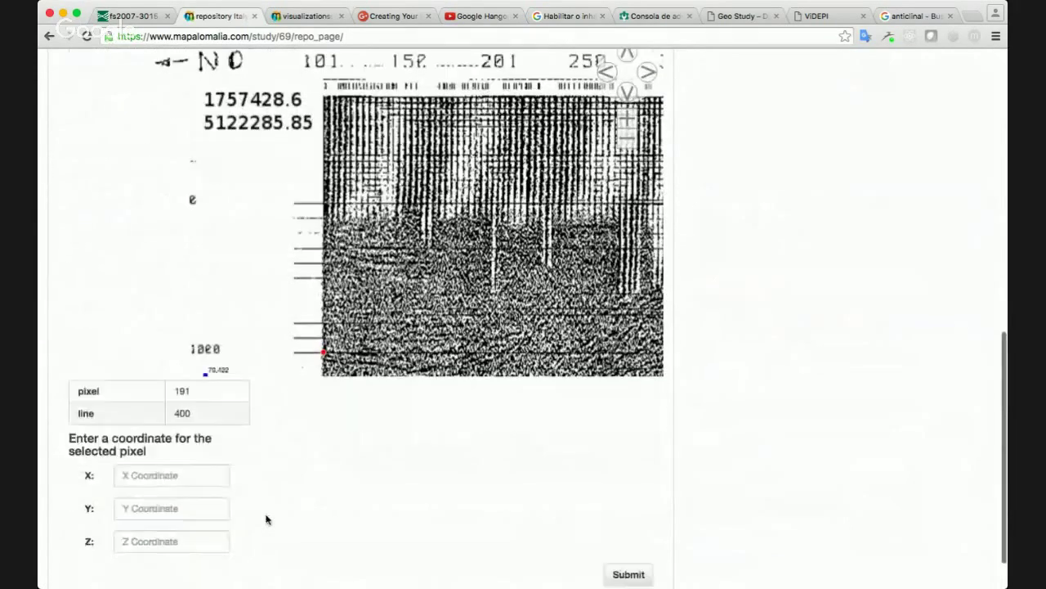
pyautogui.click(155, 487)
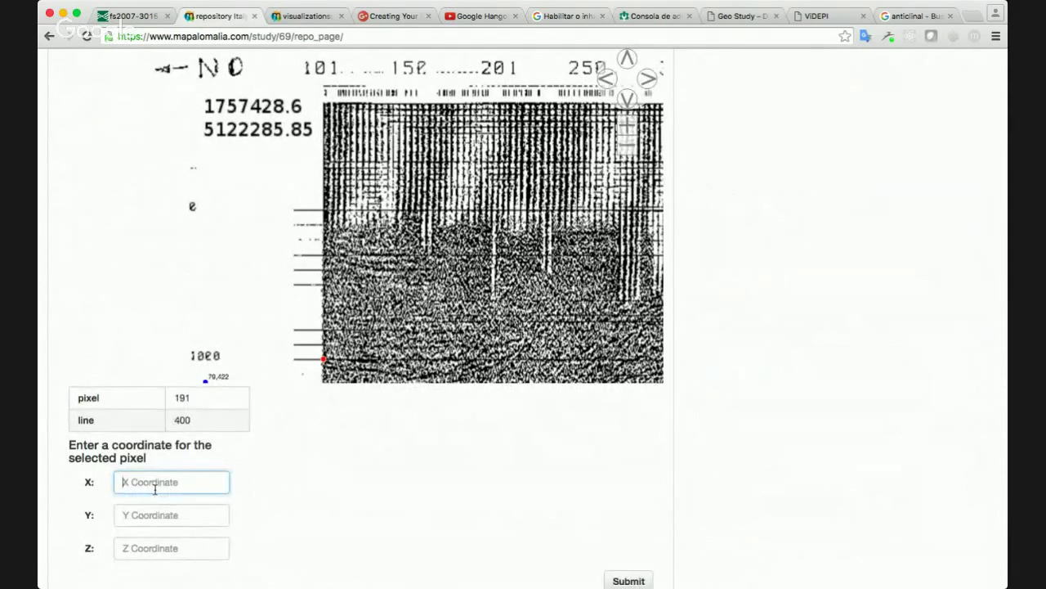
pyautogui.write('1757428.6')
pyautogui.press('Tab')
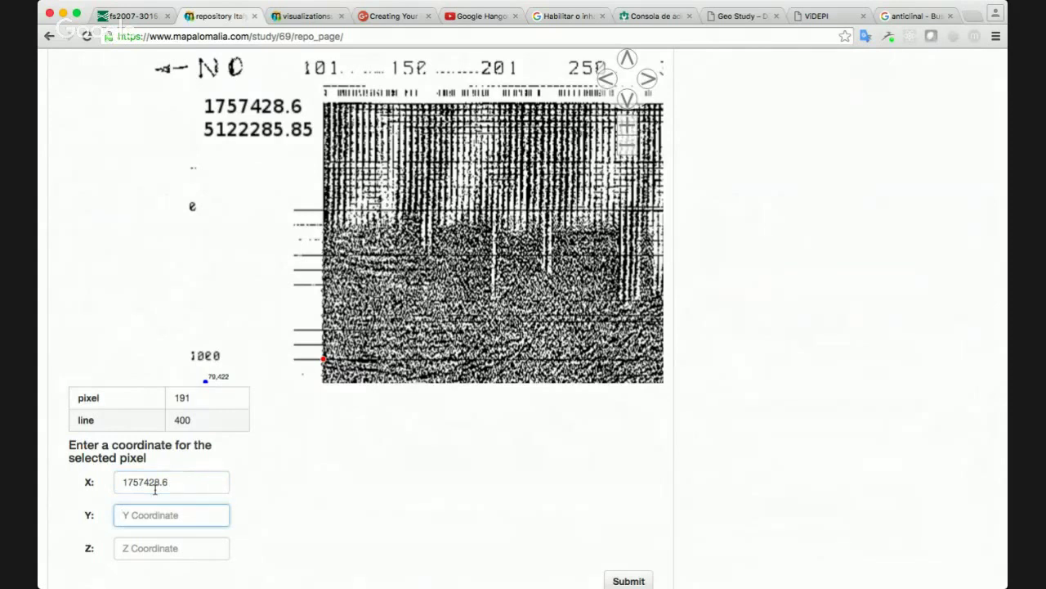
pyautogui.write('5122285.85')
pyautogui.press('Tab')
pyautogui.write('-')
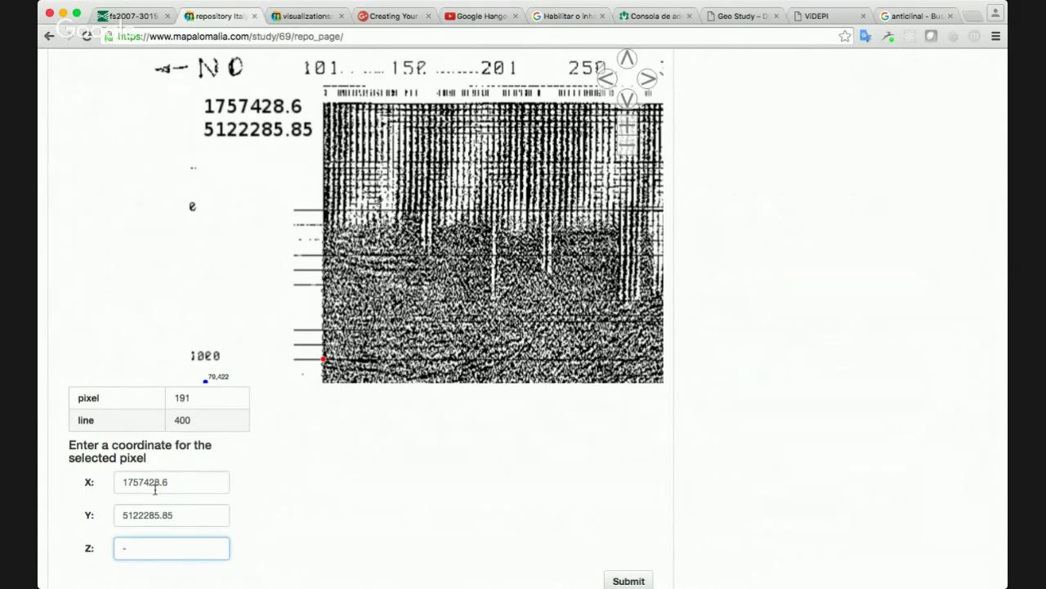
pyautogui.write('1000')
# Add a second georeferencing point where the 1000 depth line meets the section's right edge, at about pixel 1439, line 404
pyautogui.click(651, 81)
pyautogui.click(652, 84)
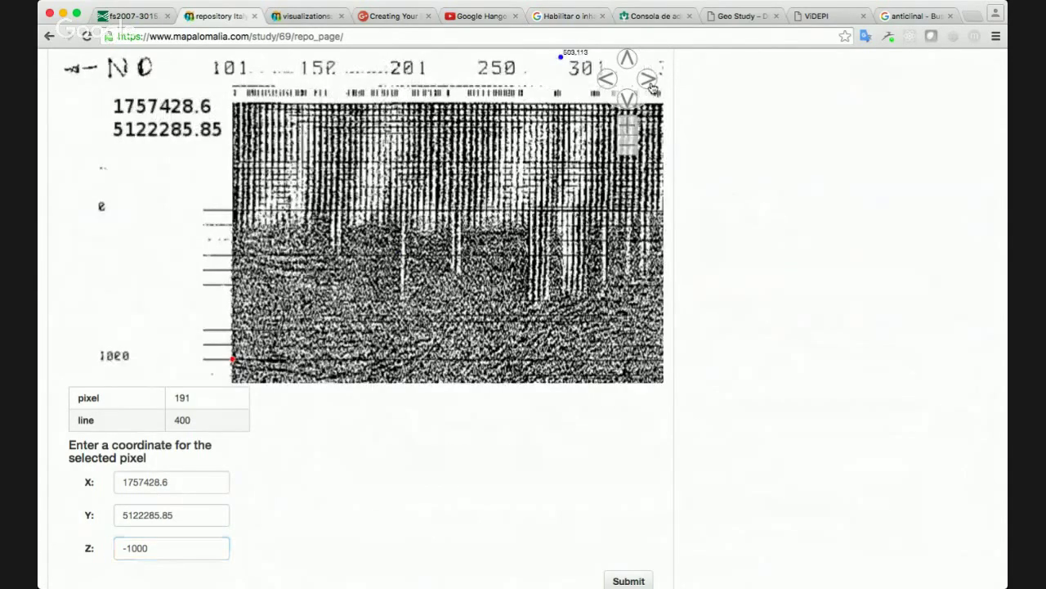
pyautogui.click(652, 81)
pyautogui.click(652, 81)
pyautogui.click(652, 82)
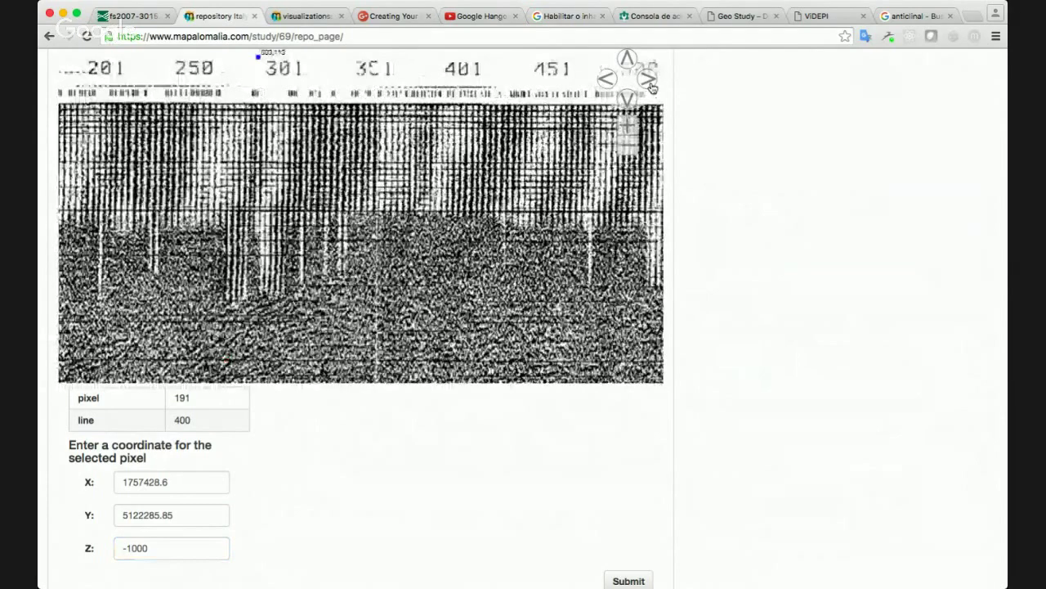
pyautogui.click(652, 82)
pyautogui.click(651, 82)
pyautogui.click(651, 82)
pyautogui.click(651, 82)
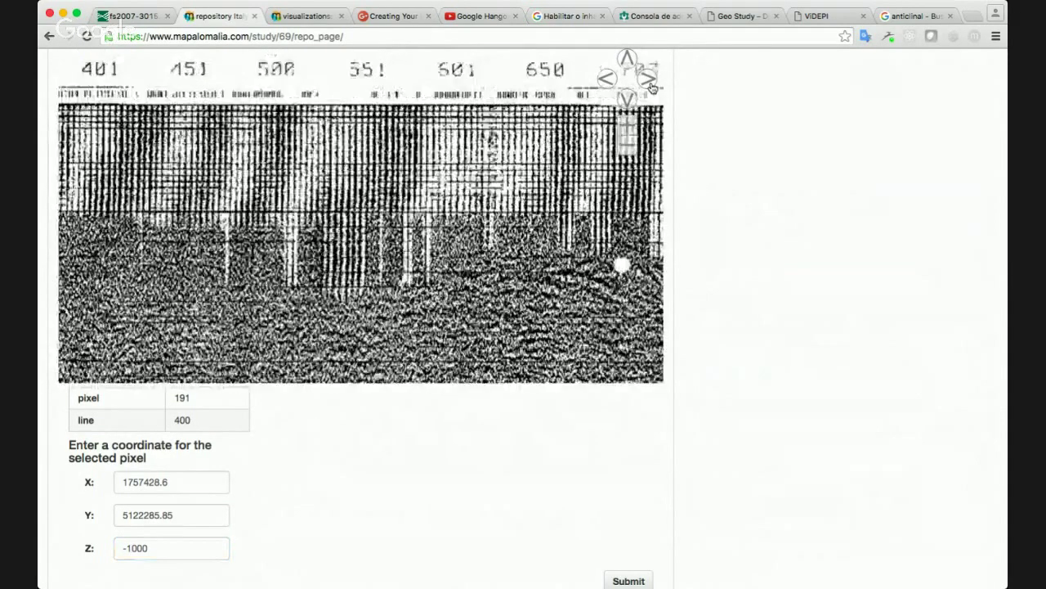
pyautogui.click(652, 82)
pyautogui.click(652, 81)
pyautogui.click(652, 82)
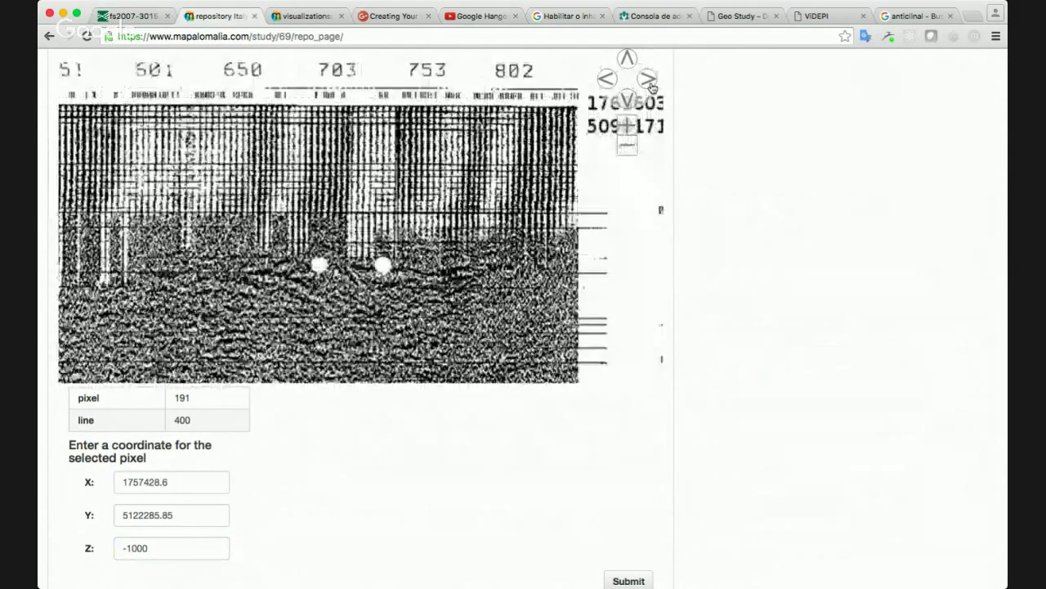
pyautogui.click(651, 82)
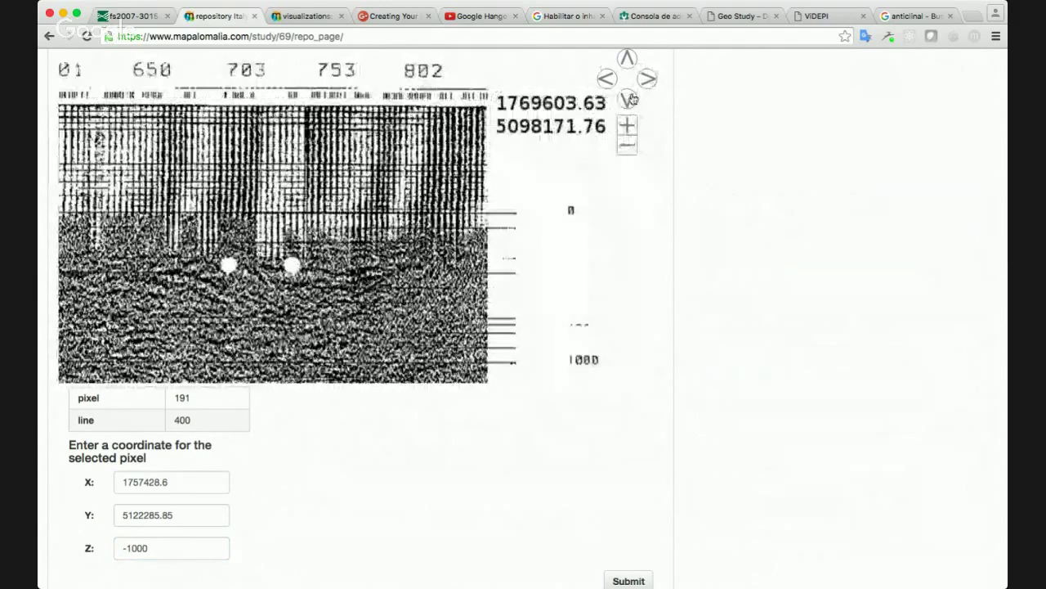
pyautogui.click(630, 99)
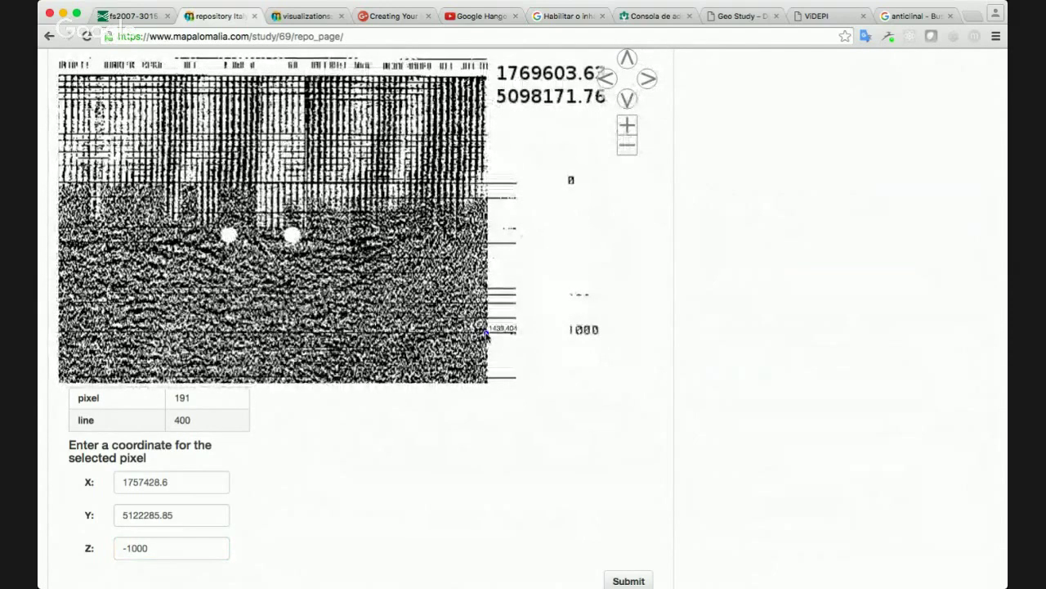
pyautogui.click(486, 330)
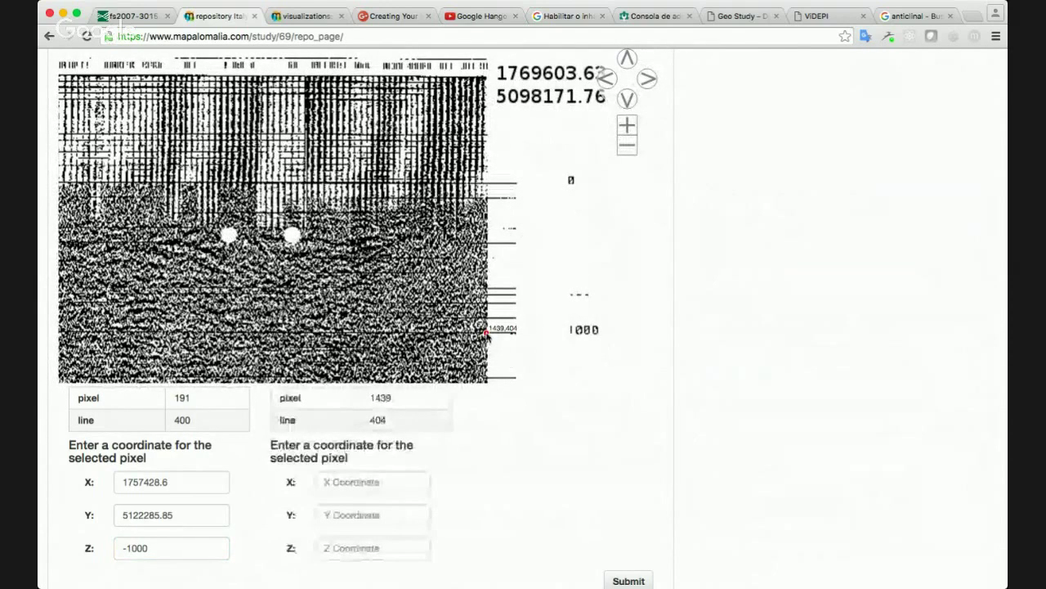
# Enter the second point's coordinates as X 1769603.63, Y 5098171.76 and Z -1000
pyautogui.click(334, 484)
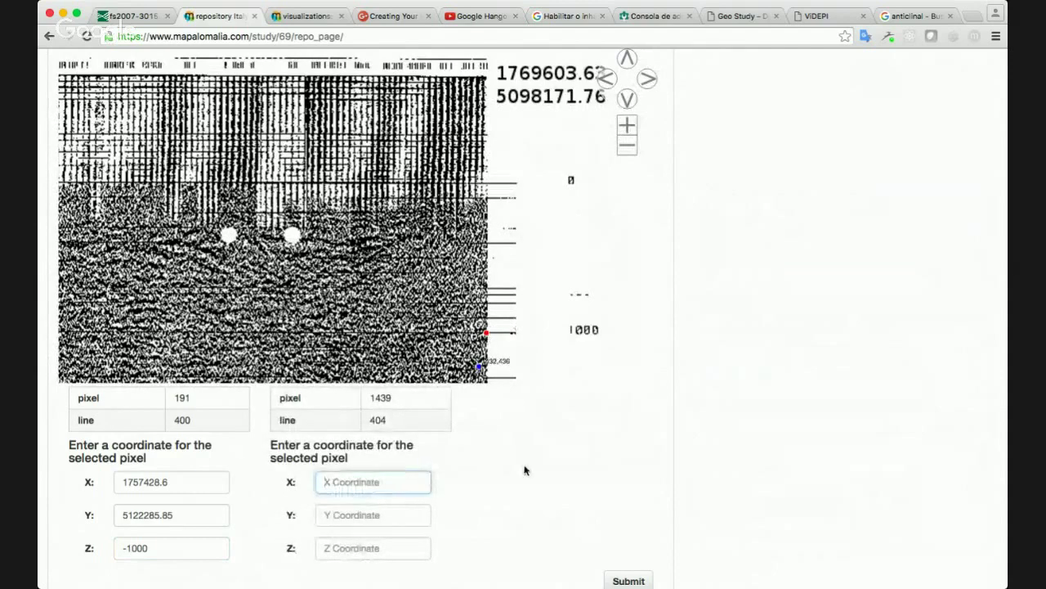
pyautogui.write('1769603.63')
pyautogui.press('Tab')
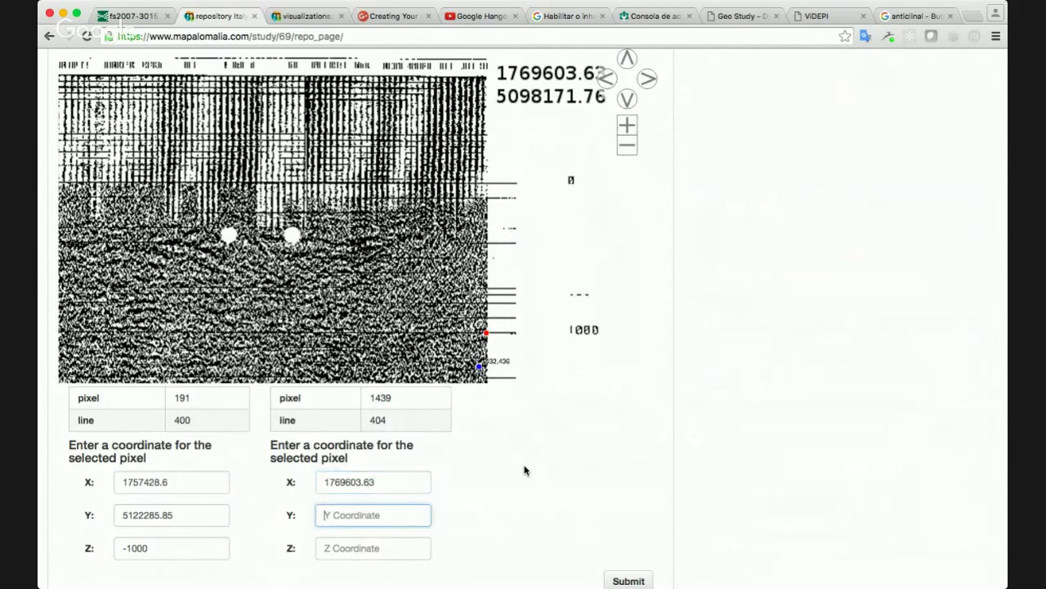
pyautogui.write('5098171.76')
pyautogui.press('Tab')
pyautogui.write('-10')
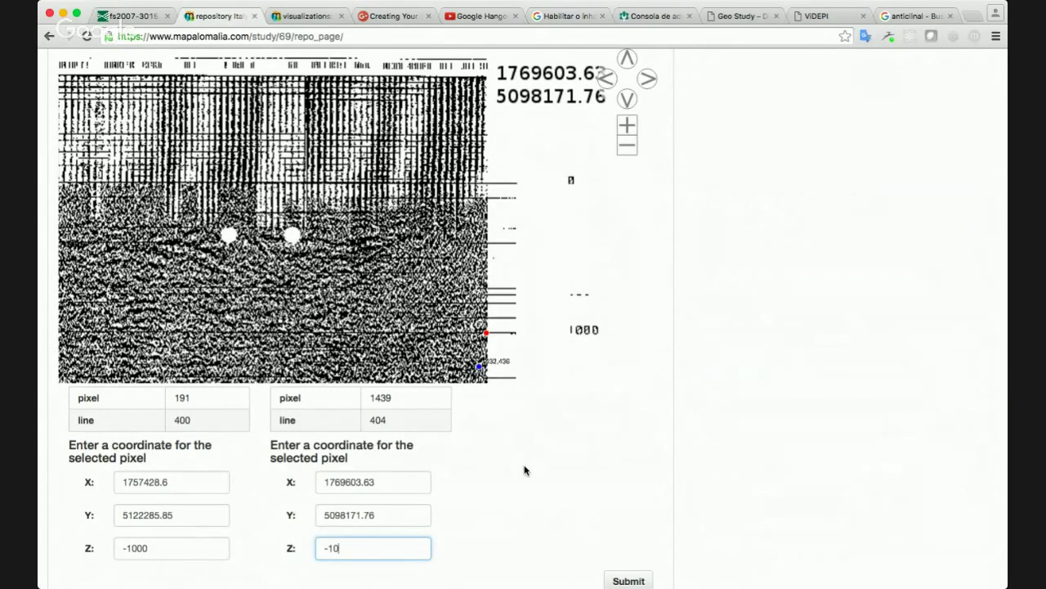
pyautogui.write('00')
# Add a third georeferencing point where the 6000 depth line meets the section's right edge, at about pixel 1439, line 1114
pyautogui.scroll(-1, 525, 470)
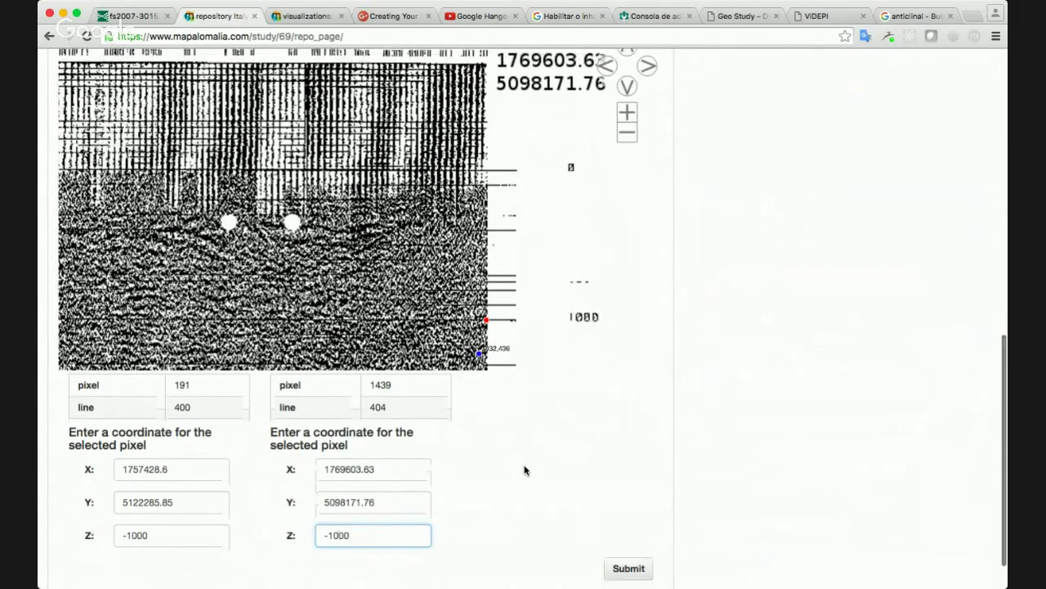
pyautogui.click(627, 86)
pyautogui.click(627, 87)
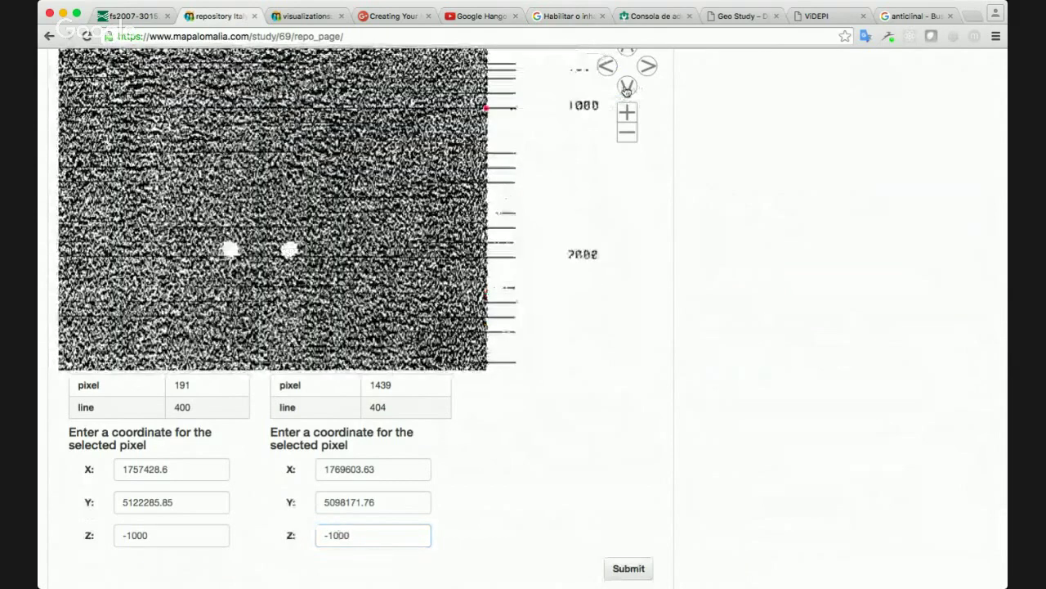
pyautogui.click(627, 86)
pyautogui.click(627, 87)
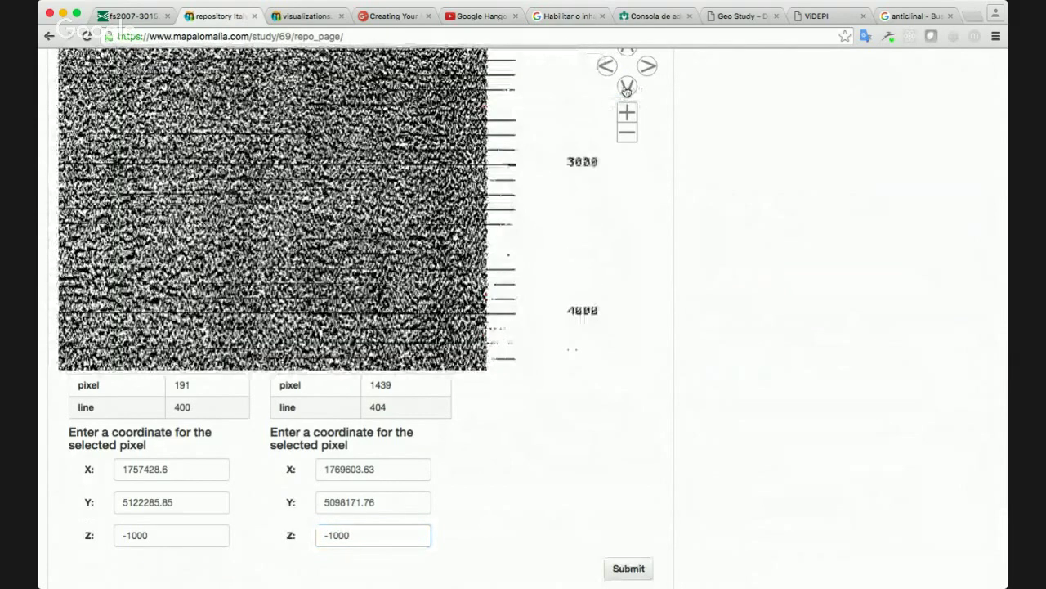
pyautogui.click(627, 87)
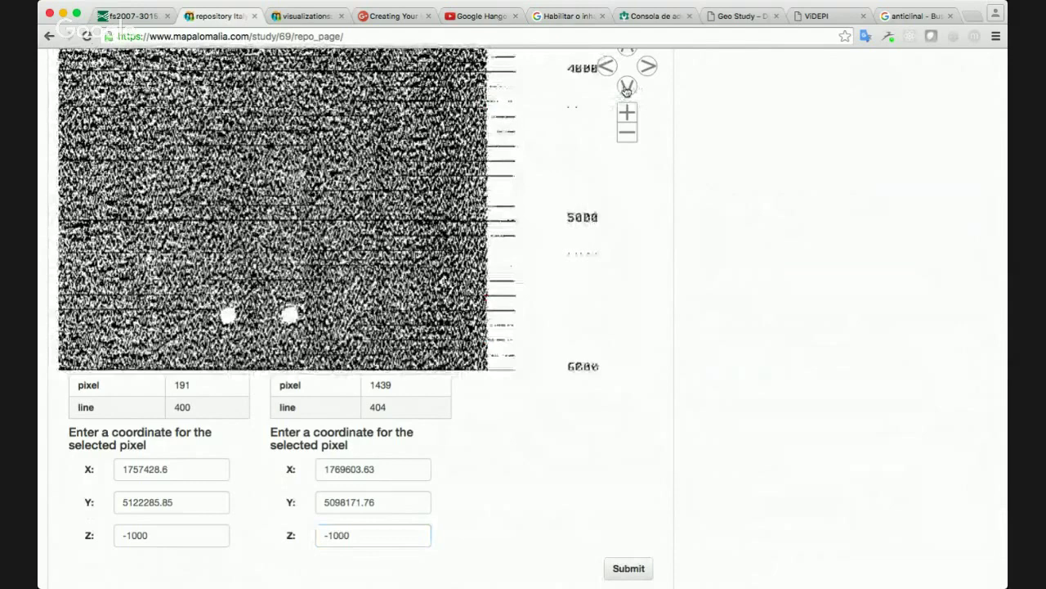
pyautogui.click(627, 87)
pyautogui.click(486, 250)
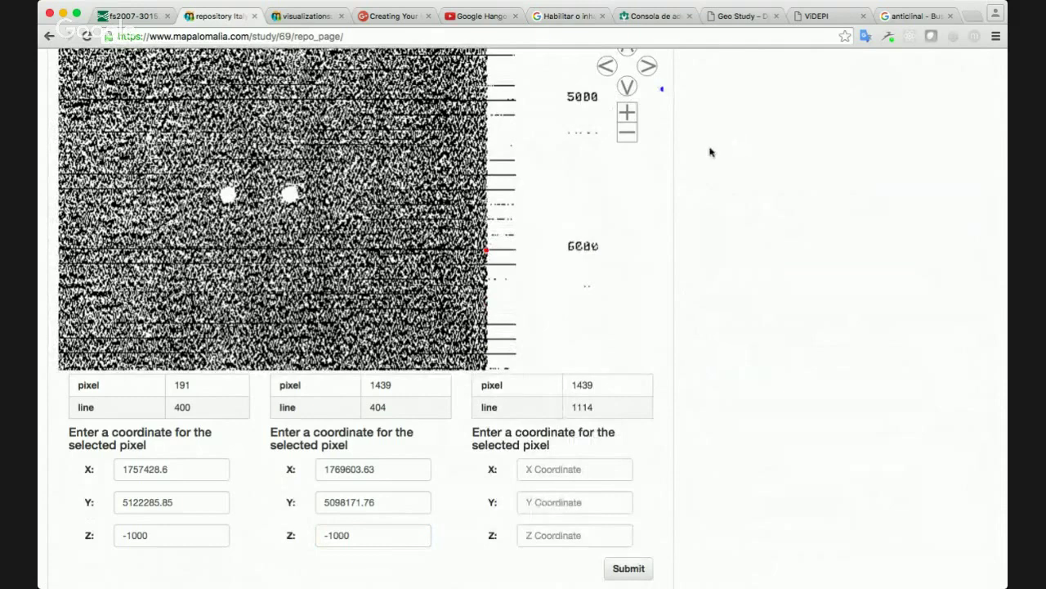
# Copy the second point's X coordinate 1769603.63 and Y coordinate 5098171.76 to the third point
pyautogui.doubleClick(351, 467)
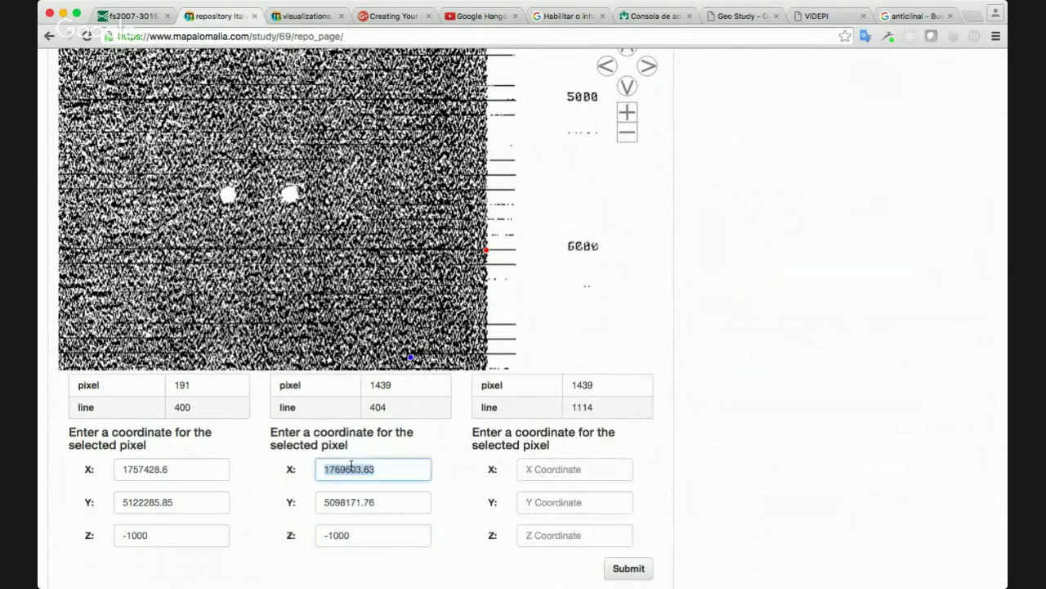
pyautogui.press('super+c')
pyautogui.click(533, 469)
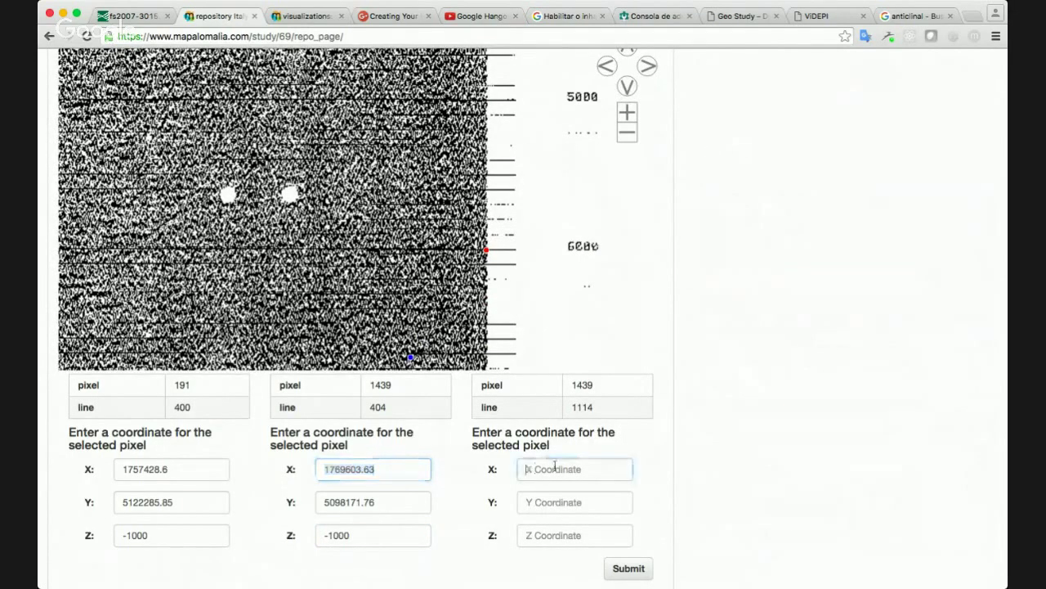
pyautogui.press('super+v')
pyautogui.doubleClick(372, 504)
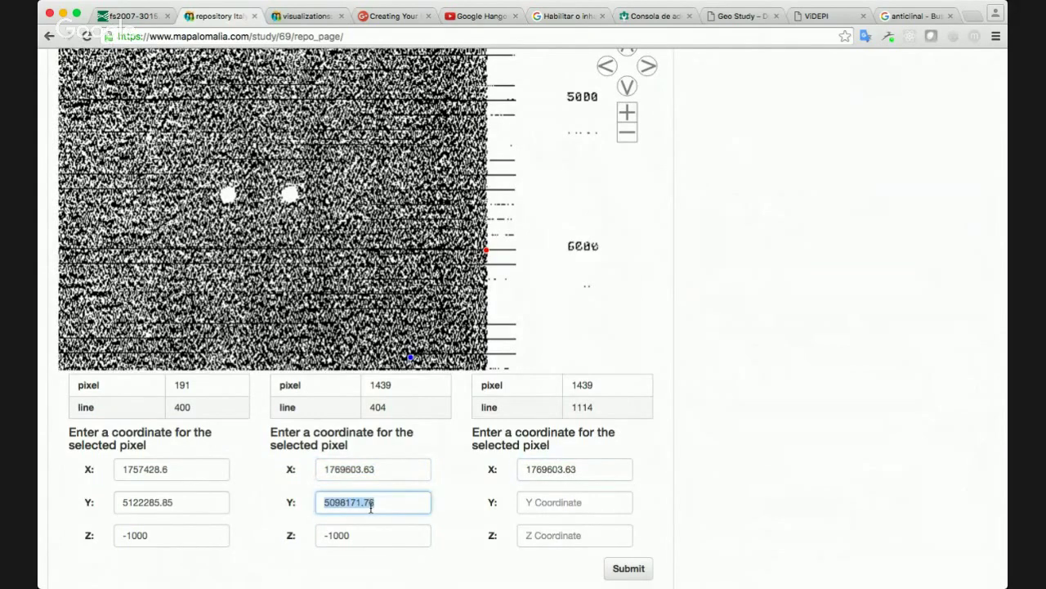
pyautogui.press('super+c')
pyautogui.click(544, 502)
pyautogui.press('super+v')
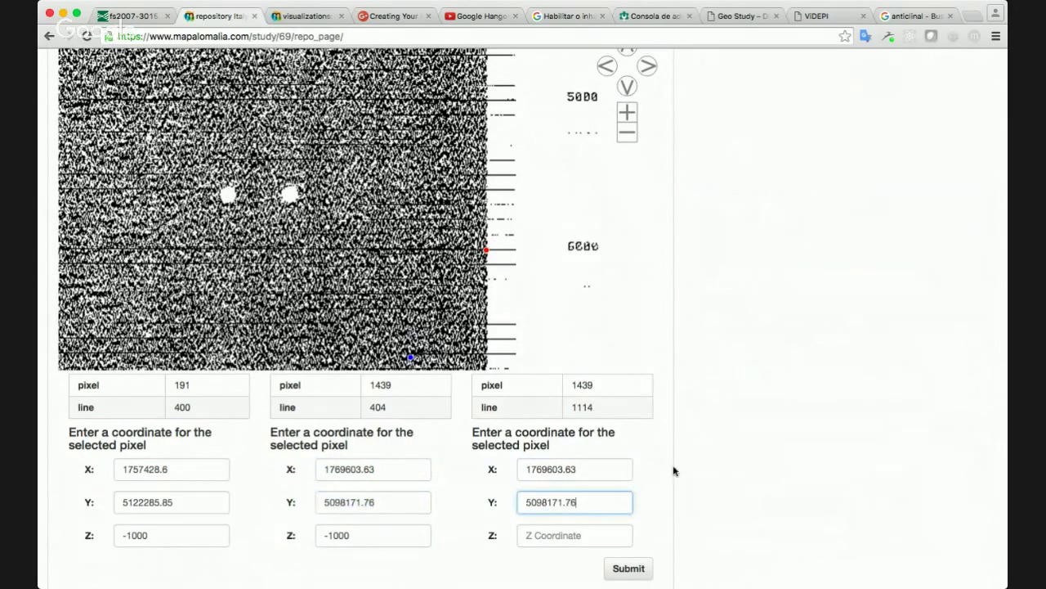
# Set the third georeferencing point's Z coordinate to -6000
pyautogui.scroll(-1, 675, 470)
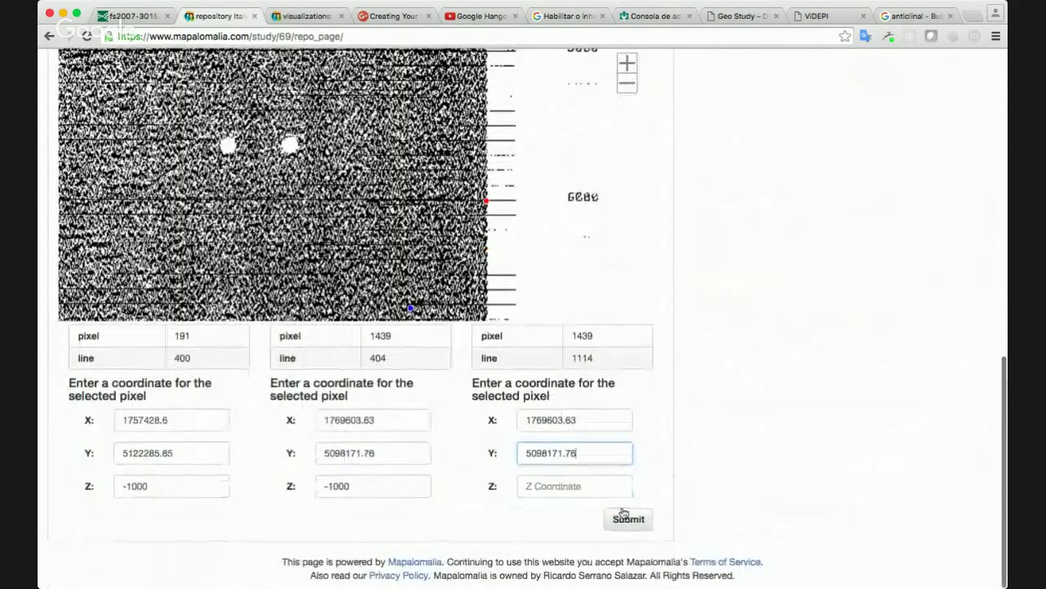
pyautogui.click(578, 487)
pyautogui.write('-6000')
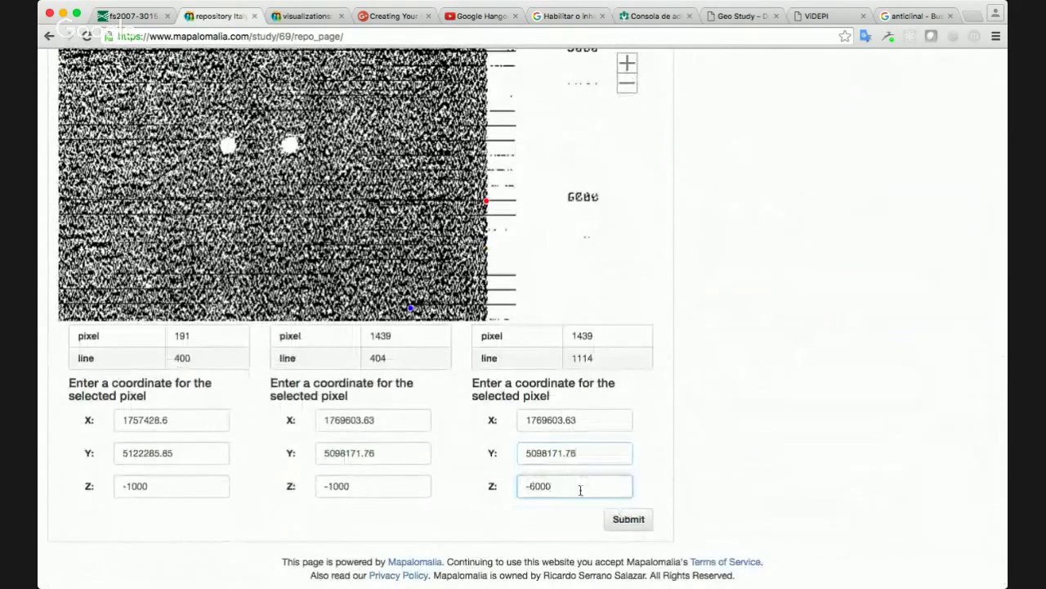
# Add a fourth georeferencing point where the 6000 depth line meets the section's left edge, at about pixel 190, line 1110
pyautogui.scroll(2, 751, 203)
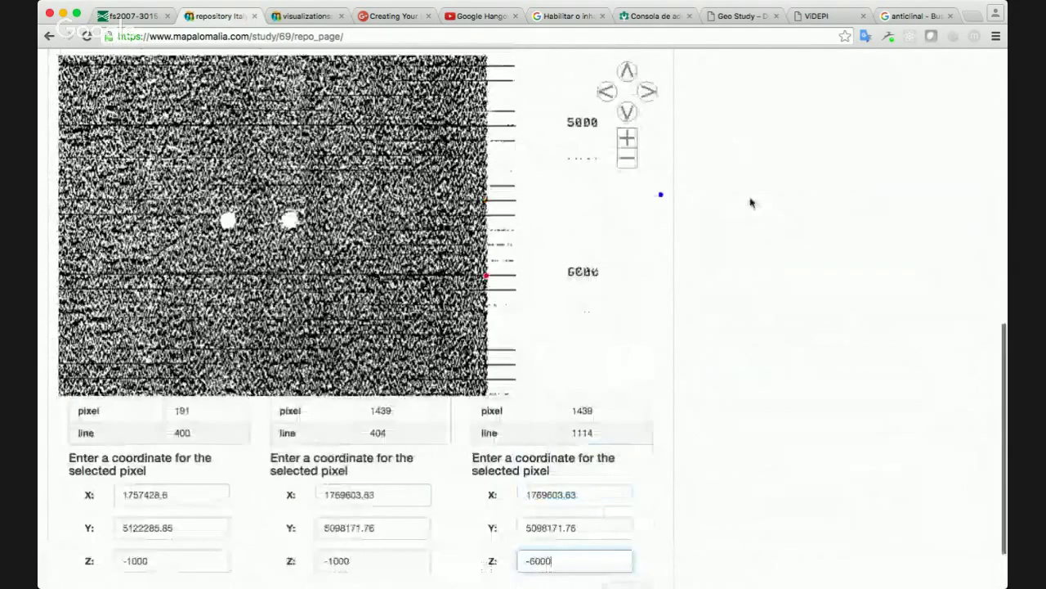
pyautogui.scroll(3, 751, 203)
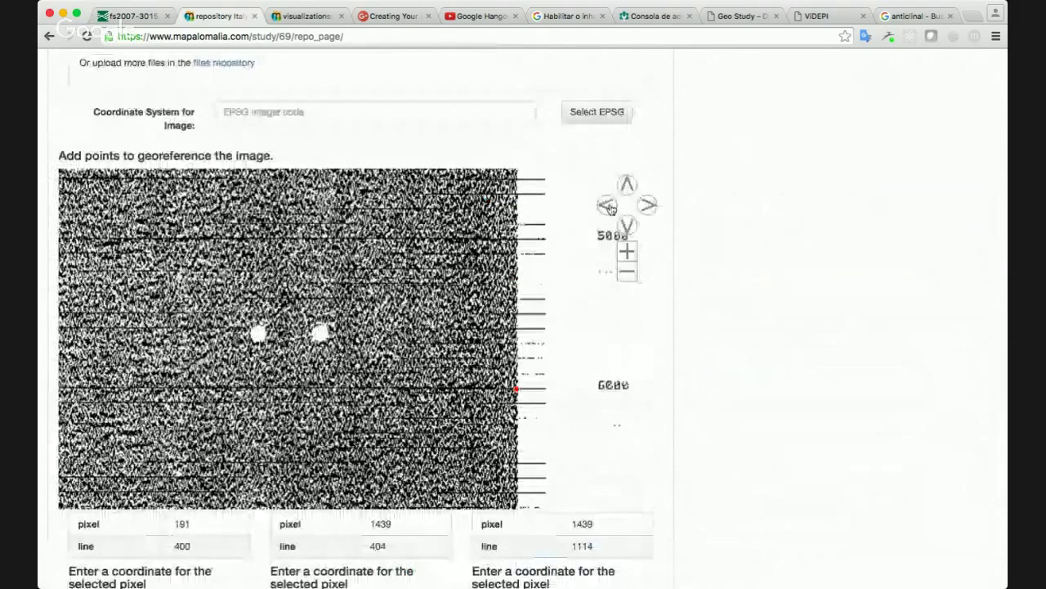
pyautogui.click(608, 206)
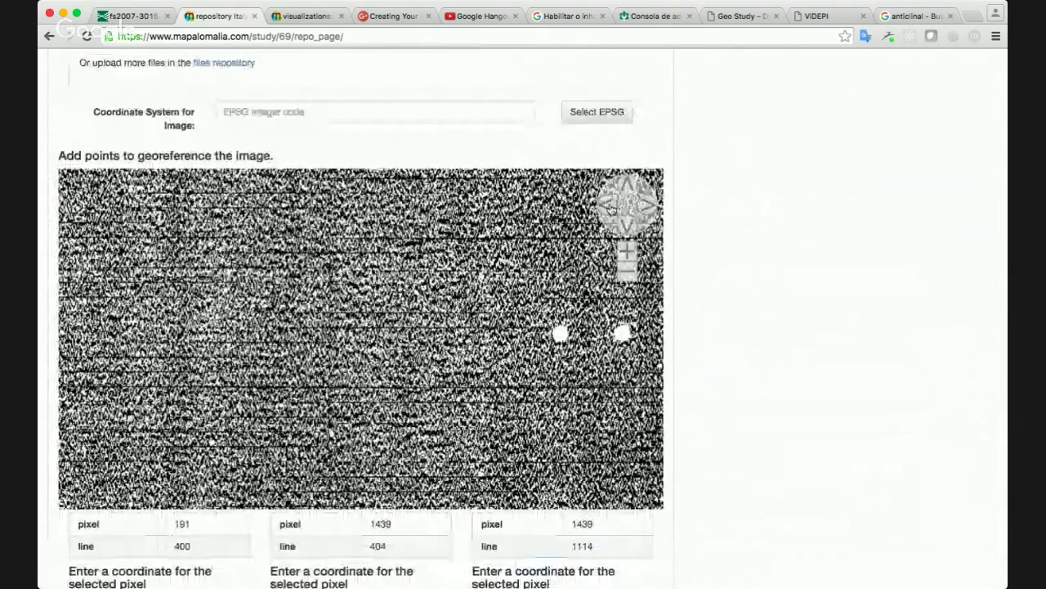
pyautogui.click(611, 209)
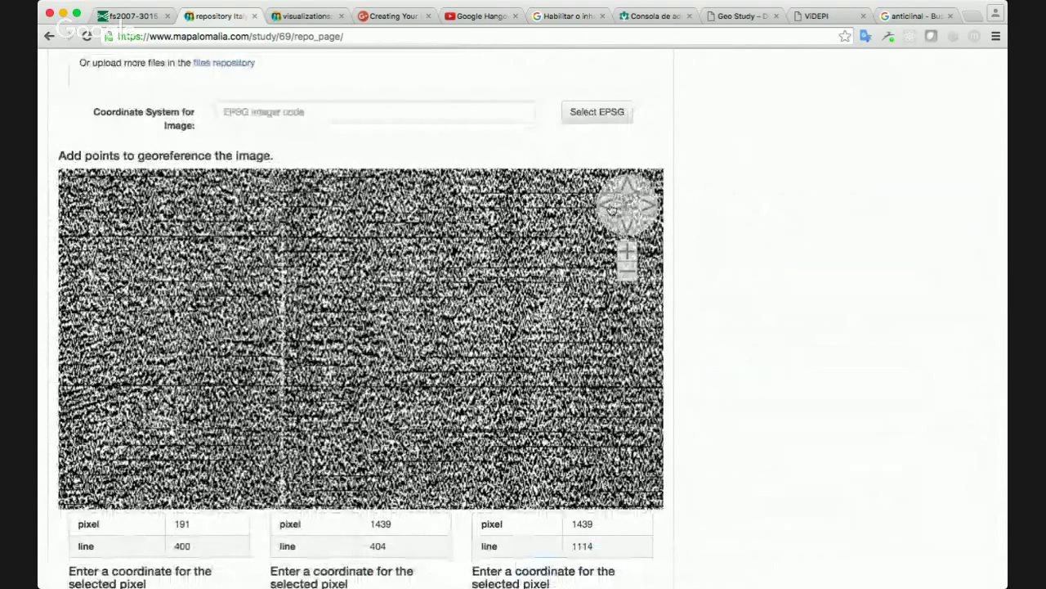
pyautogui.click(611, 209)
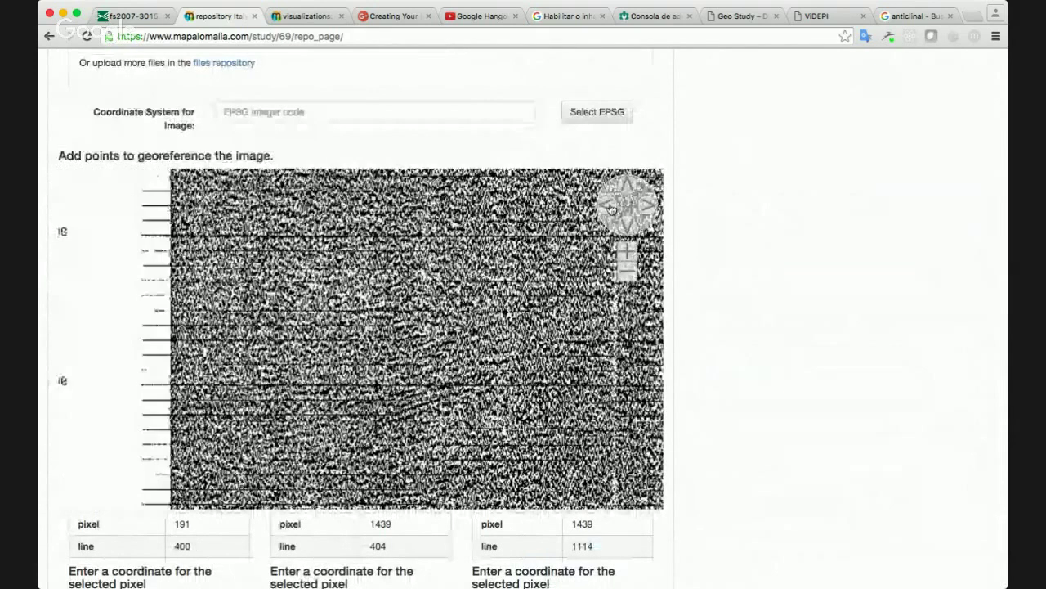
pyautogui.click(611, 209)
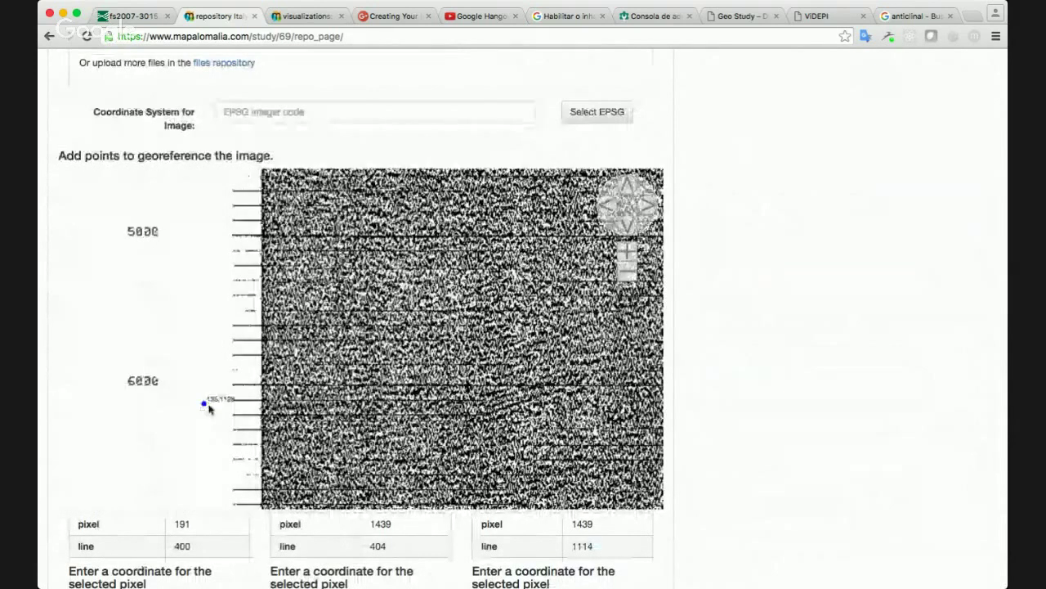
pyautogui.click(262, 385)
# Copy the first point's X 1757428.6 and Y 5122285.85 to the fourth point and set its Z to -6000
pyautogui.scroll(-4, 740, 335)
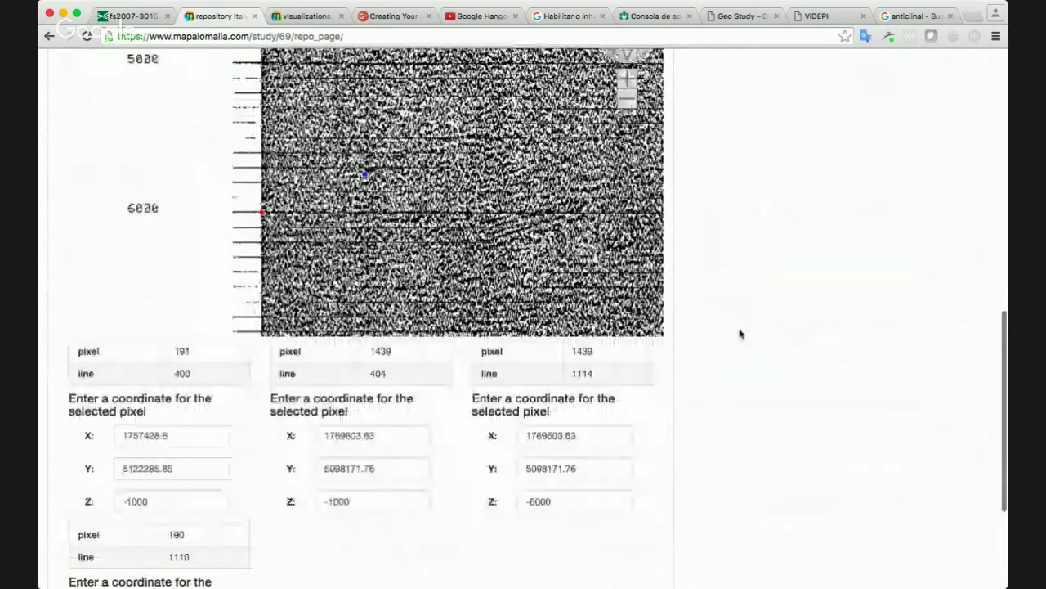
pyautogui.scroll(-4, 741, 334)
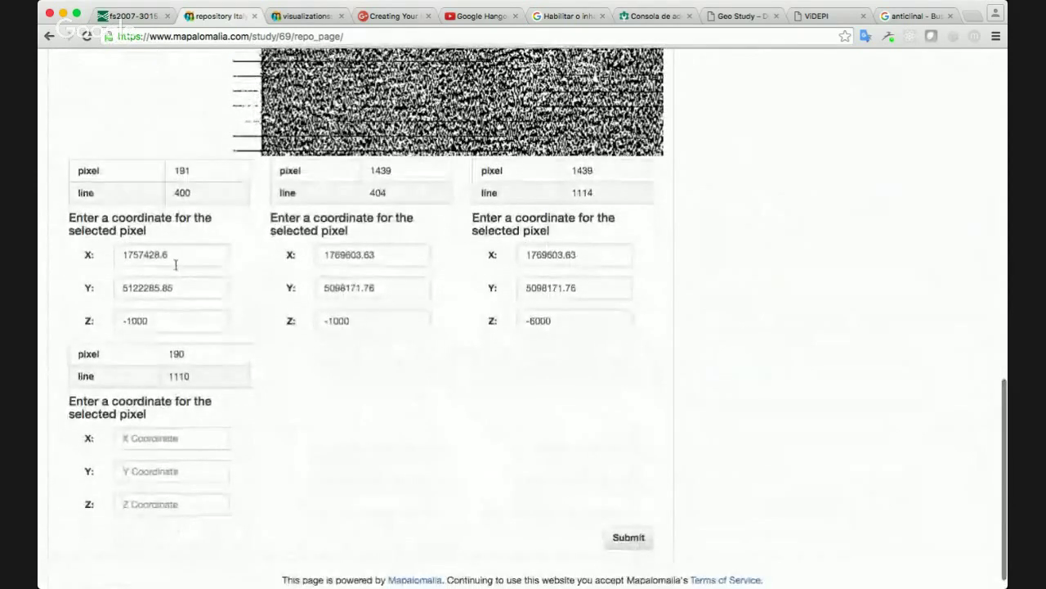
pyautogui.doubleClick(173, 258)
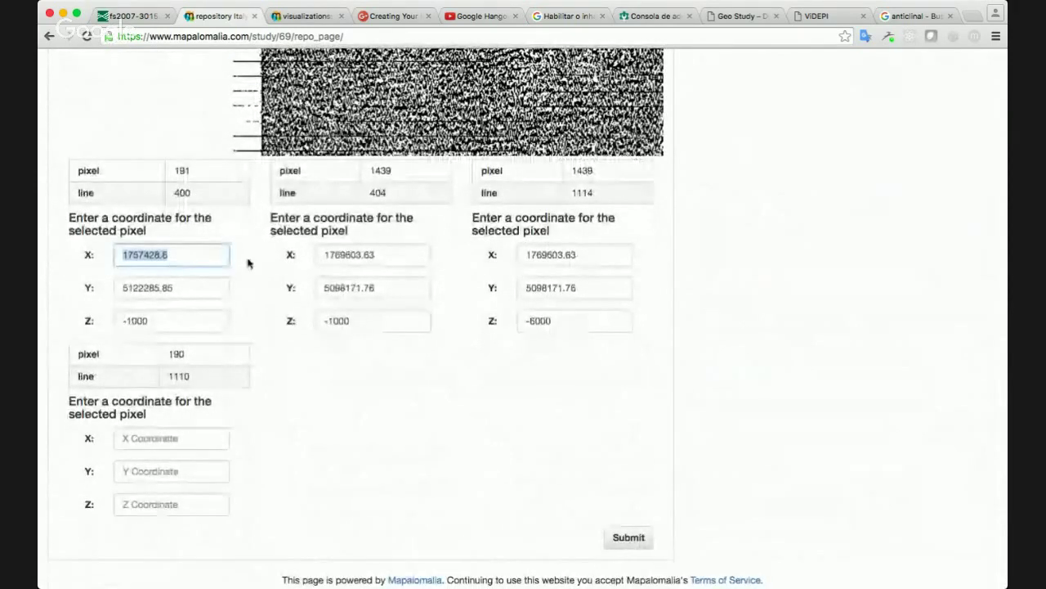
pyautogui.click(189, 432)
pyautogui.press('super+v')
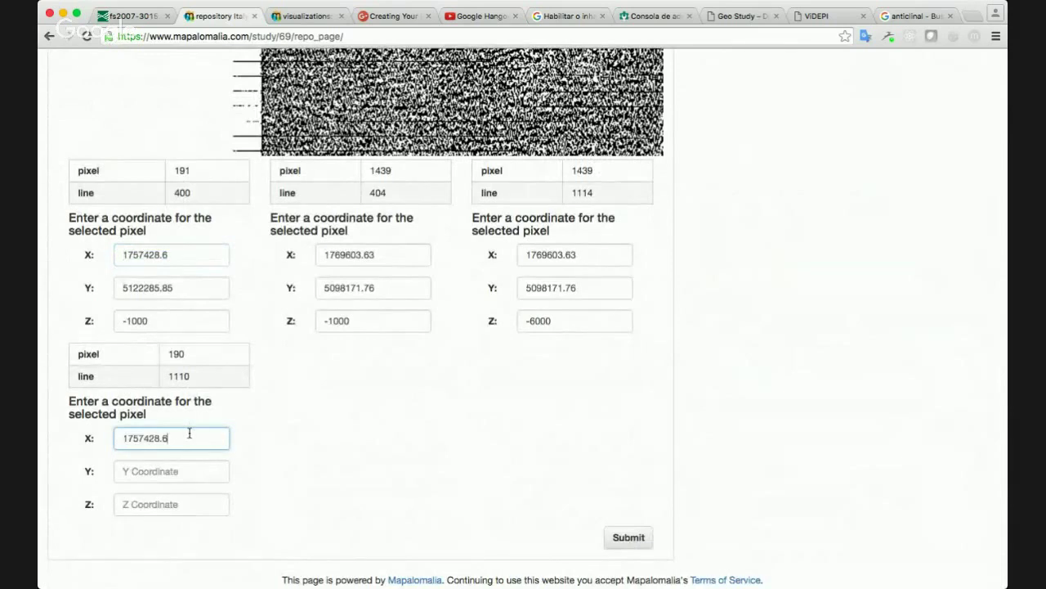
pyautogui.doubleClick(143, 290)
pyautogui.press('super+c')
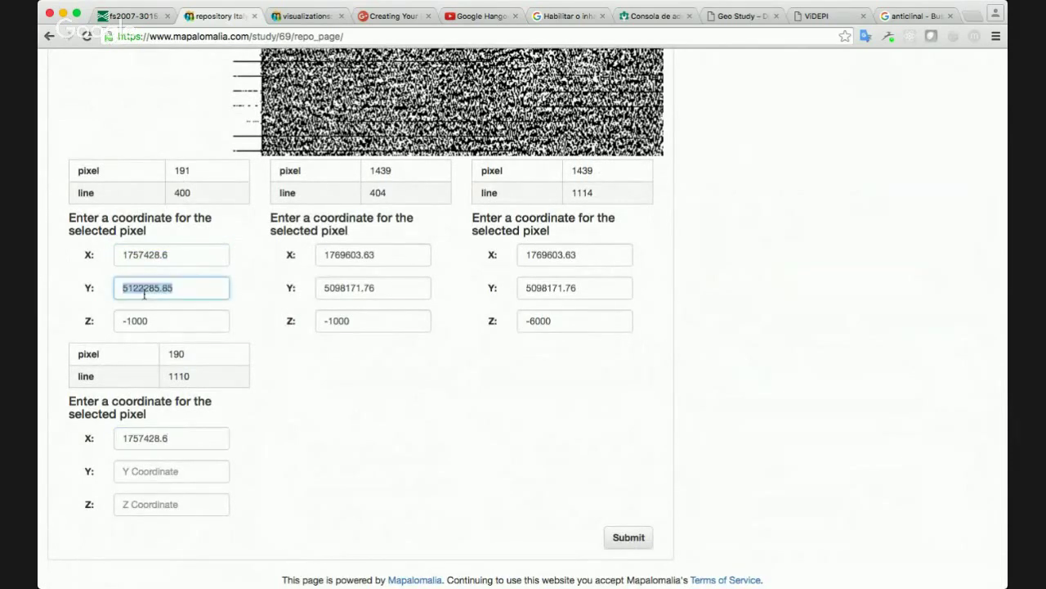
pyautogui.click(134, 471)
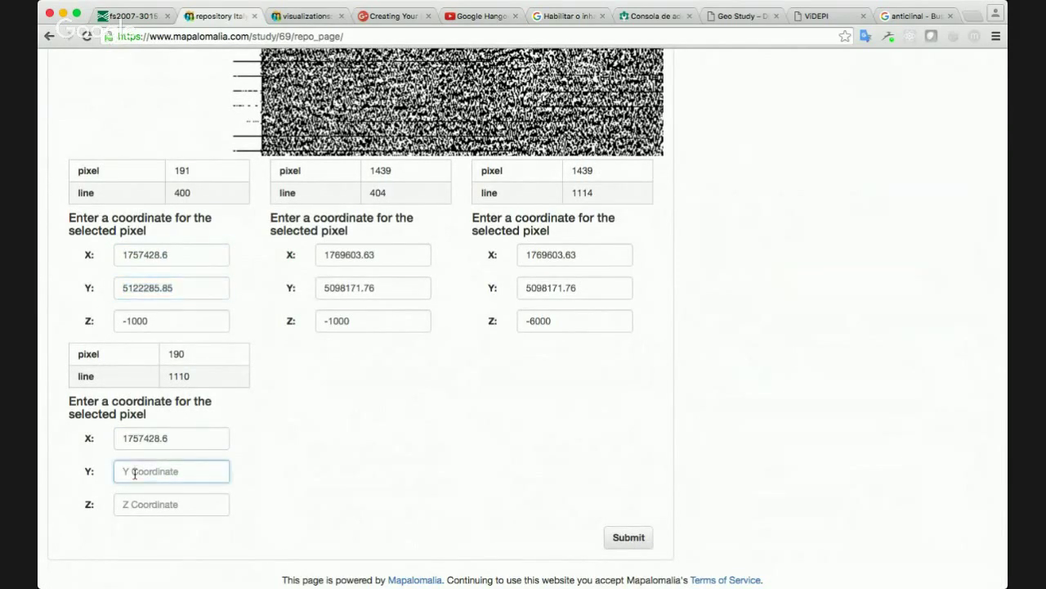
pyautogui.press('super+v')
pyautogui.click(148, 504)
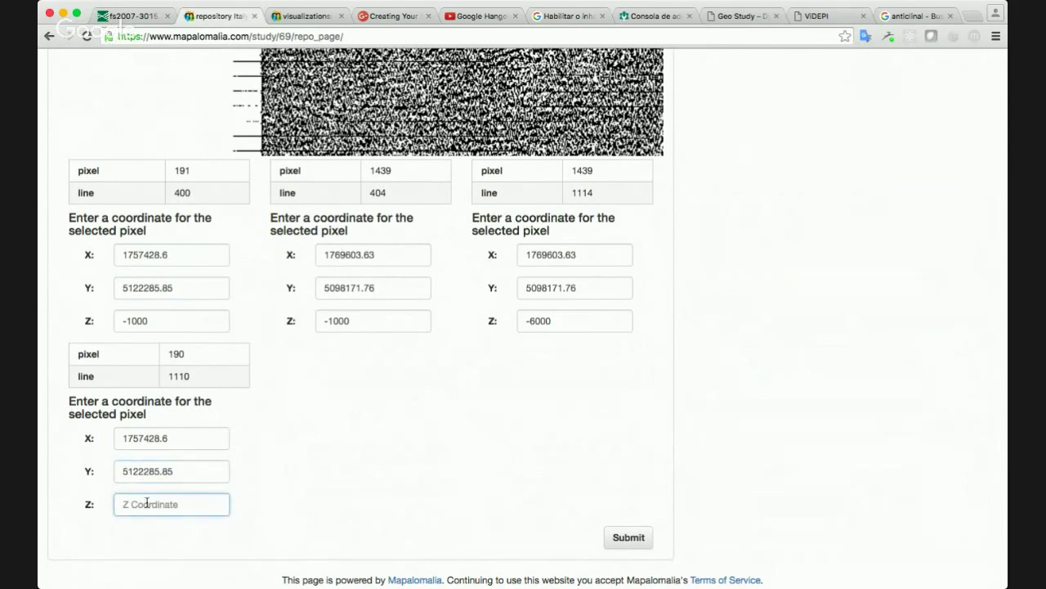
pyautogui.write('-6000')
# Try to submit the four georeferencing points for l1.png
pyautogui.scroll(-1, 697, 327)
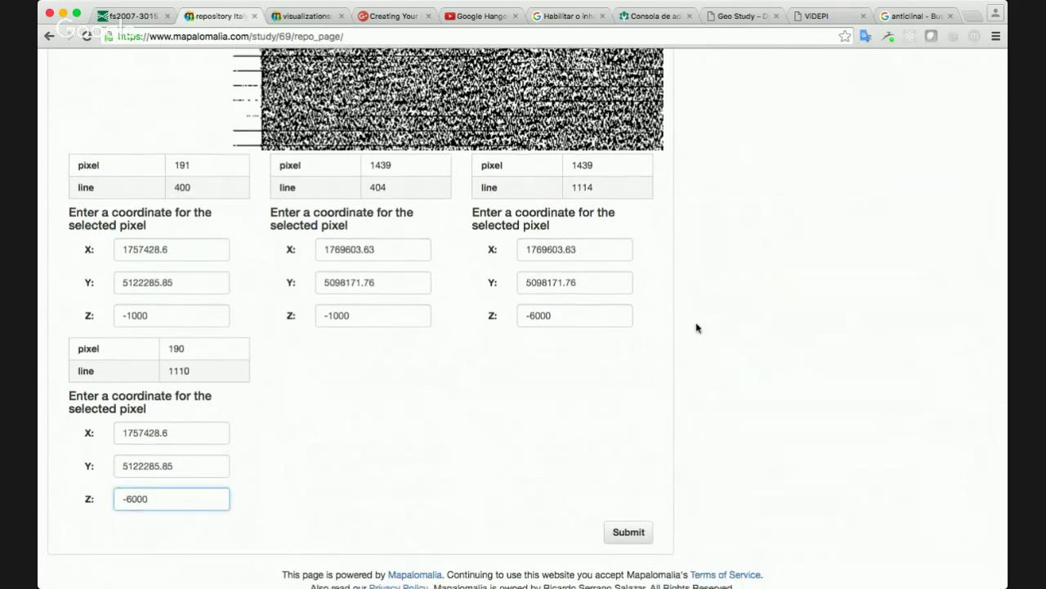
pyautogui.scroll(-2, 625, 529)
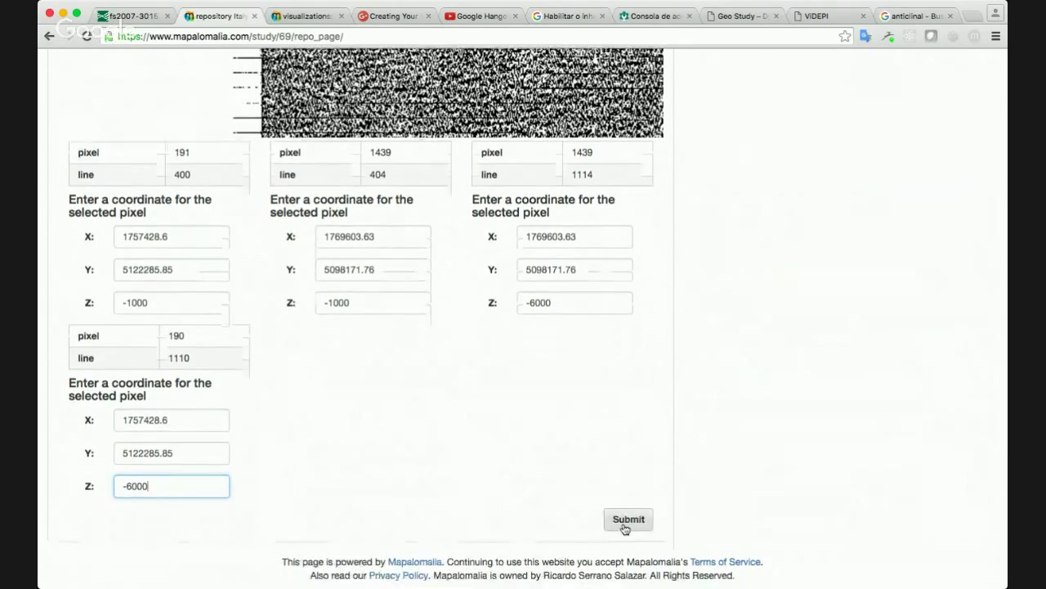
pyautogui.click(626, 523)
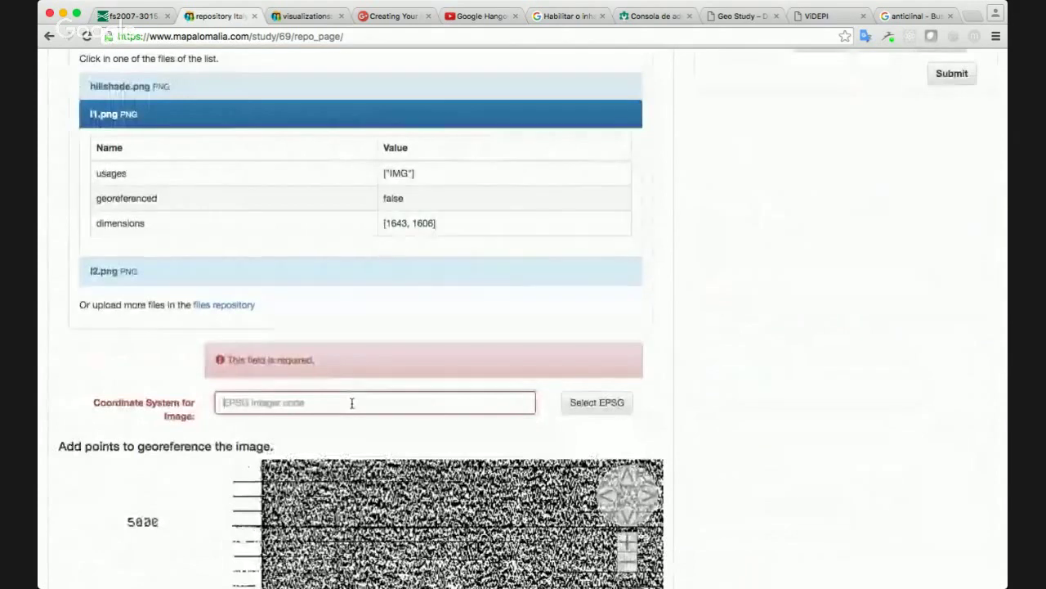
# Open the EPSG selection for the image and examine the list of available coordinate systems and search options
pyautogui.click(597, 404)
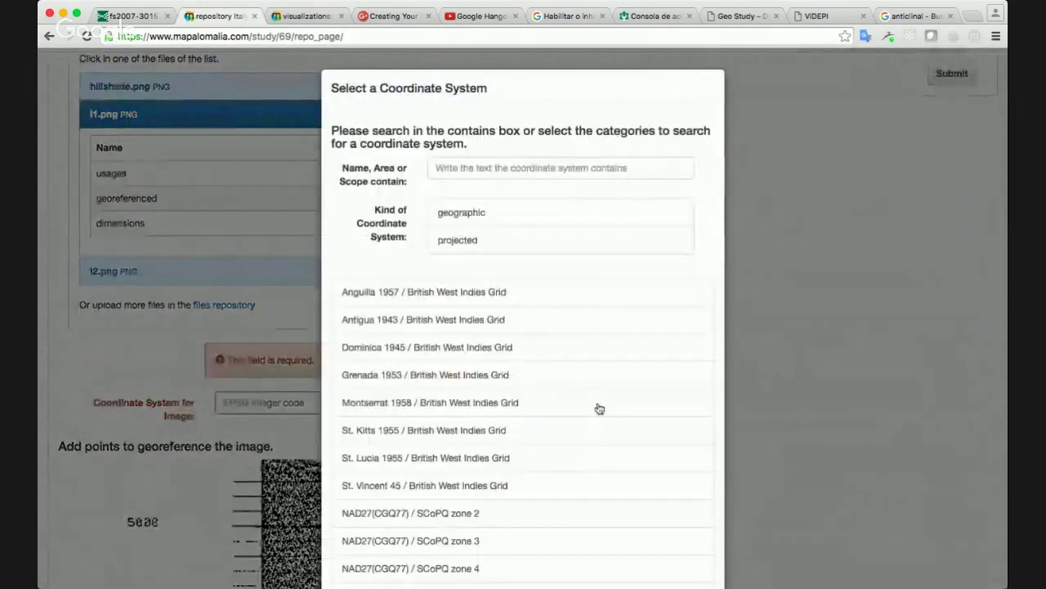
pyautogui.click(518, 166)
pyautogui.scroll(-10, 715, 160)
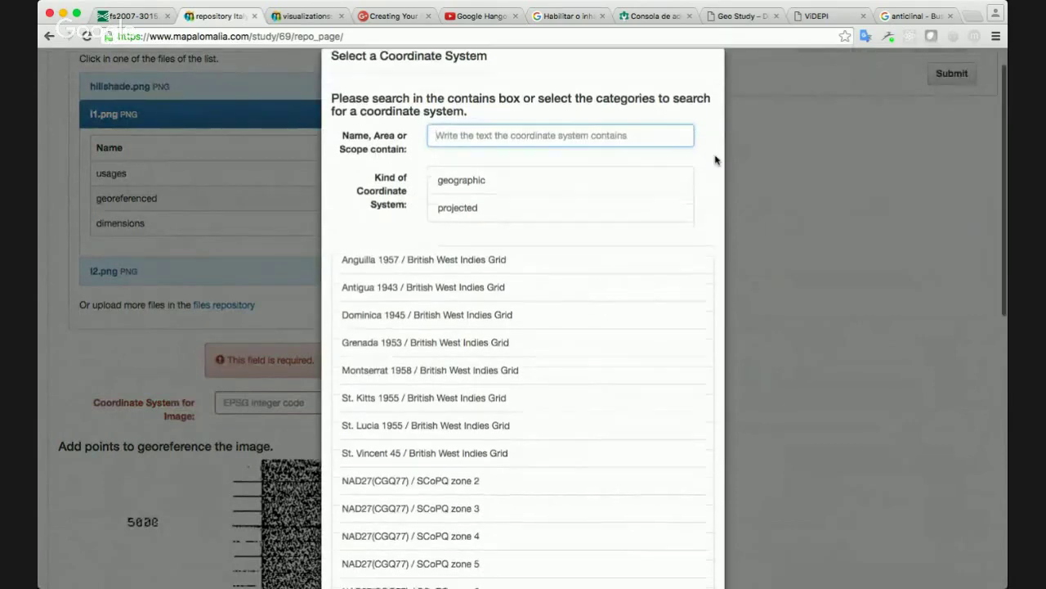
pyautogui.scroll(10, 715, 159)
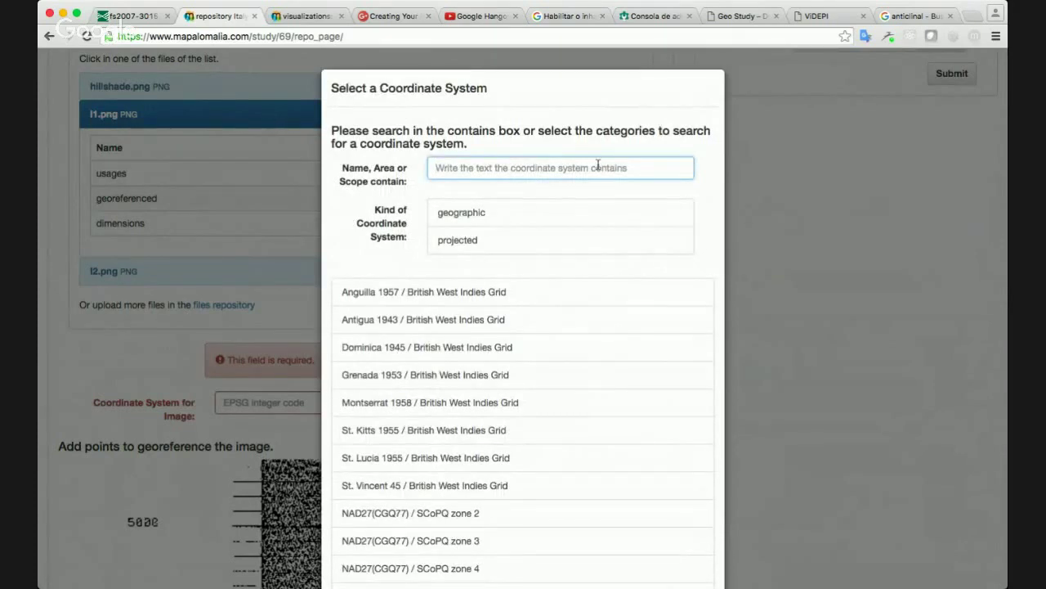
pyautogui.scroll(-10, 503, 322)
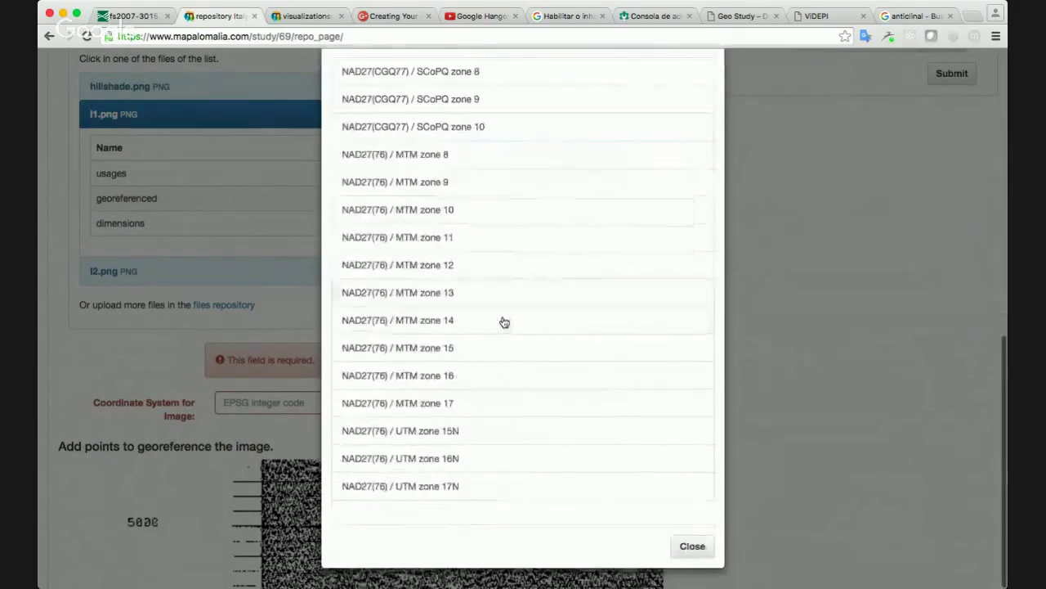
pyautogui.scroll(10, 514, 460)
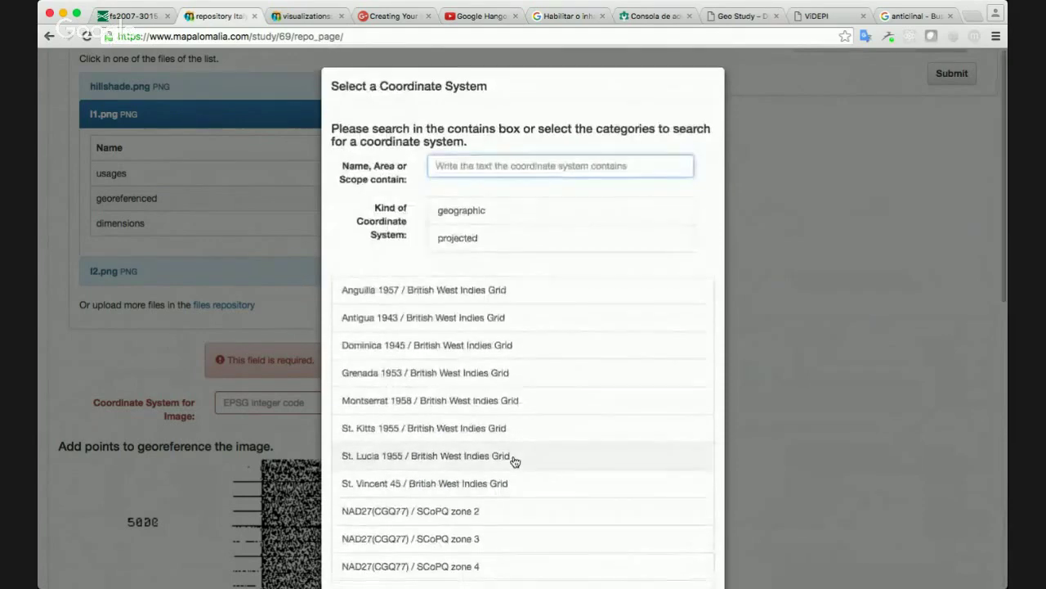
pyautogui.scroll(-10, 514, 460)
pyautogui.scroll(10, 514, 460)
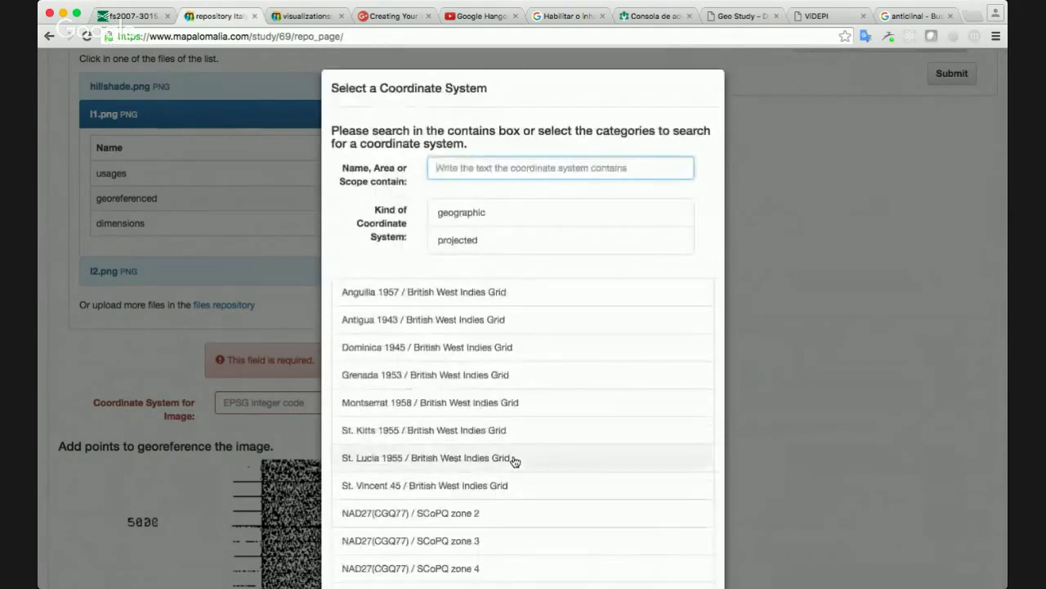
pyautogui.scroll(-10, 514, 461)
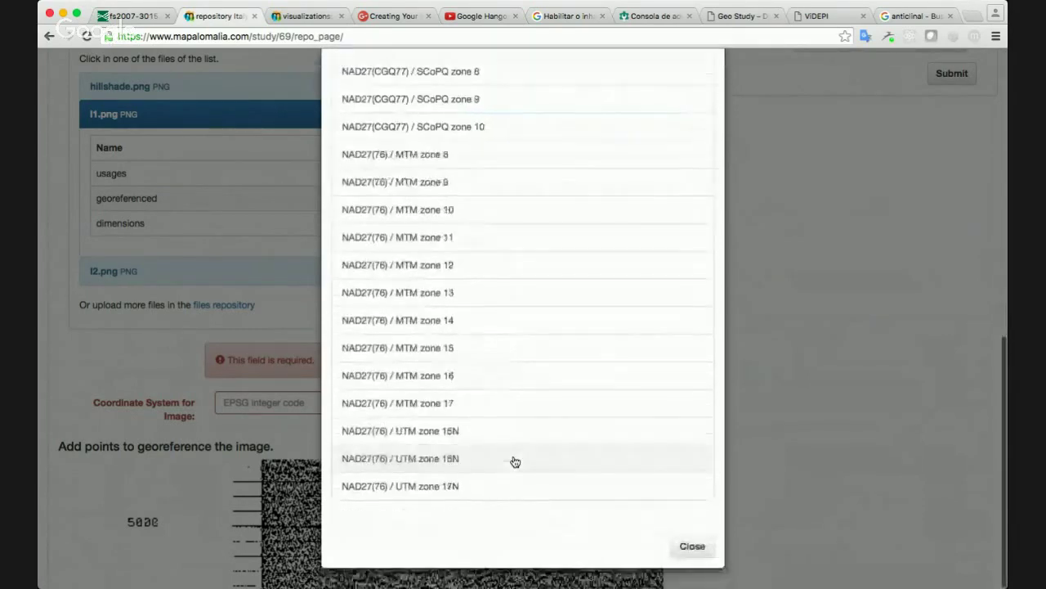
pyautogui.scroll(10, 514, 460)
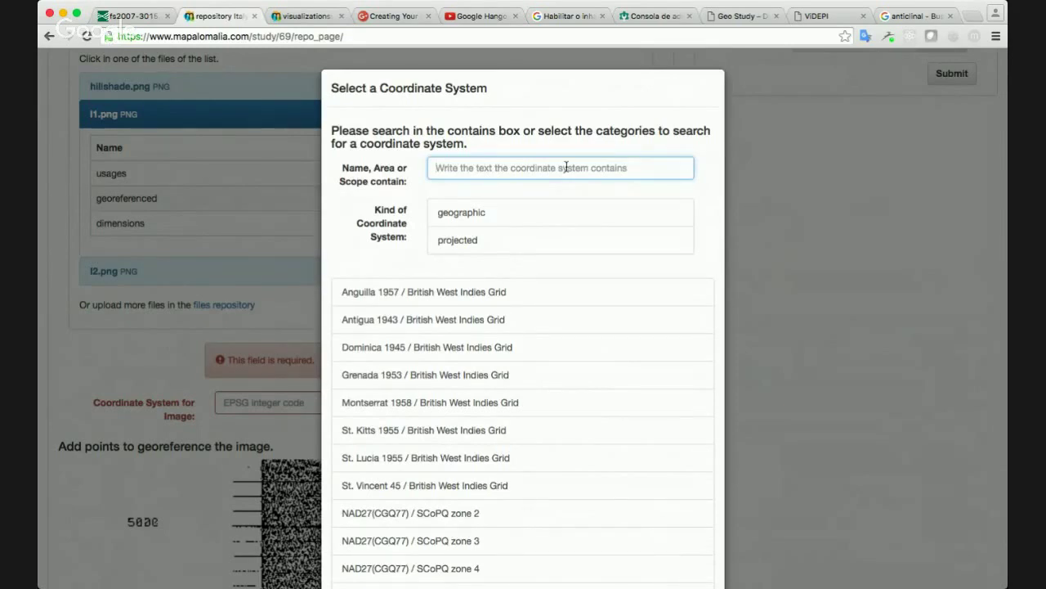
# Restrict the coordinate systems to the projected kind and search them for Italy
pyautogui.click(480, 242)
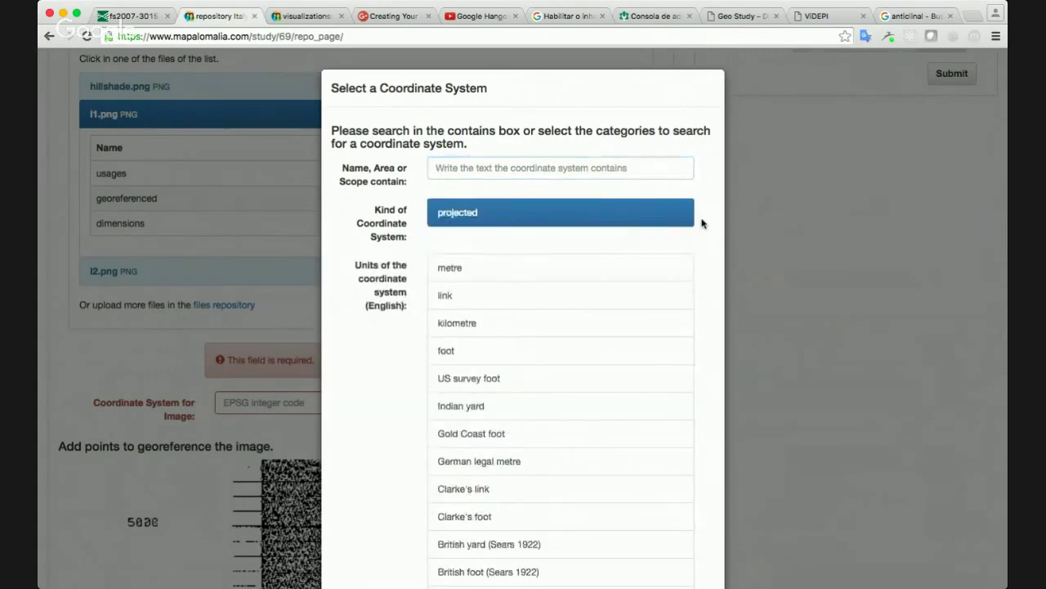
pyautogui.scroll(-10, 706, 224)
pyautogui.scroll(-3, 705, 223)
pyautogui.scroll(6, 705, 224)
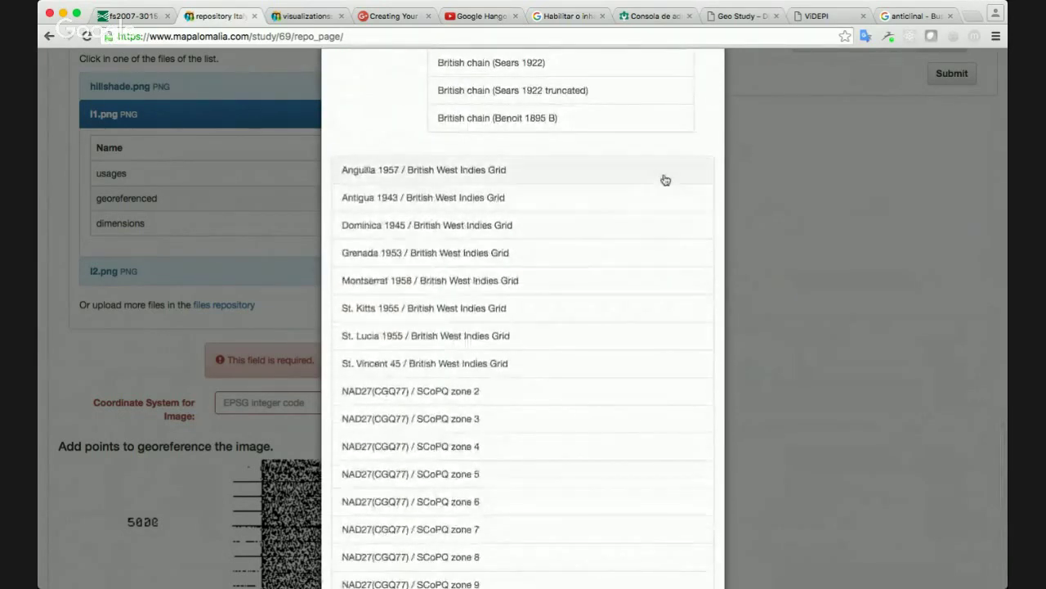
pyautogui.scroll(-5, 666, 179)
pyautogui.scroll(15, 666, 179)
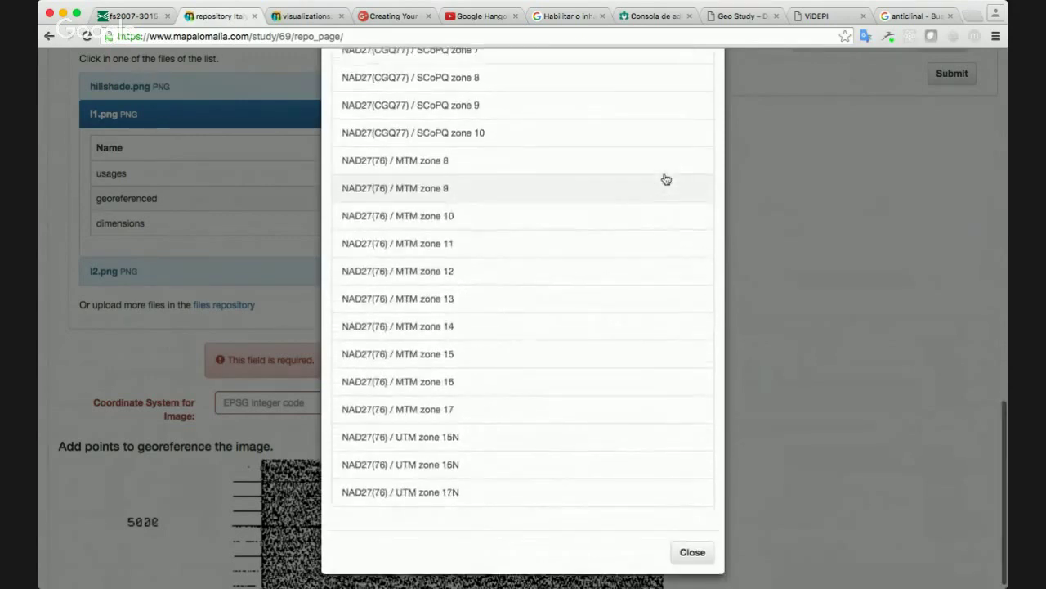
pyautogui.click(564, 170)
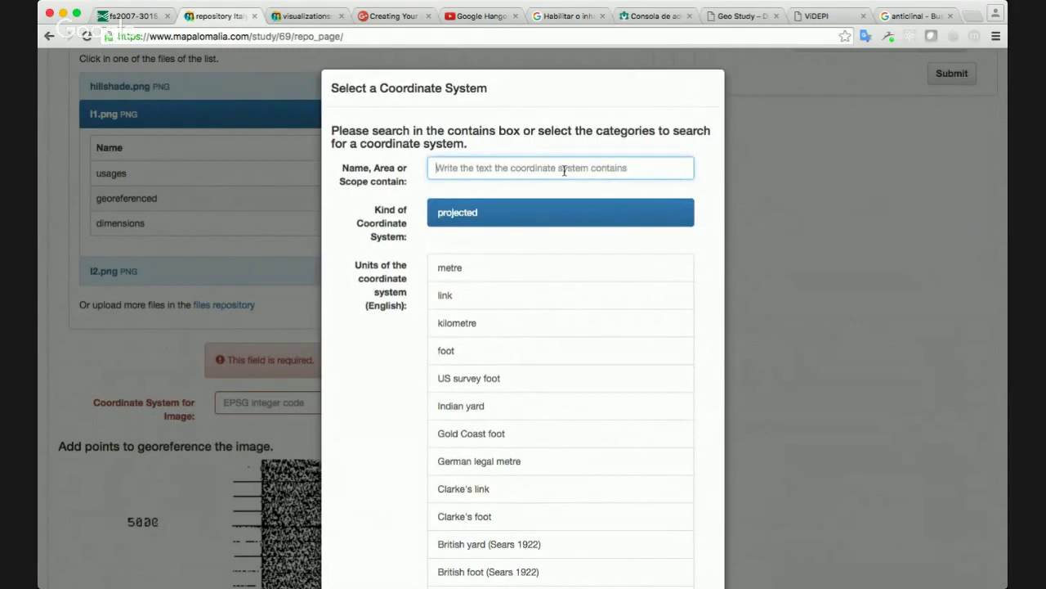
pyautogui.write('ltaly')
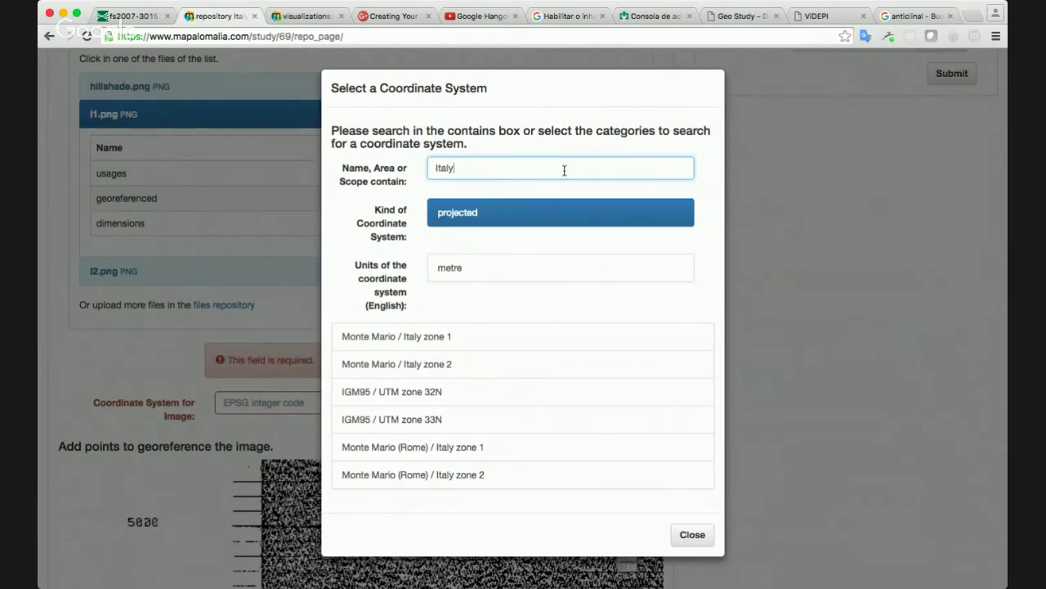
# Choose Monte Mario / Italy zone 1, EPSG 3003, as the image's coordinate system and close the selection dialog
pyautogui.click(403, 345)
pyautogui.scroll(-2, 712, 250)
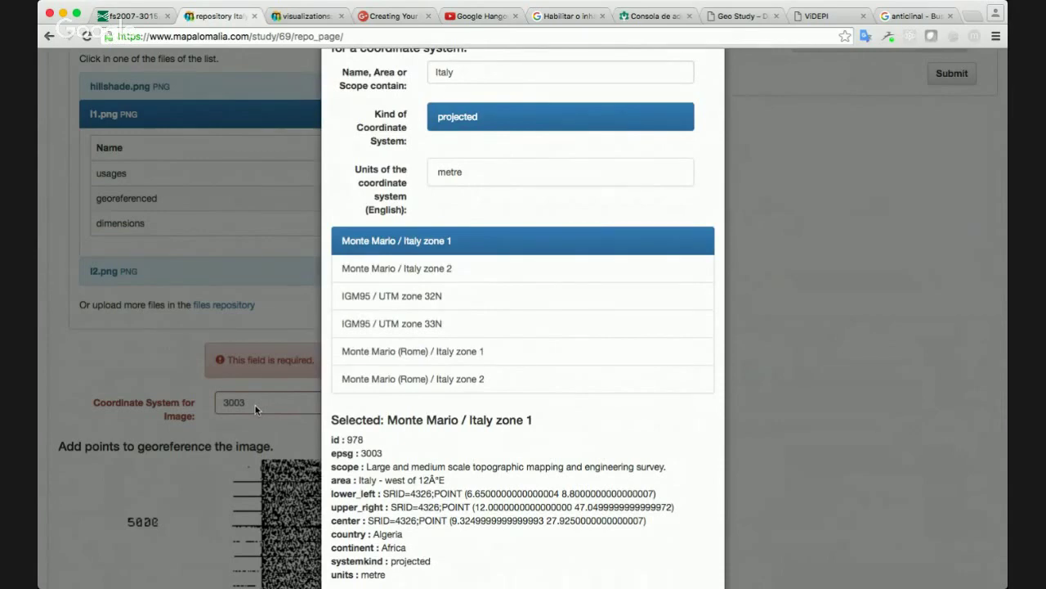
pyautogui.scroll(-1, 679, 439)
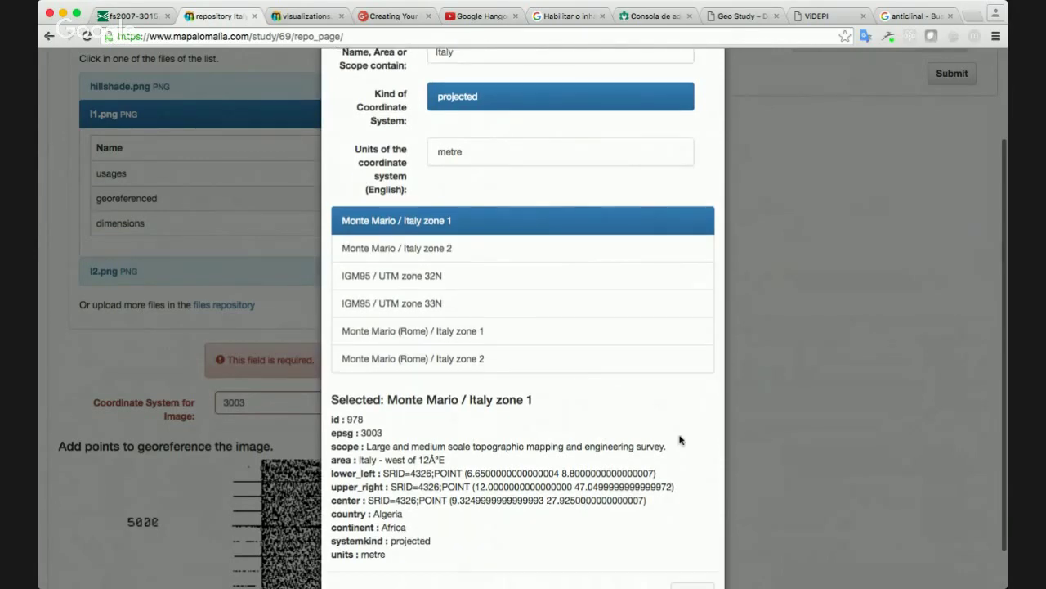
pyautogui.scroll(-2, 679, 439)
pyautogui.click(690, 547)
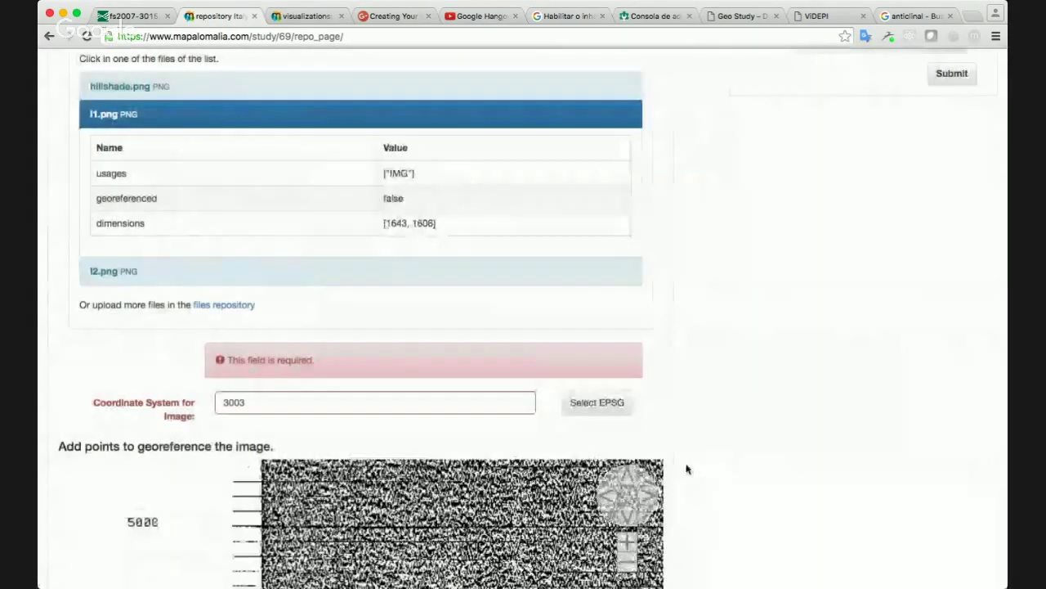
# Submit the l1.png georeferencing with its four control points and coordinate system 3003
pyautogui.scroll(-10, 728, 373)
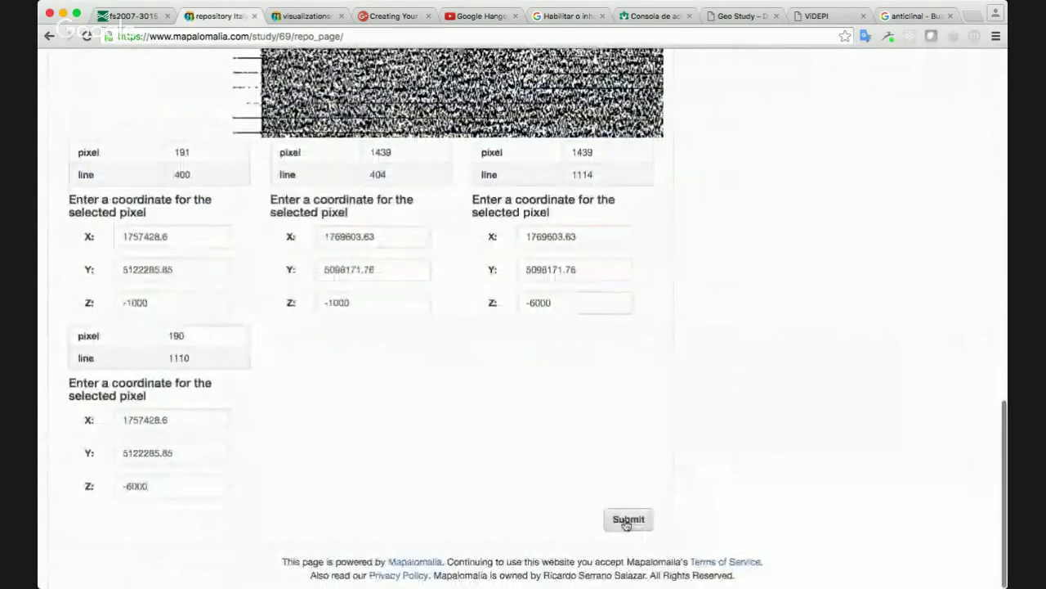
pyautogui.click(626, 520)
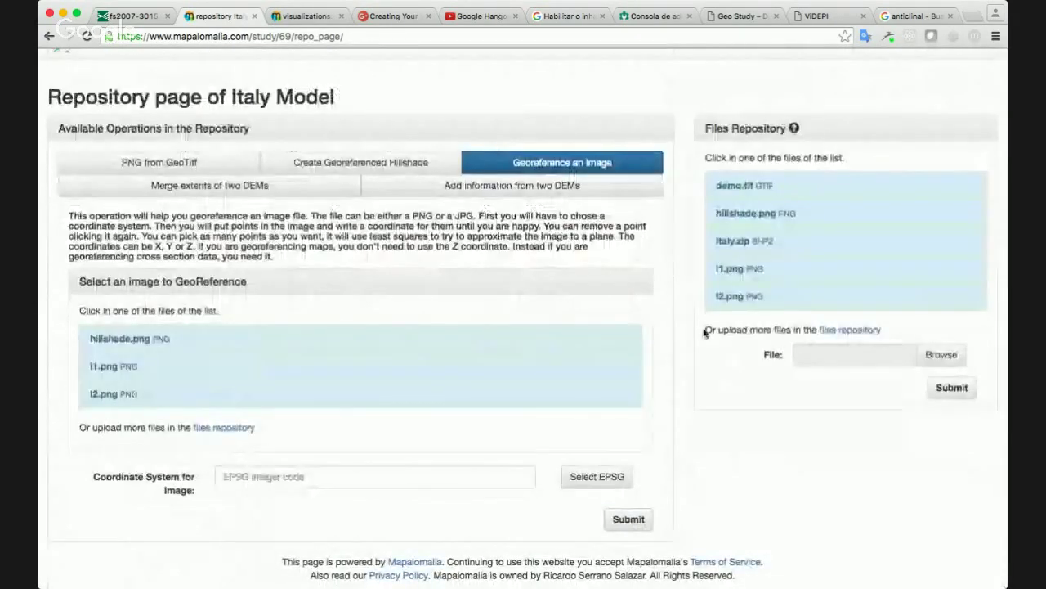
pyautogui.scroll(1, 565, 112)
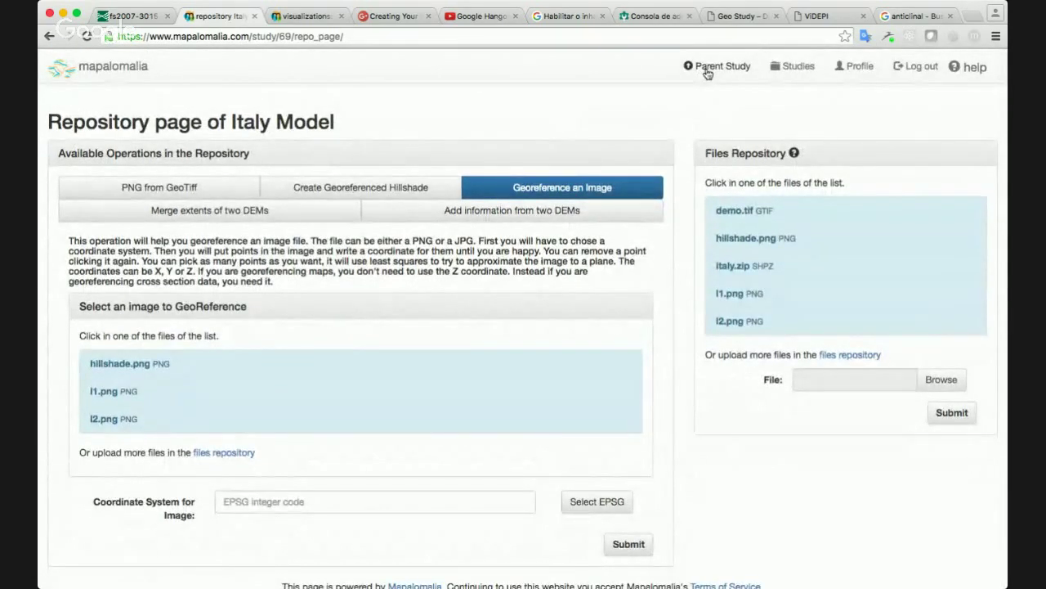
# Return to the parent Italy Model study and start a new cross section named A-A'
pyautogui.click(708, 73)
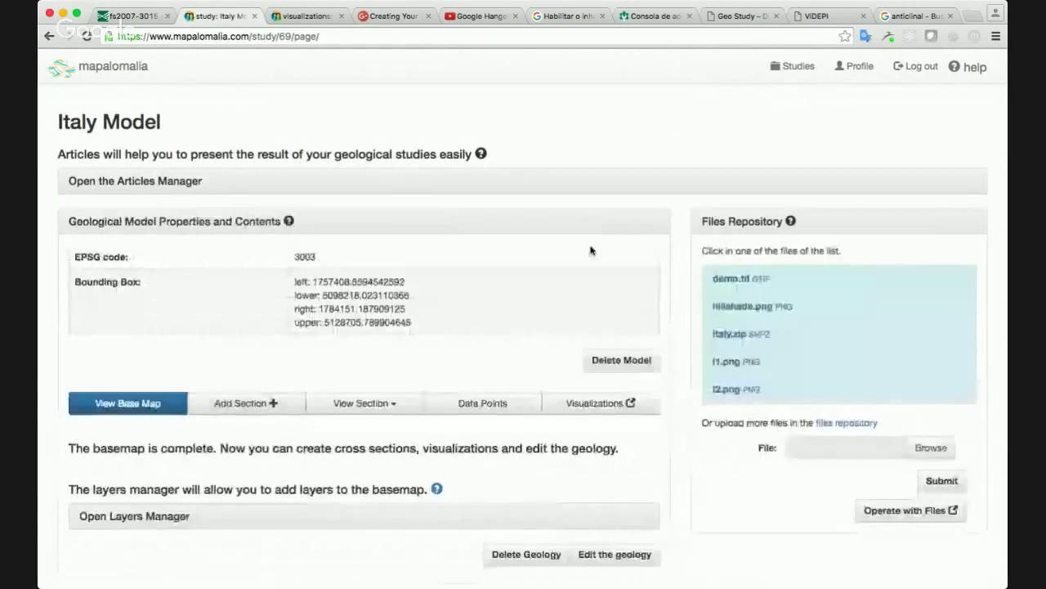
pyautogui.scroll(-3, 591, 250)
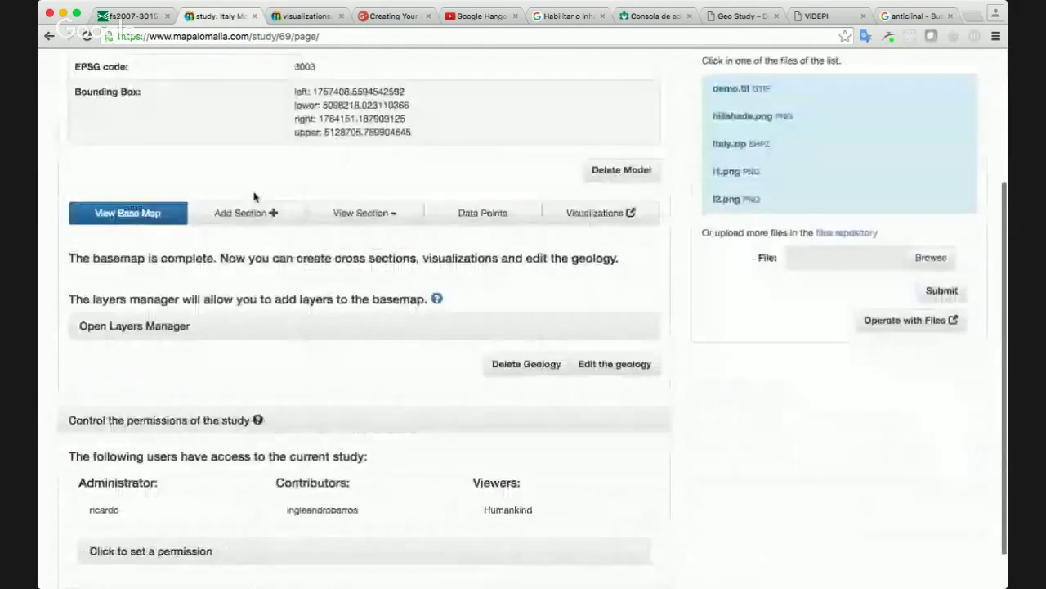
pyautogui.click(244, 212)
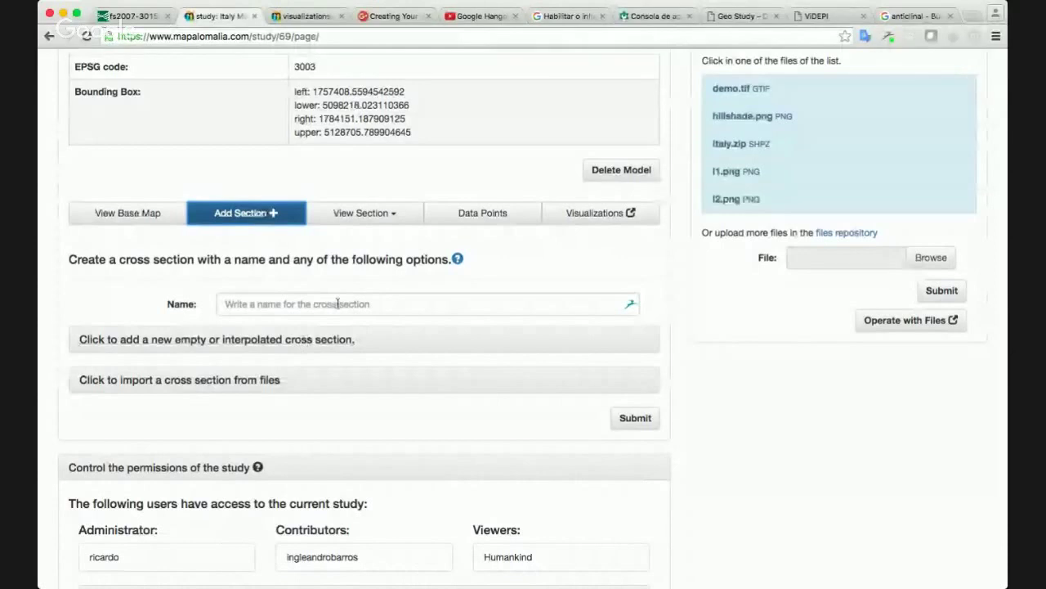
pyautogui.click(501, 300)
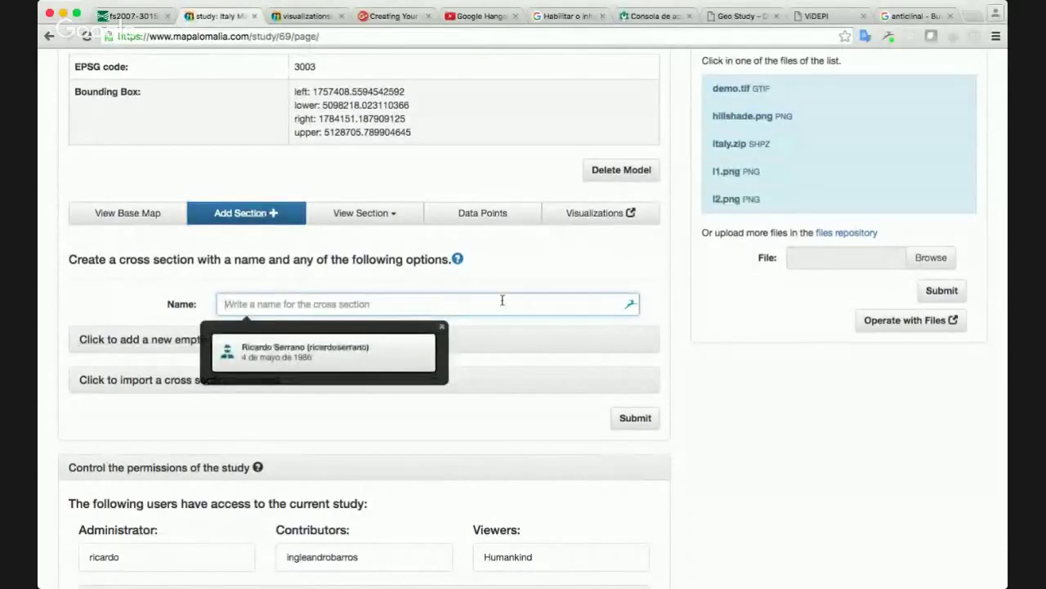
pyautogui.write('A-A')
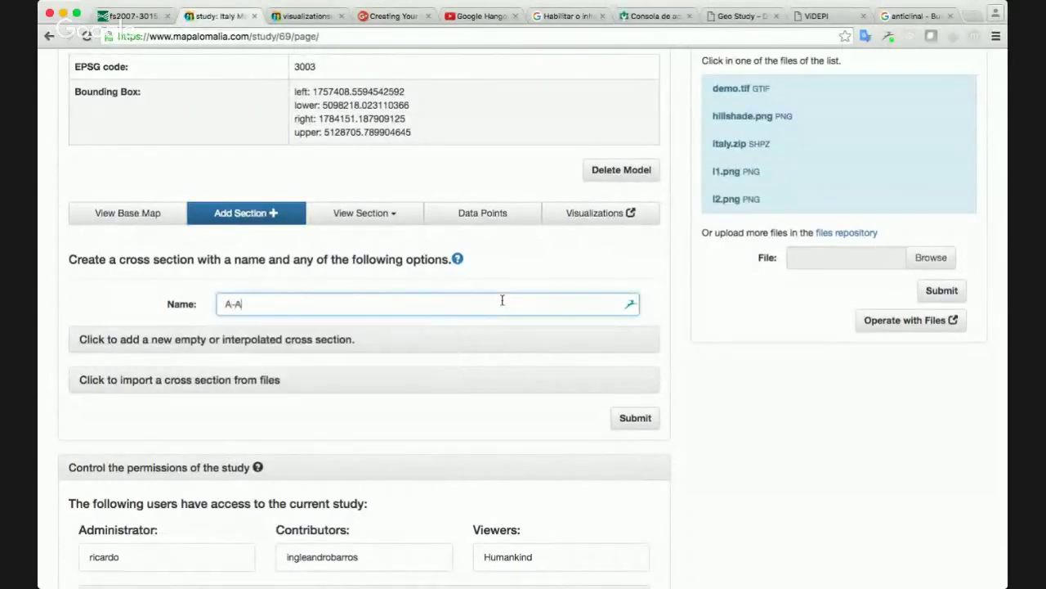
pyautogui.write("'")
# Choose a new empty or interpolated cross section and bring the geological map for its end points into view
pyautogui.click(221, 342)
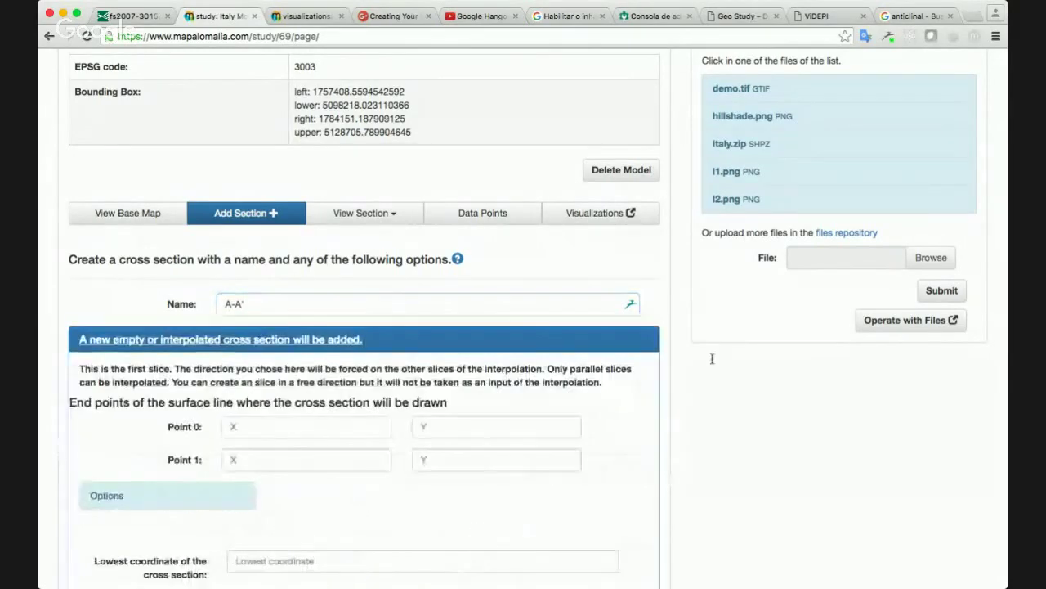
pyautogui.scroll(-3, 712, 363)
pyautogui.scroll(-2, 712, 363)
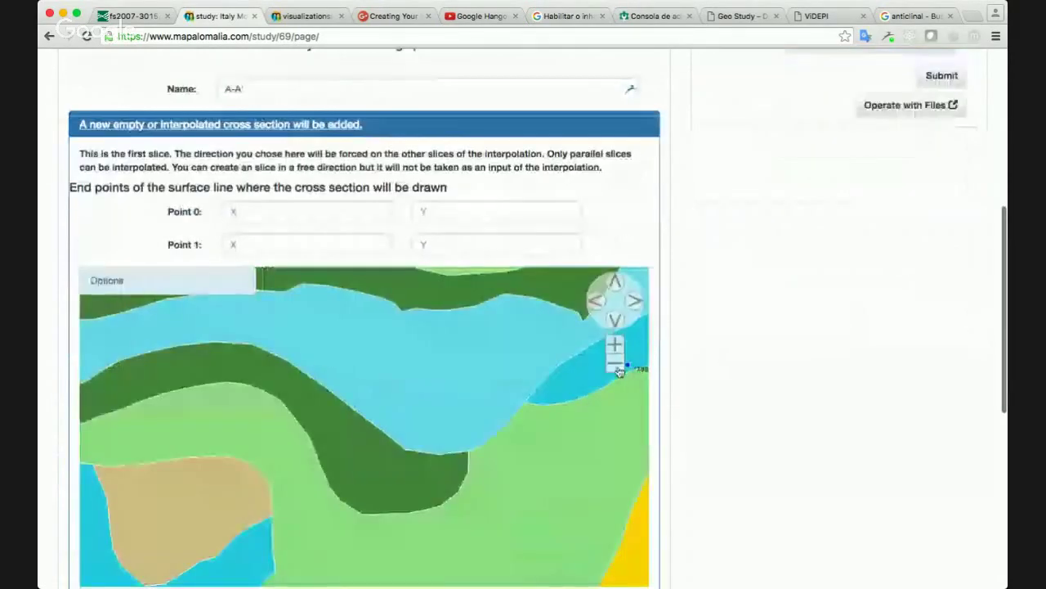
pyautogui.click(616, 365)
pyautogui.click(617, 365)
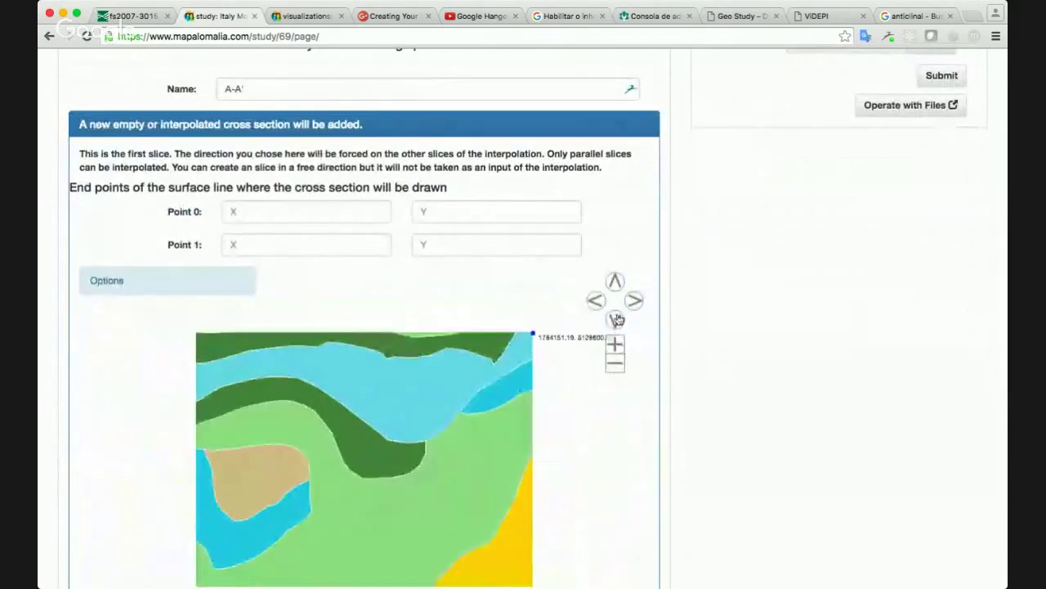
pyautogui.click(615, 319)
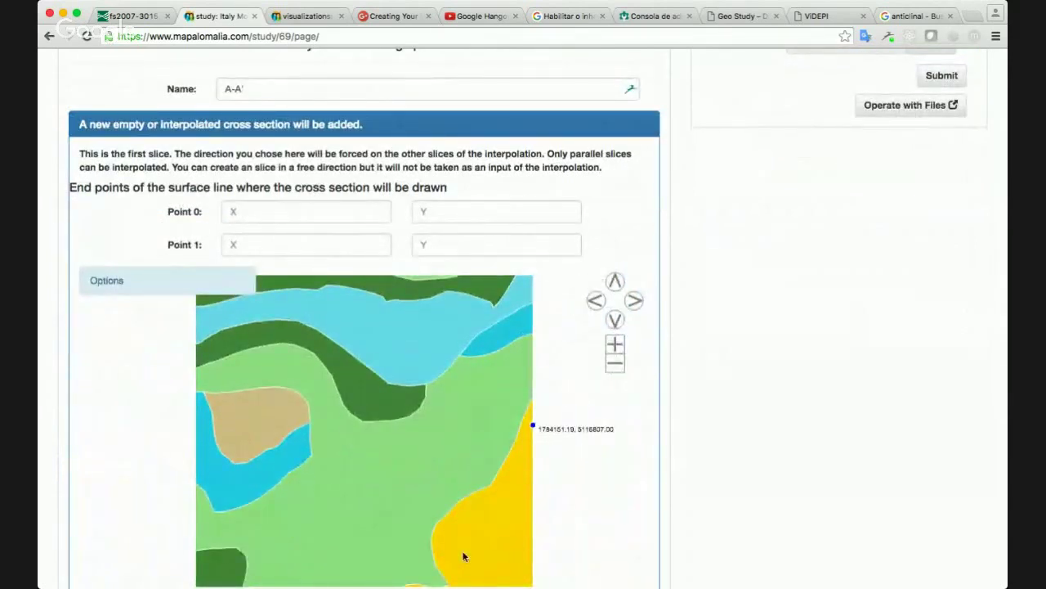
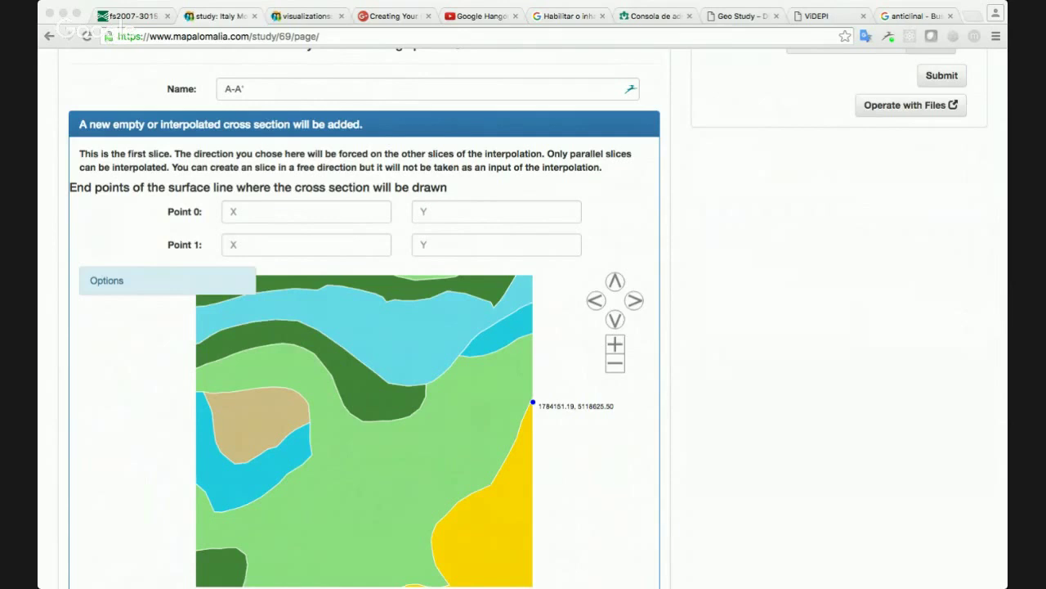
# Set Point 0 of the cross section's surface line to X 1757428.6 and Y 5122285.85
pyautogui.click(73, 224)
pyautogui.click(274, 215)
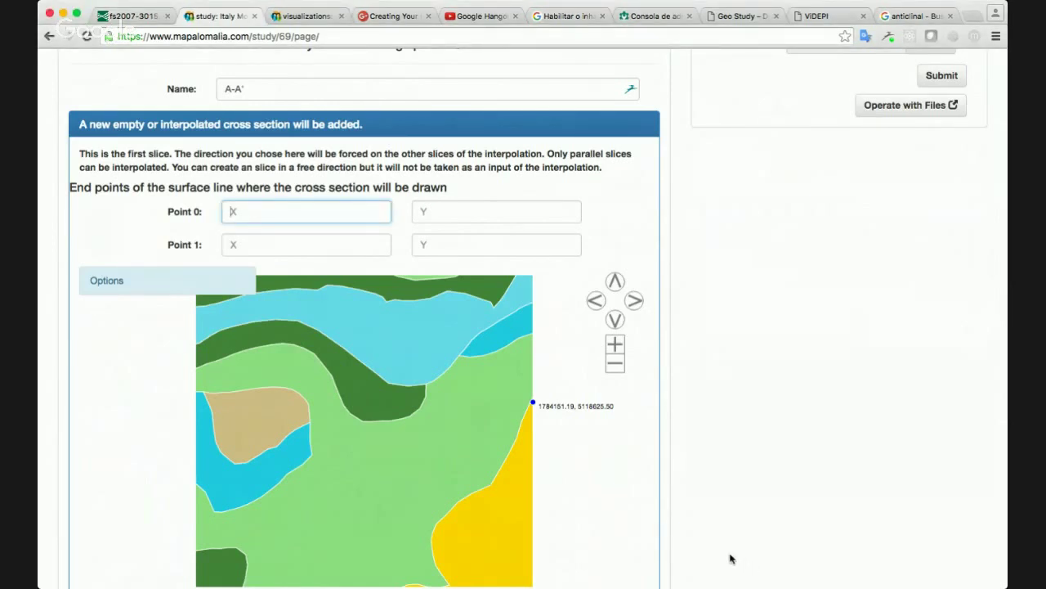
pyautogui.press('super+Tab')
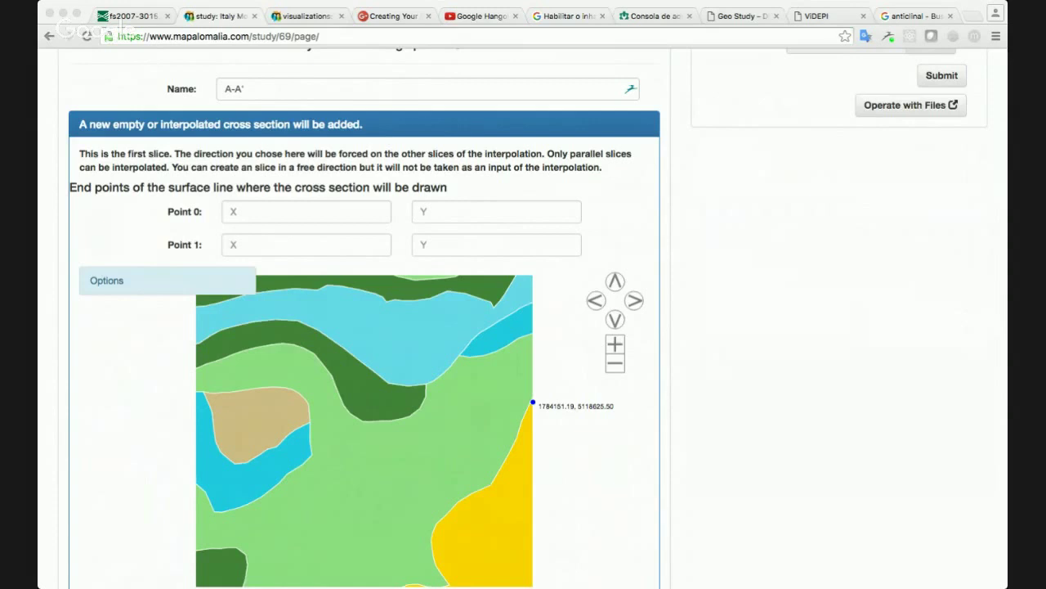
pyautogui.press('super+Tab')
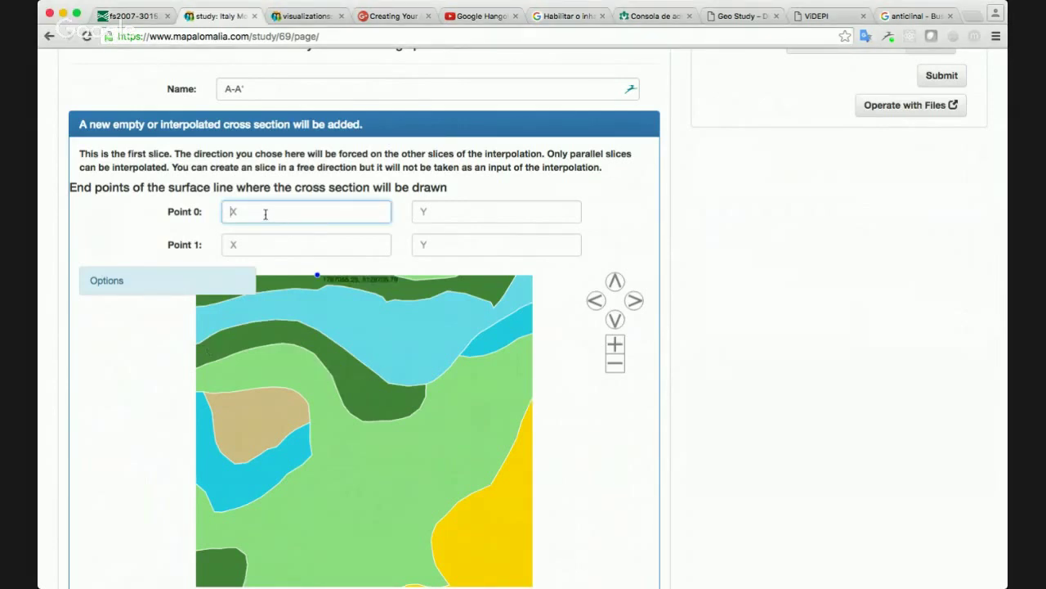
pyautogui.write('1757428.6')
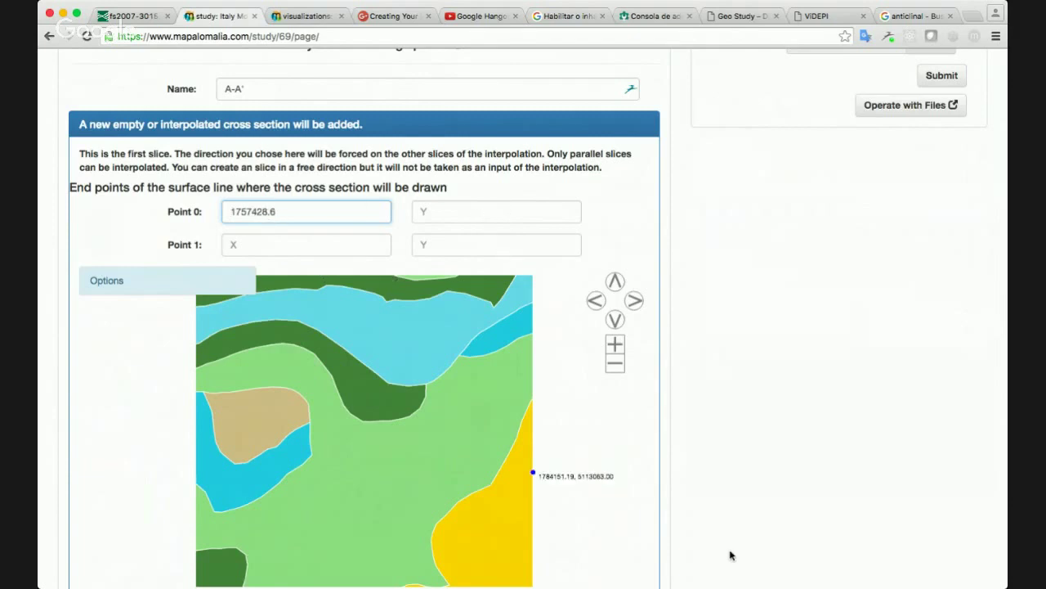
pyautogui.press('super+Tab')
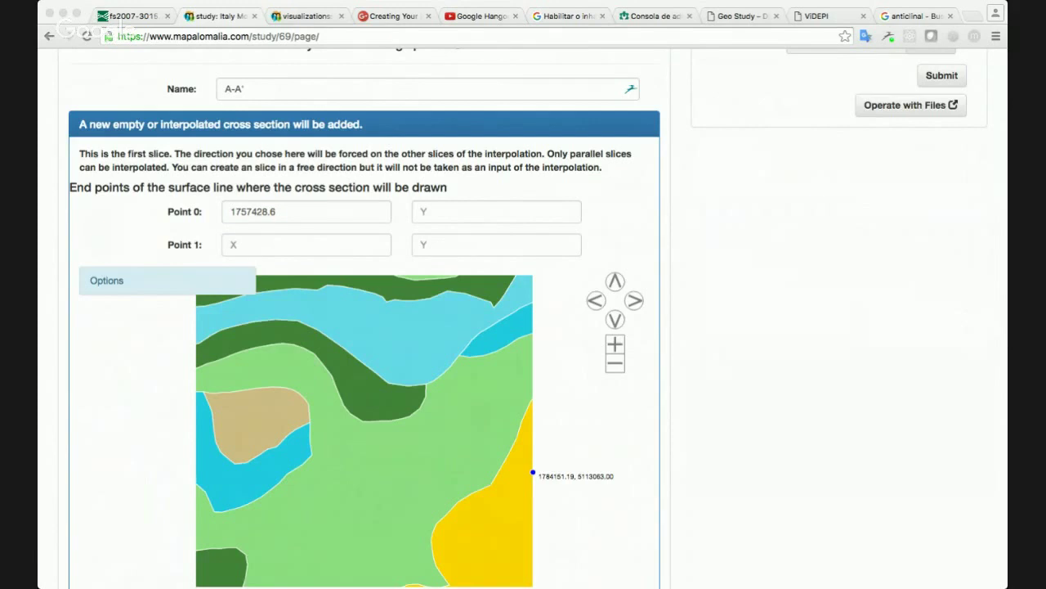
pyautogui.press('super+Tab')
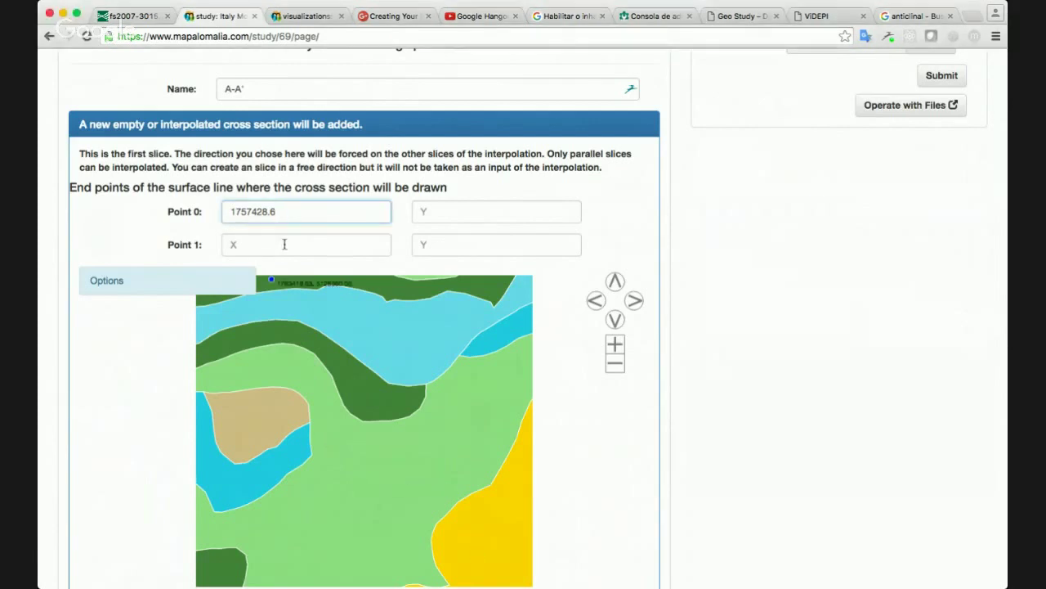
pyautogui.click(459, 214)
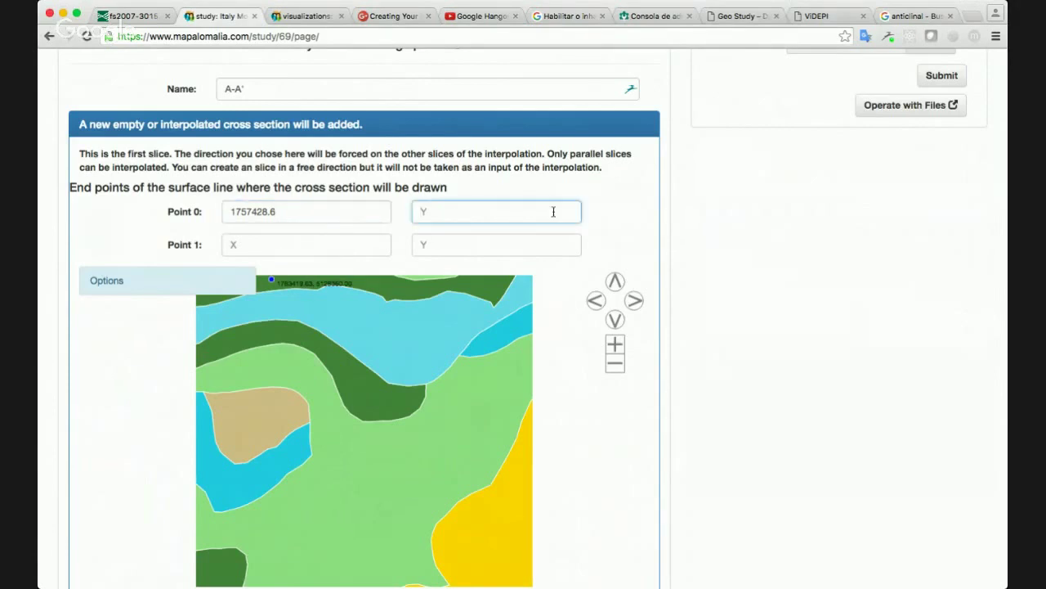
pyautogui.write('5122285.85')
# Rename the new cross section as A-Ap
pyautogui.click(321, 245)
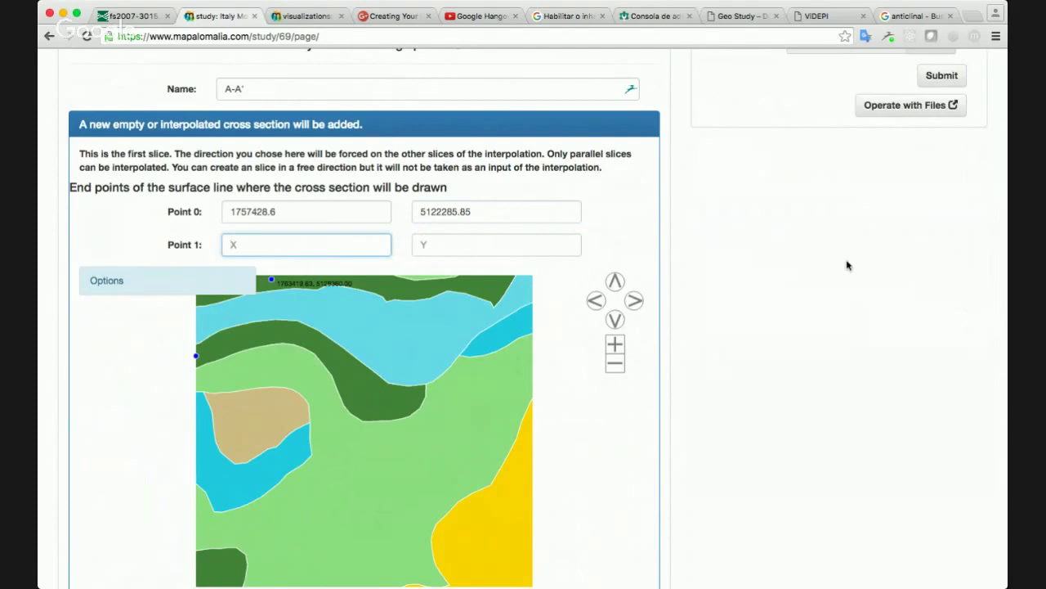
pyautogui.scroll(-3, 847, 265)
pyautogui.scroll(4, 847, 265)
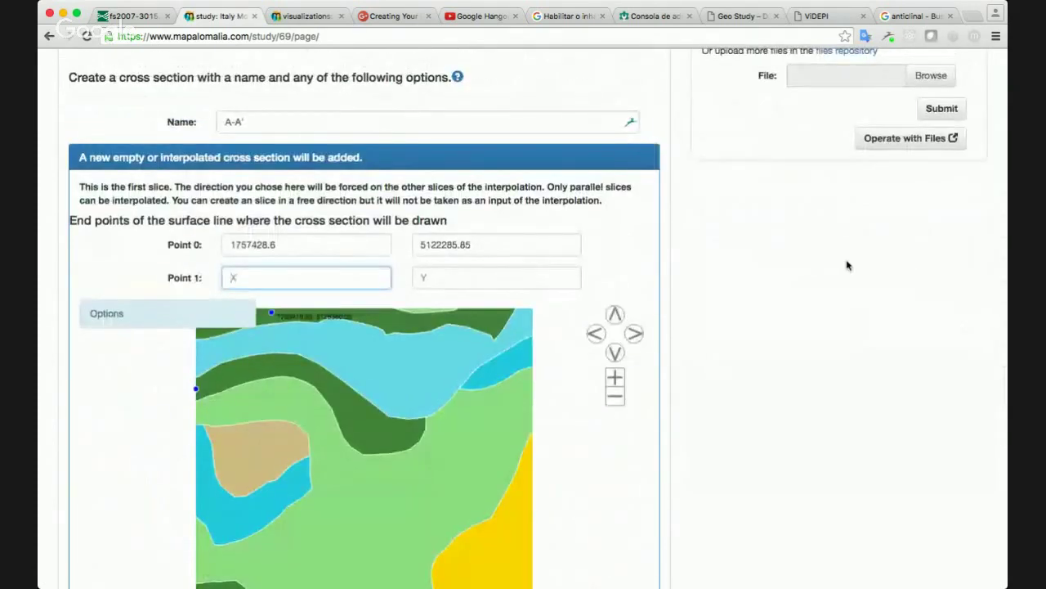
pyautogui.click(264, 122)
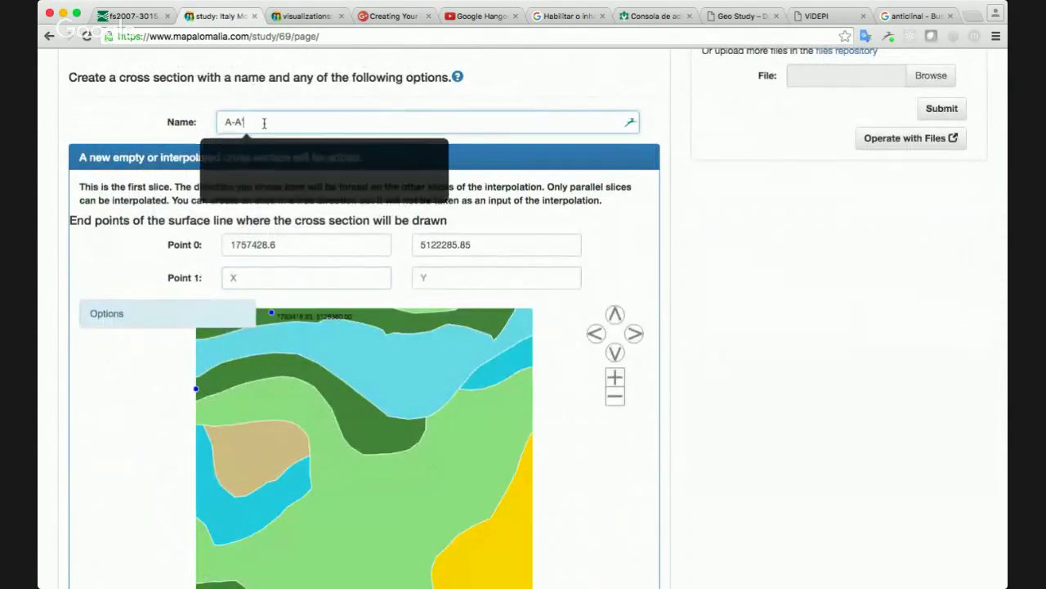
pyautogui.press('BackSpace')
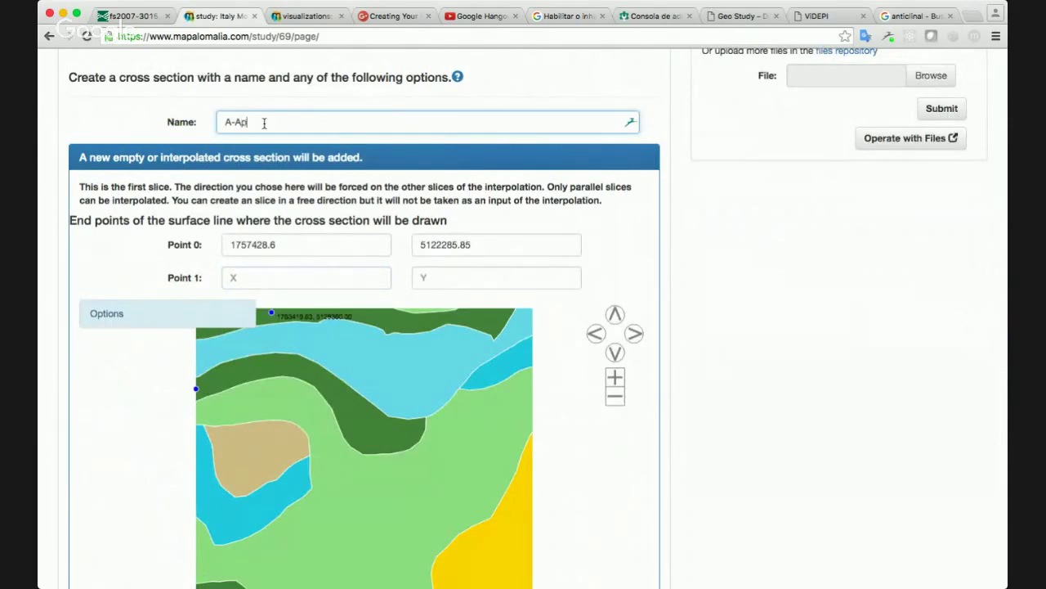
# Set Point 1 of the cross section's surface line to X 1769603.63 and Y 5098171.76
pyautogui.scroll(-2, 669, 209)
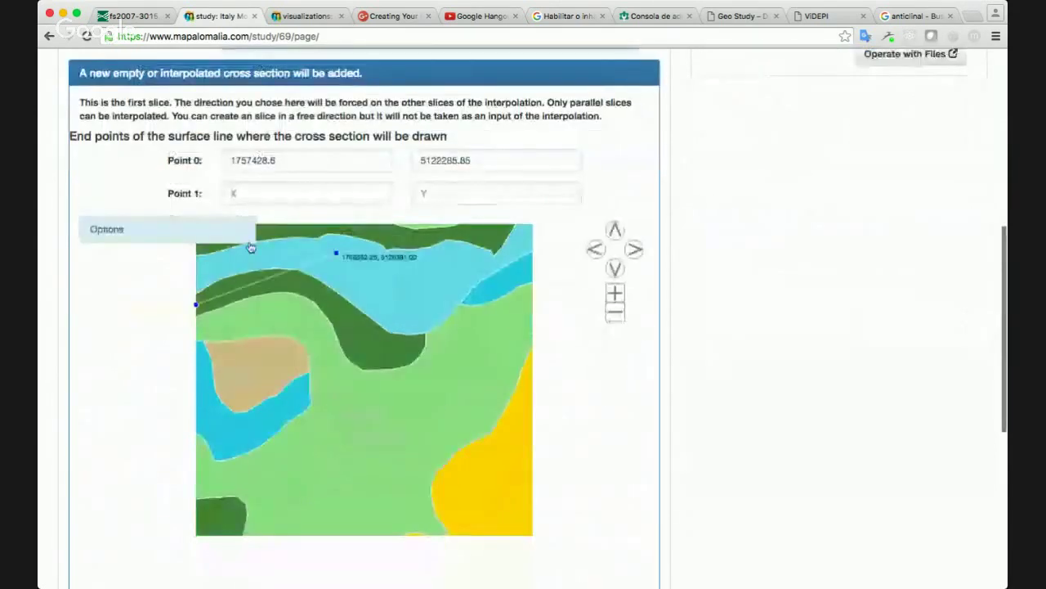
pyautogui.click(243, 196)
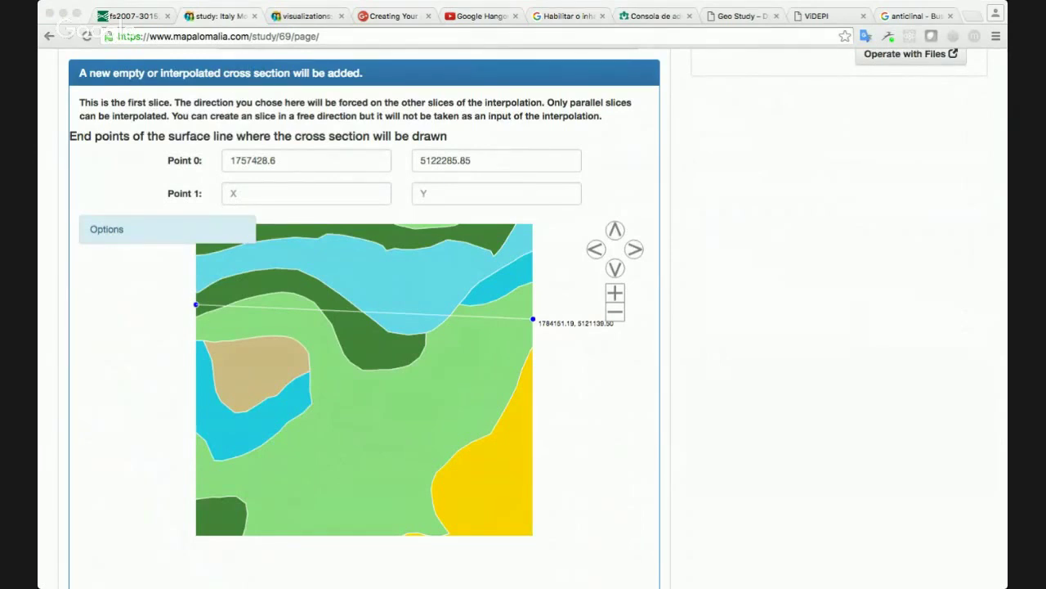
pyautogui.click(469, 554)
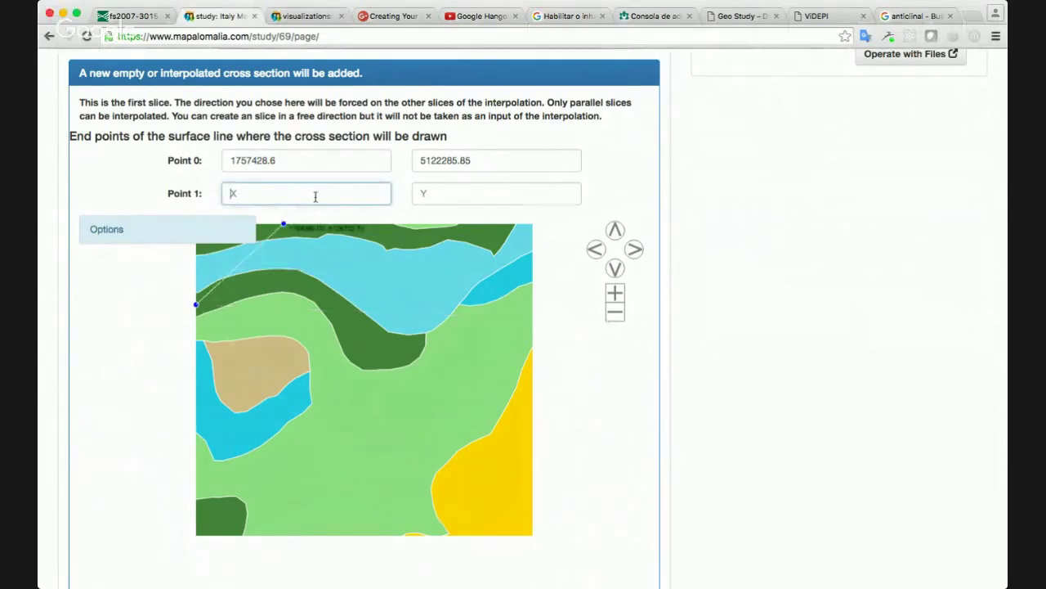
pyautogui.write('1759603.63')
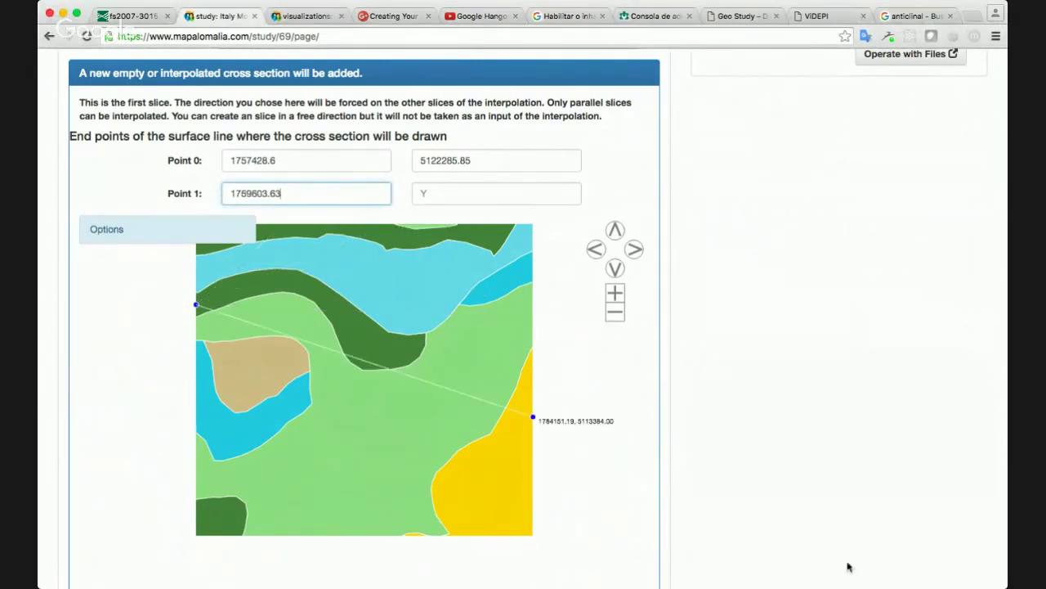
pyautogui.click(729, 555)
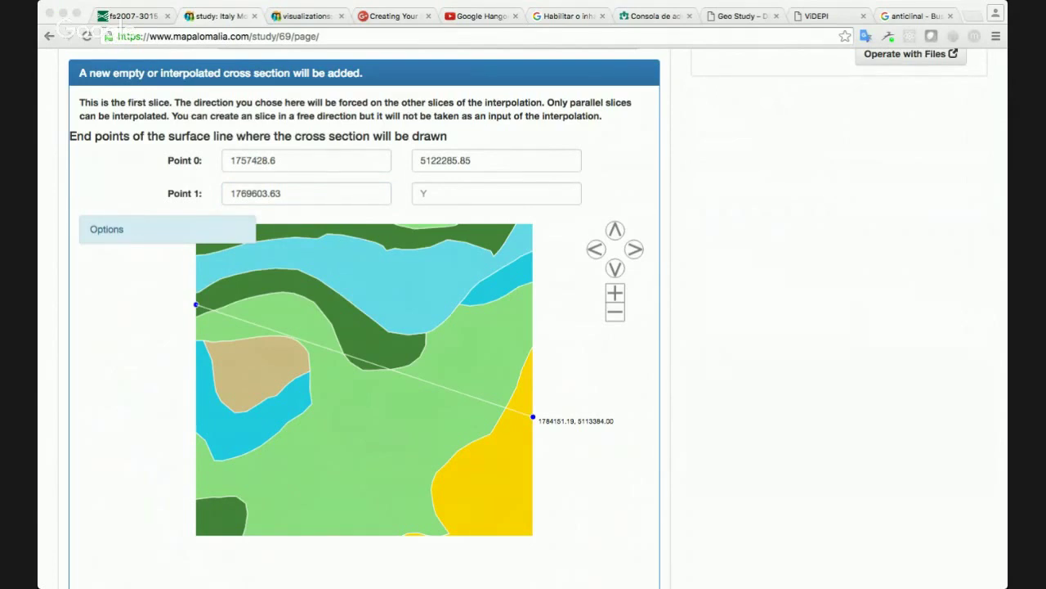
pyautogui.click(349, 194)
pyautogui.click(458, 200)
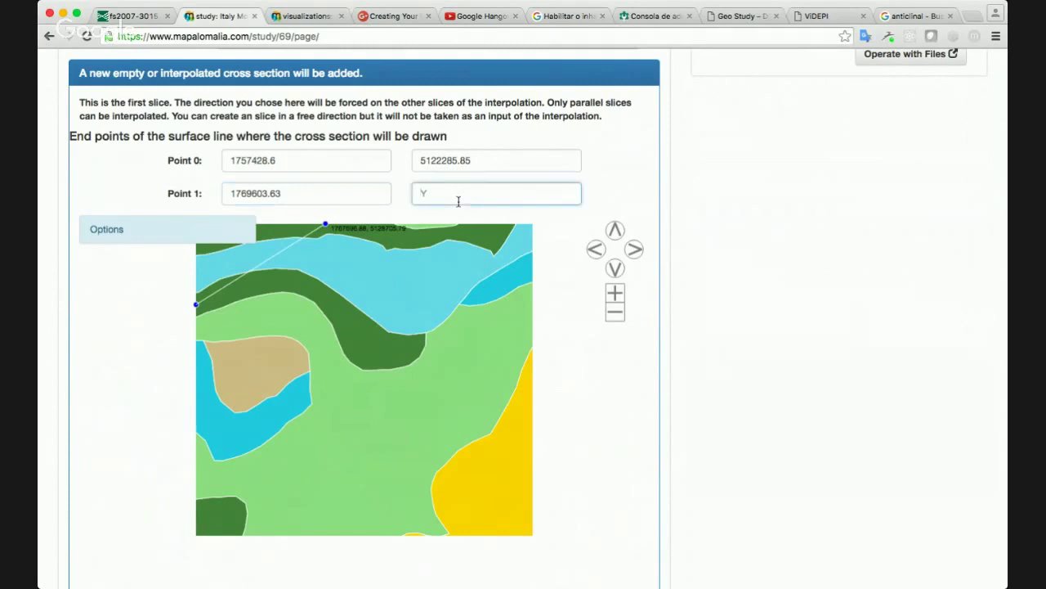
pyautogui.write('5098171.76')
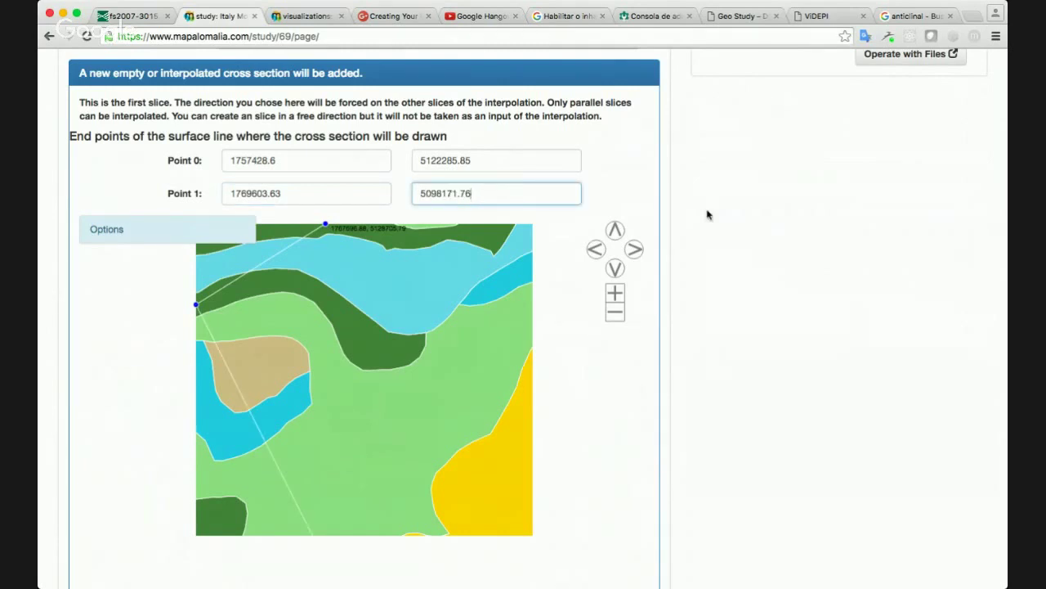
# Remove the decimals from Point 1's coordinates, leaving X 1769603 and Y 5098171
pyautogui.scroll(3, 707, 215)
pyautogui.scroll(-2, 708, 215)
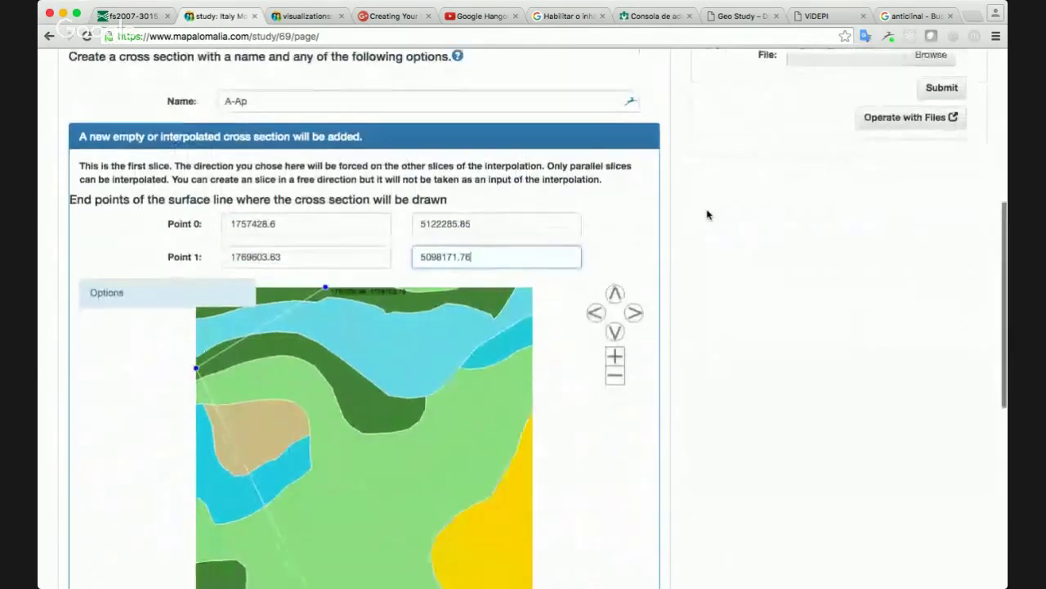
pyautogui.scroll(-1, 708, 215)
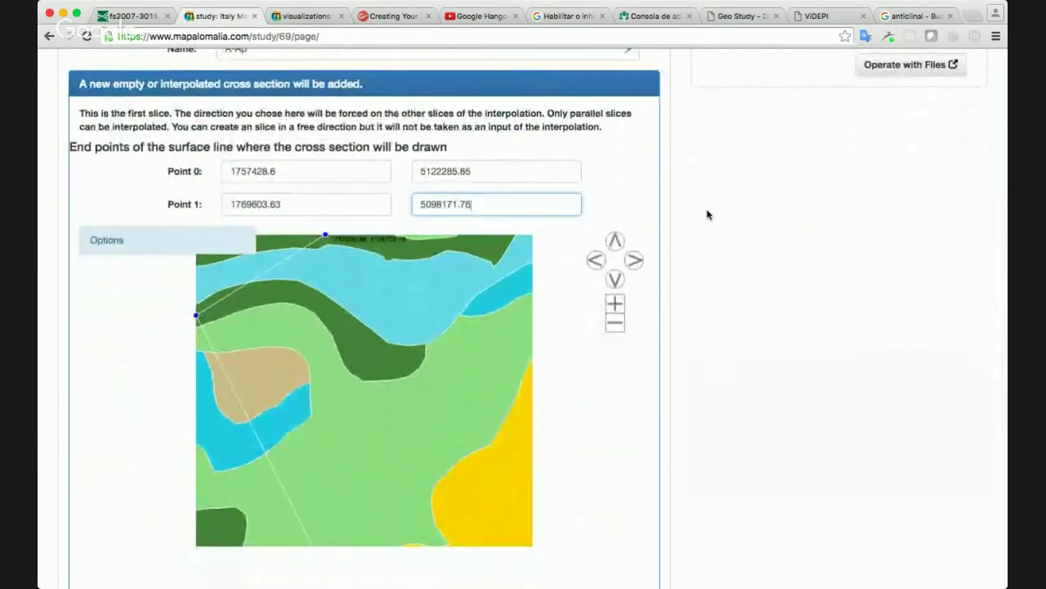
pyautogui.press('BackSpace')
pyautogui.press('BackSpace')
pyautogui.press('BackSpace')
pyautogui.click(340, 201)
pyautogui.press('BackSpace')
pyautogui.press('BackSpace')
pyautogui.press('BackSpace')
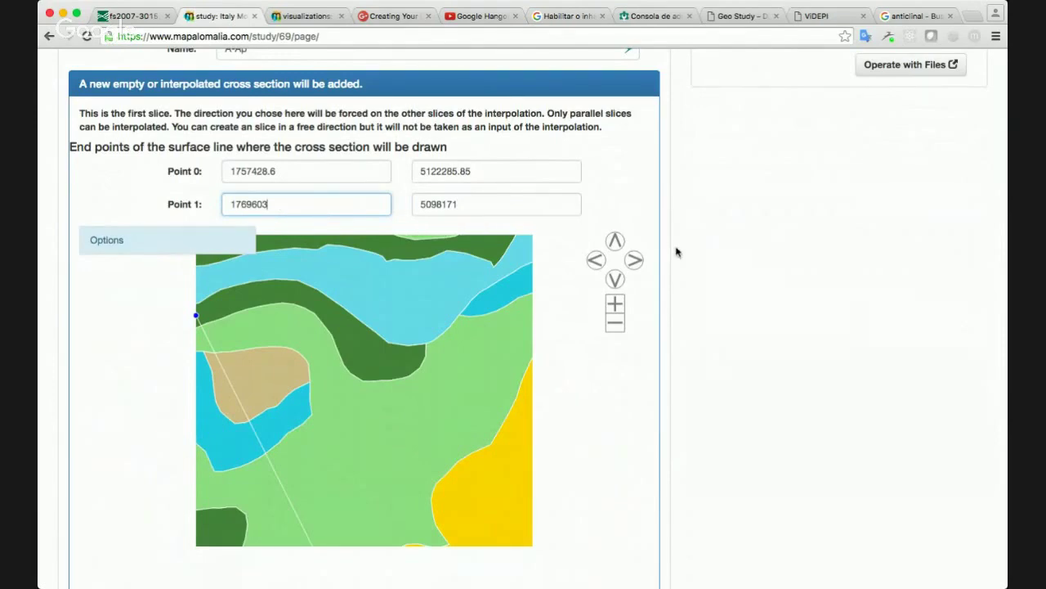
pyautogui.scroll(8, 677, 250)
pyautogui.scroll(2, 677, 251)
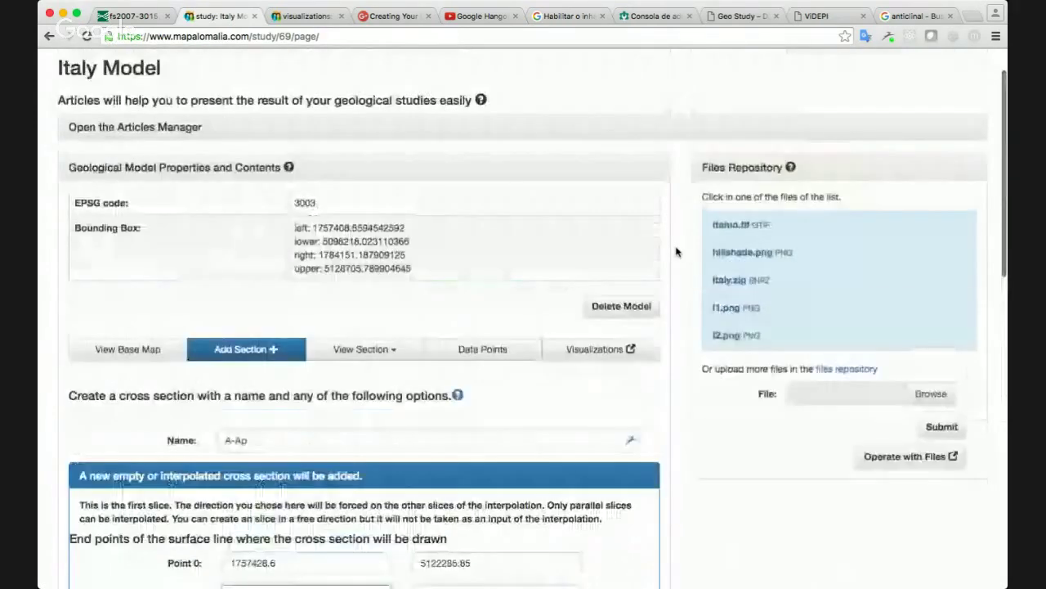
# Place Point 1 of the surface line just inside the map's southern edge, at X 1769461.125 and Y 5098421.5
pyautogui.scroll(-3, 677, 251)
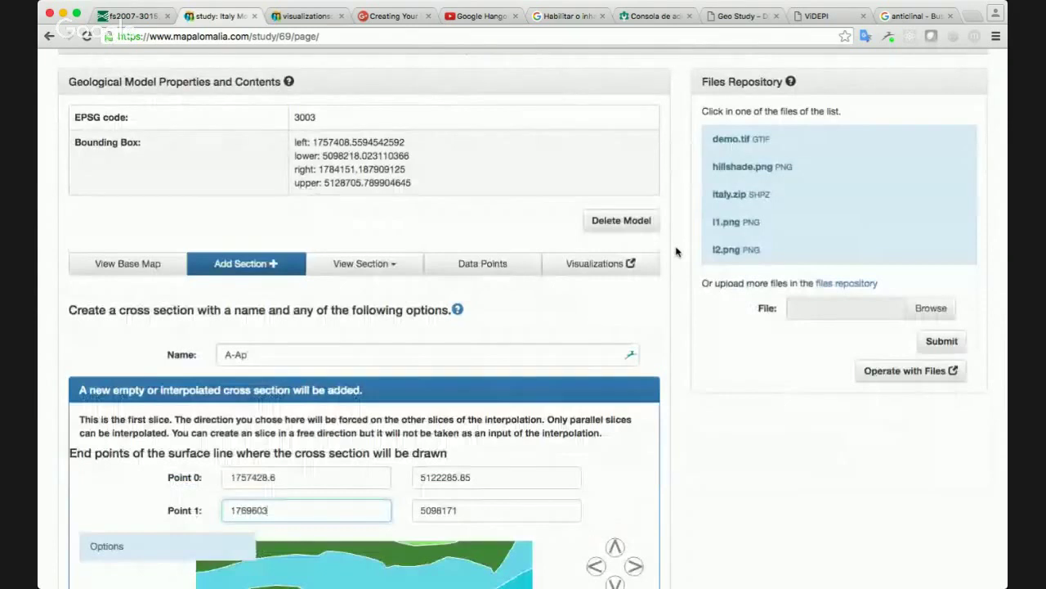
pyautogui.scroll(-1, 677, 251)
pyautogui.scroll(-1, 677, 251)
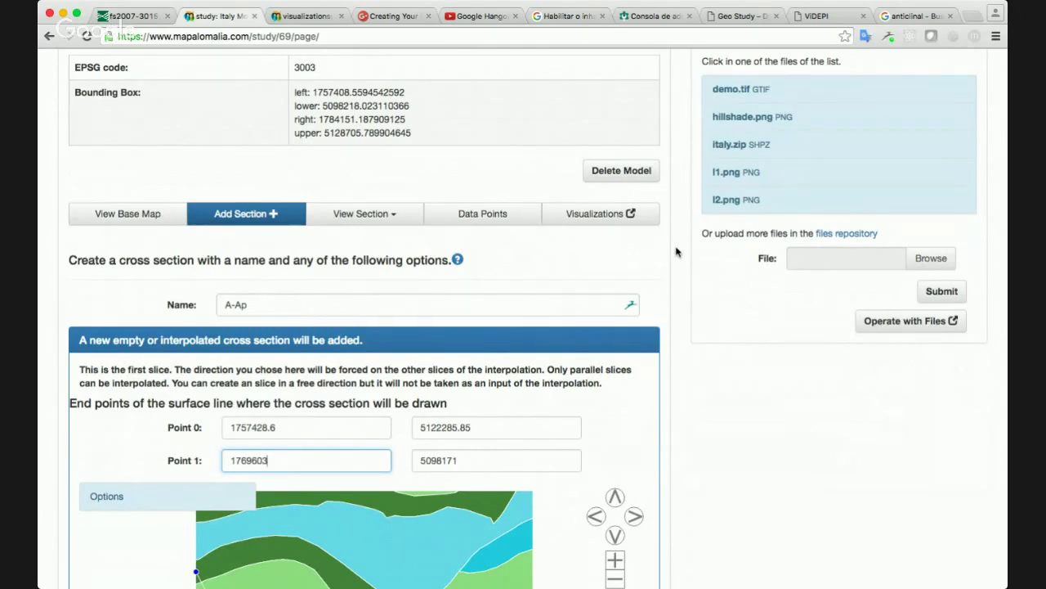
pyautogui.scroll(-1, 676, 252)
pyautogui.scroll(-5, 676, 252)
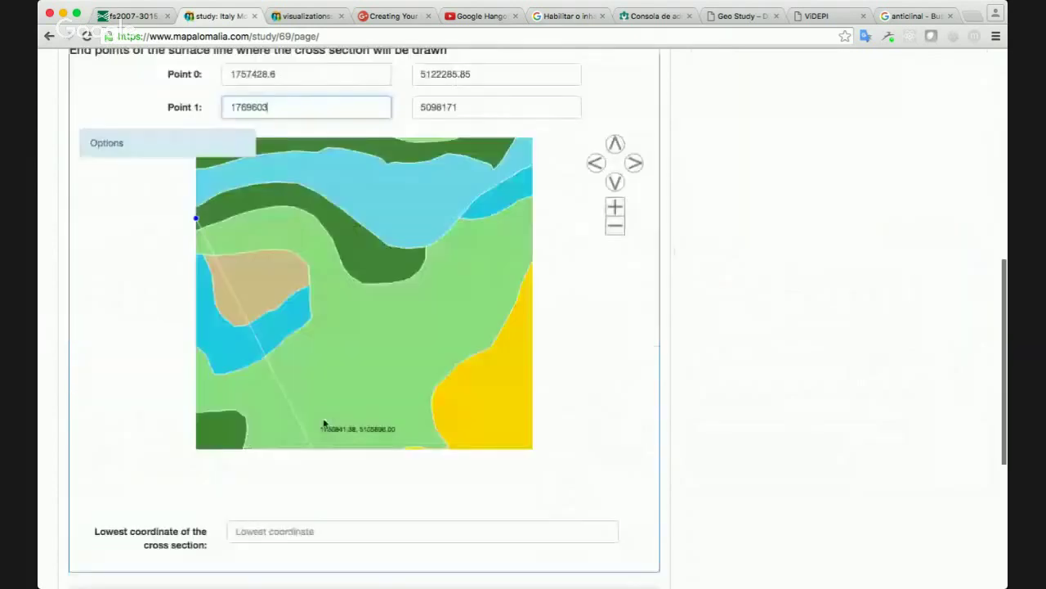
pyautogui.click(615, 184)
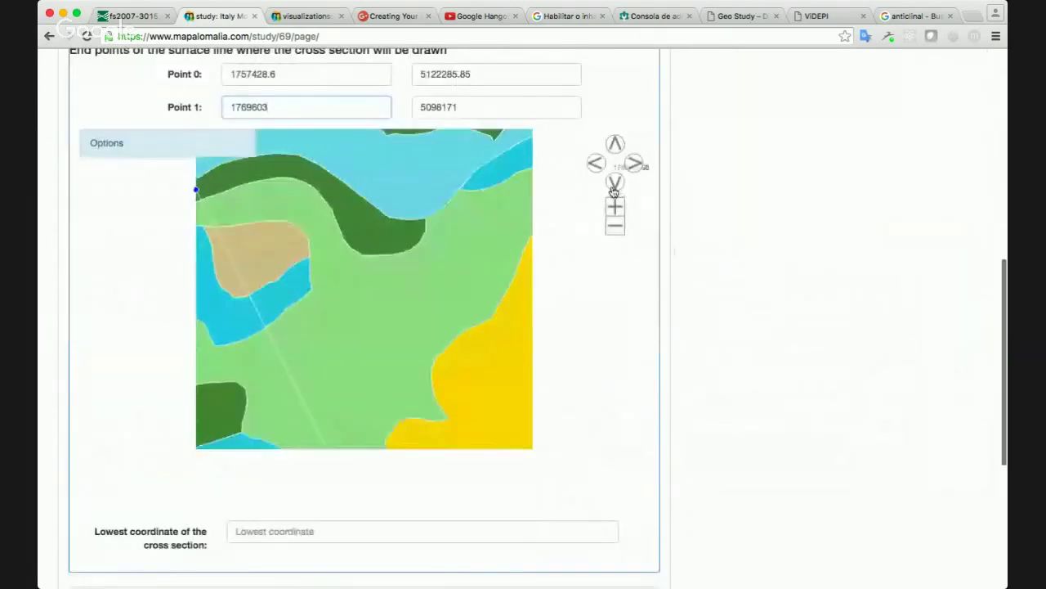
pyautogui.click(348, 435)
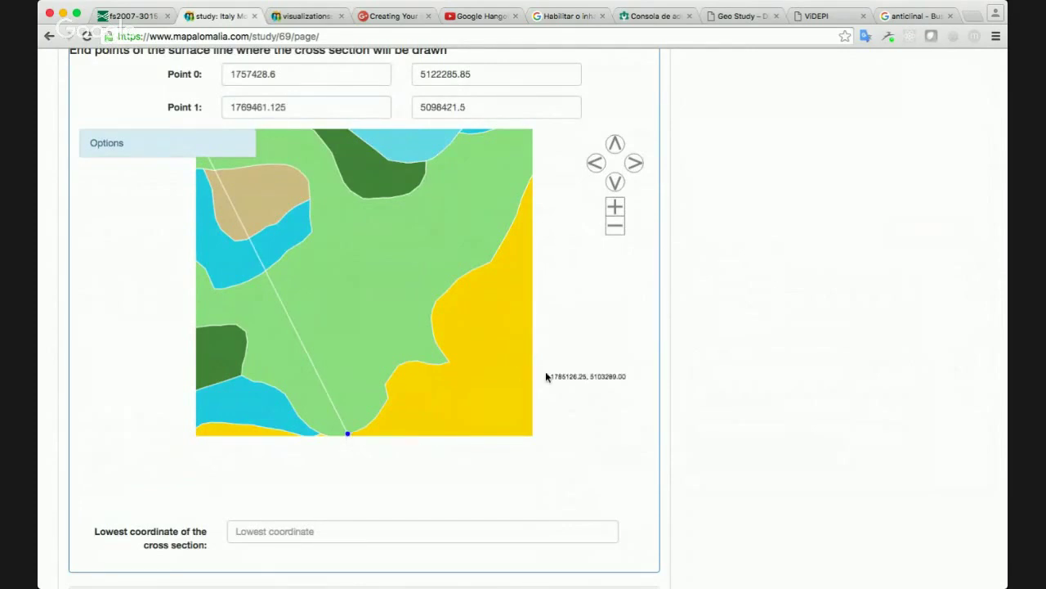
# Place Point 0 of the surface line just inside the map's western edge, at X 1757592 and Y 5122049
pyautogui.click(614, 152)
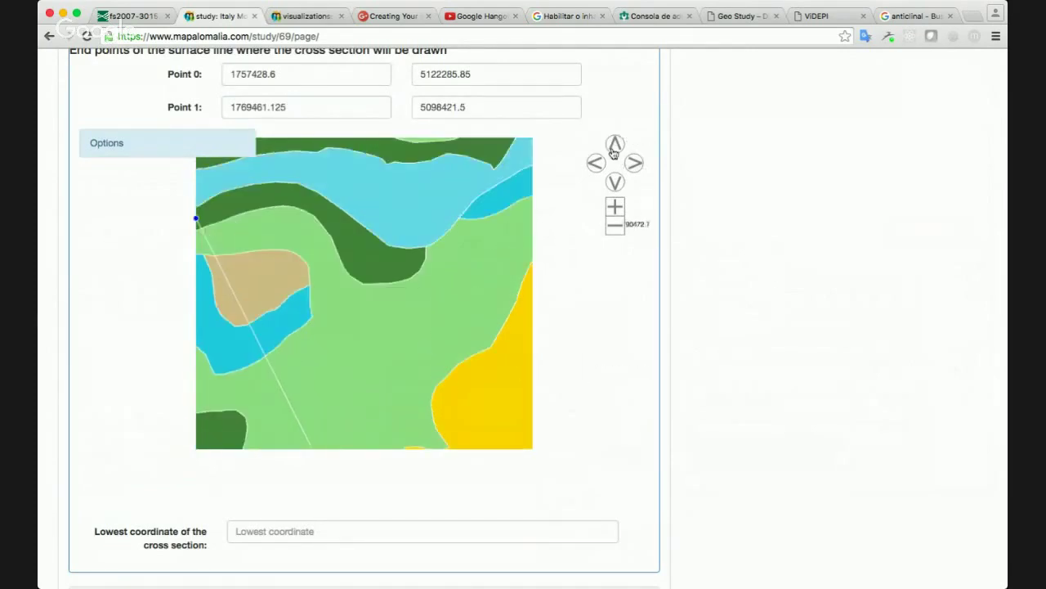
pyautogui.scroll(3, 697, 216)
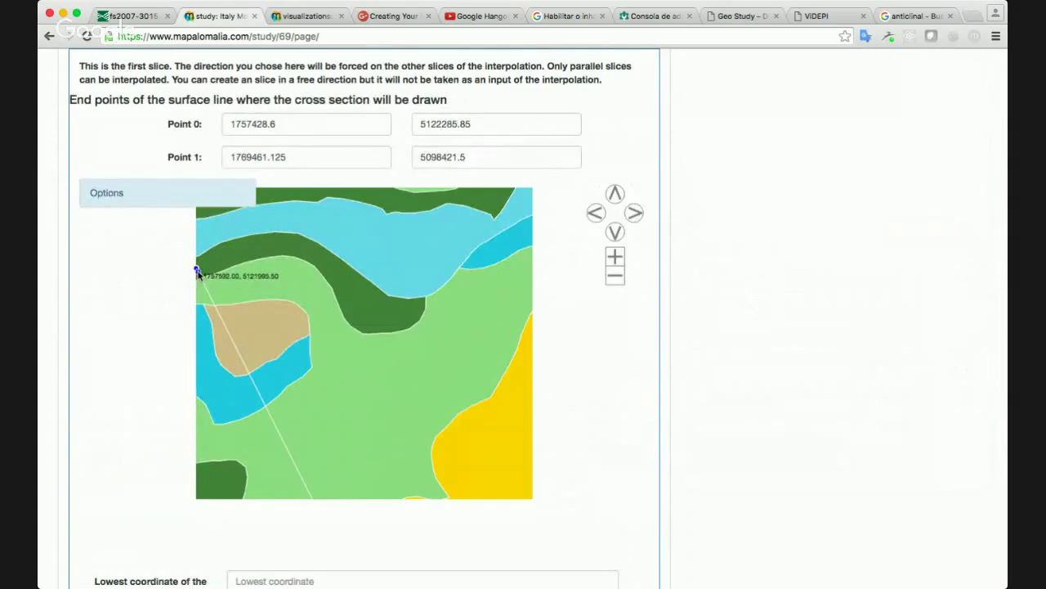
pyautogui.click(197, 272)
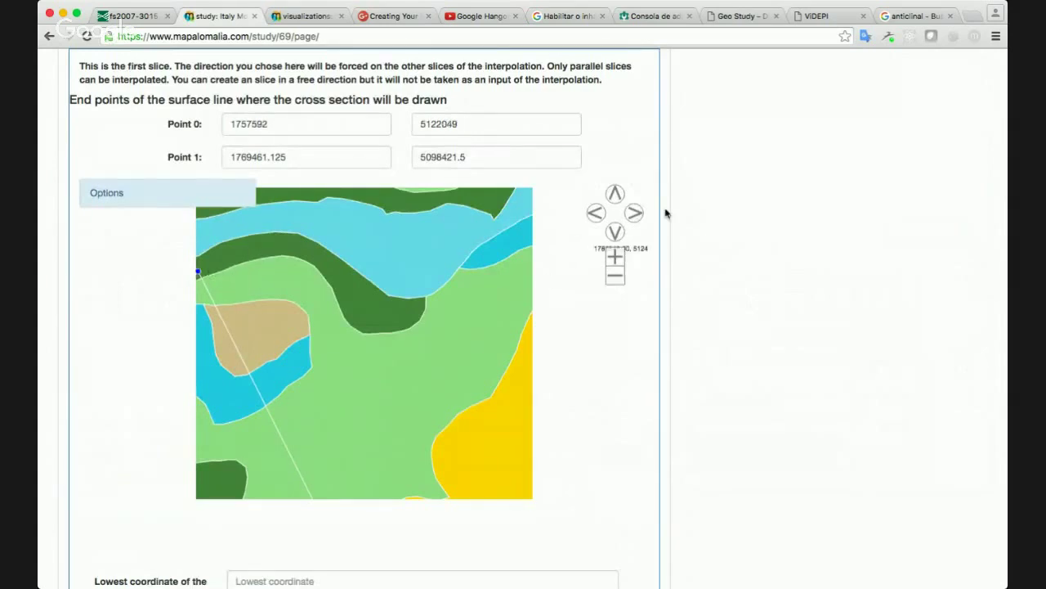
# Check the surface line's southern end on the map and set the cross section's lowest coordinate to -6000
pyautogui.scroll(1, 741, 210)
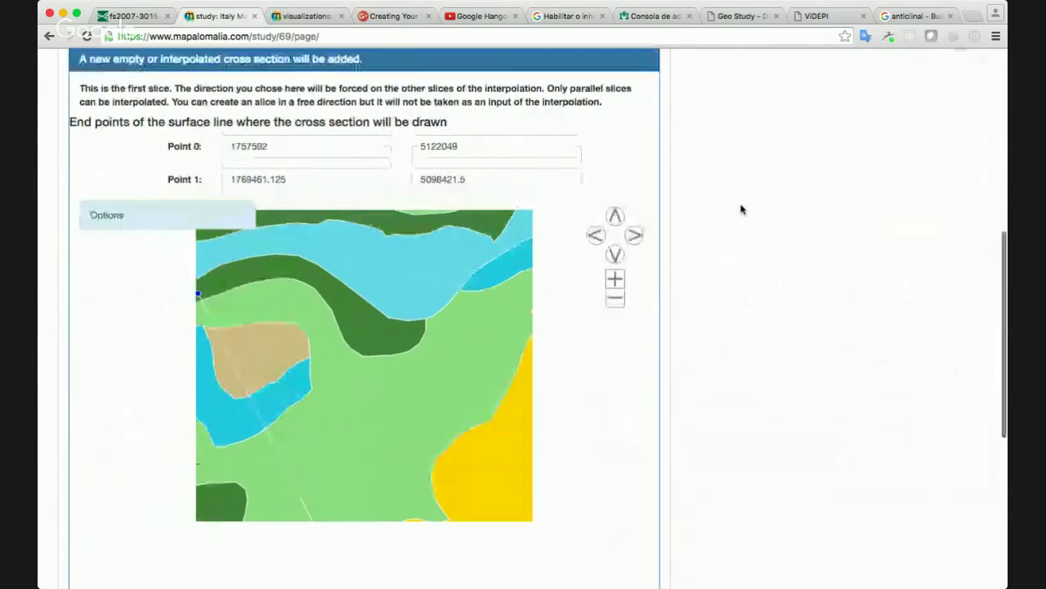
pyautogui.scroll(-2, 742, 210)
pyautogui.click(615, 180)
pyautogui.click(614, 180)
pyautogui.click(614, 179)
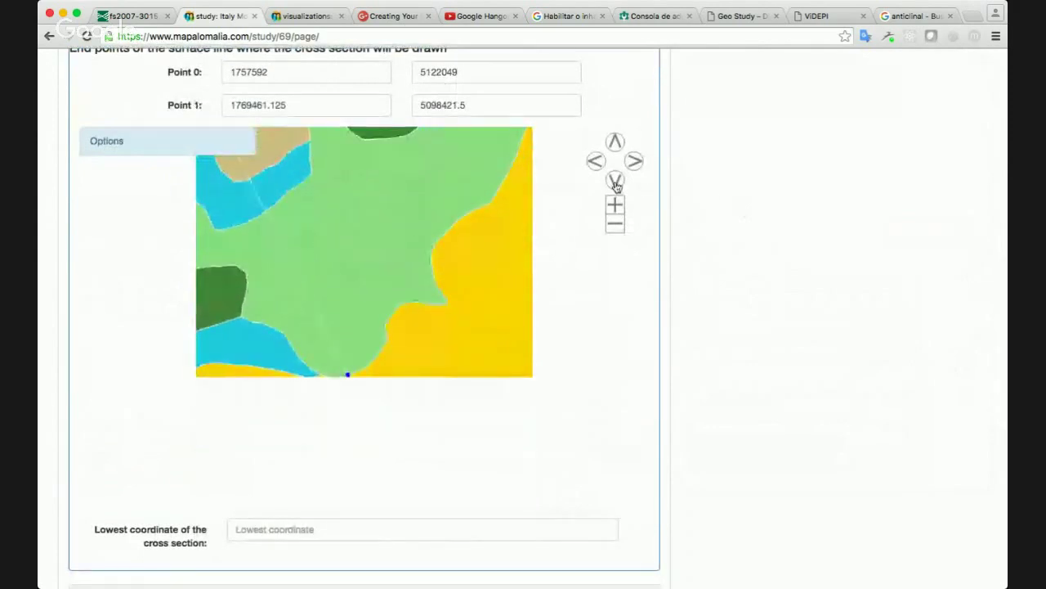
pyautogui.scroll(-5, 409, 373)
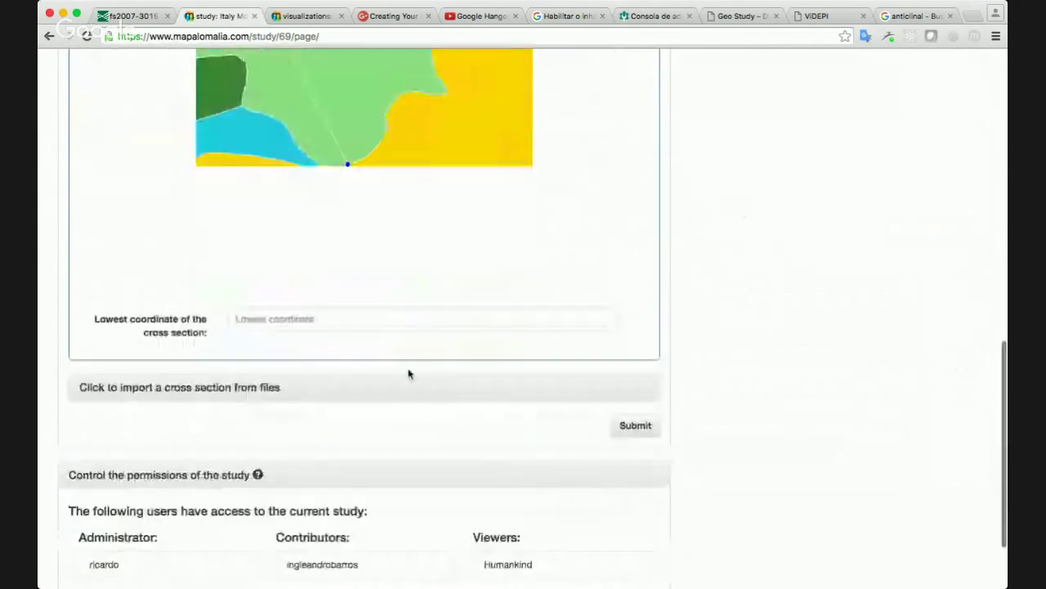
pyautogui.click(460, 319)
pyautogui.write('-6000')
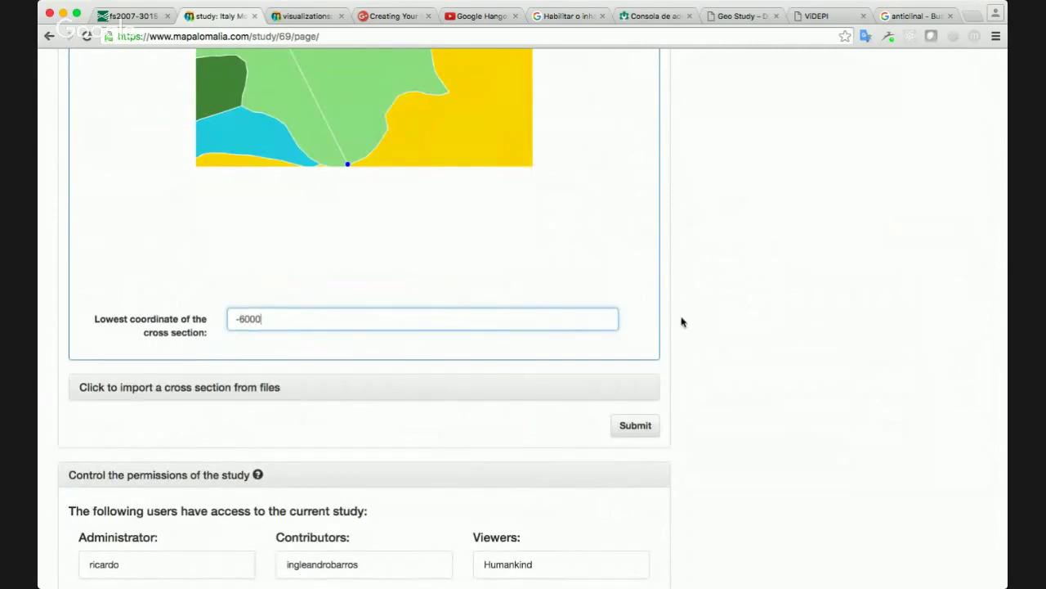
# Review the entered name, end points and lowest coordinate, and submit the new cross section A-Ap
pyautogui.scroll(8, 681, 320)
pyautogui.scroll(4, 682, 322)
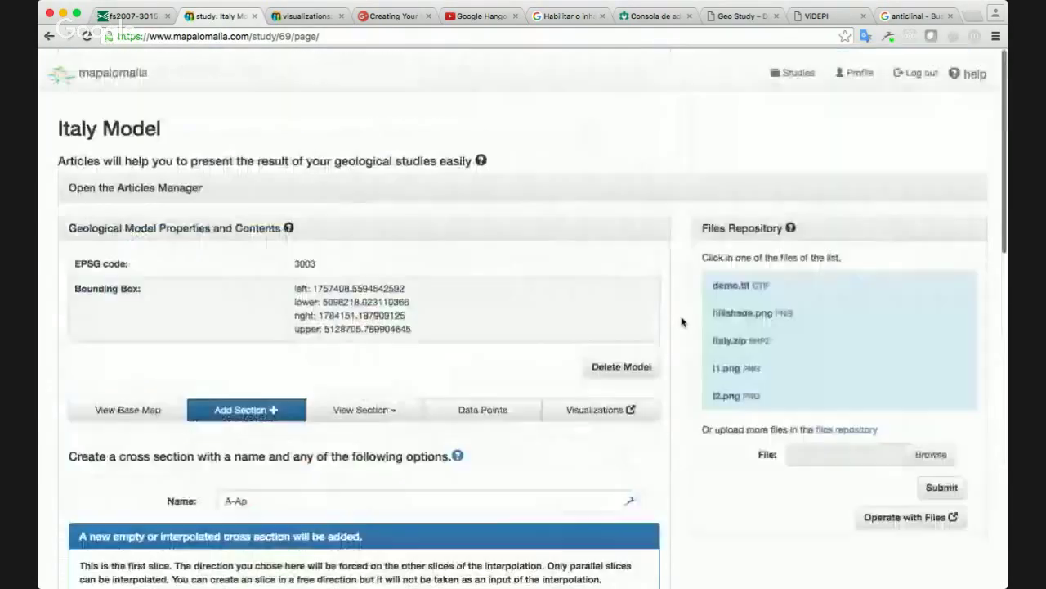
pyautogui.scroll(-2, 682, 322)
pyautogui.scroll(-3, 682, 321)
pyautogui.scroll(5, 681, 321)
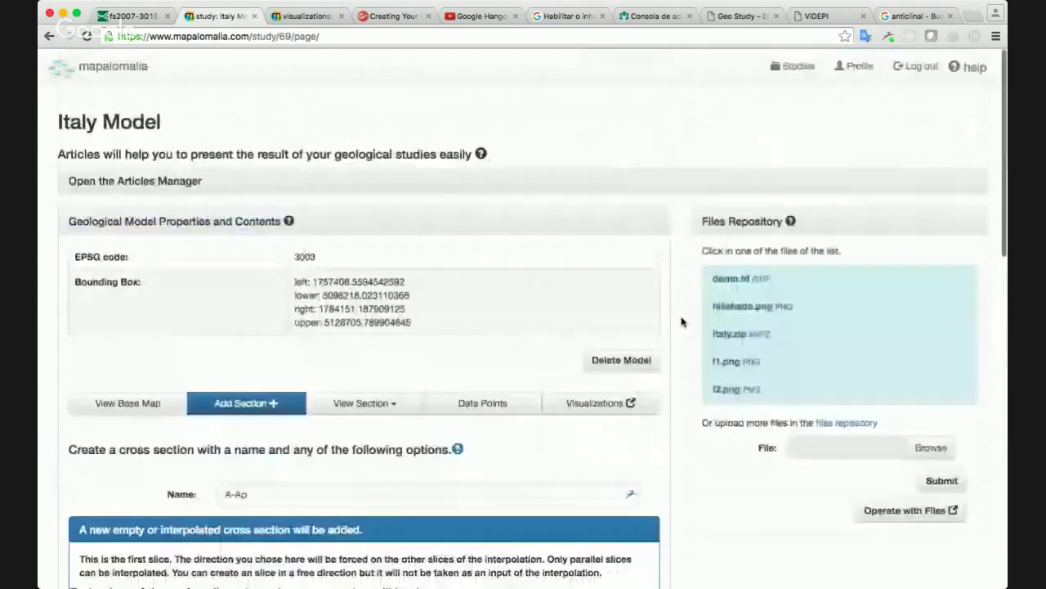
pyautogui.scroll(-10, 681, 321)
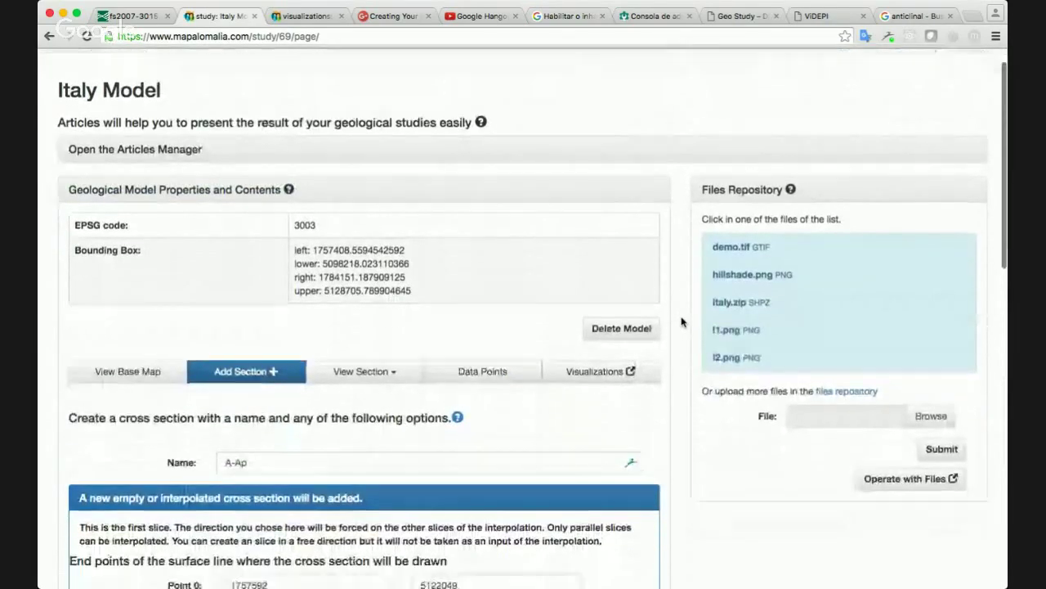
pyautogui.scroll(4, 682, 321)
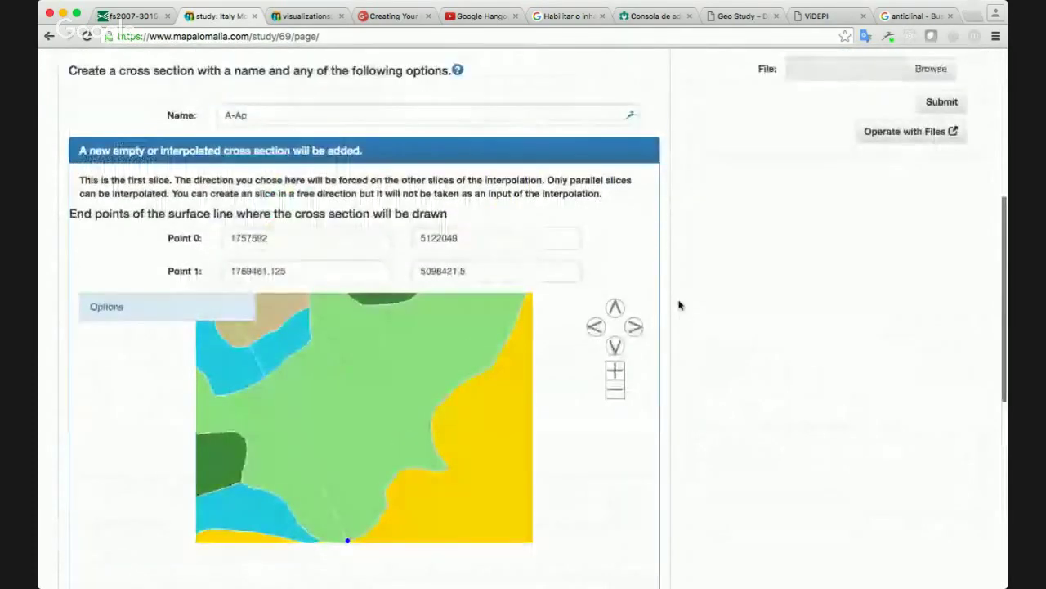
pyautogui.scroll(1, 679, 306)
pyautogui.scroll(-4, 678, 305)
pyautogui.scroll(-3, 679, 305)
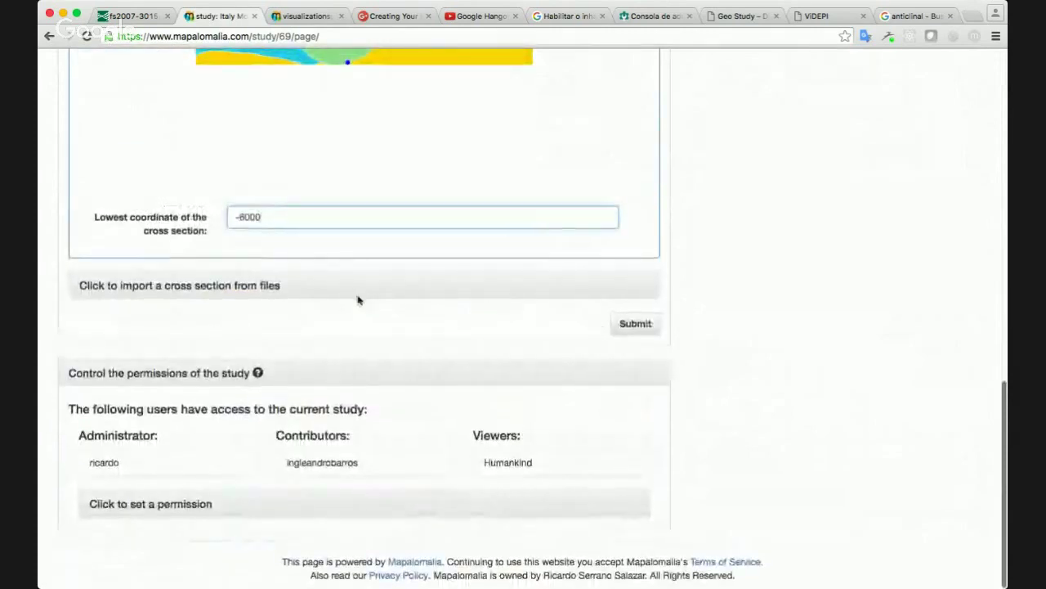
pyautogui.click(624, 325)
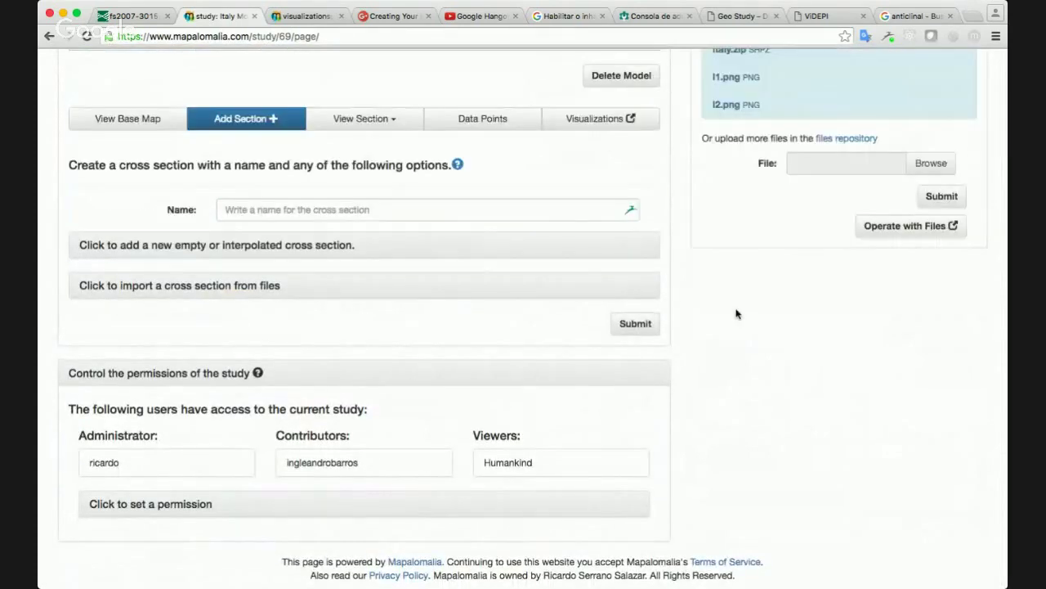
# View cross section A-Ap and open its geology for editing
pyautogui.click(360, 119)
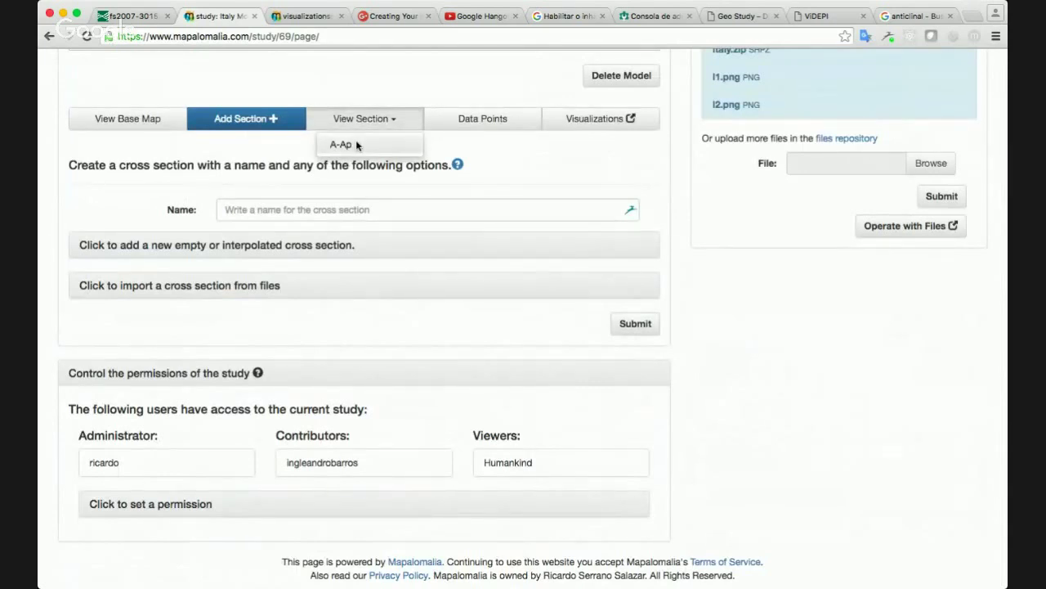
pyautogui.click(340, 144)
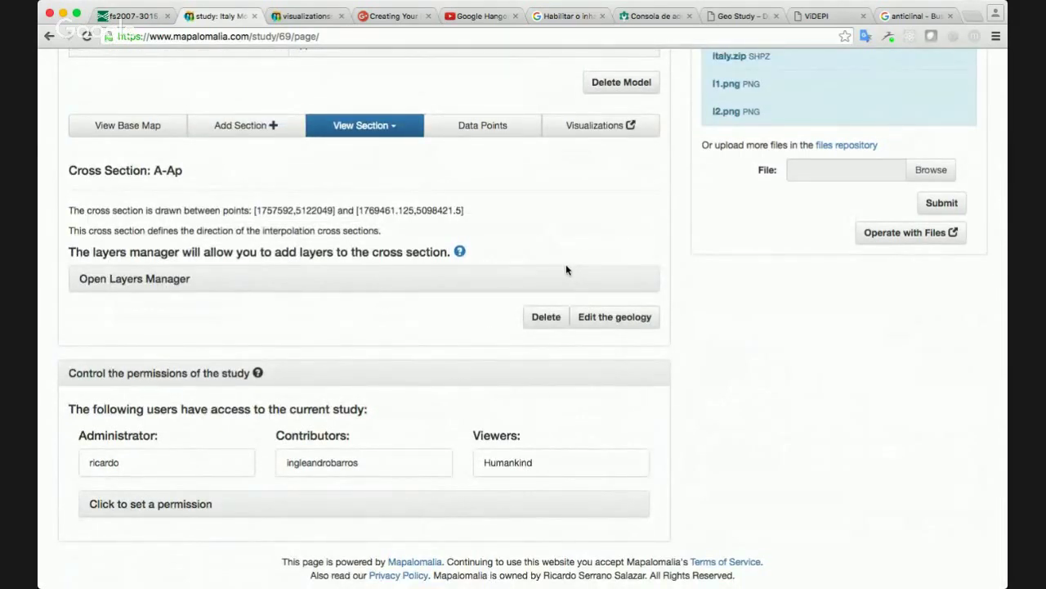
pyautogui.click(619, 318)
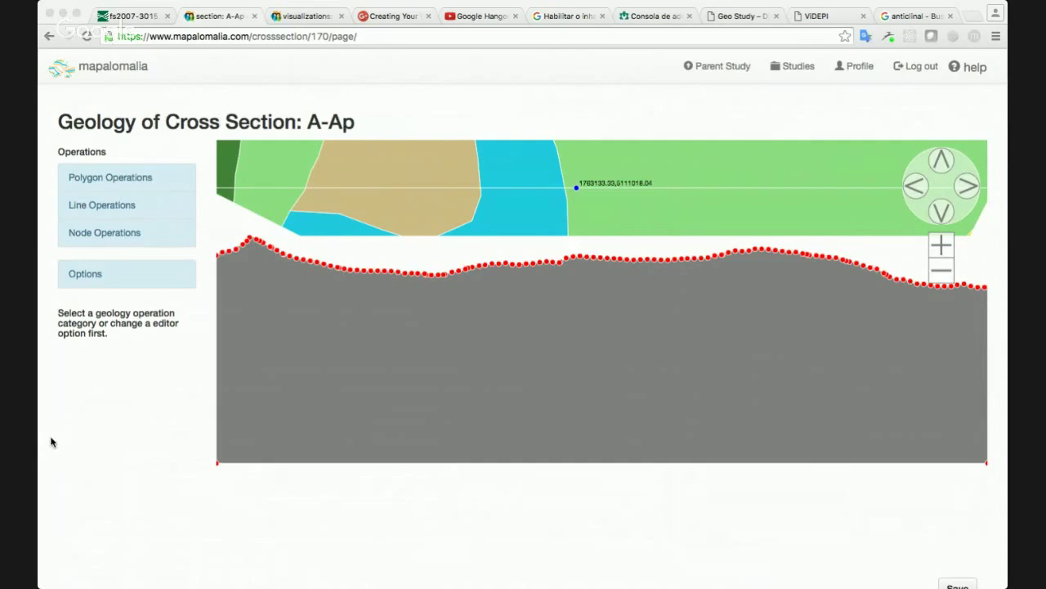
# Add l1.png as a new image layer of cross section A-Ap
pyautogui.click(134, 274)
pyautogui.click(150, 374)
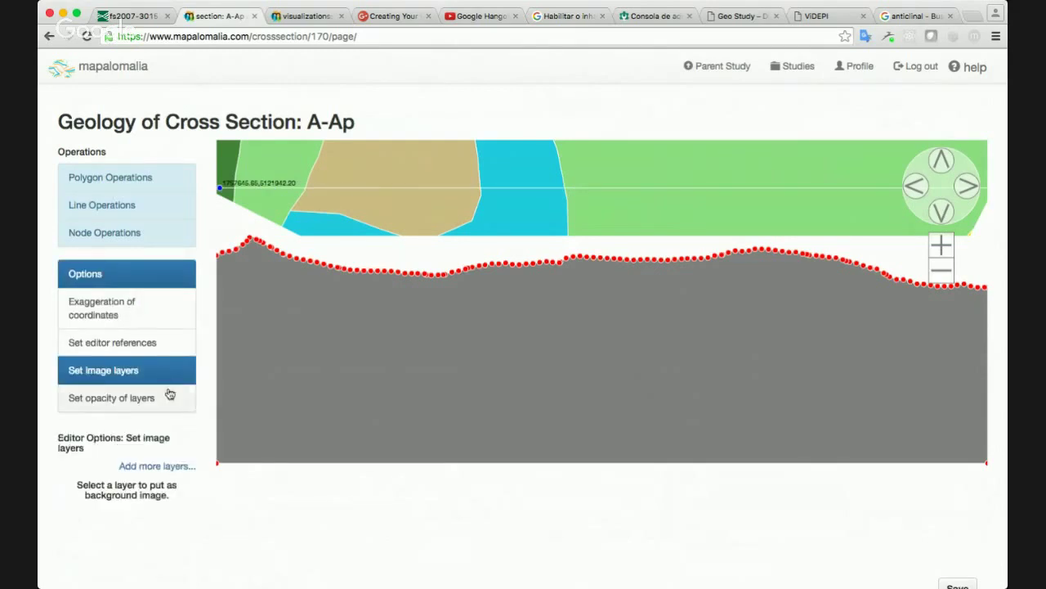
pyautogui.click(155, 466)
pyautogui.click(531, 269)
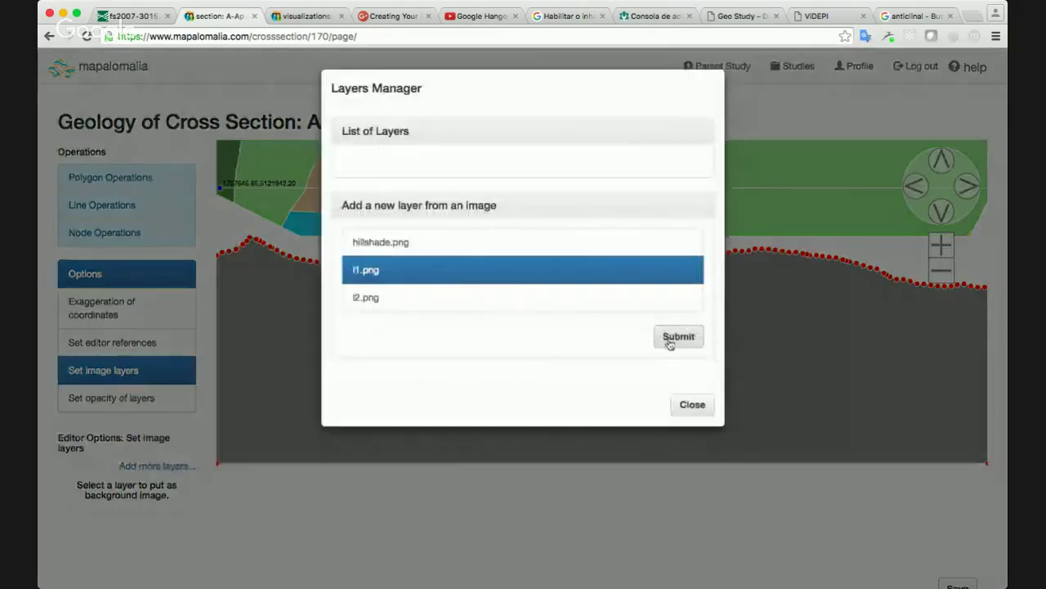
pyautogui.click(675, 336)
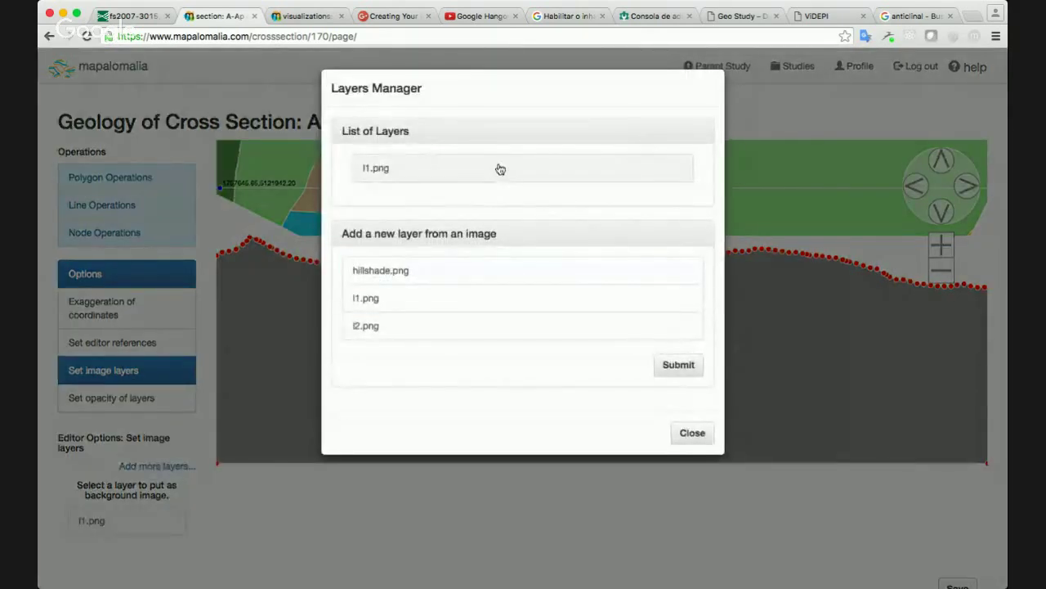
# Check the l1.png layer's transformation and show the layer as the section's background image
pyautogui.click(500, 168)
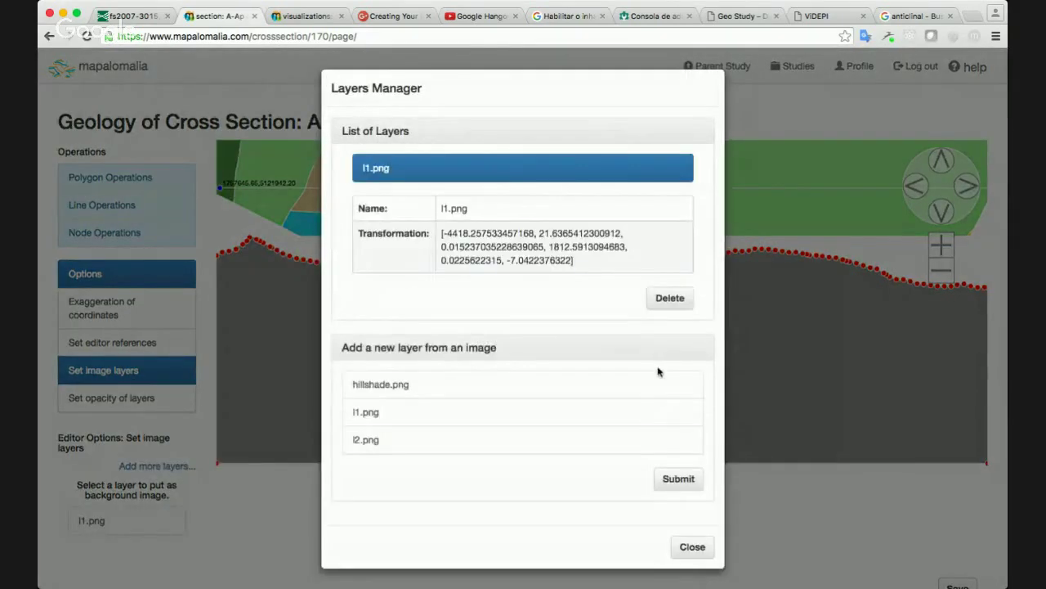
pyautogui.click(691, 547)
pyautogui.click(103, 527)
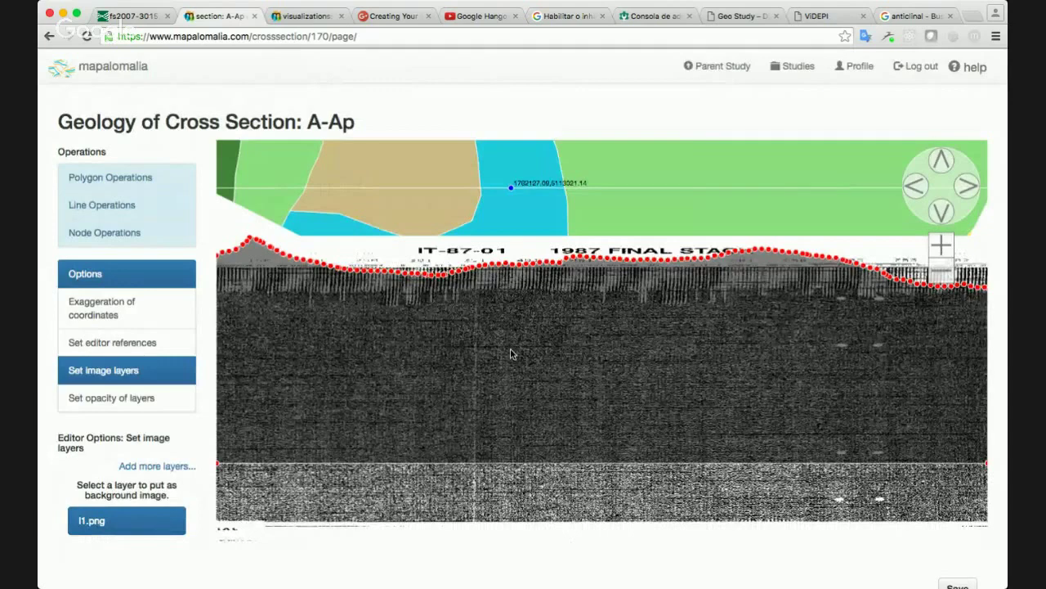
# Inspect the seismic image behind the section and set the opacity of the geology layer being edited to 50
pyautogui.click(941, 270)
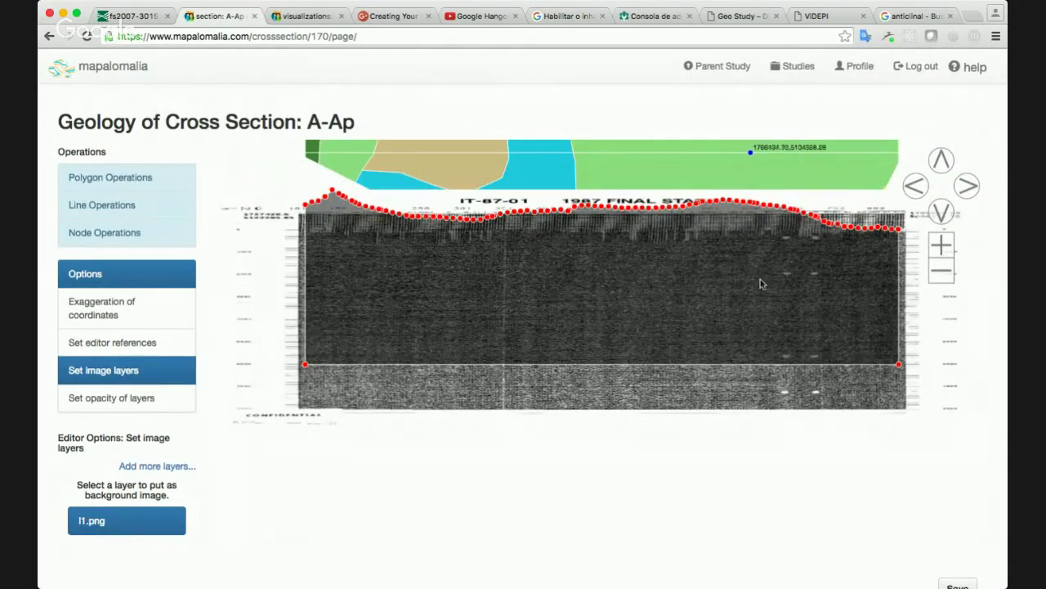
pyautogui.click(942, 245)
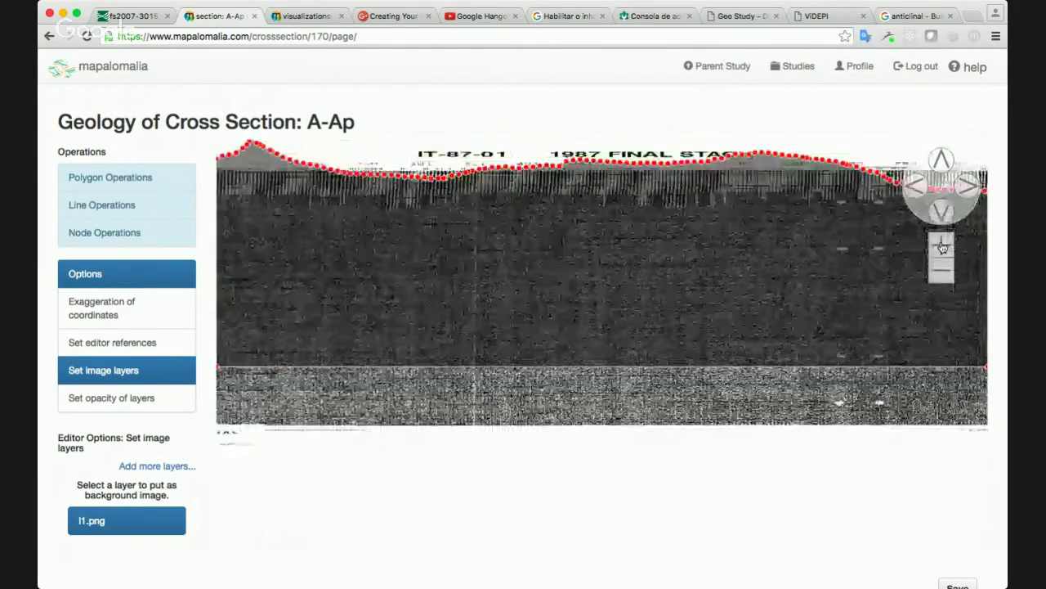
pyautogui.click(942, 246)
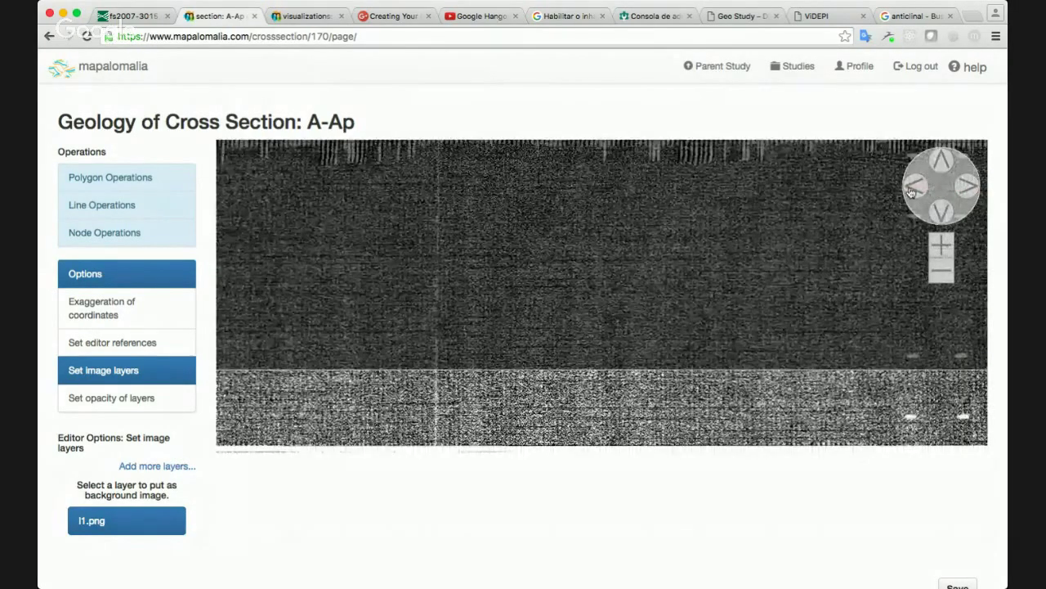
pyautogui.click(111, 398)
pyautogui.click(166, 504)
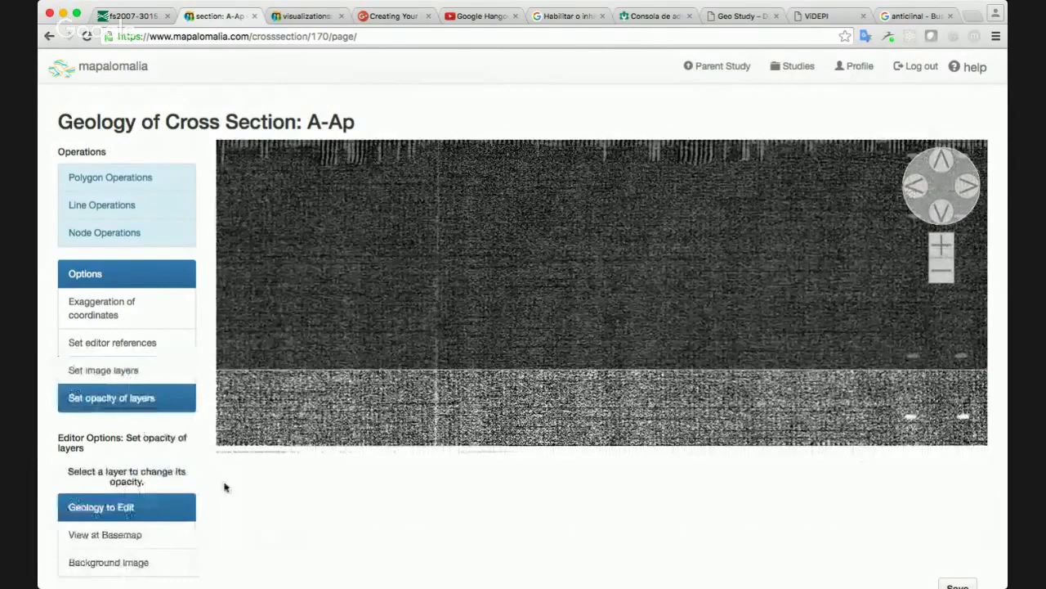
pyautogui.scroll(-2, 225, 487)
pyautogui.moveTo(200, 545); pyautogui.dragTo(127, 557)
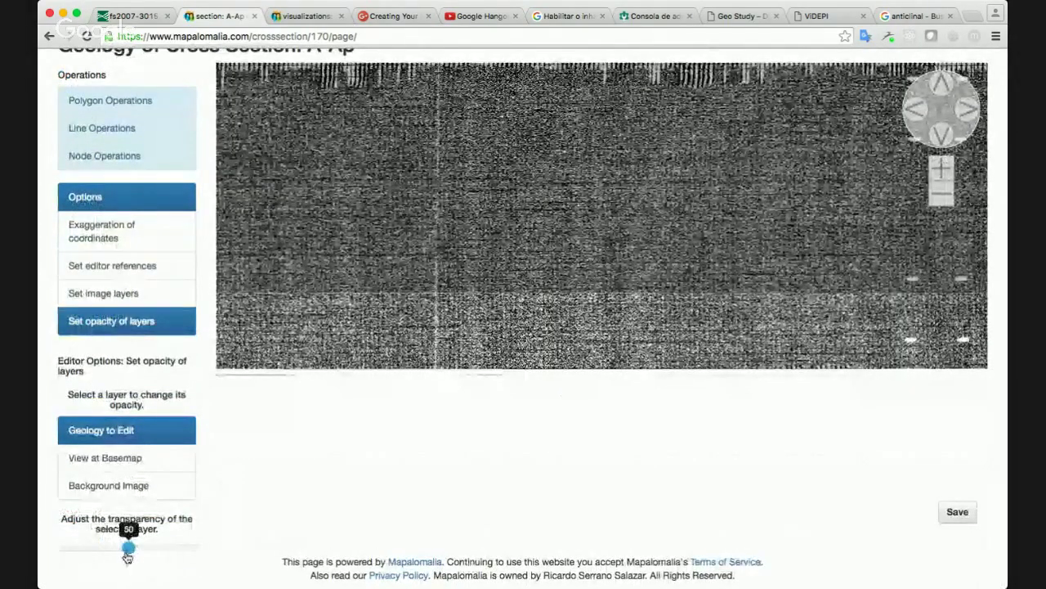
# Examine how the seismic image lines up with the topographic surface at the start of the section
pyautogui.click(942, 83)
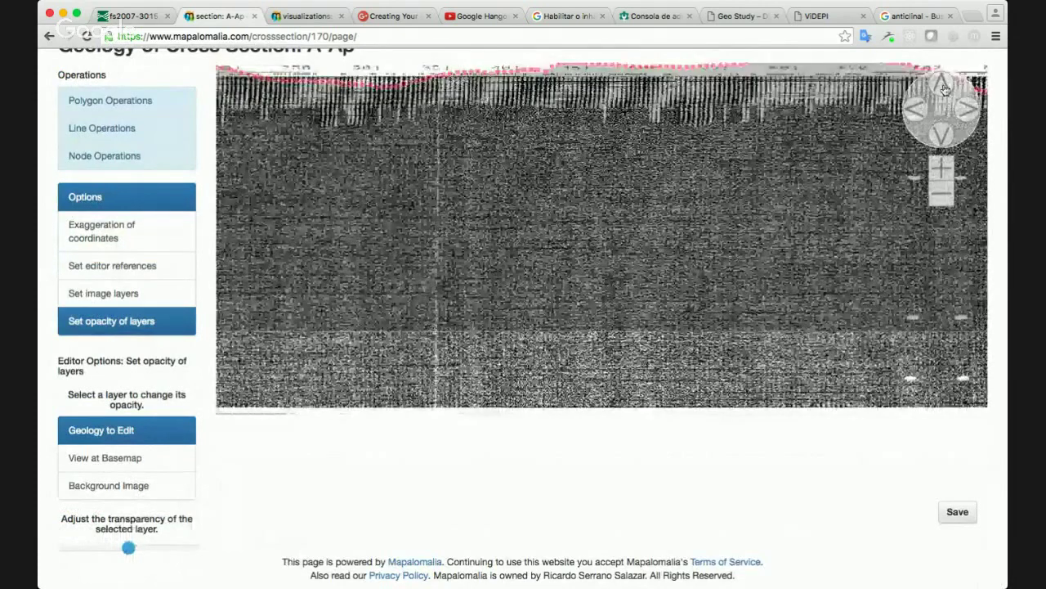
pyautogui.click(942, 85)
pyautogui.click(917, 111)
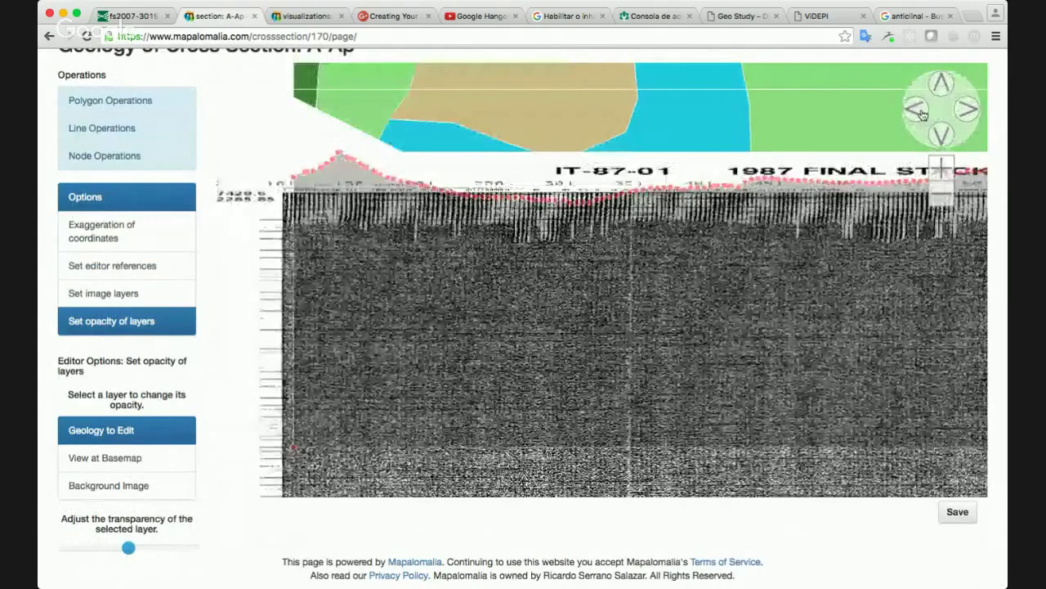
pyautogui.click(940, 169)
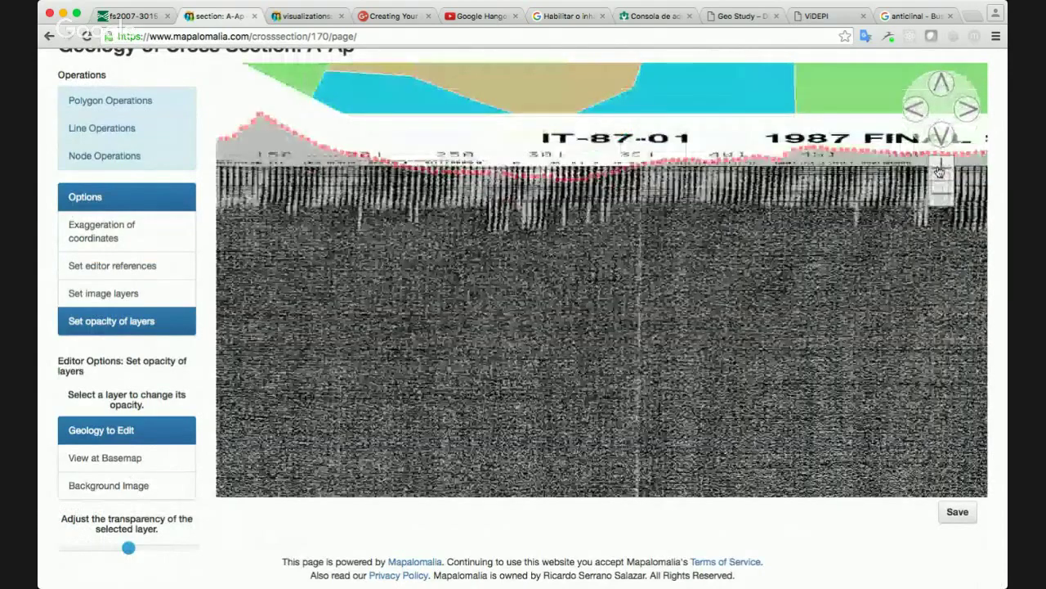
pyautogui.click(917, 109)
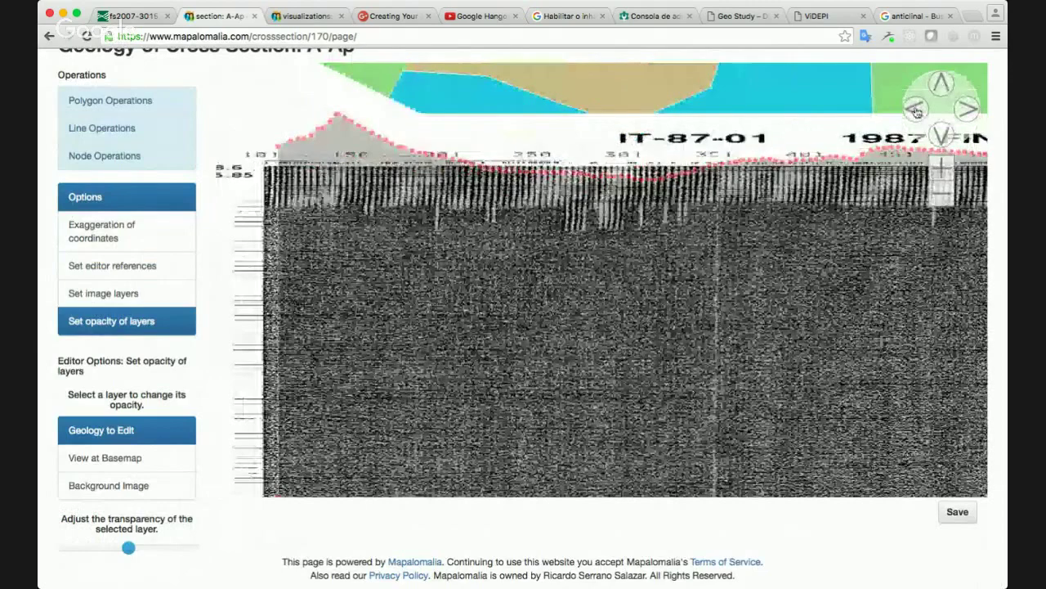
# Examine how the seismic image and topographic profile line up with the basemap units along the first part of the section
pyautogui.click(916, 109)
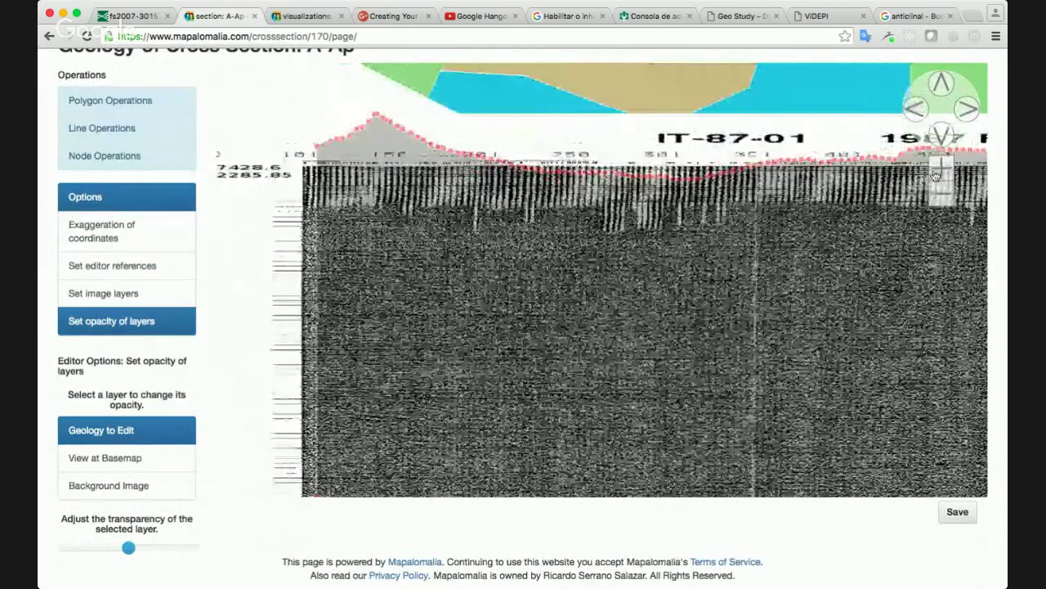
pyautogui.click(936, 174)
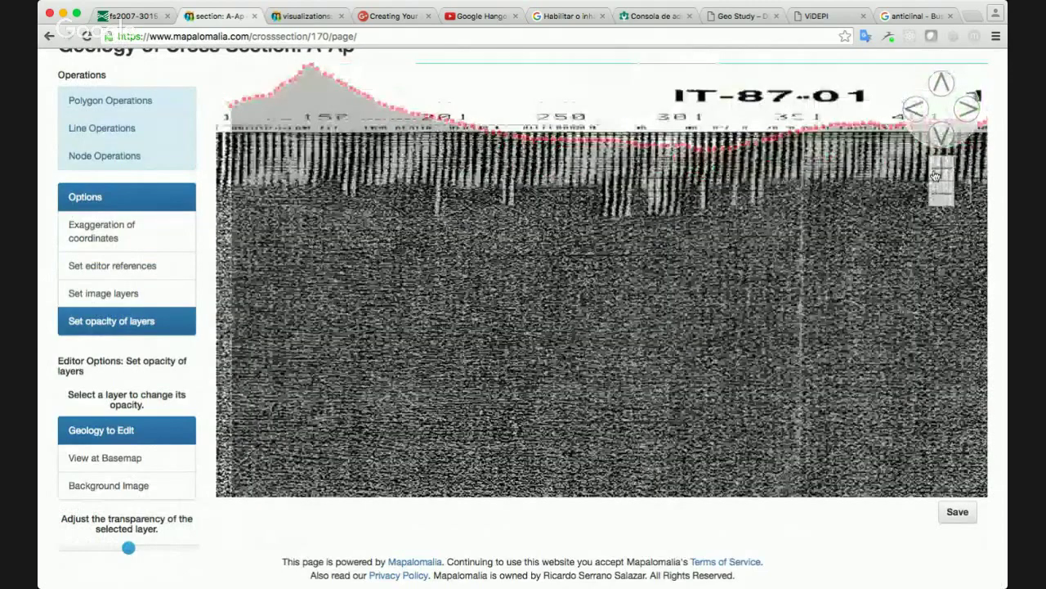
pyautogui.click(919, 112)
pyautogui.click(918, 112)
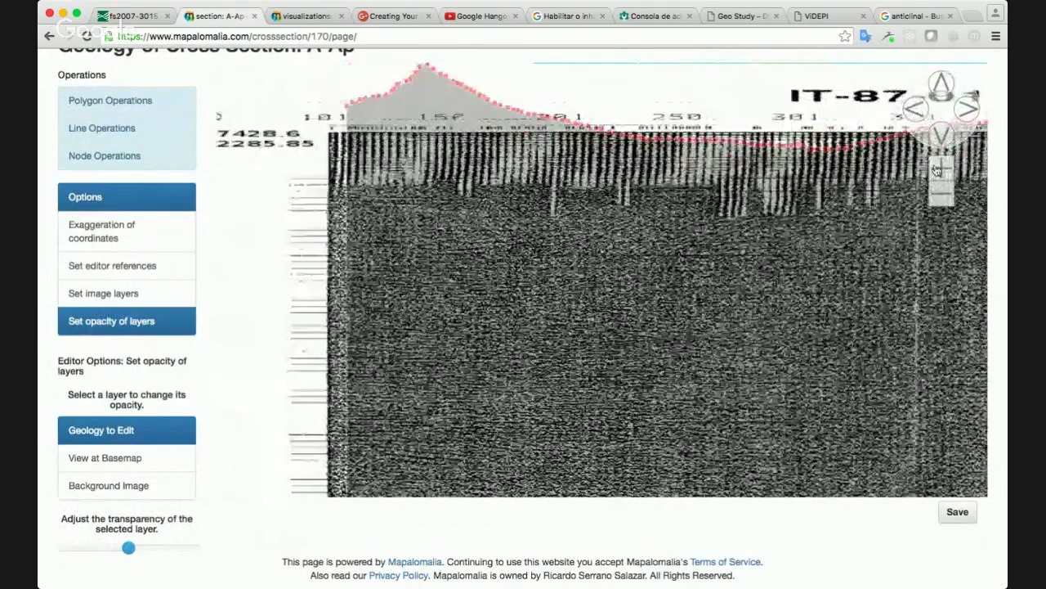
pyautogui.click(937, 170)
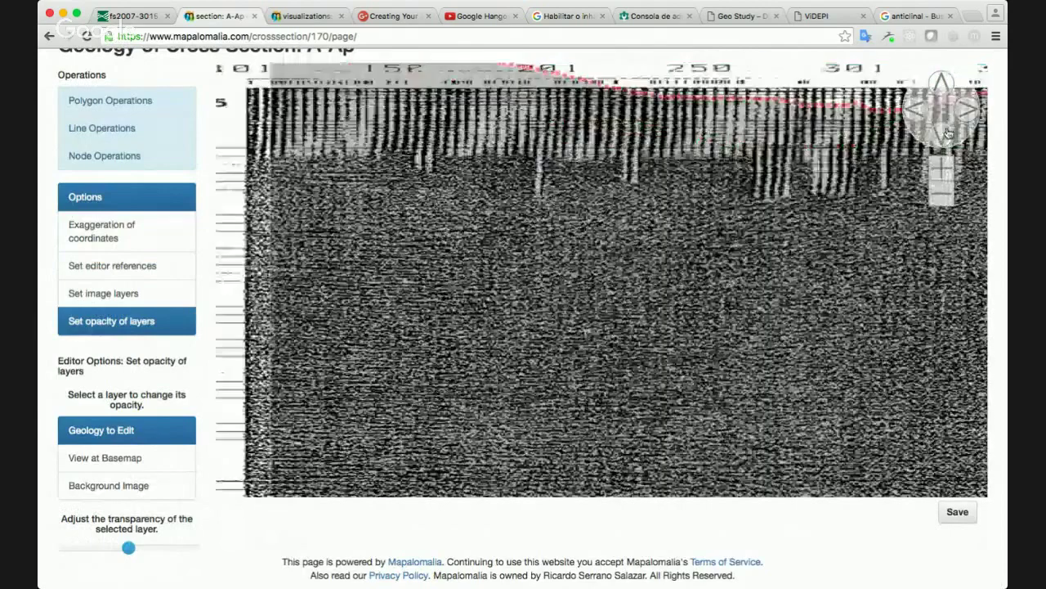
pyautogui.click(935, 183)
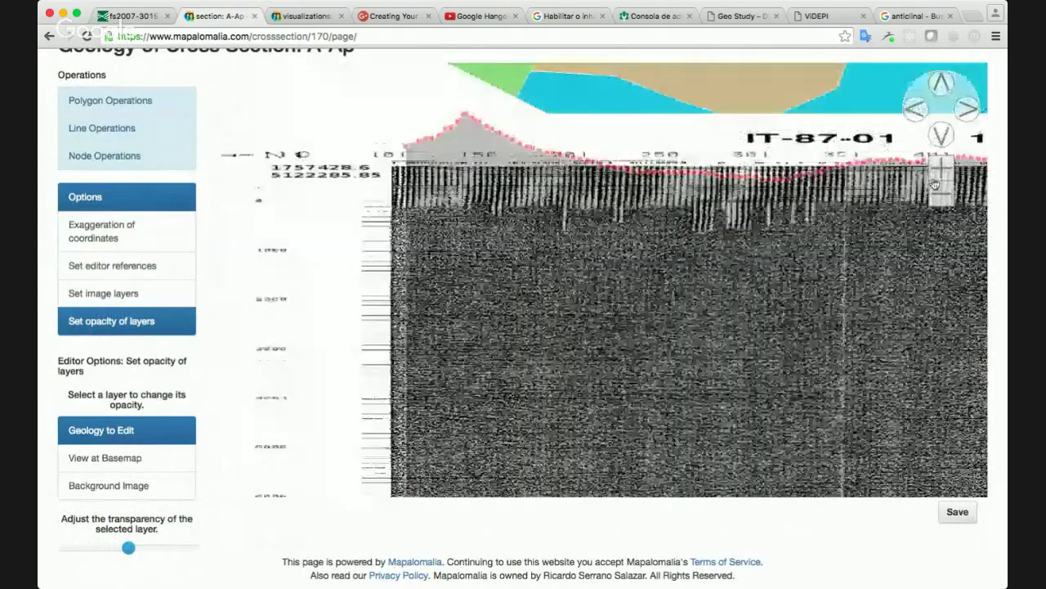
pyautogui.click(966, 112)
pyautogui.click(948, 90)
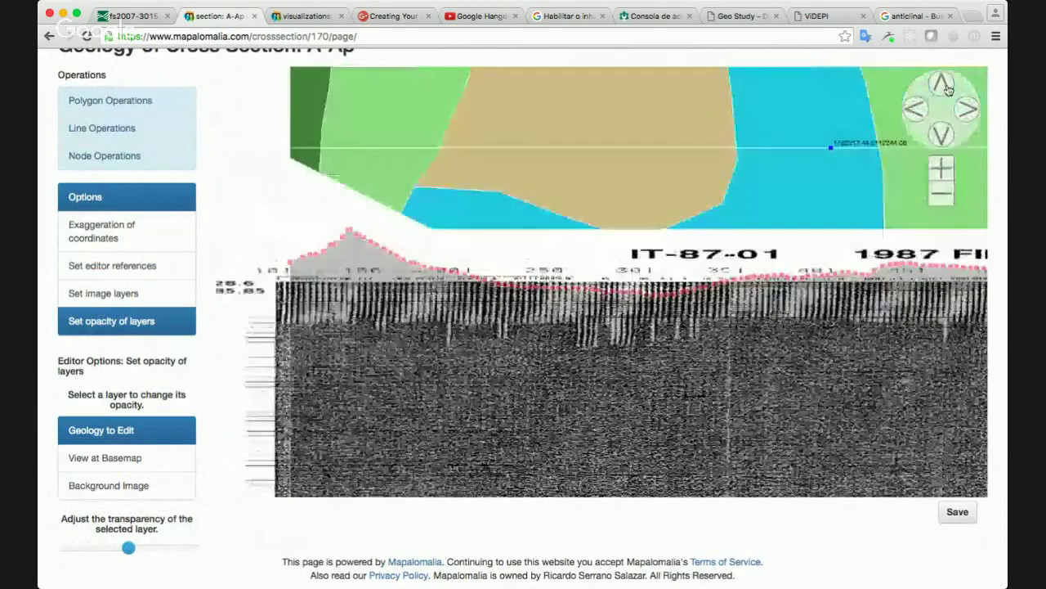
pyautogui.click(967, 111)
pyautogui.click(967, 111)
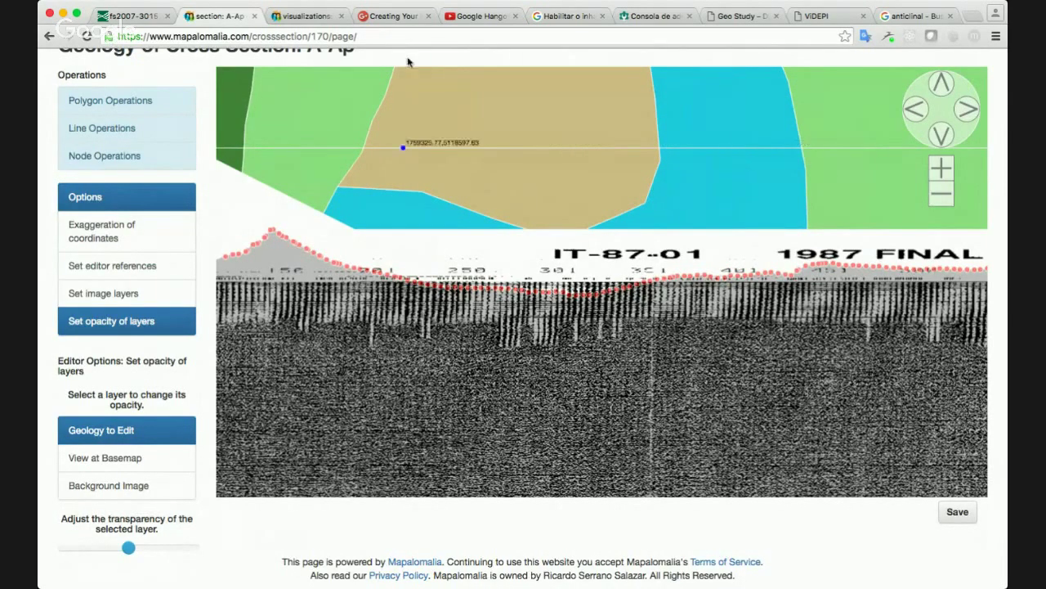
# Inspect the cross-section plane beneath the terrain from several angles in the 3D visualization of cross sections
pyautogui.click(310, 21)
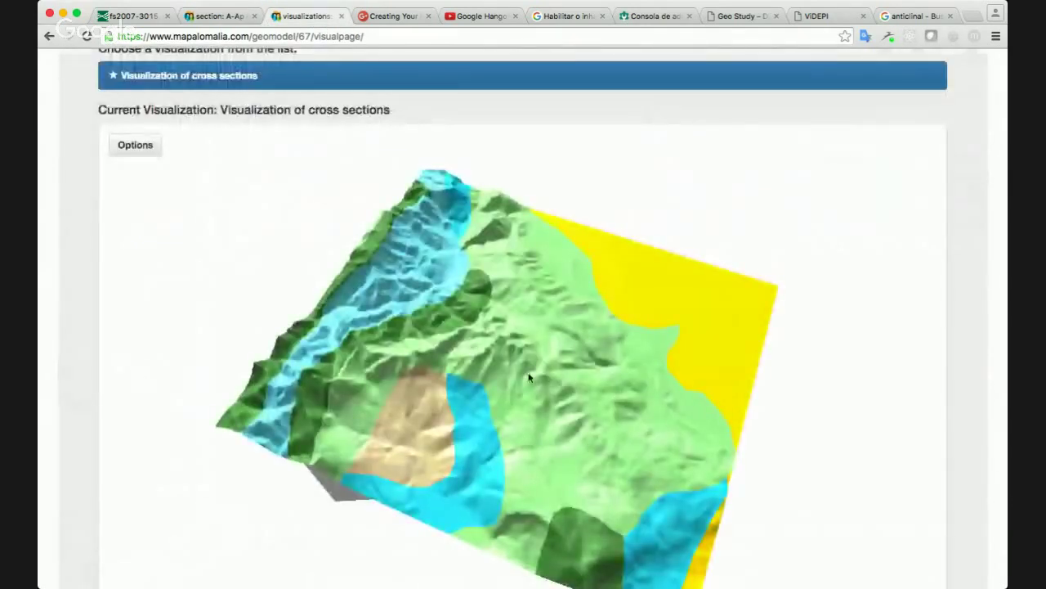
pyautogui.moveTo(529, 377); pyautogui.dragTo(567, 335)
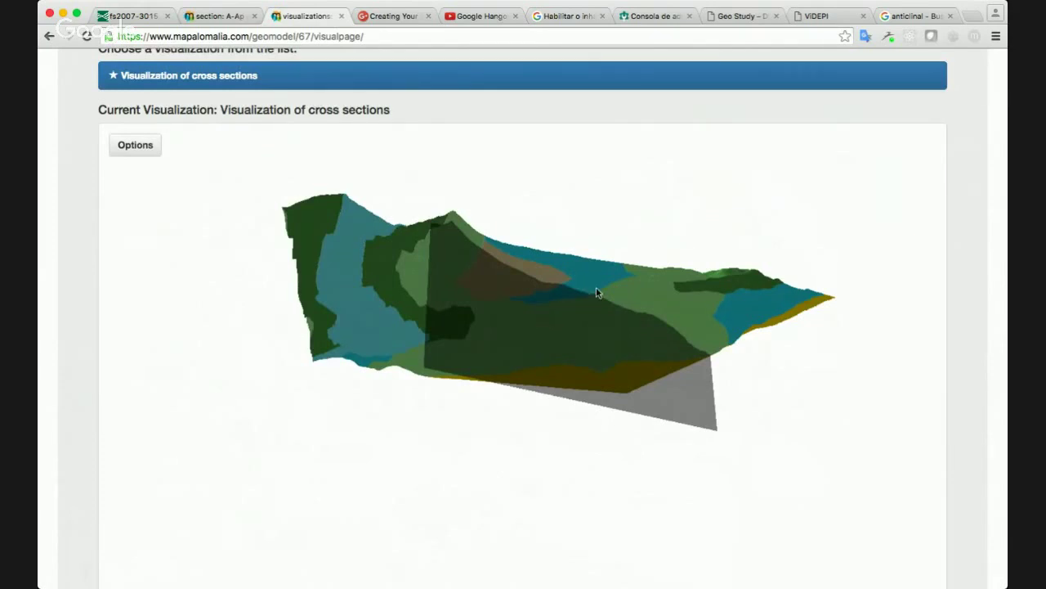
pyautogui.moveTo(597, 292); pyautogui.dragTo(548, 277)
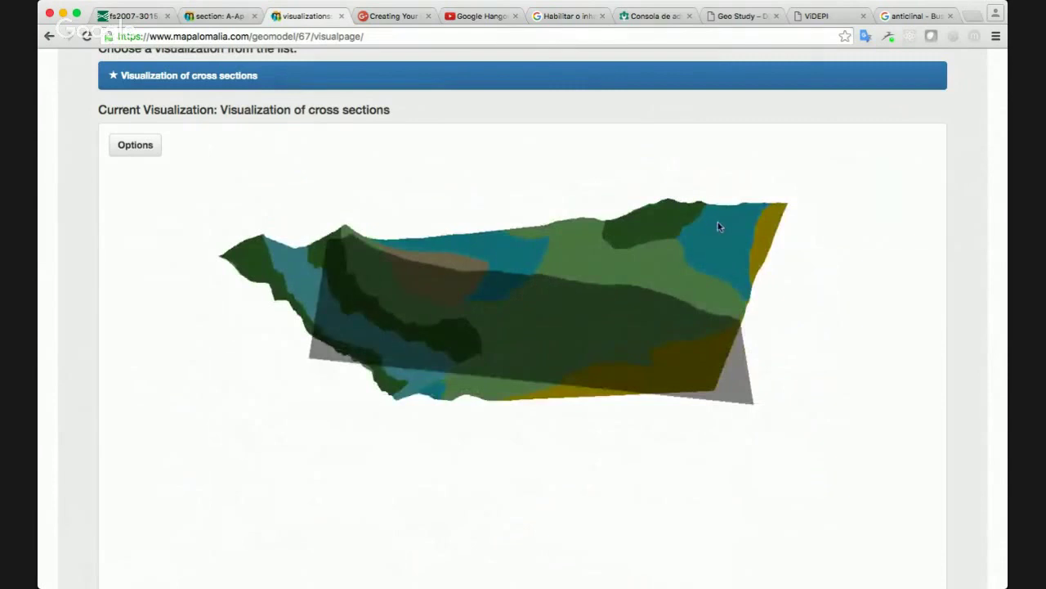
pyautogui.moveTo(712, 239)
pyautogui.mouseDown()
pyautogui.moveTo(621, 269)
pyautogui.moveTo(672, 230)
pyautogui.moveTo(645, 262)
pyautogui.moveTo(726, 299)
pyautogui.moveTo(746, 328)
pyautogui.moveTo(663, 327)
pyautogui.moveTo(695, 257)
pyautogui.moveTo(697, 199)
pyautogui.moveTo(699, 208)
pyautogui.moveTo(739, 203)
pyautogui.moveTo(684, 246)
pyautogui.moveTo(684, 224)
pyautogui.moveTo(712, 215)
pyautogui.moveTo(743, 232)
pyautogui.moveTo(672, 175)
pyautogui.moveTo(701, 227)
pyautogui.moveTo(783, 278)
pyautogui.moveTo(799, 319)
pyautogui.moveTo(810, 308)
pyautogui.moveTo(682, 236)
pyautogui.moveTo(678, 204)
pyautogui.moveTo(702, 246)
pyautogui.mouseUp()
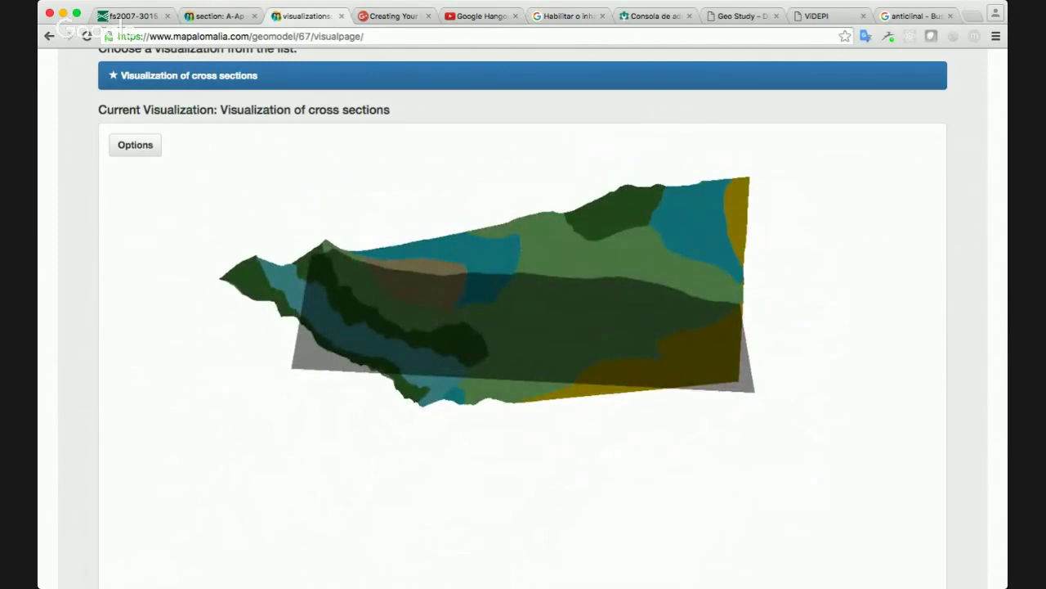
pyautogui.press('super+Tab')
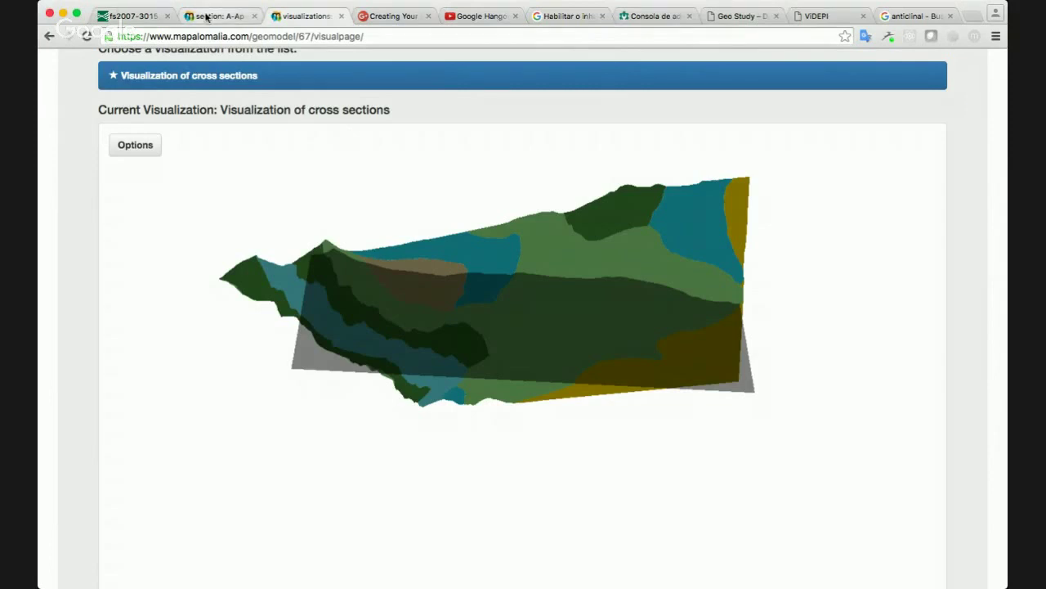
# Divide the section A-Ap polygon along a shallow curved base beneath the tan unit, from one surface contact to the other
pyautogui.click(206, 16)
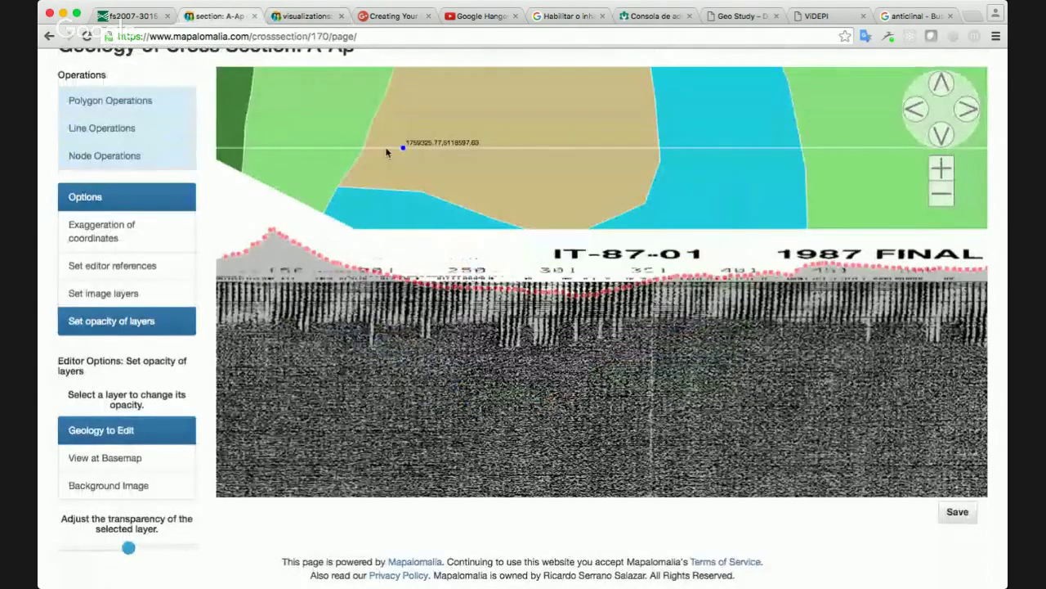
pyautogui.click(115, 113)
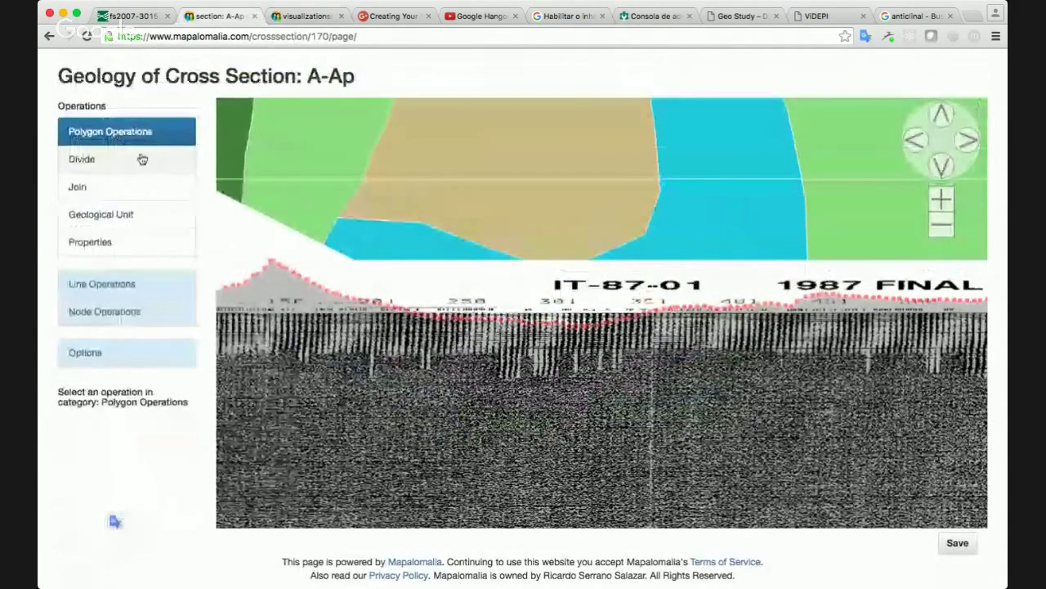
pyautogui.click(140, 158)
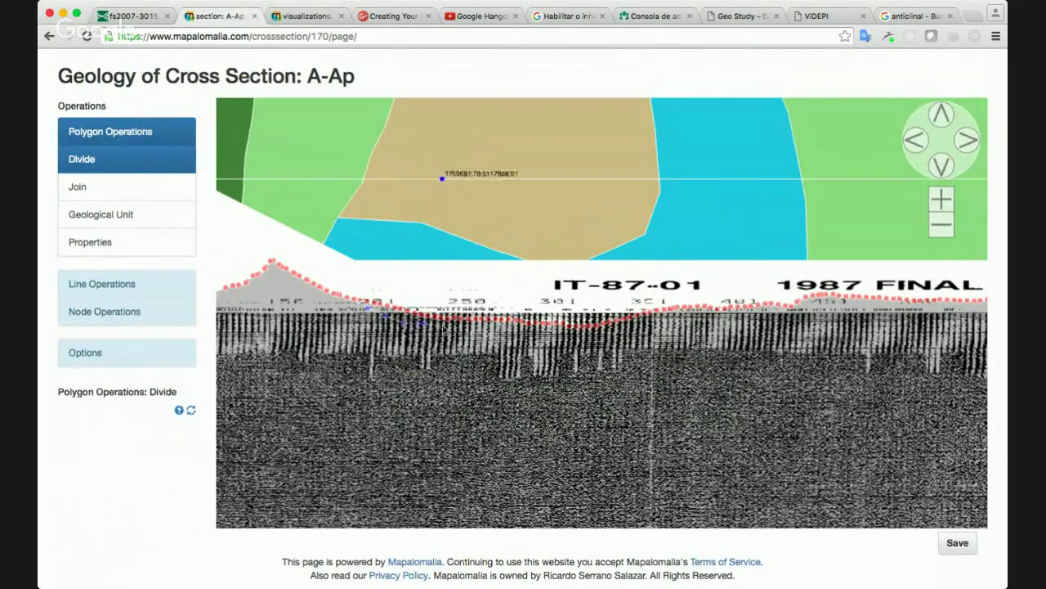
pyautogui.moveTo(445, 327)
pyautogui.mouseDown()
pyautogui.moveTo(597, 340)
pyautogui.moveTo(645, 325)
pyautogui.mouseUp()
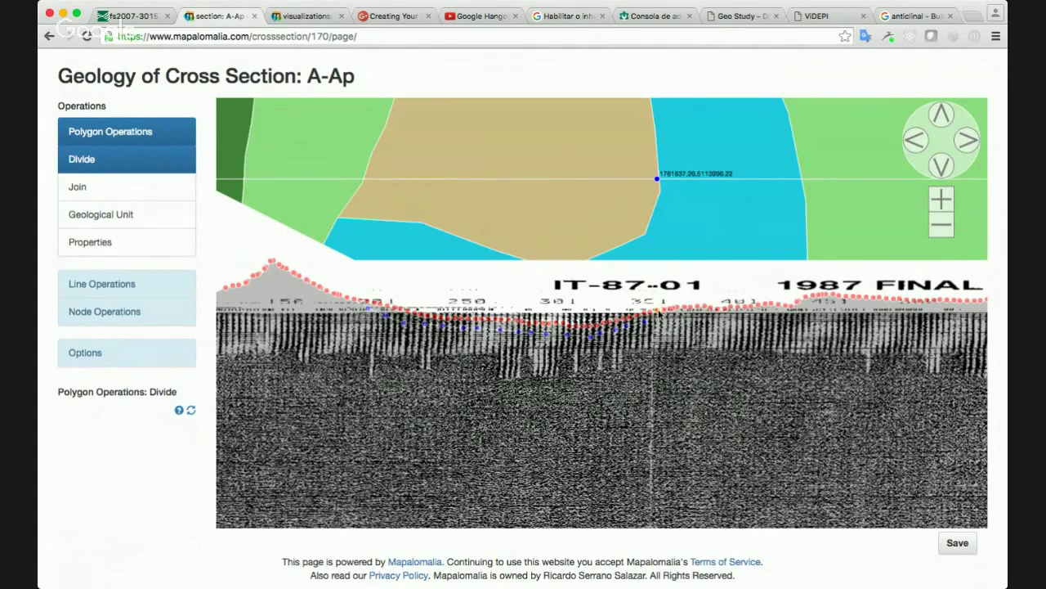
pyautogui.click(658, 311)
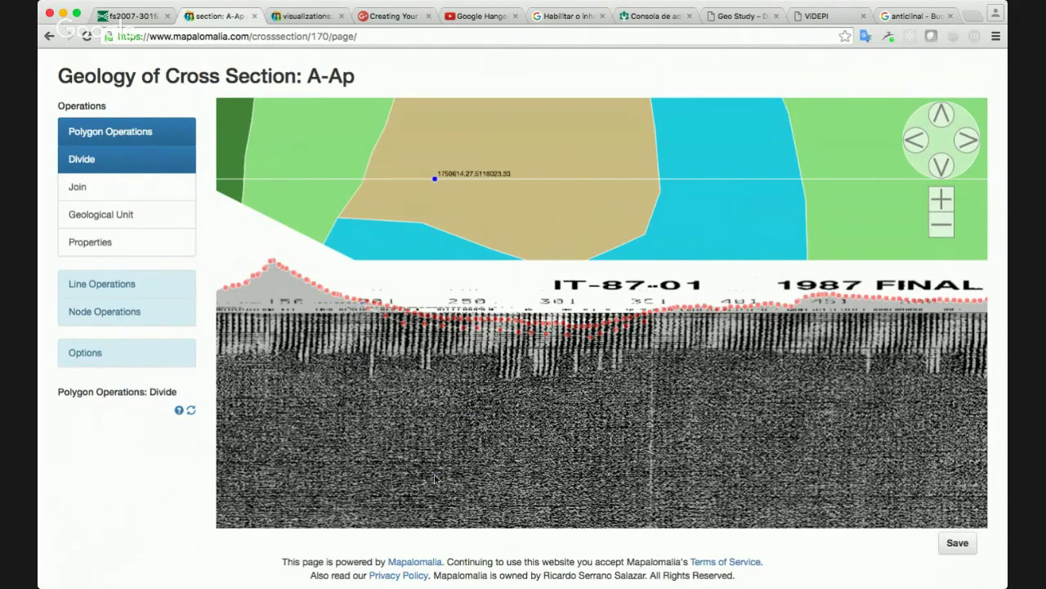
# Divide the section polygon along a deep U-shaped boundary beneath the light green unit, ending at its surface contact with the tan unit
pyautogui.click(941, 168)
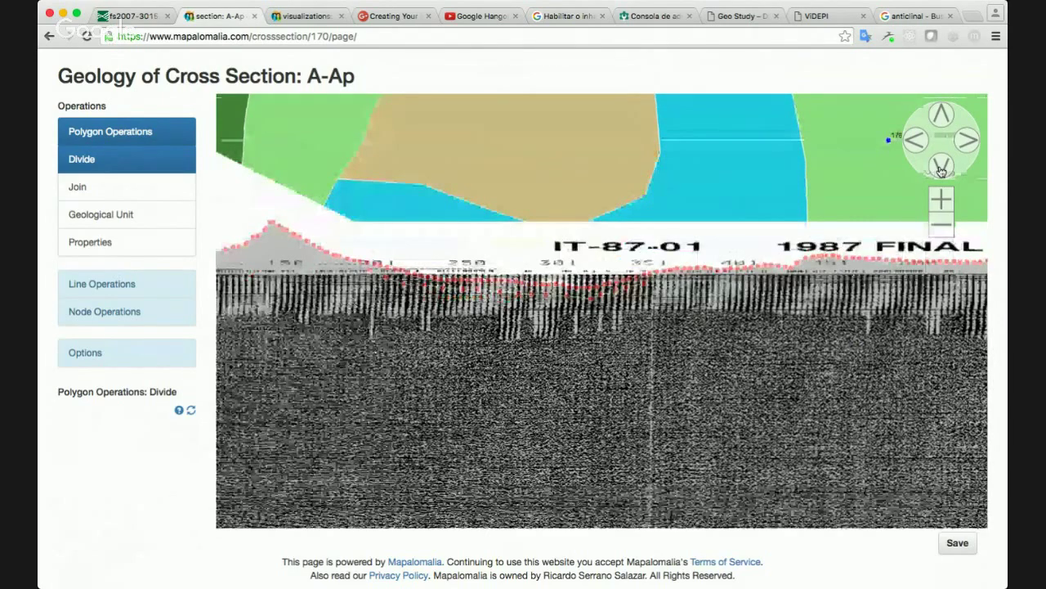
pyautogui.click(941, 168)
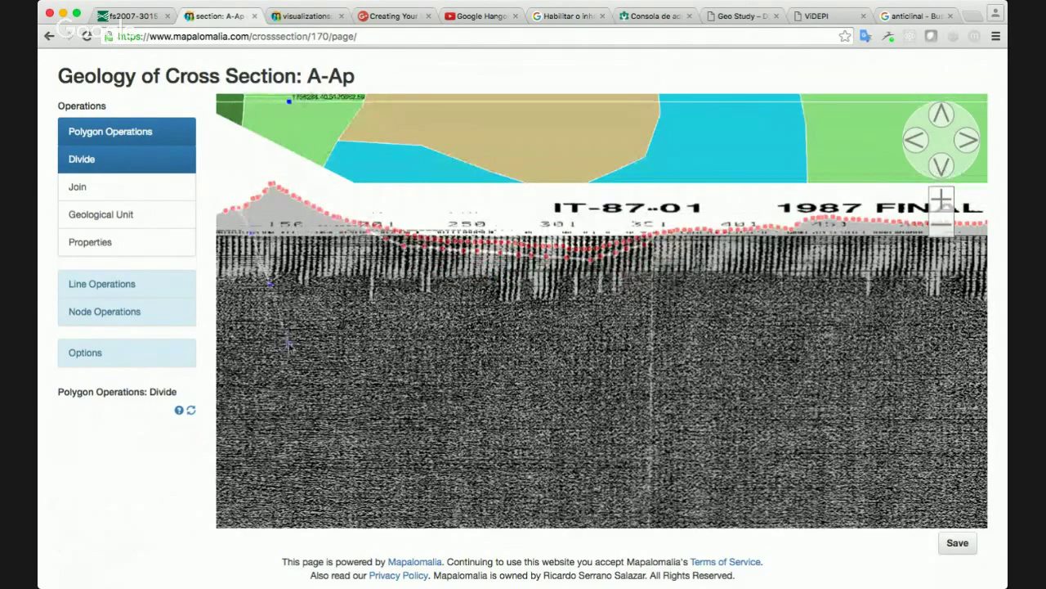
pyautogui.click(288, 343)
pyautogui.click(301, 388)
pyautogui.click(308, 413)
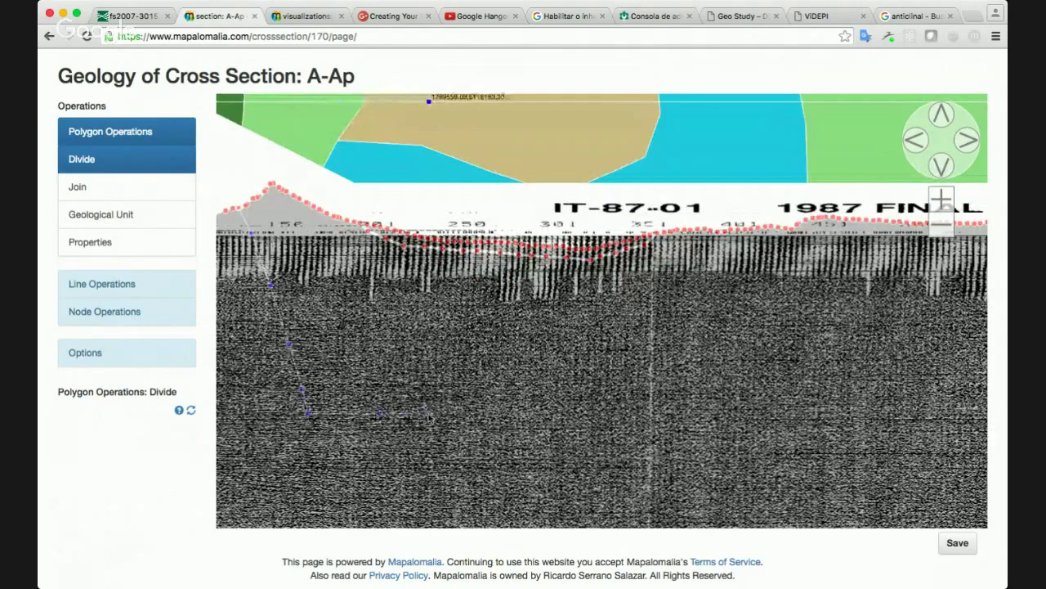
pyautogui.click(429, 414)
pyautogui.click(418, 363)
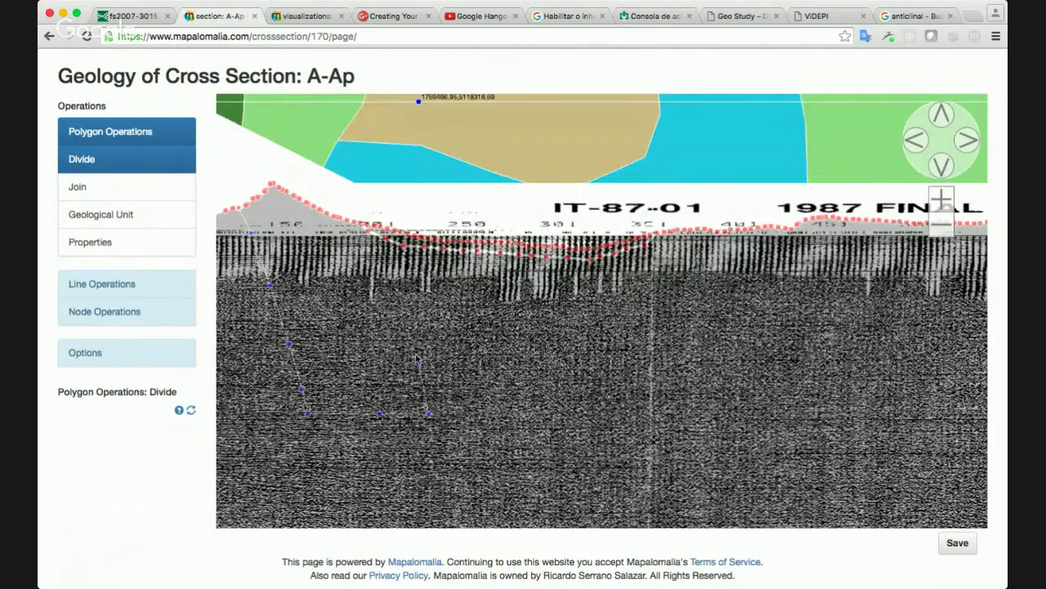
pyautogui.click(410, 335)
pyautogui.click(395, 305)
pyautogui.click(371, 256)
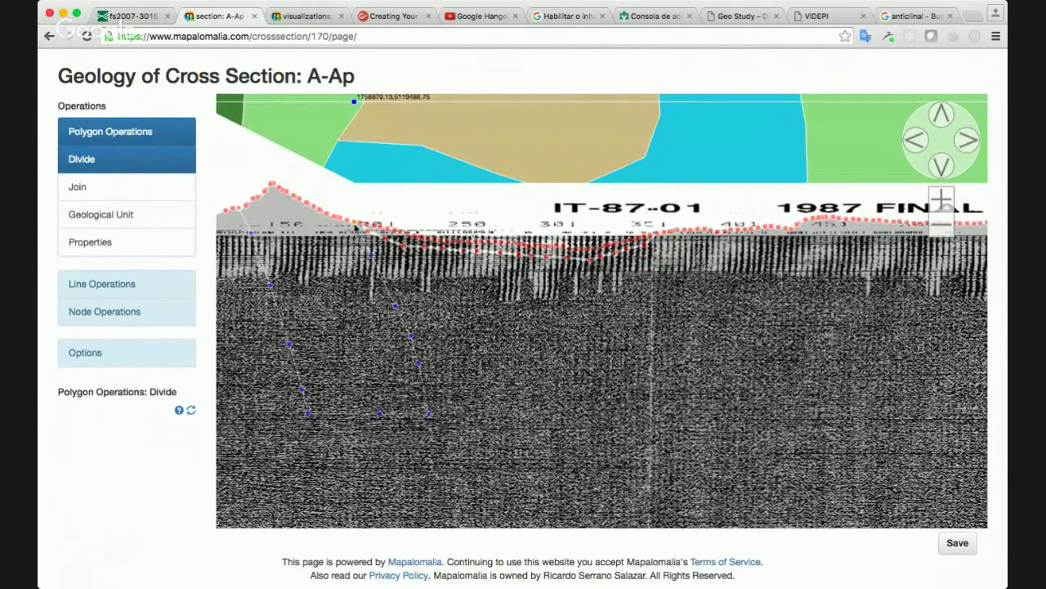
pyautogui.click(354, 225)
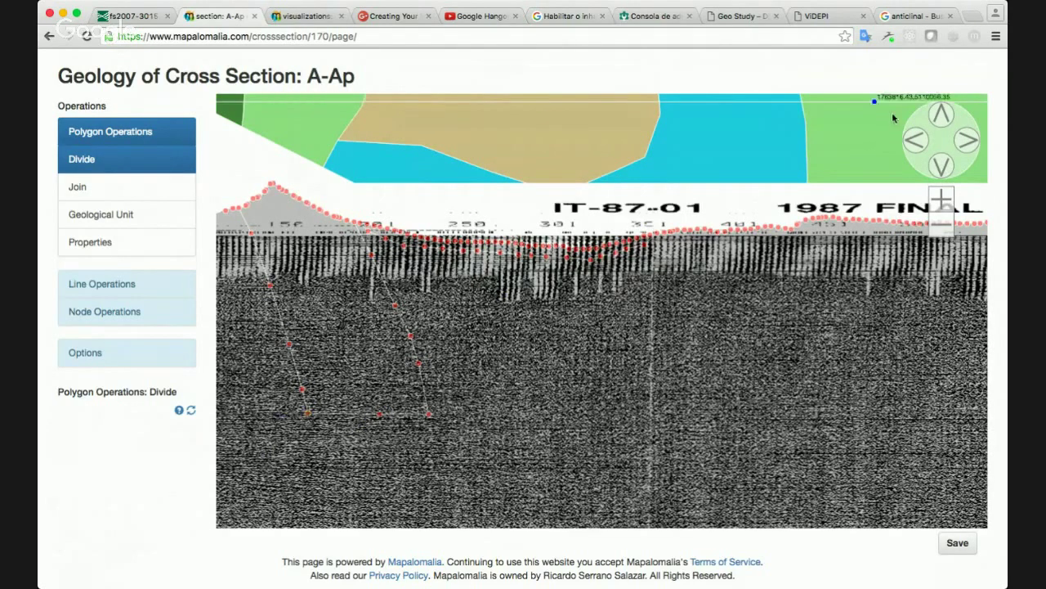
# Add a node on the section polygon's start edge, slightly deeper than the base of the U-shaped boundary
pyautogui.click(917, 144)
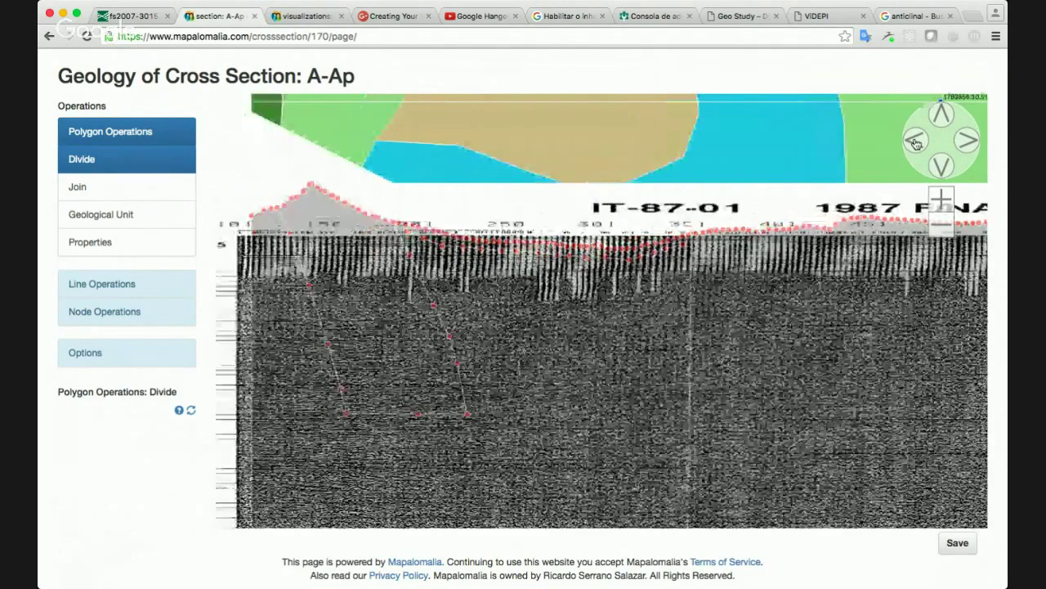
pyautogui.click(916, 144)
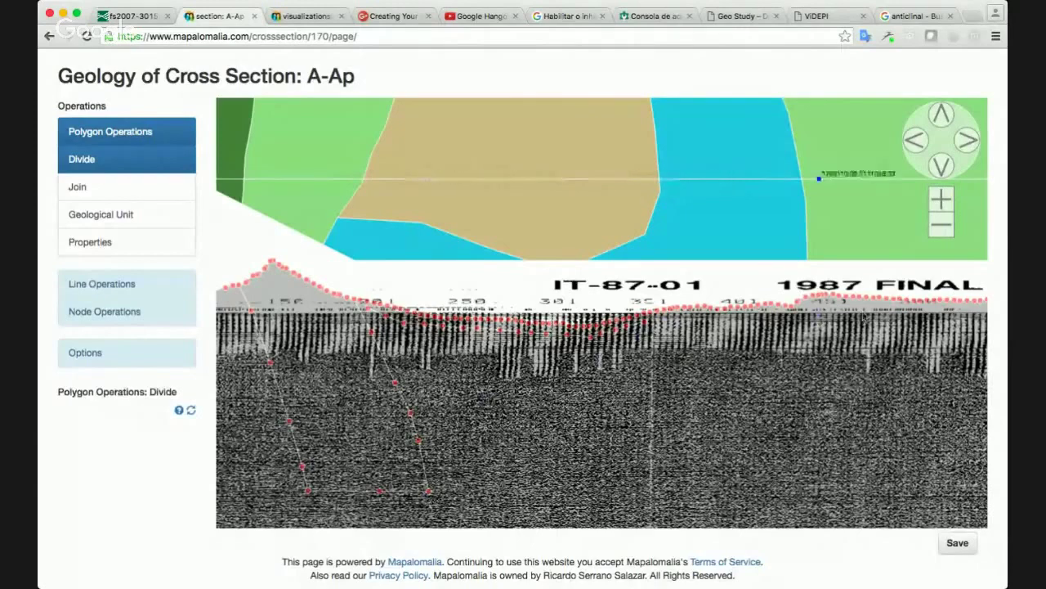
pyautogui.click(940, 168)
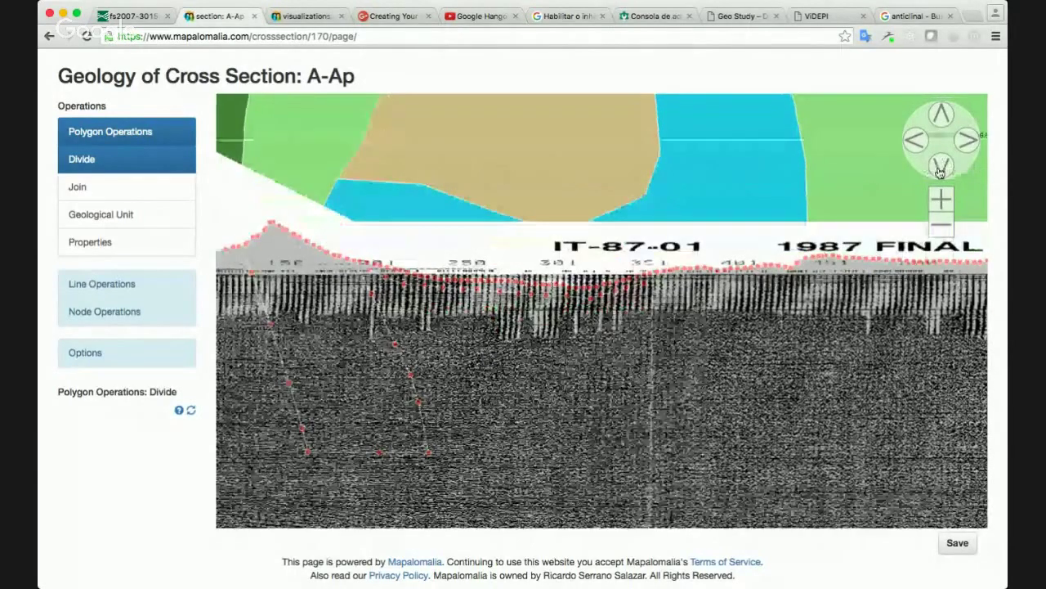
pyautogui.click(940, 168)
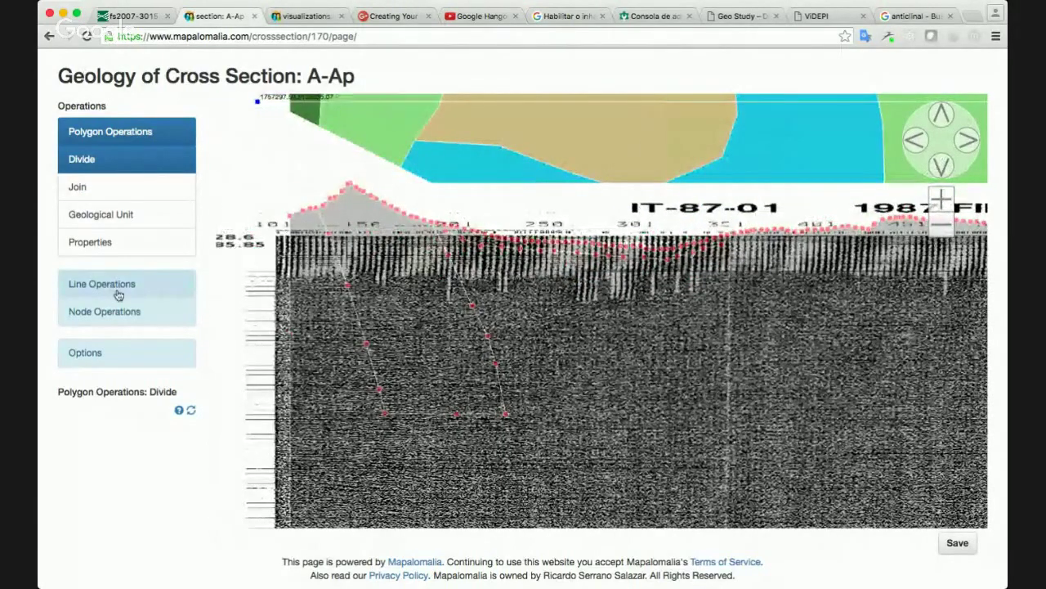
pyautogui.click(115, 311)
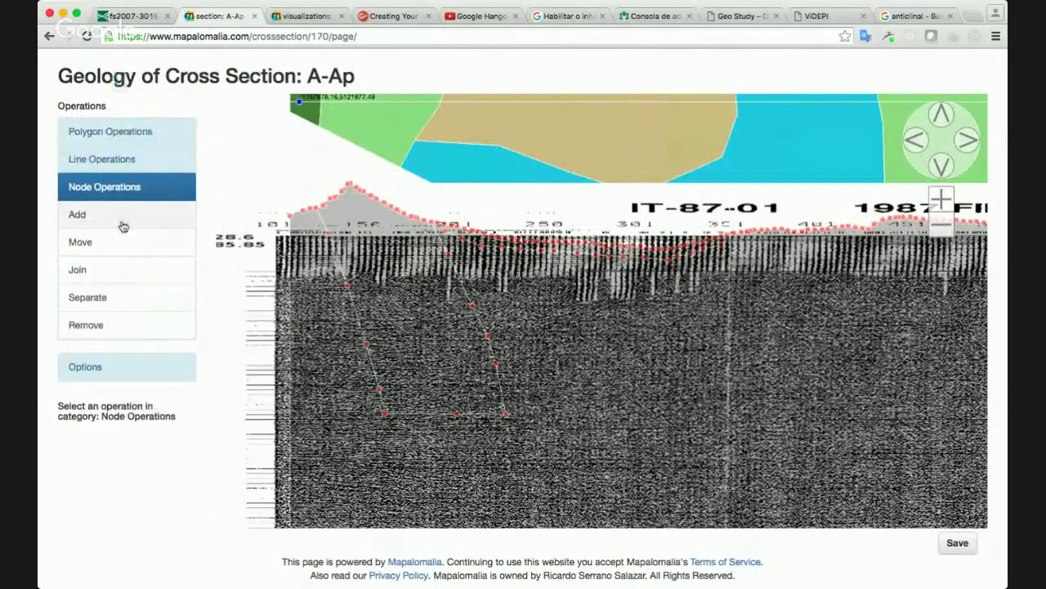
pyautogui.click(122, 225)
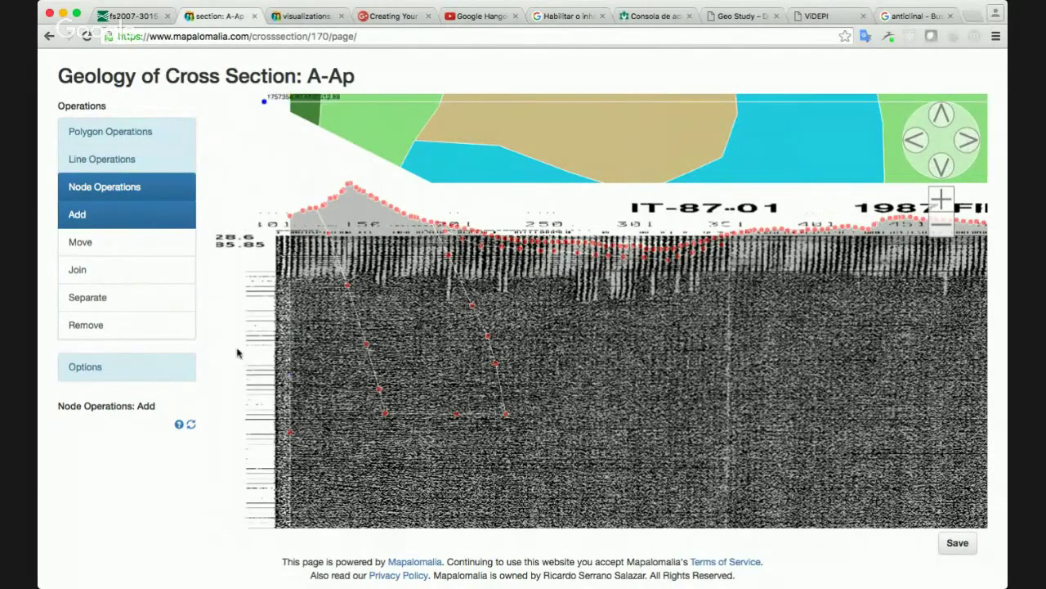
# Divide the section polygon along a line from the start-edge node to the nearest base corner of the U-shaped boundary
pyautogui.click(148, 135)
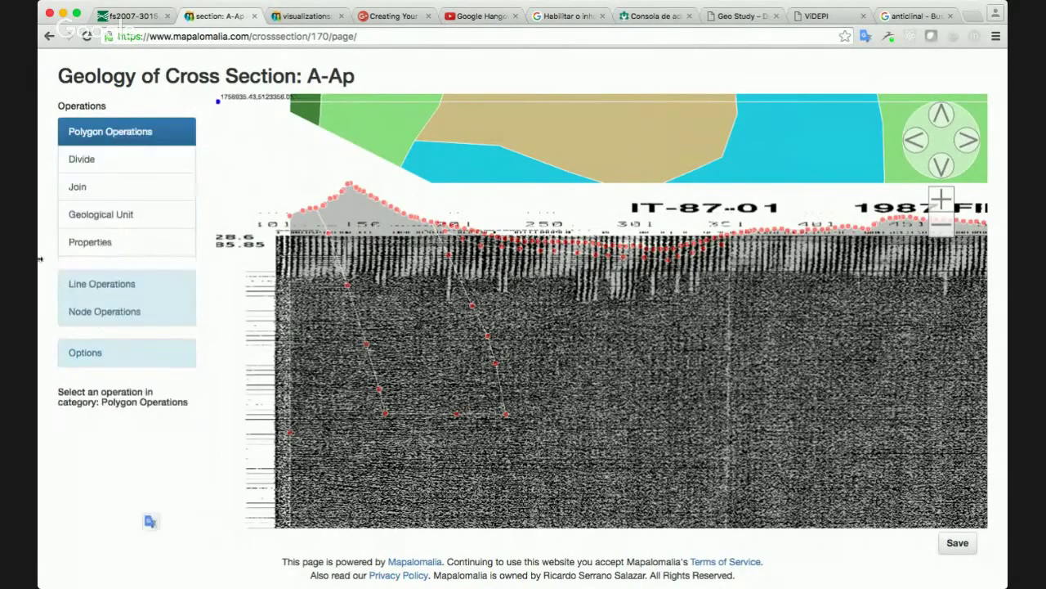
pyautogui.click(109, 165)
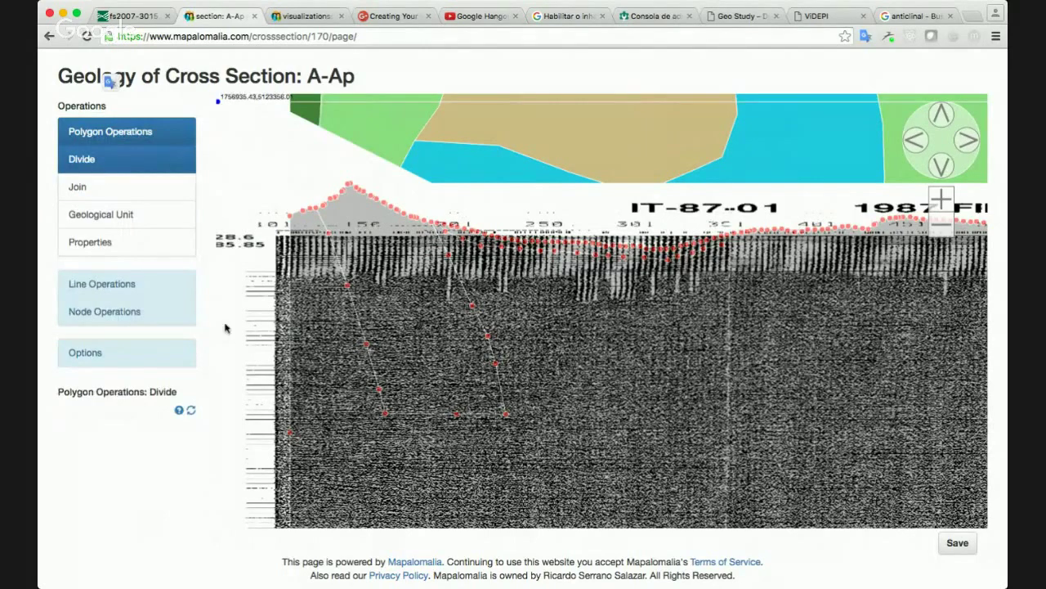
pyautogui.click(943, 167)
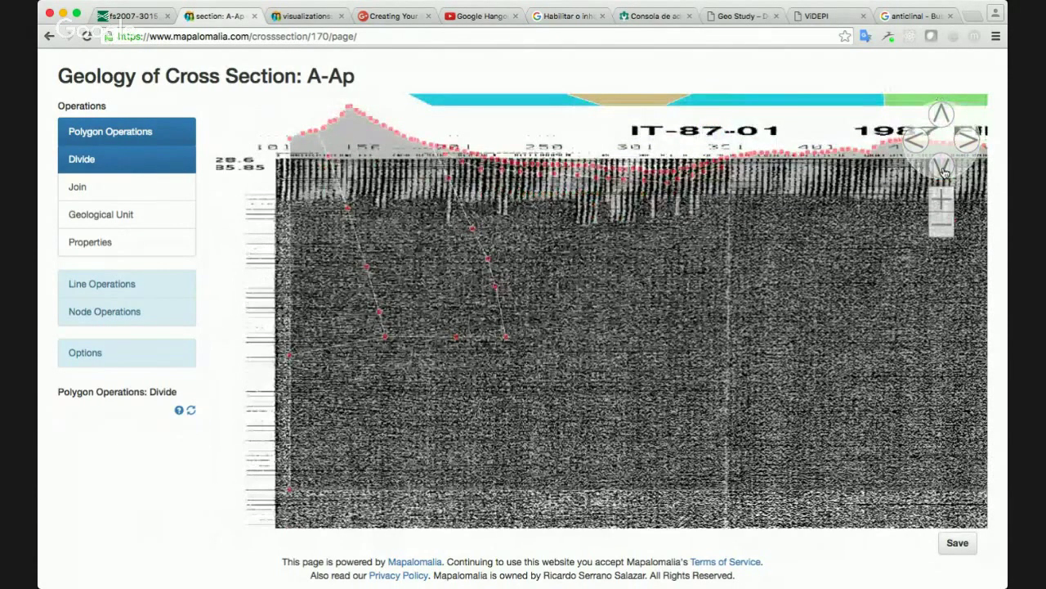
# Add a node on the section polygon's far end edge, at about the depth of the U-shaped boundary's base
pyautogui.click(969, 142)
pyautogui.click(971, 143)
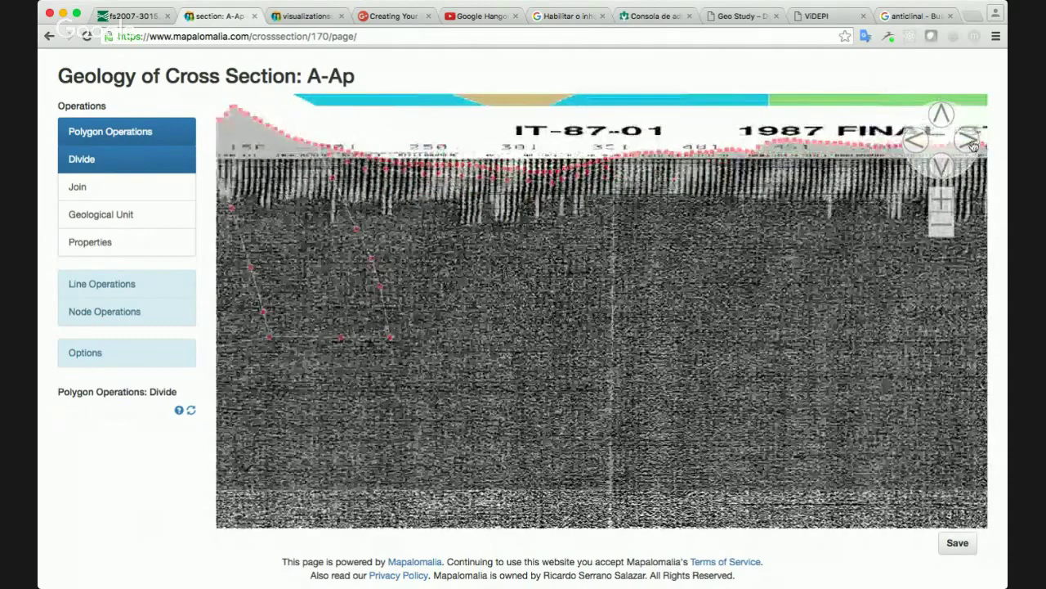
pyautogui.click(941, 115)
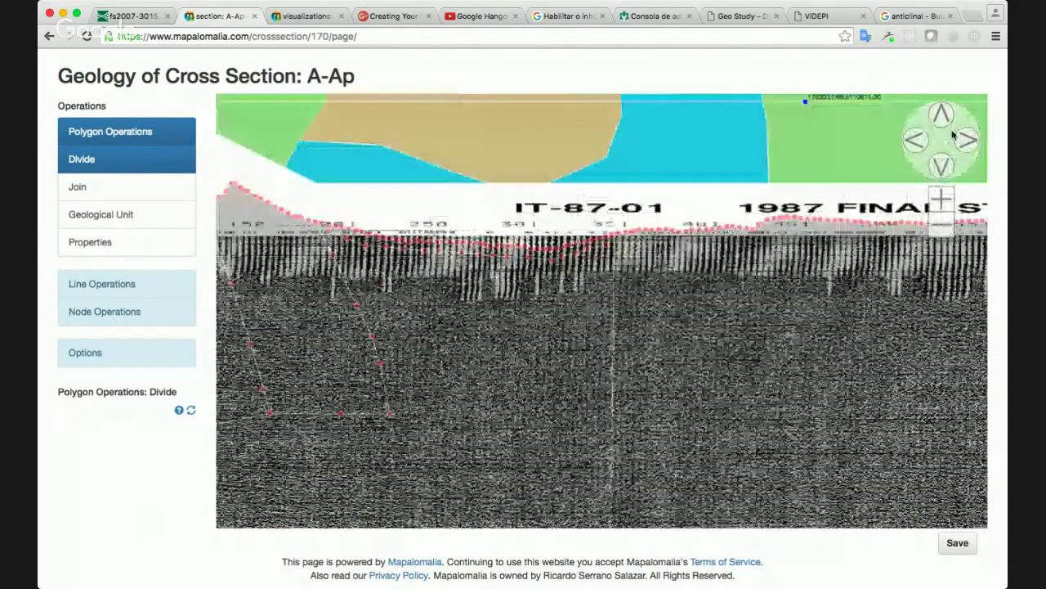
pyautogui.click(965, 141)
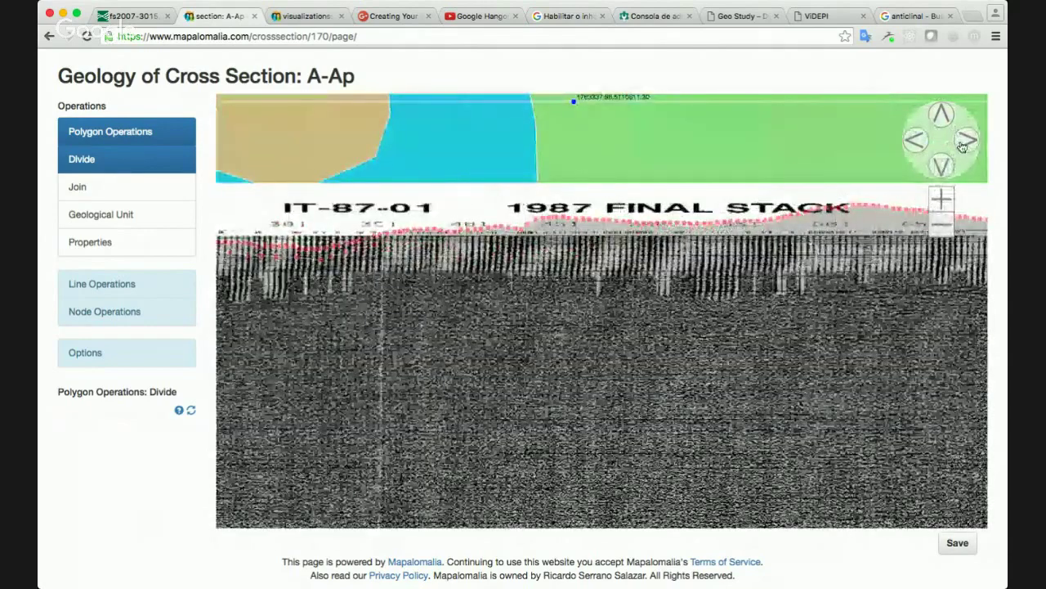
pyautogui.click(104, 311)
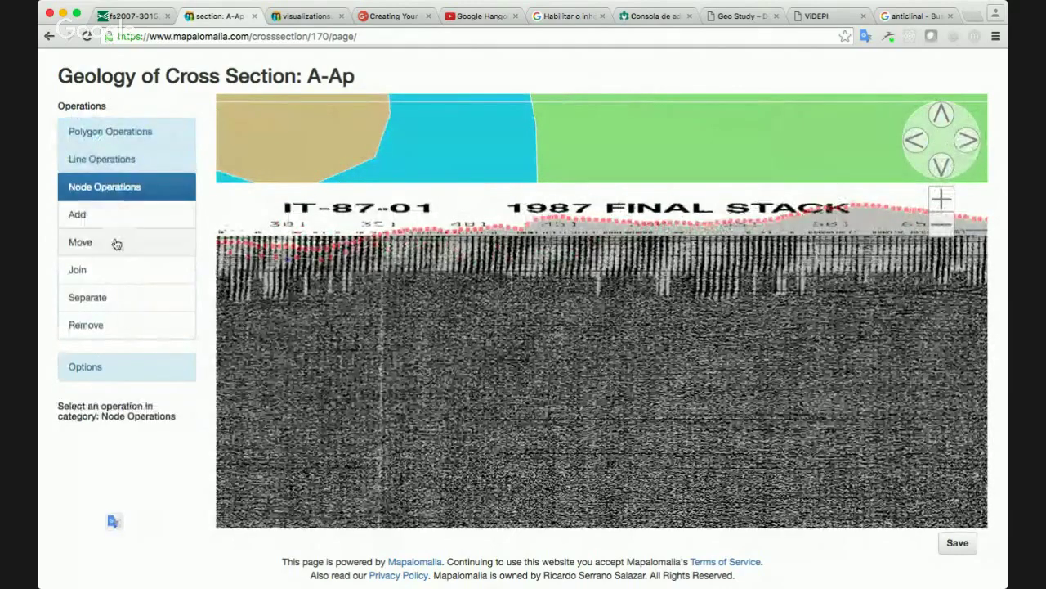
pyautogui.click(135, 217)
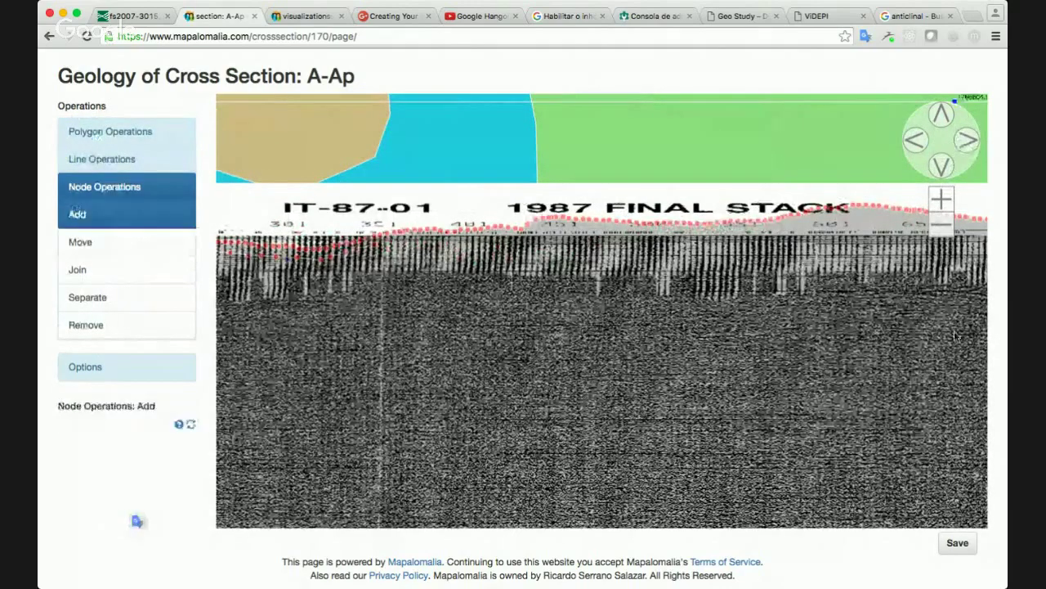
pyautogui.click(966, 142)
pyautogui.click(967, 142)
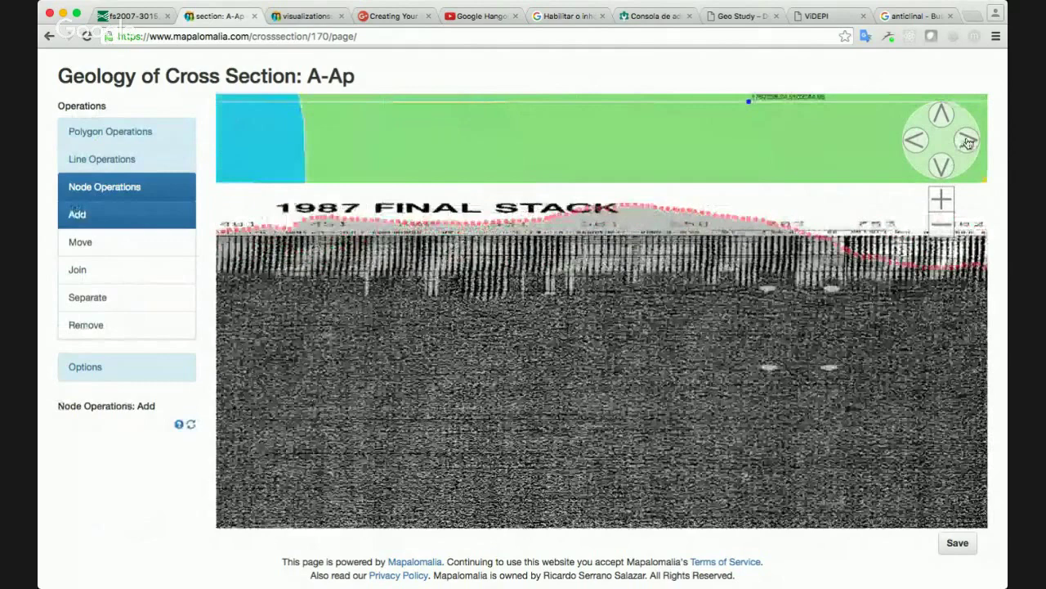
pyautogui.click(967, 142)
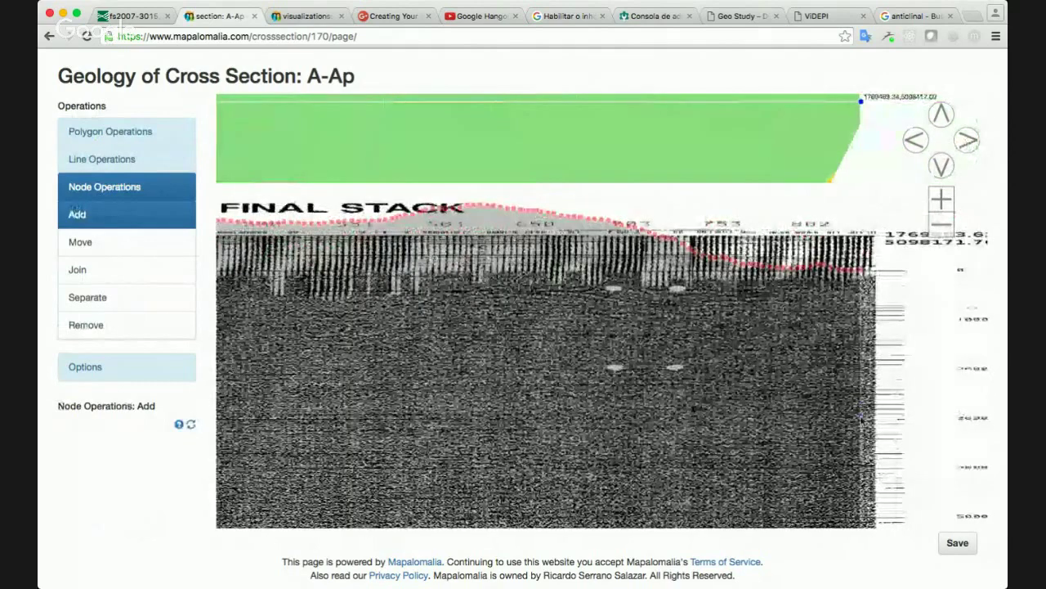
# Divide the section polygon along a curve descending from the blue and light green surface contact to the node on the end edge
pyautogui.click(915, 140)
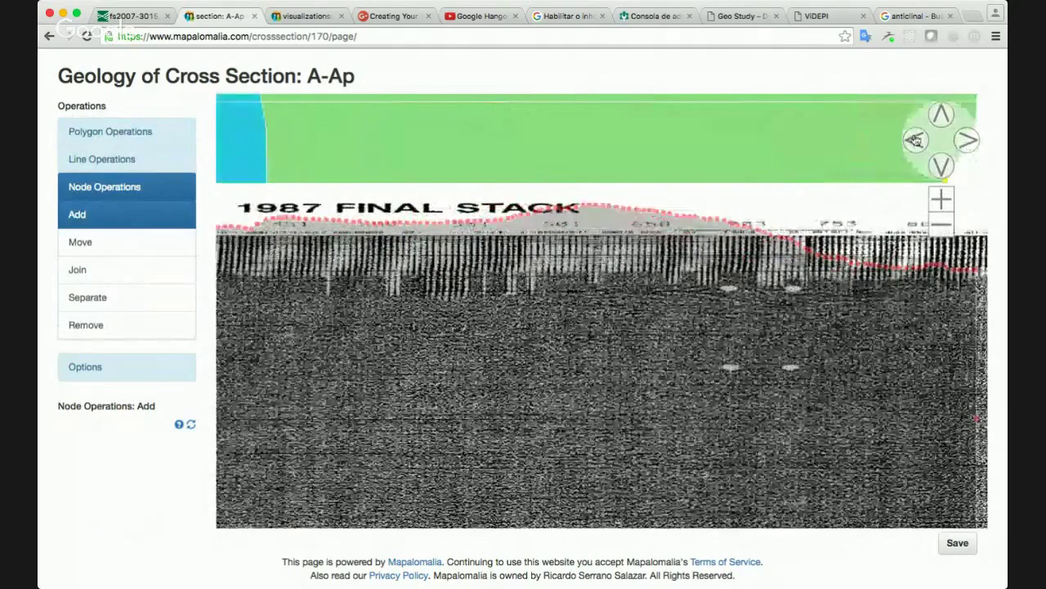
pyautogui.click(915, 140)
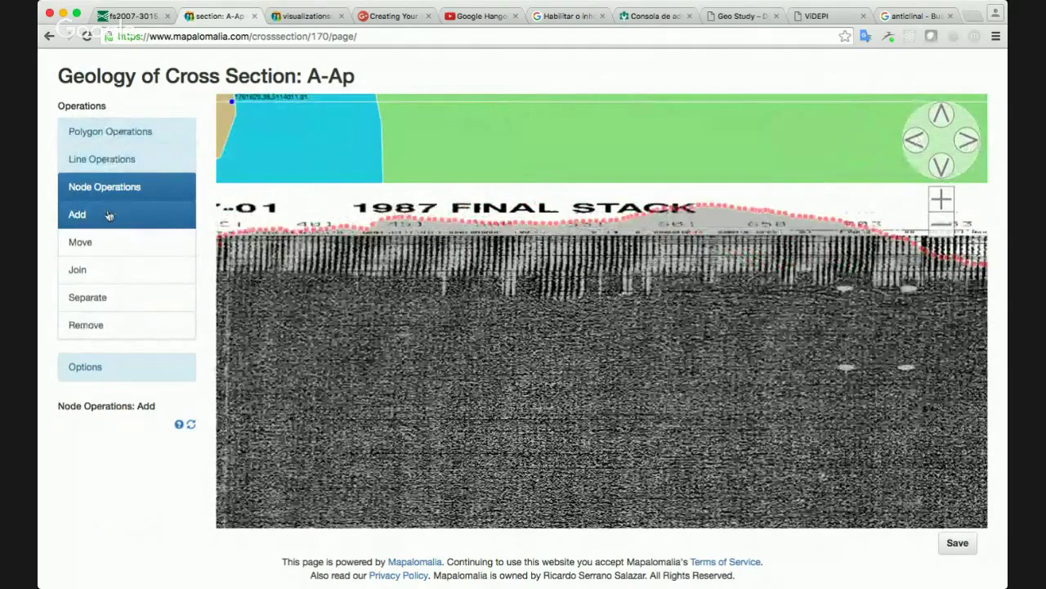
pyautogui.click(135, 132)
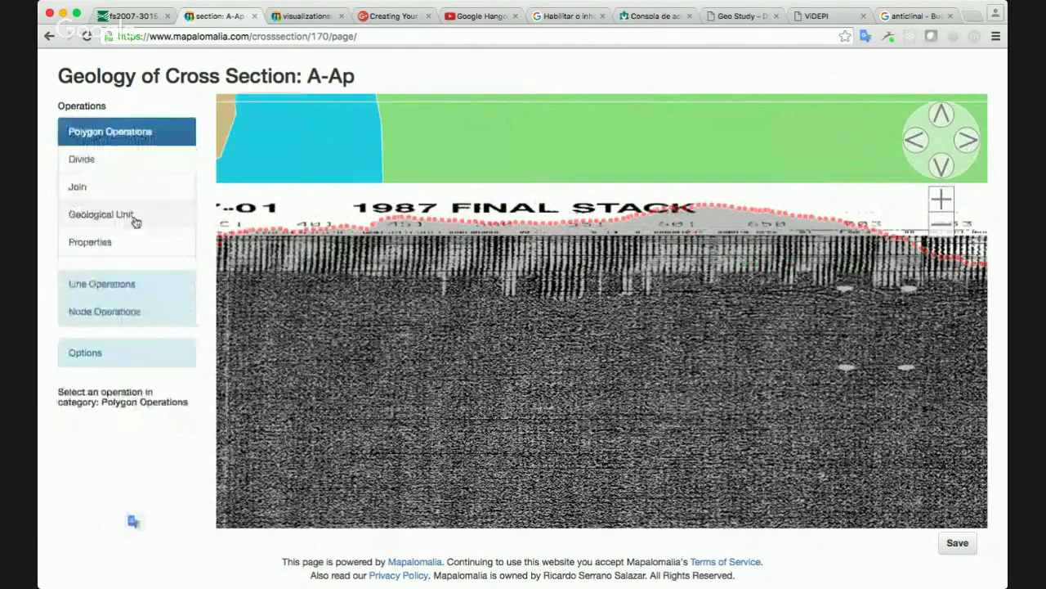
pyautogui.click(123, 163)
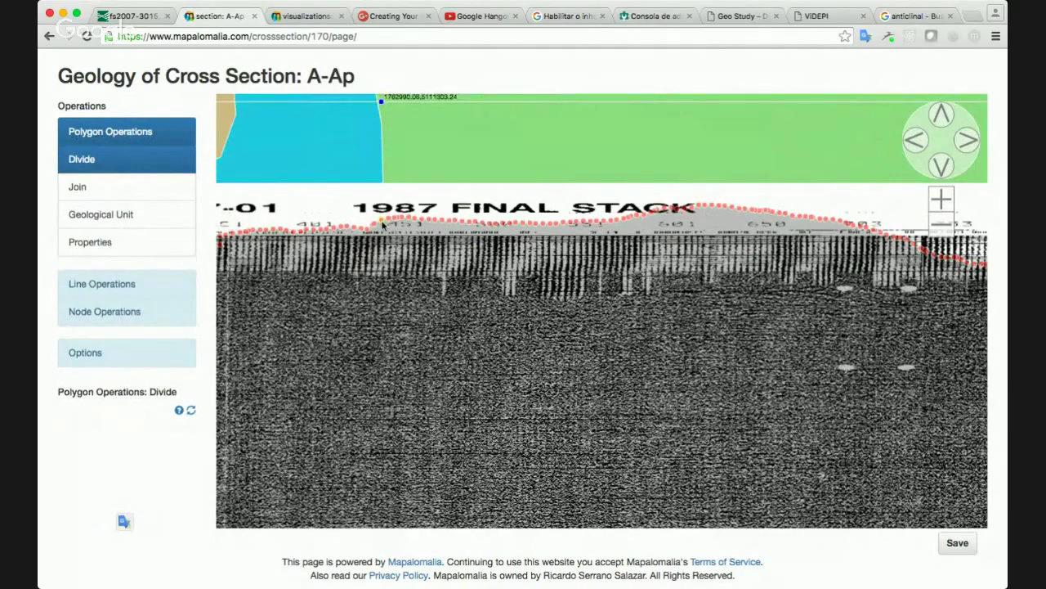
pyautogui.click(388, 249)
pyautogui.click(495, 309)
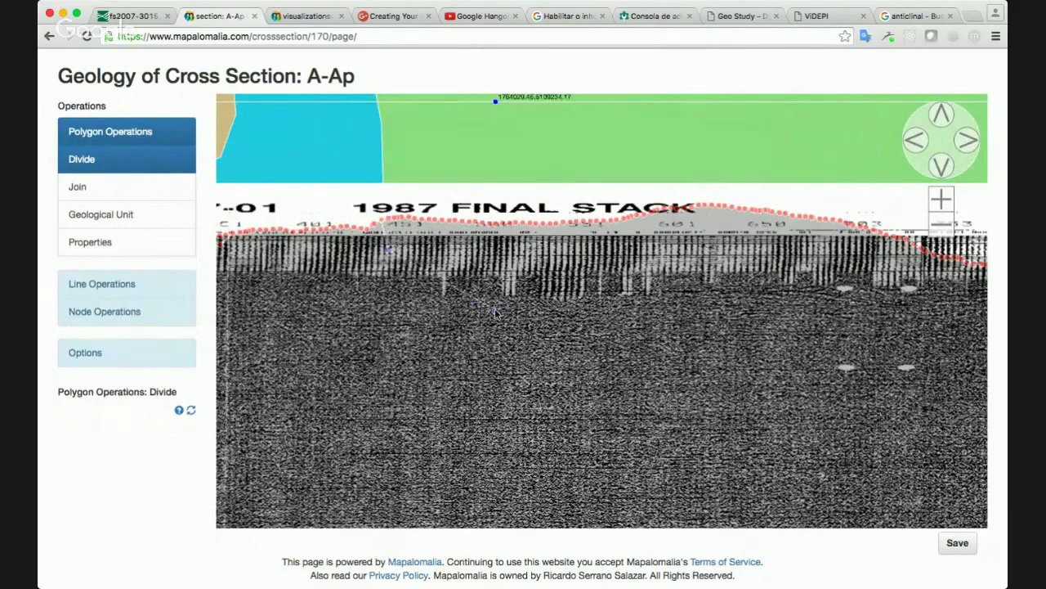
pyautogui.click(659, 373)
pyautogui.click(741, 387)
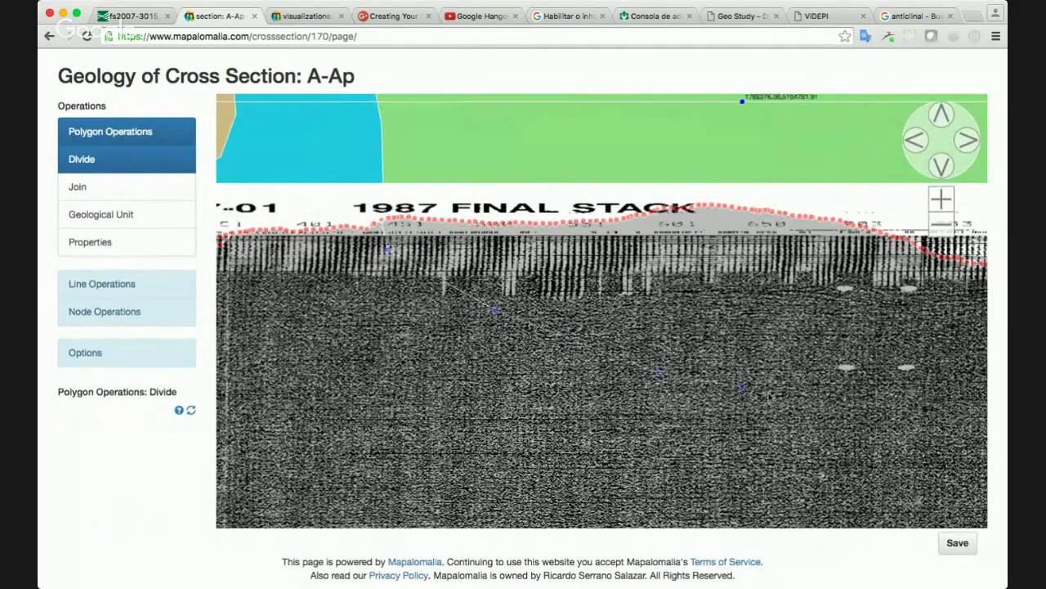
pyautogui.click(968, 146)
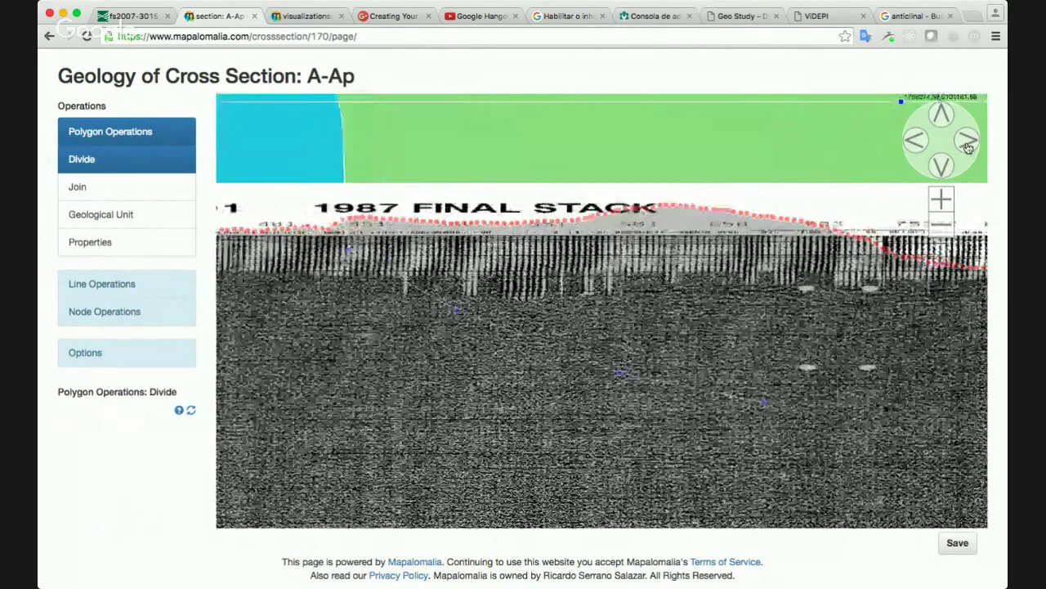
pyautogui.click(968, 146)
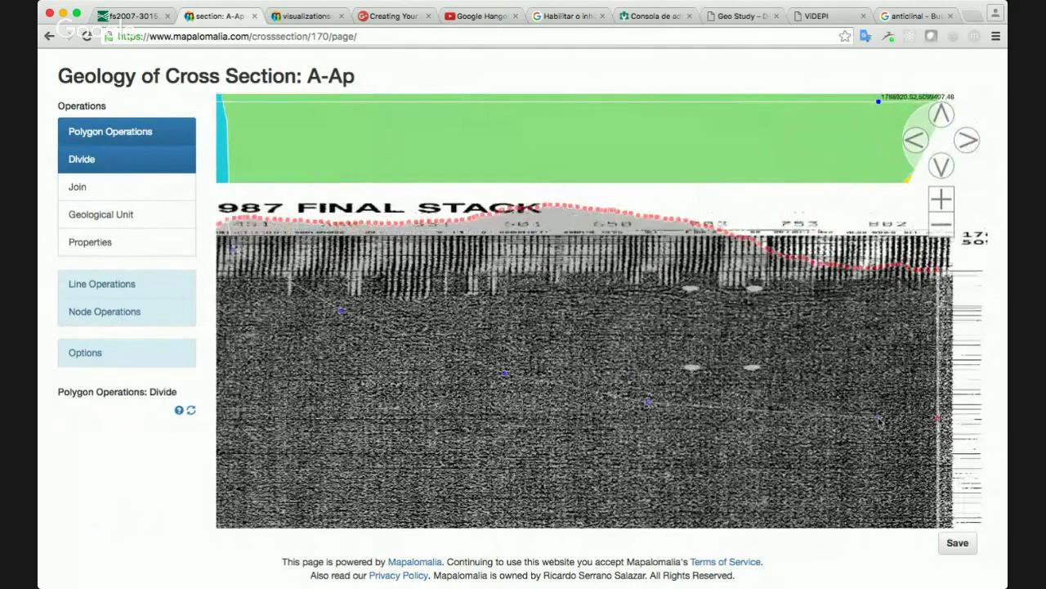
# Assign geological unit Pg to the large central polygon that extends beneath the other divisions
pyautogui.click(916, 142)
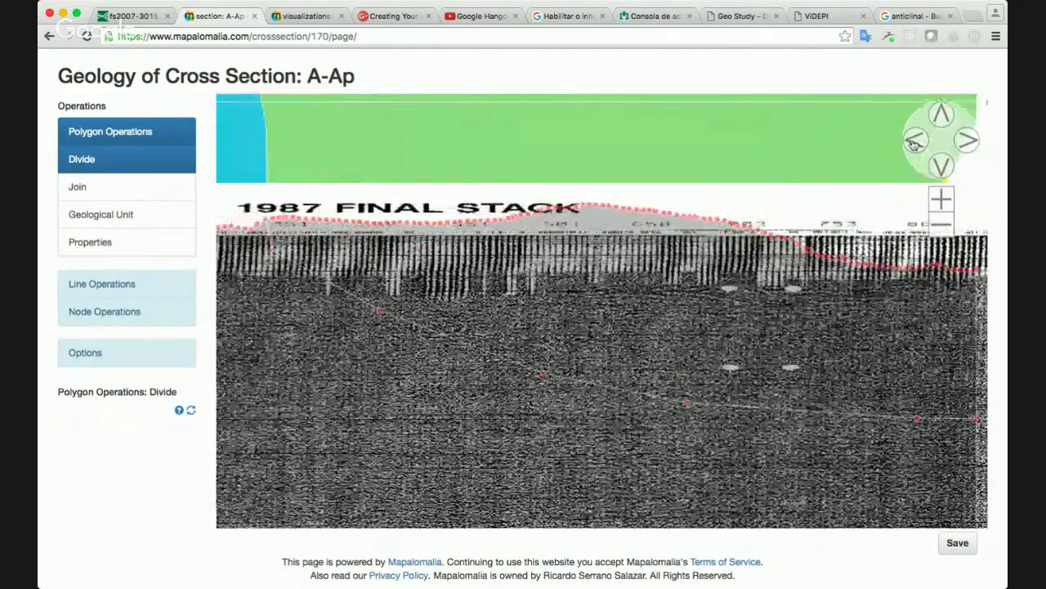
pyautogui.click(916, 141)
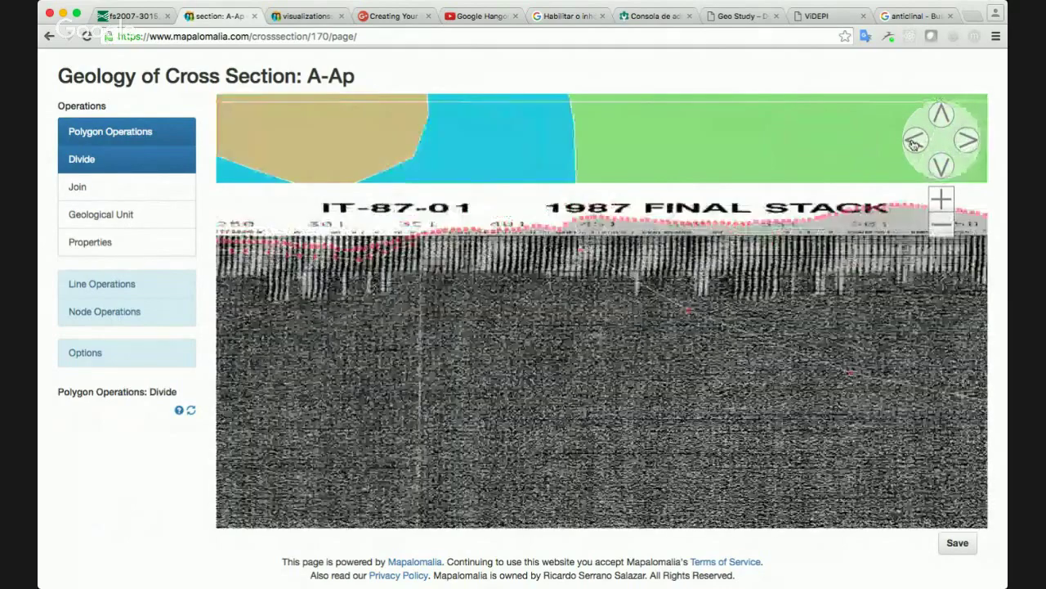
pyautogui.click(915, 141)
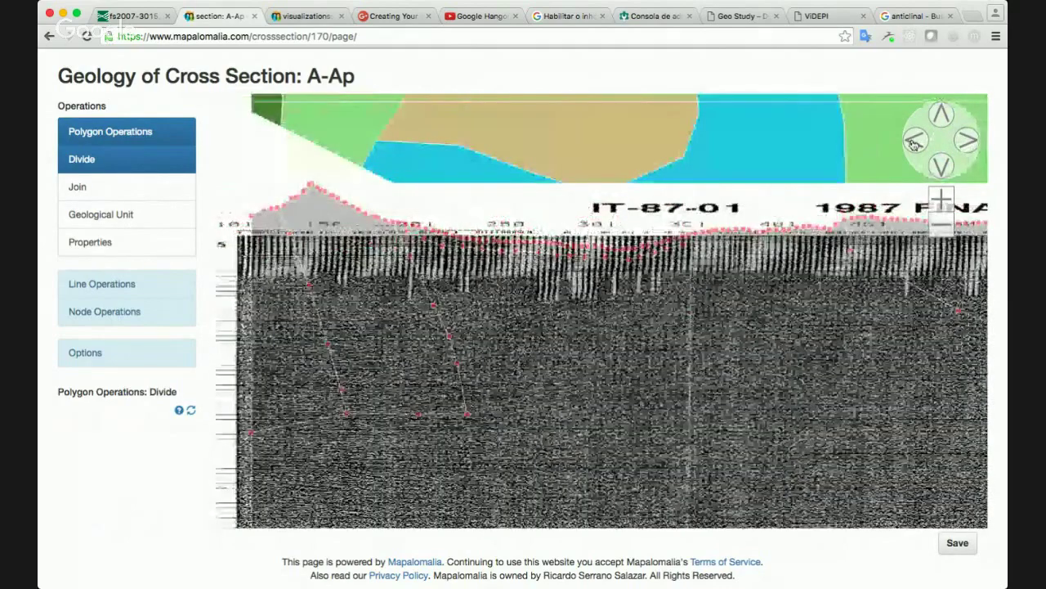
pyautogui.click(916, 141)
pyautogui.click(100, 214)
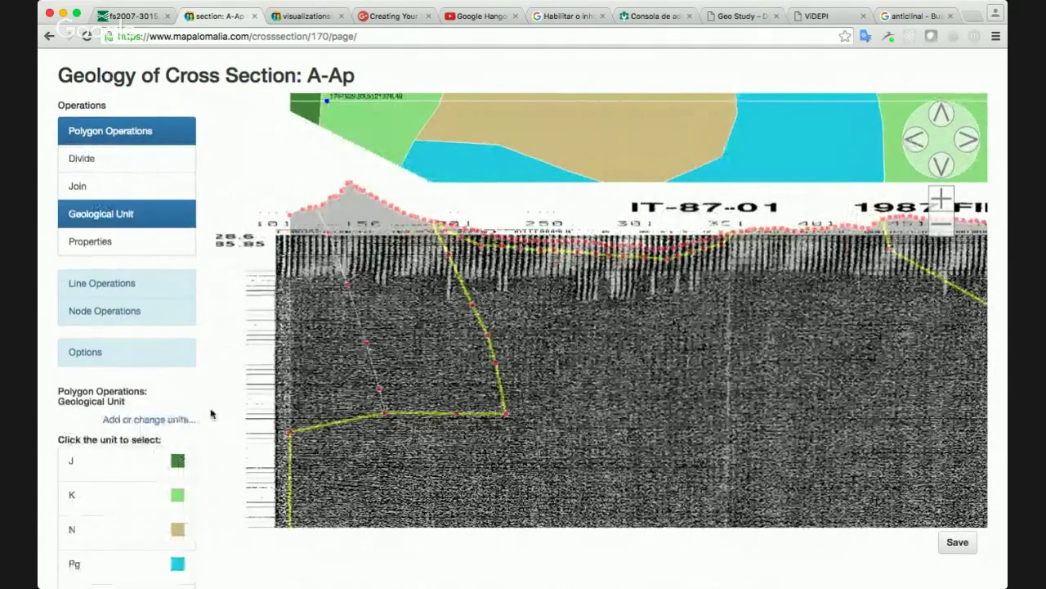
pyautogui.scroll(-3, 211, 414)
pyautogui.scroll(4, 211, 414)
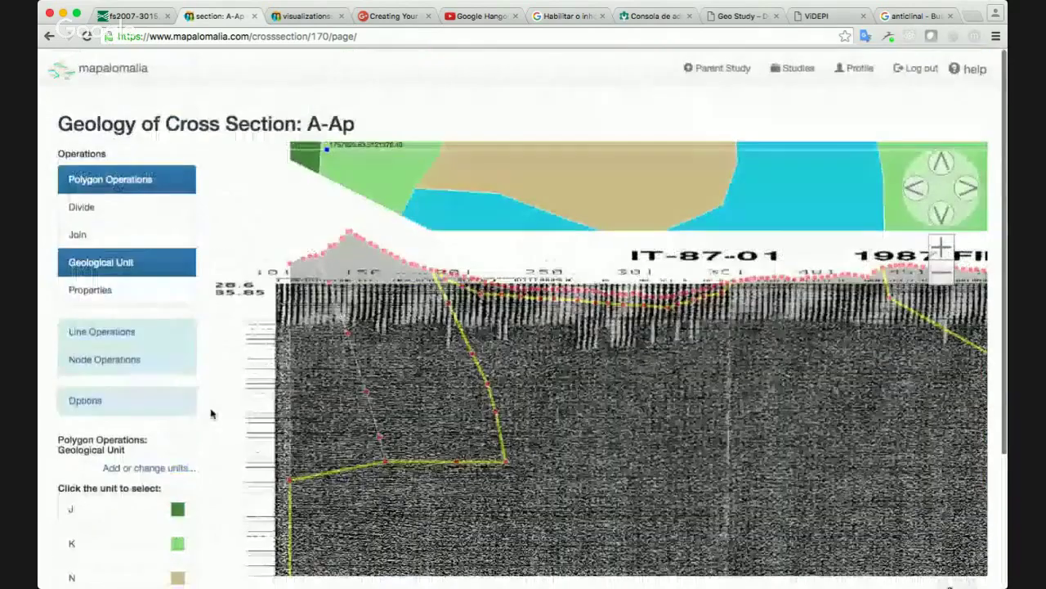
pyautogui.scroll(-3, 211, 415)
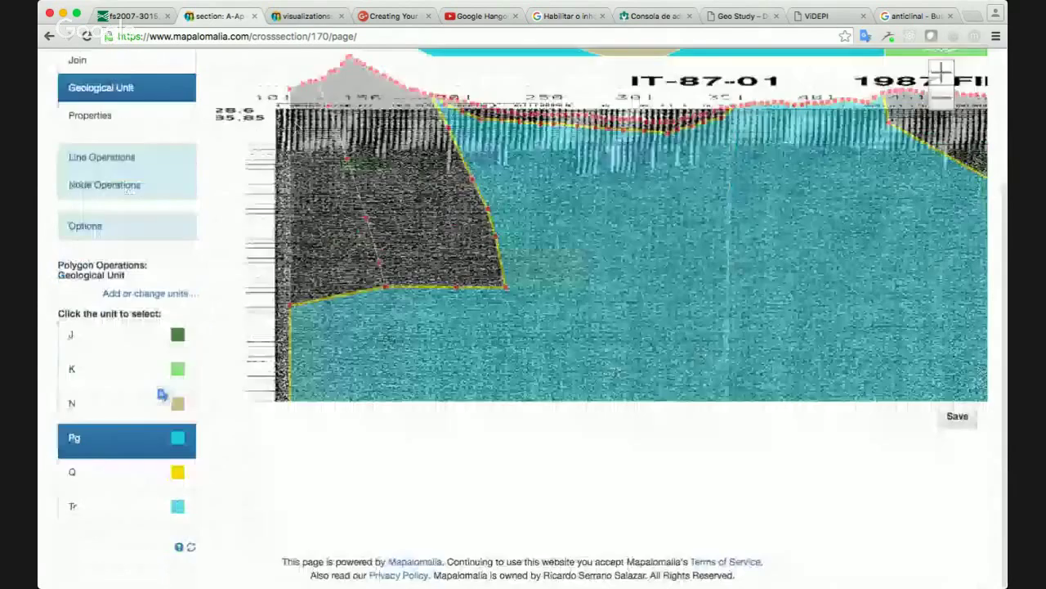
# Assign geological unit K to the steep strip beneath the peak and unit J to the polygon along the start edge
pyautogui.click(396, 170)
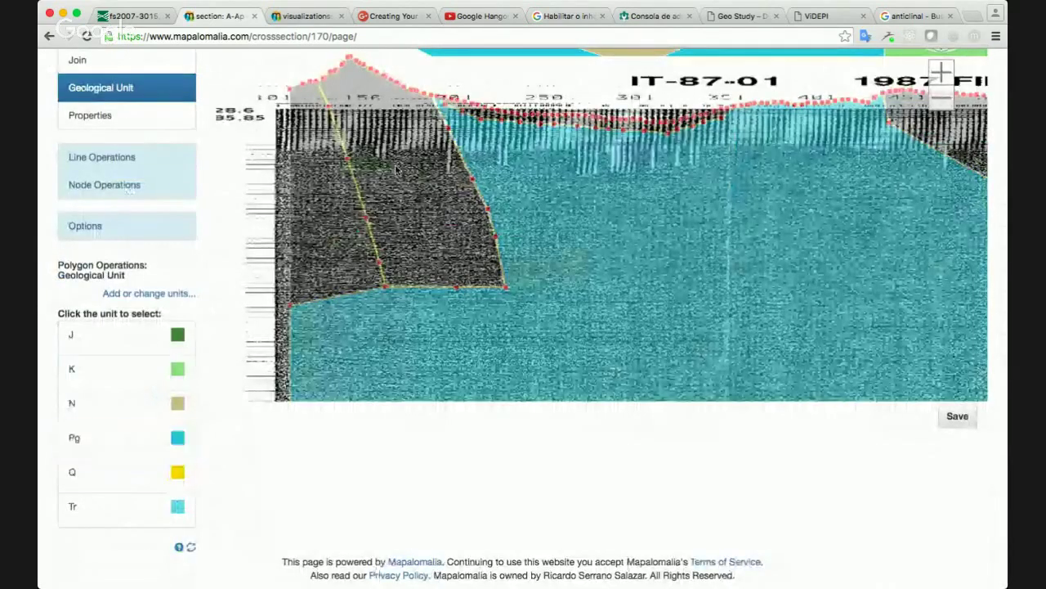
pyautogui.click(178, 370)
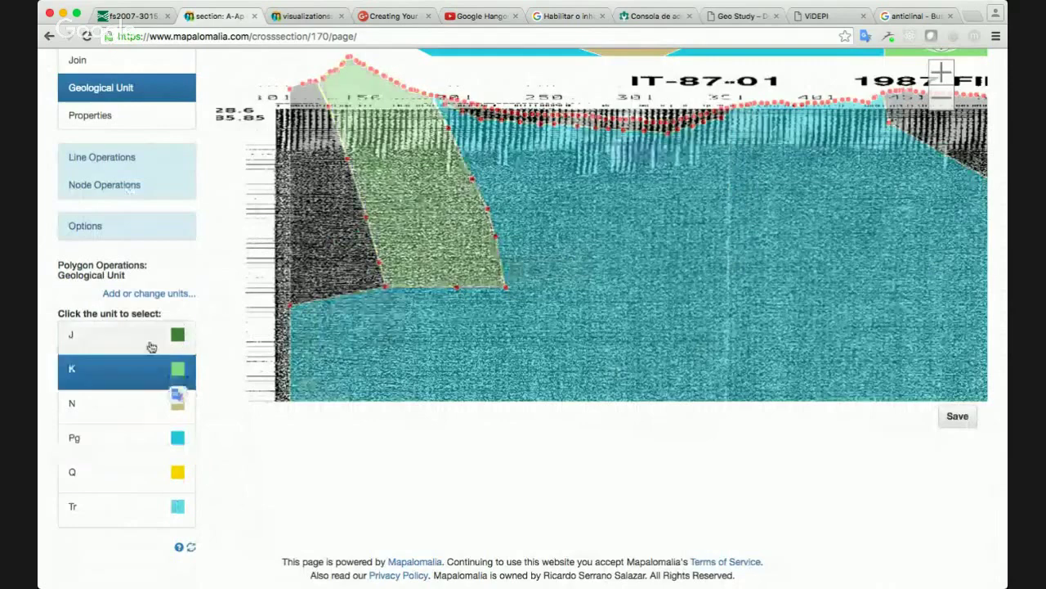
pyautogui.click(322, 222)
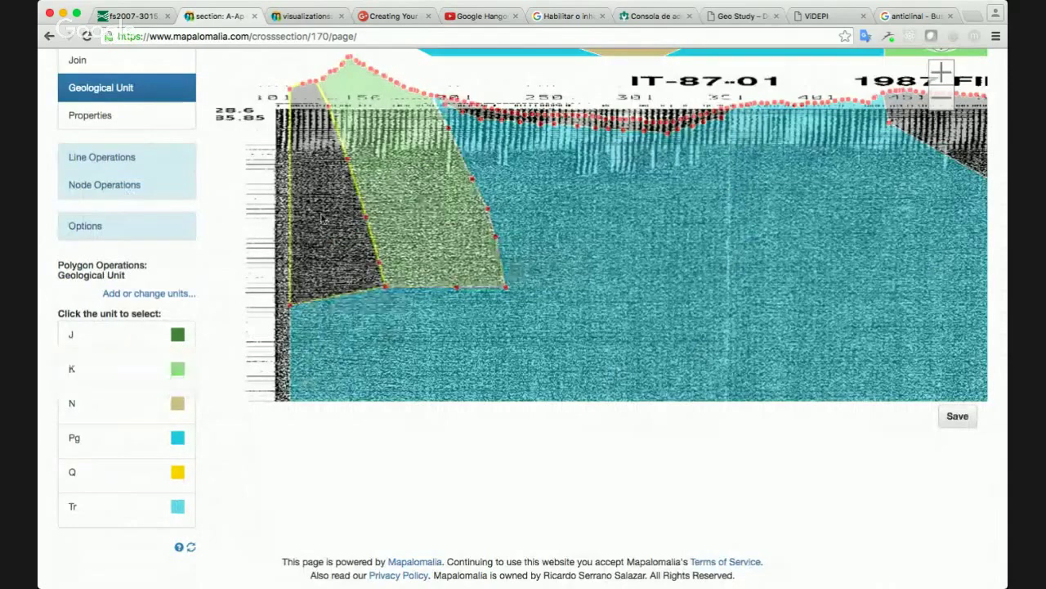
pyautogui.click(165, 336)
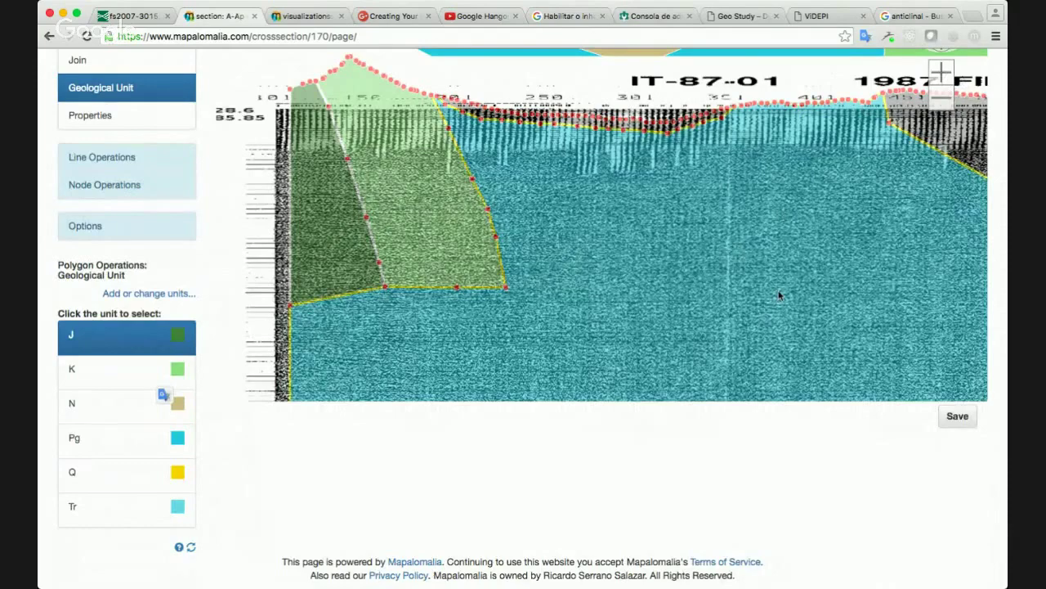
# Assign geological unit K to the polygon above the curved boundary at the far end and unit N to the shallow basin polygon
pyautogui.scroll(2, 779, 294)
pyautogui.scroll(1, 779, 295)
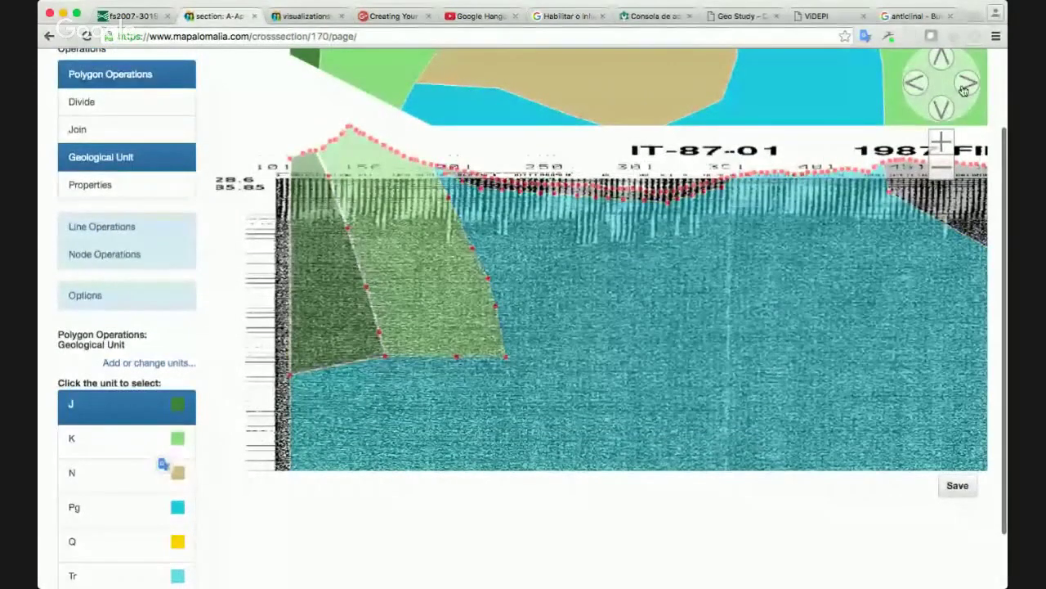
pyautogui.click(965, 87)
pyautogui.click(964, 91)
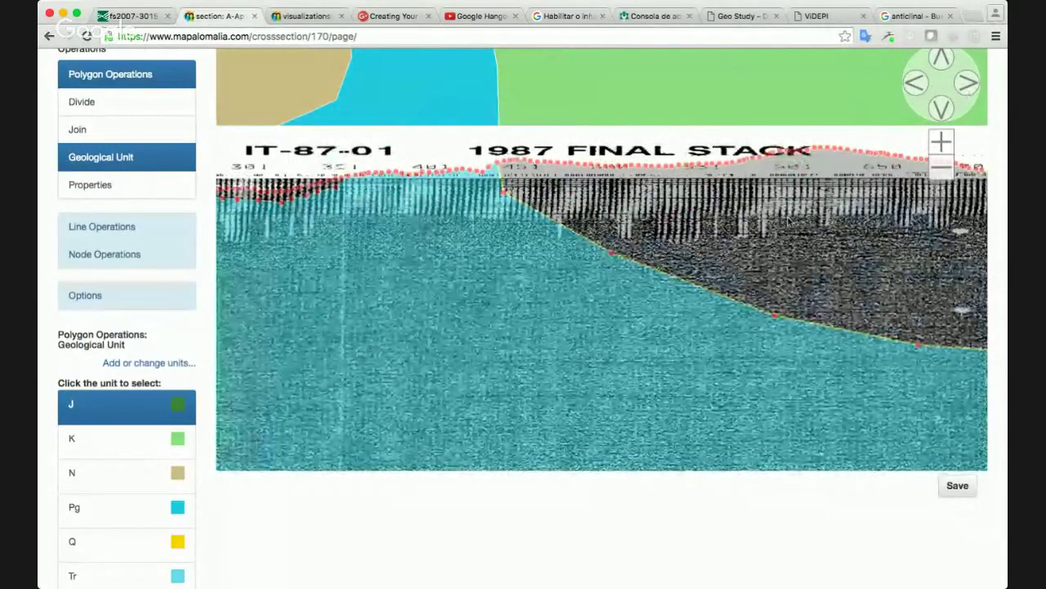
pyautogui.click(122, 407)
pyautogui.click(153, 452)
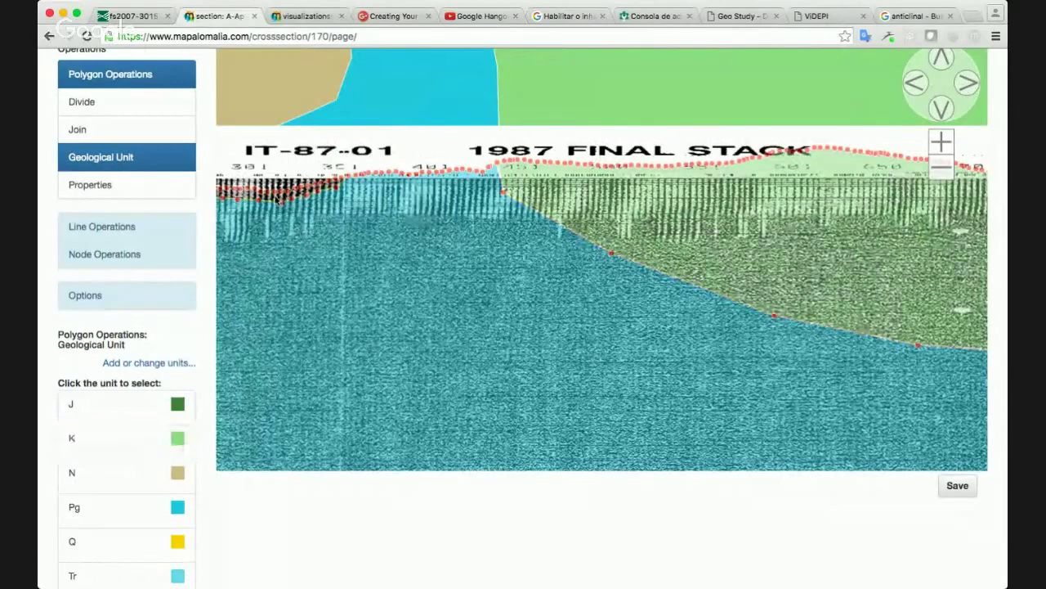
pyautogui.click(161, 474)
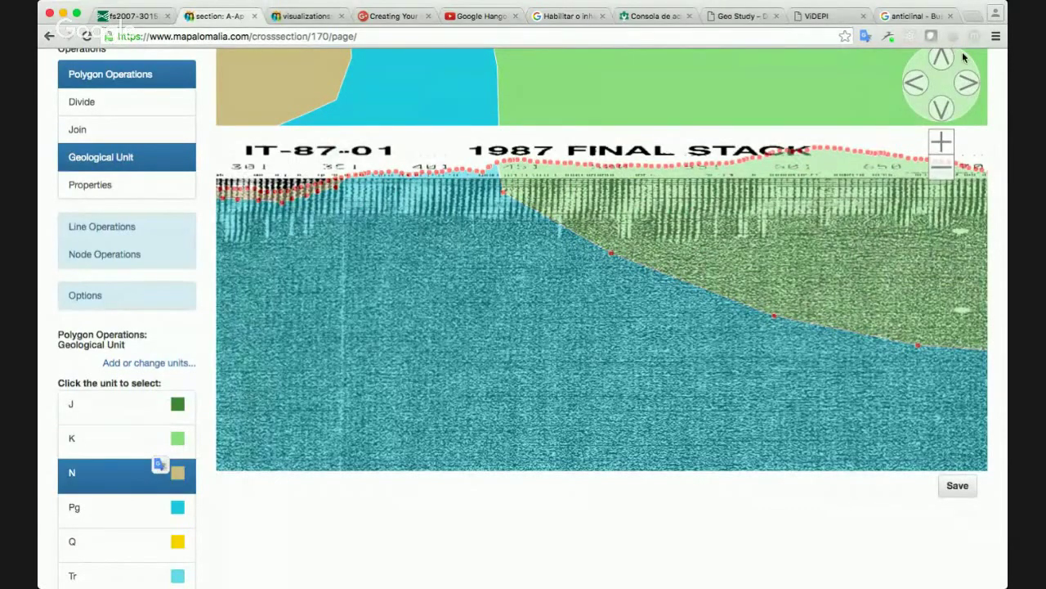
# Save the geology of section A-Ap and switch to the 3D visualization of cross sections
pyautogui.click(919, 84)
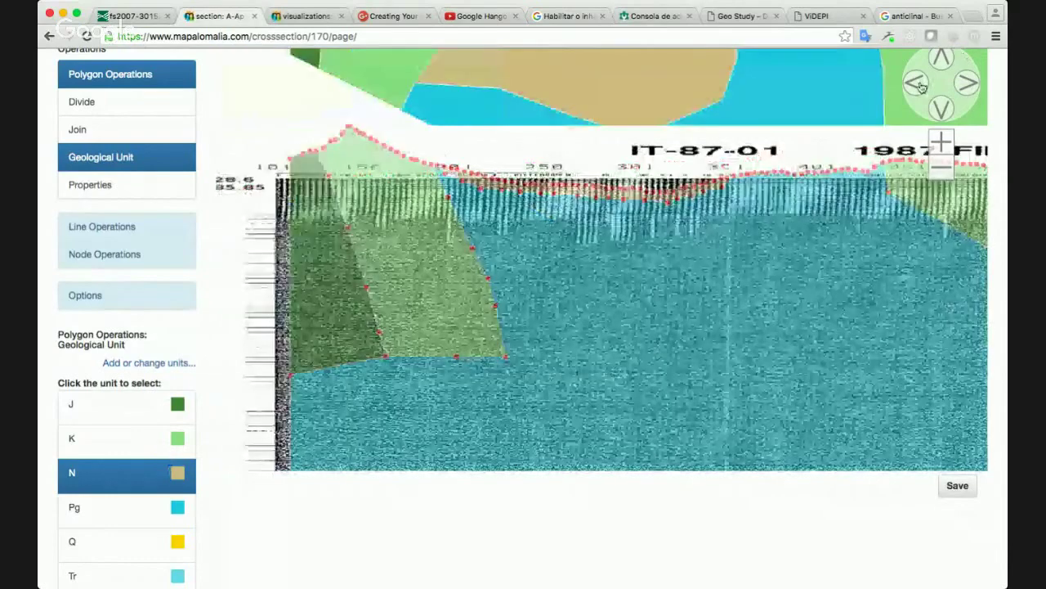
pyautogui.click(919, 84)
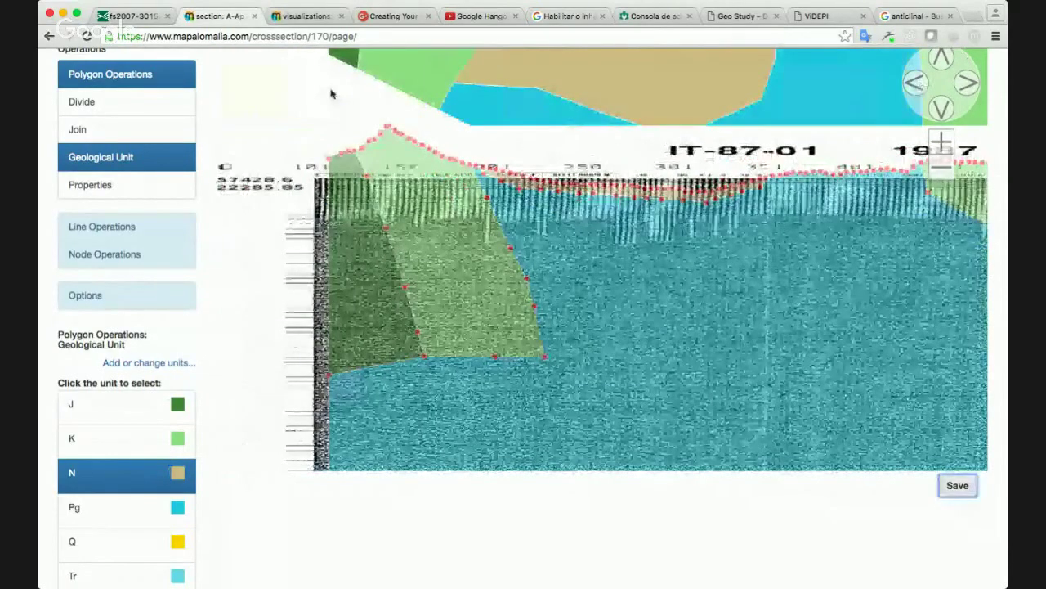
pyautogui.hotkey('ctrl', 'Tab')
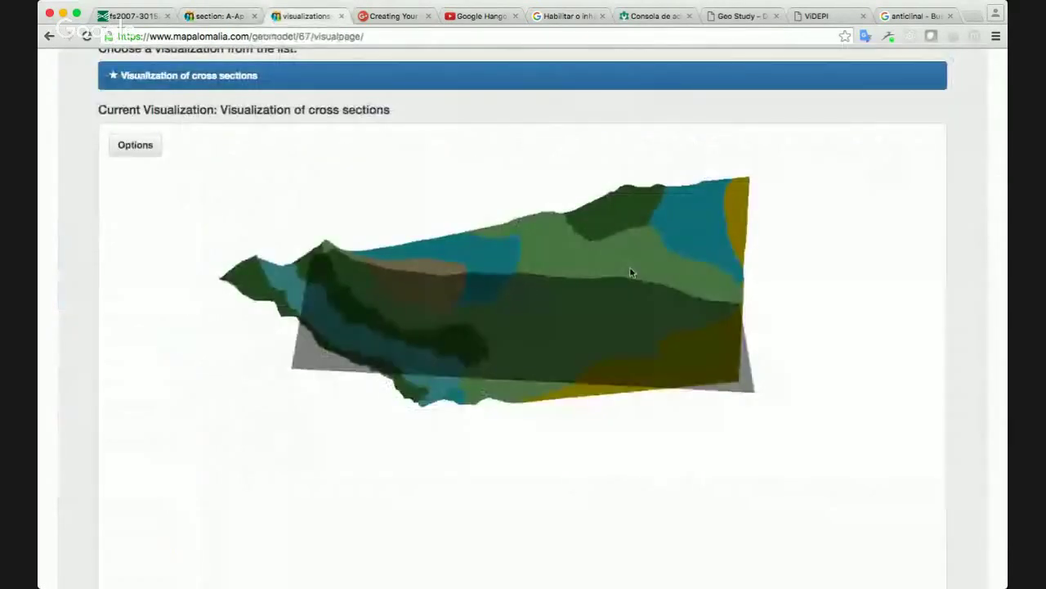
# Examine the interpreted section A-Ap against the surface geology from several angles in the 3D visualization
pyautogui.moveTo(402, 296)
pyautogui.mouseDown()
pyautogui.moveTo(437, 323)
pyautogui.moveTo(395, 310)
pyautogui.mouseUp()
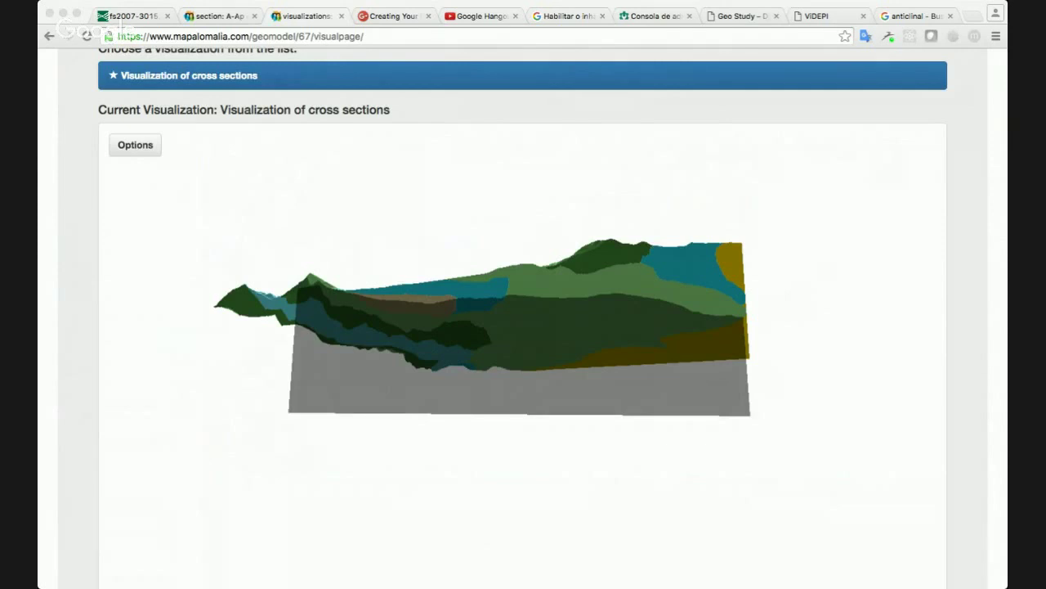
pyautogui.click(95, 199)
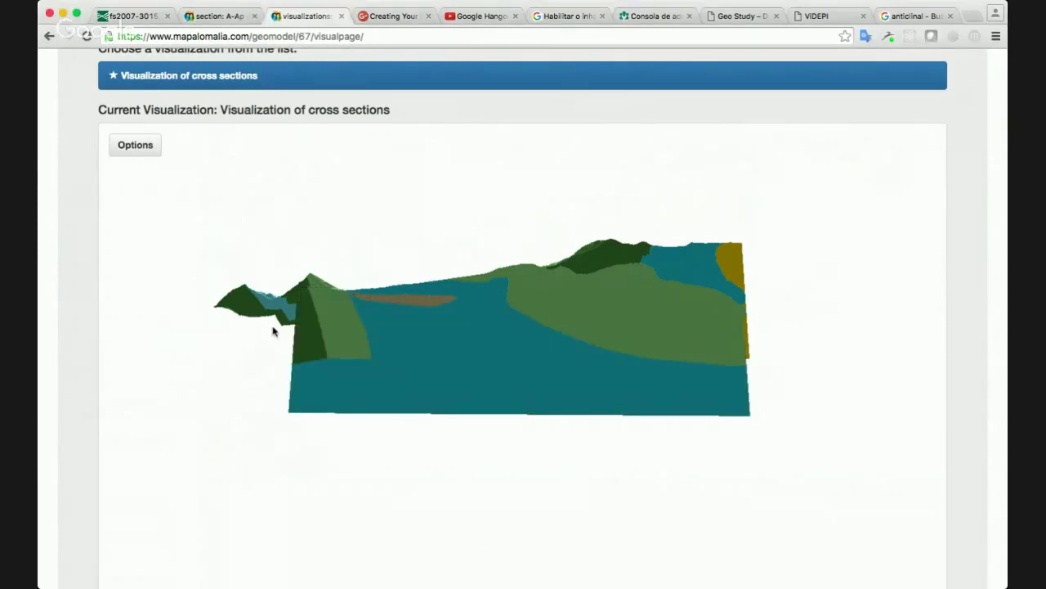
pyautogui.moveTo(274, 331); pyautogui.dragTo(309, 319)
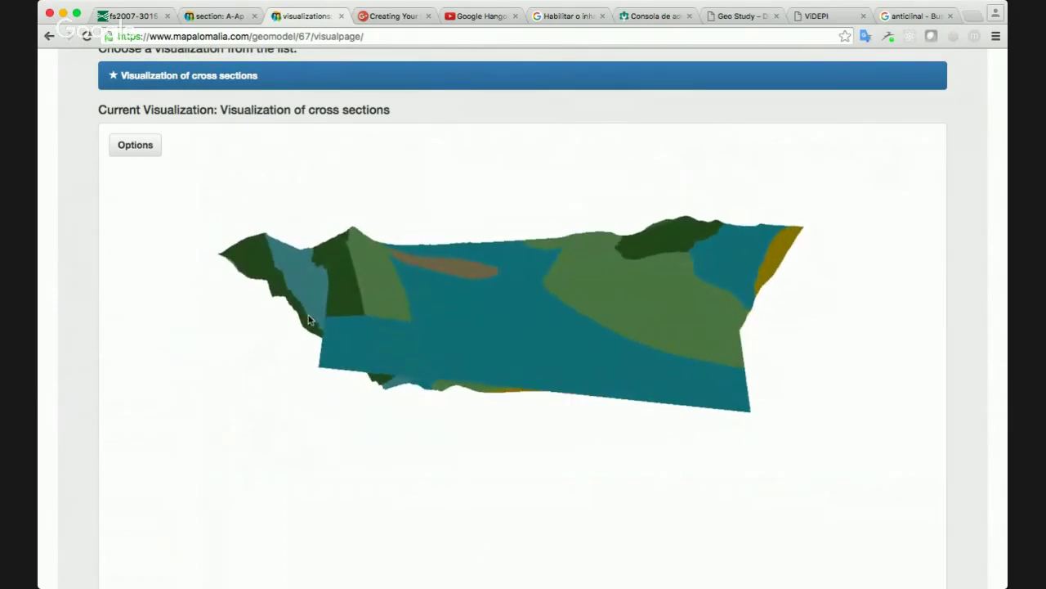
pyautogui.moveTo(487, 270); pyautogui.dragTo(743, 257)
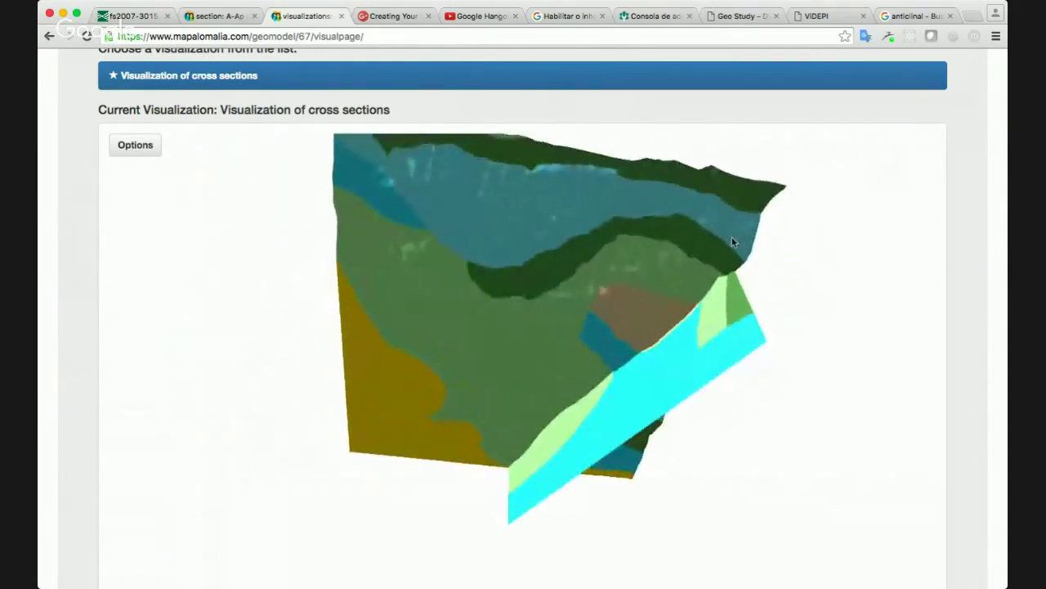
pyautogui.moveTo(731, 236); pyautogui.dragTo(482, 310)
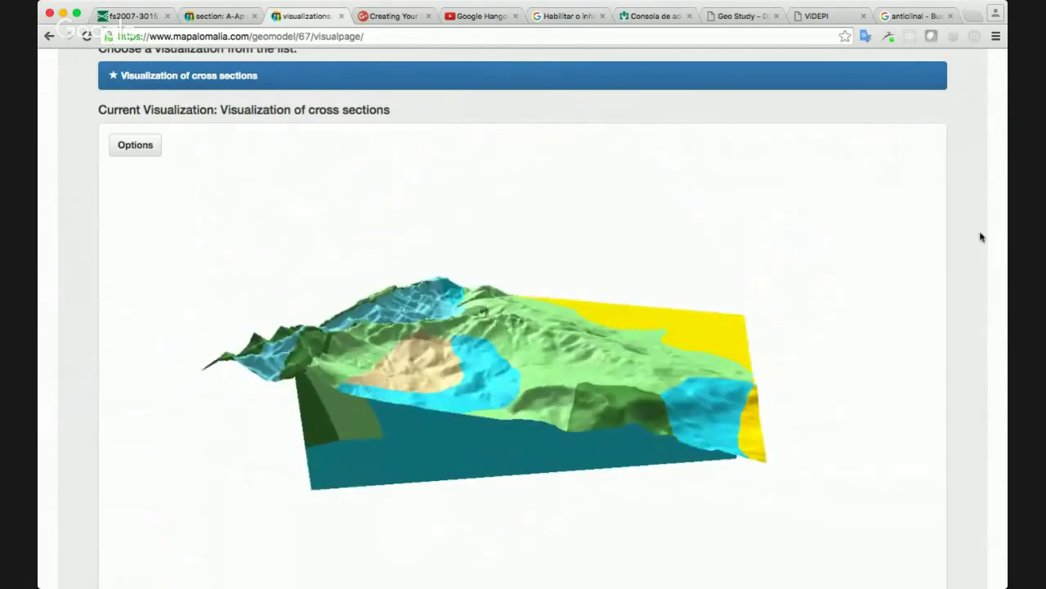
# Return to the Italy Model study and open the page for operating on its repository files
pyautogui.scroll(3, 981, 237)
pyautogui.click(699, 65)
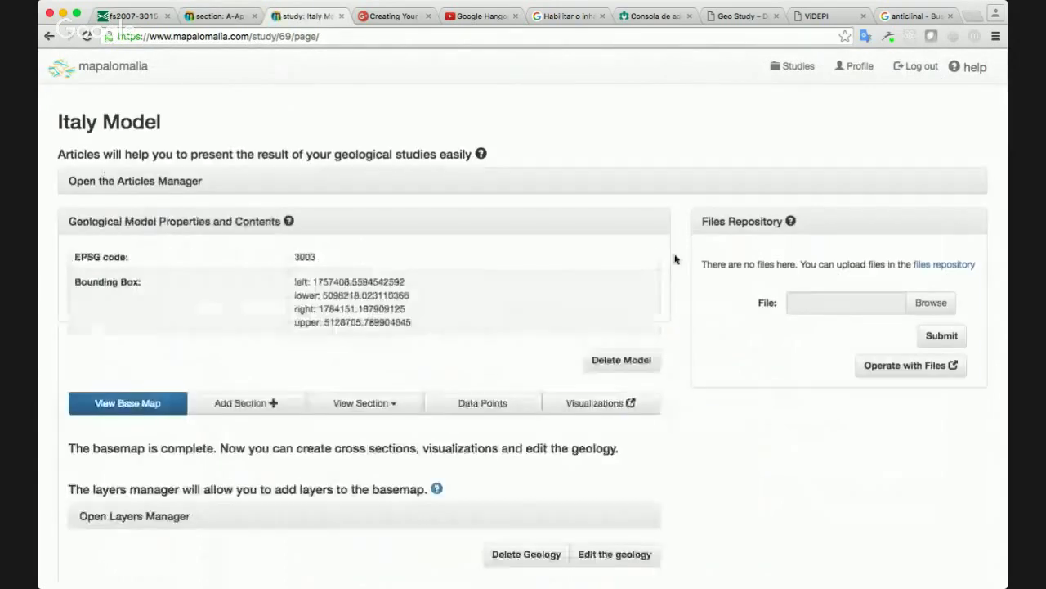
pyautogui.scroll(-5, 678, 260)
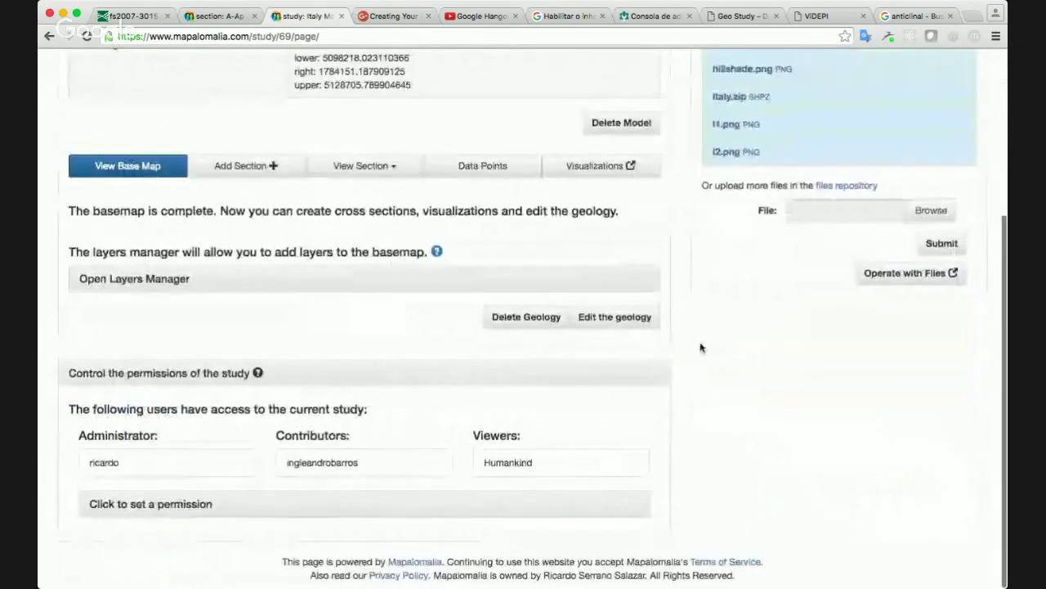
pyautogui.scroll(5, 672, 186)
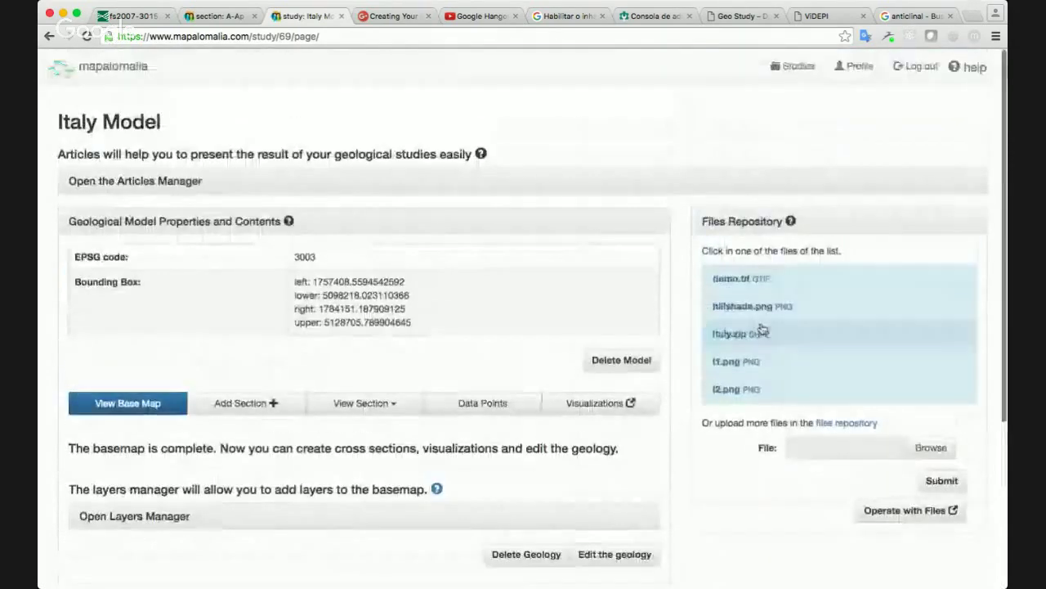
pyautogui.scroll(-5, 697, 362)
pyautogui.click(908, 286)
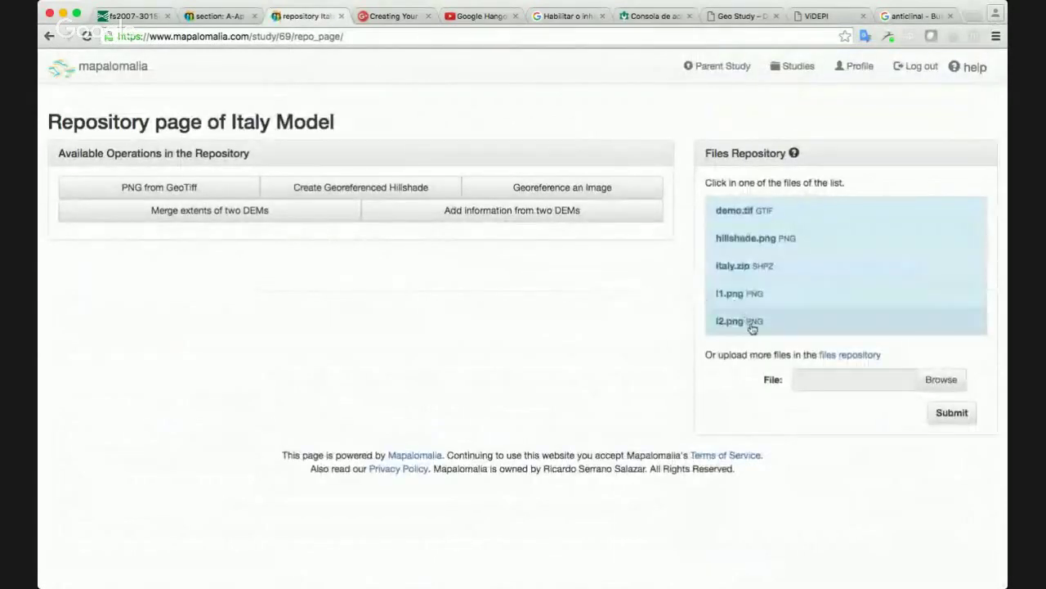
# Check the properties of l2.png and choose it as the image for the Georeference an Image operation
pyautogui.click(753, 328)
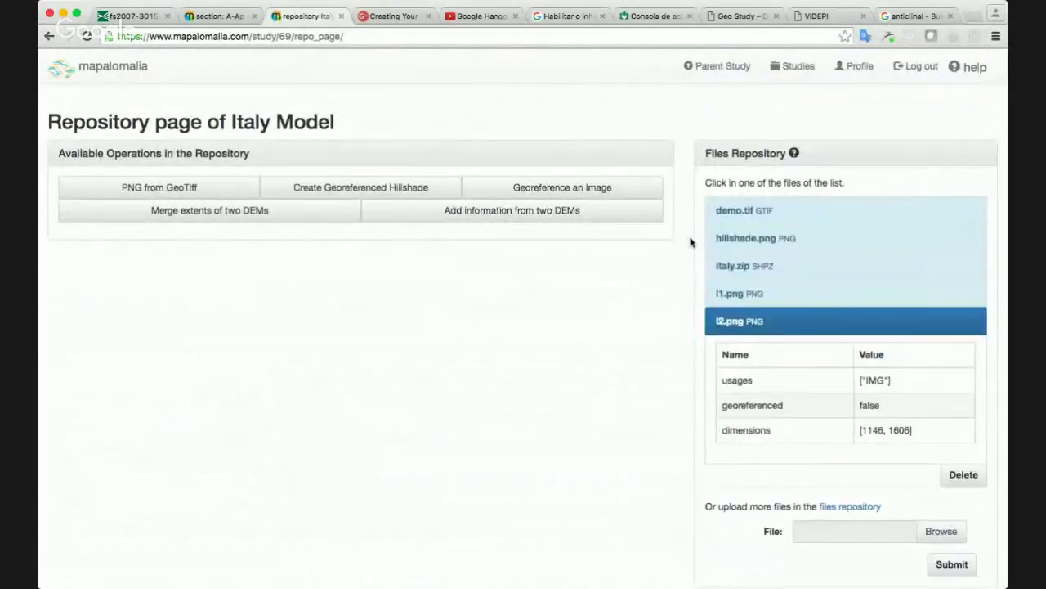
pyautogui.scroll(-2, 691, 242)
pyautogui.scroll(2, 690, 242)
pyautogui.click(572, 188)
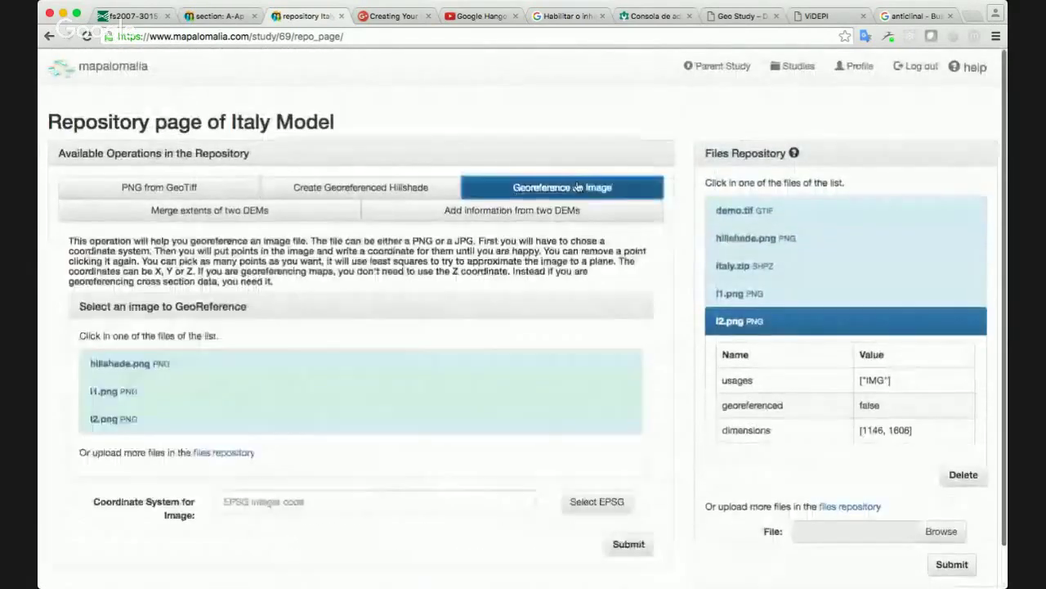
pyautogui.scroll(-1, 674, 235)
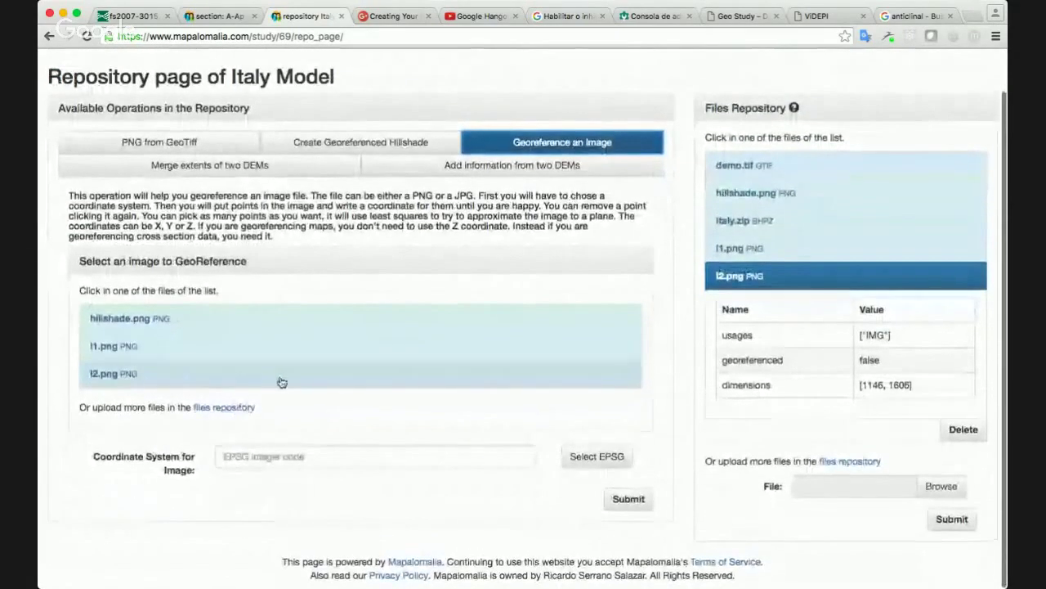
pyautogui.click(636, 384)
pyautogui.scroll(-10, 666, 385)
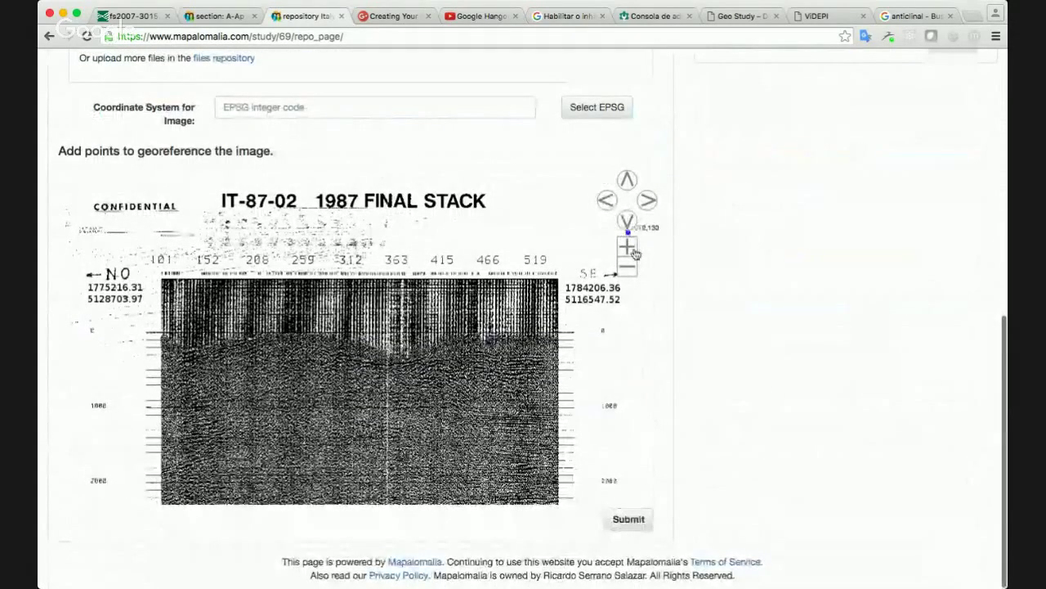
# Mark a control point at the seismic profile's upper NO corner and set the image's coordinate system to EPSG 3003
pyautogui.click(606, 202)
pyautogui.click(605, 202)
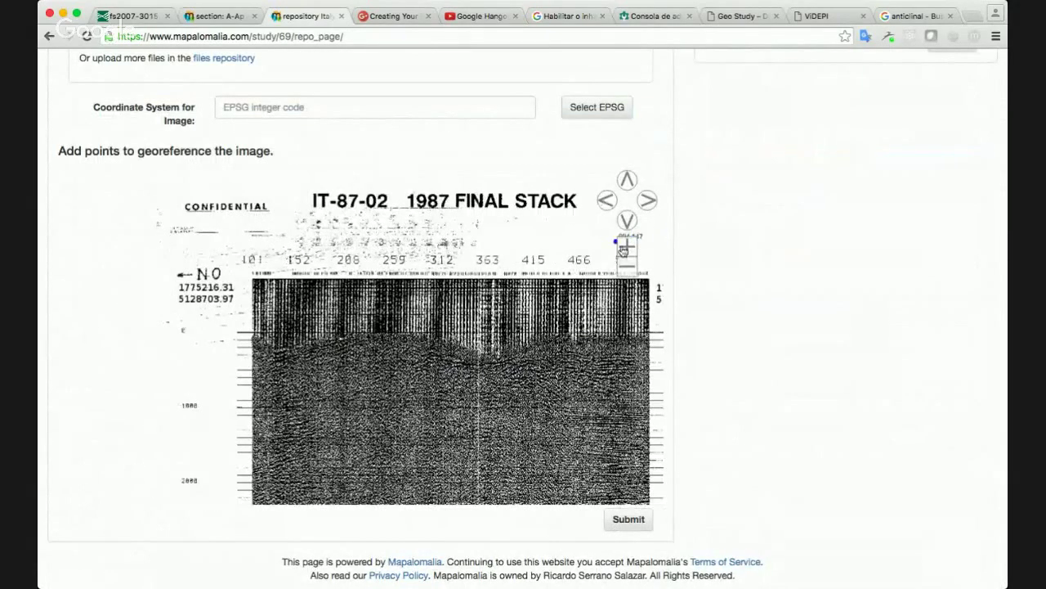
pyautogui.click(624, 248)
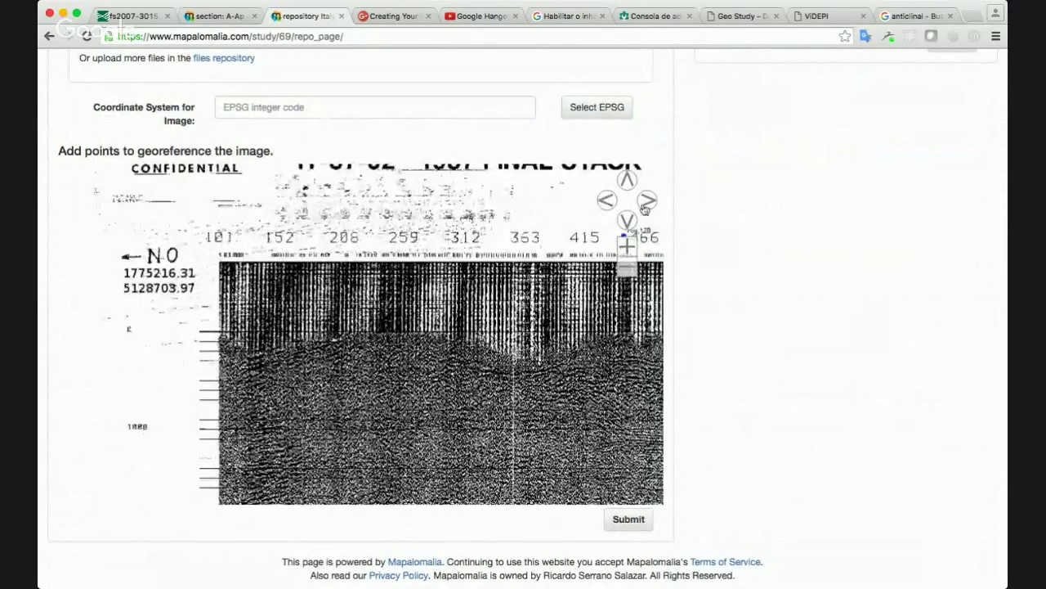
pyautogui.click(219, 260)
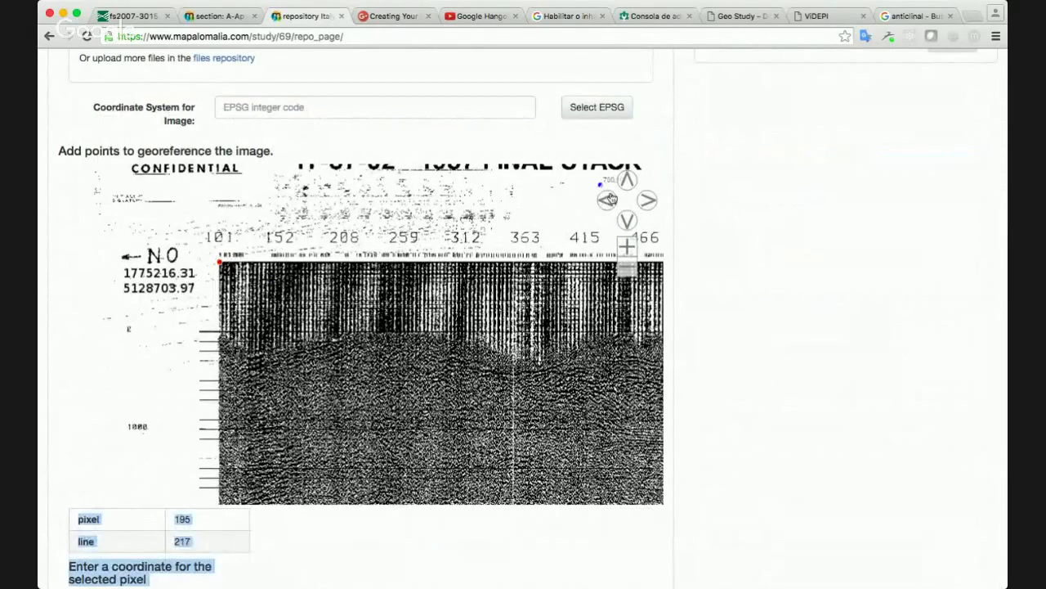
pyautogui.click(440, 106)
pyautogui.write('3003')
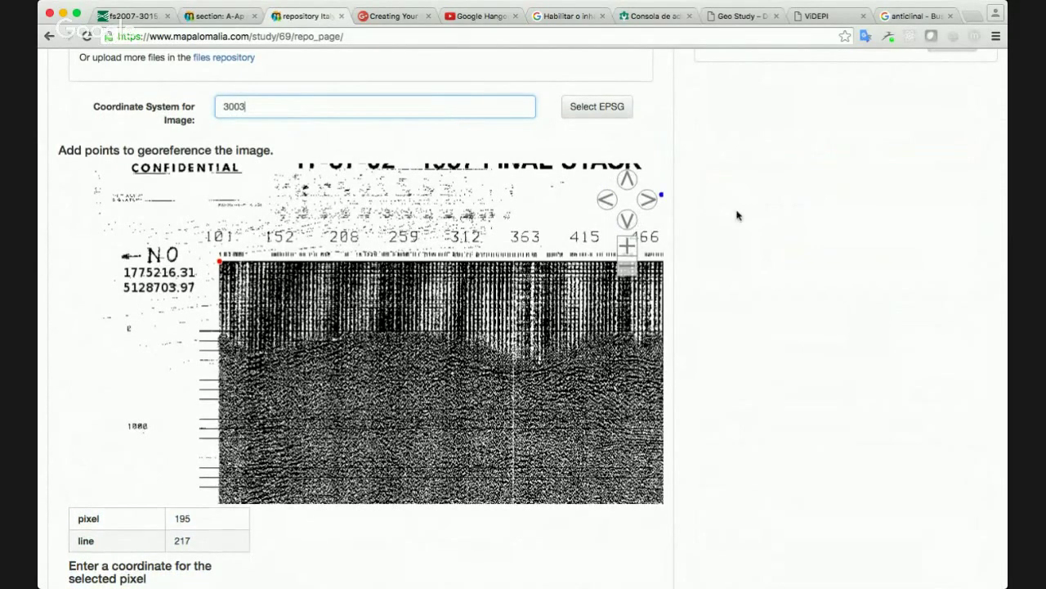
# Remove the corner control point and place one on the profile's NO edge at the 1000 depth mark
pyautogui.scroll(-3, 738, 215)
pyautogui.scroll(2, 737, 215)
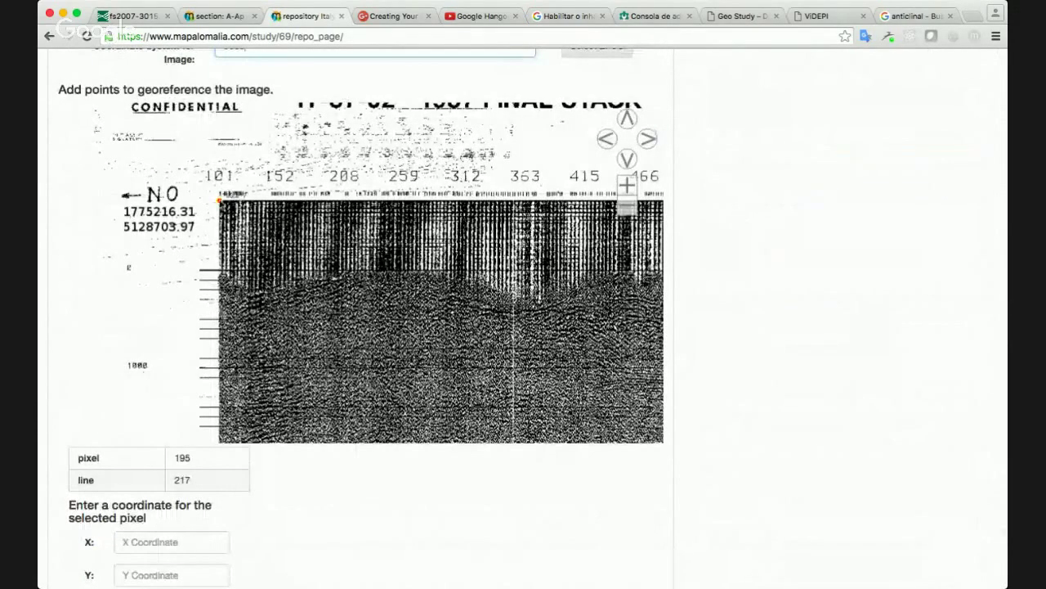
pyautogui.click(219, 202)
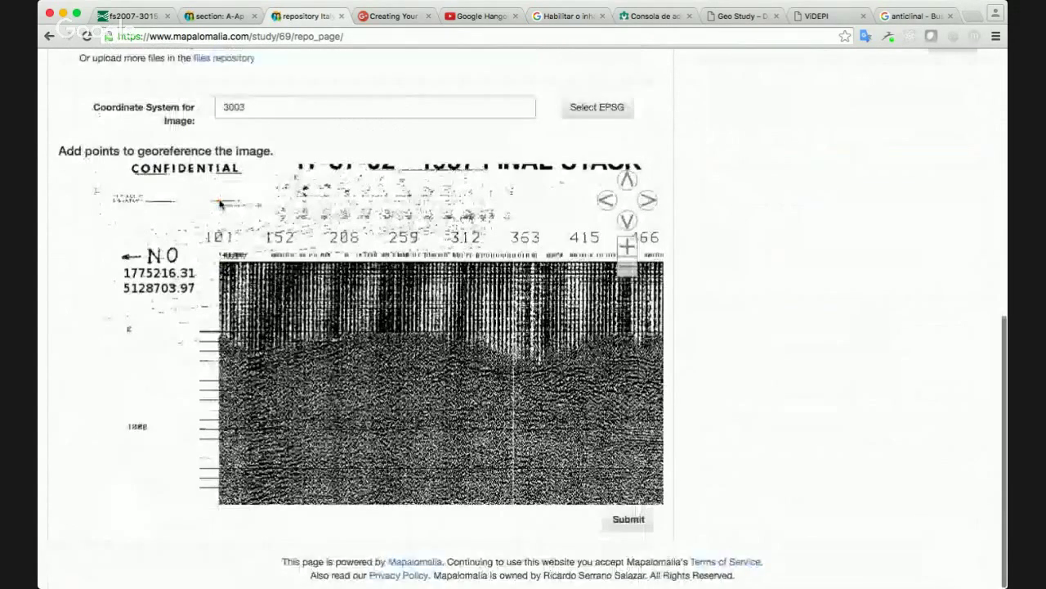
pyautogui.click(219, 430)
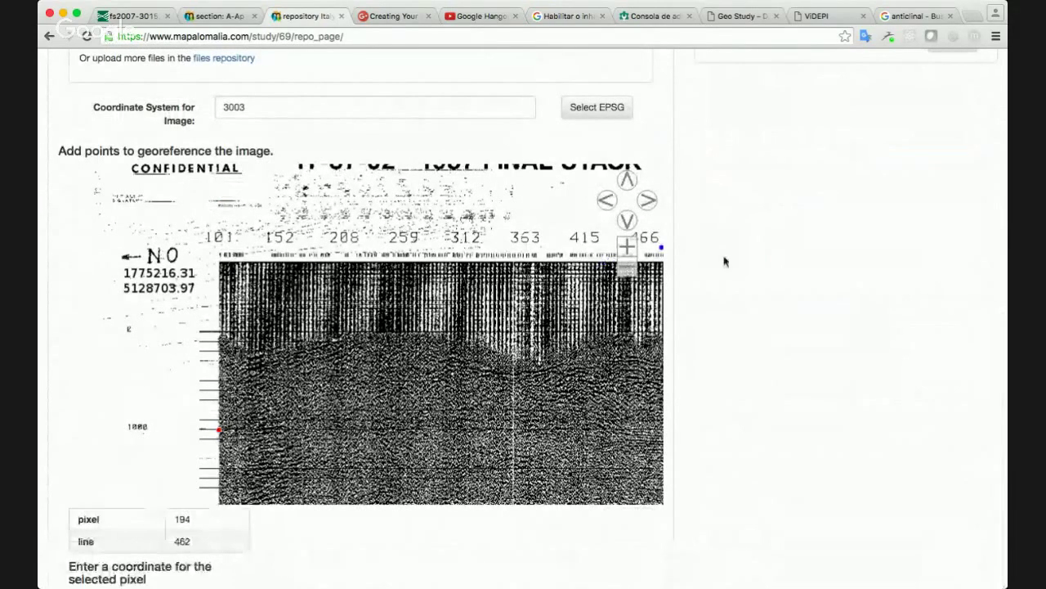
# Give the control point on the NO edge the coordinates X 1775216.31, Y 5128703.97 and Z -1000
pyautogui.scroll(-3, 723, 261)
pyautogui.click(131, 419)
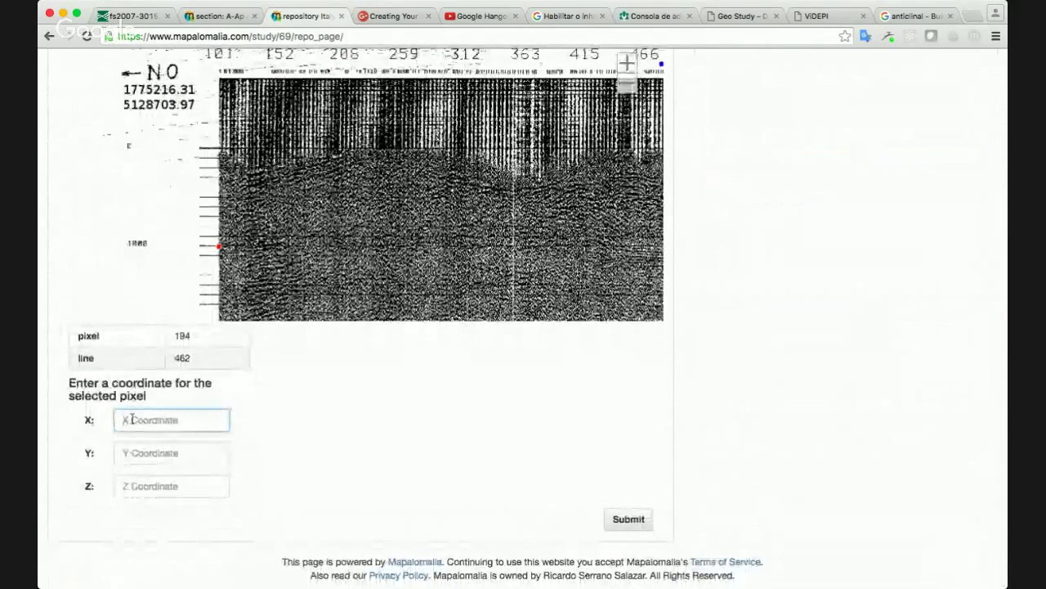
pyautogui.write('187')
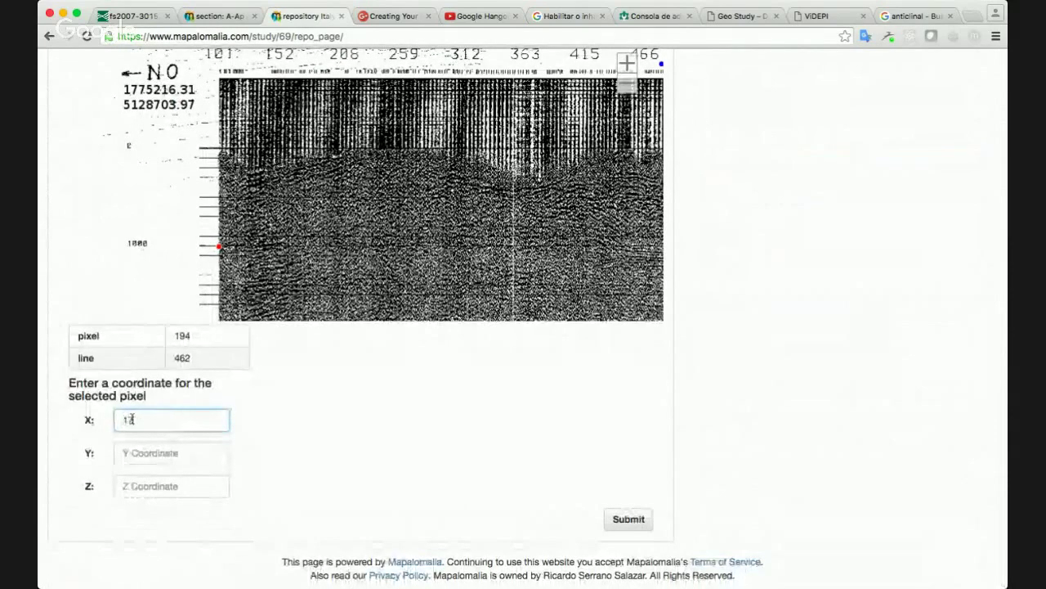
pyautogui.write('52')
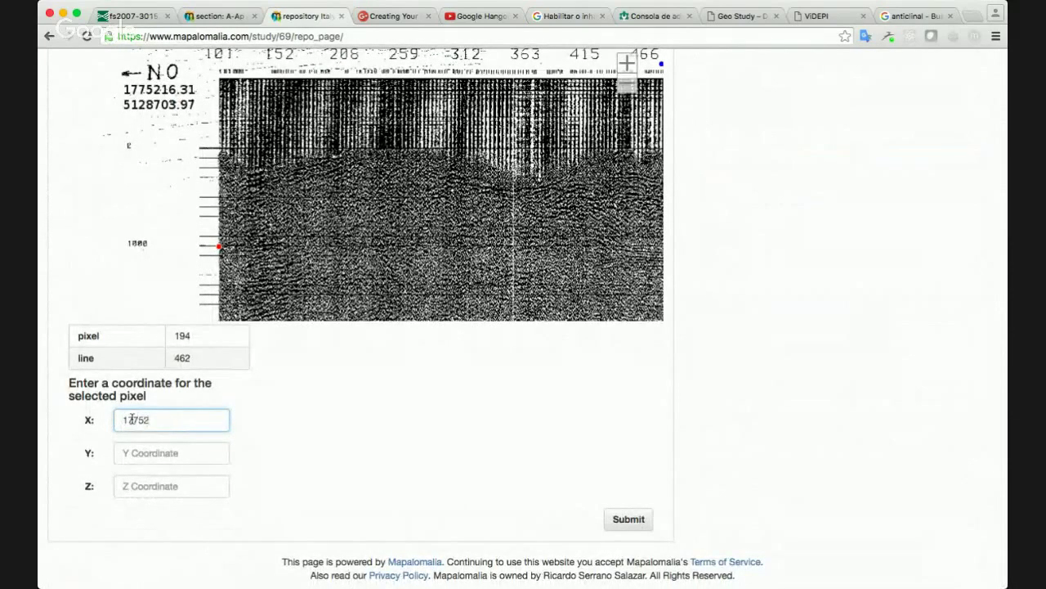
pyautogui.write('16.31')
pyautogui.press('Tab')
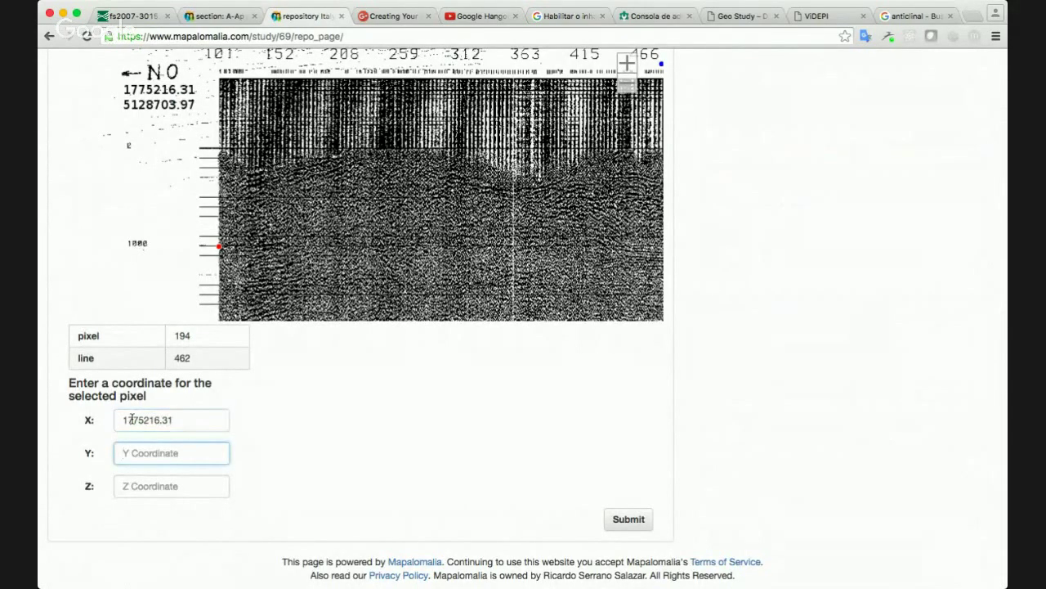
pyautogui.write('5128703.97')
pyautogui.press('Tab')
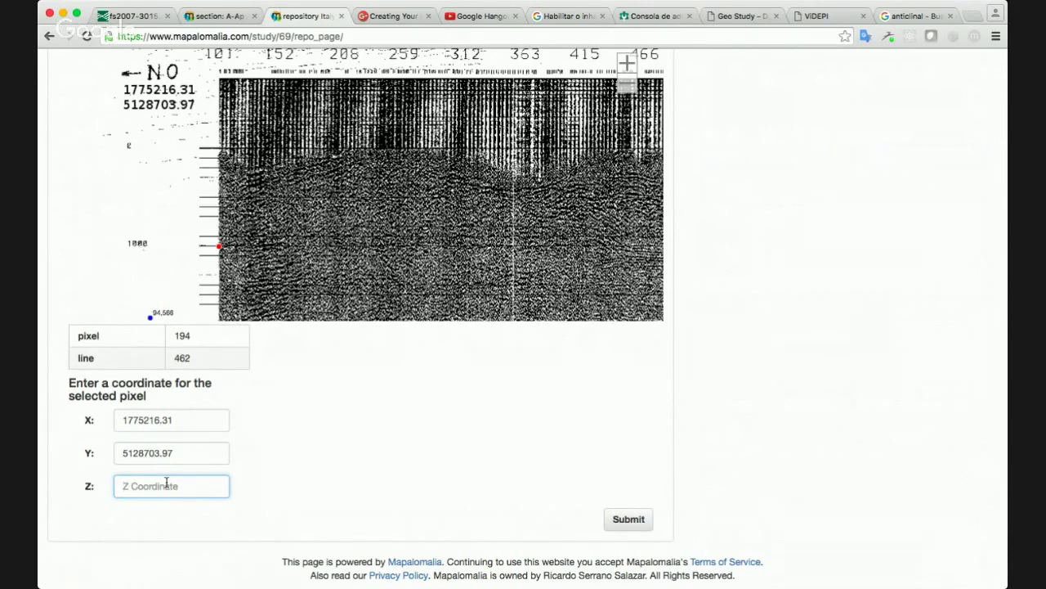
pyautogui.write('-1000')
# Place a second control point on the profile's SE edge at the 1000 depth mark
pyautogui.scroll(1, 795, 362)
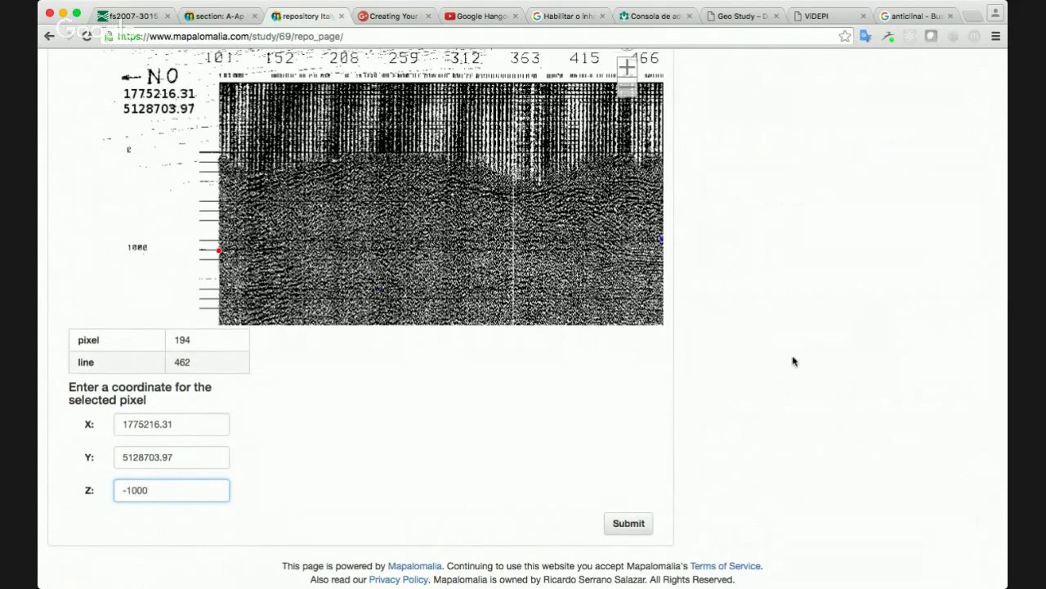
pyautogui.scroll(3, 793, 361)
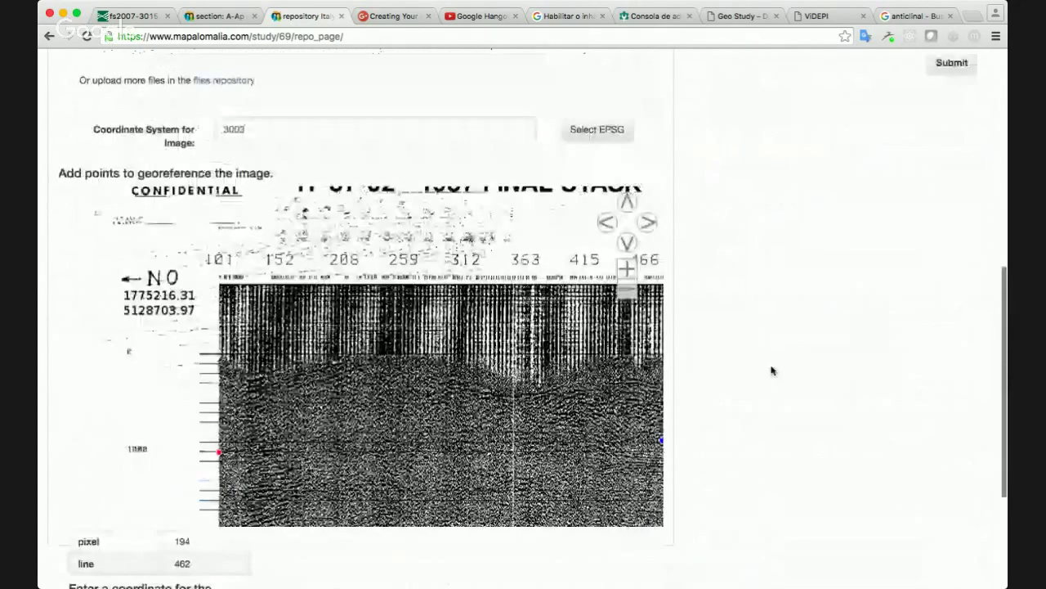
pyautogui.click(647, 222)
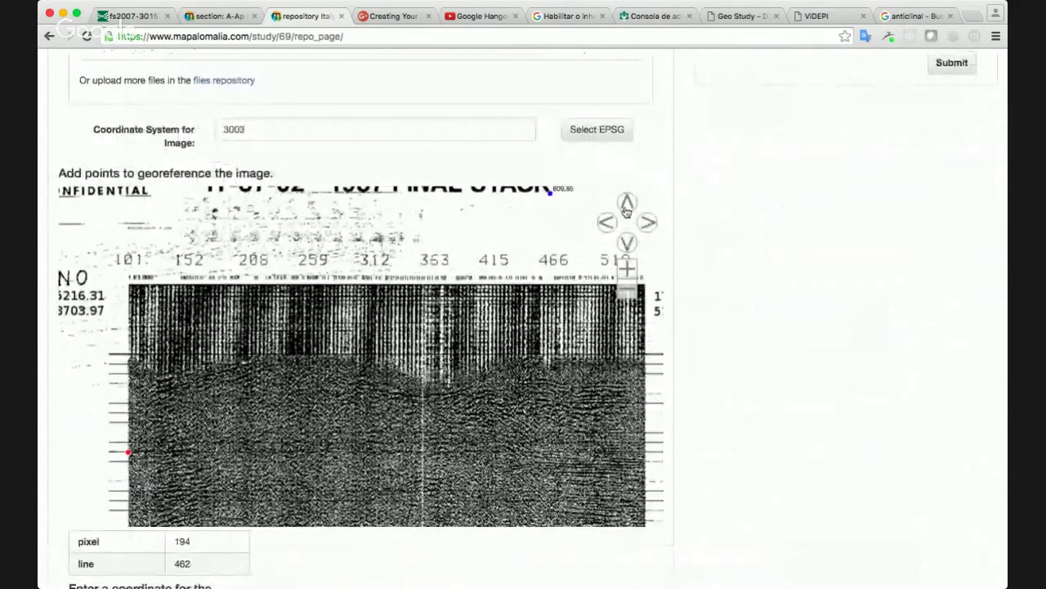
pyautogui.click(626, 210)
pyautogui.click(608, 223)
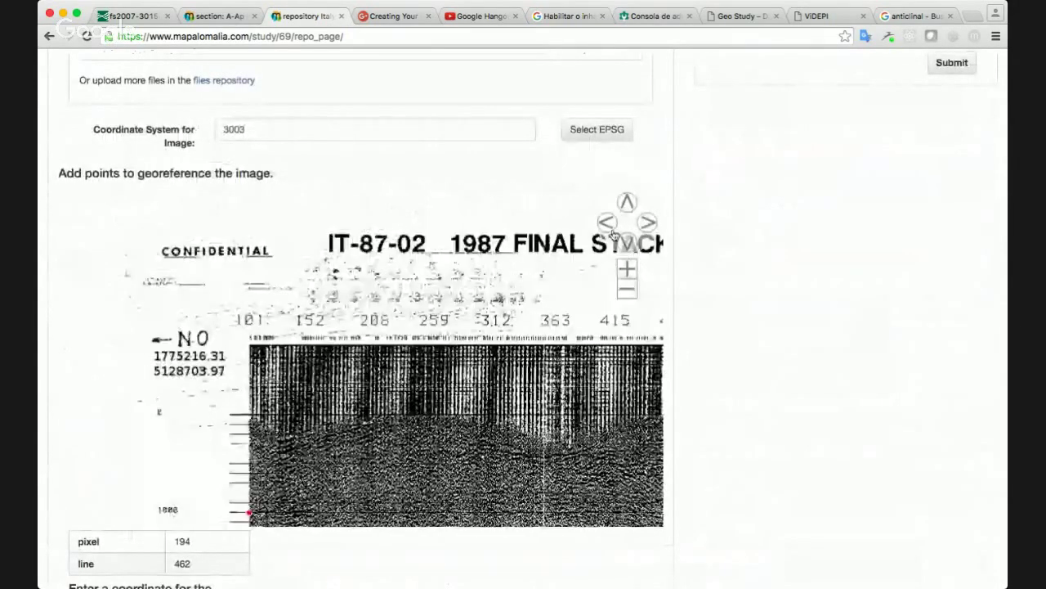
pyautogui.click(626, 243)
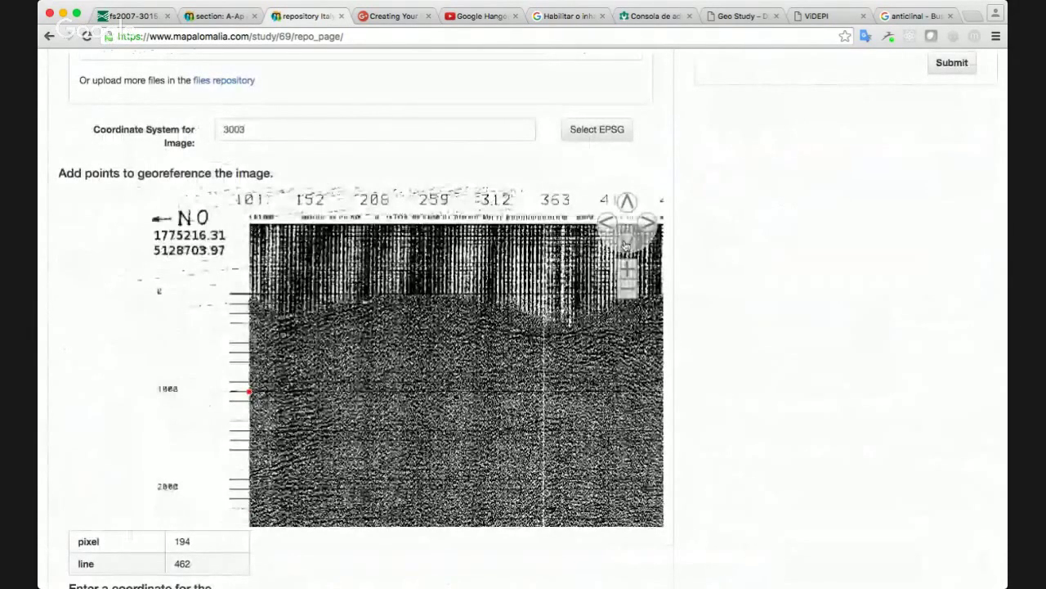
pyautogui.click(626, 243)
pyautogui.click(649, 225)
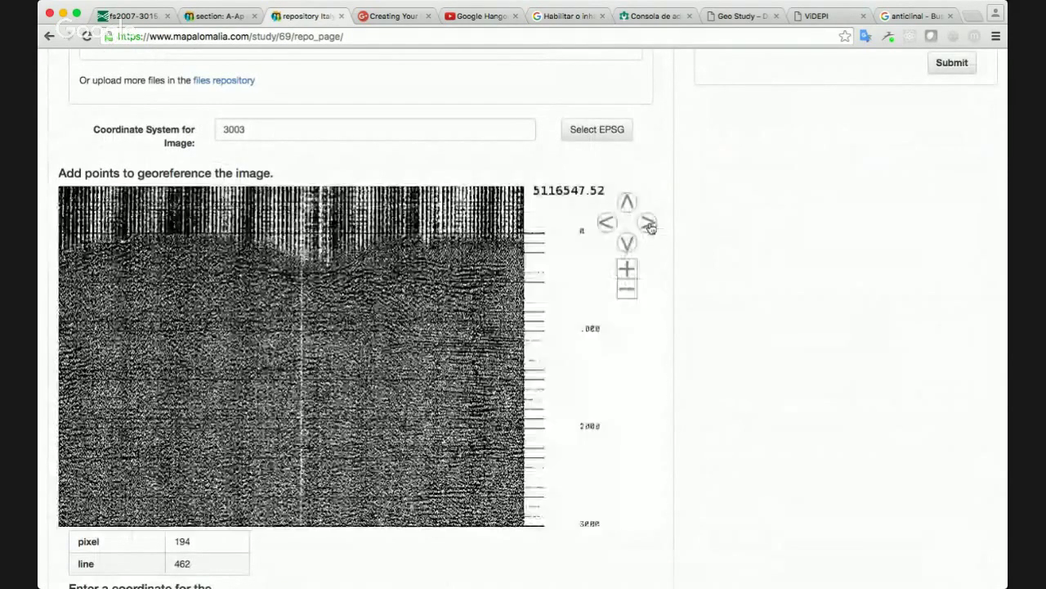
pyautogui.click(524, 330)
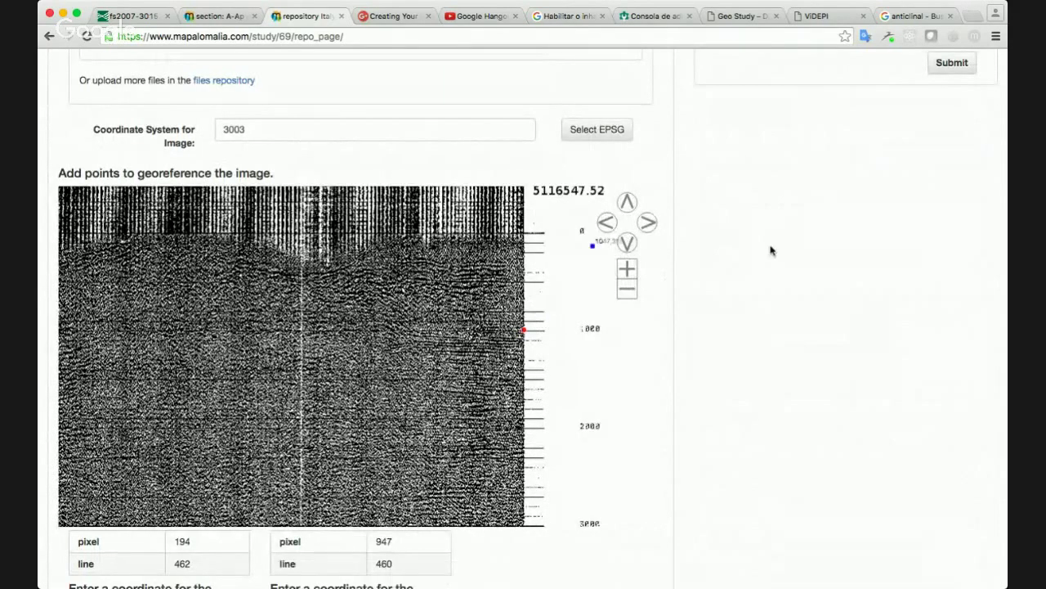
# Give the control point on the SE edge at the 1000 mark the coordinates X 1784206.36, Y 5116547.52 and Z -1000
pyautogui.scroll(-5, 771, 250)
pyautogui.scroll(1, 564, 162)
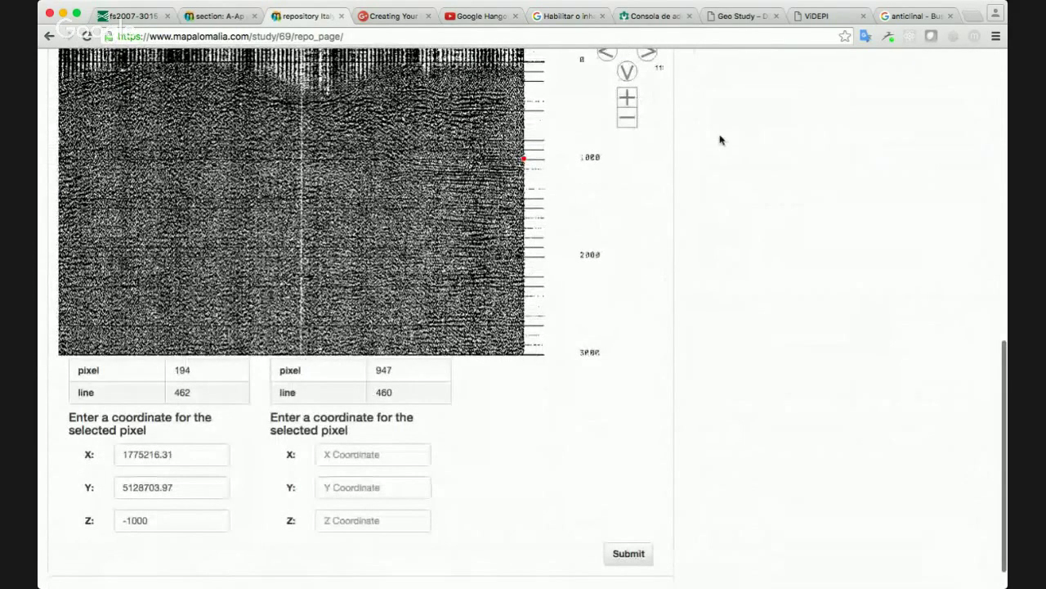
pyautogui.scroll(5, 720, 140)
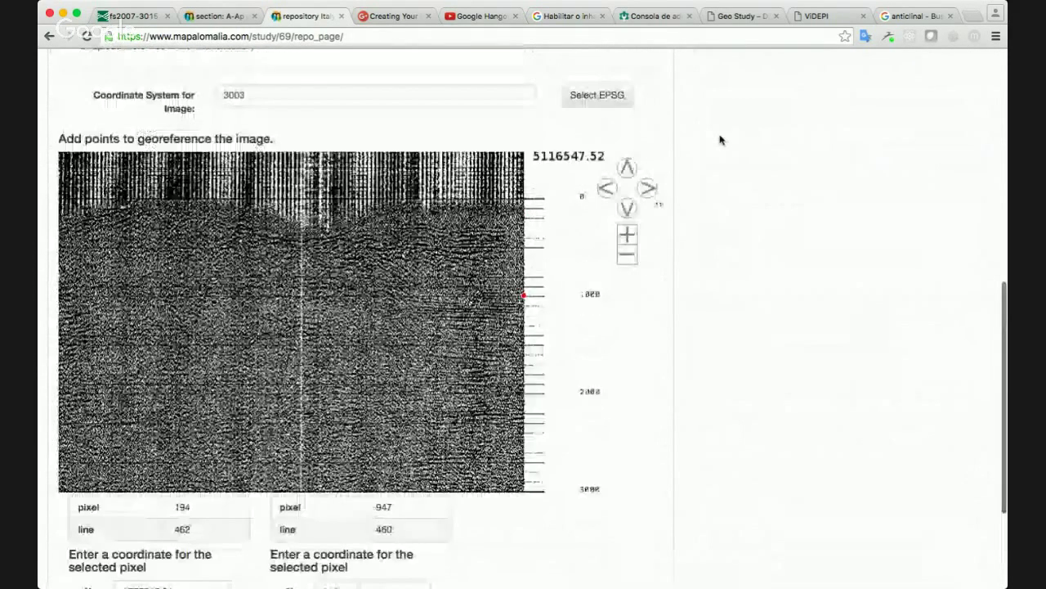
pyautogui.click(626, 162)
pyautogui.click(626, 162)
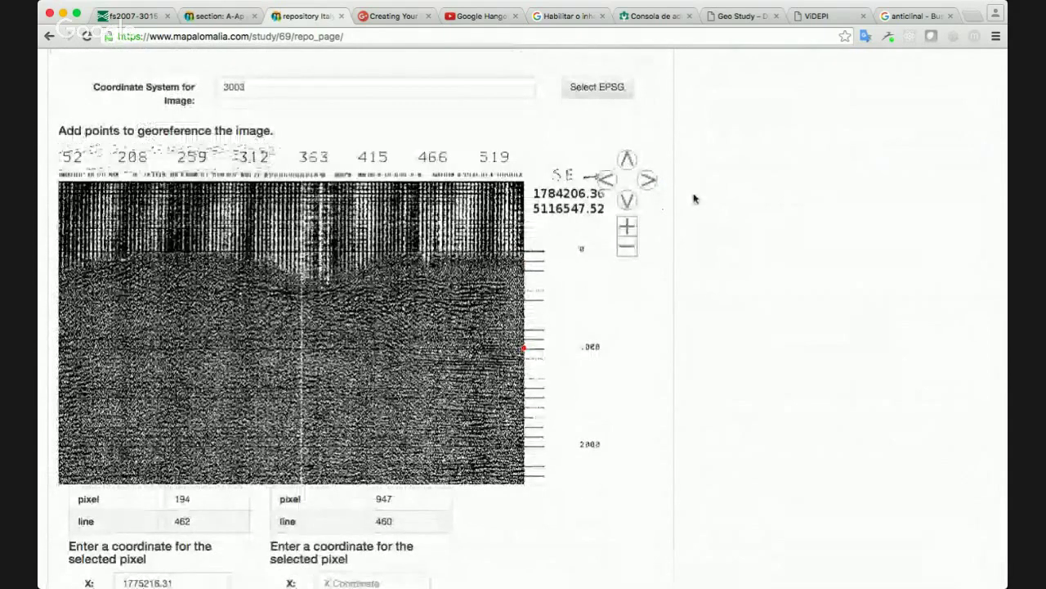
pyautogui.scroll(-3, 694, 200)
pyautogui.click(654, 71)
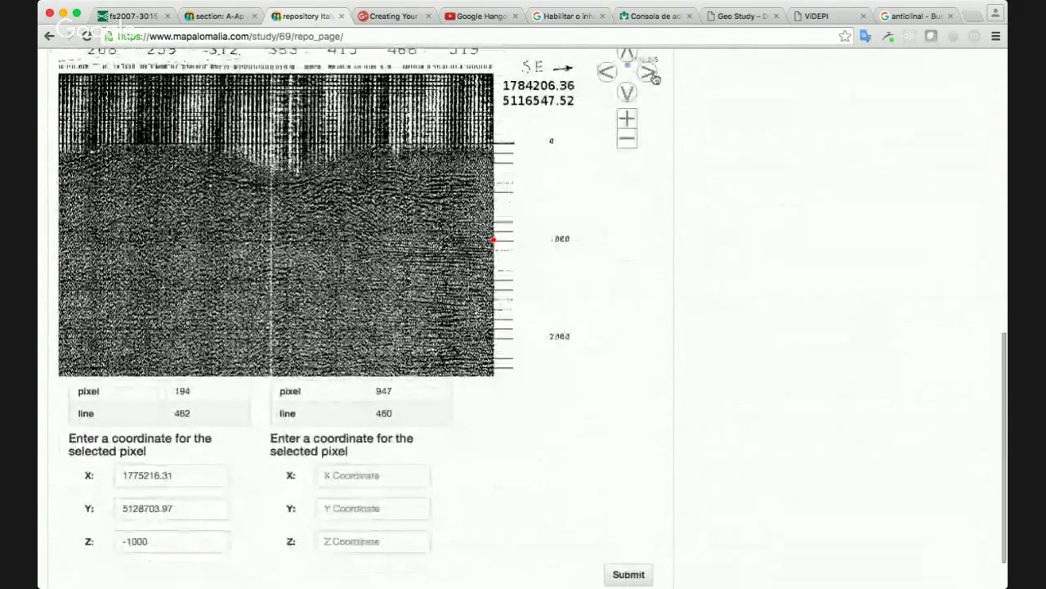
pyautogui.click(337, 474)
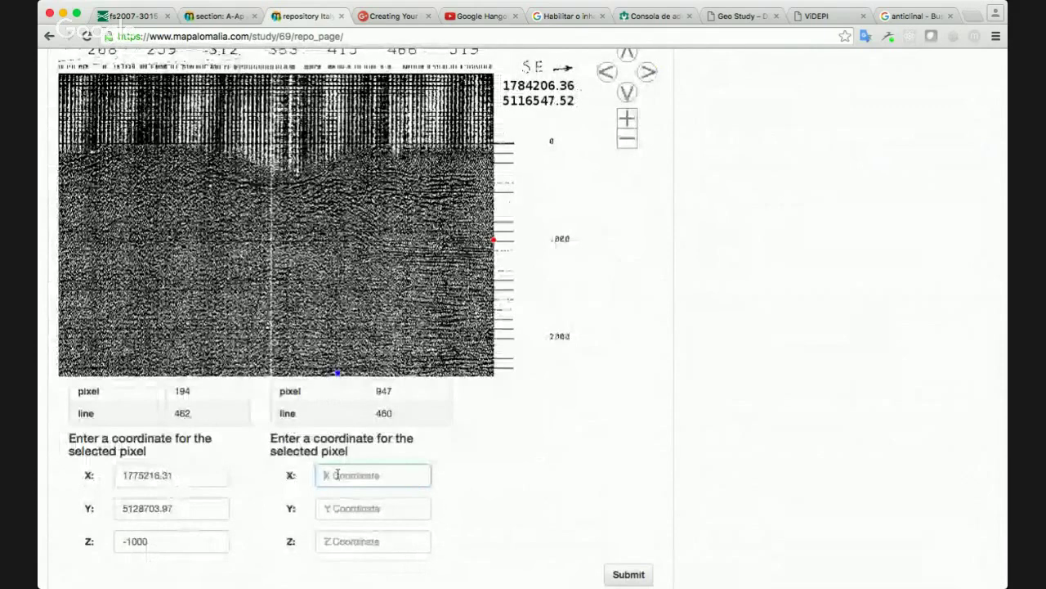
pyautogui.write('17342')
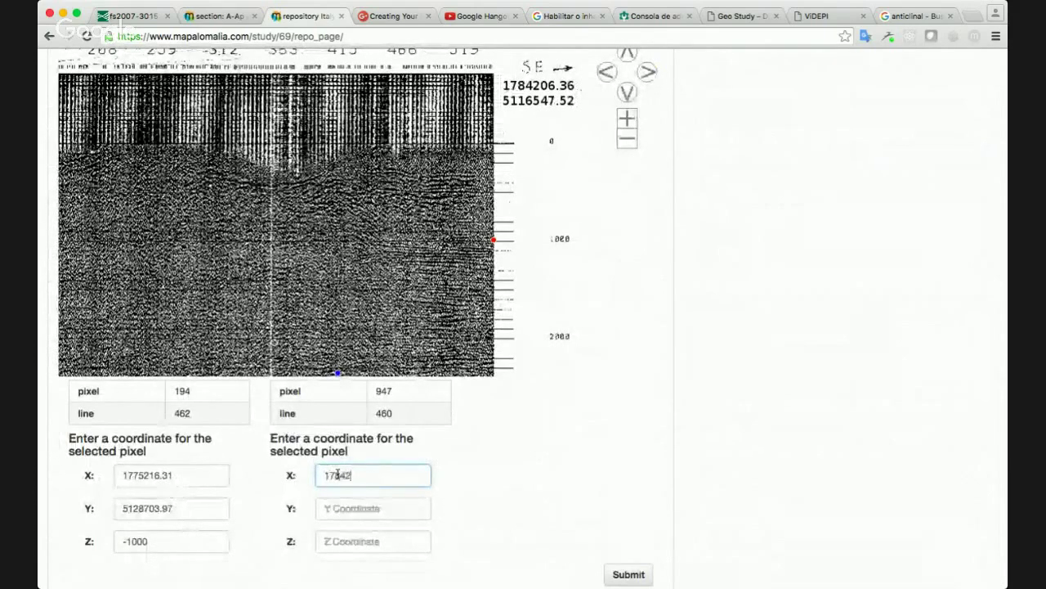
pyautogui.write('06')
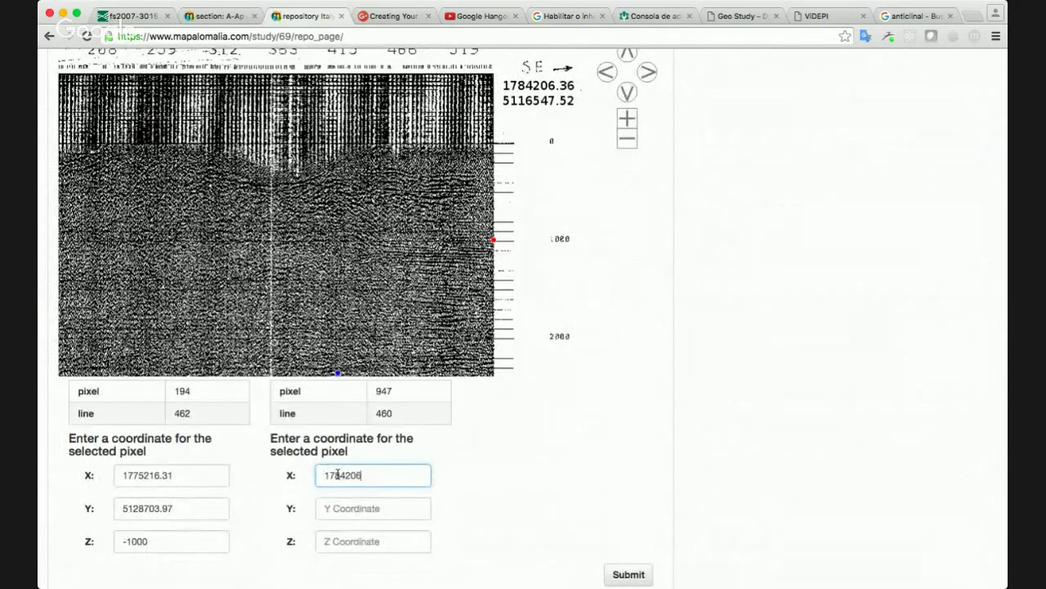
pyautogui.write('.36')
pyautogui.press('Tab')
pyautogui.write('51165')
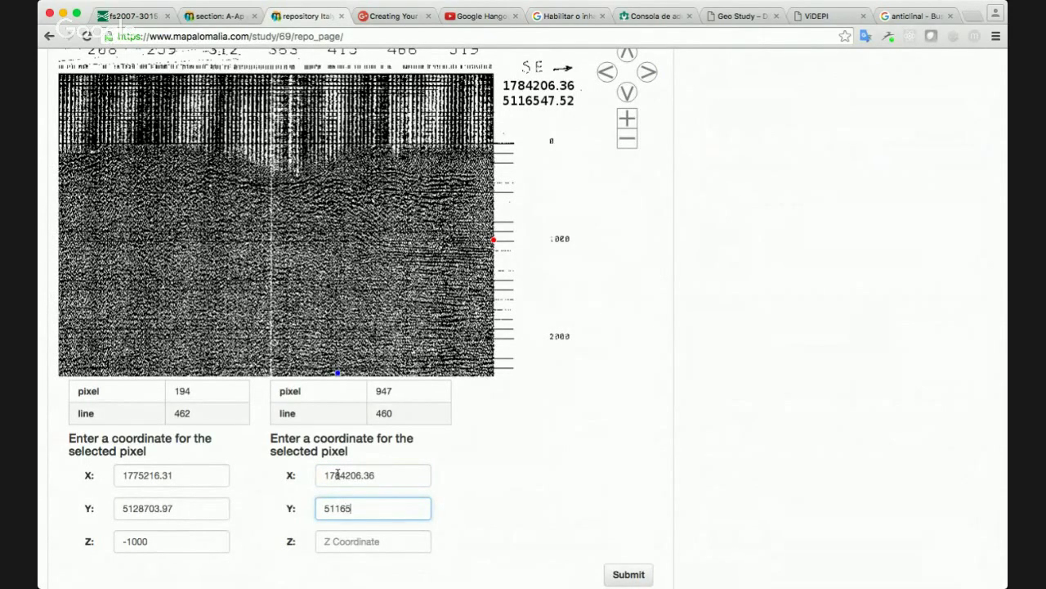
pyautogui.write('47.52')
pyautogui.click(356, 540)
pyautogui.write('-1000')
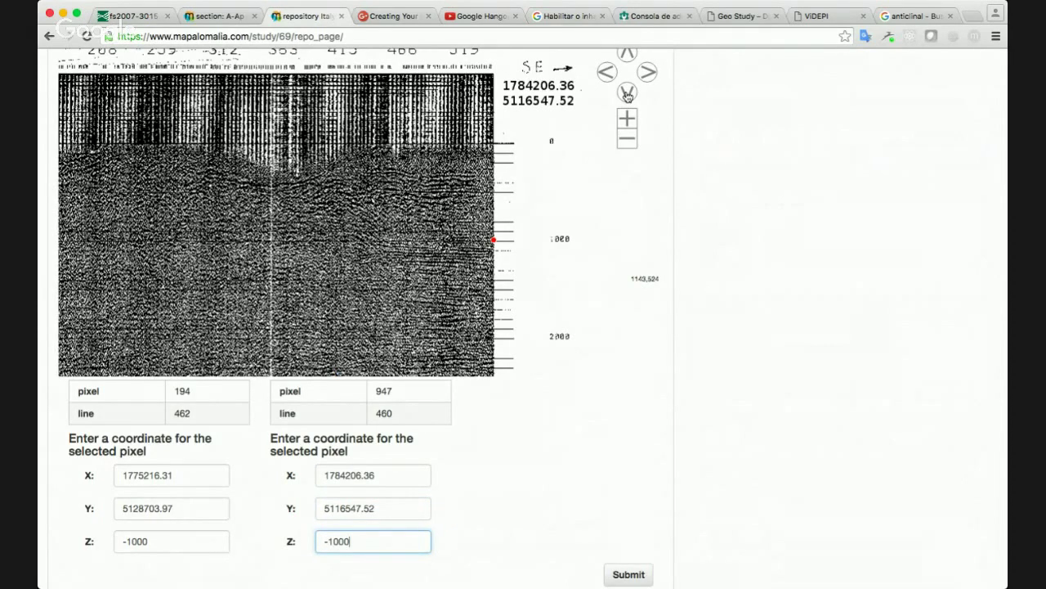
# Place a third control point on the seismic profile's SE edge at the 6000 depth mark
pyautogui.click(628, 94)
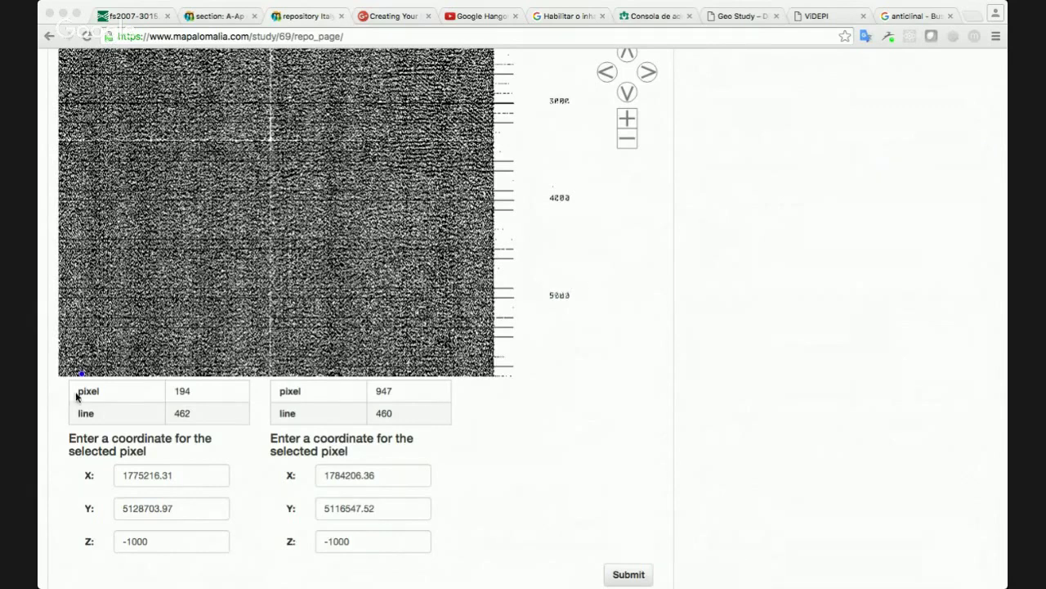
pyautogui.click(55, 435)
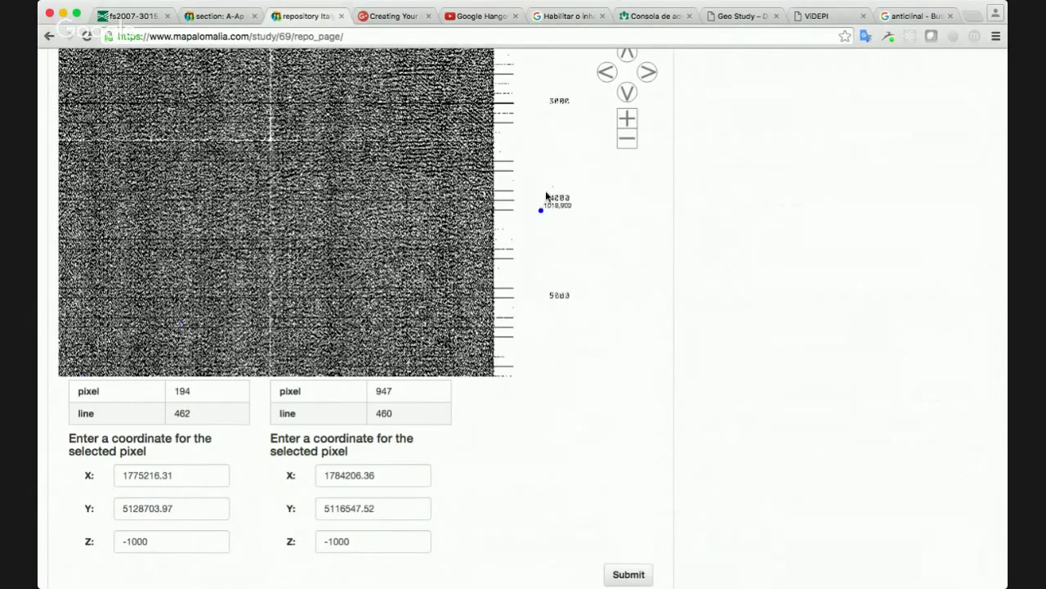
pyautogui.click(631, 95)
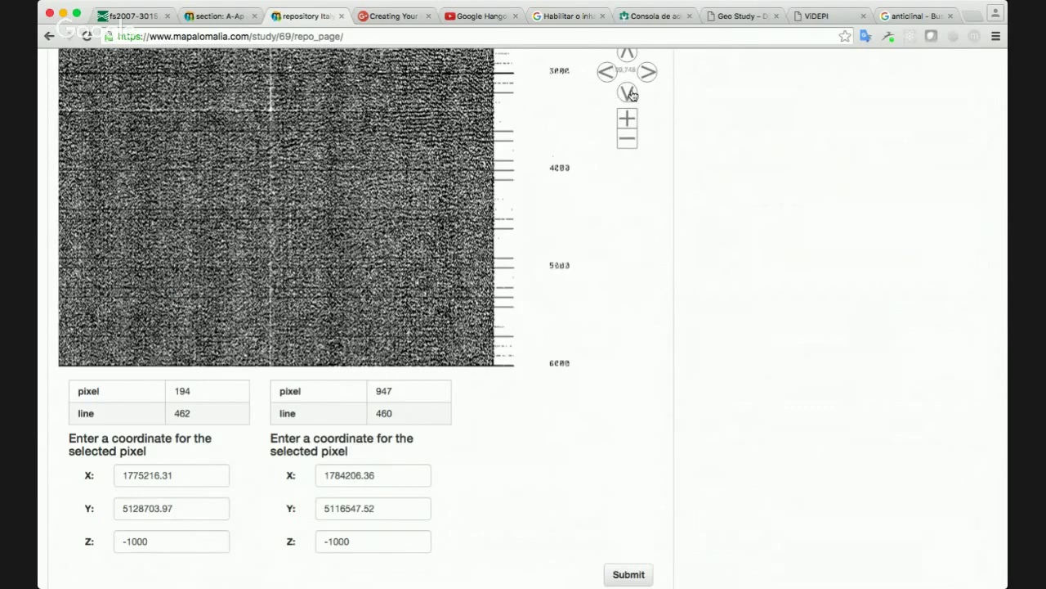
pyautogui.click(631, 95)
pyautogui.click(632, 95)
pyautogui.click(493, 306)
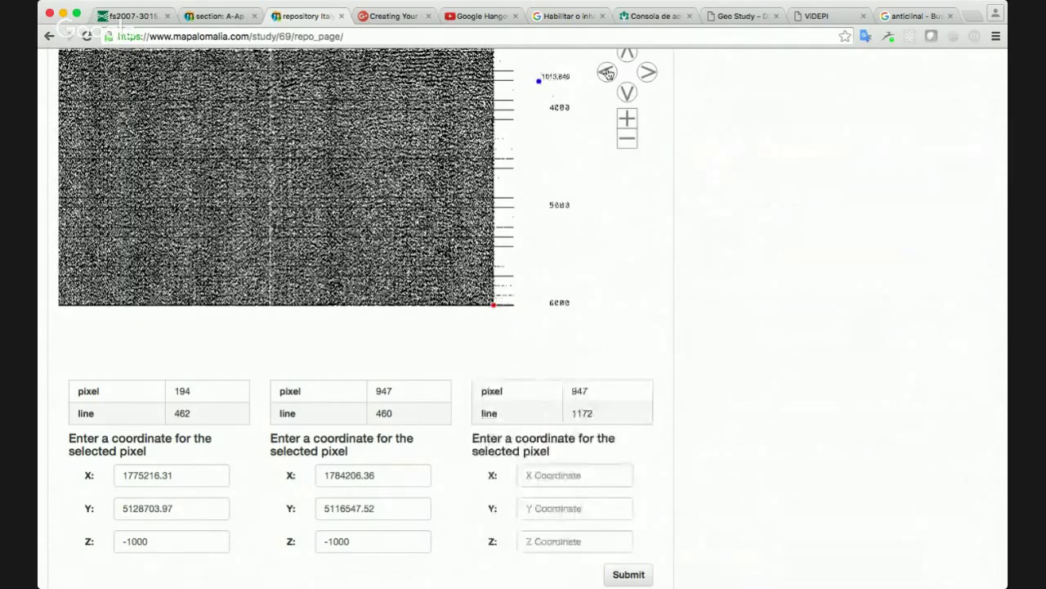
# Copy X 1784206.36 and Y 5116547.52 from the second control point to the third and set its Z to -6000
pyautogui.click(606, 72)
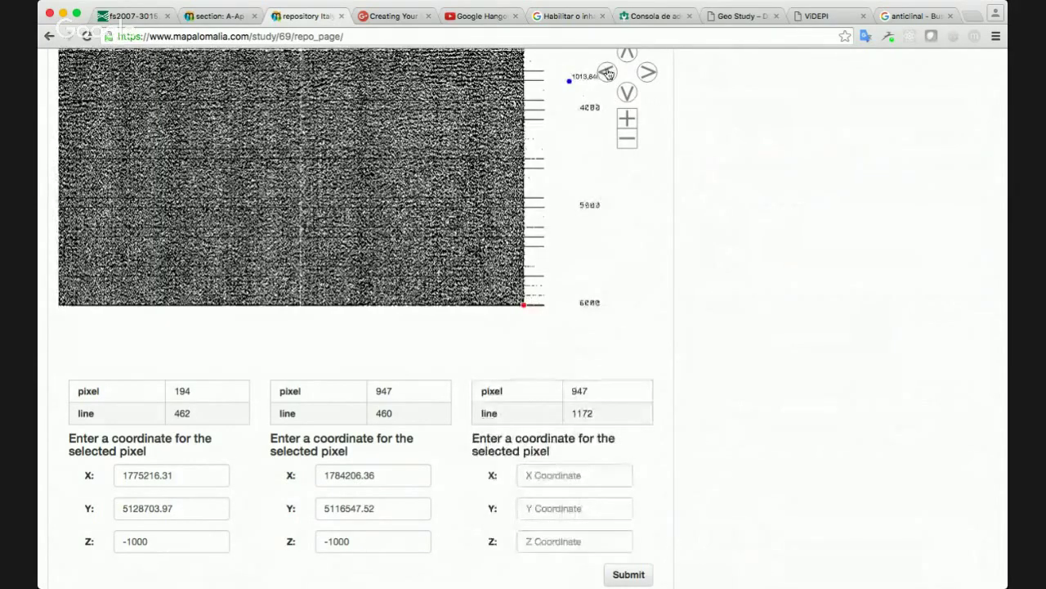
pyautogui.doubleClick(345, 476)
pyautogui.press('super+c')
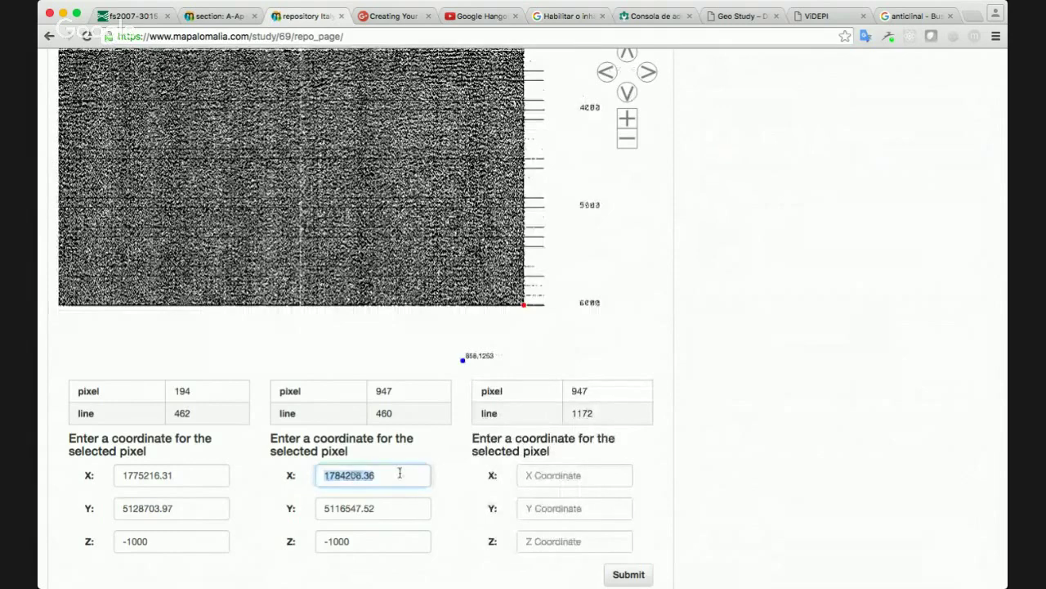
pyautogui.click(545, 475)
pyautogui.press('super+v')
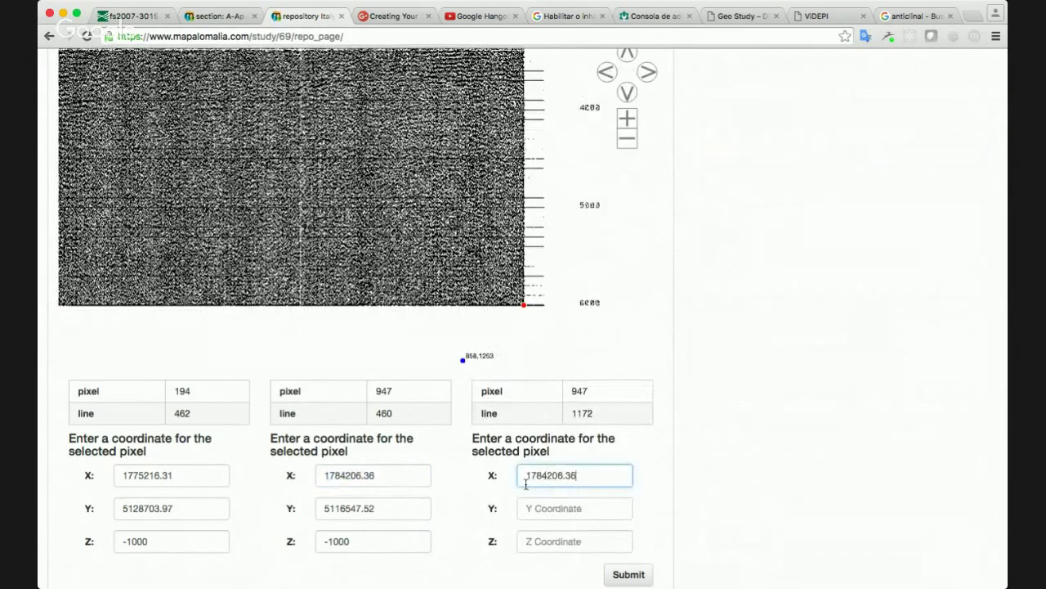
pyautogui.doubleClick(348, 507)
pyautogui.press('super+c')
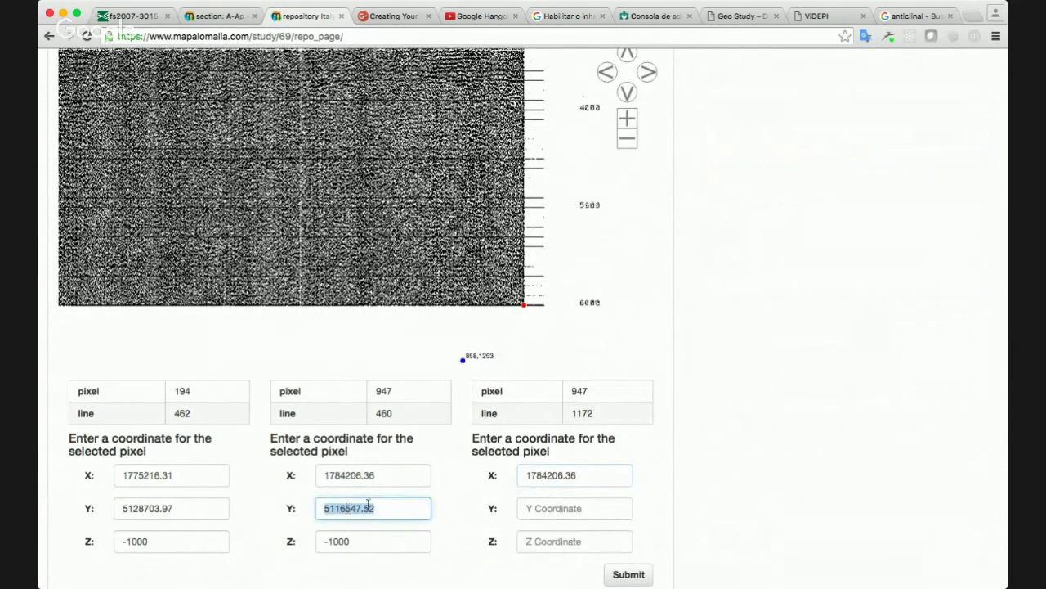
pyautogui.click(536, 507)
pyautogui.press('super+v')
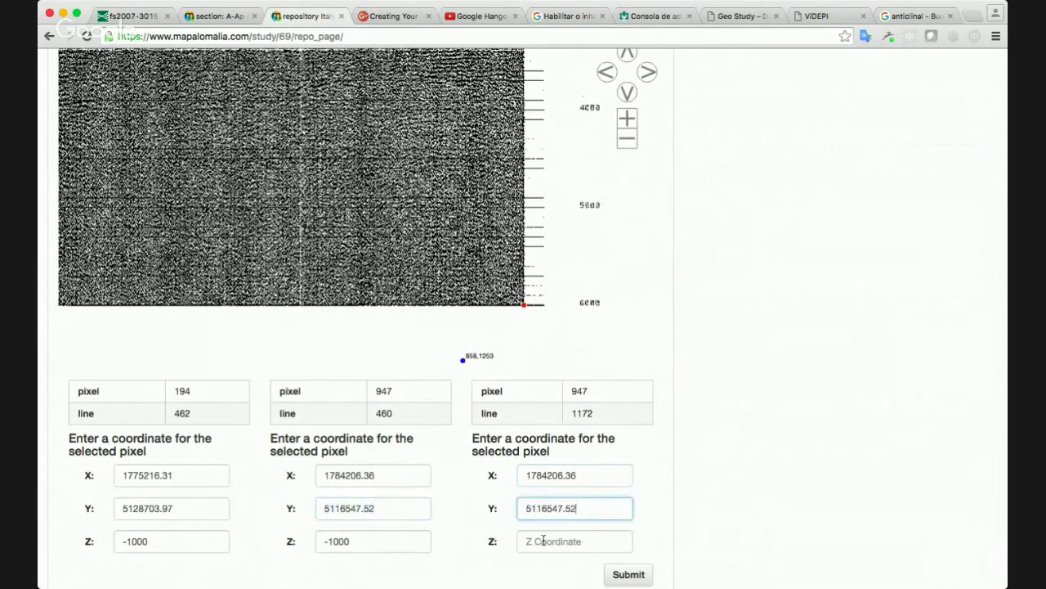
pyautogui.click(543, 541)
pyautogui.write('-')
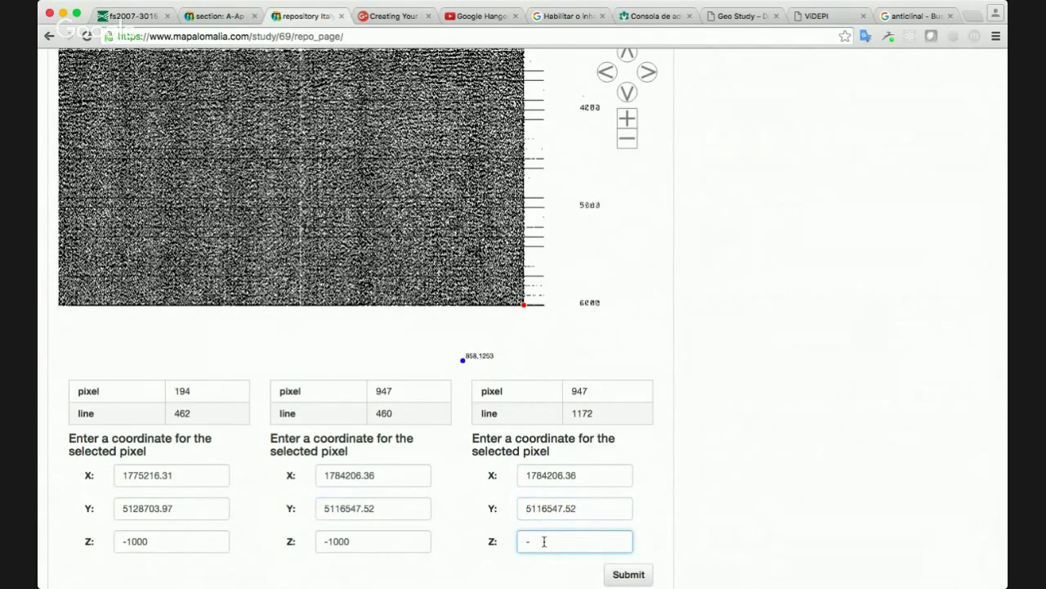
pyautogui.write('6000')
# Place a fourth control point on the NO edge at the 6000 mark with X 1775216.31, Y 5128703.97 and Z -6000
pyautogui.click(607, 73)
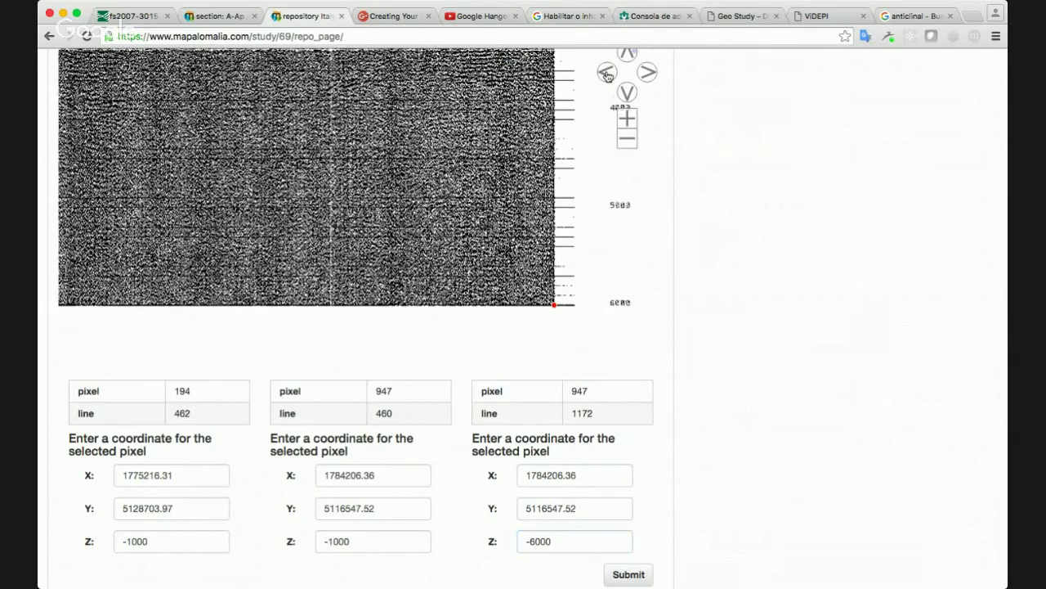
pyautogui.click(607, 74)
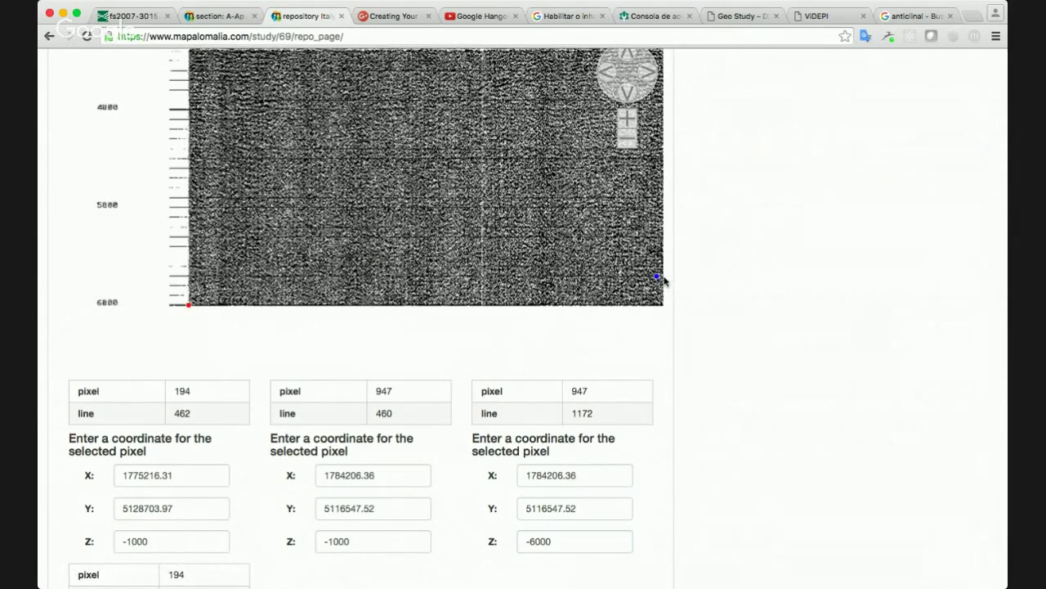
pyautogui.scroll(-3, 724, 292)
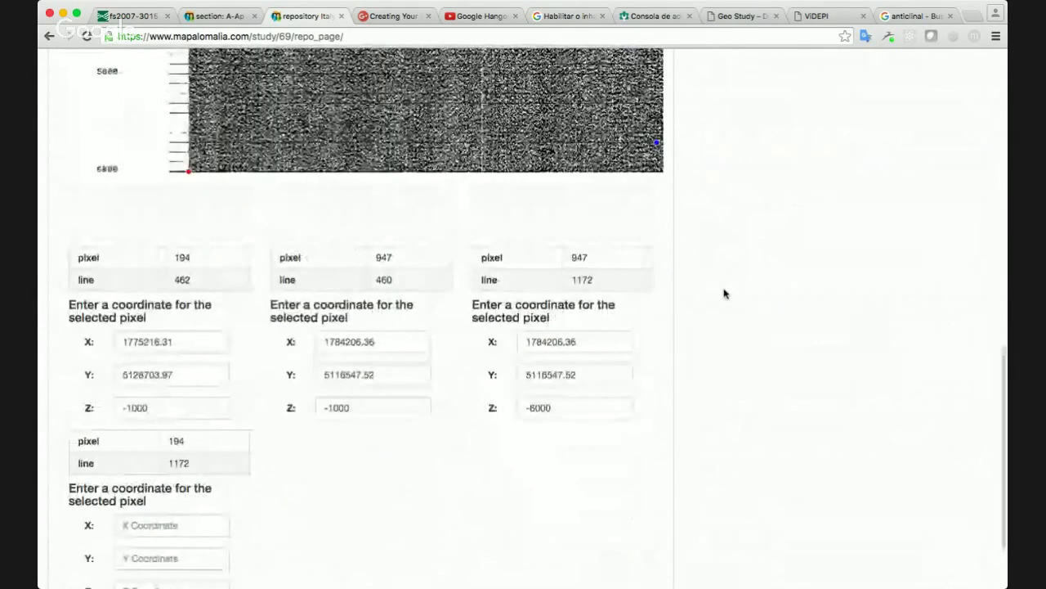
pyautogui.scroll(-2, 724, 292)
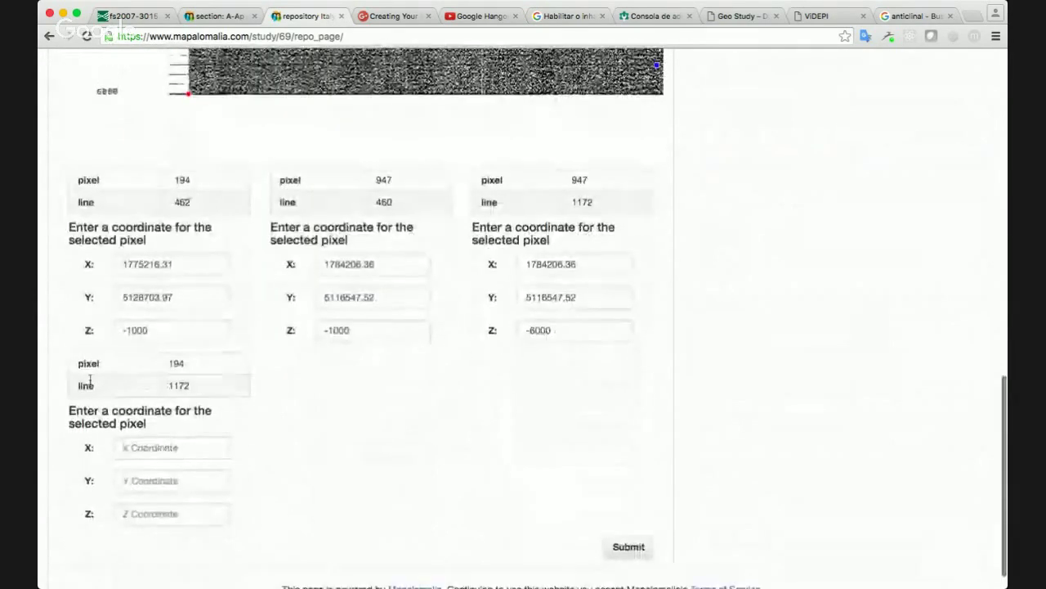
pyautogui.doubleClick(153, 266)
pyautogui.press('super+c')
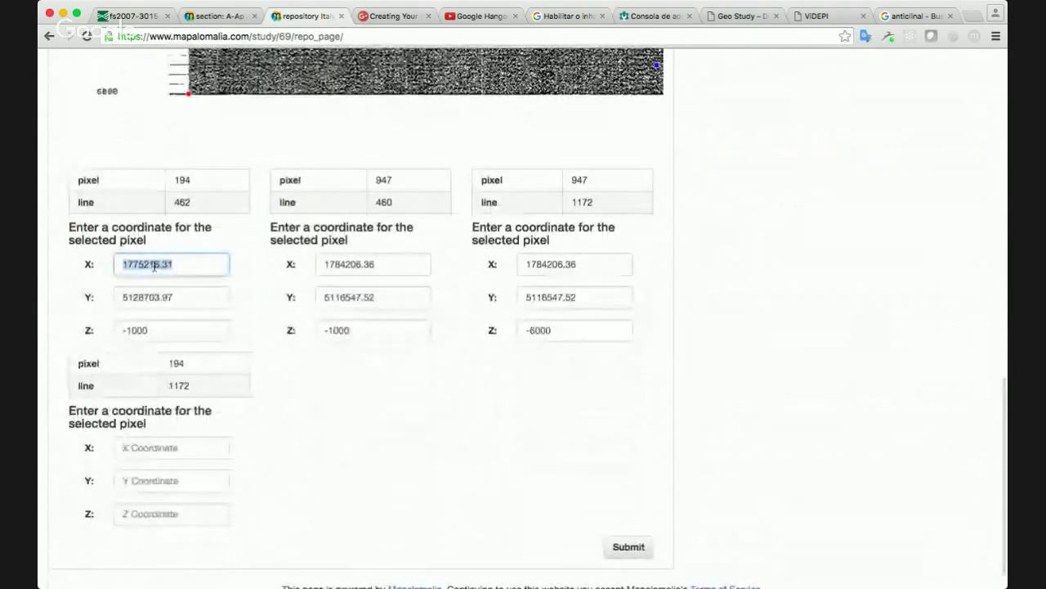
pyautogui.click(150, 447)
pyautogui.press('super+v')
pyautogui.doubleClick(148, 298)
pyautogui.press('super+c')
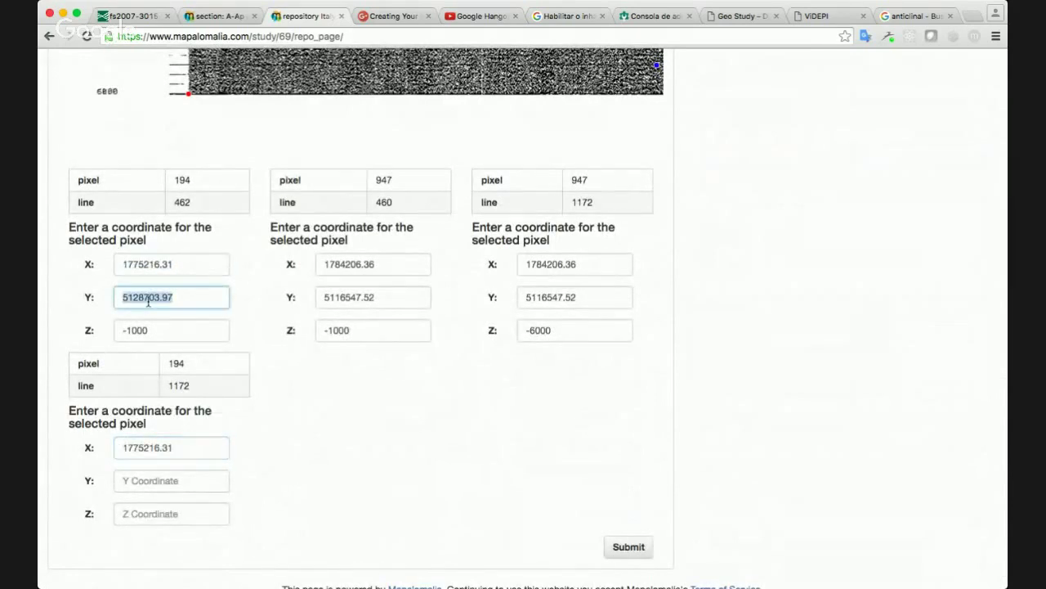
pyautogui.click(149, 480)
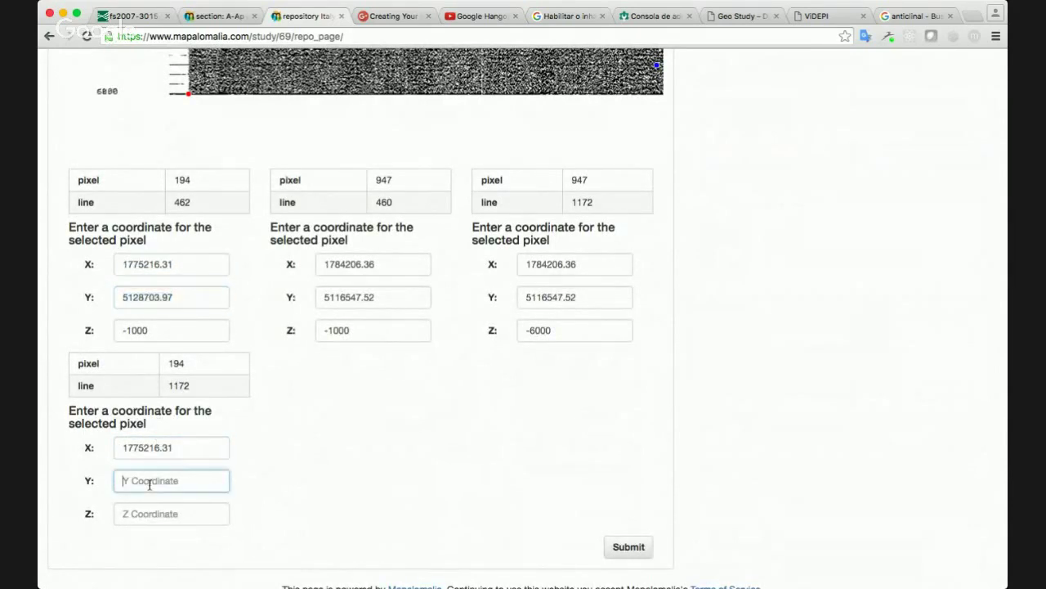
pyautogui.press('super+v')
pyautogui.click(145, 514)
pyautogui.write('-6000')
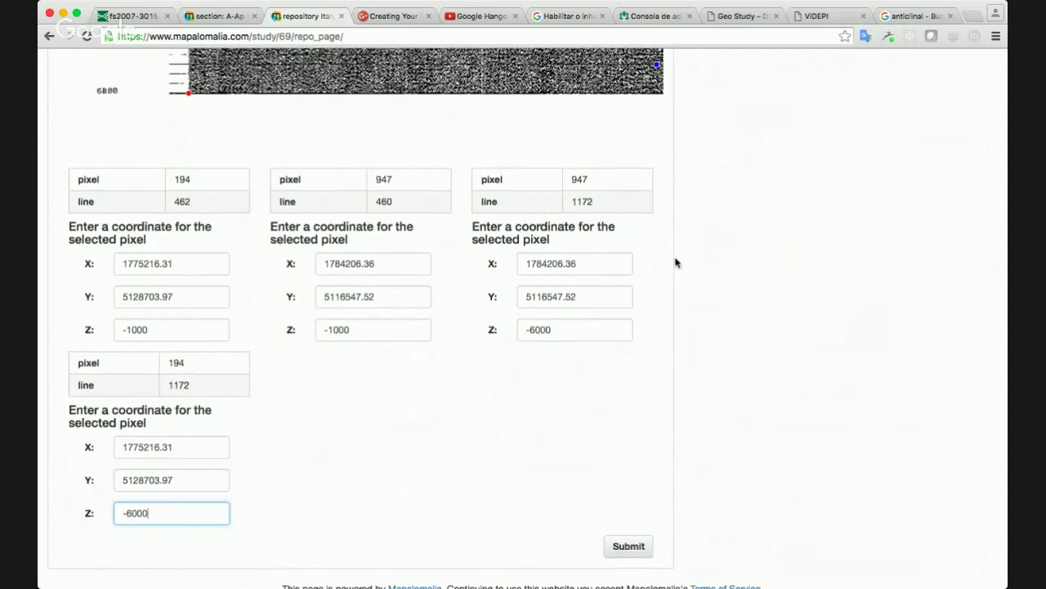
# Submit the four control points to georeference the seismic profile image
pyautogui.scroll(-1, 676, 262)
pyautogui.click(629, 523)
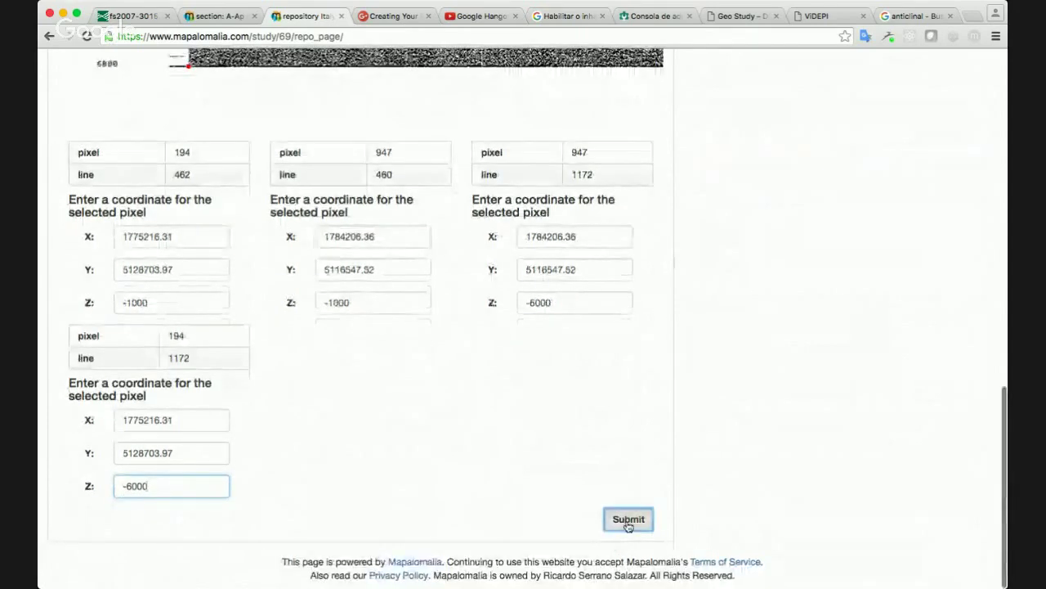
pyautogui.scroll(1, 675, 266)
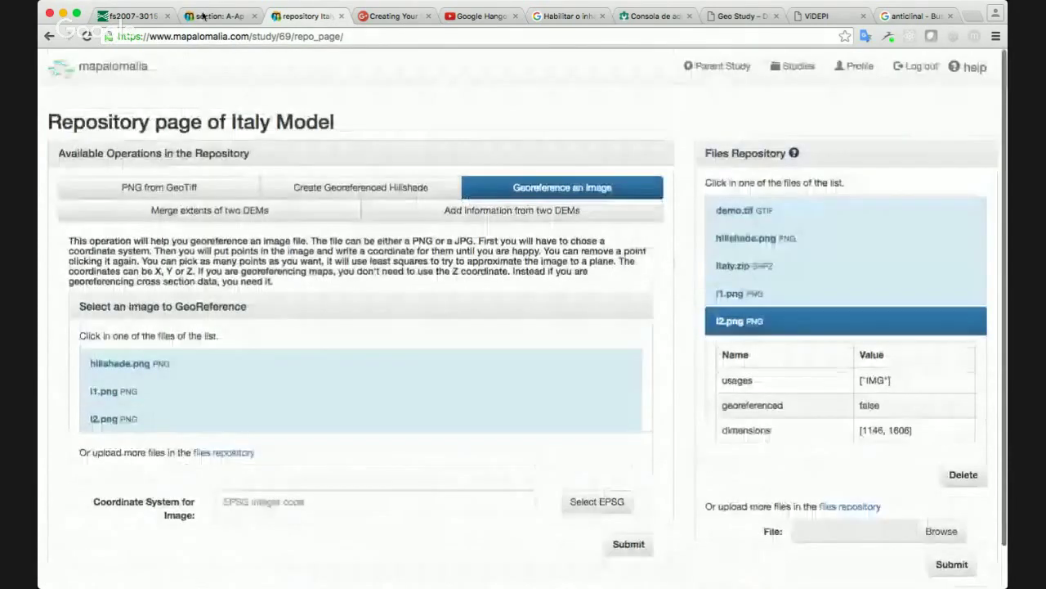
# Go back to the A-Ap cross section page and return from it to the parent study, Italy Model
pyautogui.click(206, 17)
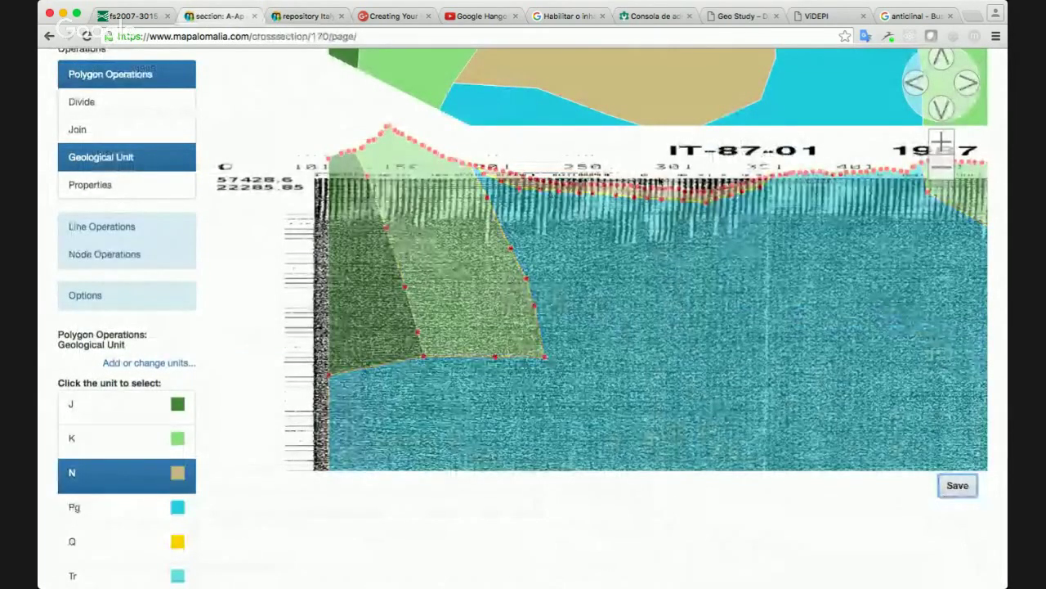
pyautogui.scroll(3, 997, 148)
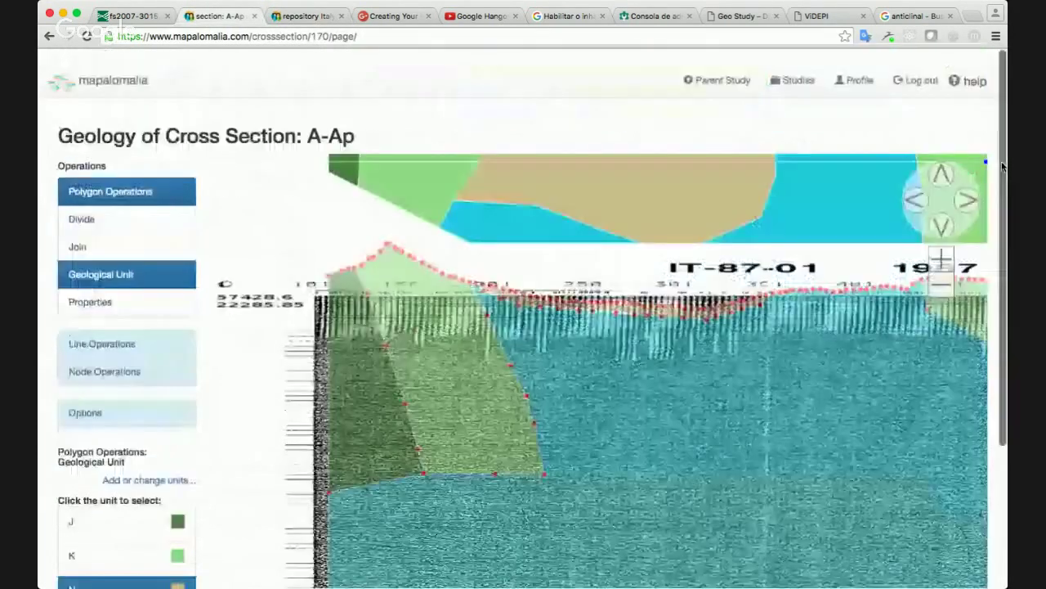
pyautogui.click(701, 67)
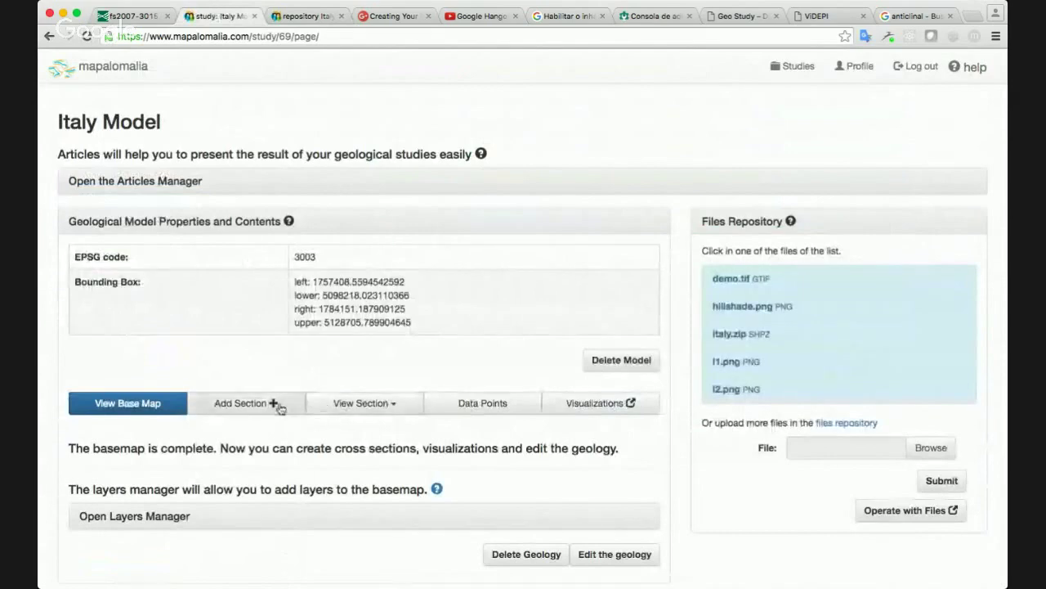
# Start adding a new empty or interpolated cross section to the Italy Model and name it C-Cp
pyautogui.click(276, 403)
pyautogui.scroll(-3, 534, 301)
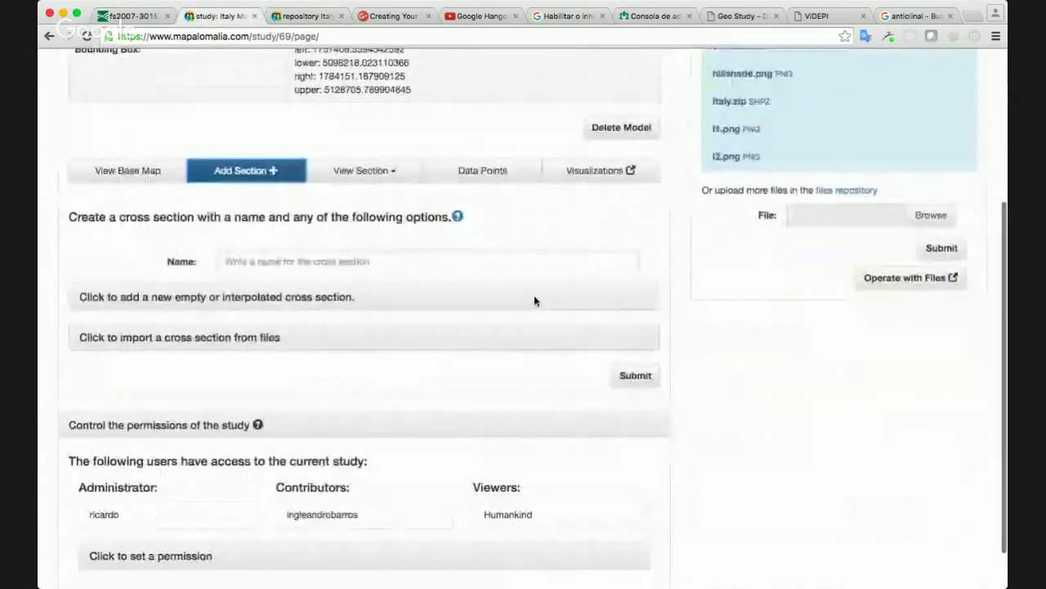
pyautogui.click(241, 300)
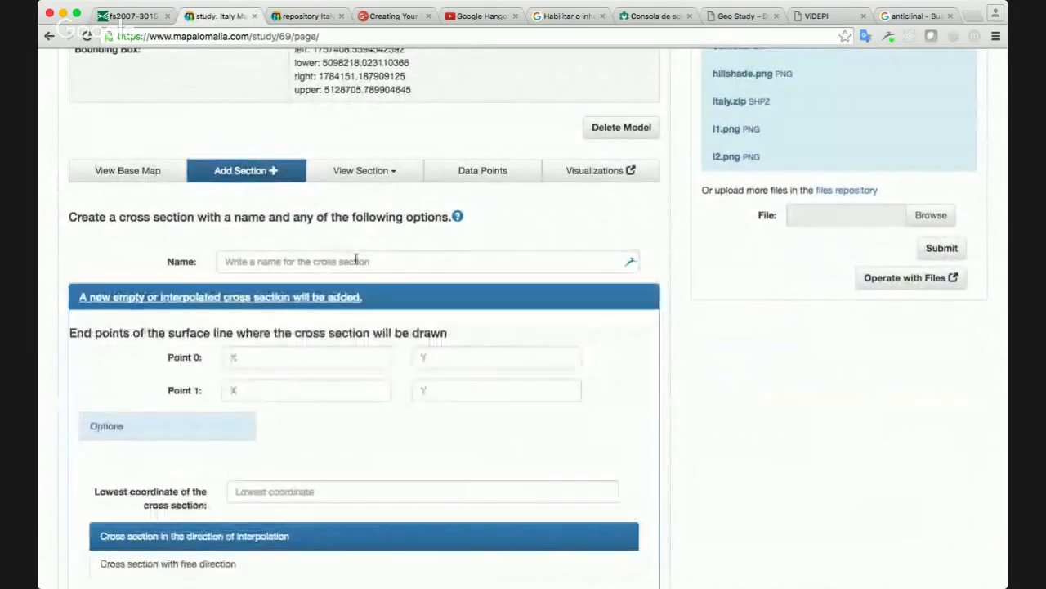
pyautogui.click(559, 272)
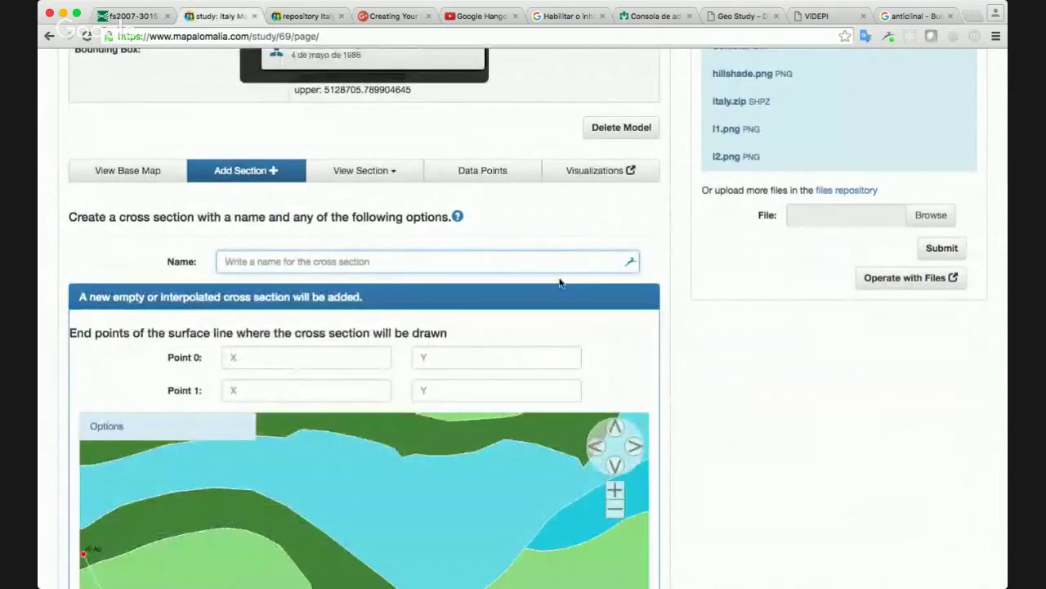
pyautogui.write('C-Cp')
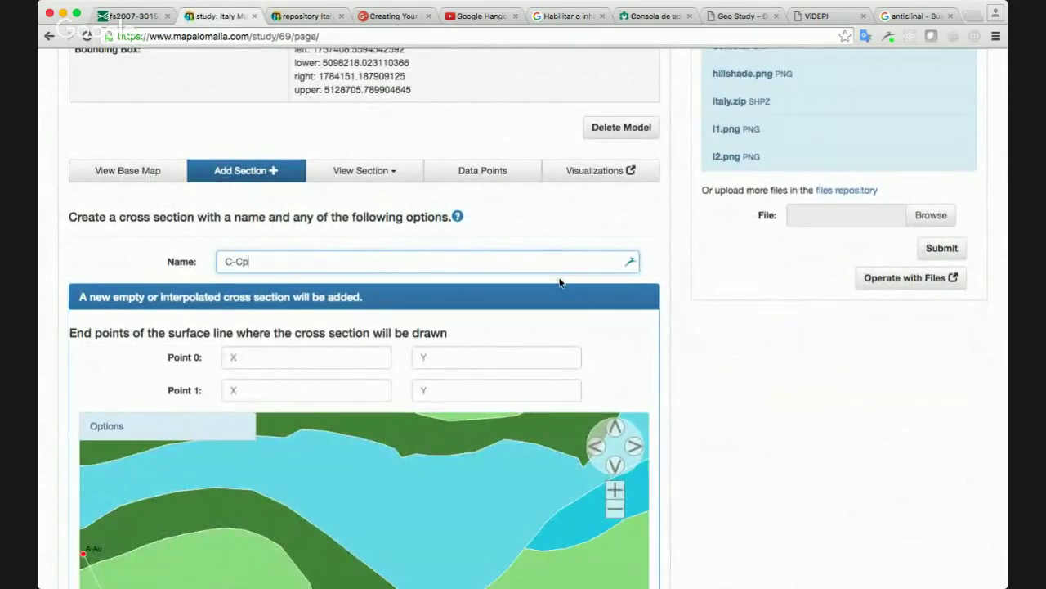
# Examine the geology map around the A-Ap section line and the lowest coordinate, direction and interpolation options for the new cross section
pyautogui.scroll(-4, 743, 315)
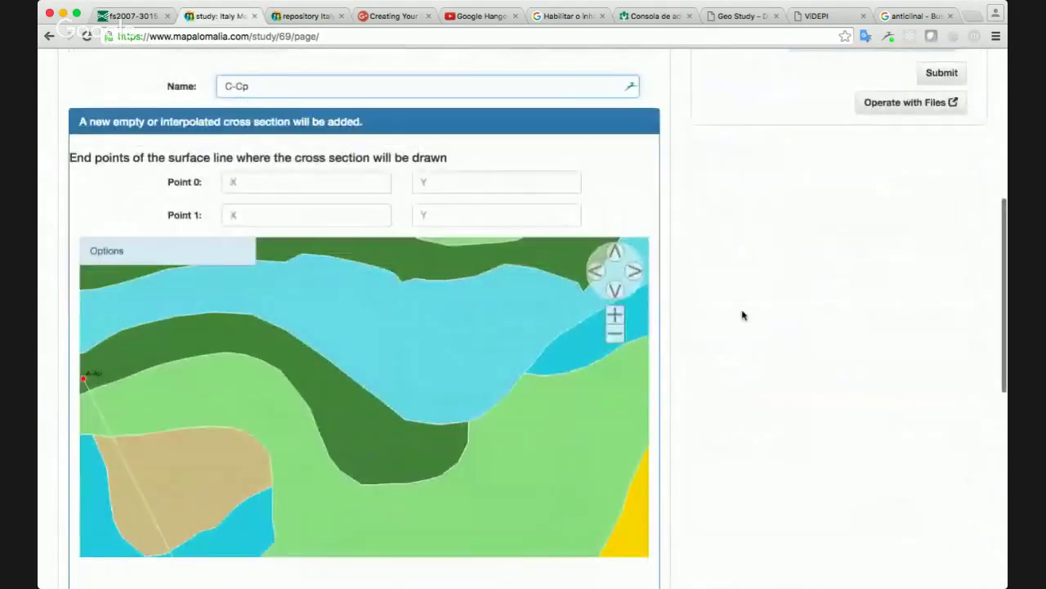
pyautogui.click(614, 334)
pyautogui.scroll(-7, 761, 277)
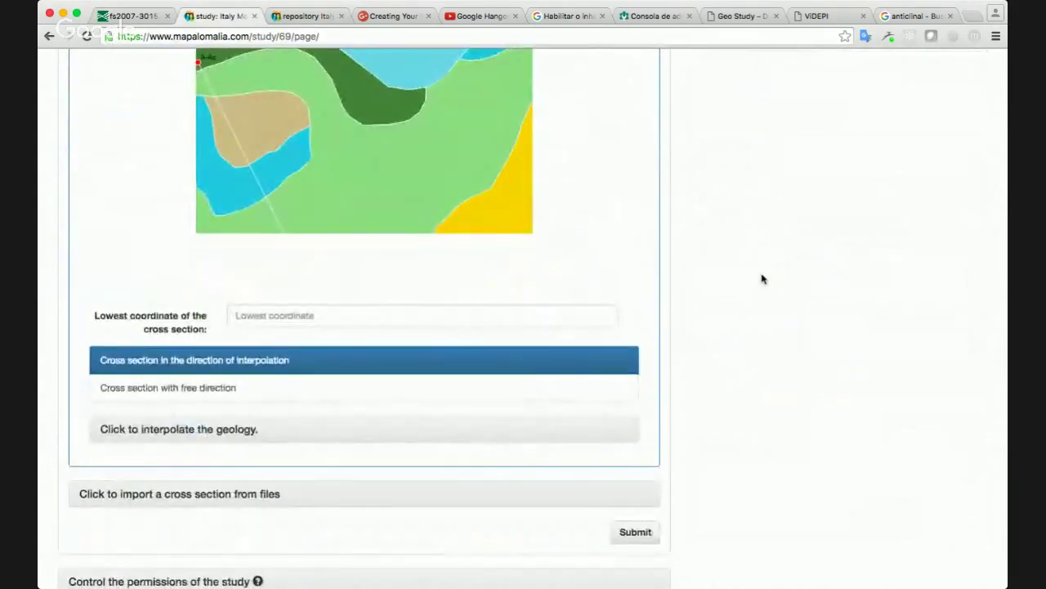
pyautogui.scroll(2, 761, 279)
pyautogui.scroll(2, 761, 278)
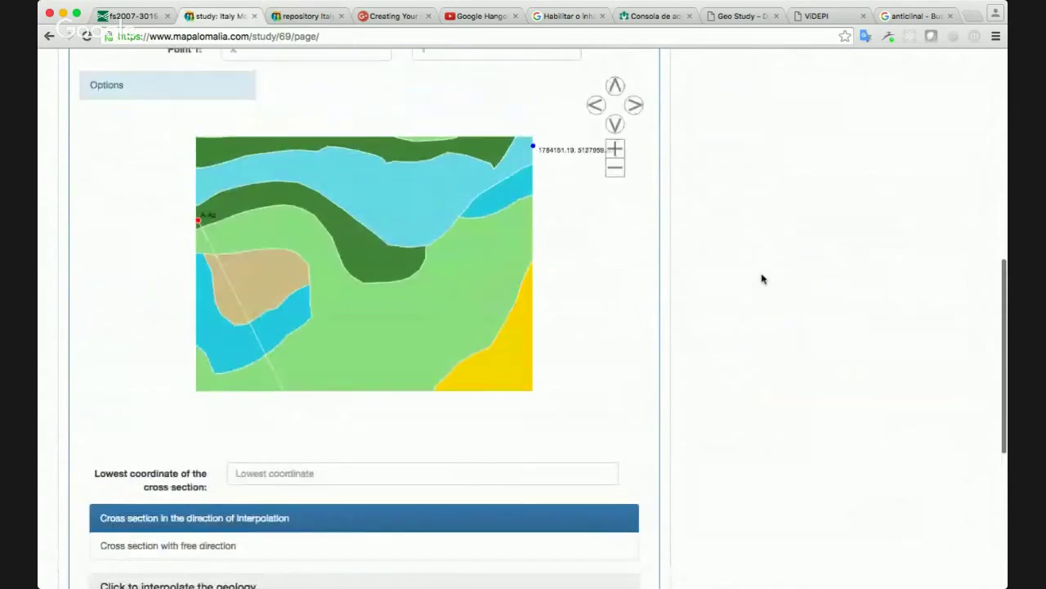
pyautogui.scroll(-1, 761, 279)
pyautogui.scroll(-1, 761, 278)
pyautogui.scroll(2, 761, 279)
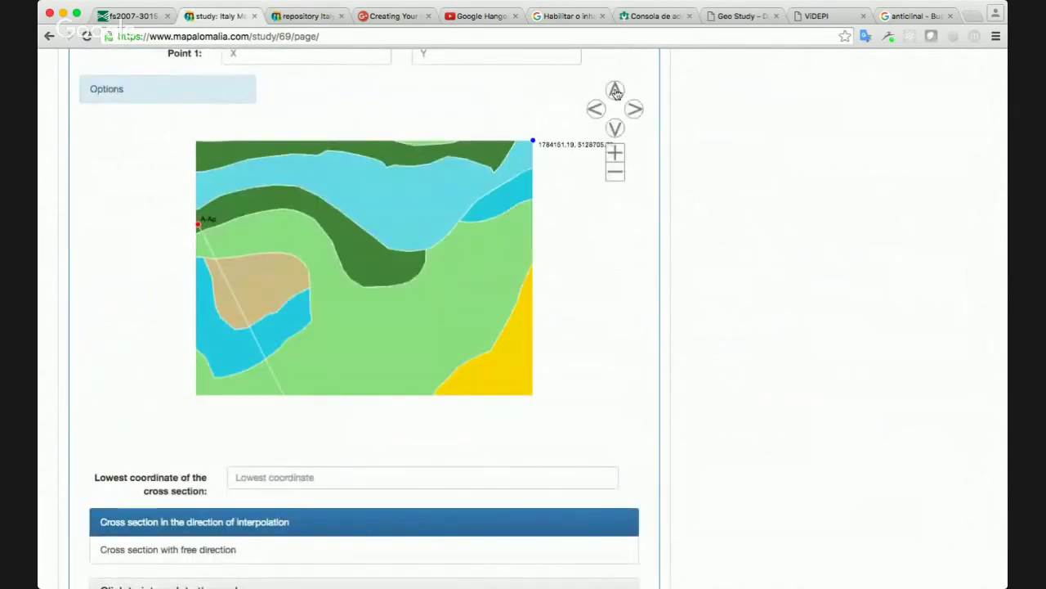
pyautogui.click(615, 129)
pyautogui.click(614, 131)
pyautogui.click(614, 132)
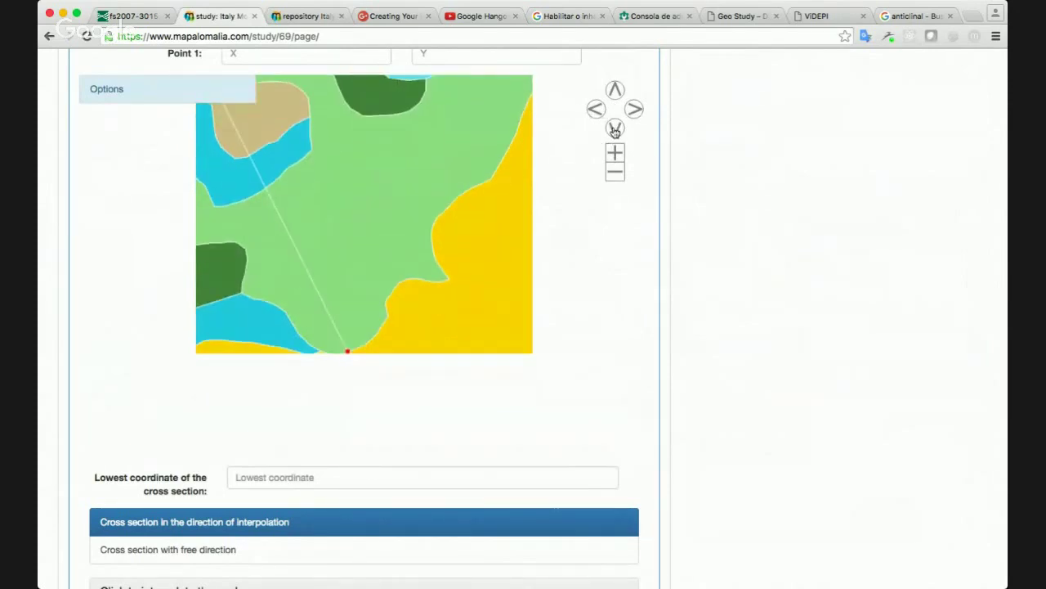
pyautogui.click(615, 92)
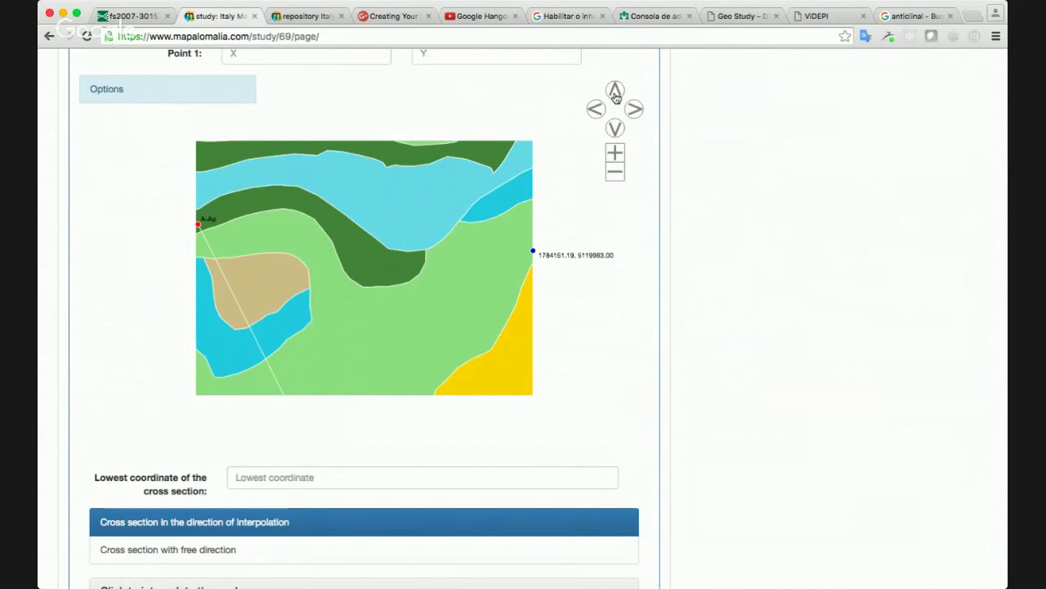
pyautogui.scroll(-3, 685, 189)
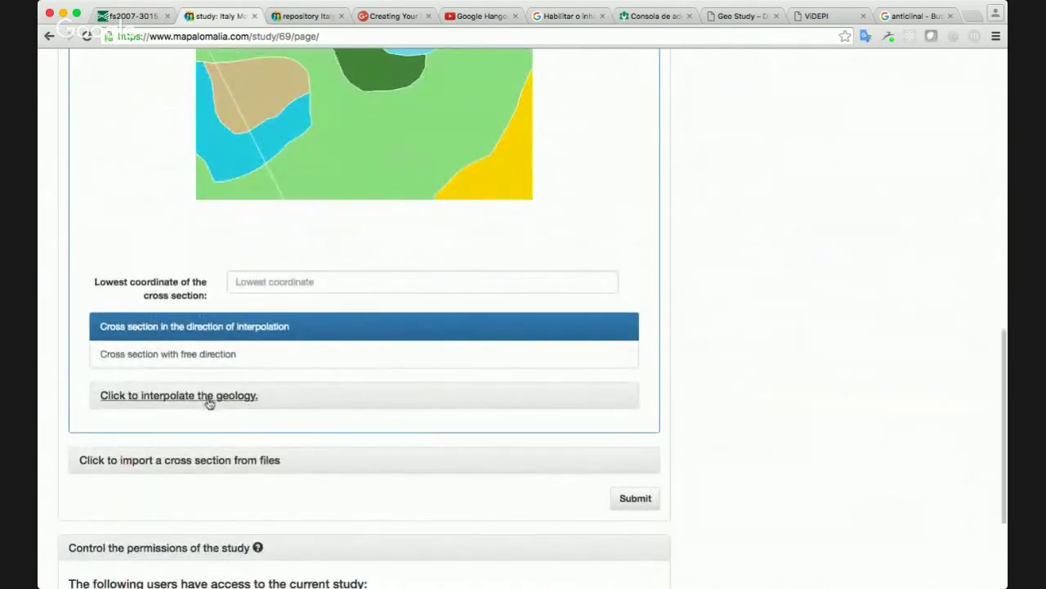
pyautogui.scroll(5, 723, 359)
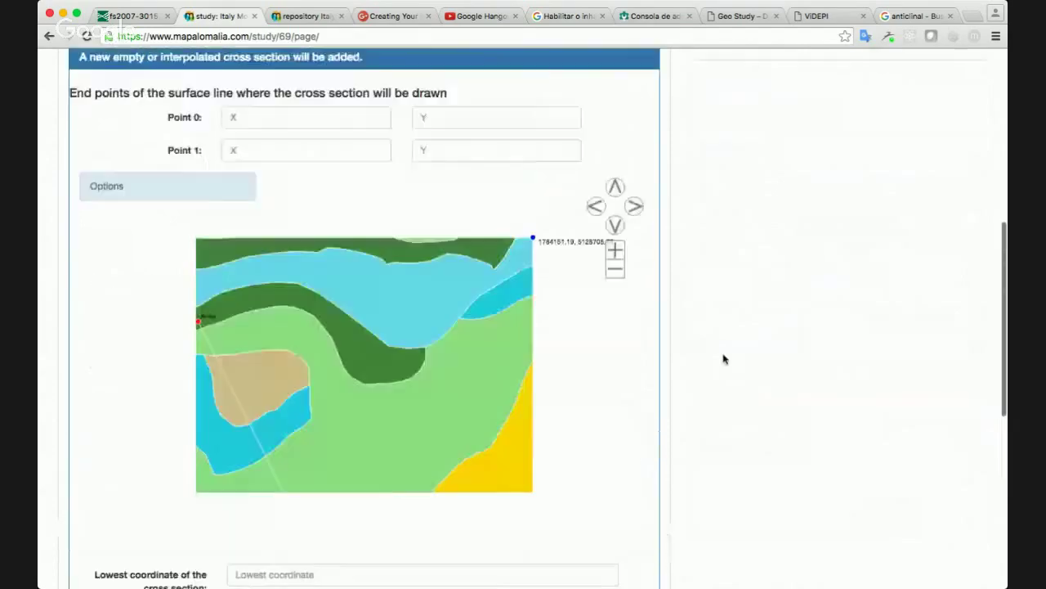
pyautogui.scroll(-6, 724, 359)
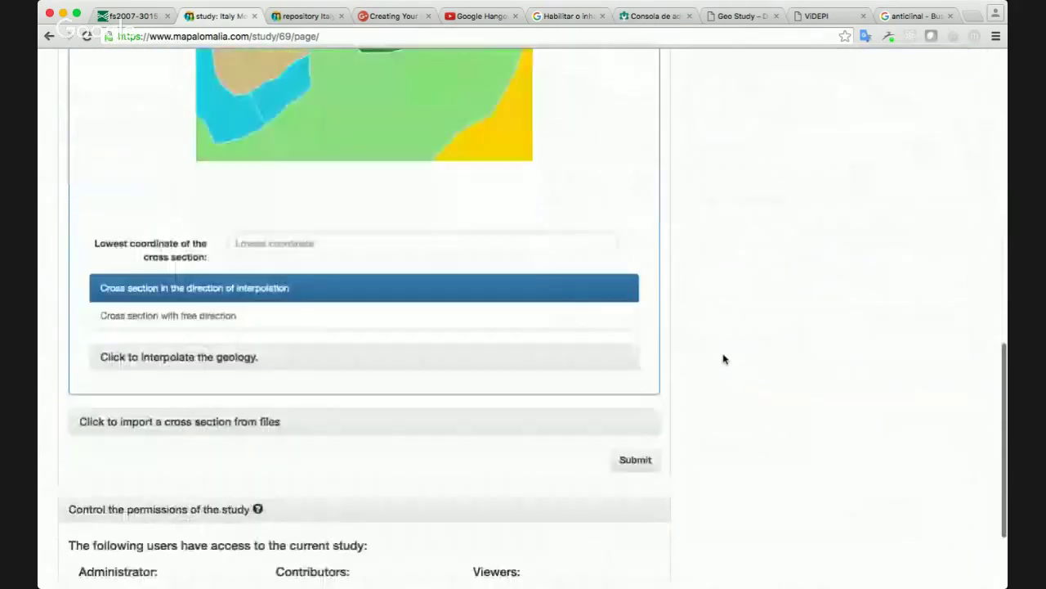
pyautogui.scroll(5, 723, 358)
pyautogui.scroll(-2, 724, 359)
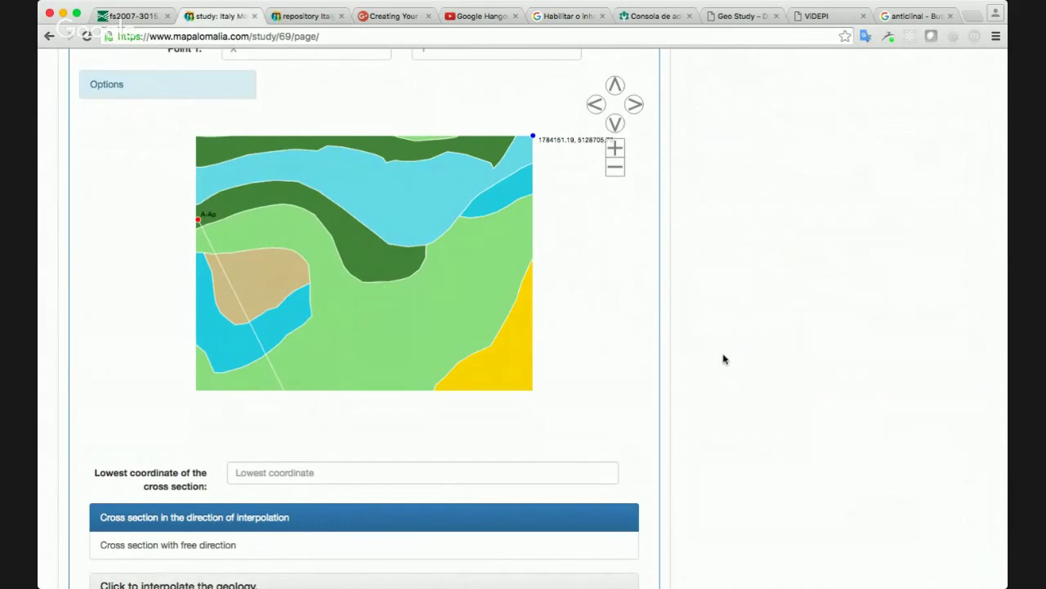
pyautogui.scroll(2, 723, 358)
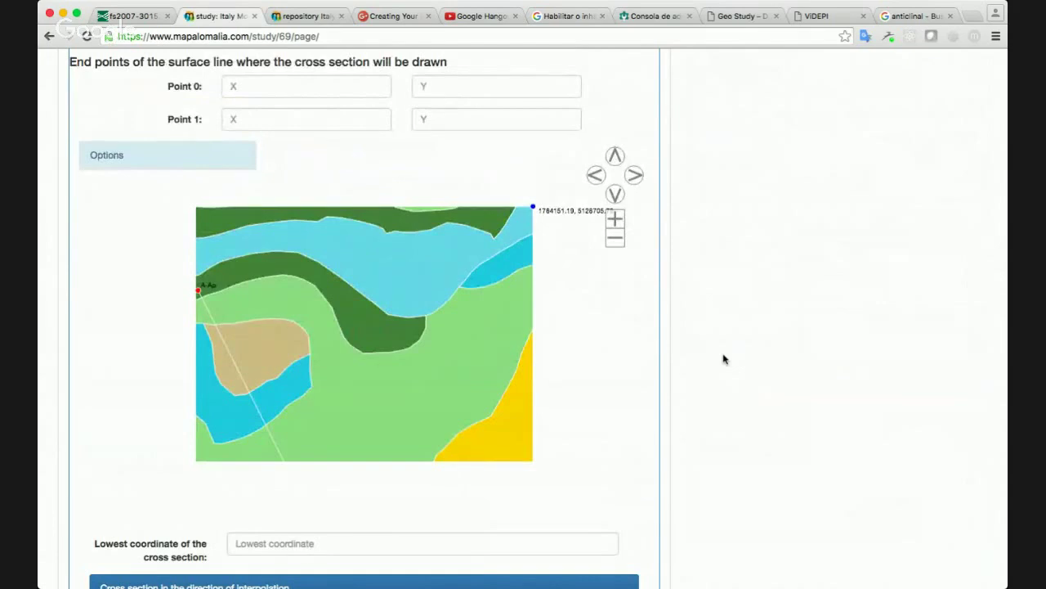
pyautogui.scroll(-7, 724, 359)
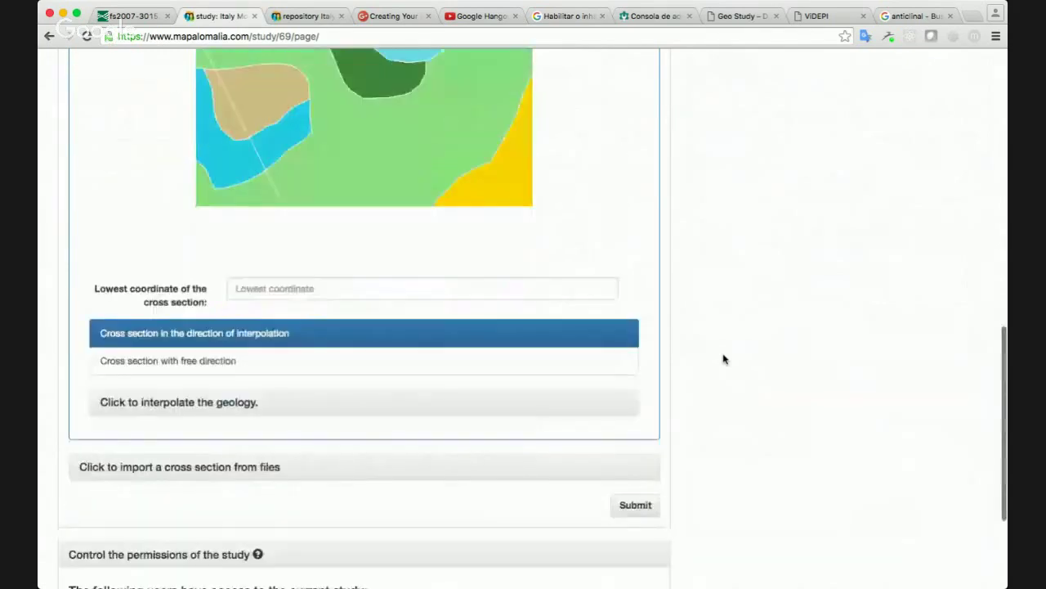
pyautogui.scroll(10, 724, 359)
pyautogui.scroll(-3, 724, 358)
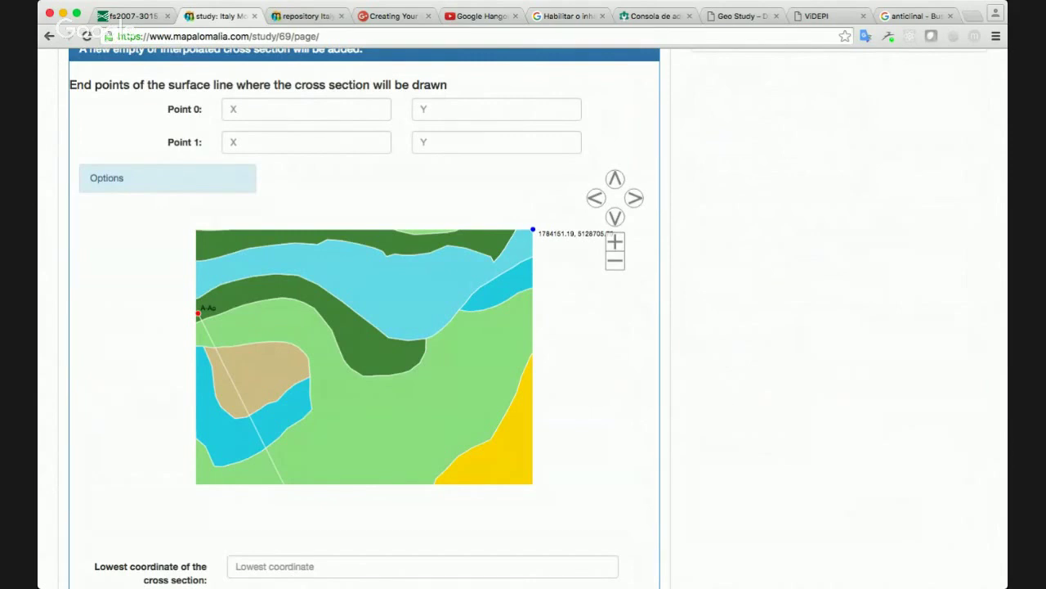
# Set Point 0 of the cross section's surface line to X 1775216.31 and Y 5128703.97
pyautogui.press('super+Tab')
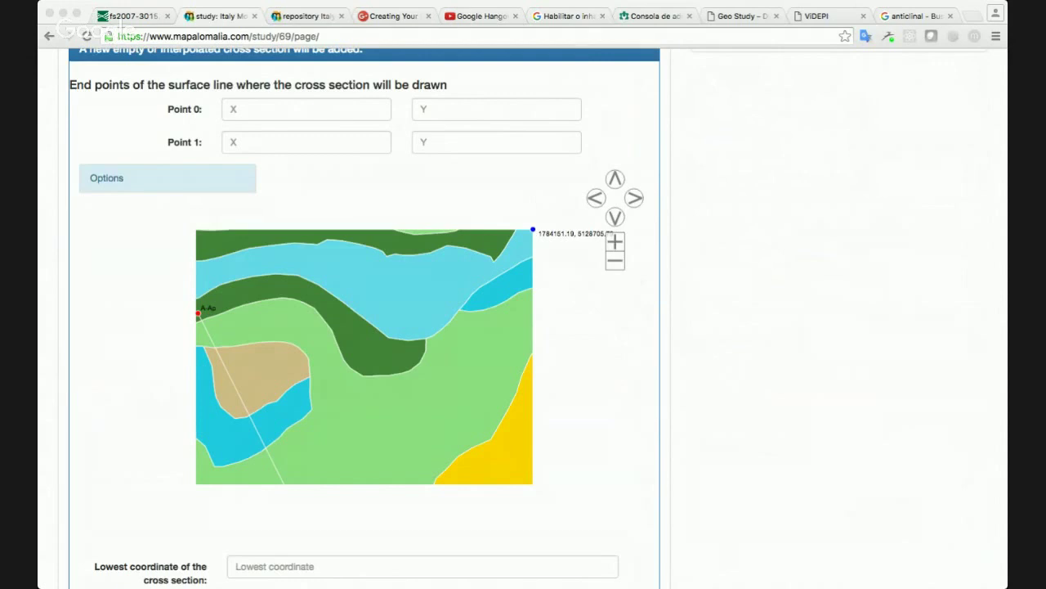
pyautogui.click(465, 553)
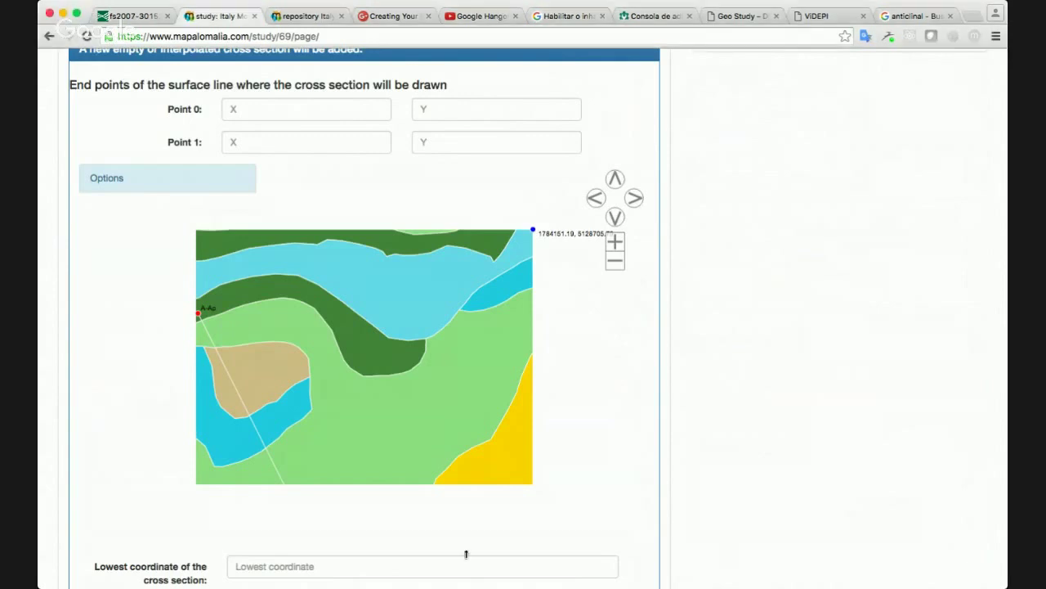
pyautogui.click(311, 109)
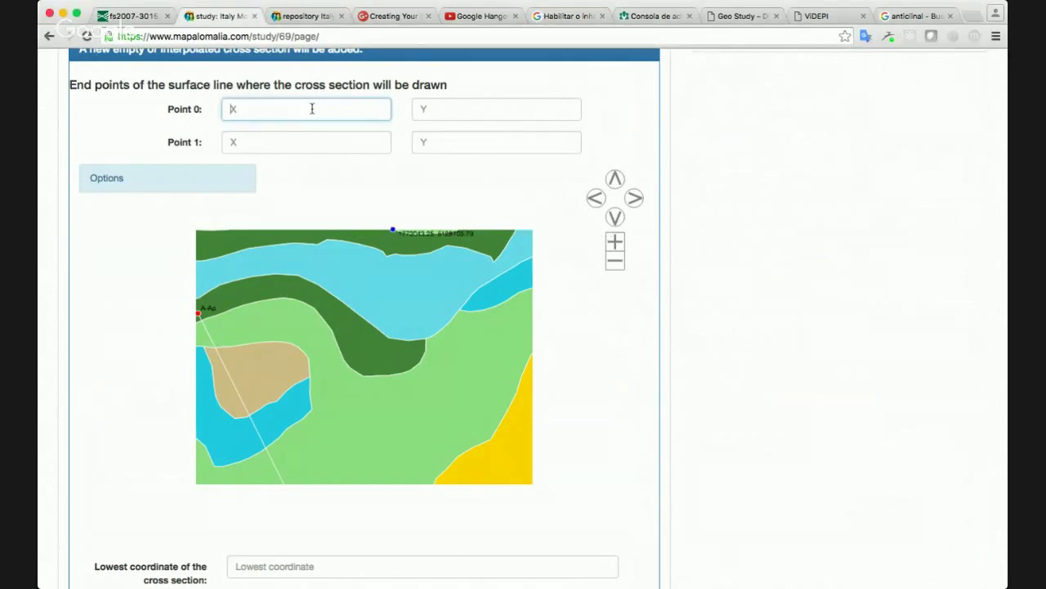
pyautogui.write('1775216.31')
pyautogui.click(434, 112)
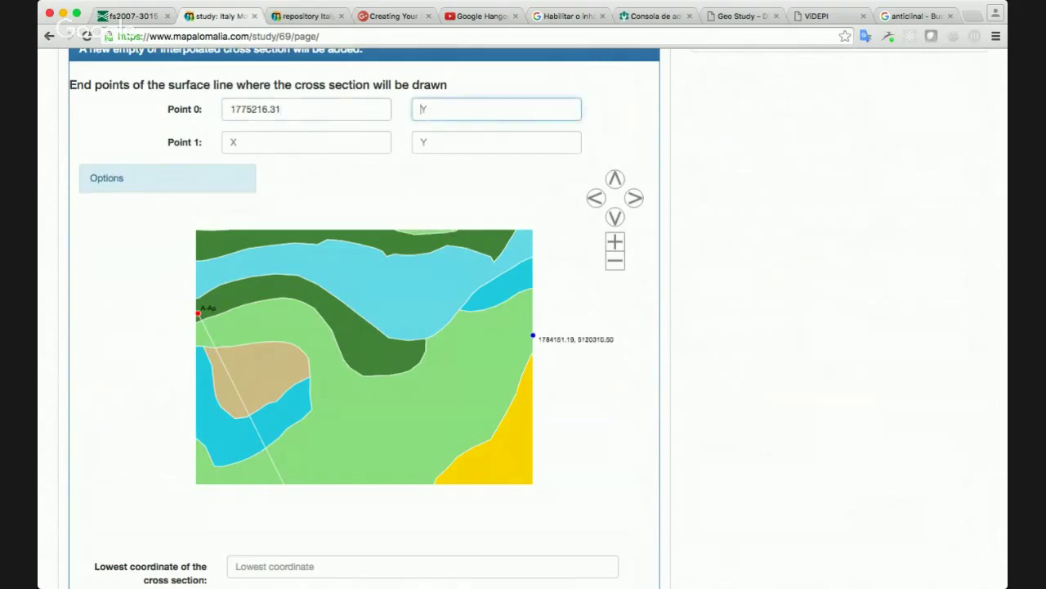
pyautogui.click(736, 559)
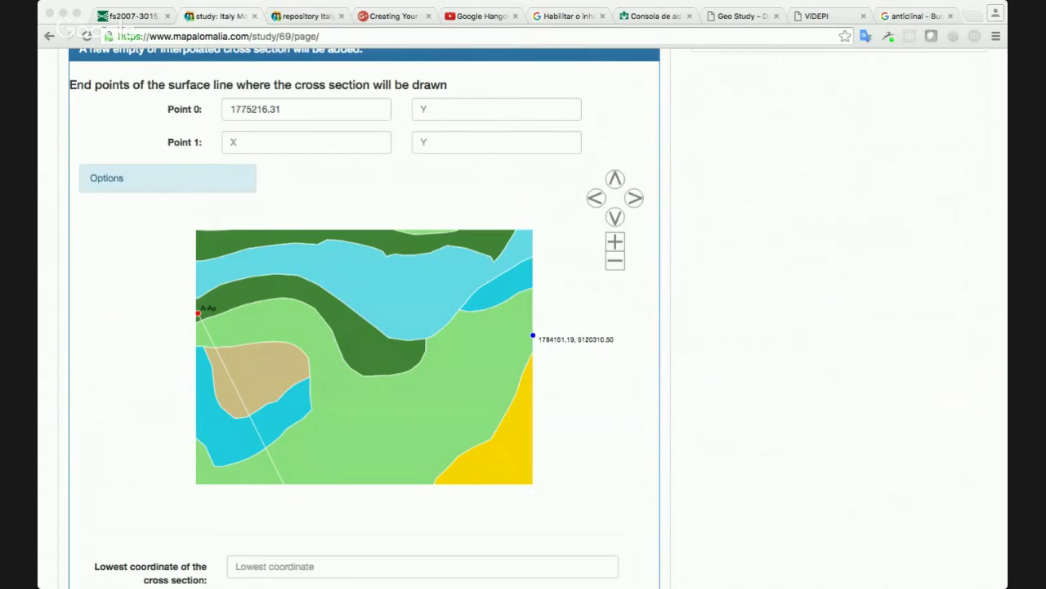
pyautogui.click(515, 108)
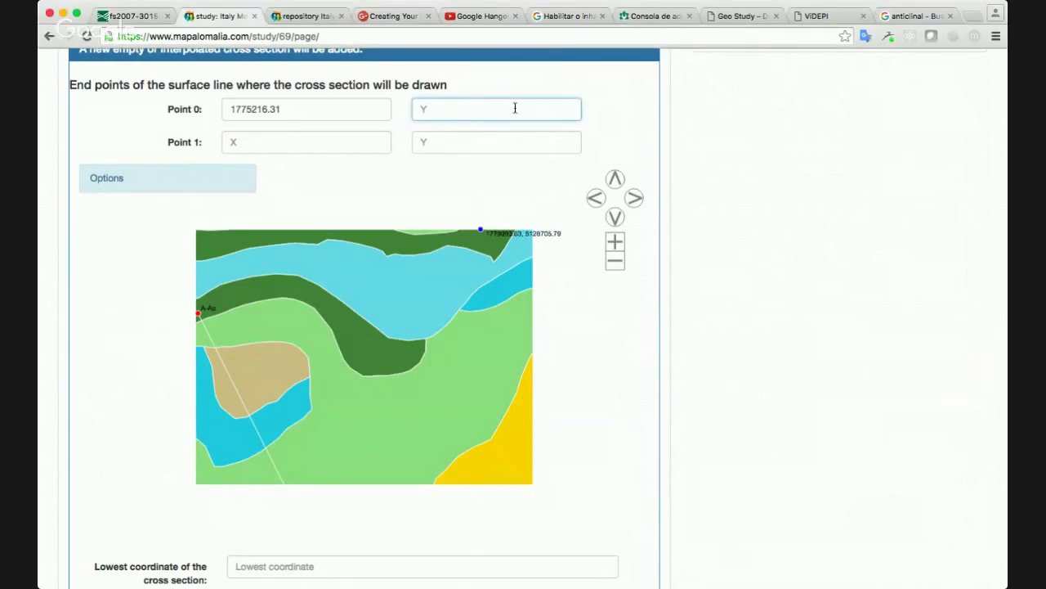
pyautogui.write('5128703.97')
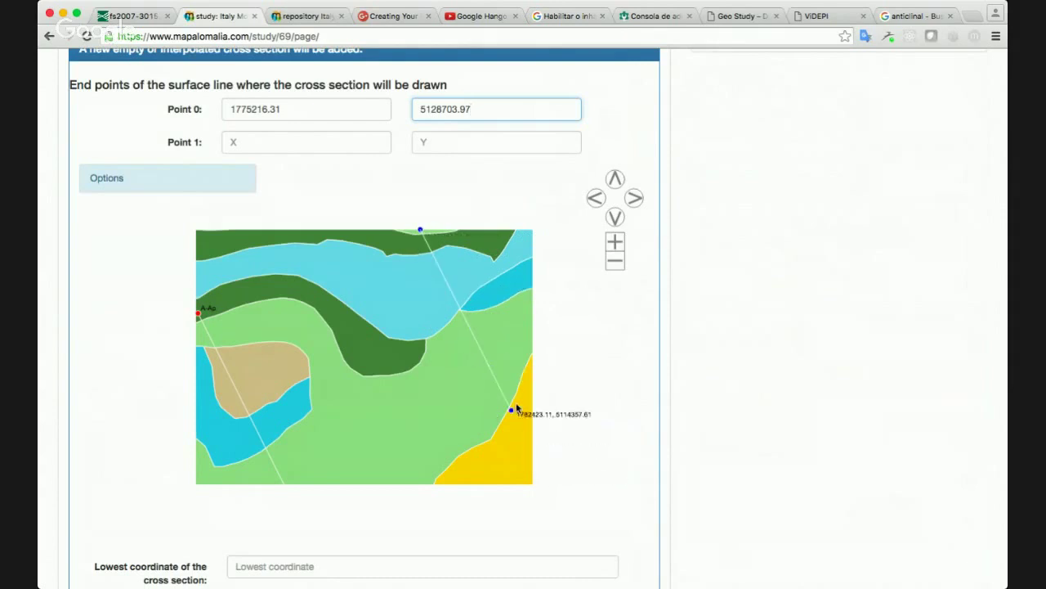
# Place Point 1 of the surface line in the yellow unit at the map's eastern edge, at about 1783898.82, 5111419.98
pyautogui.click(617, 219)
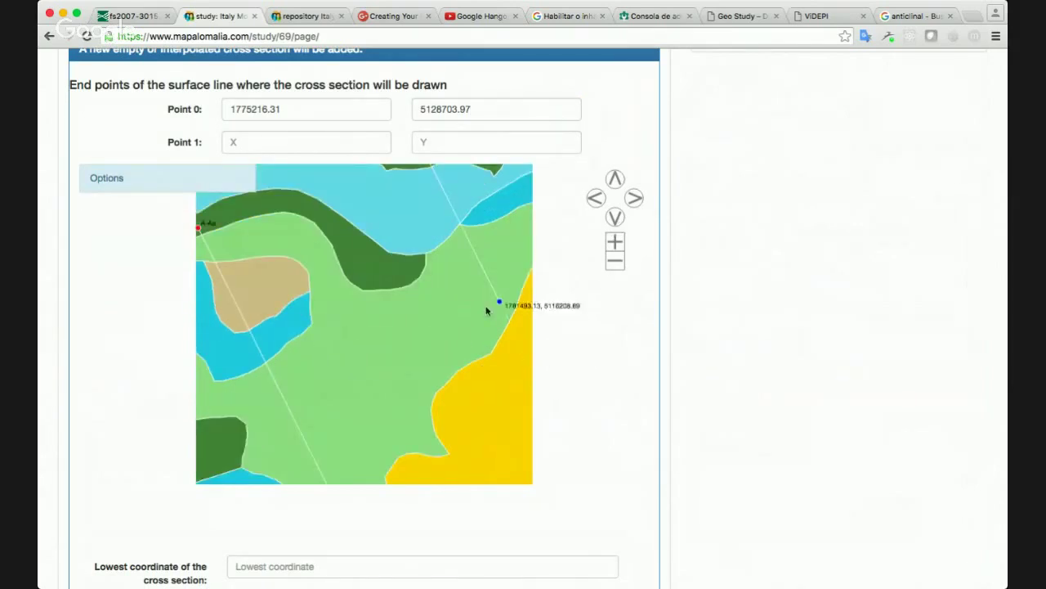
pyautogui.click(530, 364)
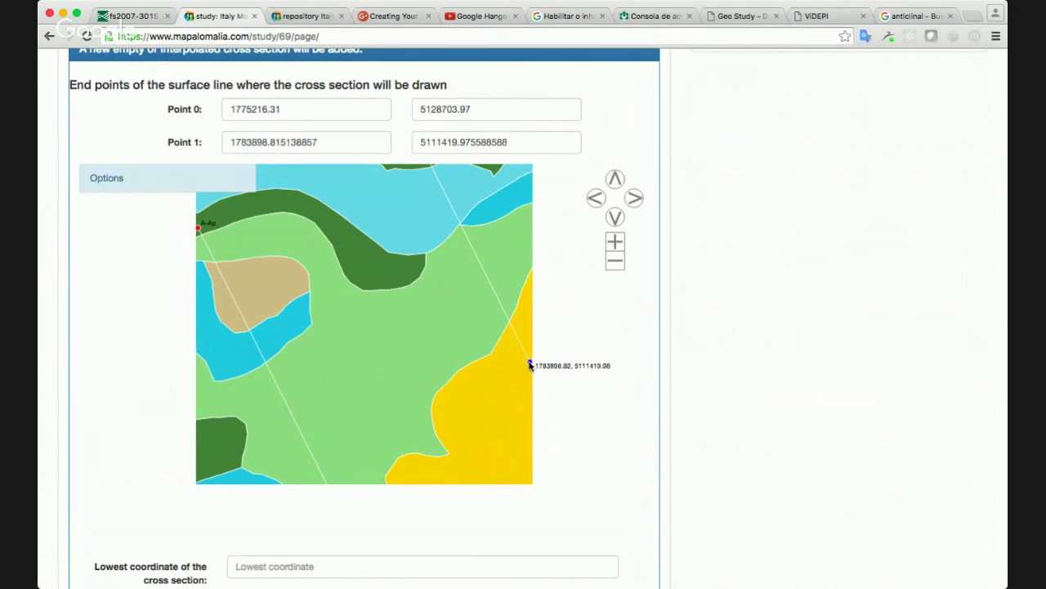
pyautogui.click(614, 179)
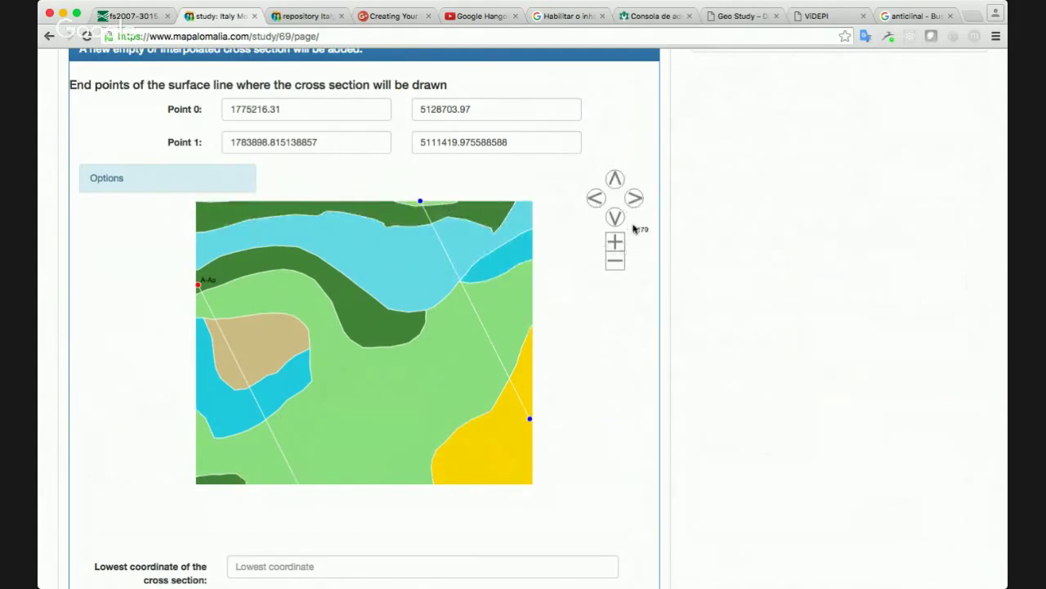
# Set the lowest coordinate of the cross section to -6000
pyautogui.scroll(-5, 773, 214)
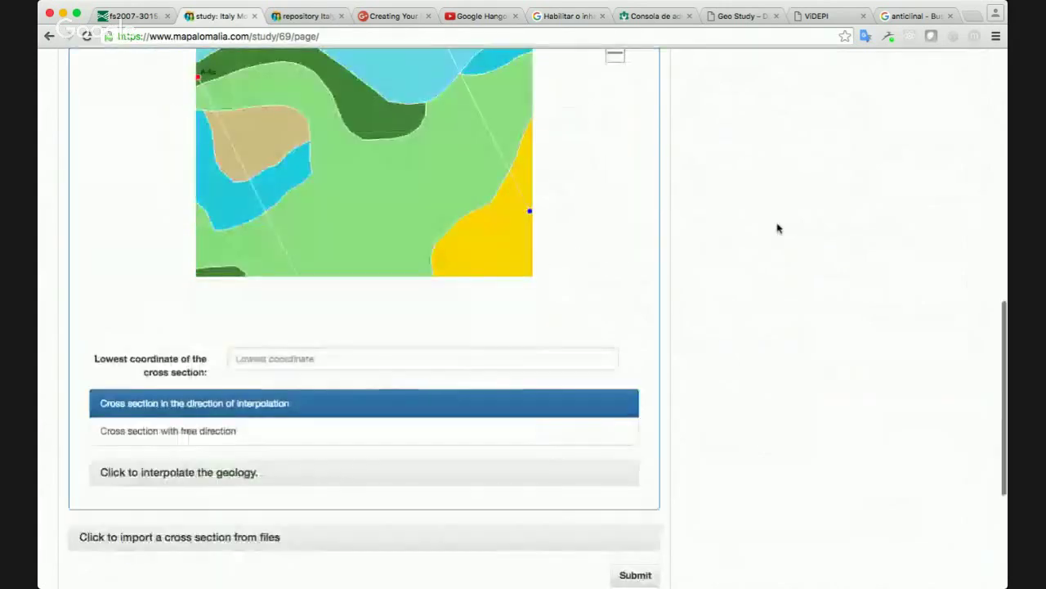
pyautogui.click(398, 363)
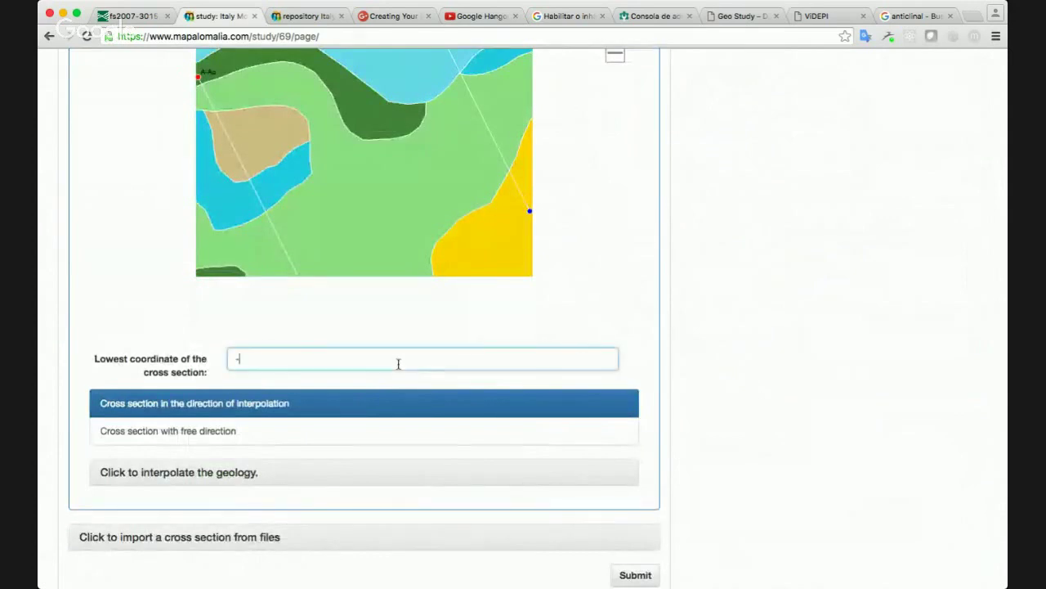
pyautogui.write('-6000')
# Review the new section's name, end points and surface line on the map alongside the existing A-Ap line
pyautogui.scroll(2, 706, 435)
pyautogui.scroll(5, 707, 435)
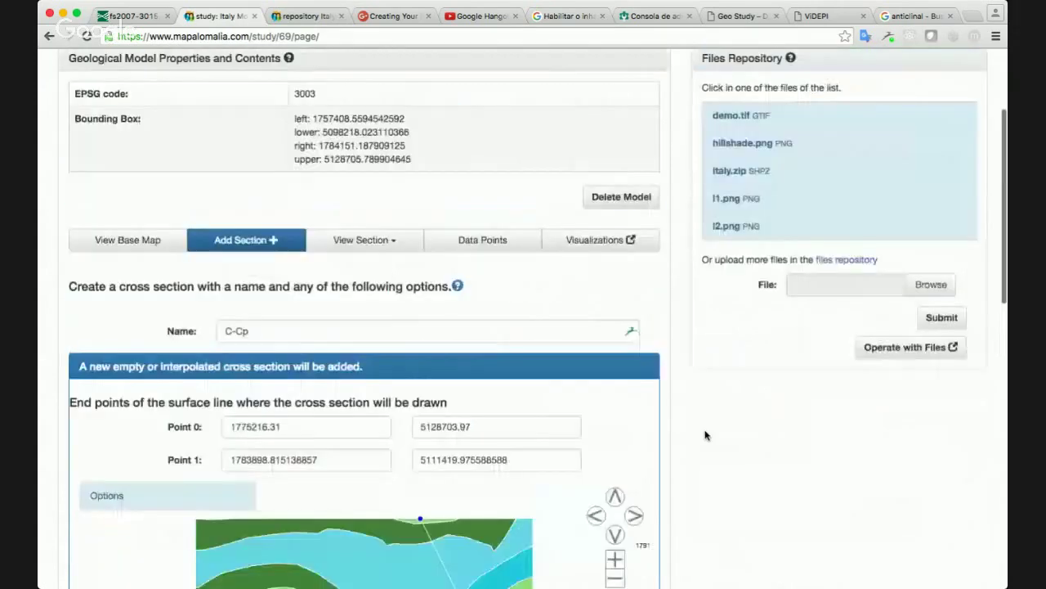
pyautogui.scroll(-7, 706, 435)
pyautogui.scroll(2, 707, 435)
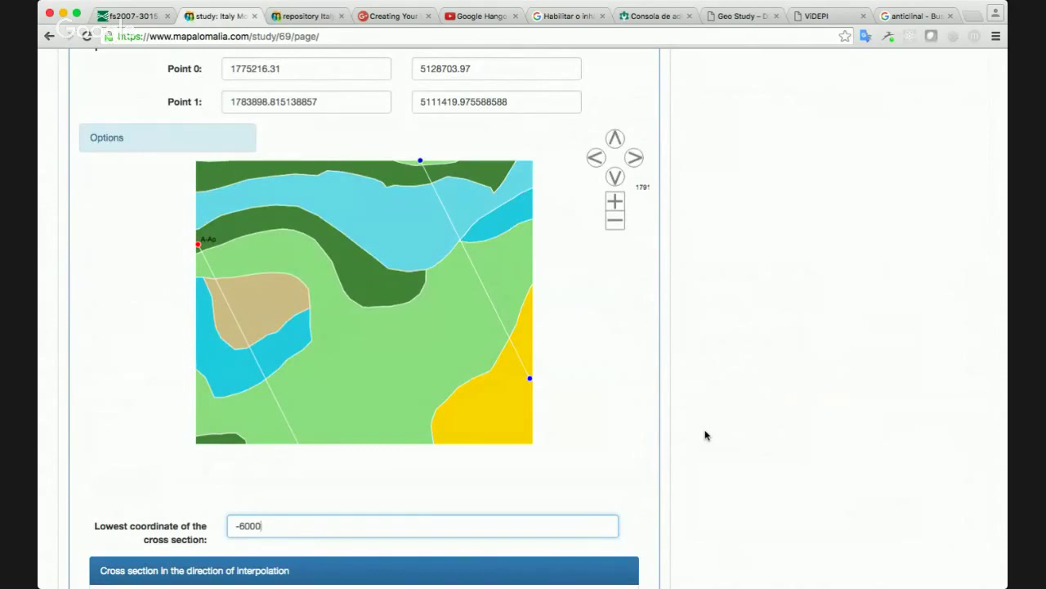
pyautogui.click(617, 176)
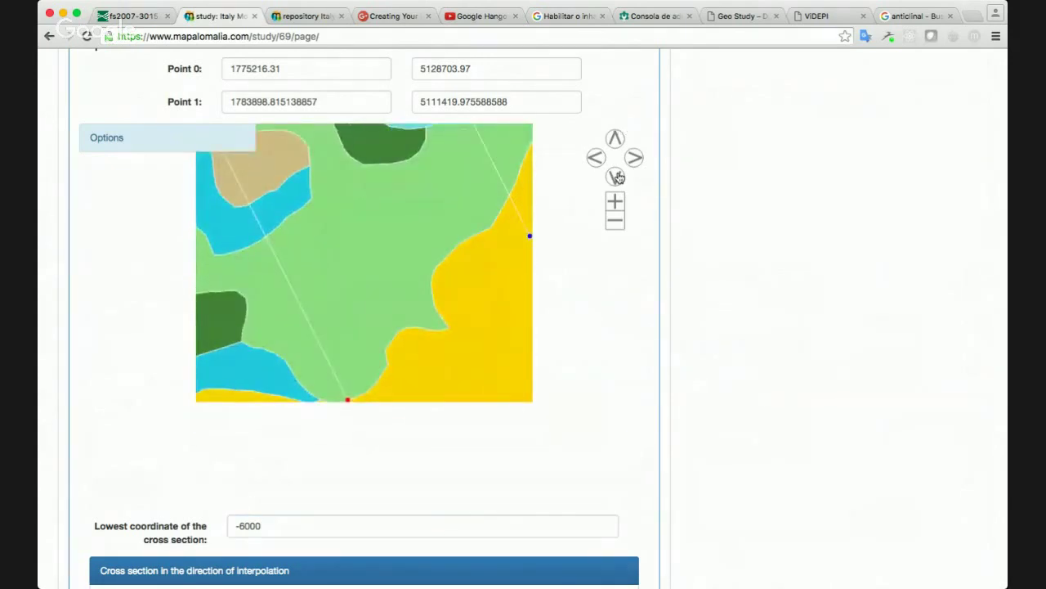
pyautogui.scroll(-3, 708, 215)
pyautogui.scroll(4, 708, 216)
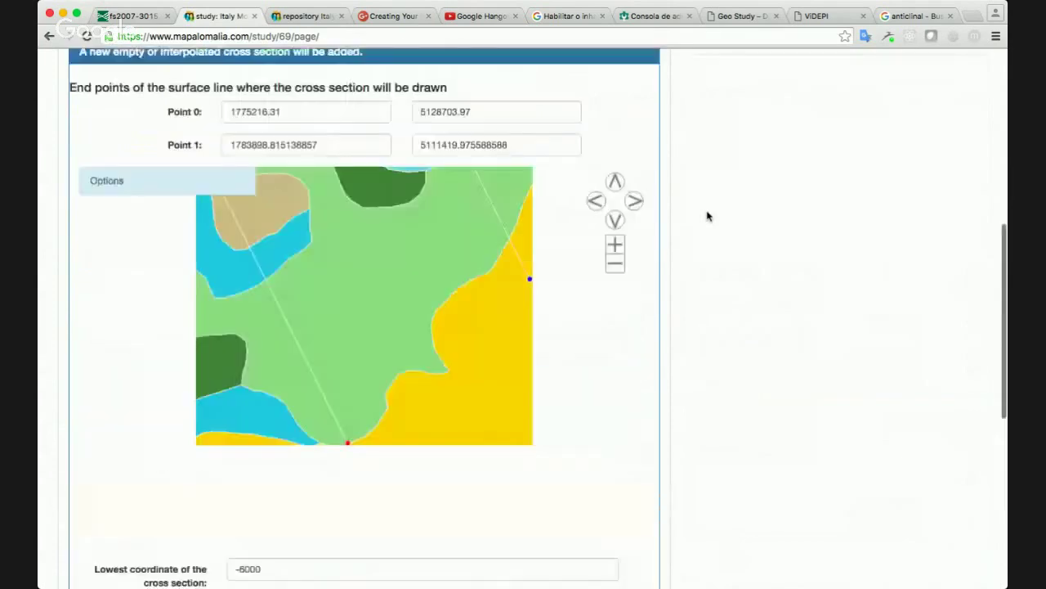
pyautogui.scroll(2, 708, 215)
pyautogui.scroll(-1, 708, 215)
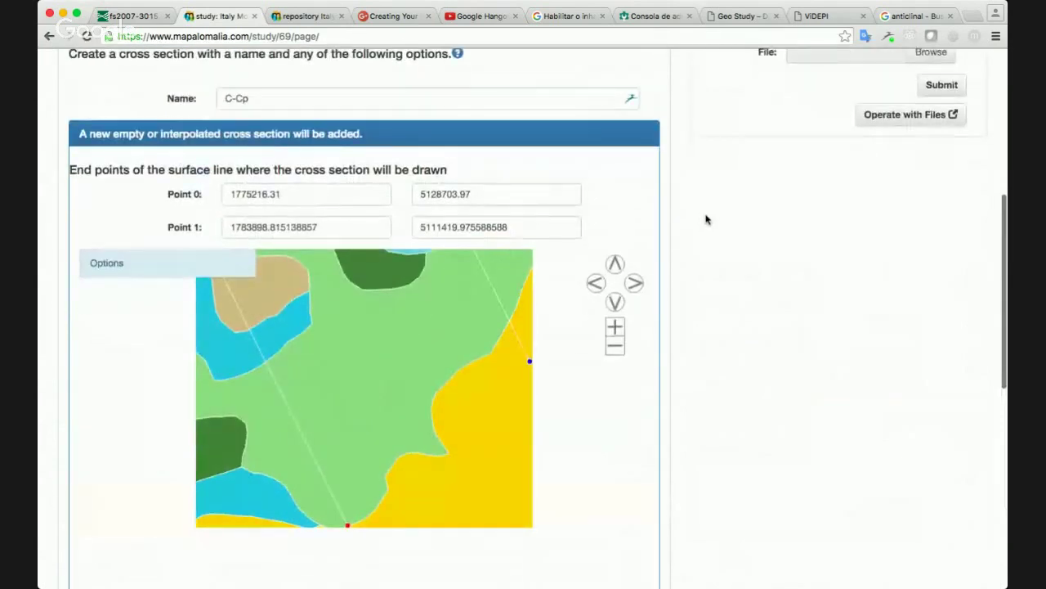
pyautogui.click(615, 265)
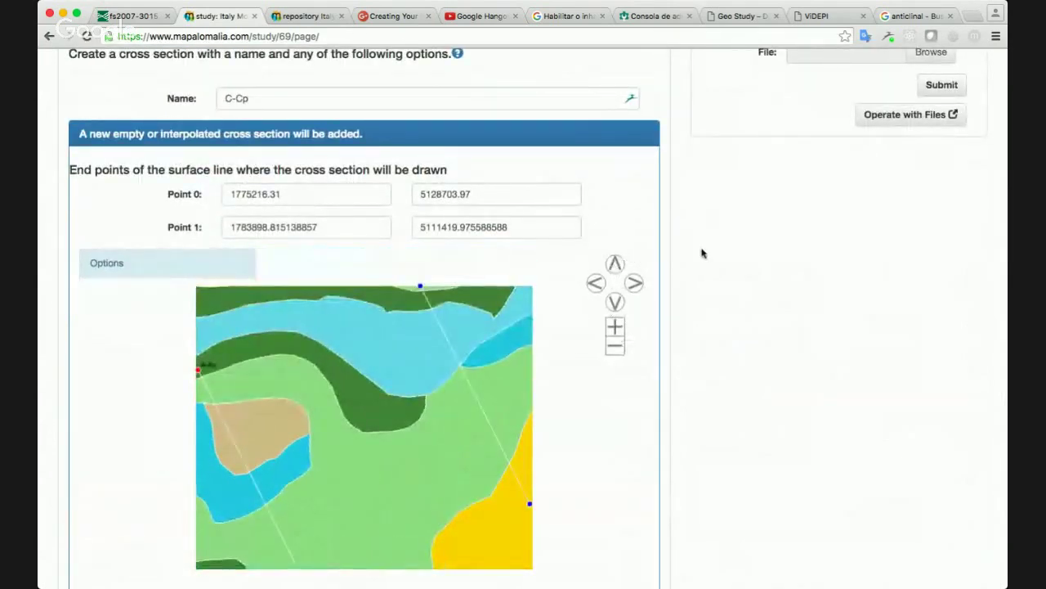
# Submit the new cross section C-Cp in the direction of interpolation
pyautogui.scroll(1, 701, 254)
pyautogui.scroll(-6, 702, 254)
pyautogui.scroll(1, 702, 254)
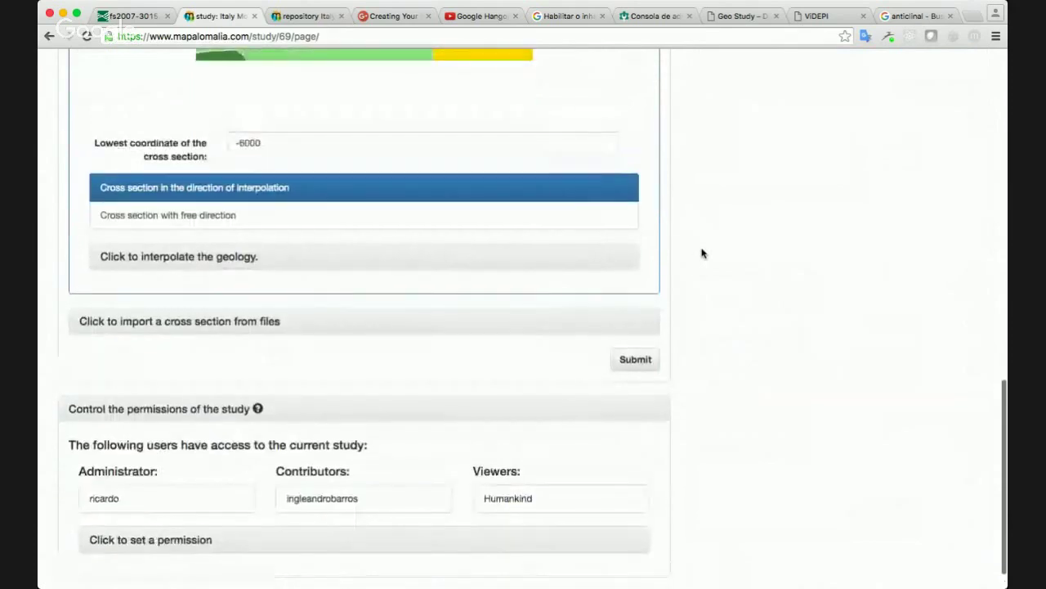
pyautogui.click(636, 361)
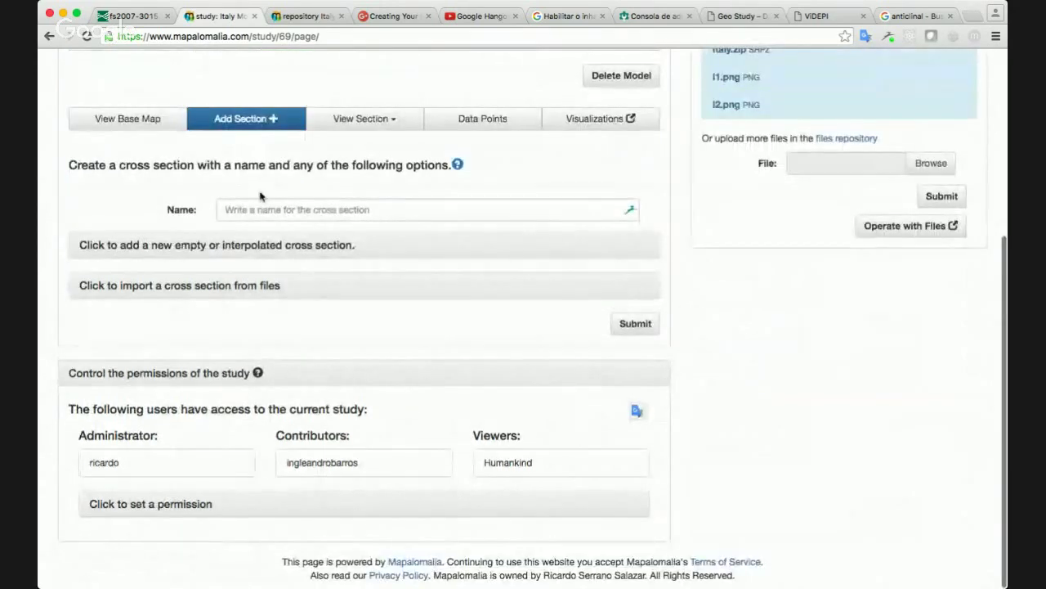
# View cross section C-Cp in the study and open its geology for editing
pyautogui.click(359, 133)
pyautogui.click(363, 161)
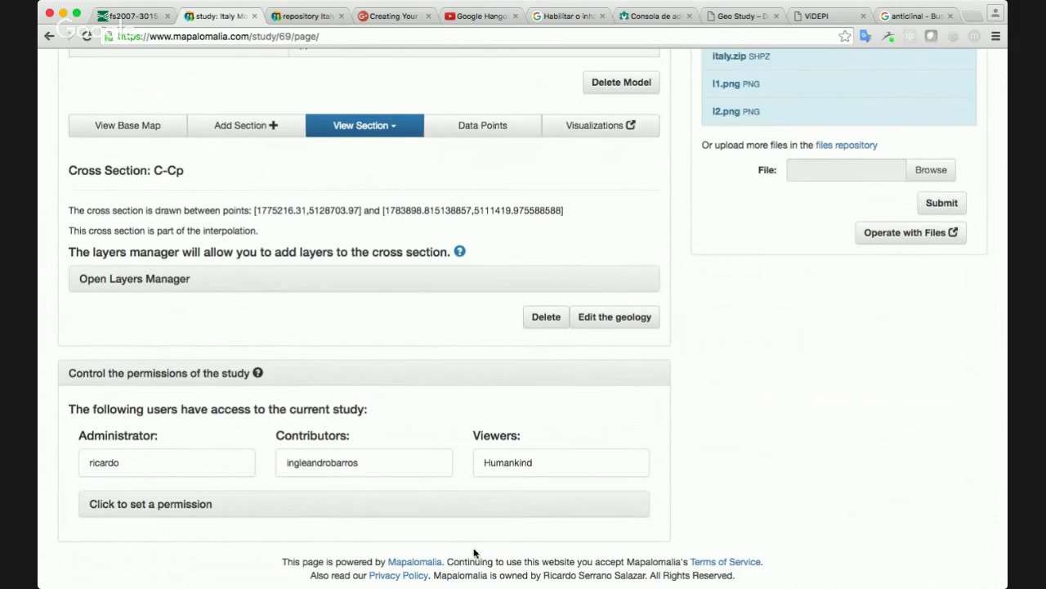
pyautogui.press('super+Tab')
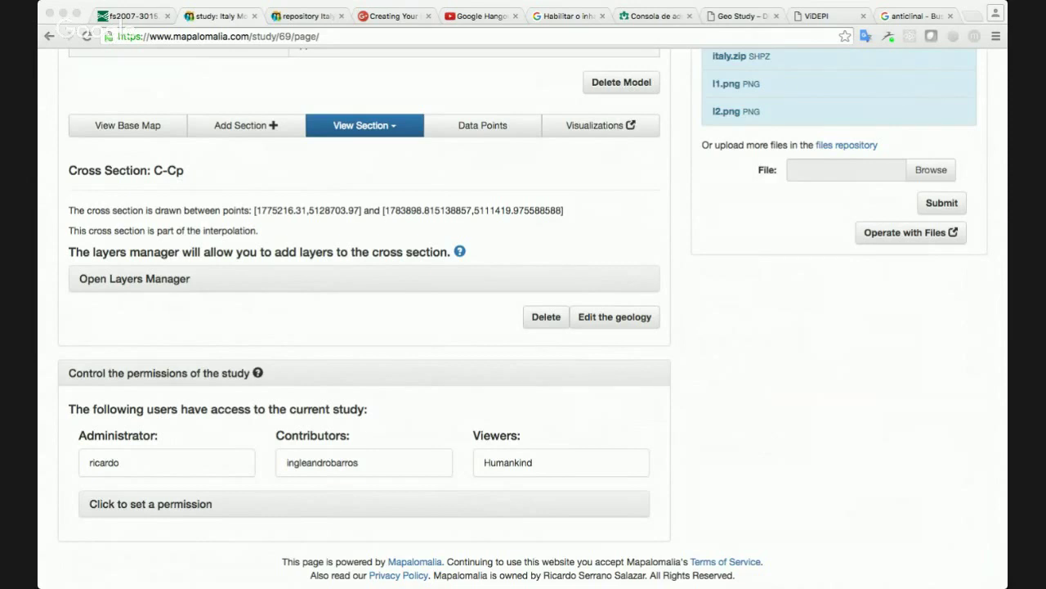
pyautogui.click(45, 147)
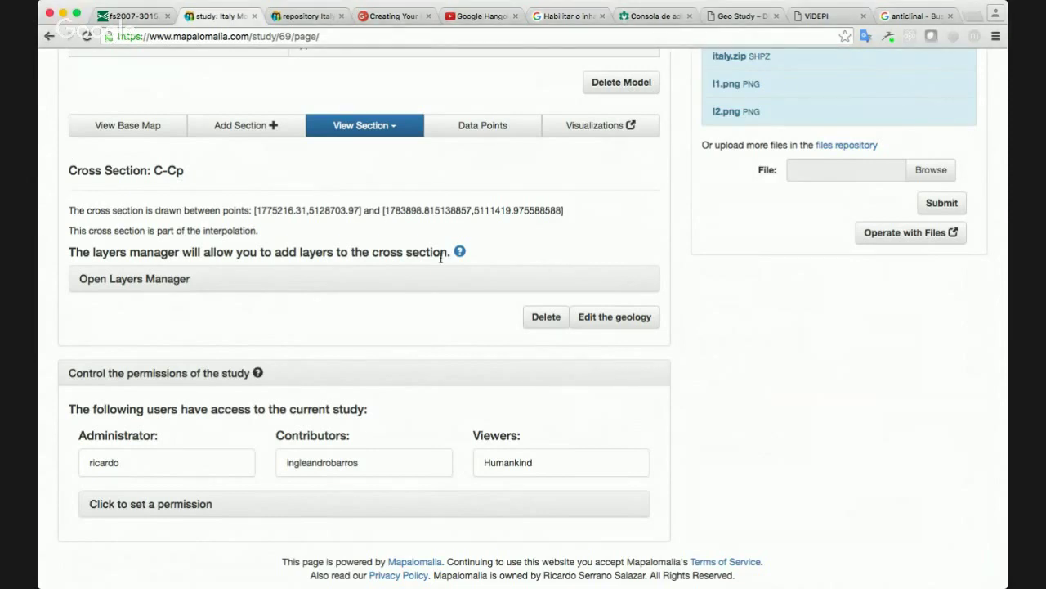
pyautogui.click(597, 319)
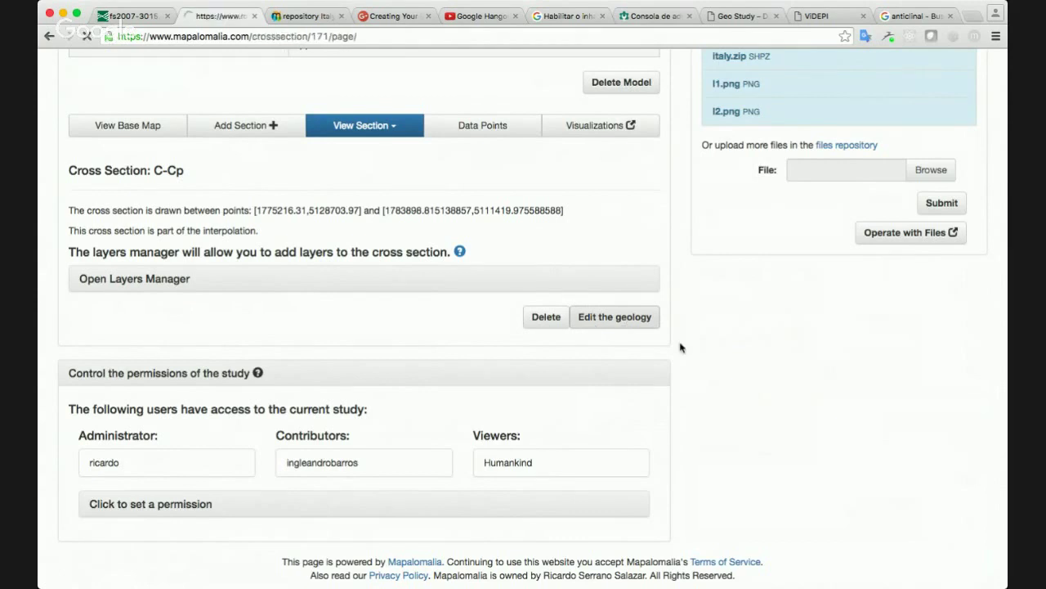
# Examine the georeferencing properties of l2.png and l1.png on the study's repository page
pyautogui.click(304, 16)
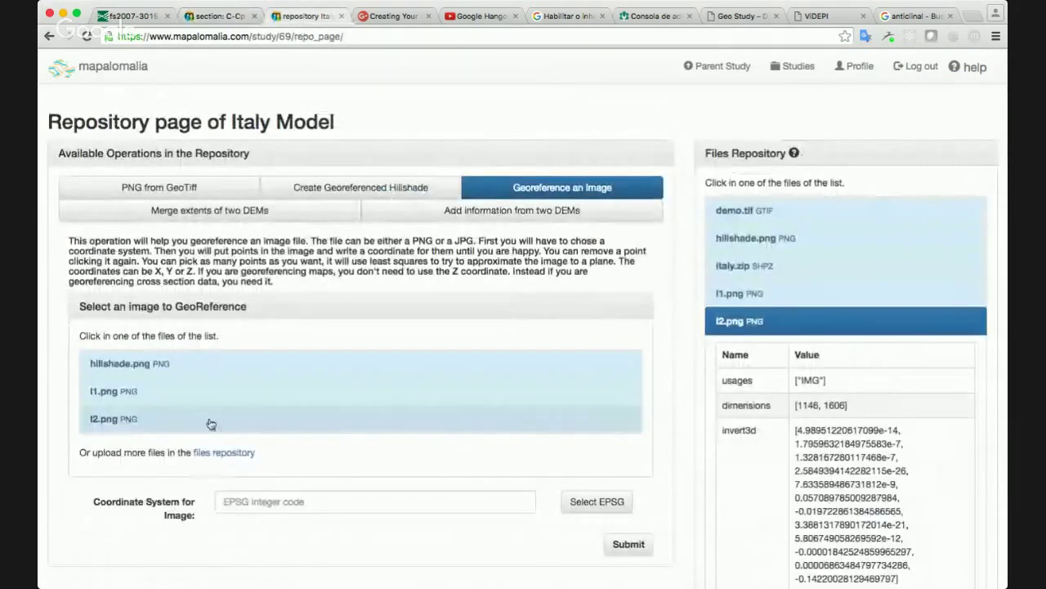
pyautogui.click(417, 418)
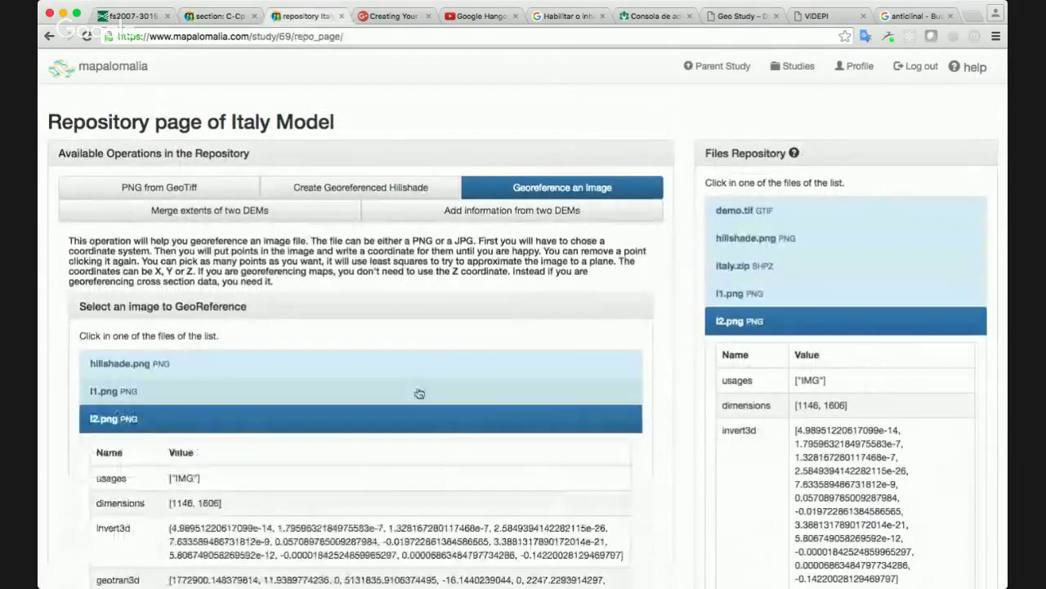
pyautogui.click(490, 399)
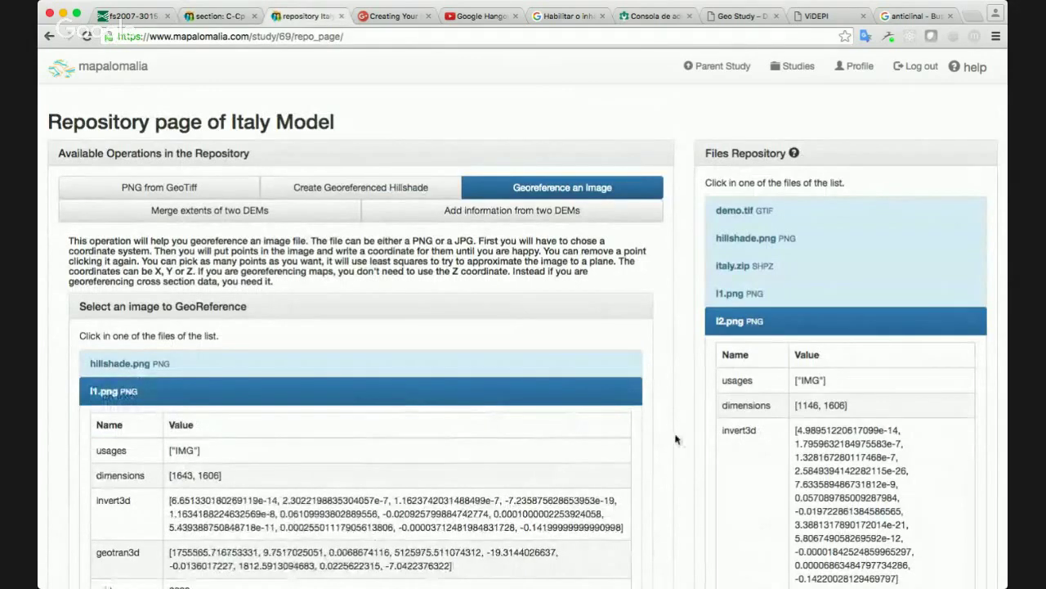
pyautogui.scroll(-3, 676, 440)
pyautogui.scroll(-2, 675, 440)
pyautogui.click(498, 418)
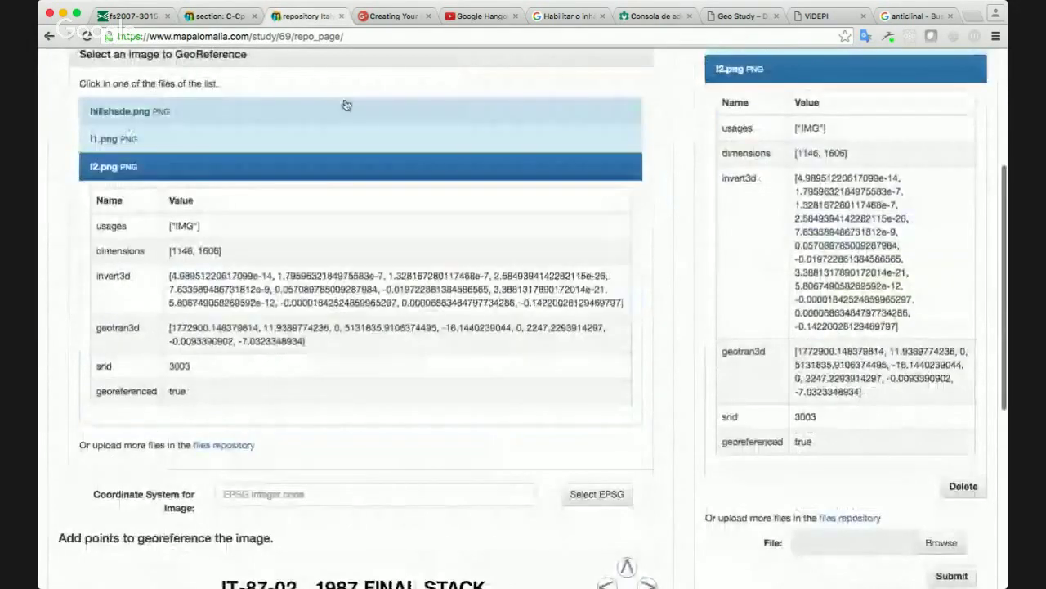
# Return to the C-Cp geology editor and open the option for setting background image layers
pyautogui.click(235, 16)
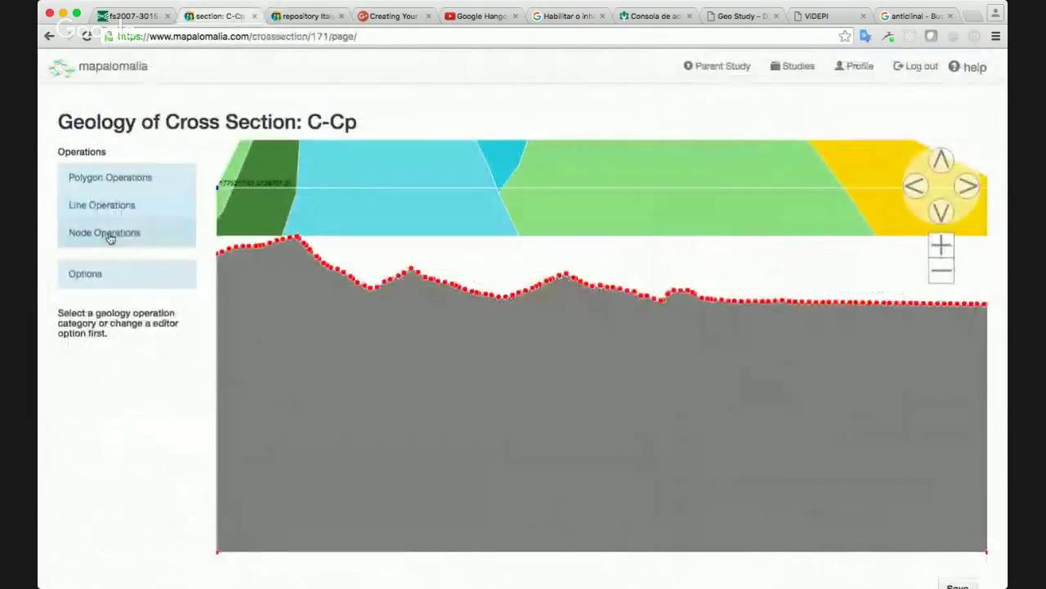
pyautogui.click(110, 275)
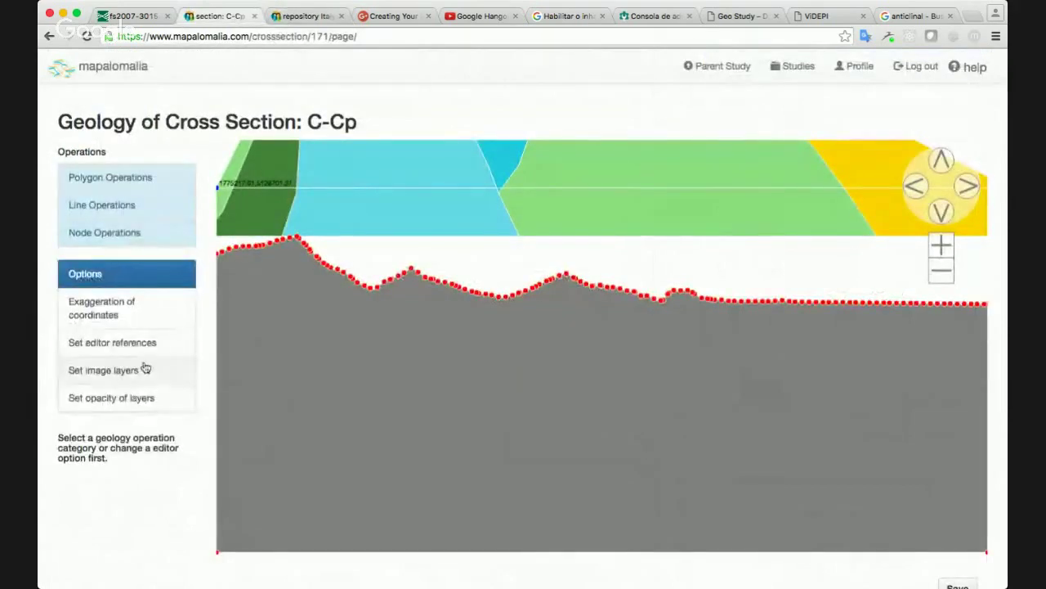
pyautogui.click(145, 368)
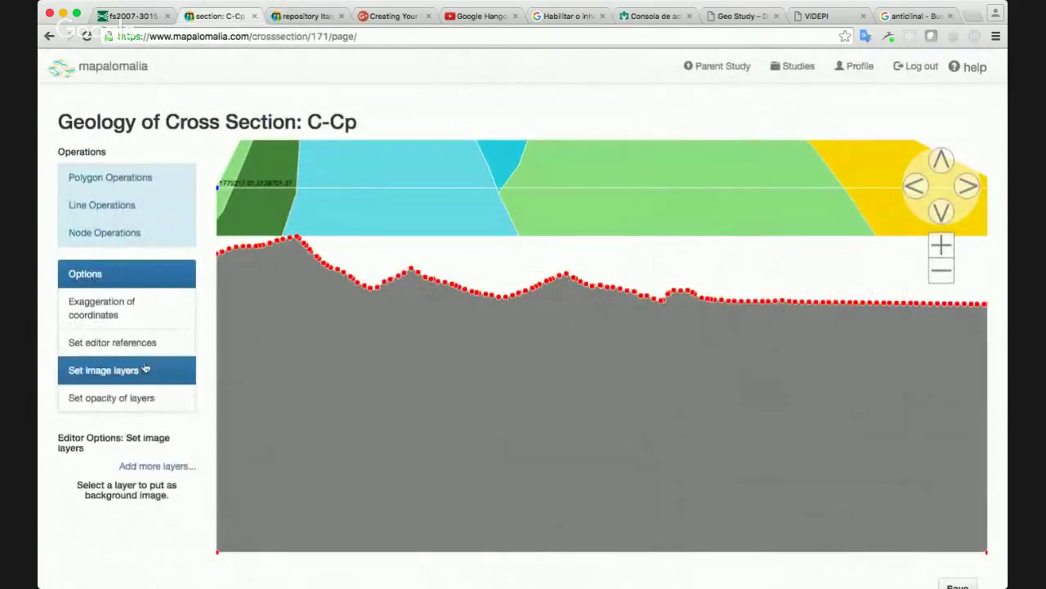
# Add l2.png as an image layer of the cross section and set it as the background image
pyautogui.click(155, 466)
pyautogui.click(407, 299)
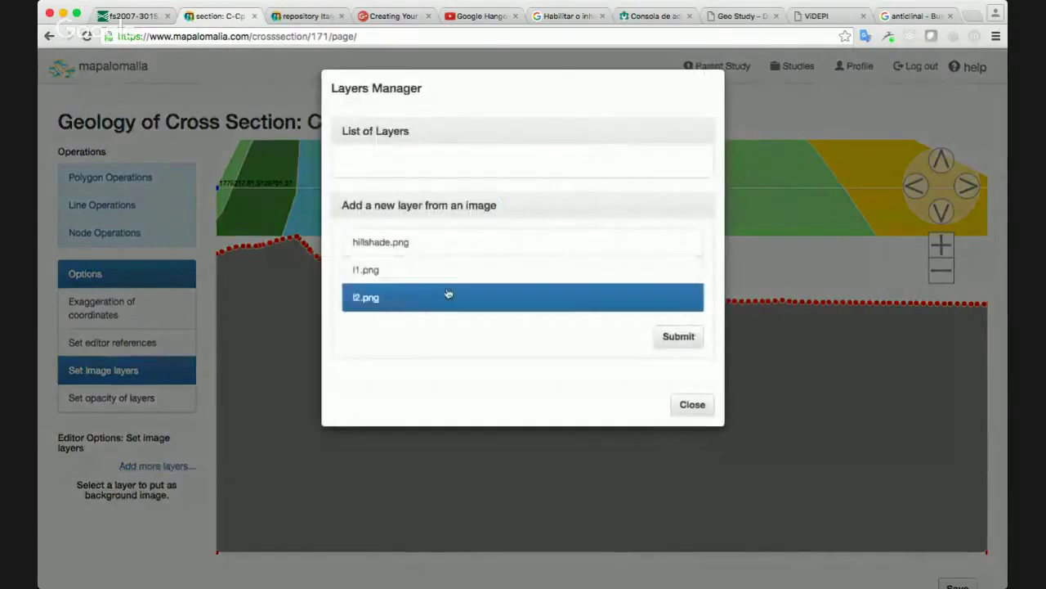
pyautogui.click(678, 336)
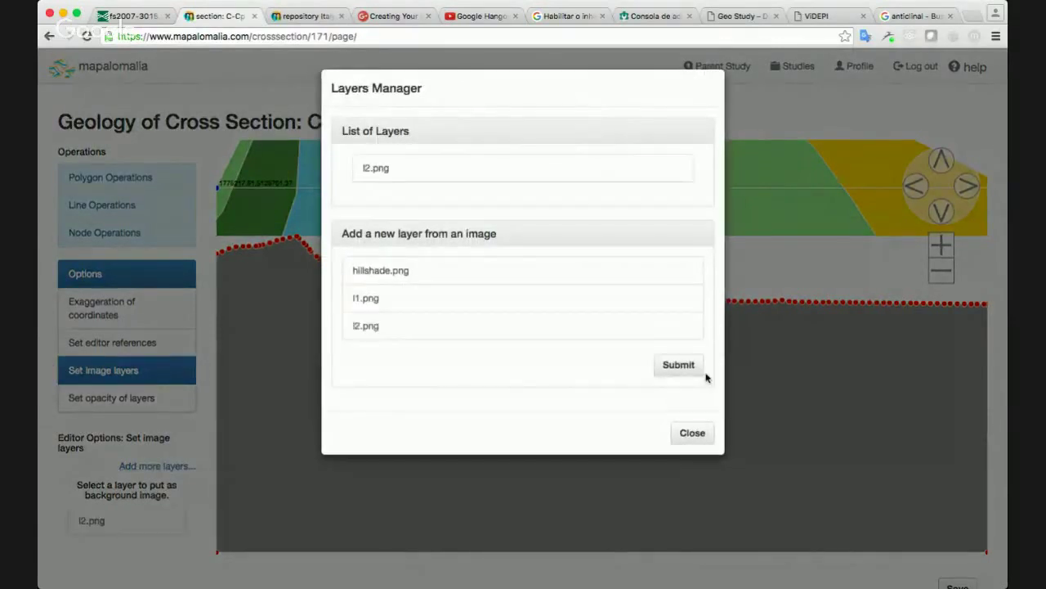
pyautogui.click(695, 434)
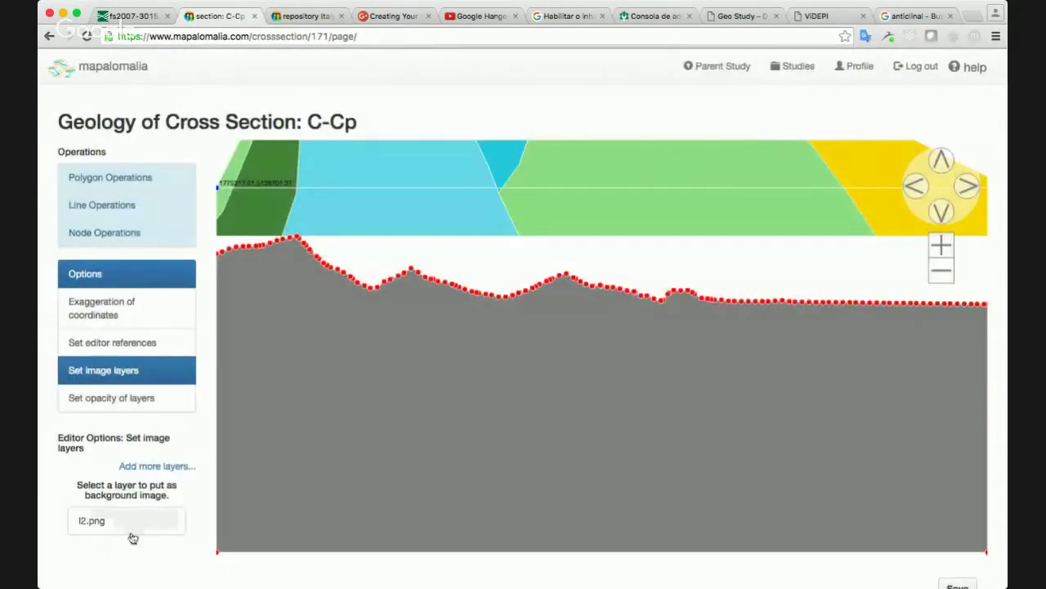
pyautogui.click(147, 529)
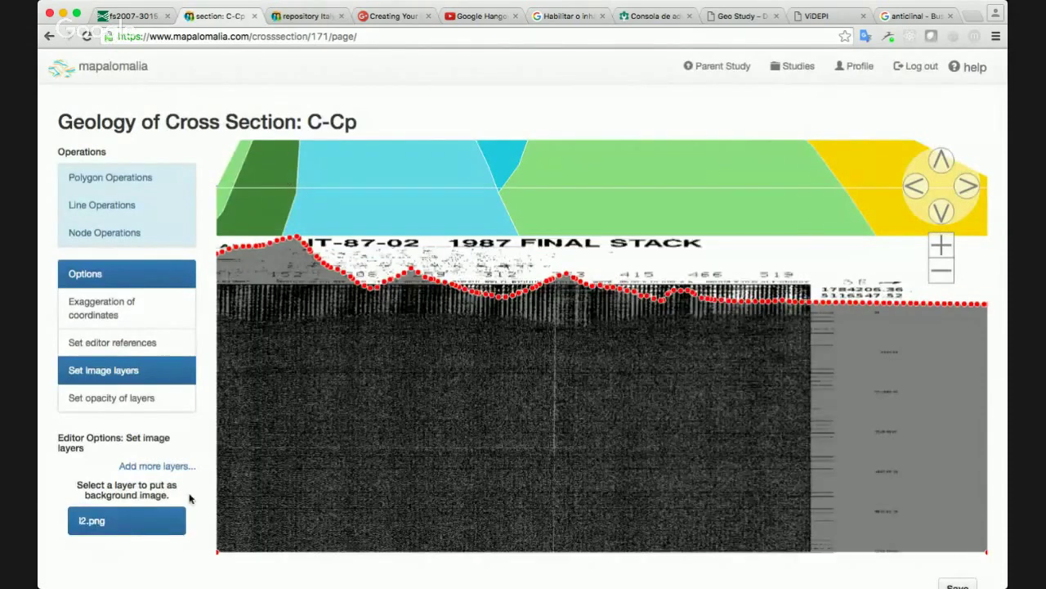
# Set the opacity of the Geology to Edit layer to 0
pyautogui.click(916, 186)
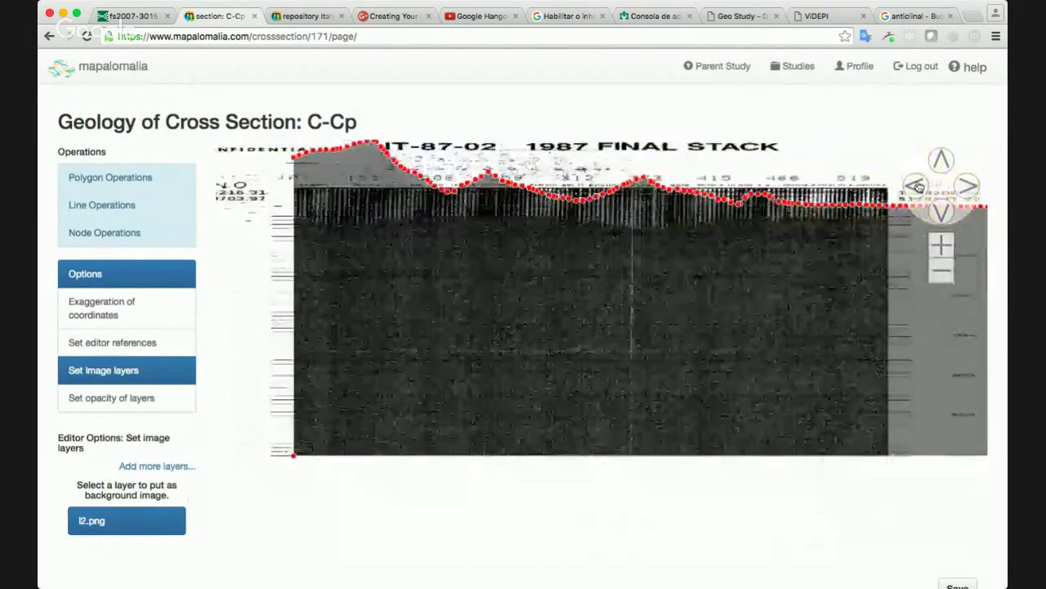
pyautogui.click(967, 186)
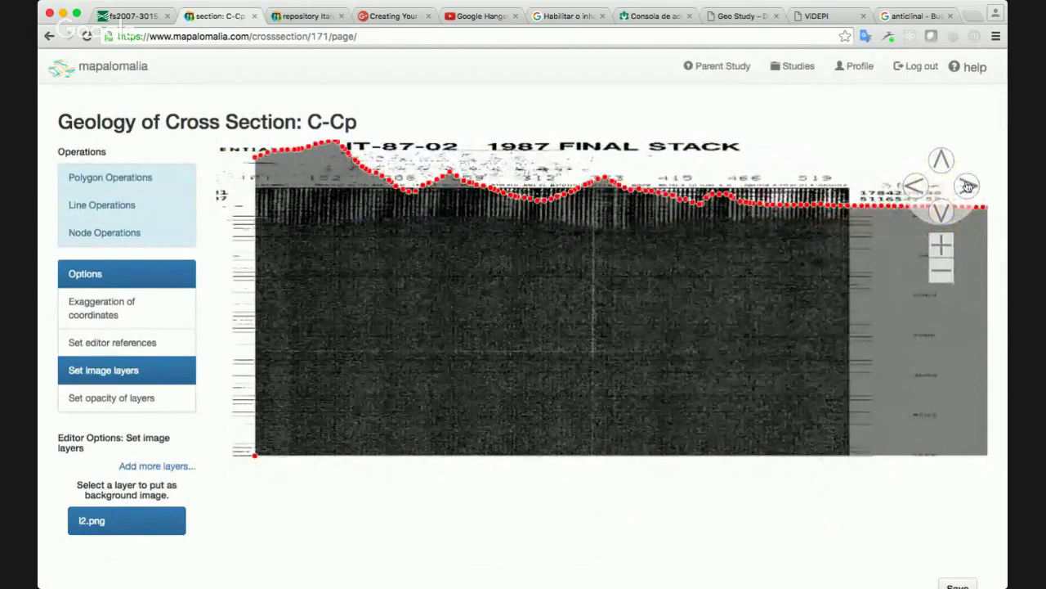
pyautogui.click(941, 161)
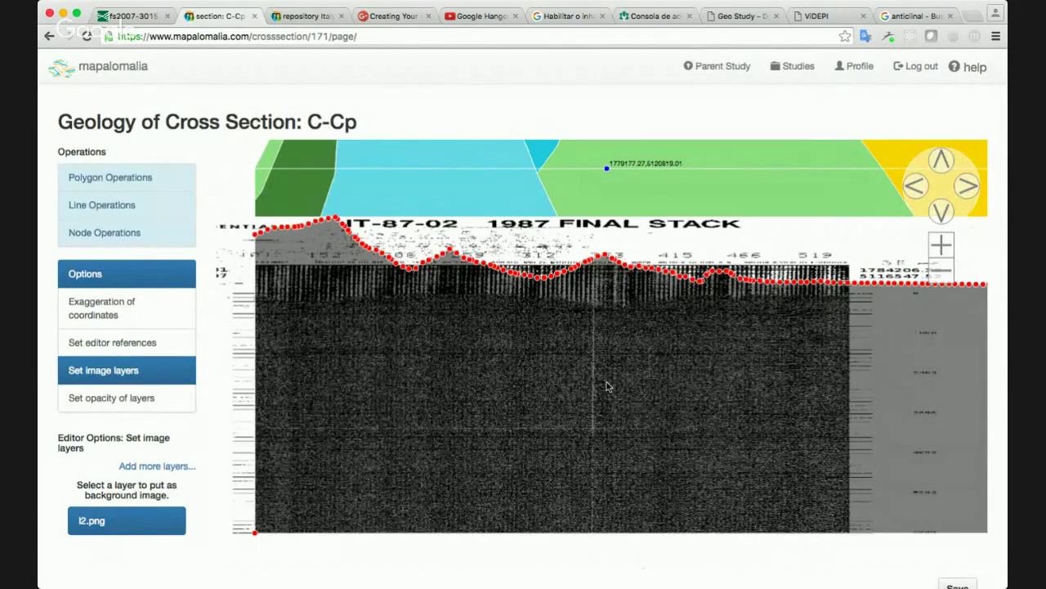
pyautogui.click(940, 244)
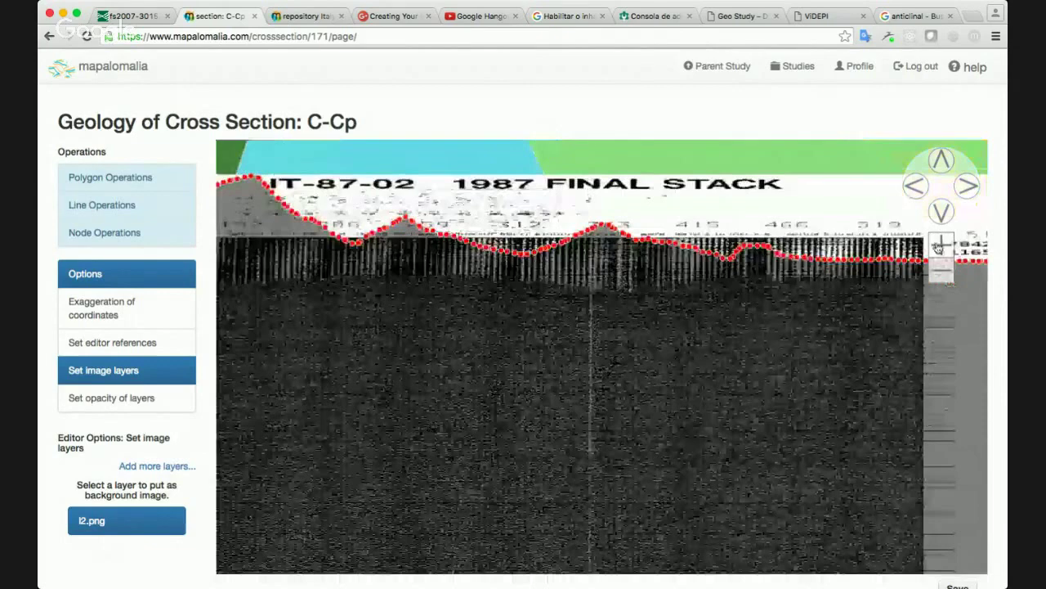
pyautogui.click(940, 245)
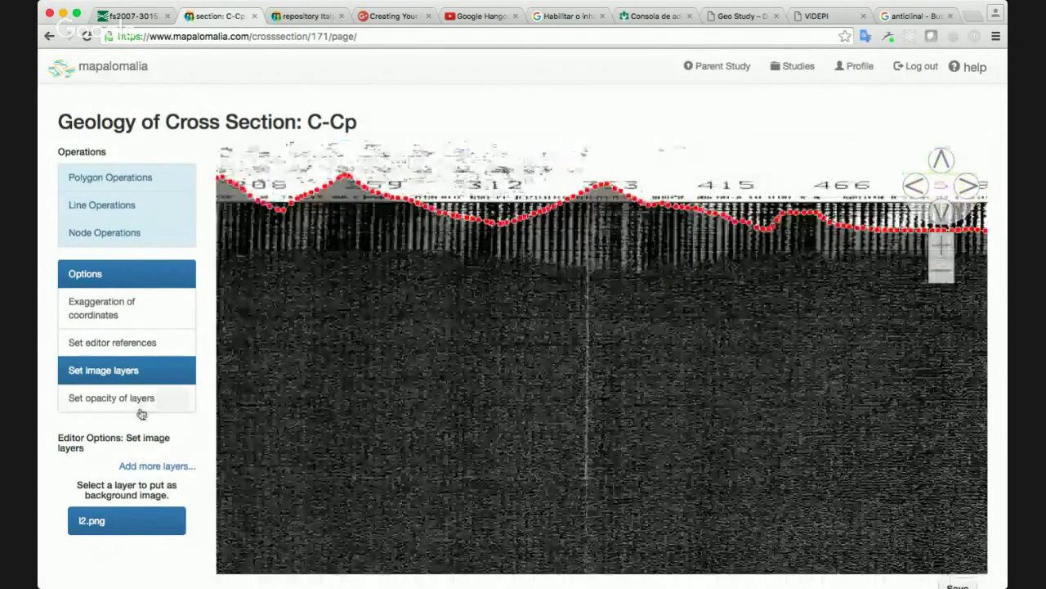
pyautogui.click(140, 408)
pyautogui.scroll(-1, 120, 523)
pyautogui.click(120, 463)
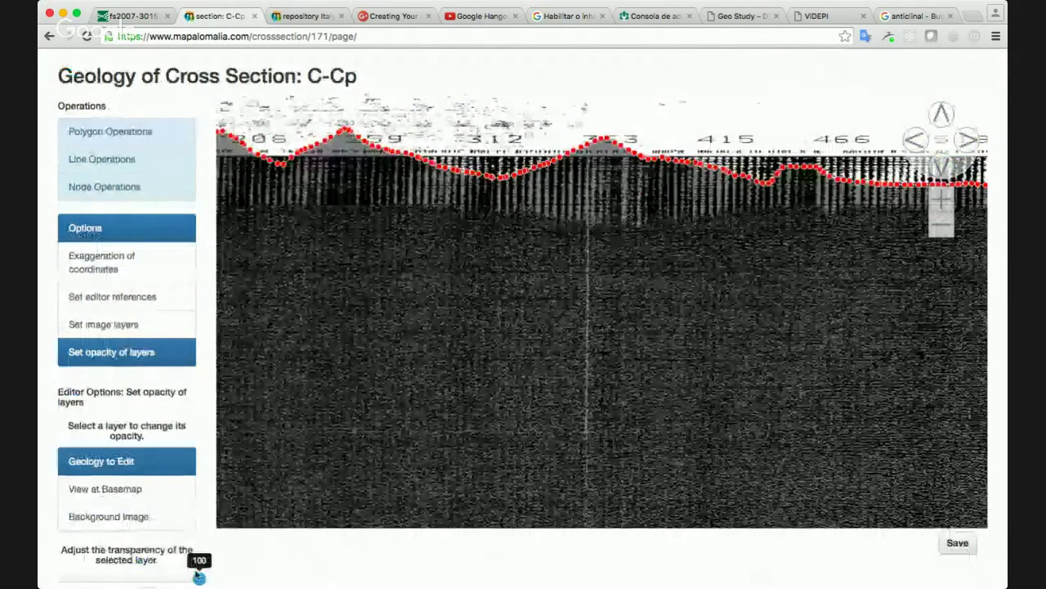
pyautogui.moveTo(196, 578); pyautogui.dragTo(57, 580)
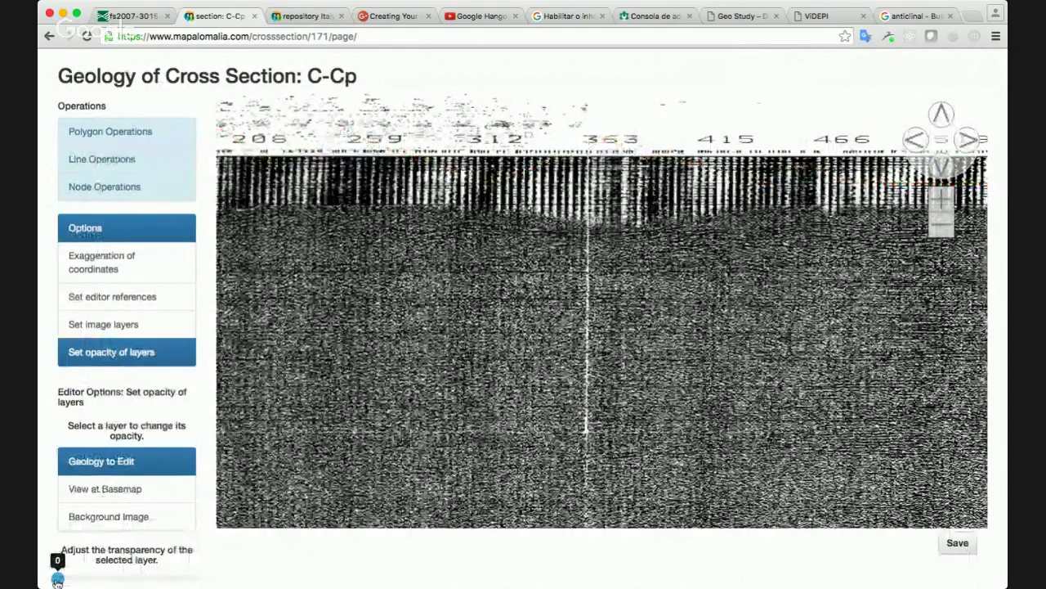
# Examine the IT-87-02 seismic image along cross section C-Cp and compare it with the surface geology strip above
pyautogui.click(946, 202)
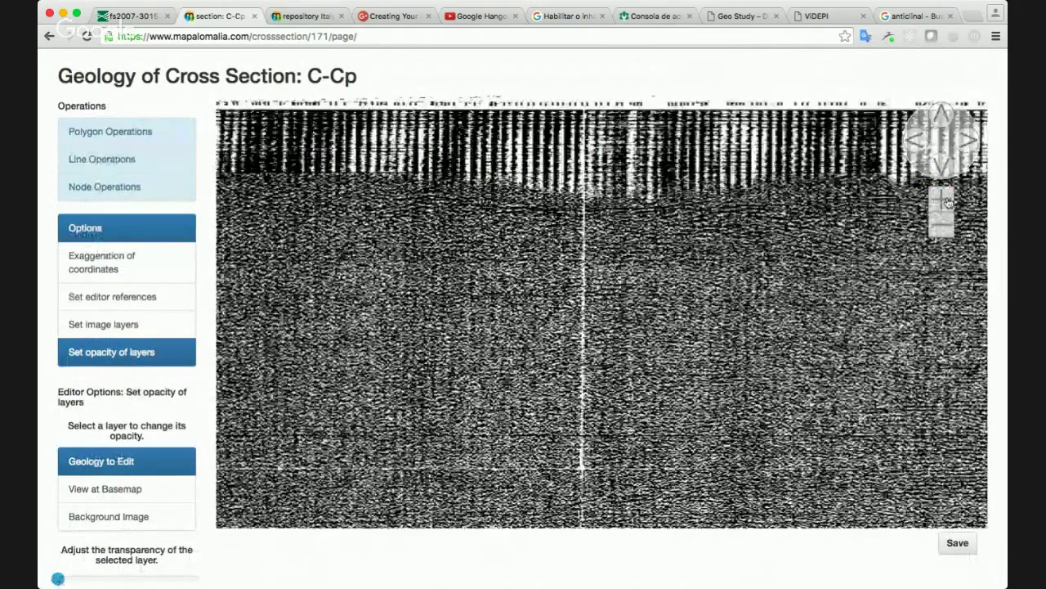
pyautogui.click(947, 202)
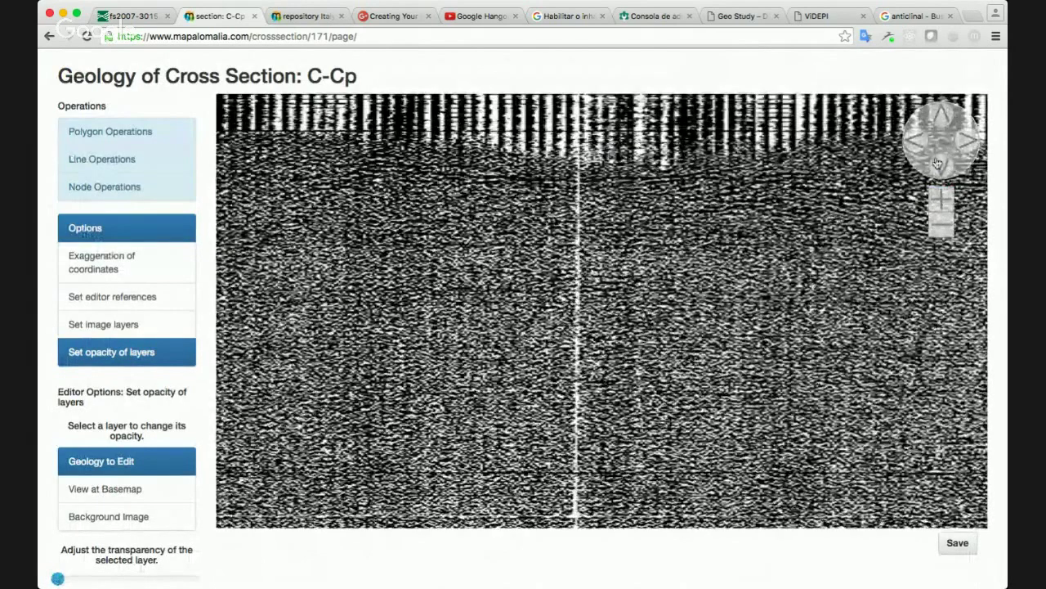
pyautogui.click(947, 223)
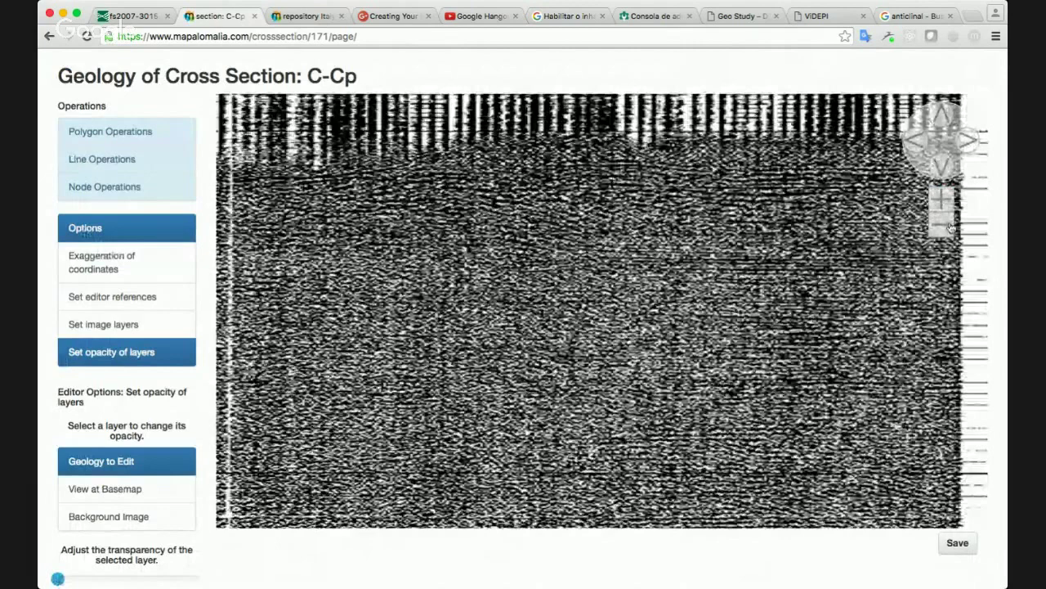
pyautogui.click(948, 225)
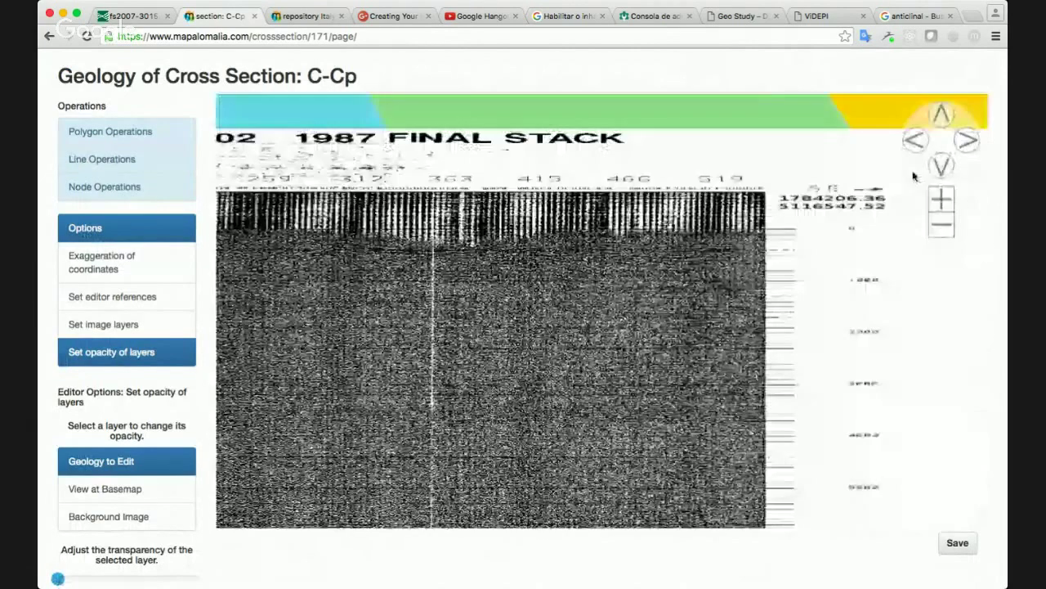
pyautogui.click(917, 145)
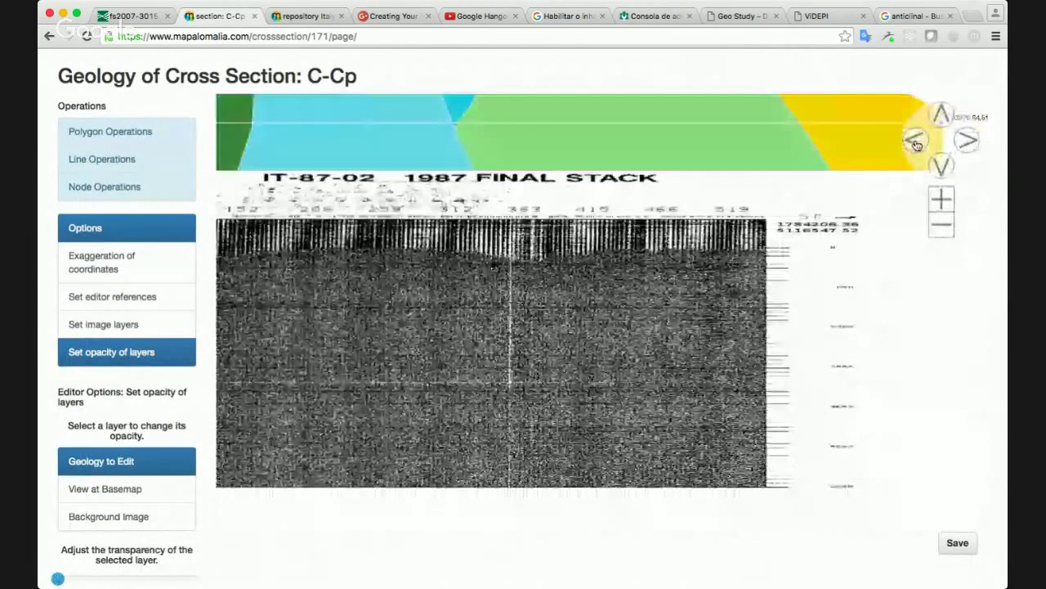
pyautogui.click(917, 145)
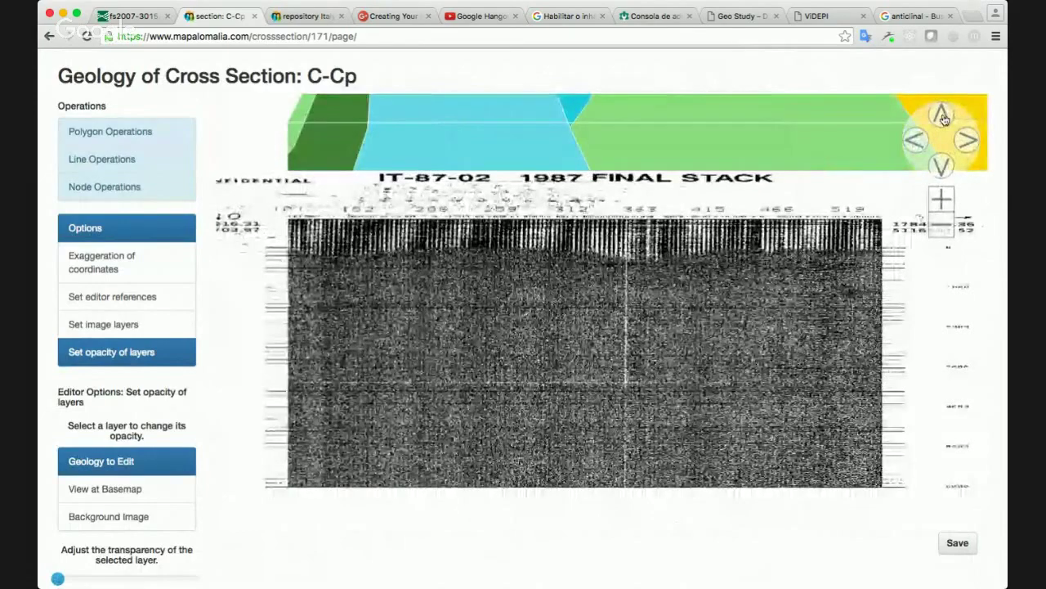
pyautogui.click(941, 116)
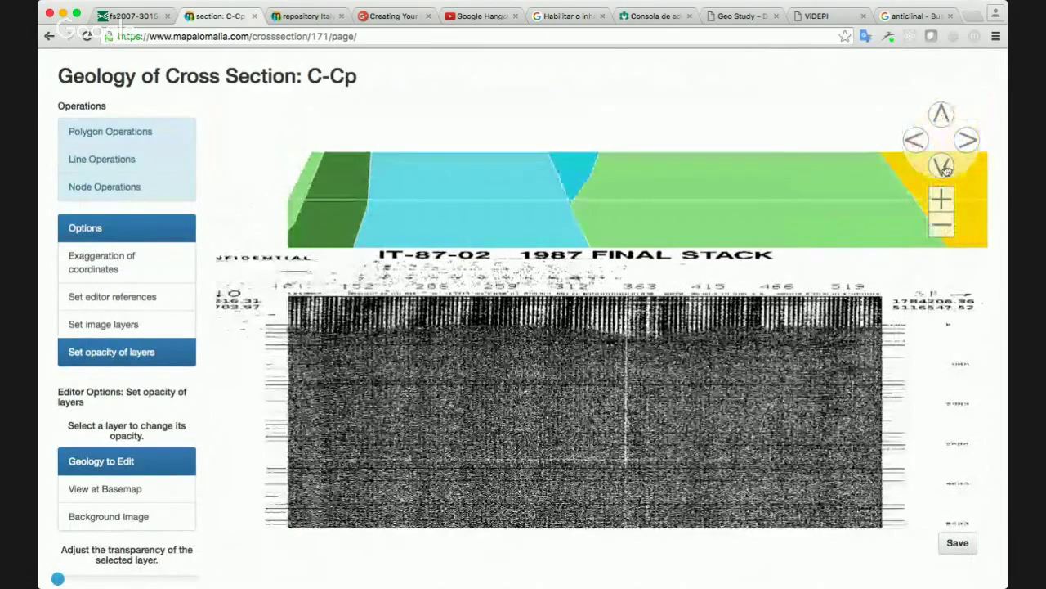
pyautogui.click(943, 166)
pyautogui.click(942, 166)
pyautogui.click(942, 166)
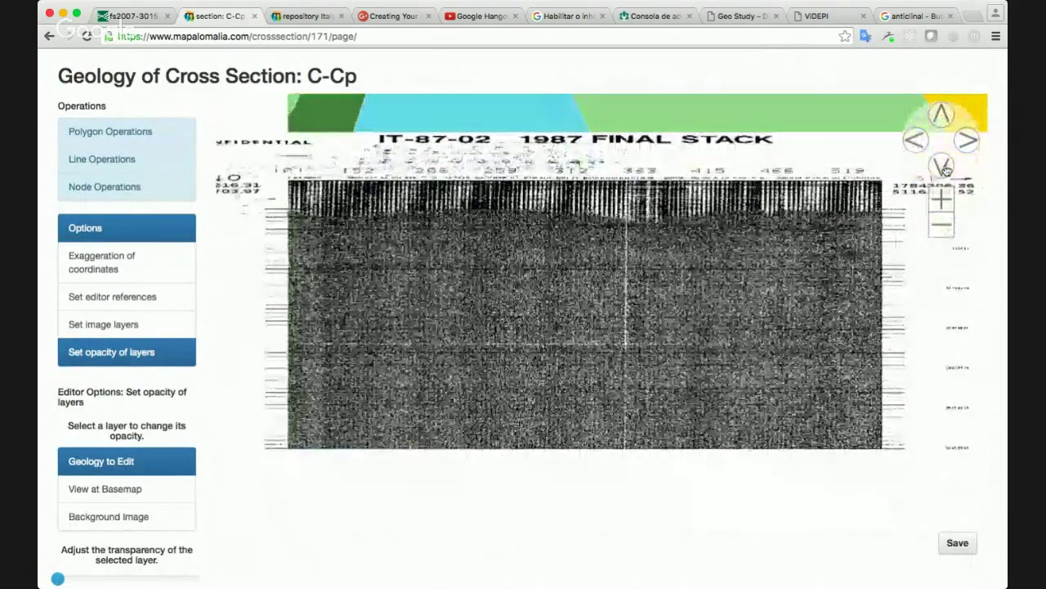
pyautogui.click(941, 116)
pyautogui.click(941, 116)
pyautogui.click(941, 117)
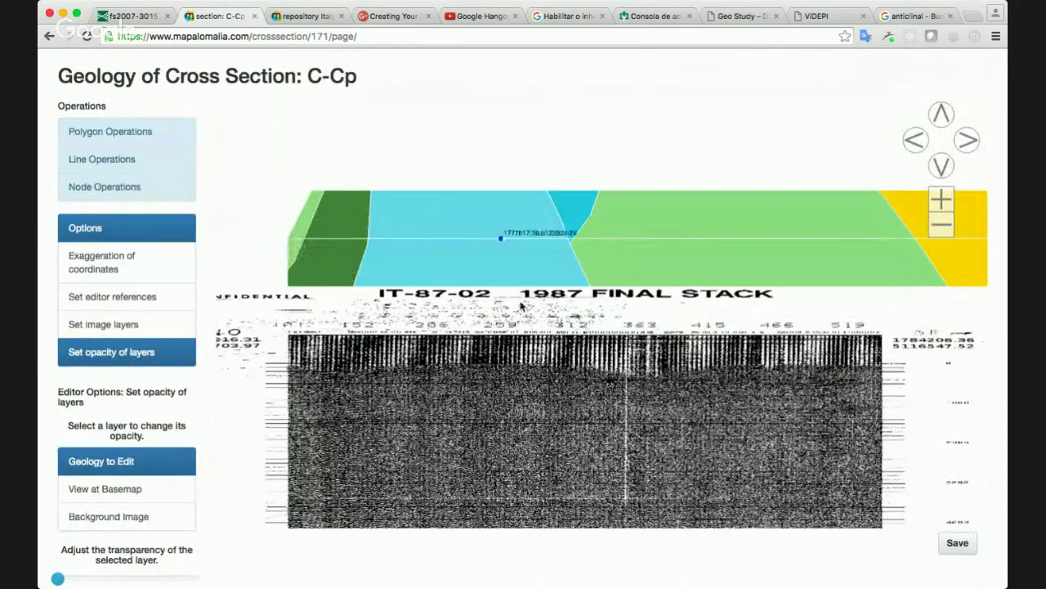
pyautogui.click(941, 166)
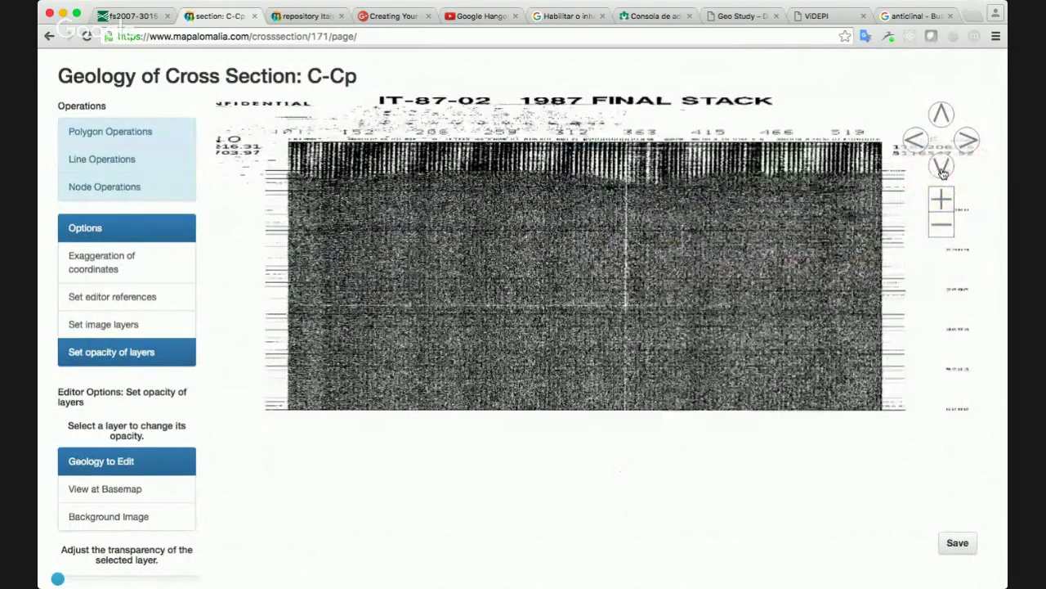
pyautogui.click(941, 113)
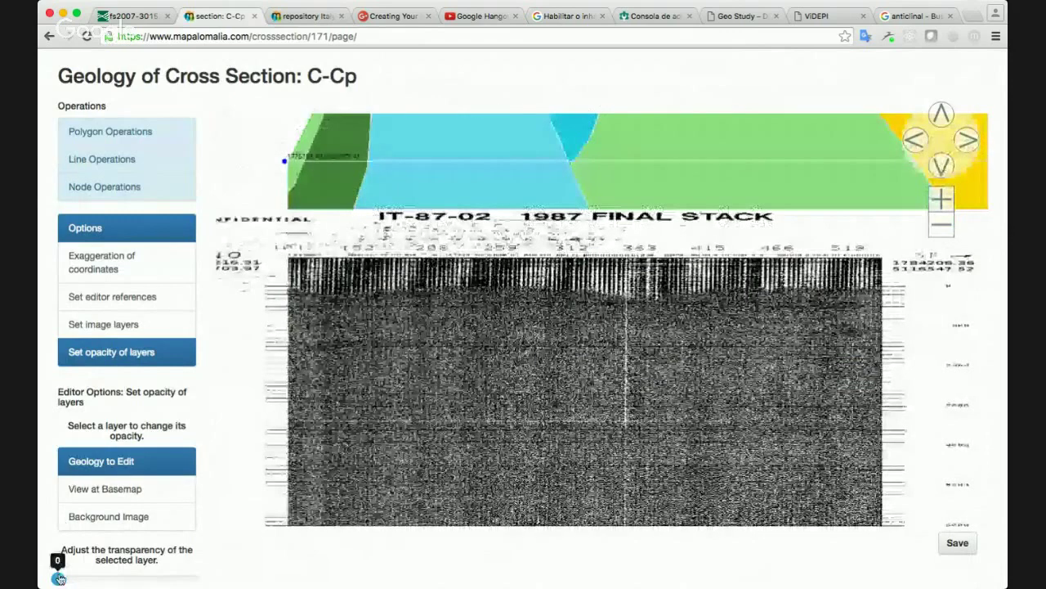
# Restore the opacity of the Geology to Edit layer to 100
pyautogui.moveTo(59, 579); pyautogui.dragTo(223, 581)
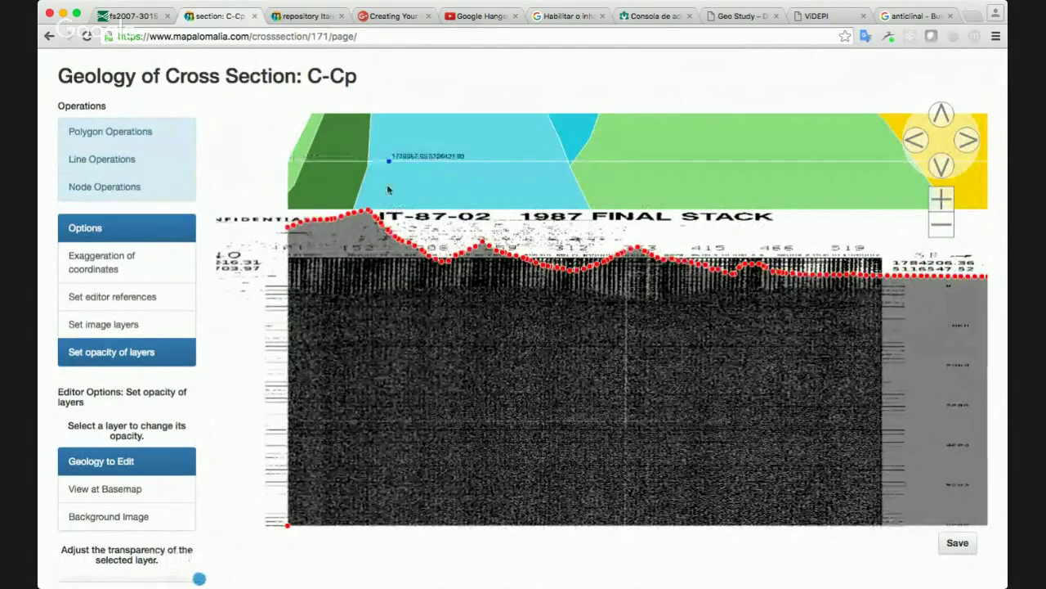
pyautogui.click(119, 133)
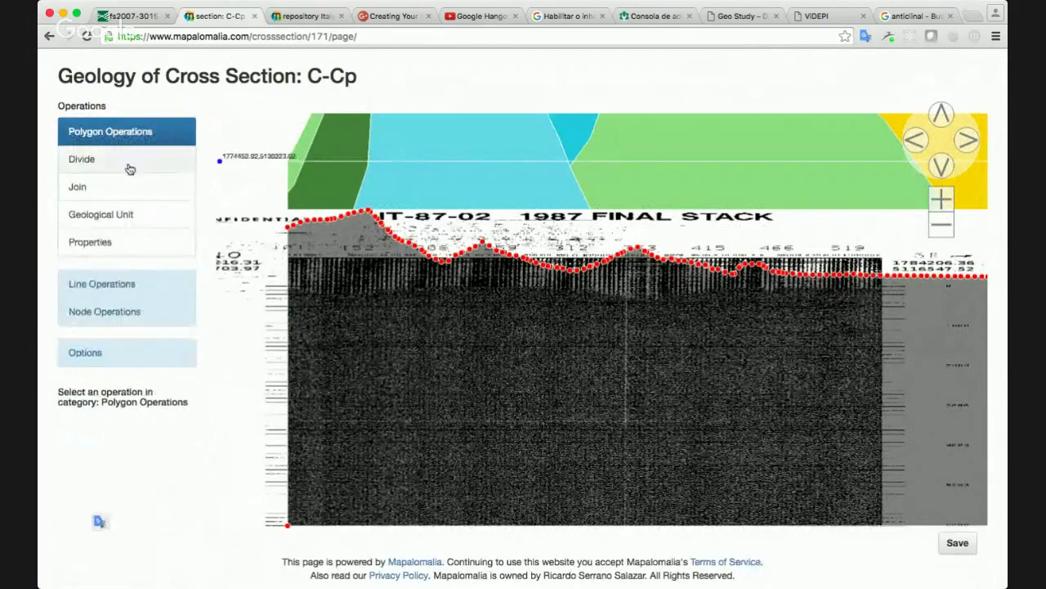
pyautogui.click(130, 164)
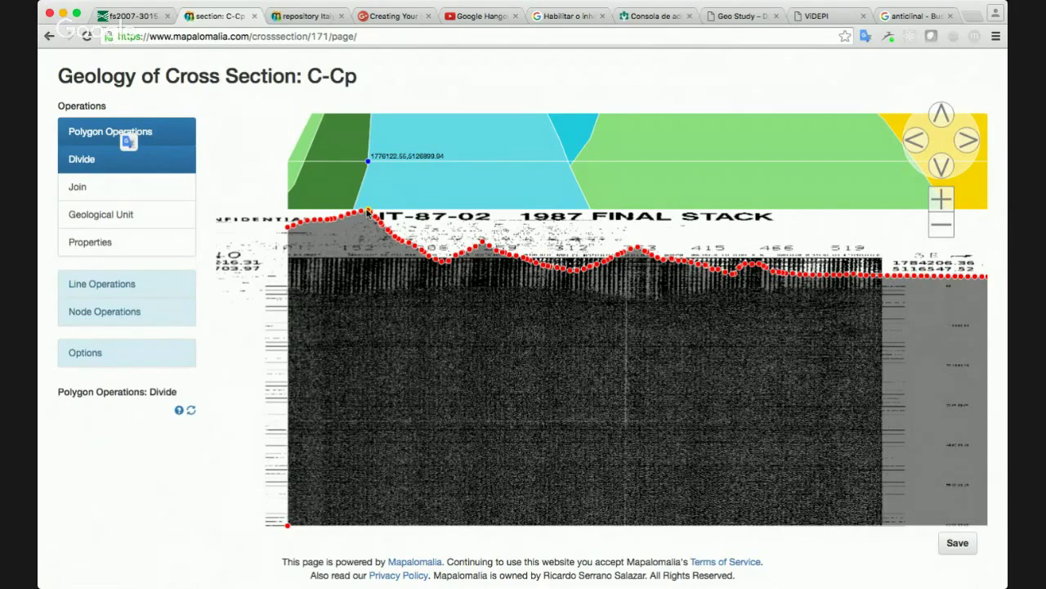
pyautogui.click(367, 212)
pyautogui.click(352, 231)
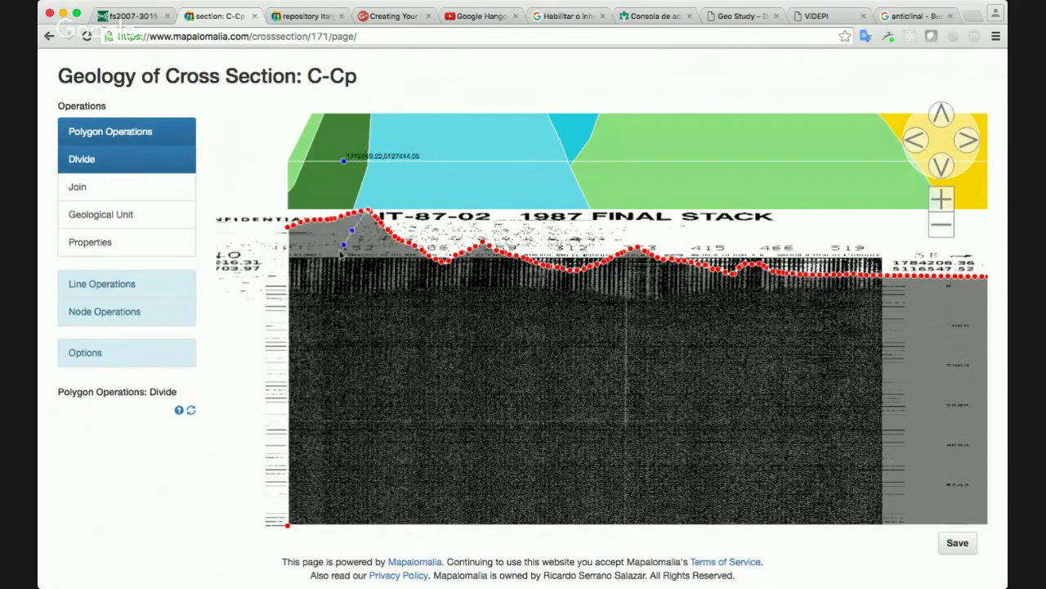
pyautogui.click(333, 260)
pyautogui.click(314, 302)
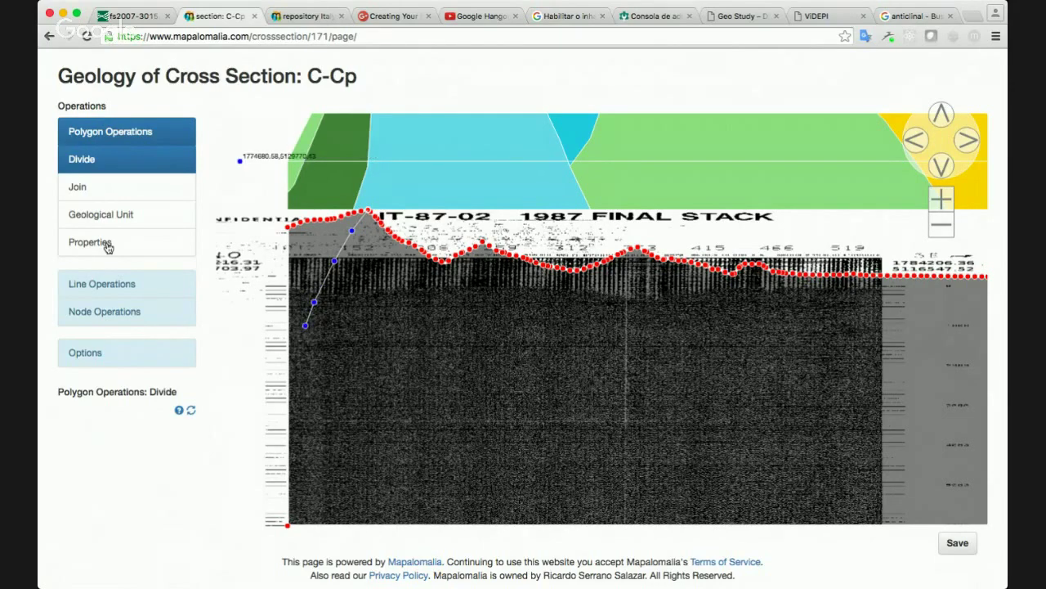
pyautogui.click(191, 411)
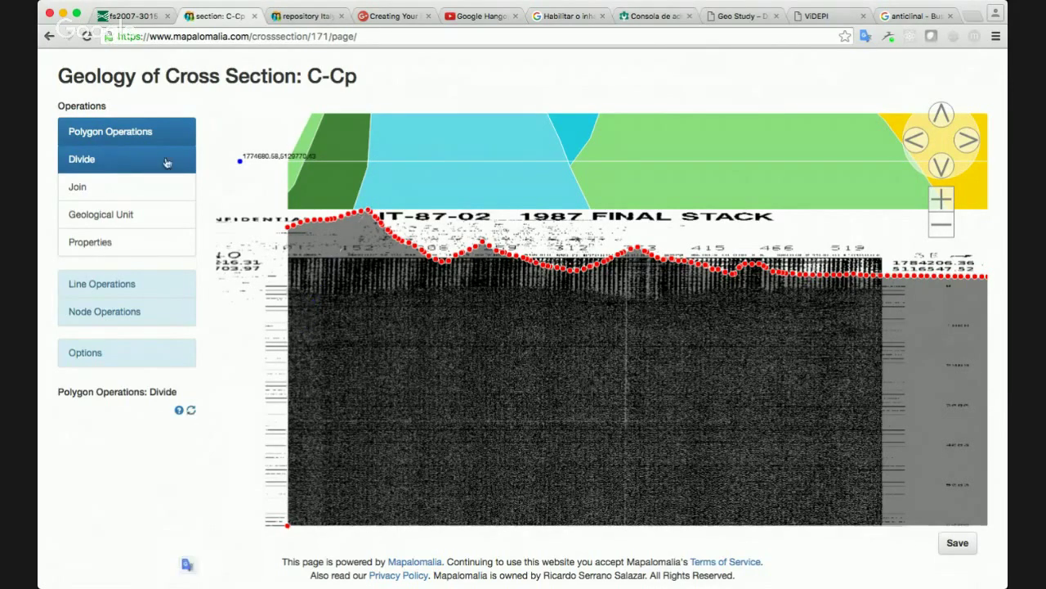
# Add a node on the left boundary of the section polygon, slightly above the boundary's midpoint
pyautogui.click(97, 312)
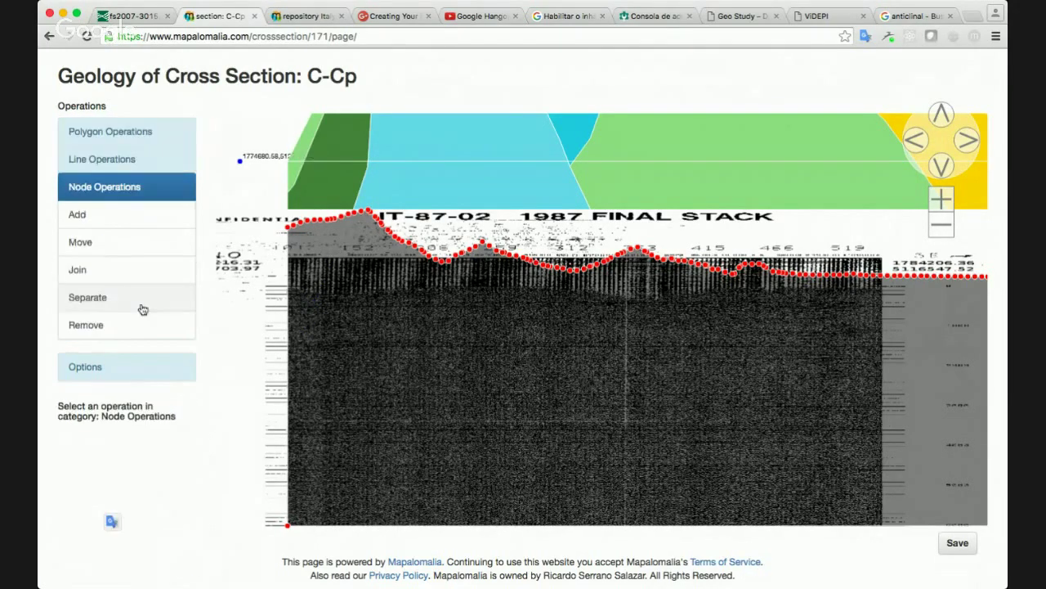
pyautogui.click(128, 217)
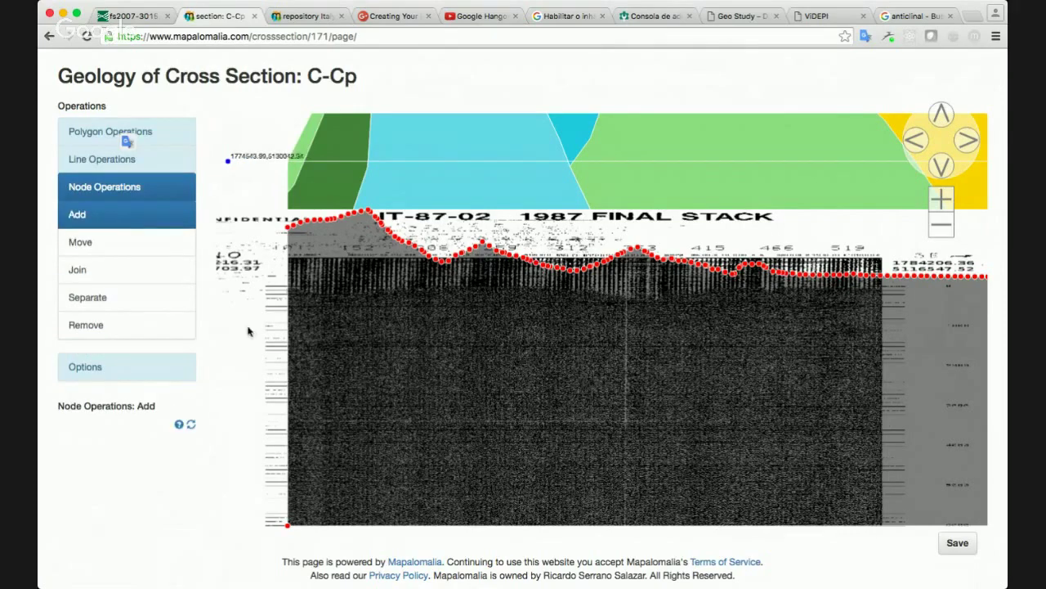
pyautogui.click(288, 353)
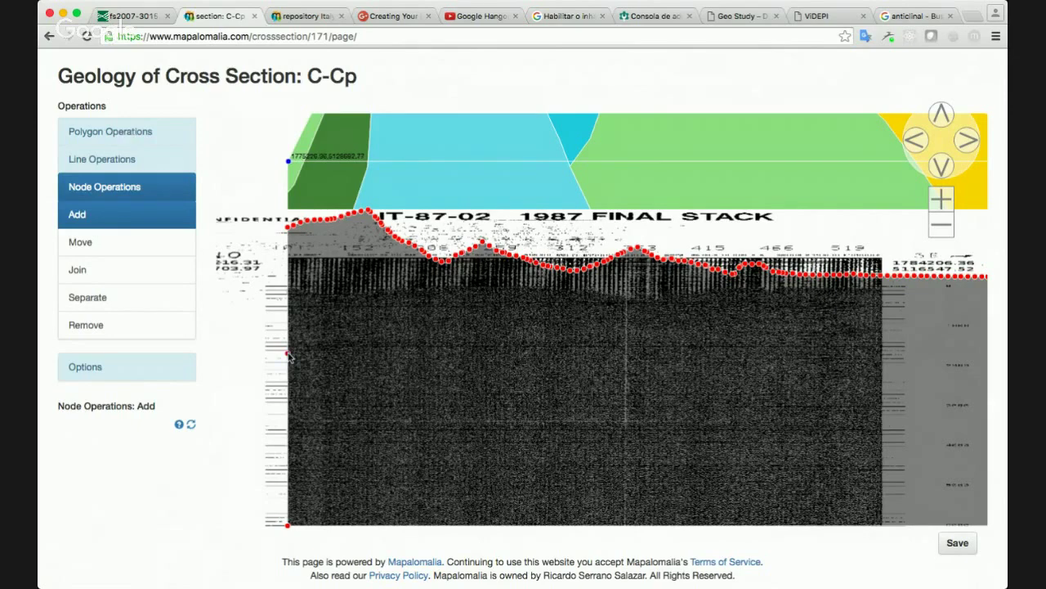
# Divide the section polygon along a steep line from the topographic peak below the dark green–light blue contact to the mid-height node on the left boundary
pyautogui.click(123, 132)
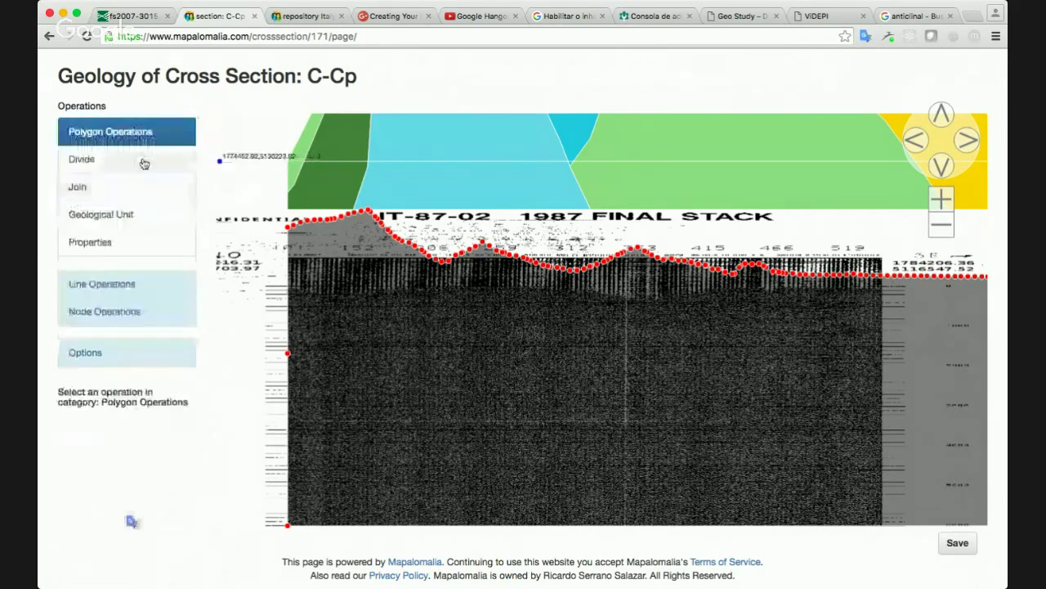
pyautogui.click(141, 160)
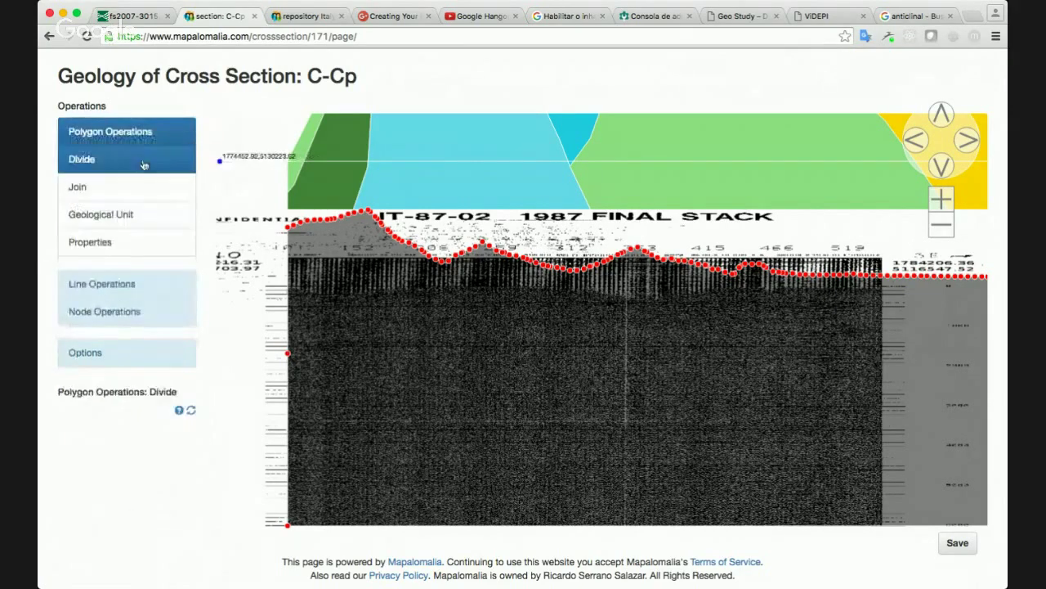
pyautogui.click(368, 211)
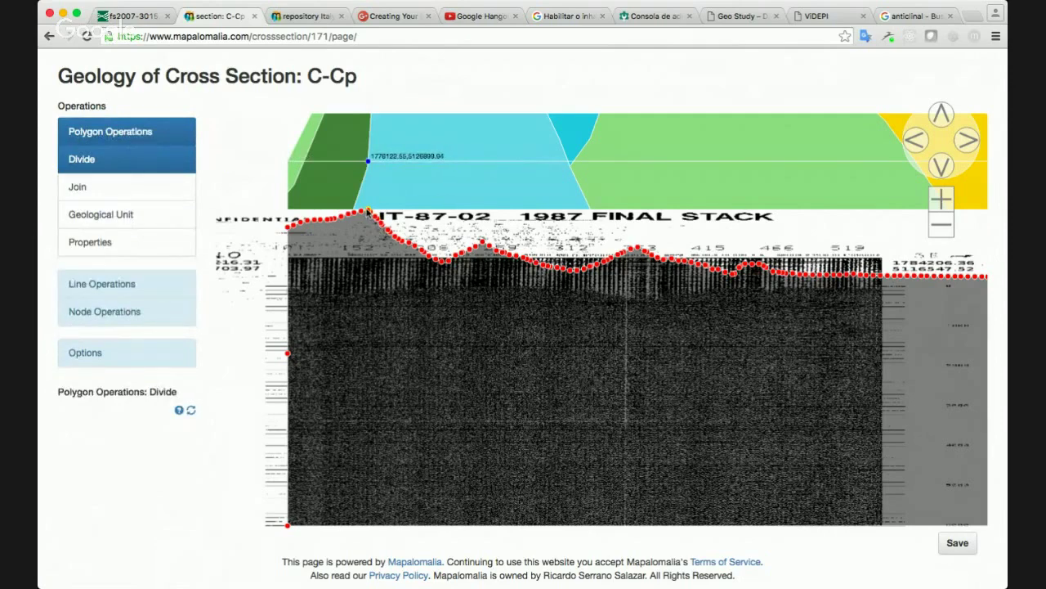
pyautogui.click(351, 238)
pyautogui.click(331, 272)
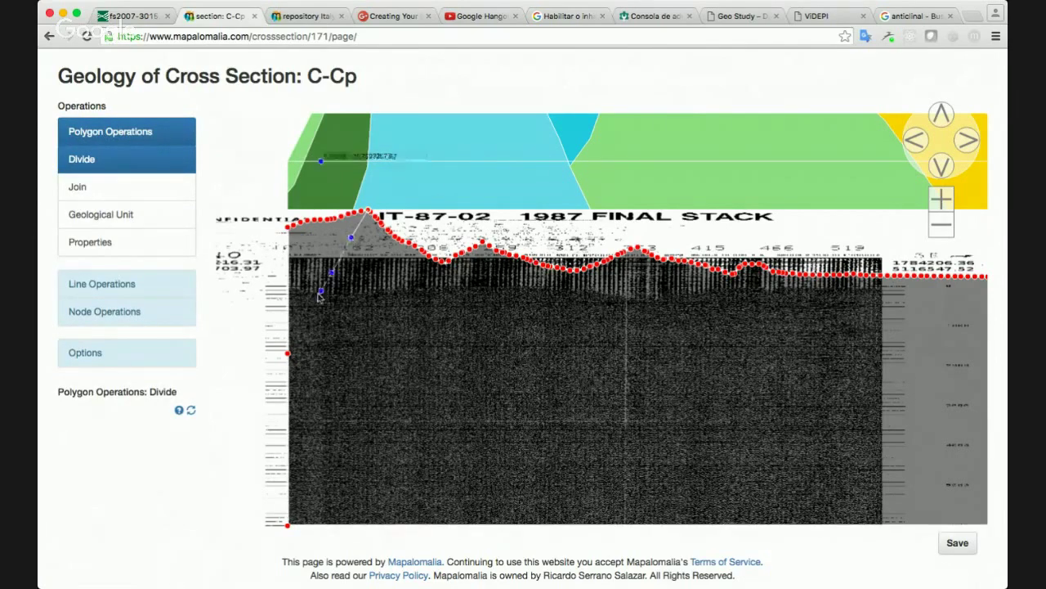
pyautogui.click(315, 302)
pyautogui.click(302, 327)
pyautogui.click(288, 354)
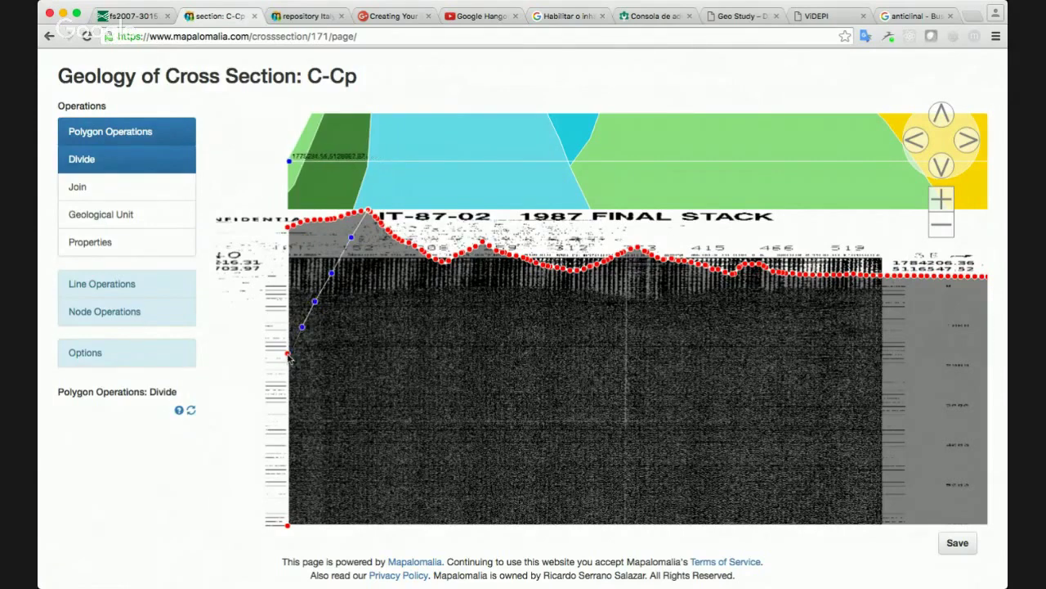
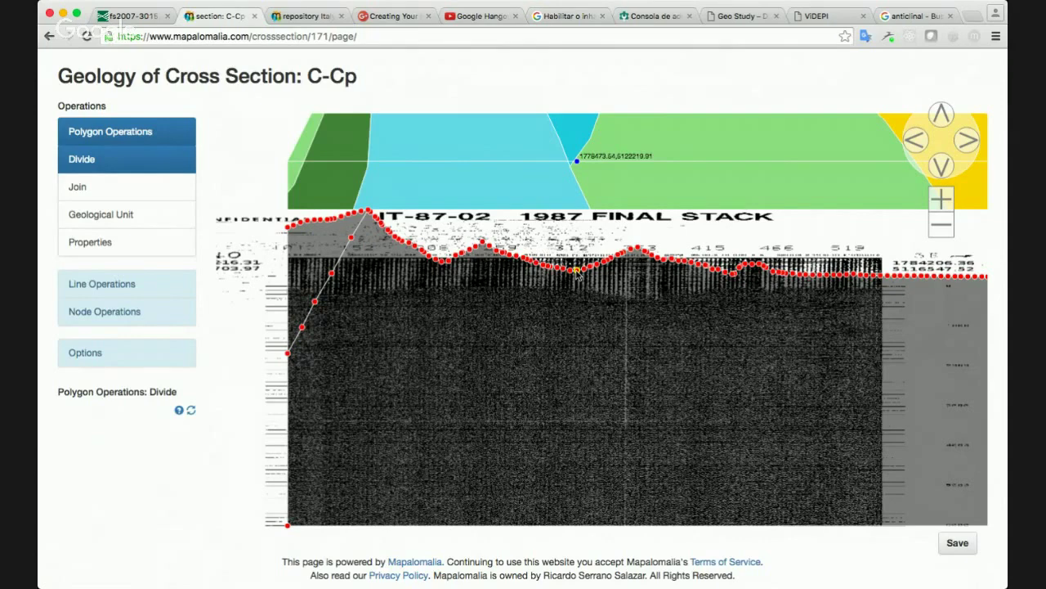
# Divide the section polygon along a concave curve from the surface valley below the light blue–green contact to the section's lower-left corner
pyautogui.click(576, 274)
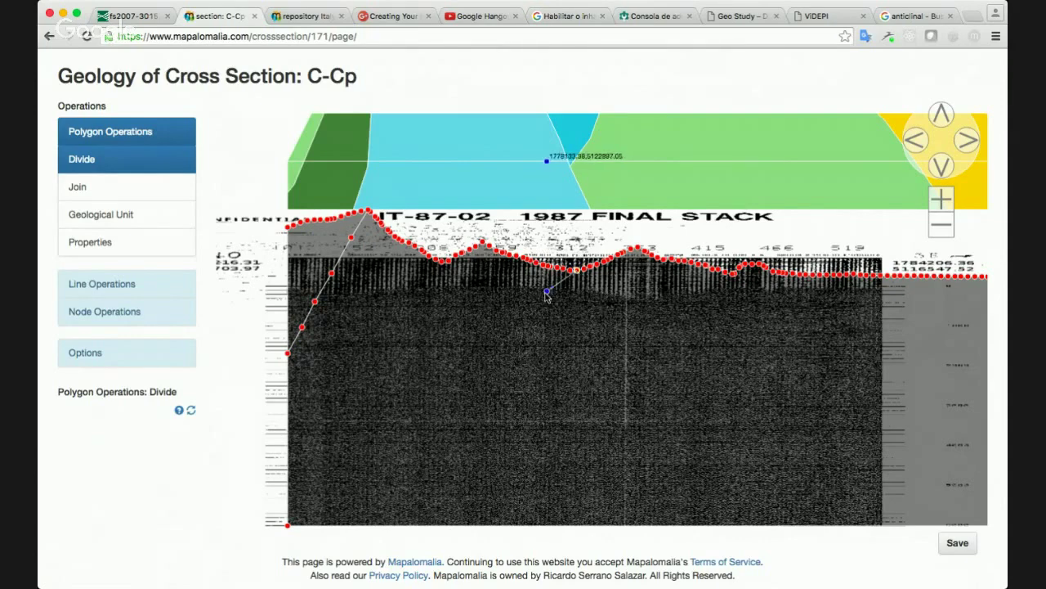
pyautogui.click(508, 362)
pyautogui.click(476, 414)
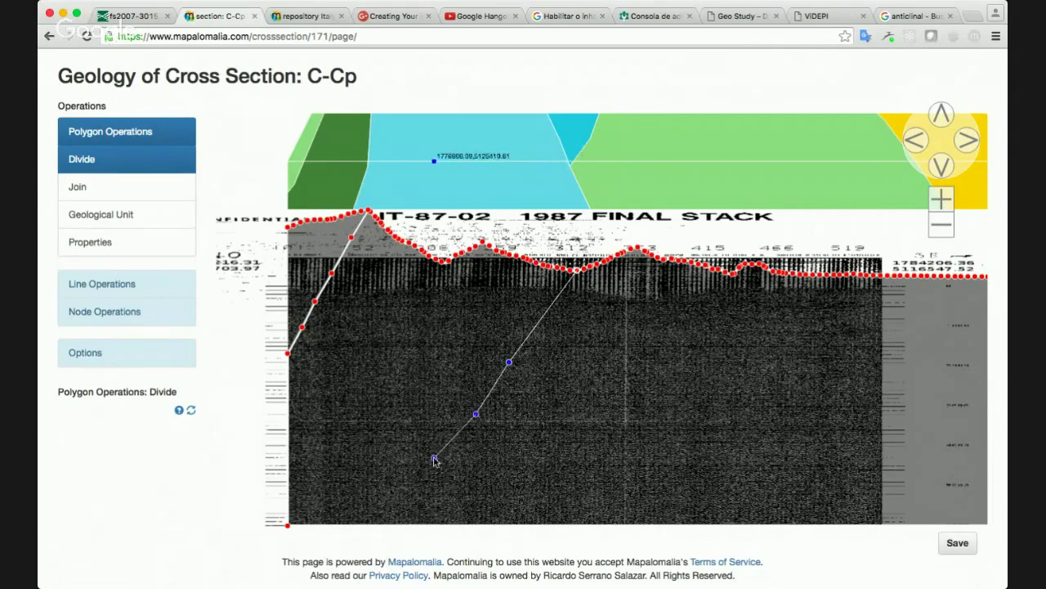
pyautogui.click(434, 458)
pyautogui.click(389, 490)
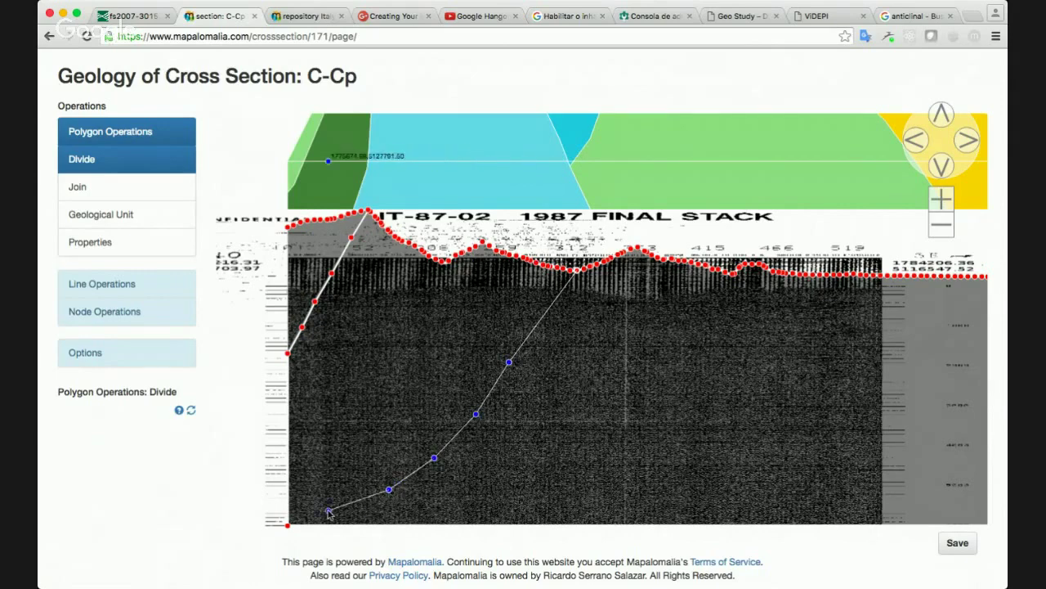
pyautogui.click(328, 511)
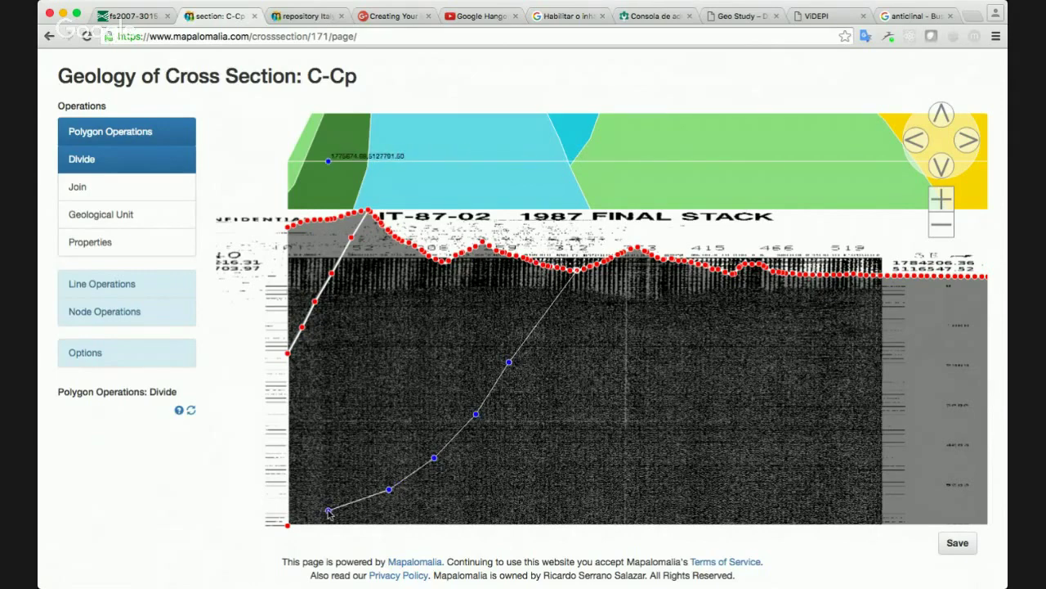
pyautogui.click(288, 524)
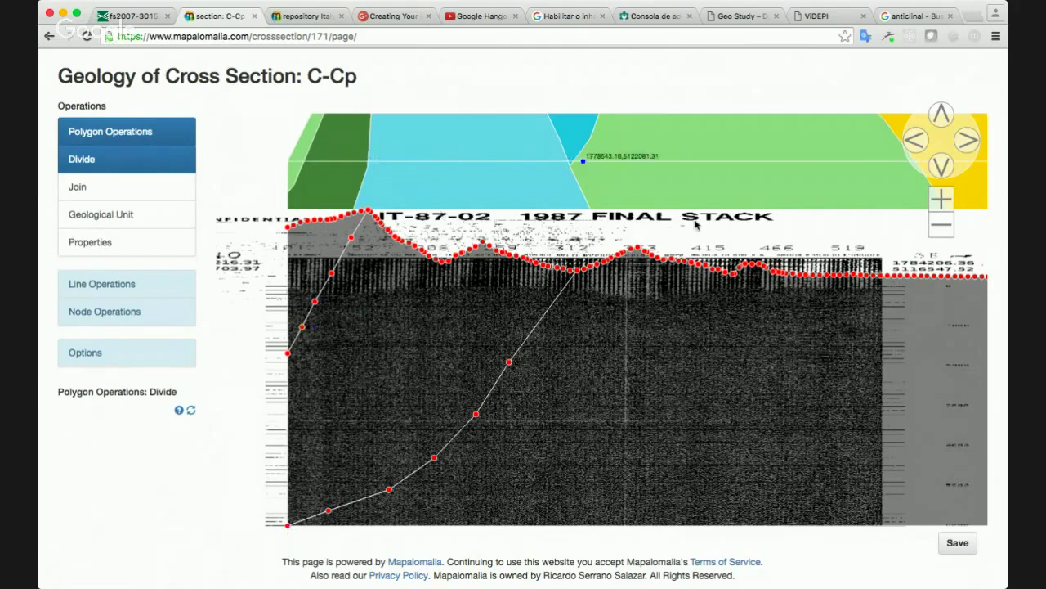
pyautogui.click(651, 256)
pyautogui.click(588, 381)
pyautogui.click(543, 432)
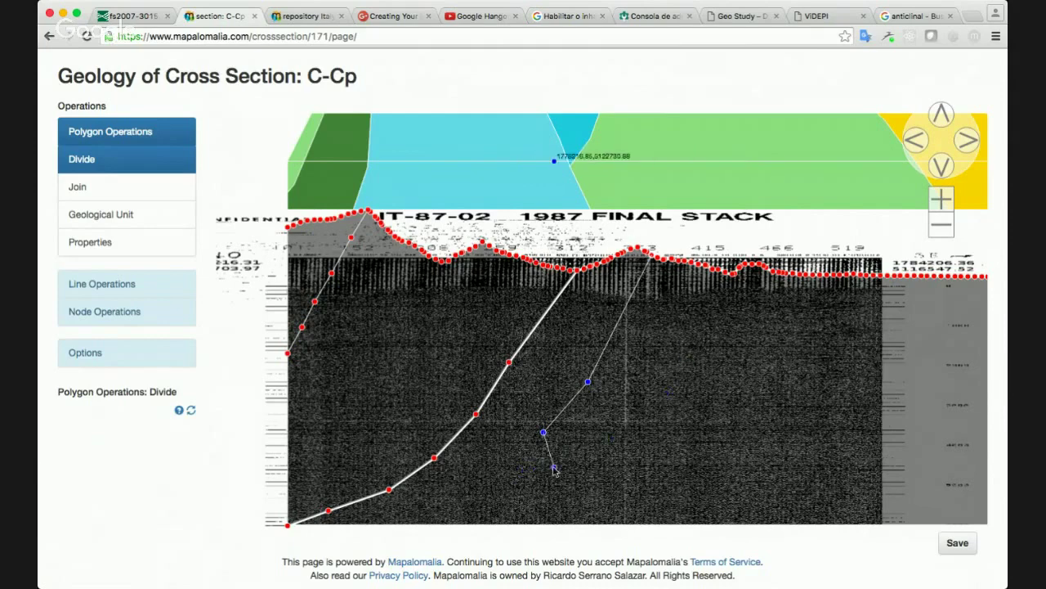
pyautogui.click(192, 411)
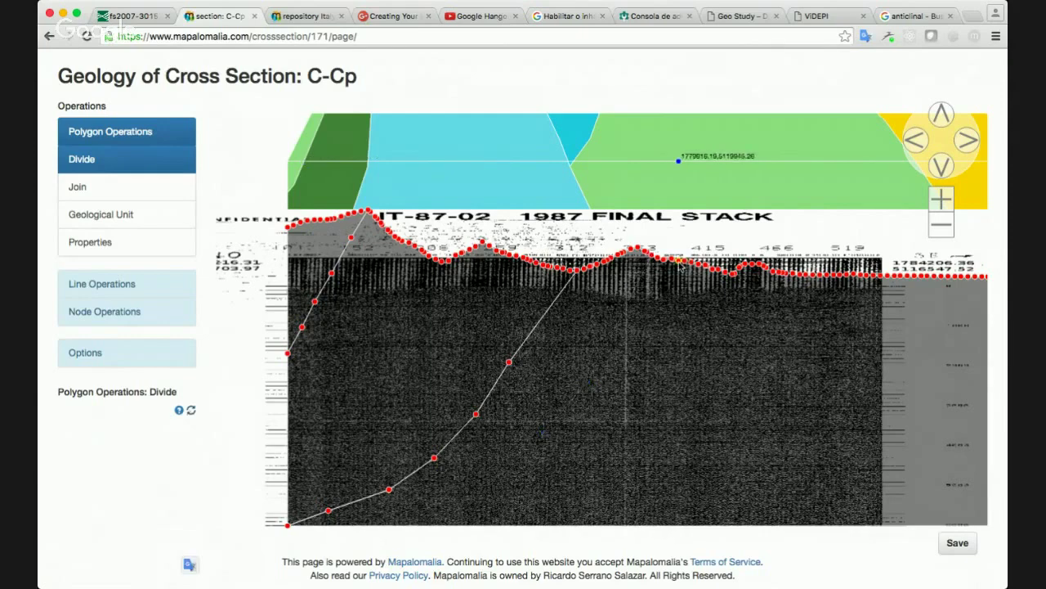
# Divide the section polygon from the surface west of mark 415 along a curve flattening eastward, ending at the section's lower-right corner
pyautogui.click(681, 264)
pyautogui.click(724, 306)
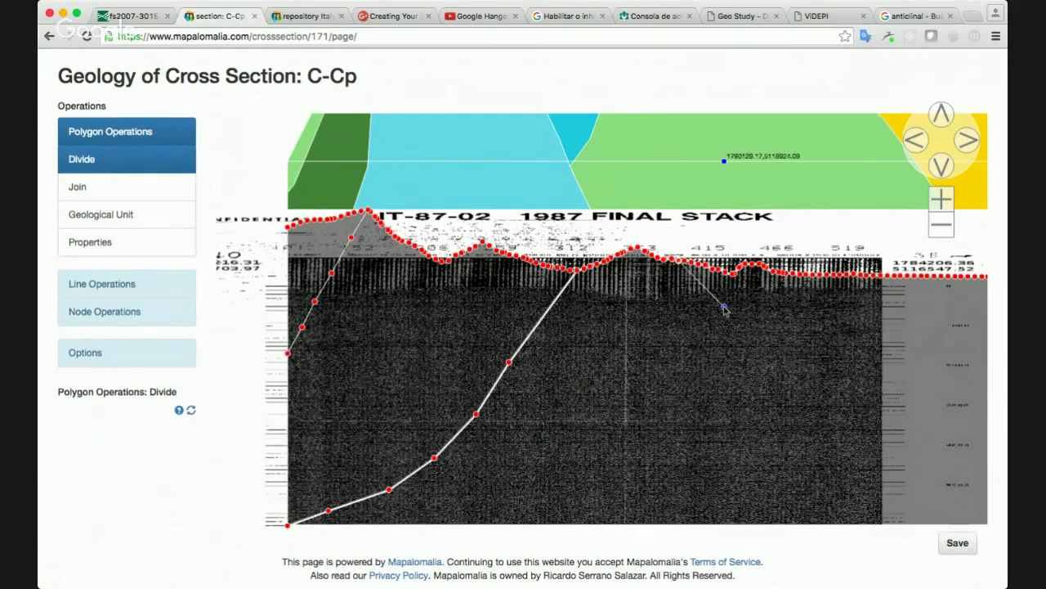
pyautogui.click(769, 332)
pyautogui.click(827, 351)
pyautogui.click(886, 356)
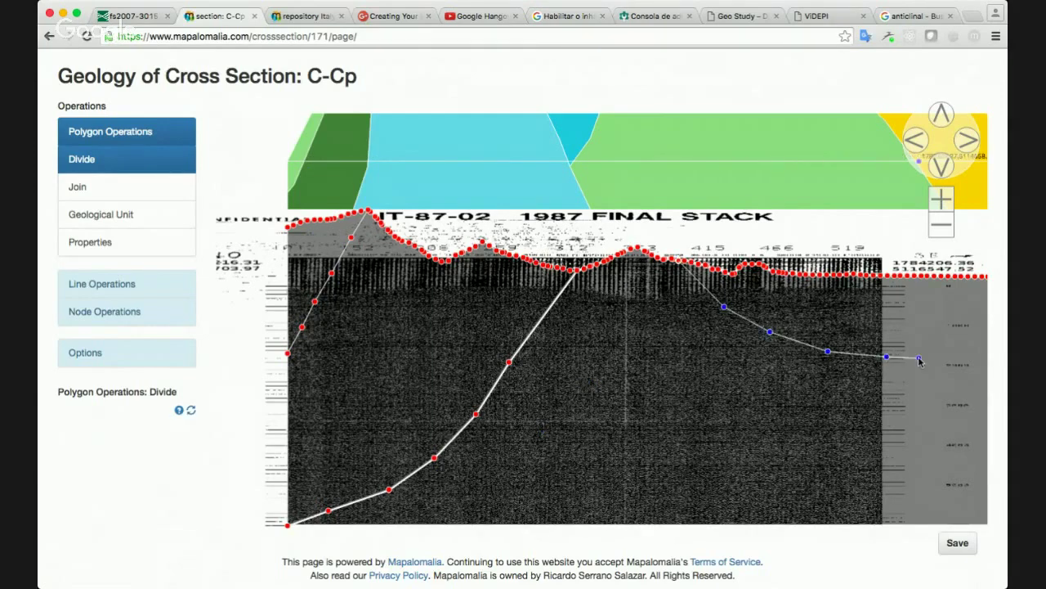
pyautogui.click(919, 358)
pyautogui.click(945, 364)
pyautogui.click(943, 165)
pyautogui.click(942, 165)
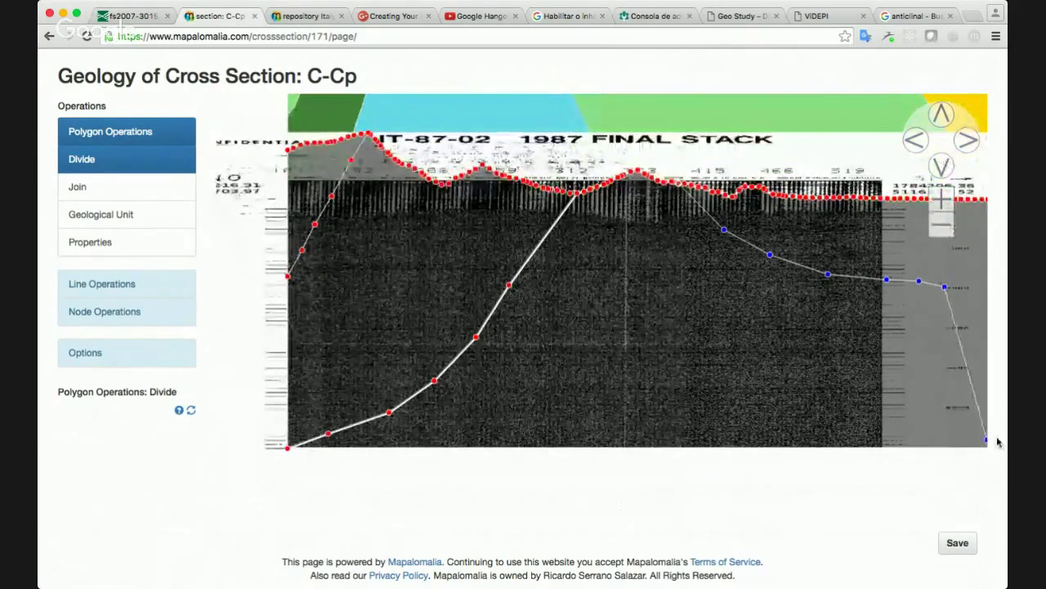
pyautogui.click(966, 141)
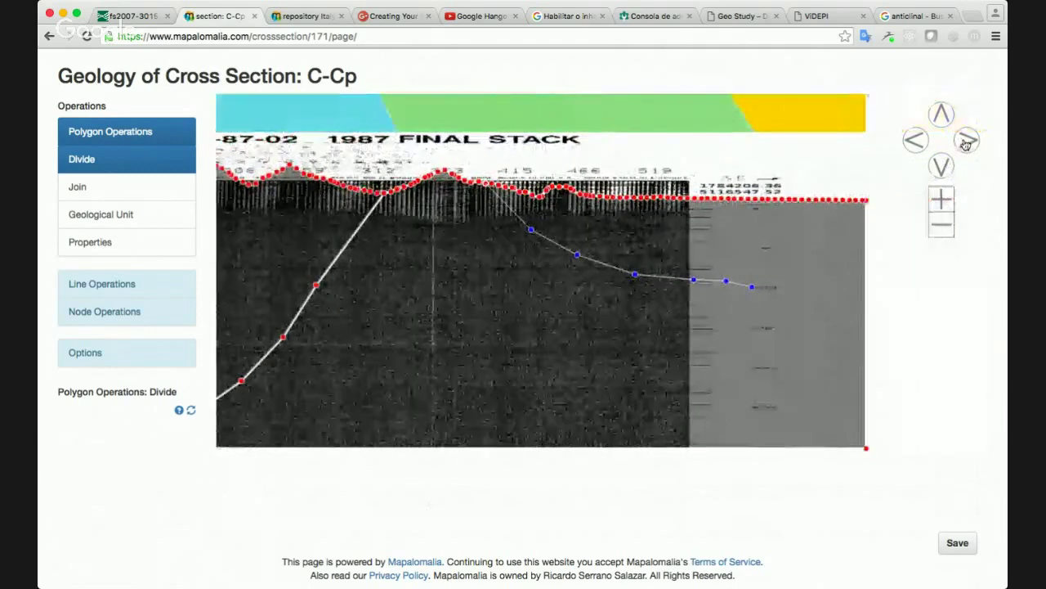
pyautogui.click(866, 449)
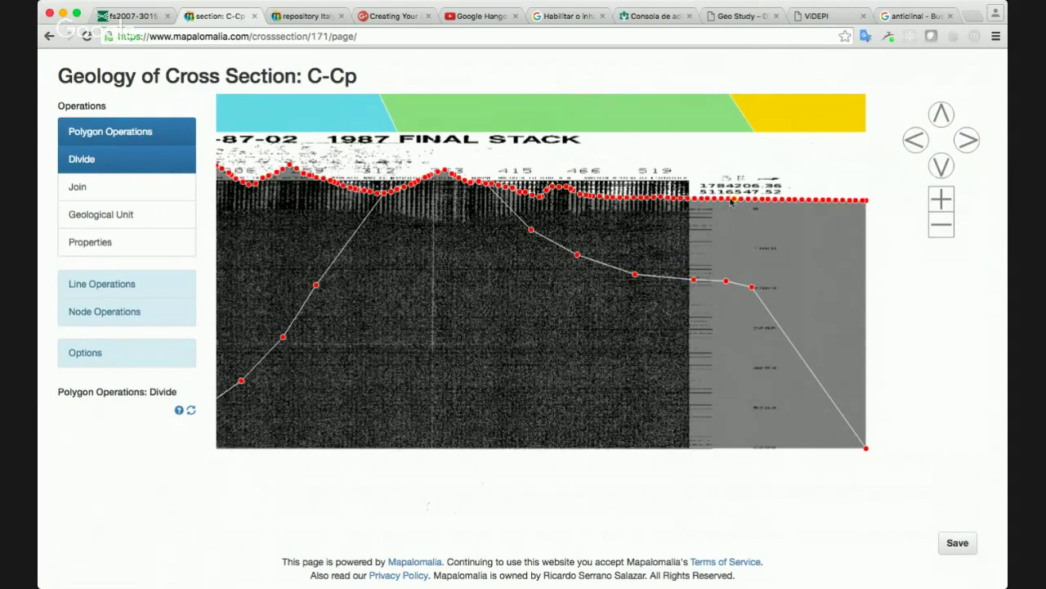
# Divide the eastern polygon with a near-vertical line from the surface below the green–yellow contact to the second-to-last node of the flattening curve
pyautogui.click(942, 114)
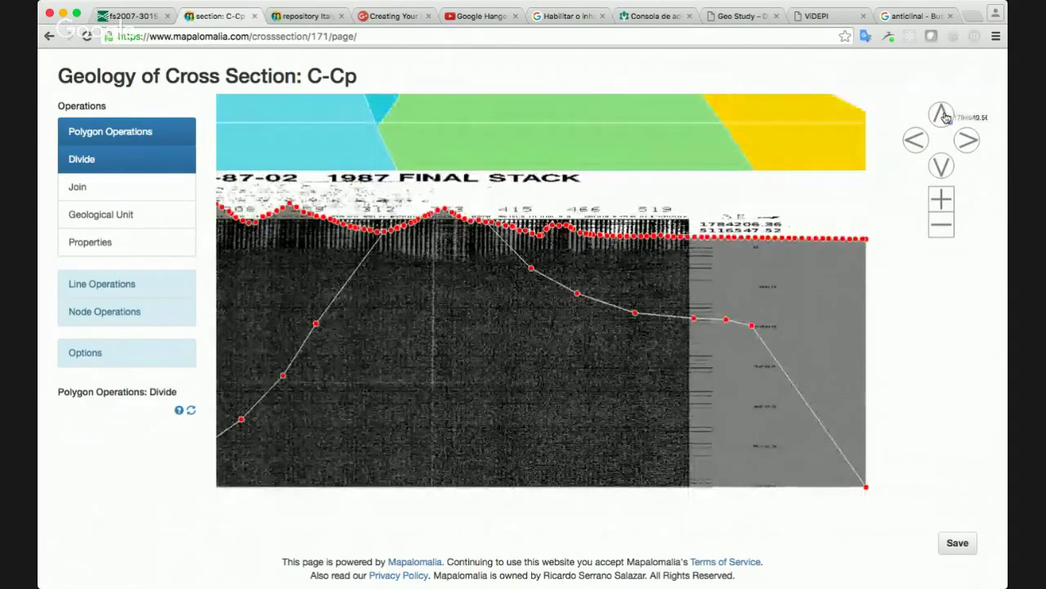
pyautogui.click(722, 240)
pyautogui.click(726, 320)
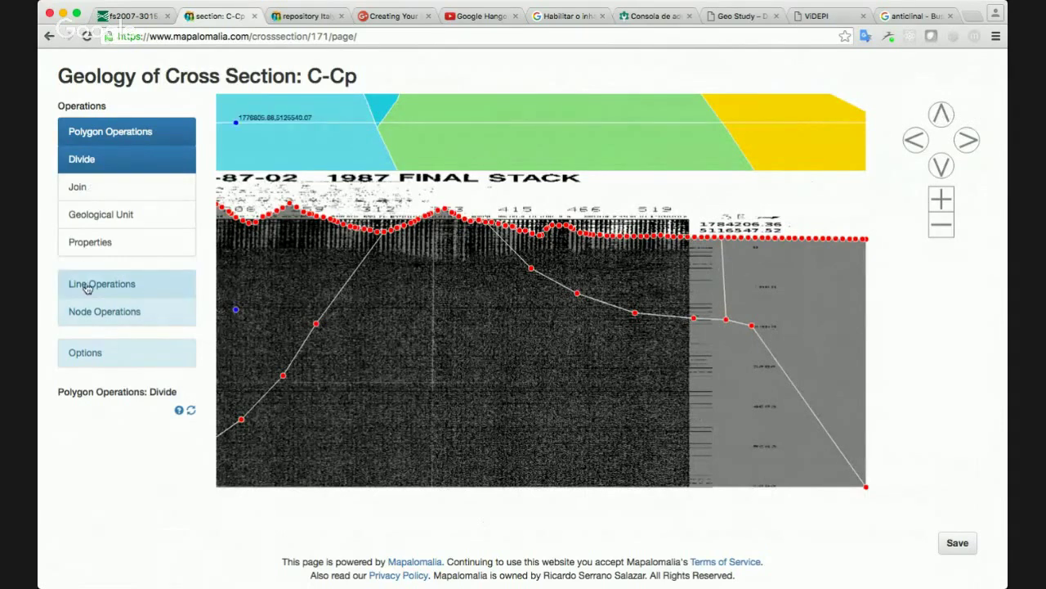
# Add nodes just below the surface on the near-vertical line and the right boundary, and divide the eastern polygon between them into a thin surface strip
pyautogui.click(107, 313)
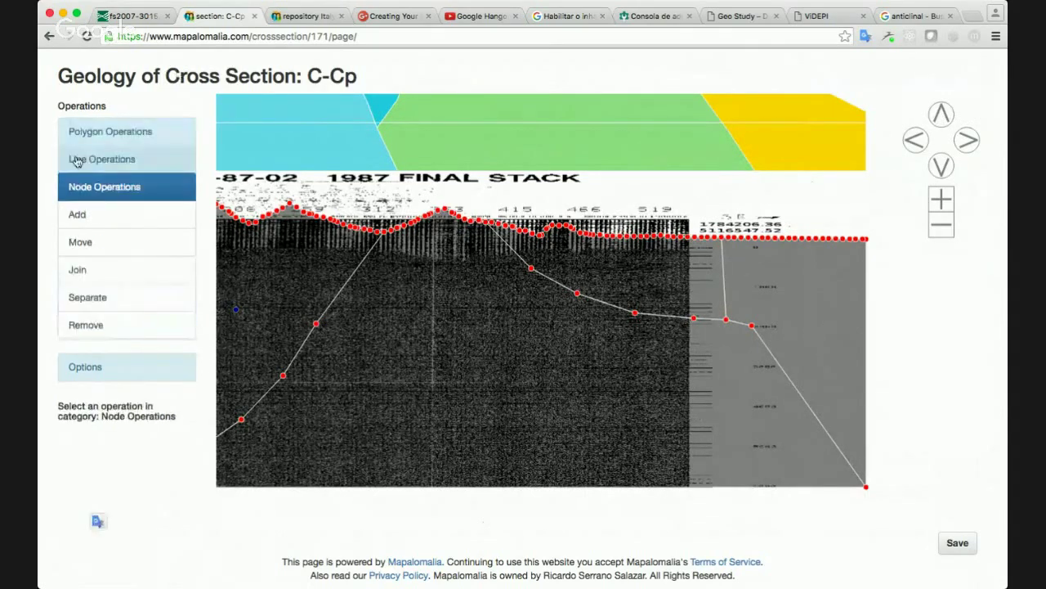
pyautogui.click(116, 215)
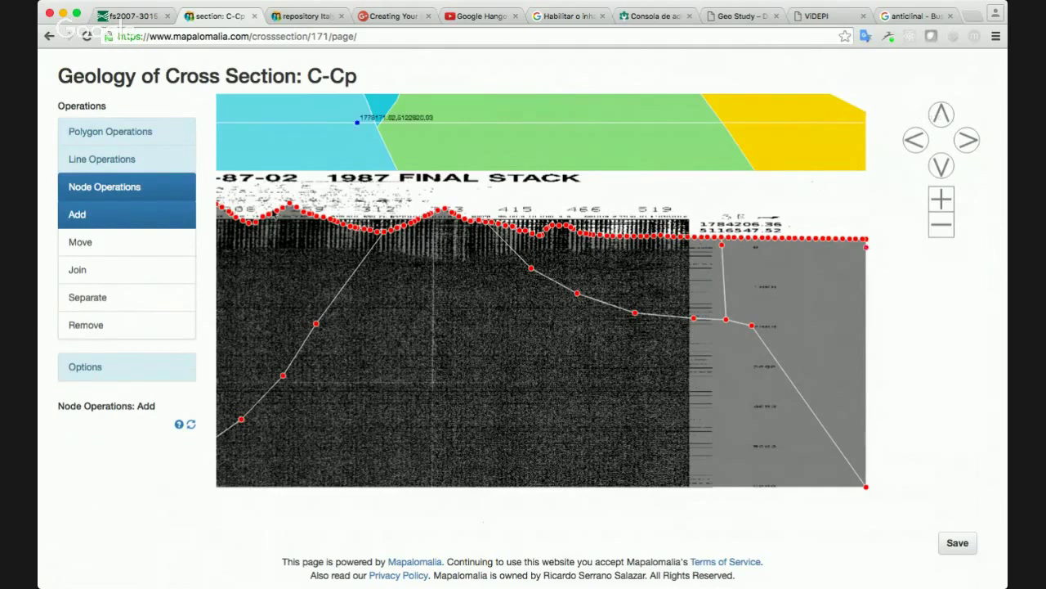
pyautogui.click(113, 158)
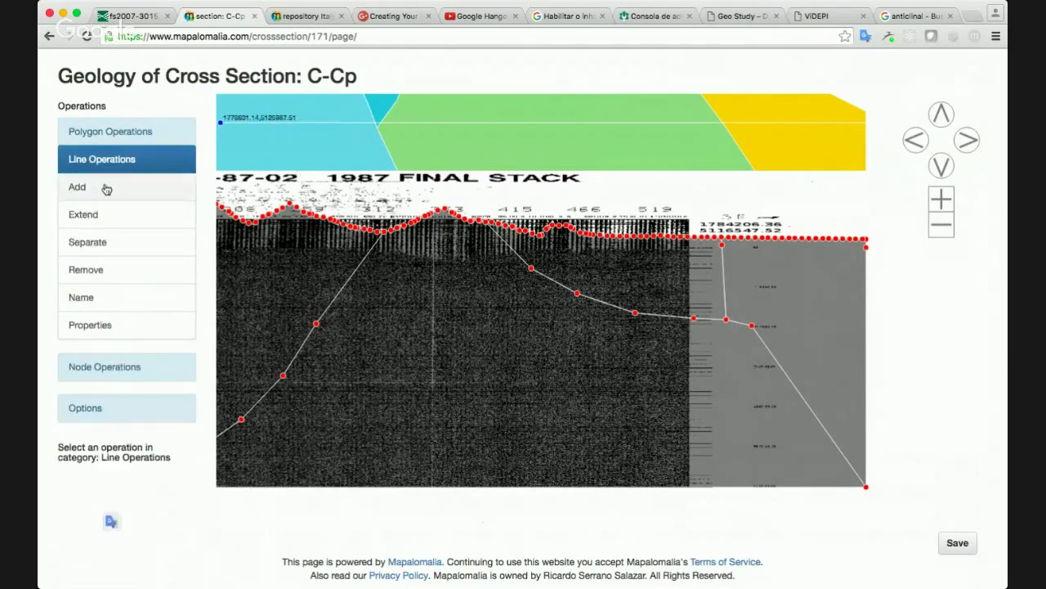
pyautogui.click(111, 130)
pyautogui.click(110, 164)
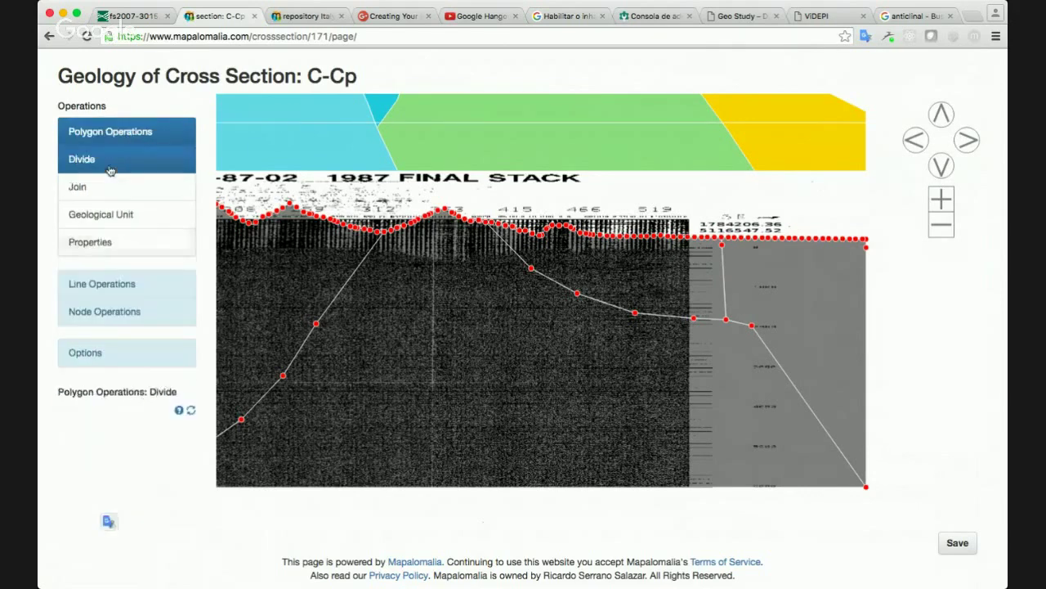
pyautogui.click(722, 245)
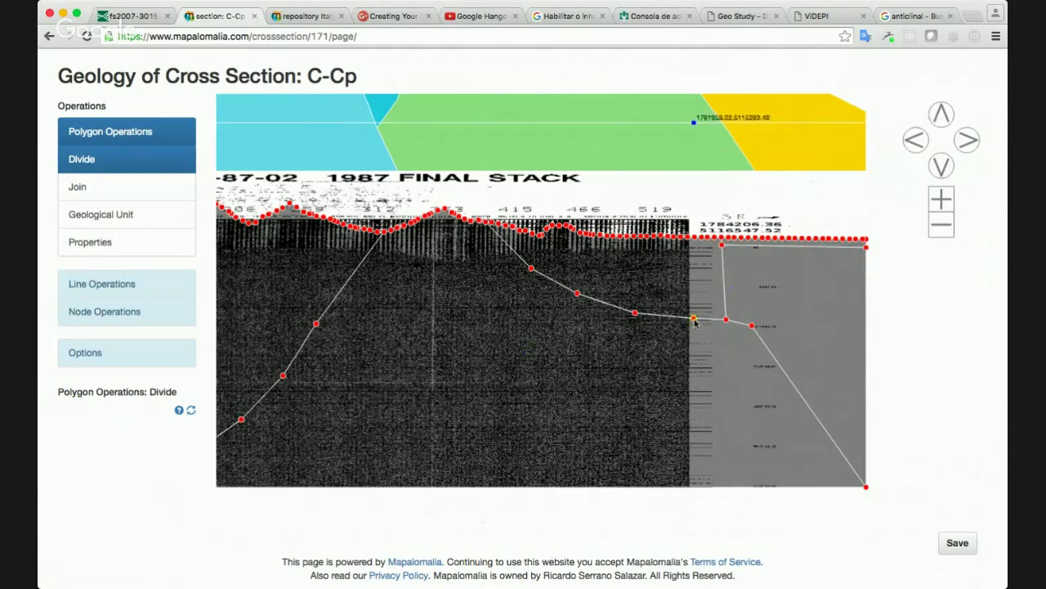
# Join the large central polygon with the eastern polygon beneath the thin surface strip
pyautogui.click(94, 193)
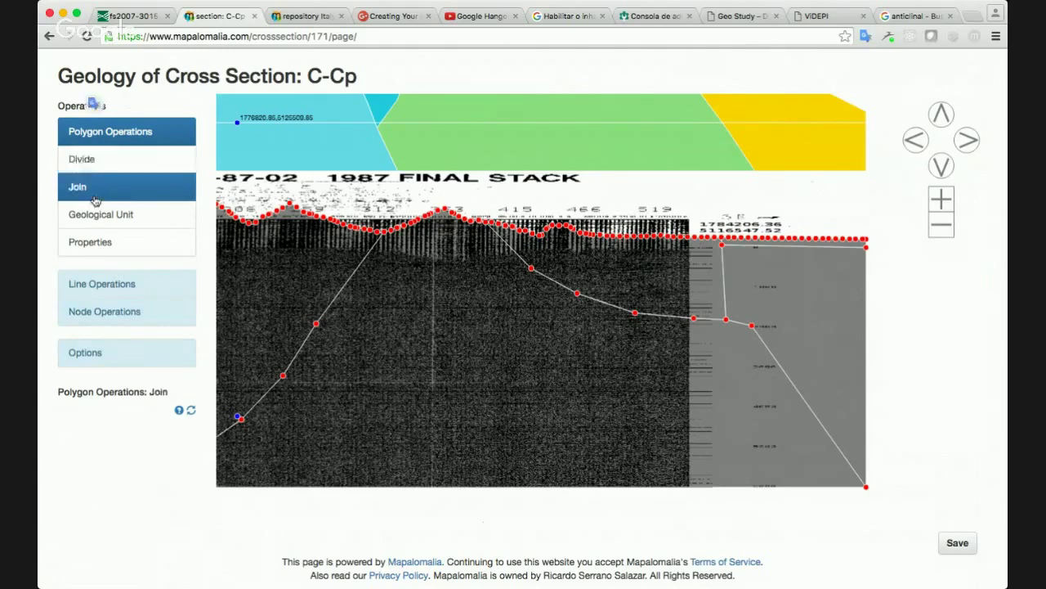
pyautogui.click(529, 392)
pyautogui.click(805, 314)
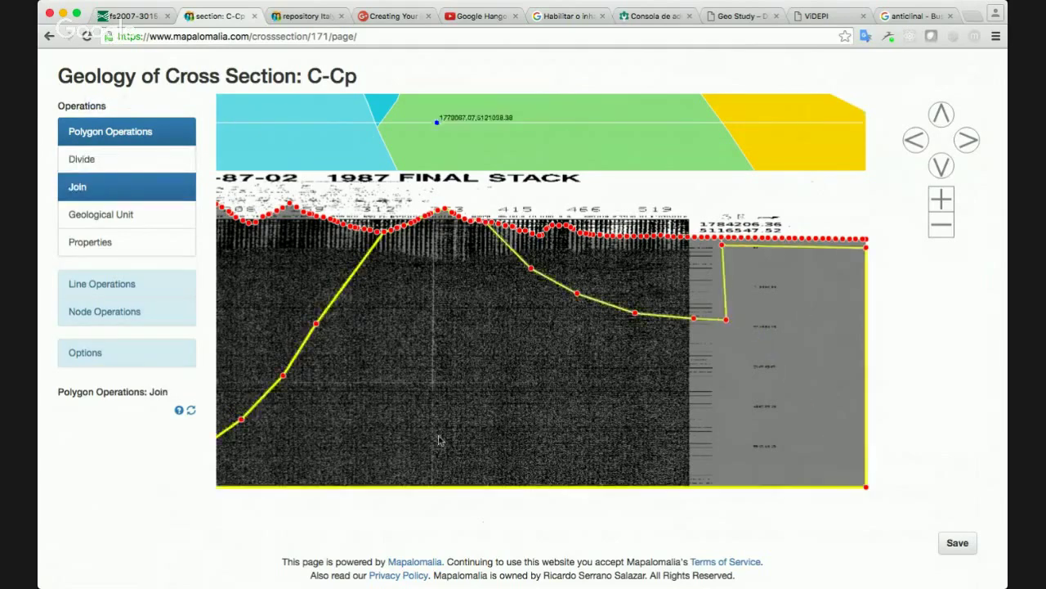
pyautogui.click(917, 142)
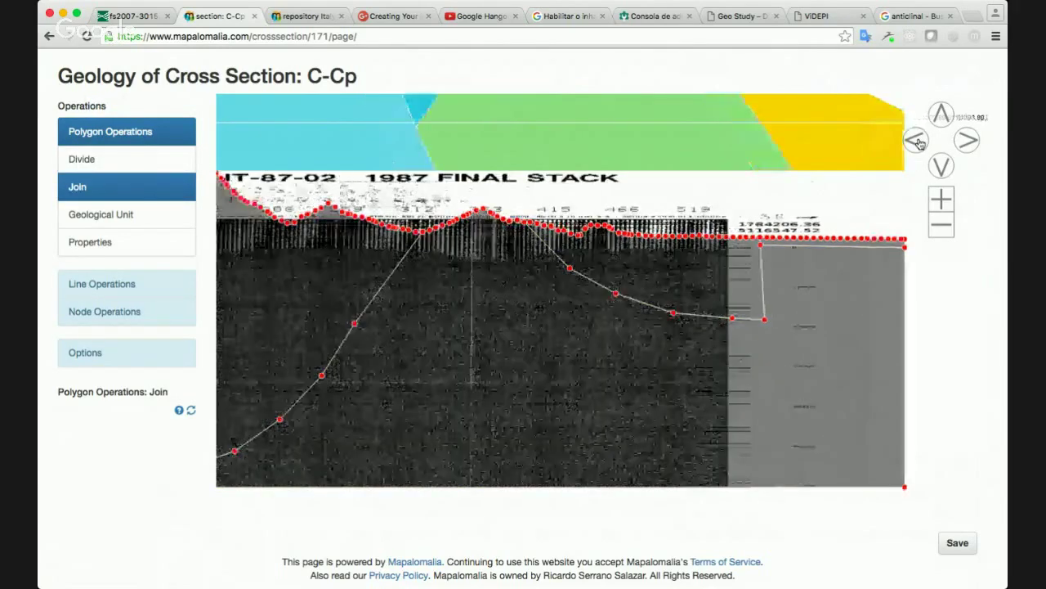
pyautogui.click(917, 141)
pyautogui.click(917, 141)
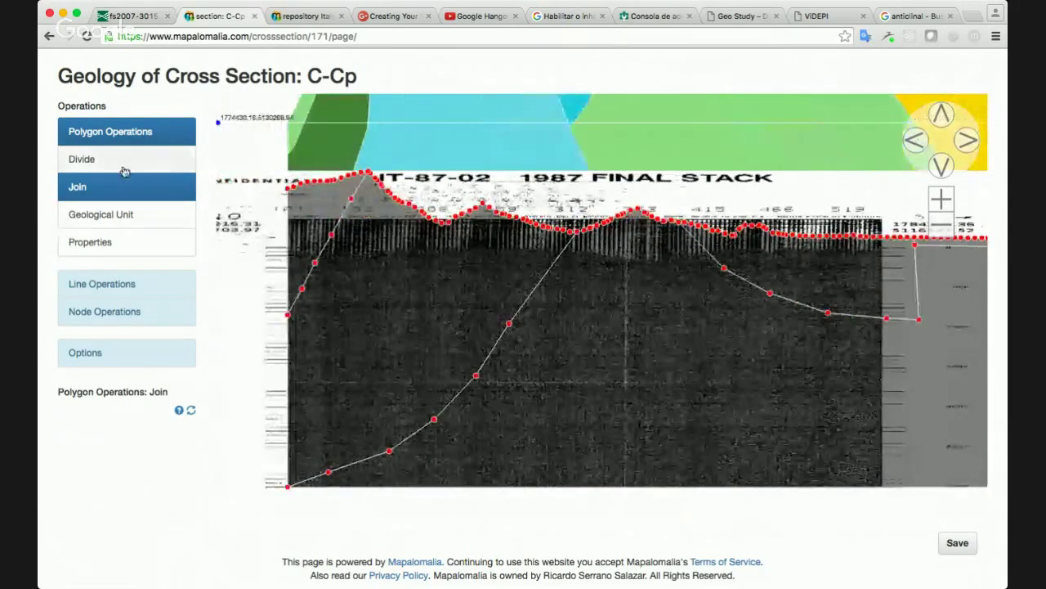
pyautogui.click(103, 214)
pyautogui.click(601, 340)
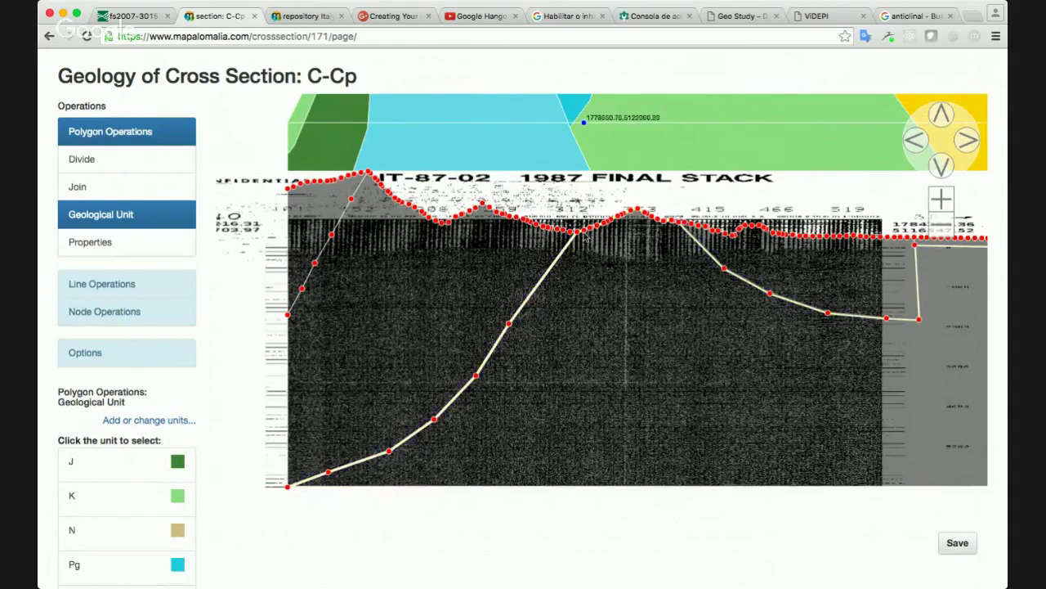
# Divide the polygon west of the steep central line from a surface node just west of its top to its first node below the surface
pyautogui.click(97, 166)
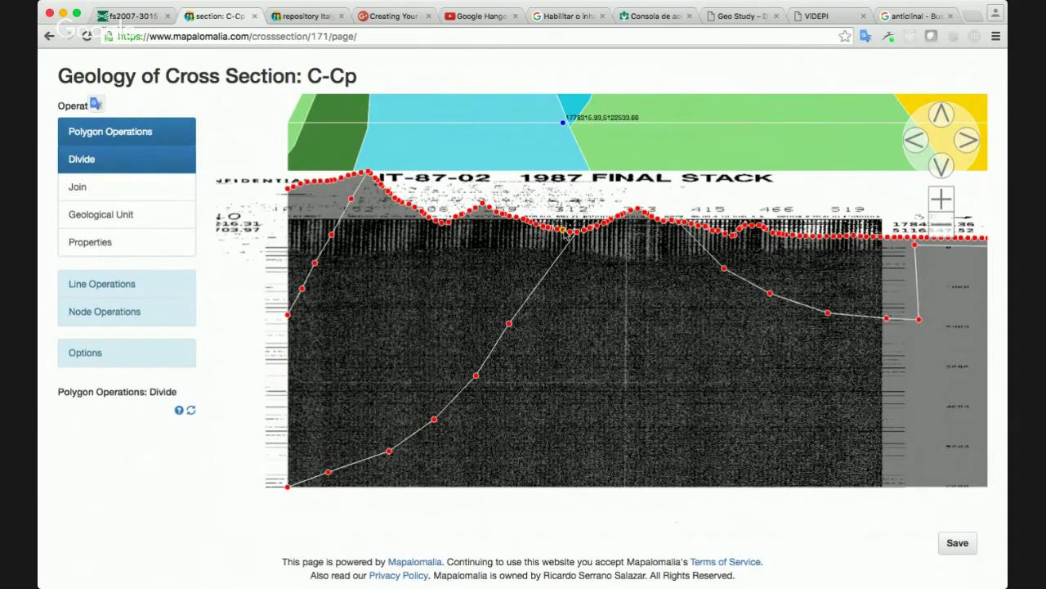
pyautogui.click(942, 200)
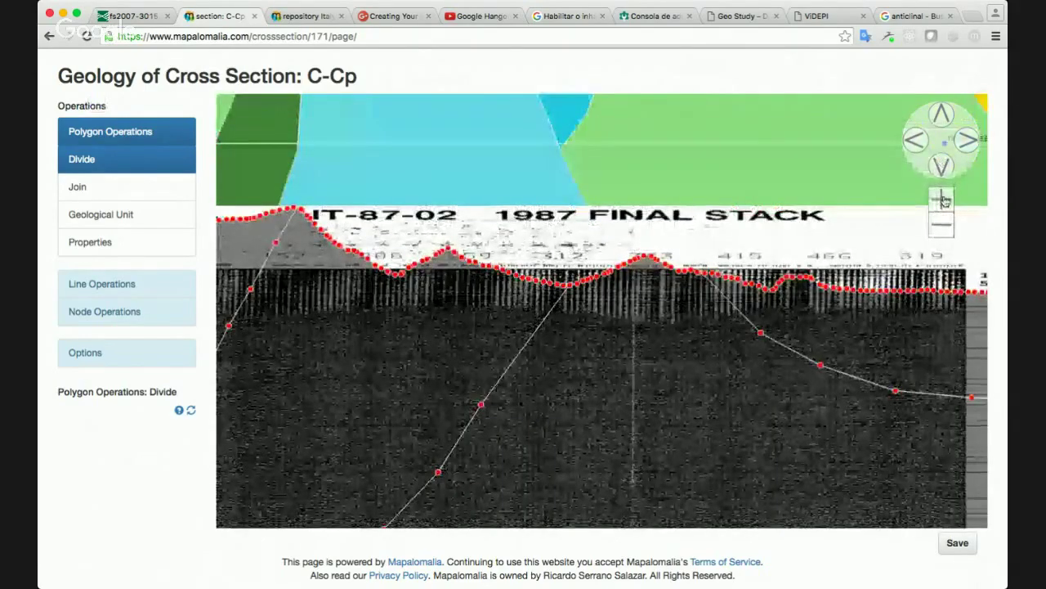
pyautogui.click(941, 116)
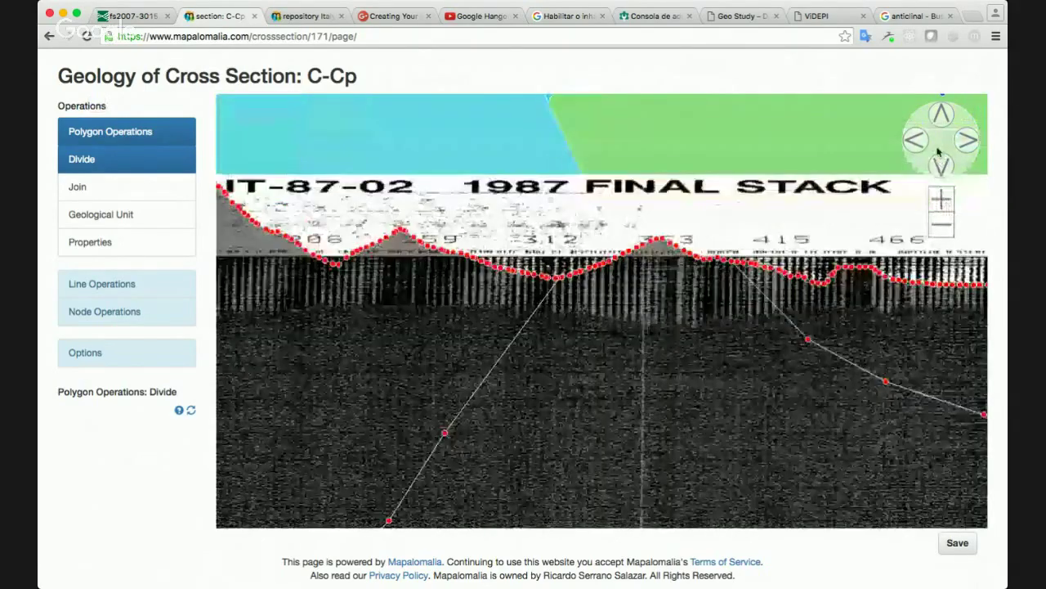
pyautogui.click(942, 116)
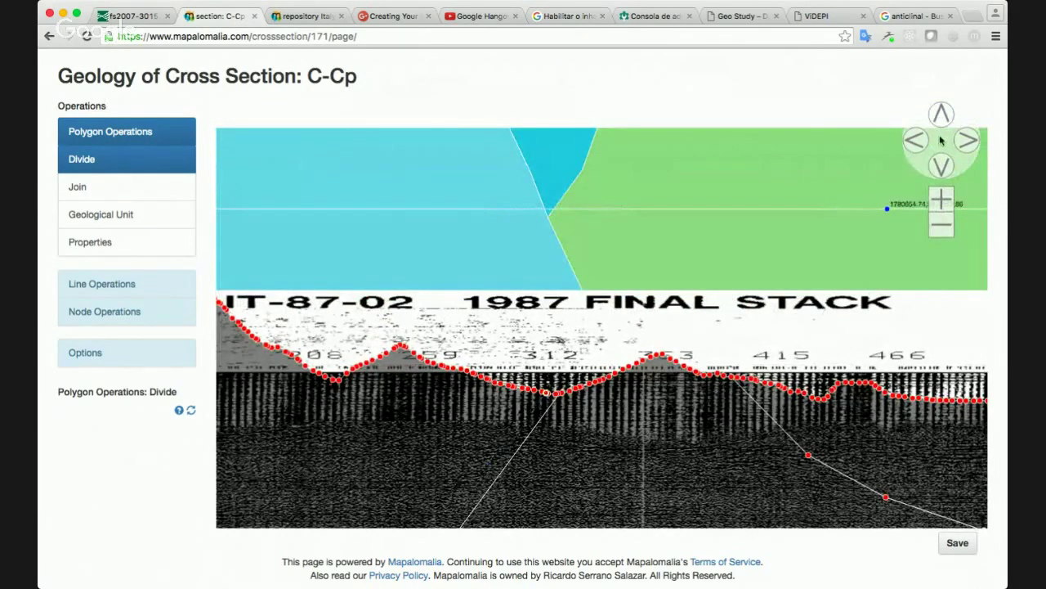
pyautogui.click(941, 166)
pyautogui.click(942, 166)
pyautogui.click(942, 165)
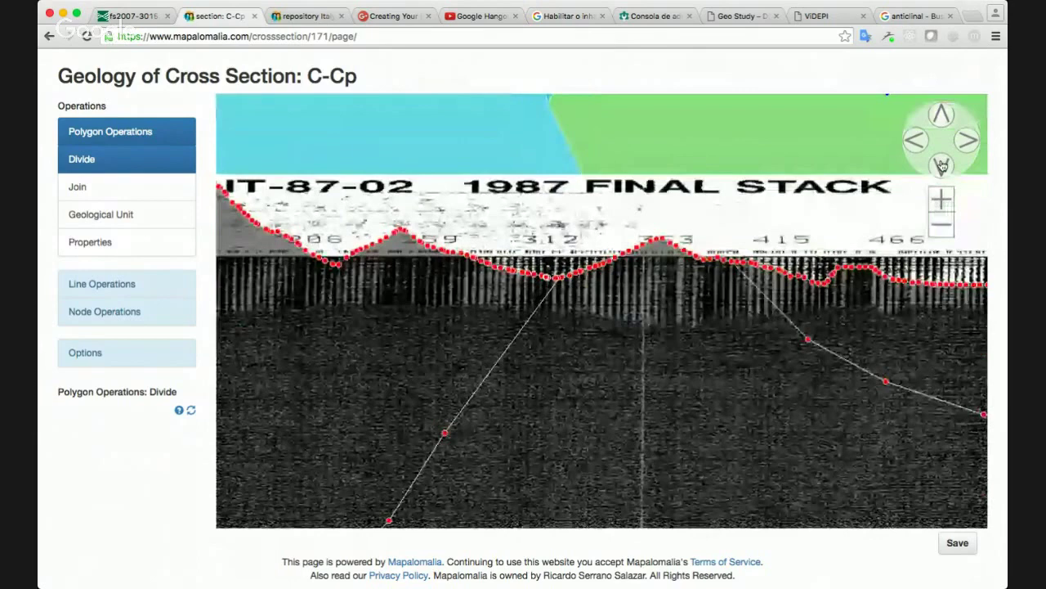
pyautogui.click(445, 432)
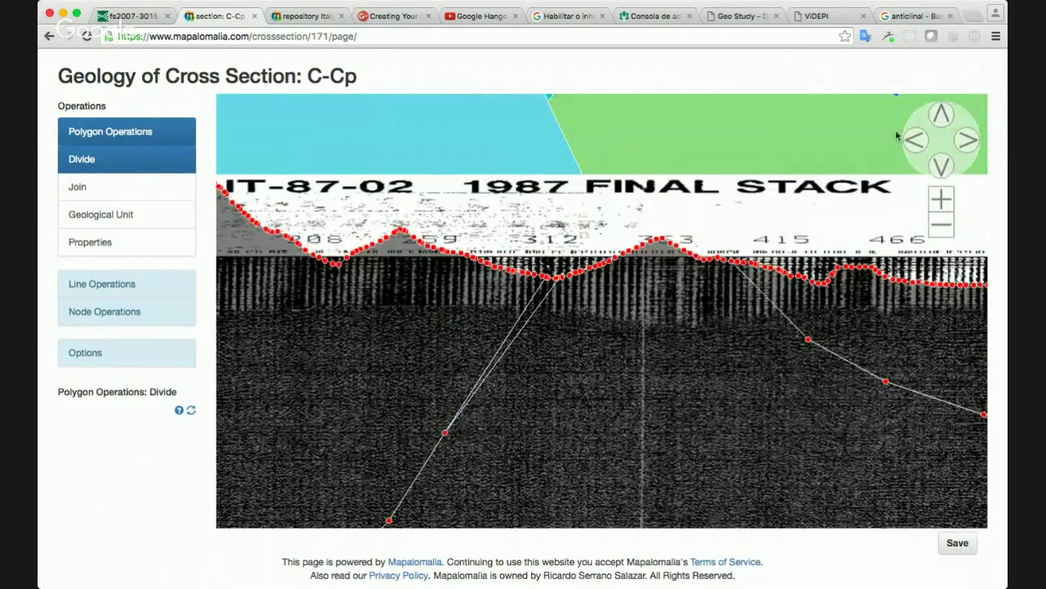
# Divide the central polygon from the surface node just east of the steep line's top to the first node below the surface on the flattening curve
pyautogui.click(940, 116)
pyautogui.click(940, 115)
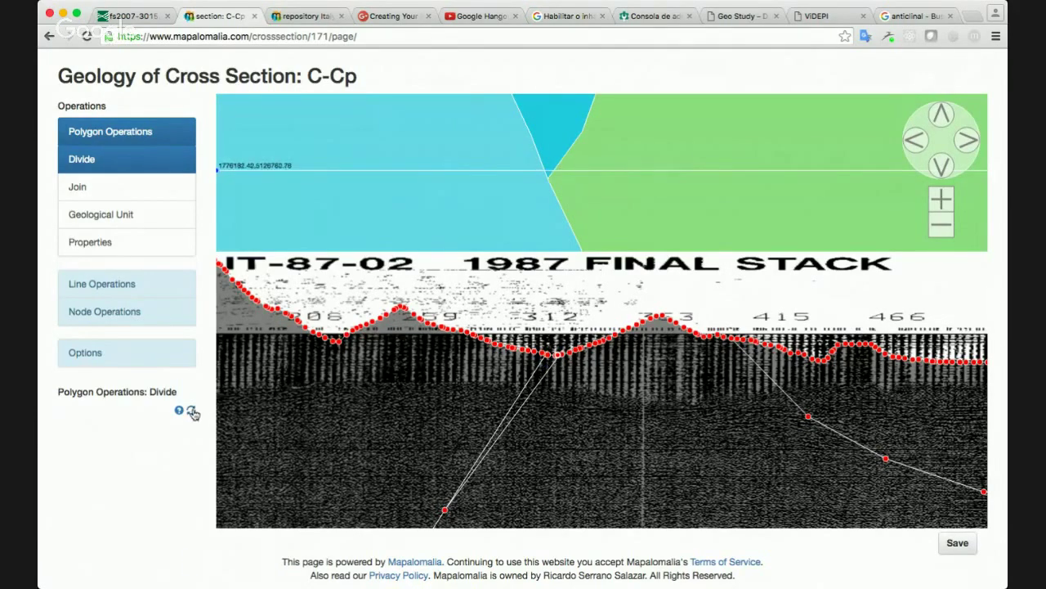
pyautogui.click(939, 209)
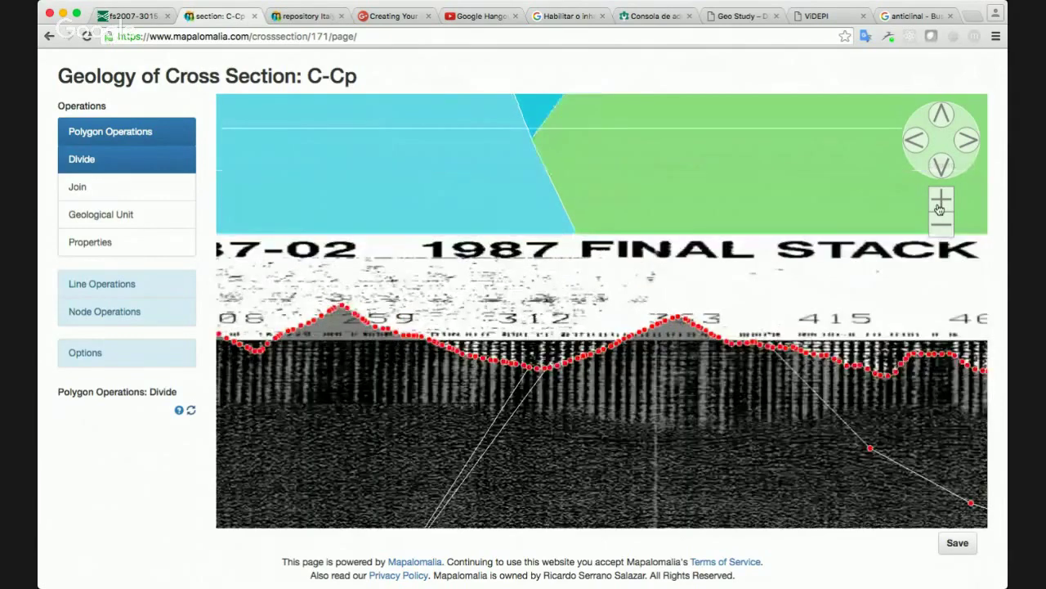
pyautogui.click(940, 209)
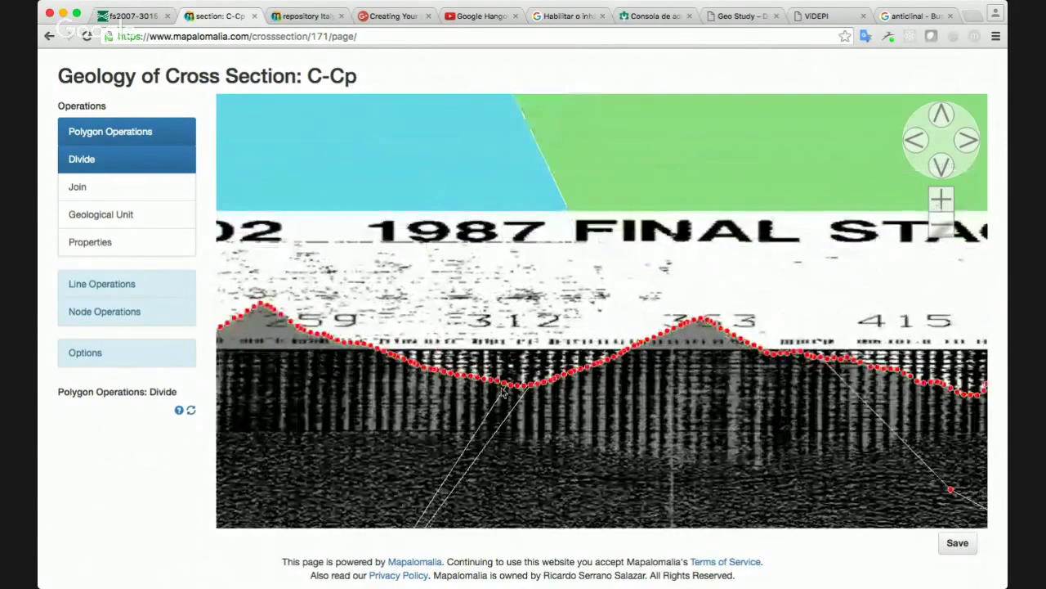
pyautogui.click(940, 205)
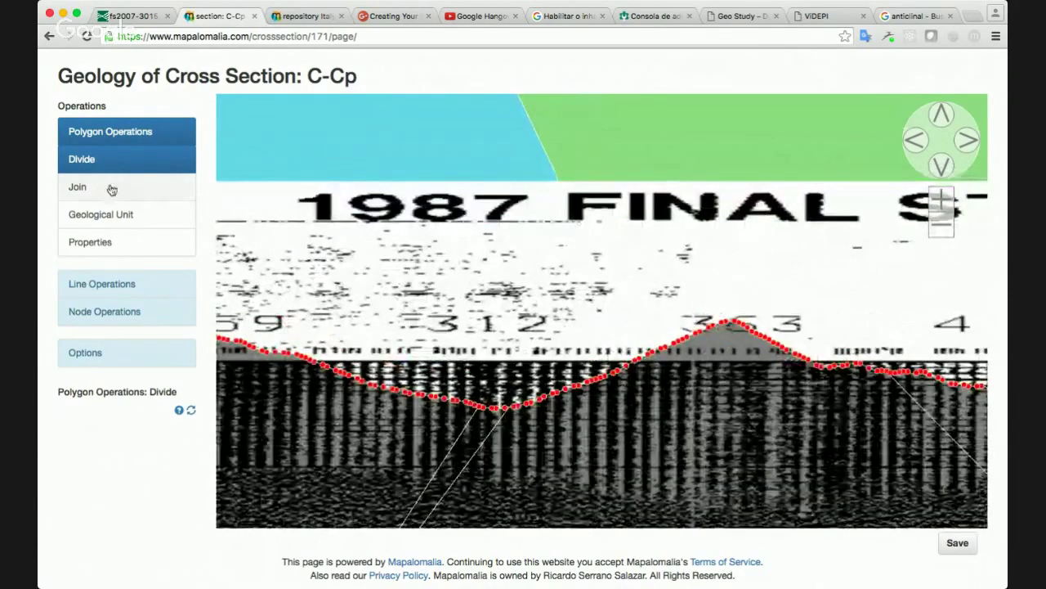
pyautogui.click(945, 119)
pyautogui.click(945, 120)
pyautogui.click(946, 119)
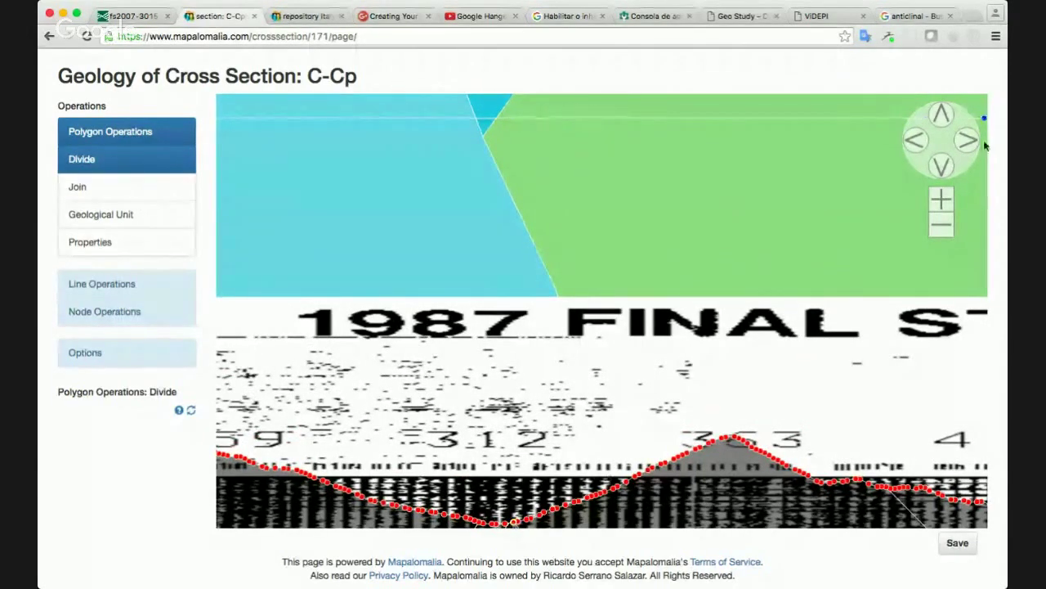
pyautogui.click(942, 226)
pyautogui.click(942, 226)
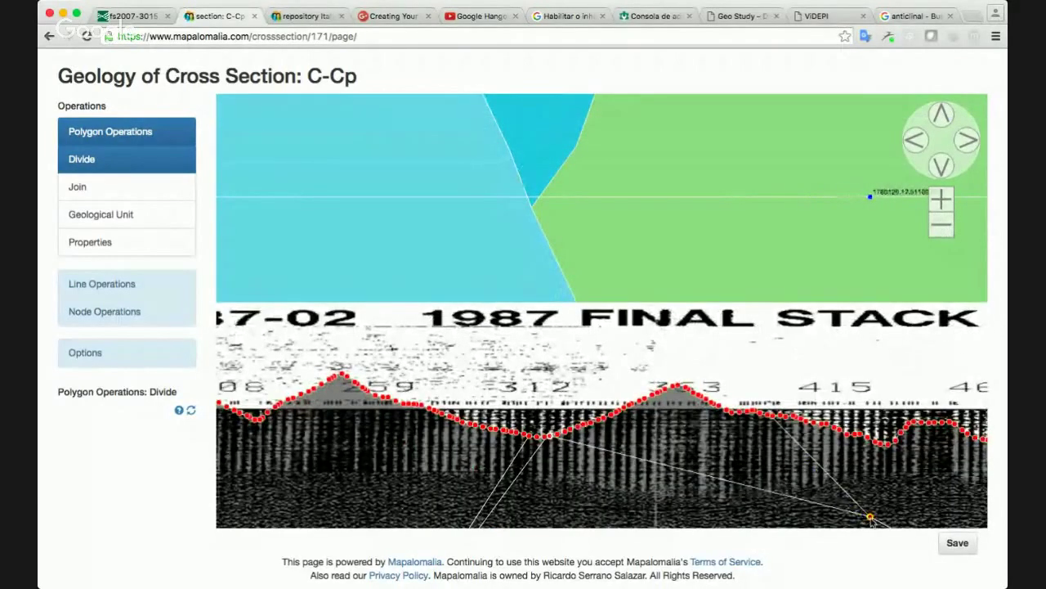
pyautogui.click(943, 167)
pyautogui.click(942, 167)
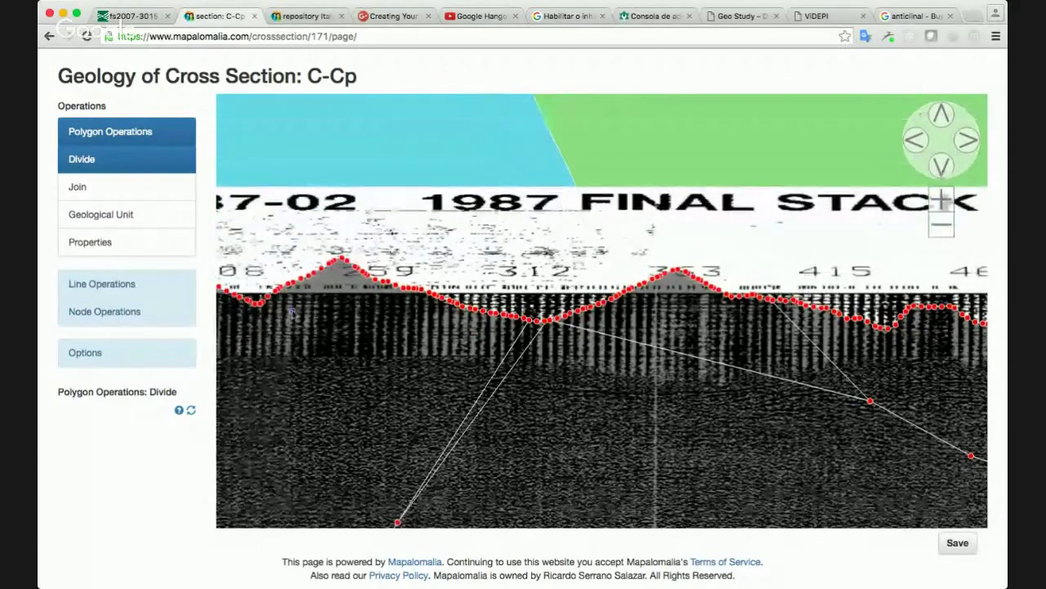
# Join the narrow sliver along the steep line with the central polygon, and assign unit Pg to it and Tr to its western neighbour
pyautogui.click(107, 189)
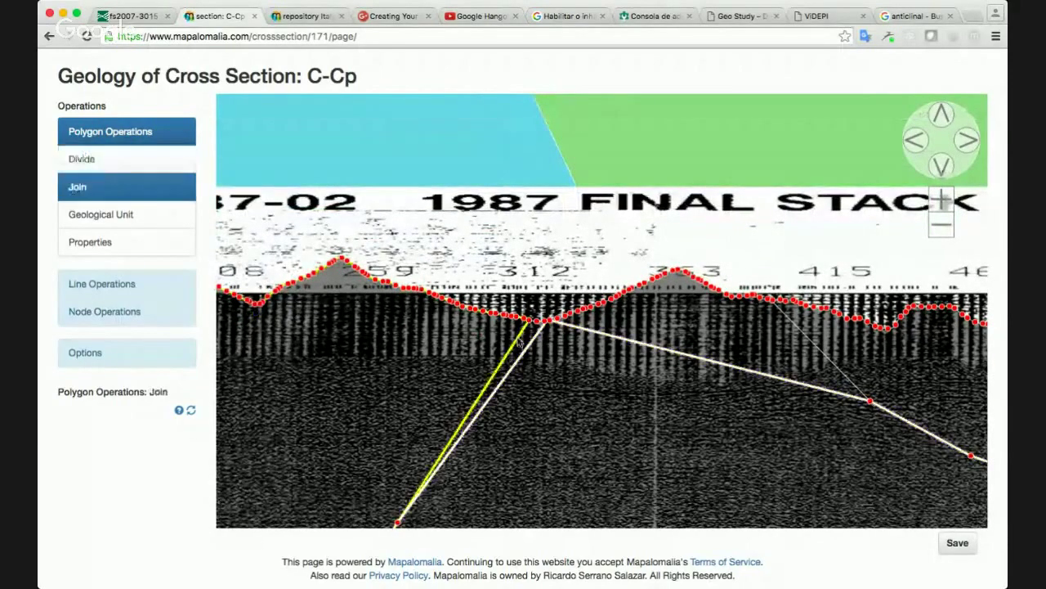
pyautogui.click(102, 214)
pyautogui.click(567, 381)
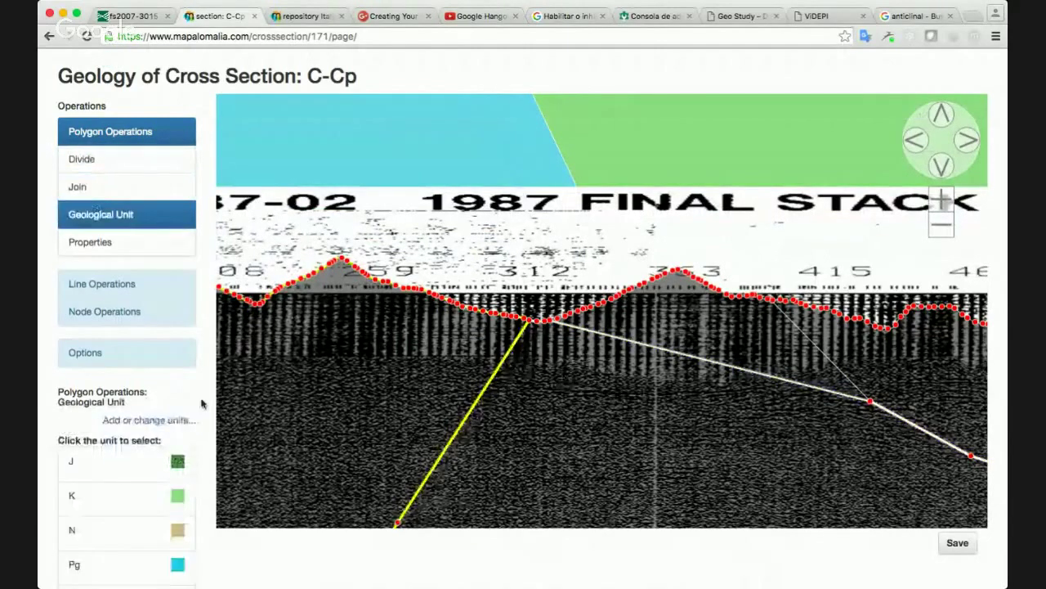
pyautogui.scroll(-1, 201, 403)
pyautogui.scroll(-3, 202, 403)
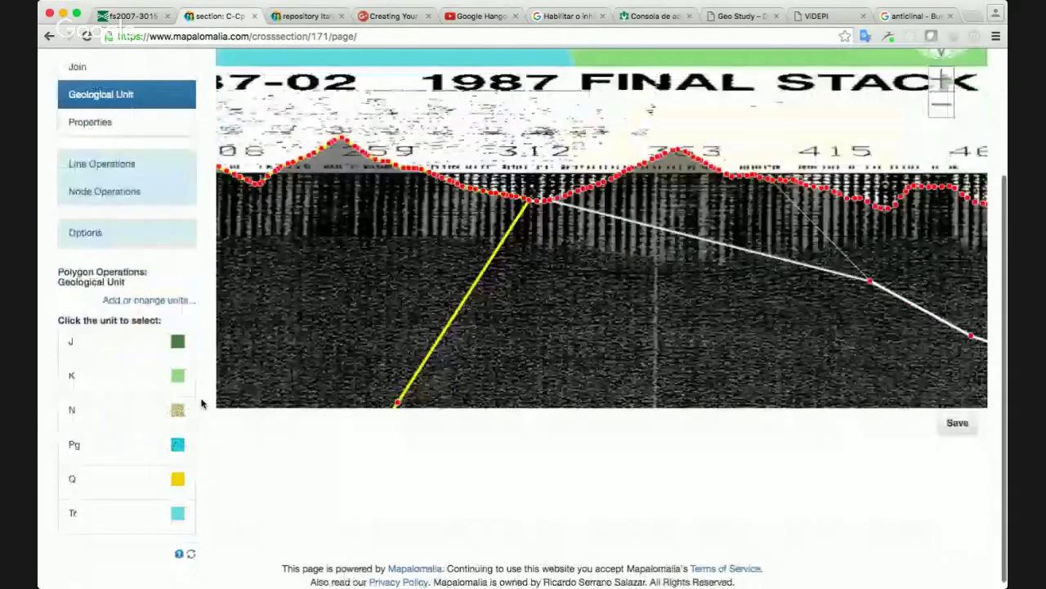
pyautogui.click(167, 444)
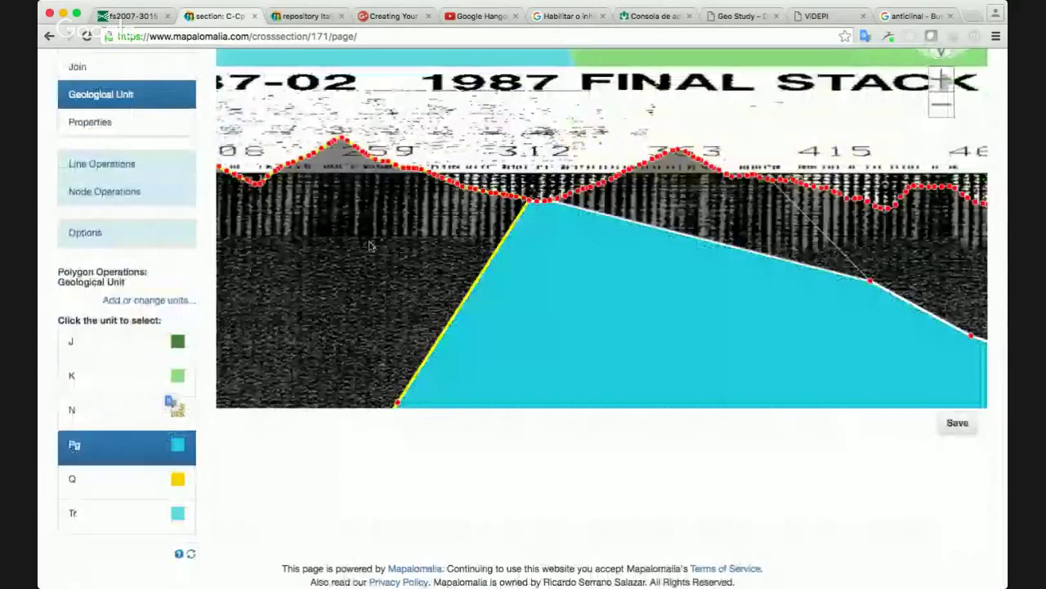
pyautogui.click(158, 526)
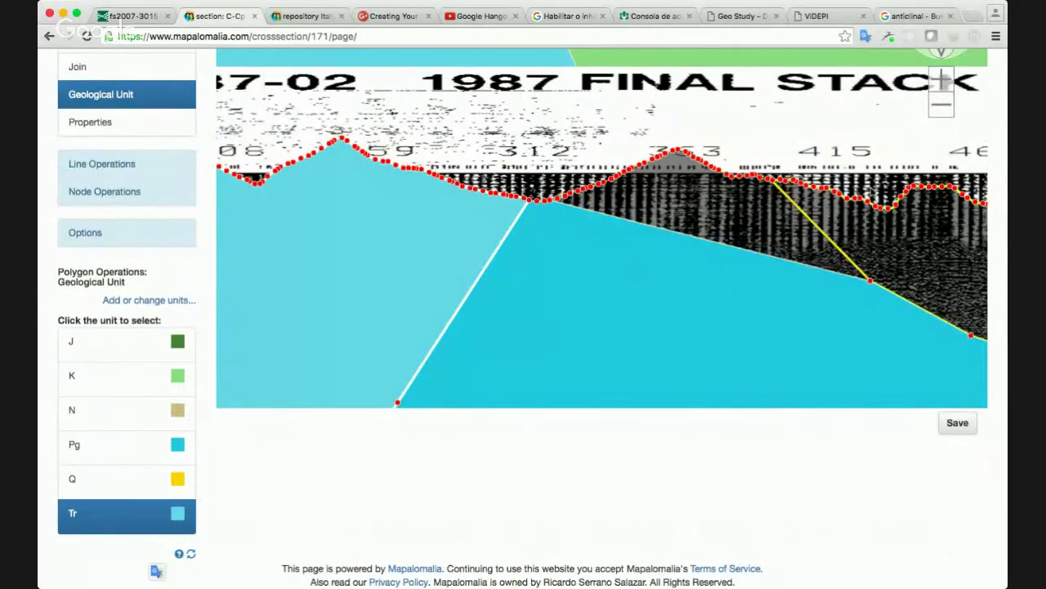
# Join the surface wedge around mark 363 with the polygon above the flattening curve, and assign it unit K
pyautogui.click(152, 78)
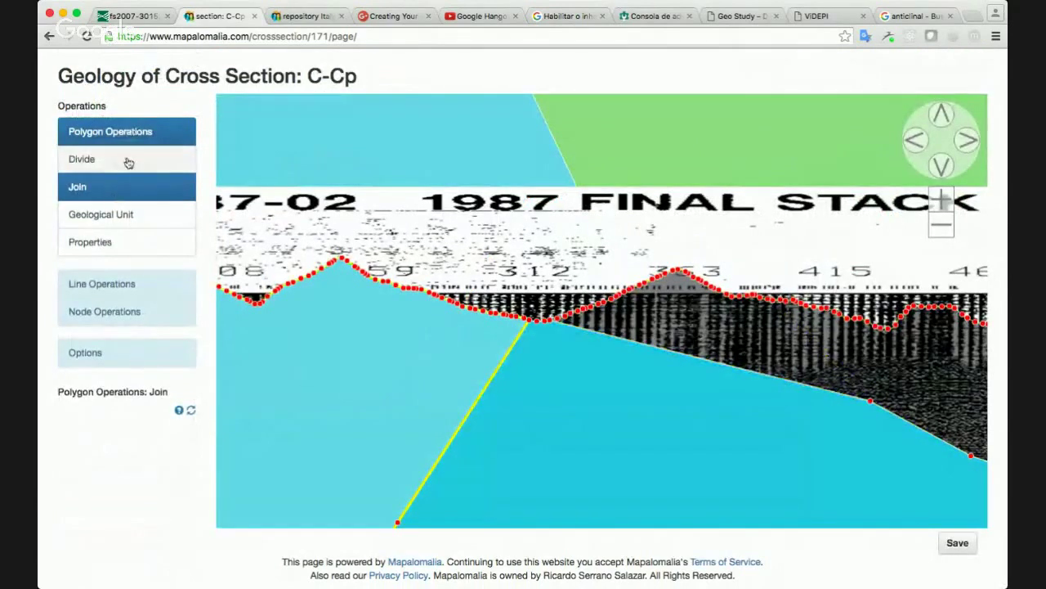
pyautogui.click(123, 214)
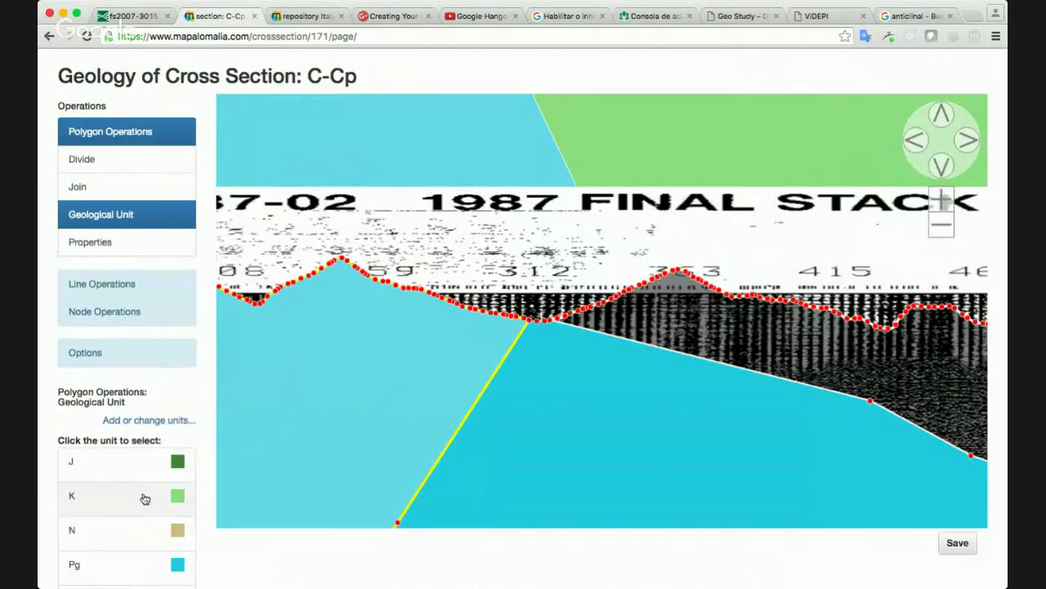
pyautogui.click(143, 498)
pyautogui.click(720, 299)
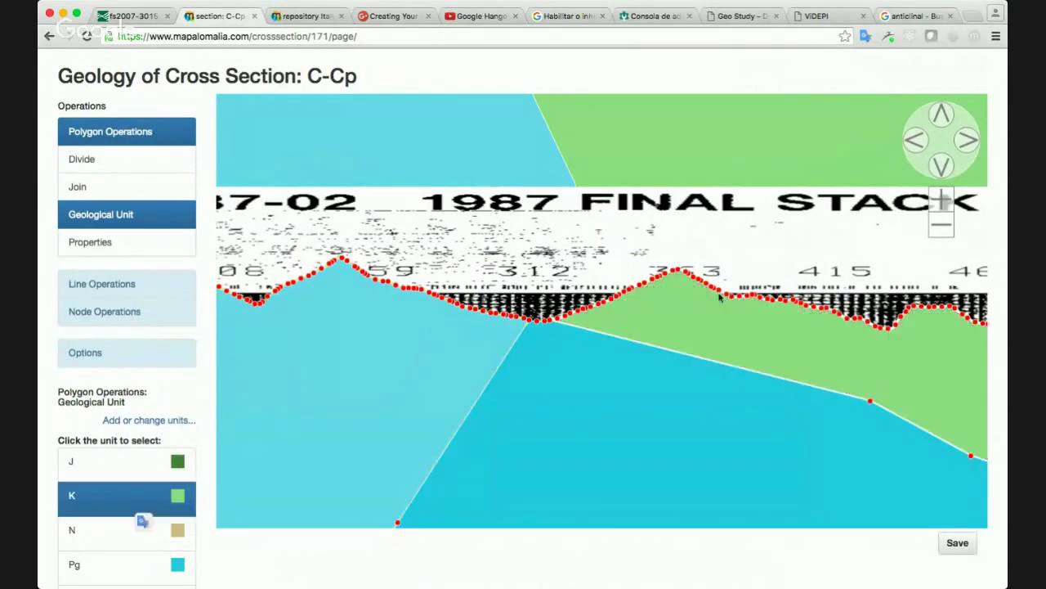
# Add a node on the section's western boundary, below the surface and just under the top of the seismic traces
pyautogui.click(915, 140)
pyautogui.click(915, 140)
pyautogui.click(915, 140)
pyautogui.click(915, 140)
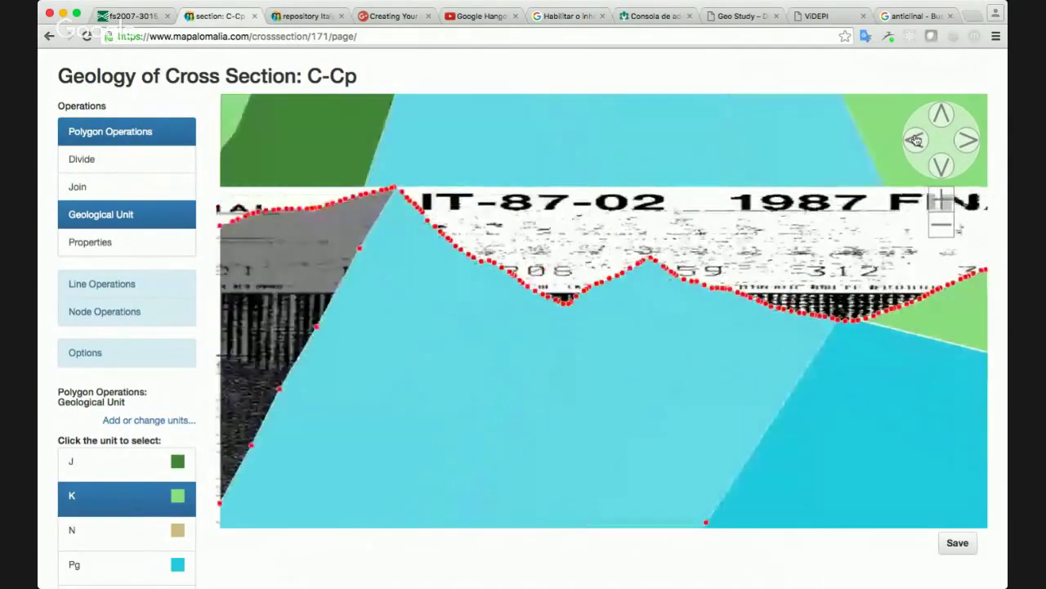
pyautogui.click(914, 139)
pyautogui.click(942, 114)
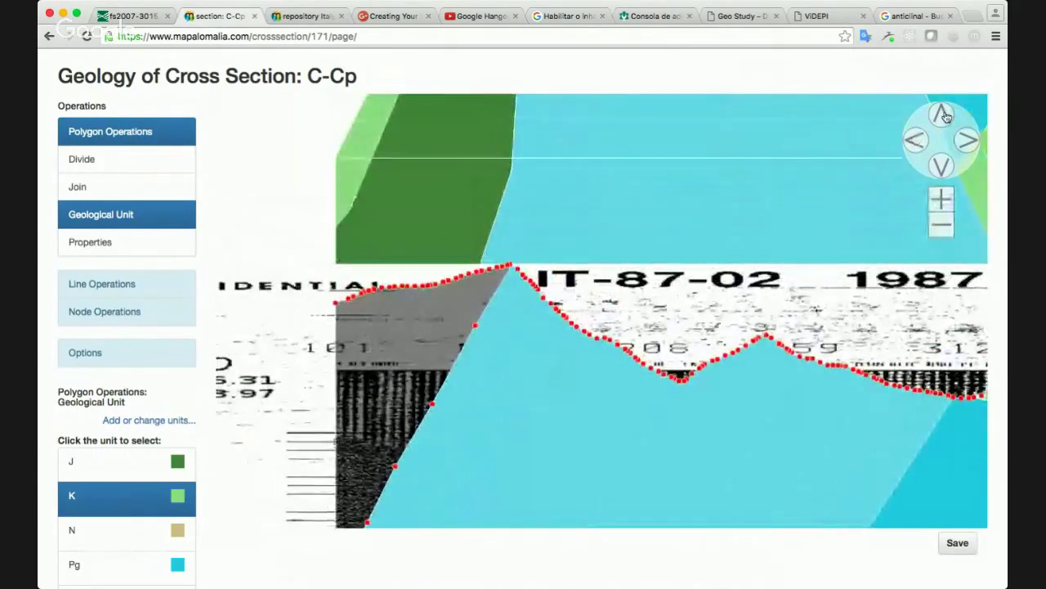
pyautogui.click(104, 161)
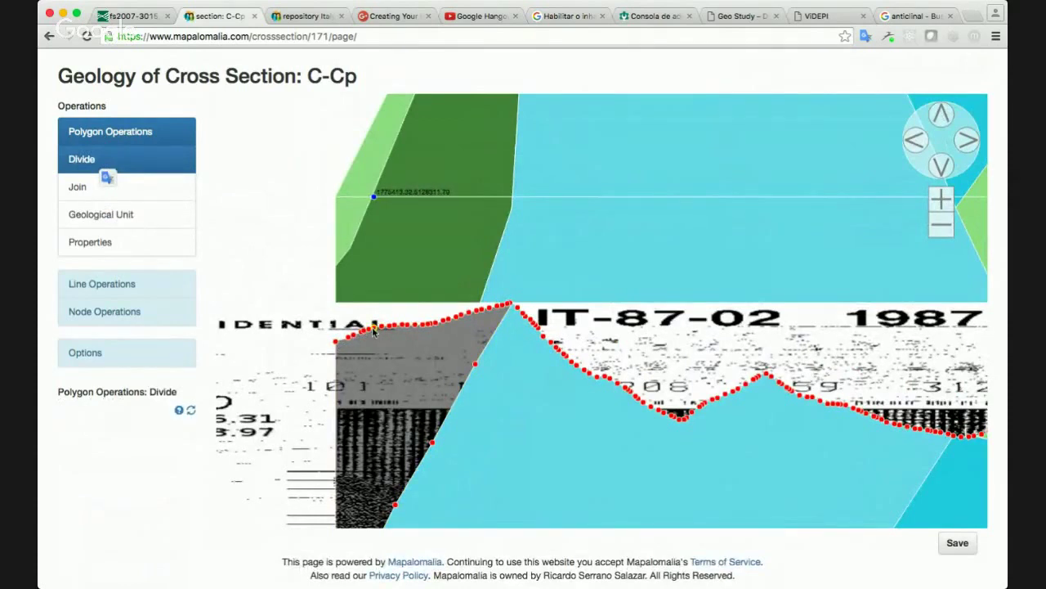
pyautogui.click(98, 297)
pyautogui.click(127, 141)
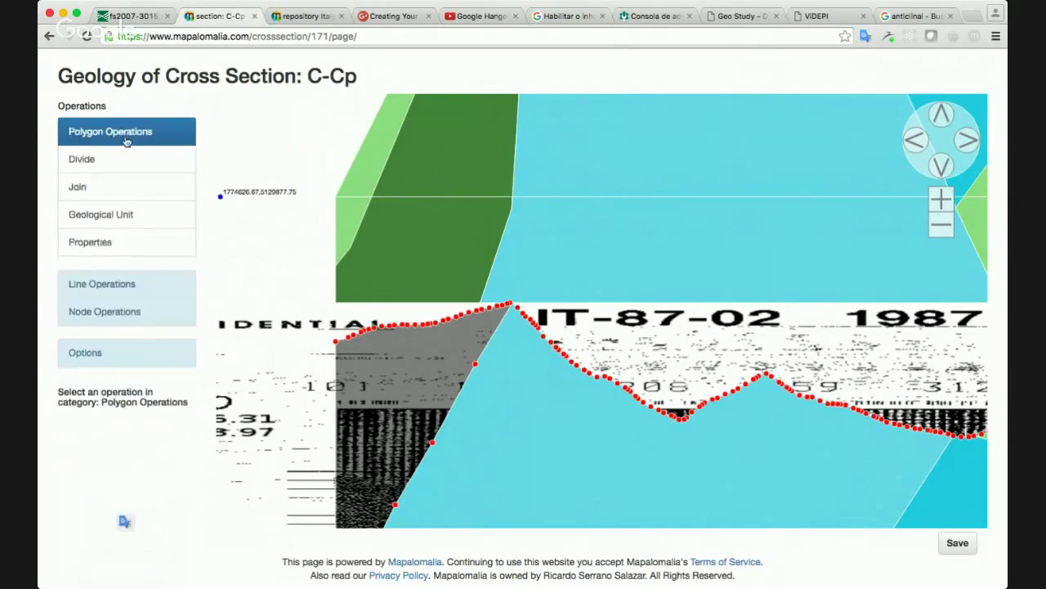
pyautogui.click(90, 316)
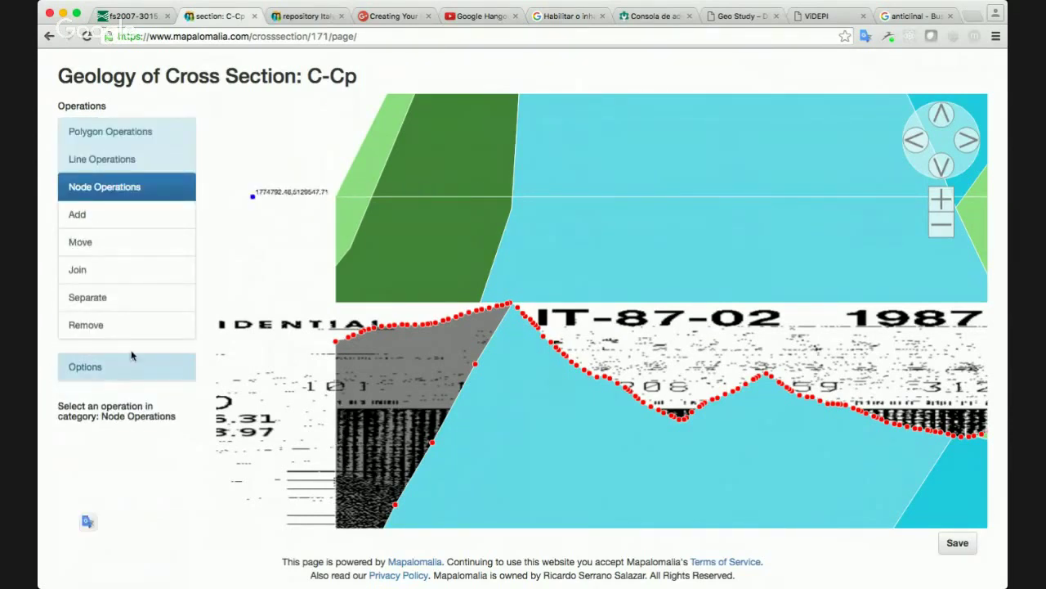
pyautogui.click(160, 218)
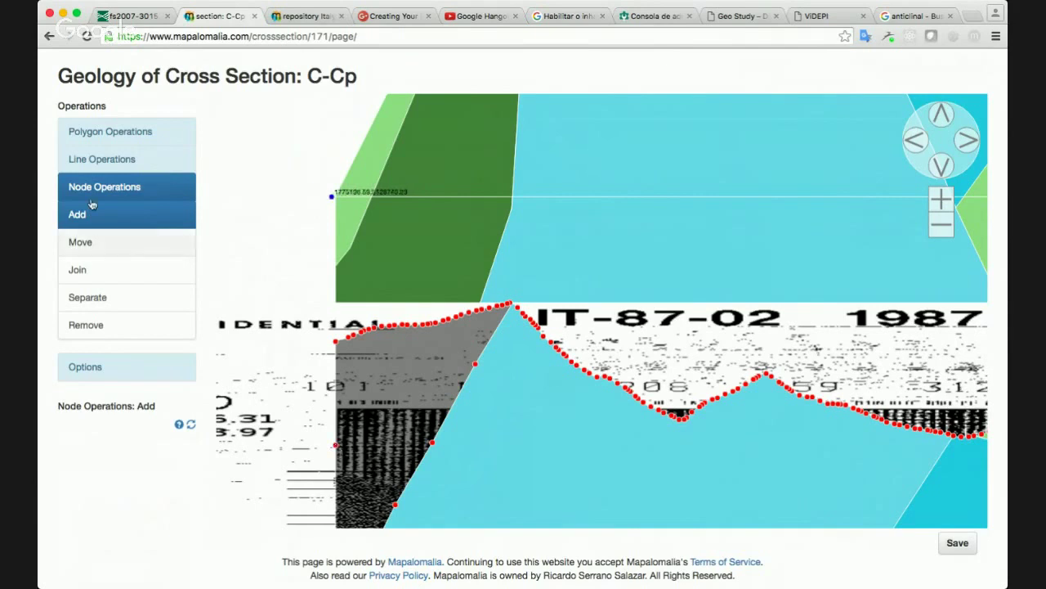
# Divide the westernmost polygon with a steep curve from the western boundary node up to the surface node below the K–J contact
pyautogui.click(123, 158)
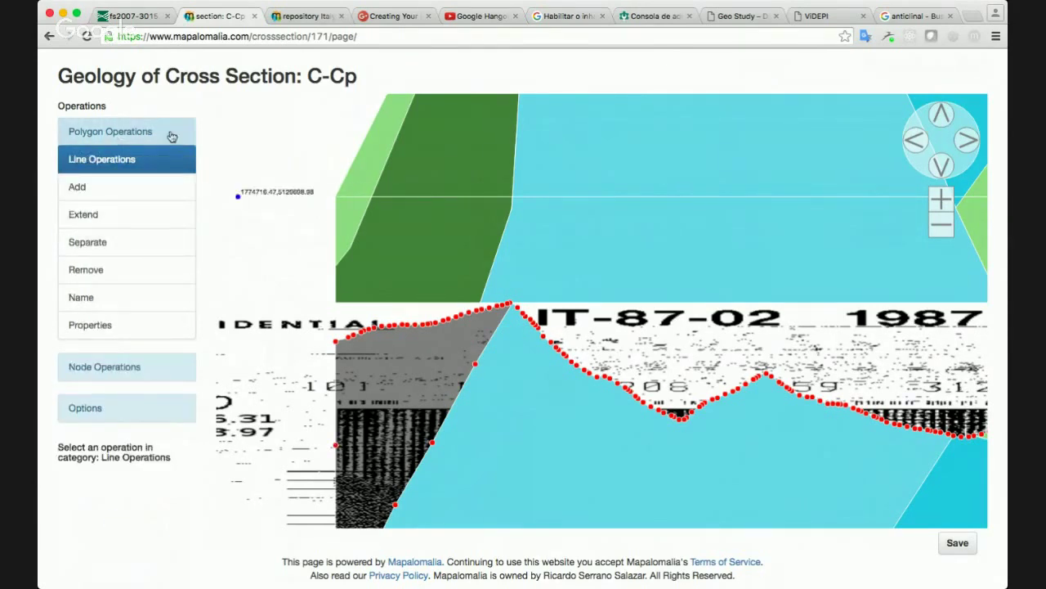
pyautogui.click(172, 135)
pyautogui.click(107, 160)
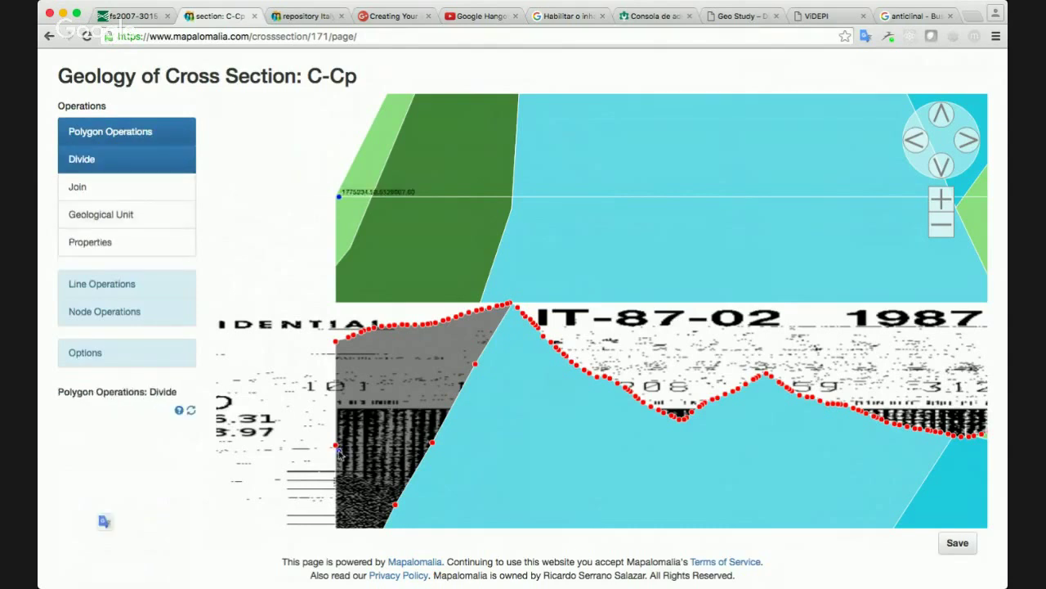
pyautogui.click(336, 445)
pyautogui.click(351, 413)
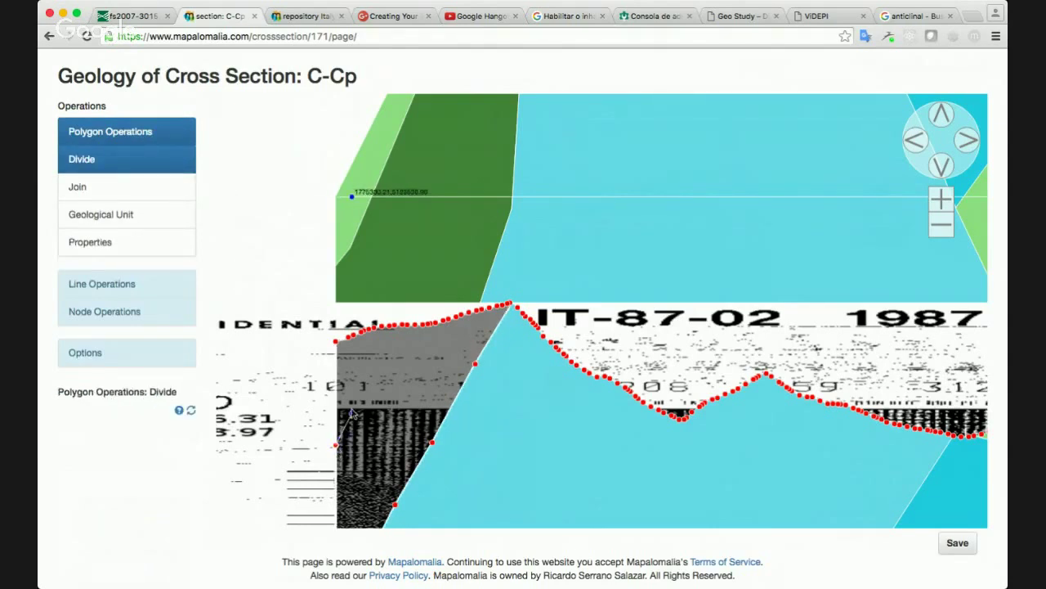
pyautogui.click(360, 383)
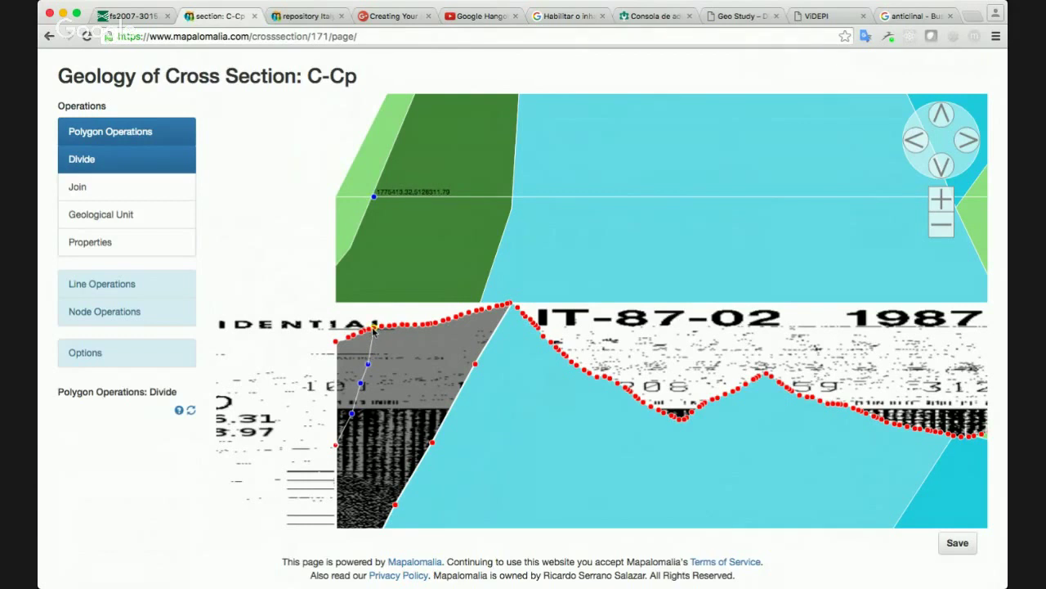
pyautogui.click(373, 328)
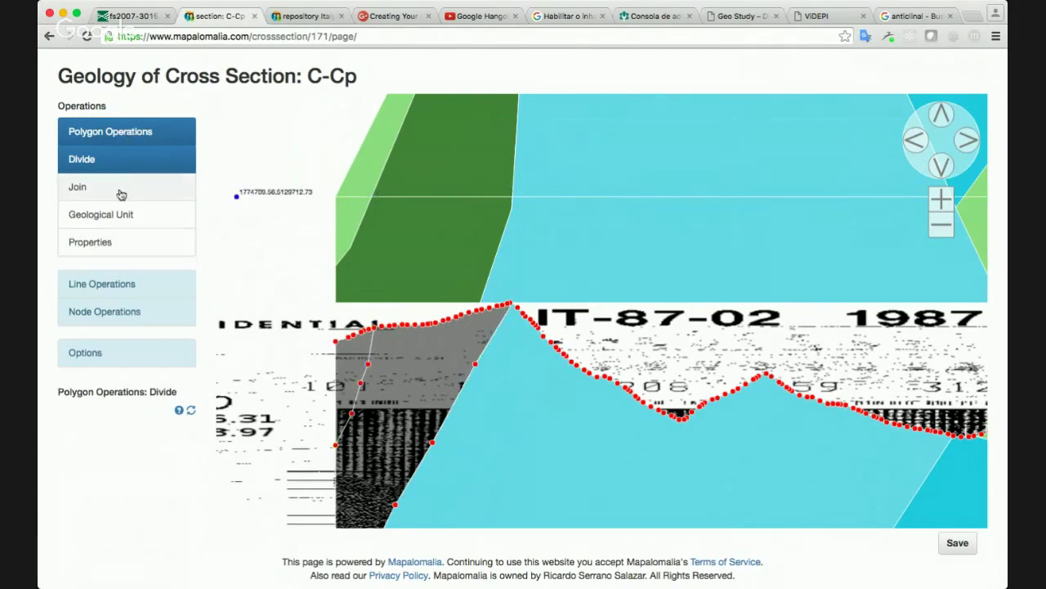
# Assign unit J to the polygon east of the new western curve and unit K to the small polygon west of it
pyautogui.click(121, 217)
pyautogui.click(393, 196)
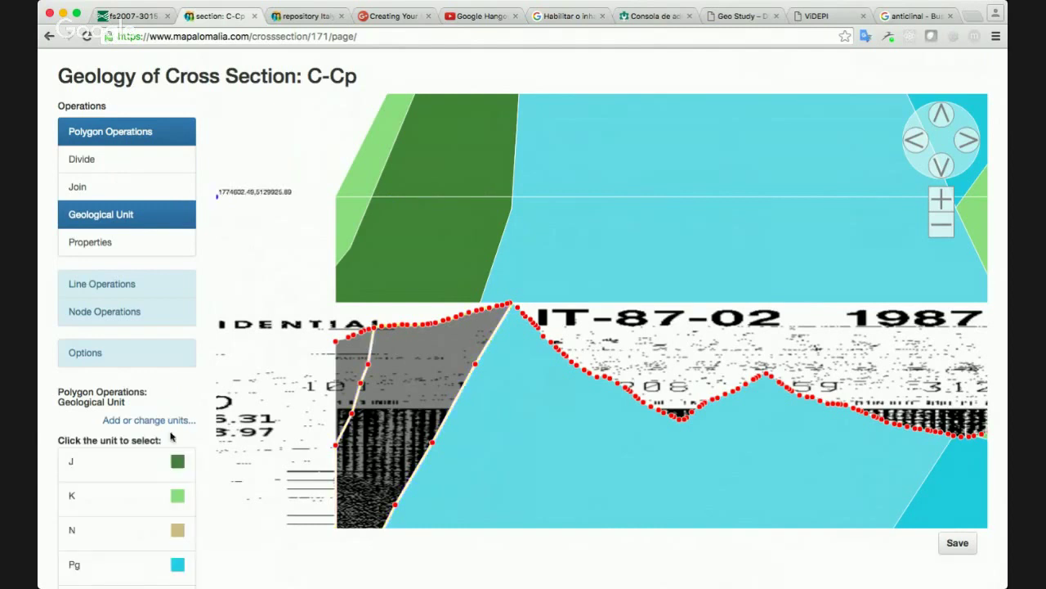
pyautogui.click(166, 466)
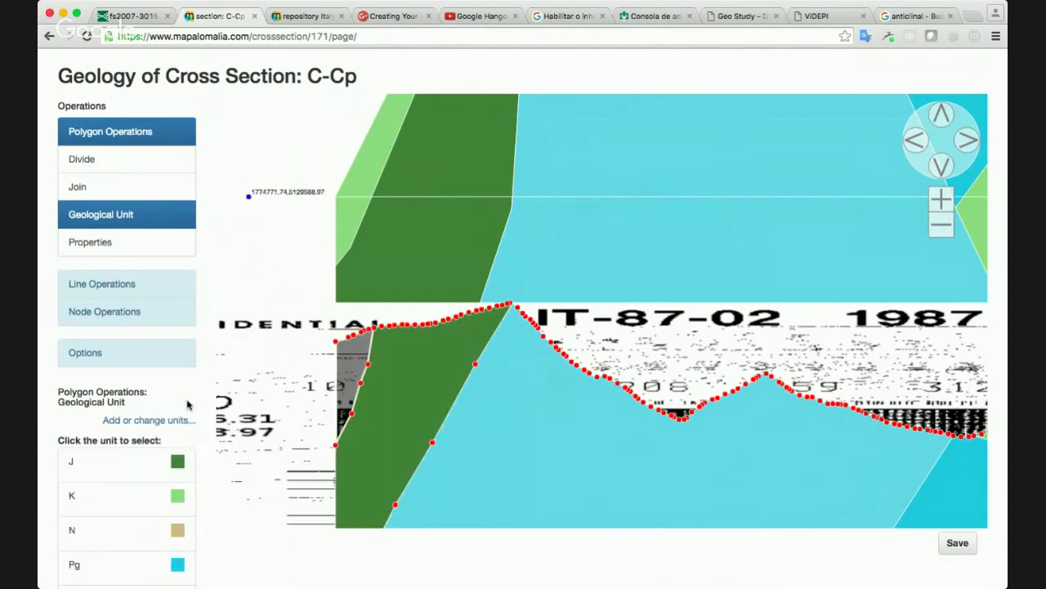
pyautogui.scroll(-2, 187, 404)
pyautogui.click(159, 444)
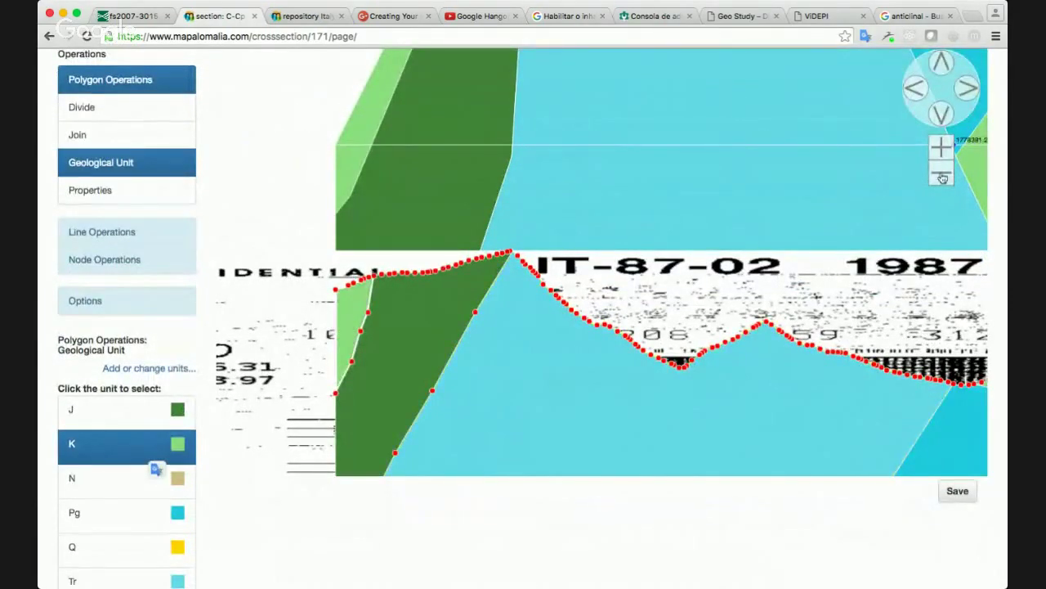
# Assign unit Q to the thin ungrouped surface polygon at the section's eastern end and save cross section C-Cp
pyautogui.click(967, 95)
pyautogui.click(967, 96)
pyautogui.click(967, 96)
pyautogui.click(967, 96)
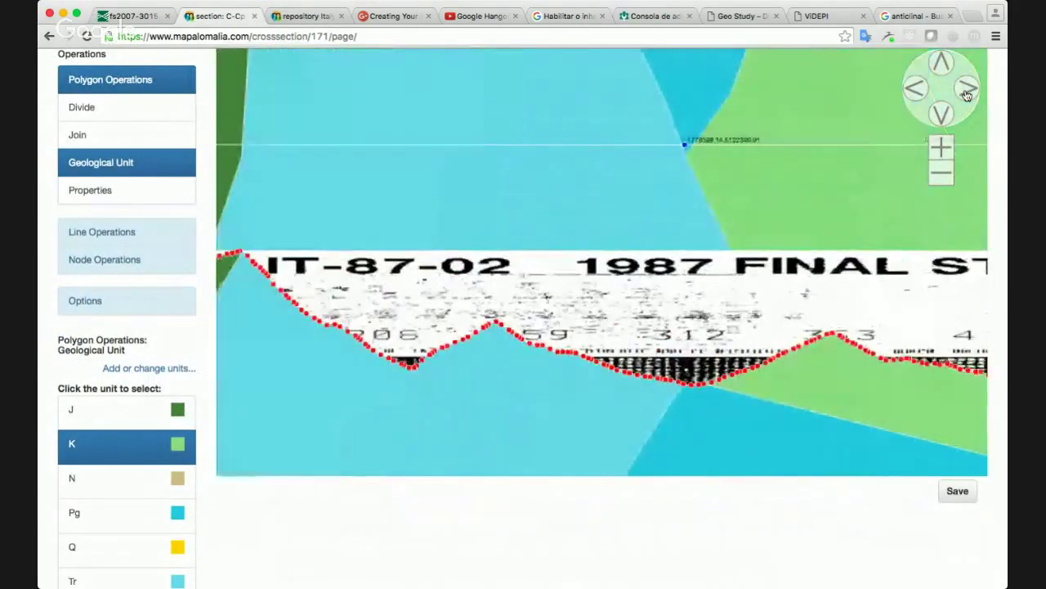
pyautogui.click(967, 95)
pyautogui.click(967, 96)
pyautogui.click(967, 96)
pyautogui.click(967, 95)
pyautogui.click(967, 95)
pyautogui.click(967, 96)
pyautogui.click(967, 95)
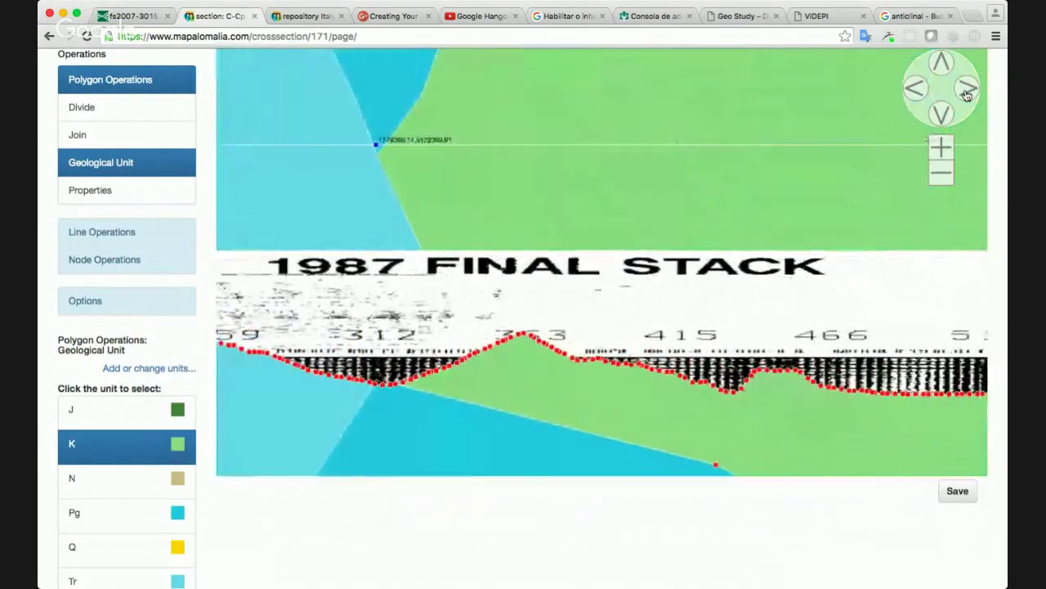
pyautogui.click(945, 115)
pyautogui.click(945, 115)
pyautogui.click(945, 115)
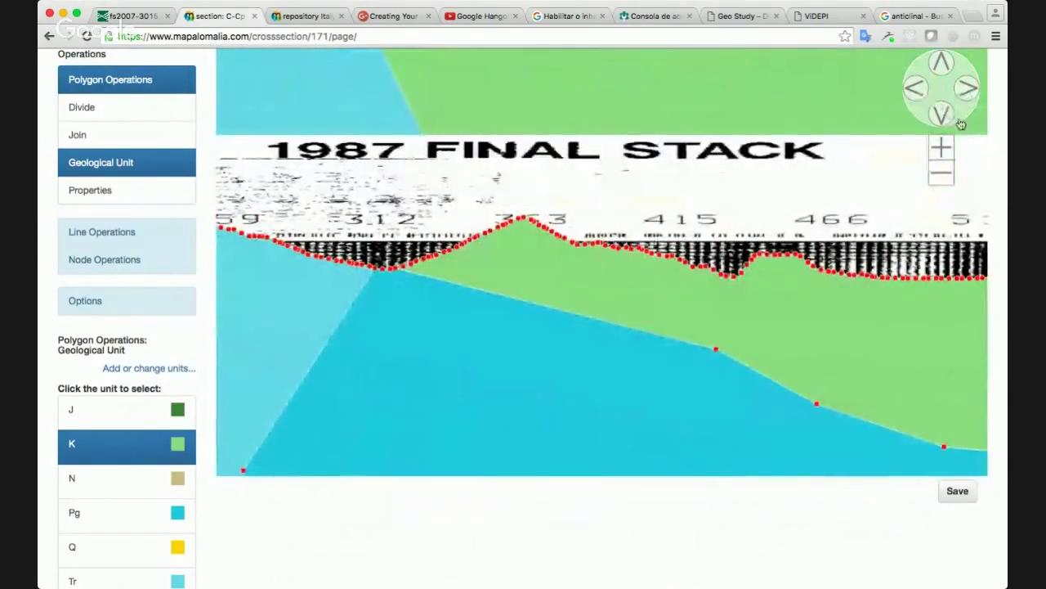
pyautogui.click(945, 115)
pyautogui.click(969, 93)
pyautogui.click(969, 93)
pyautogui.click(972, 93)
pyautogui.click(971, 93)
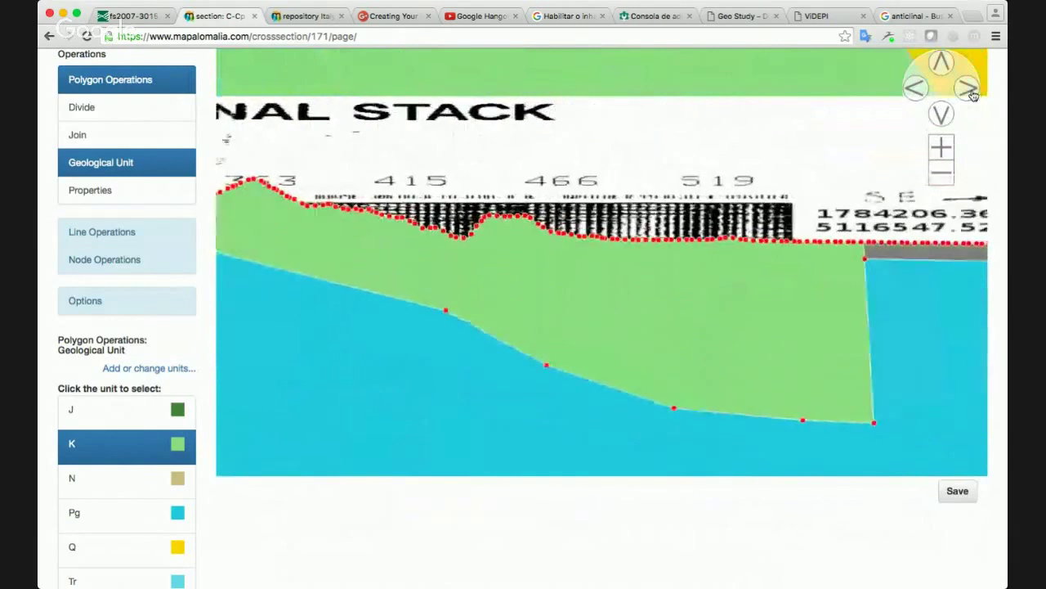
pyautogui.click(971, 93)
pyautogui.click(971, 93)
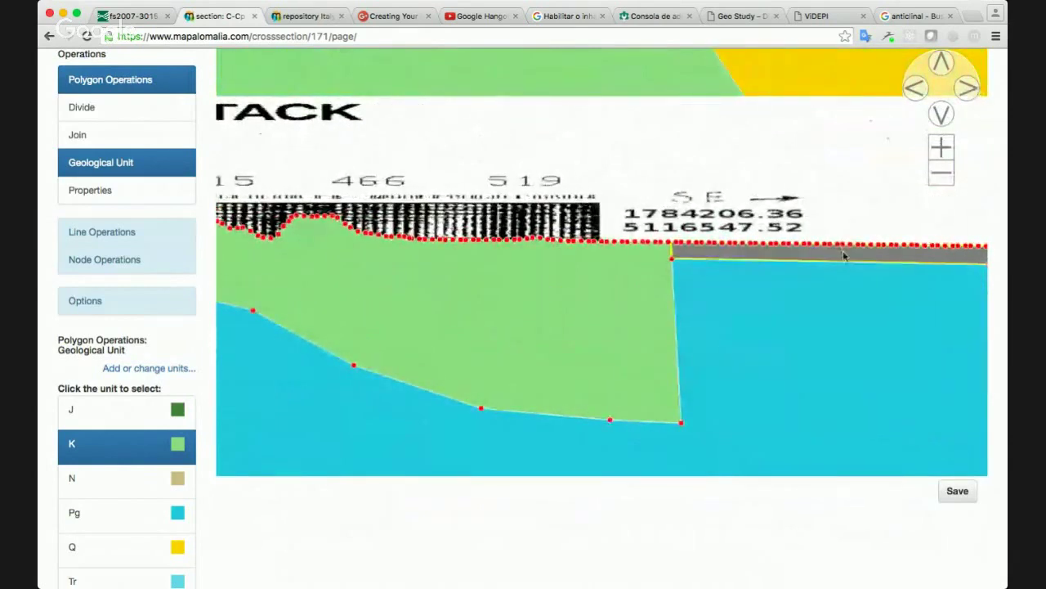
pyautogui.click(158, 444)
pyautogui.click(145, 547)
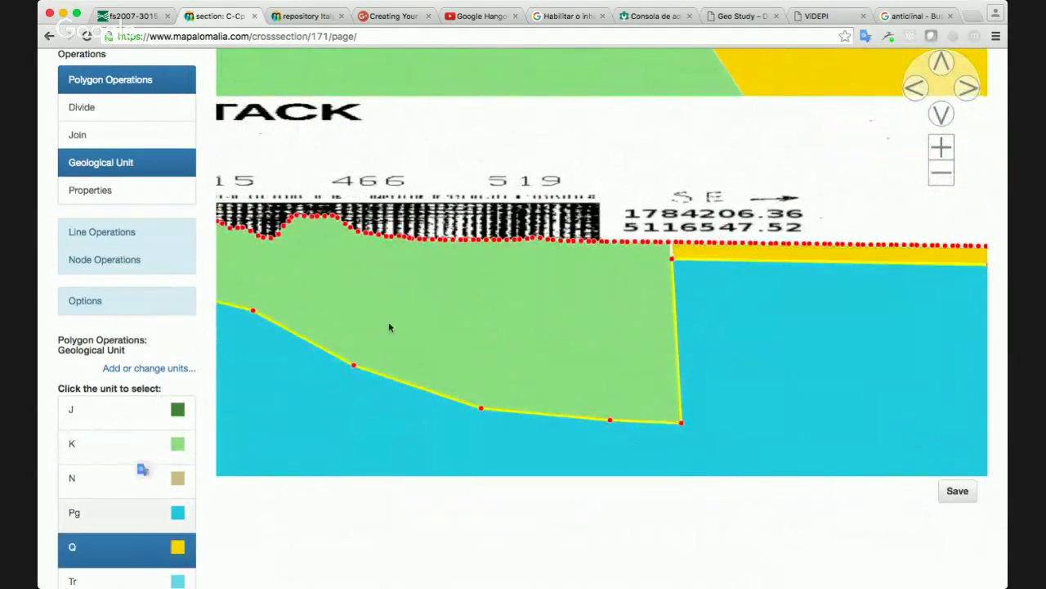
pyautogui.click(967, 93)
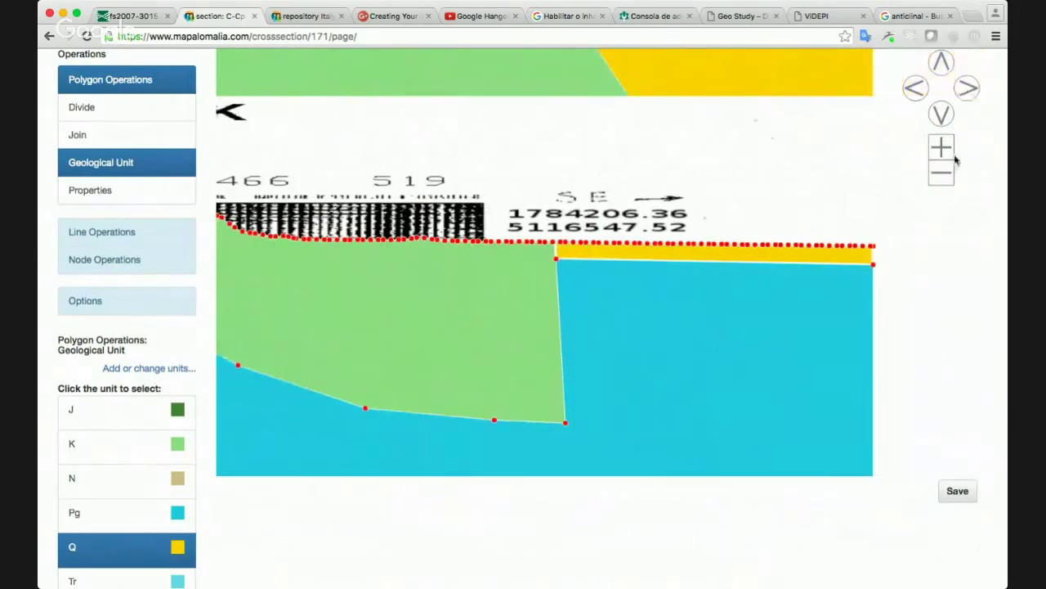
pyautogui.click(958, 493)
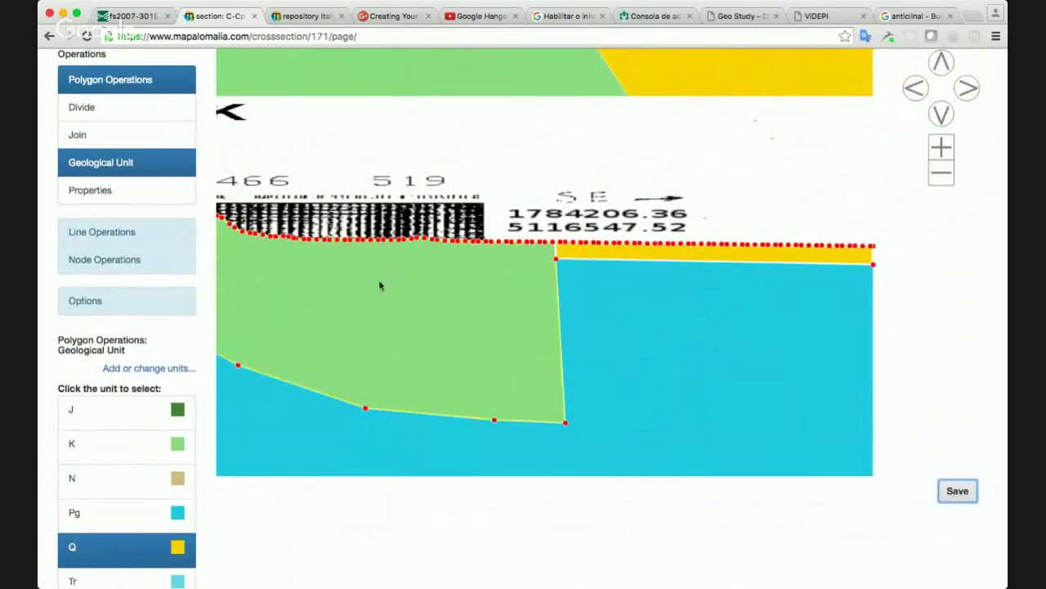
# Open the Italy Model's visualization of cross sections and examine the sections in 3D from another side
pyautogui.click(309, 15)
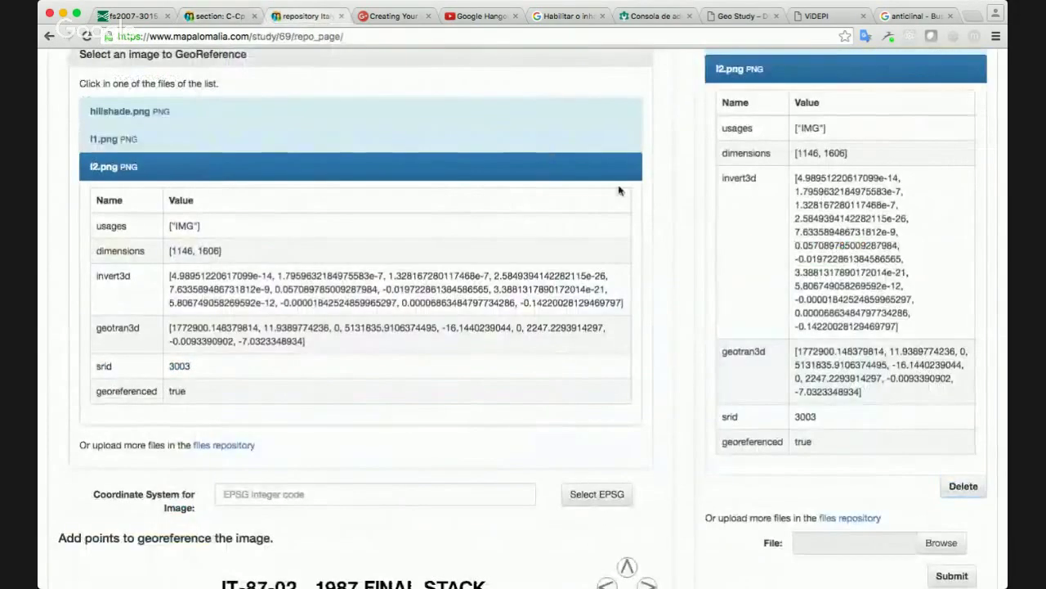
pyautogui.scroll(4, 426, 128)
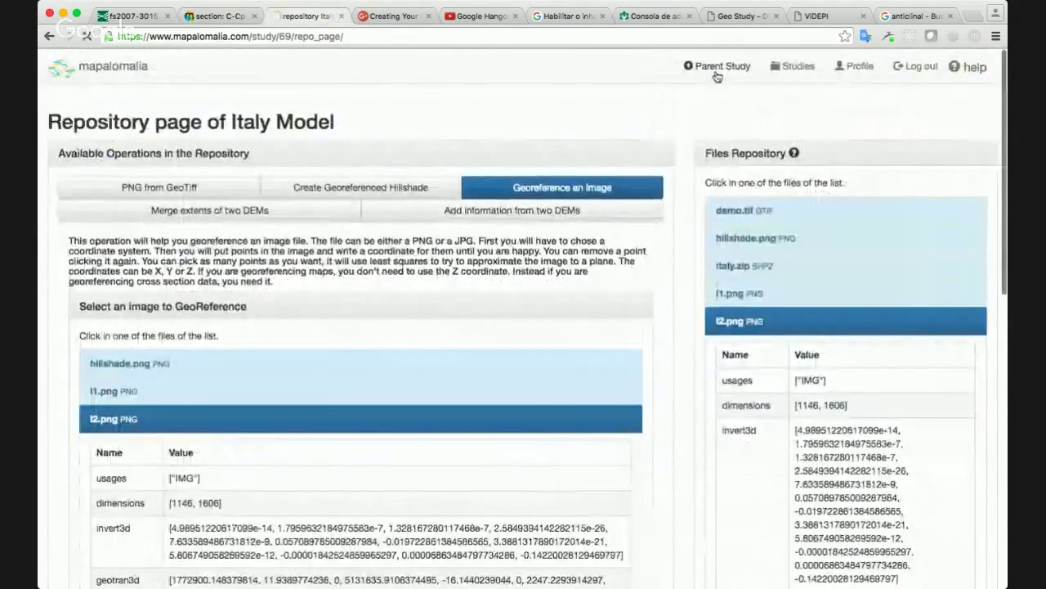
pyautogui.click(717, 72)
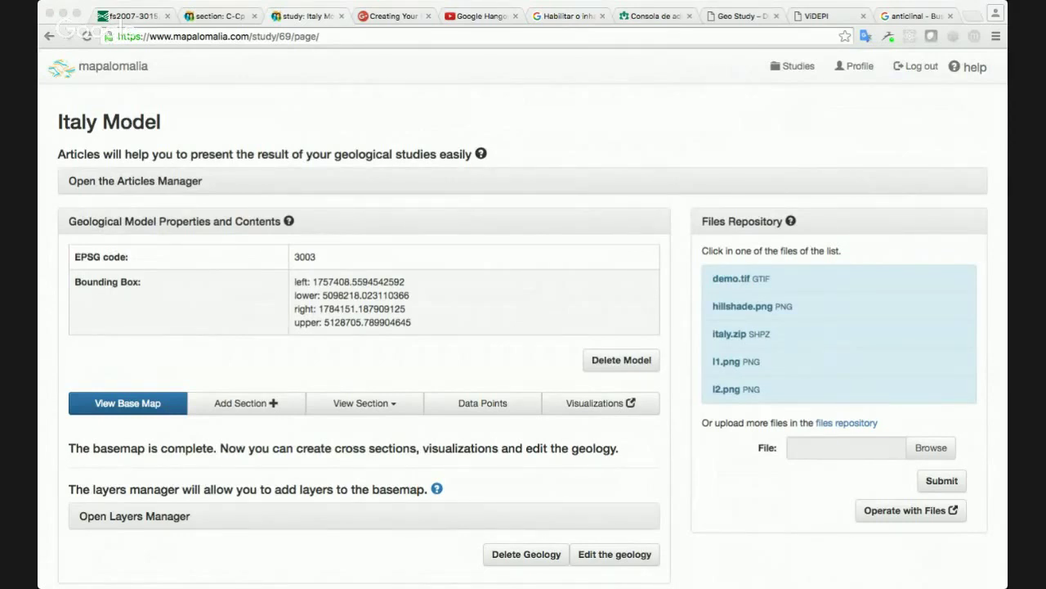
pyautogui.click(55, 337)
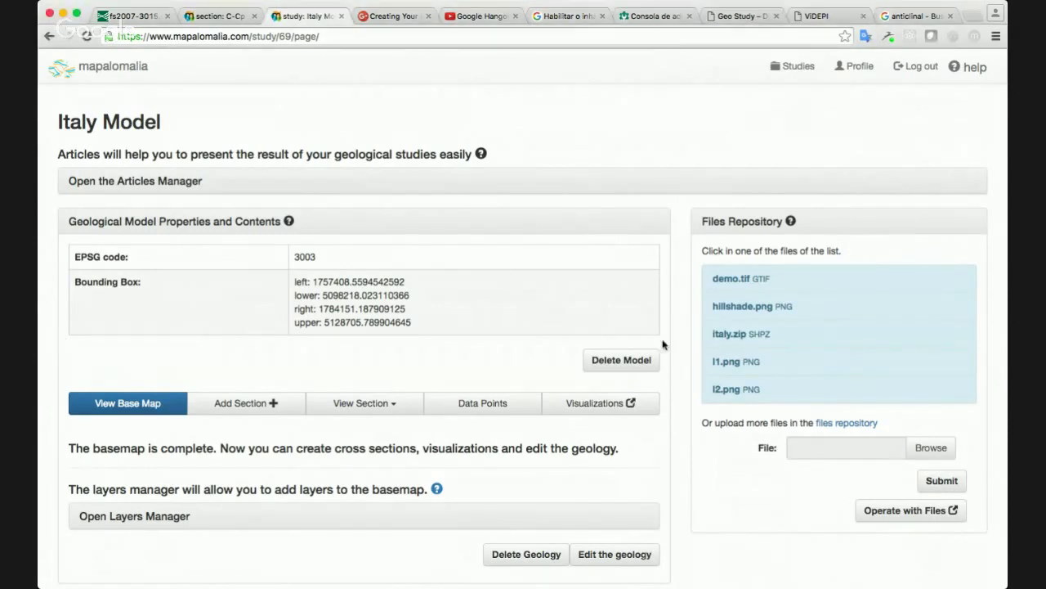
pyautogui.click(601, 404)
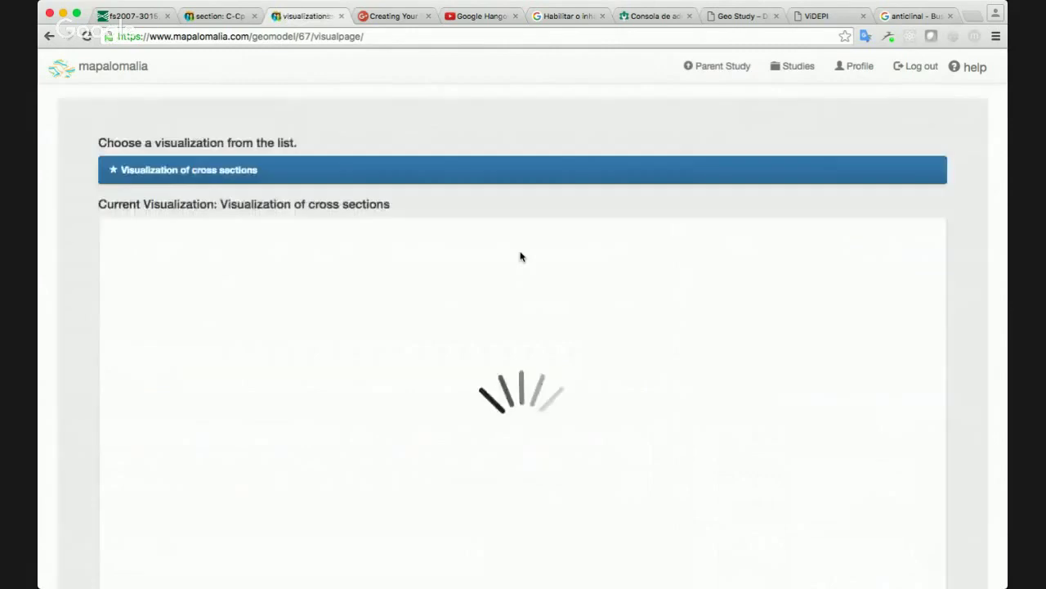
pyautogui.scroll(-3, 977, 223)
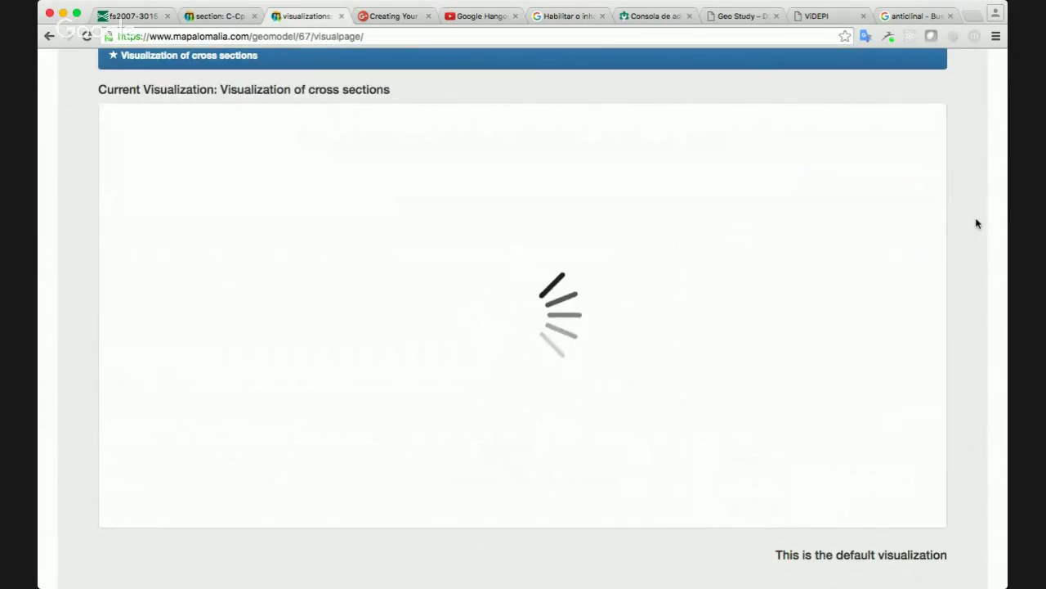
pyautogui.scroll(3, 977, 224)
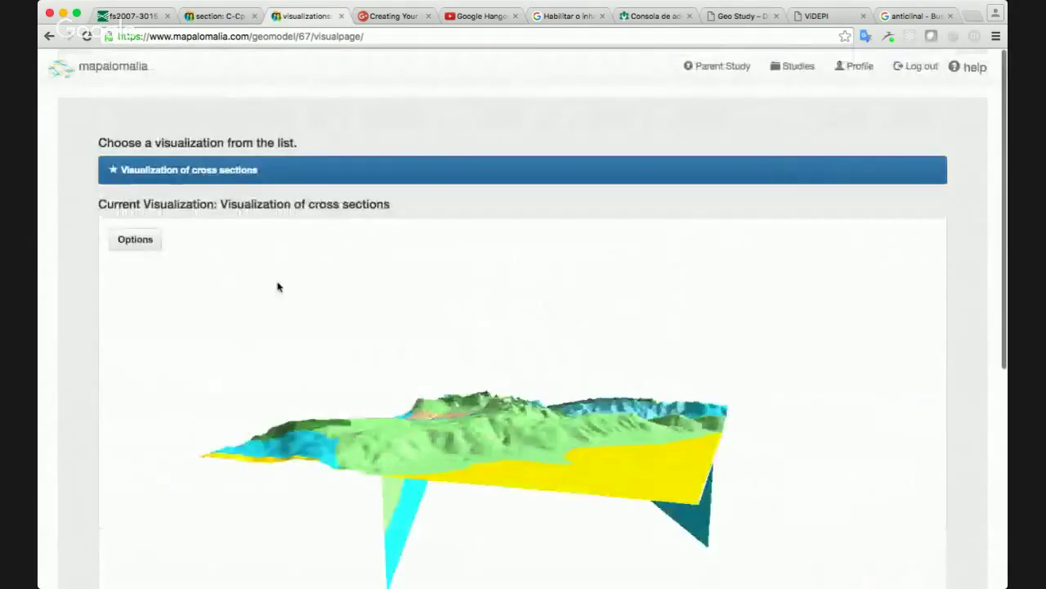
pyautogui.moveTo(278, 286); pyautogui.dragTo(528, 244)
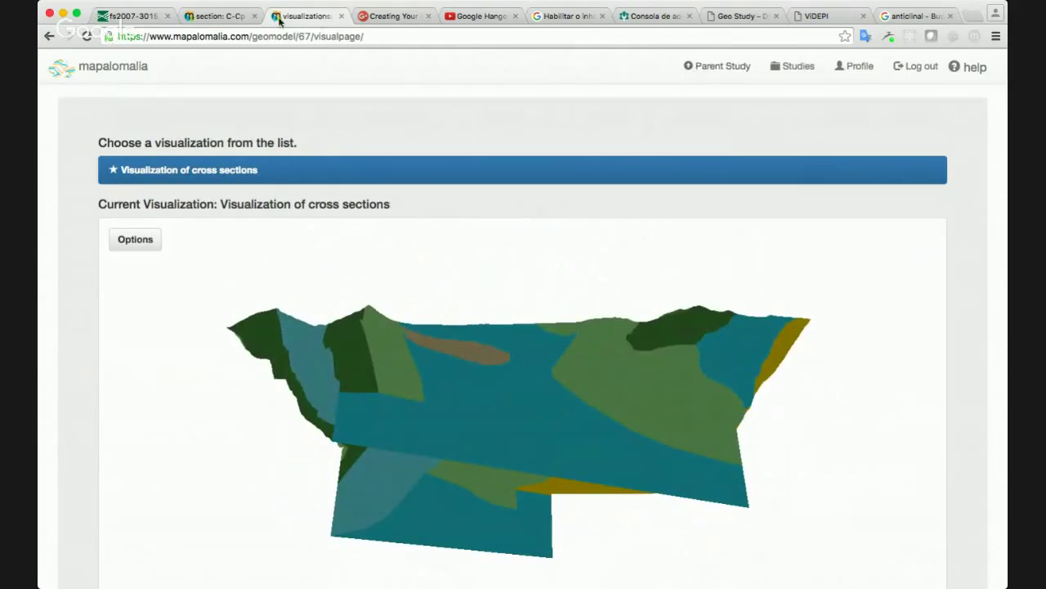
# Leave the C-Cp section editor and return to its parent study, the Italy Model
pyautogui.click(215, 16)
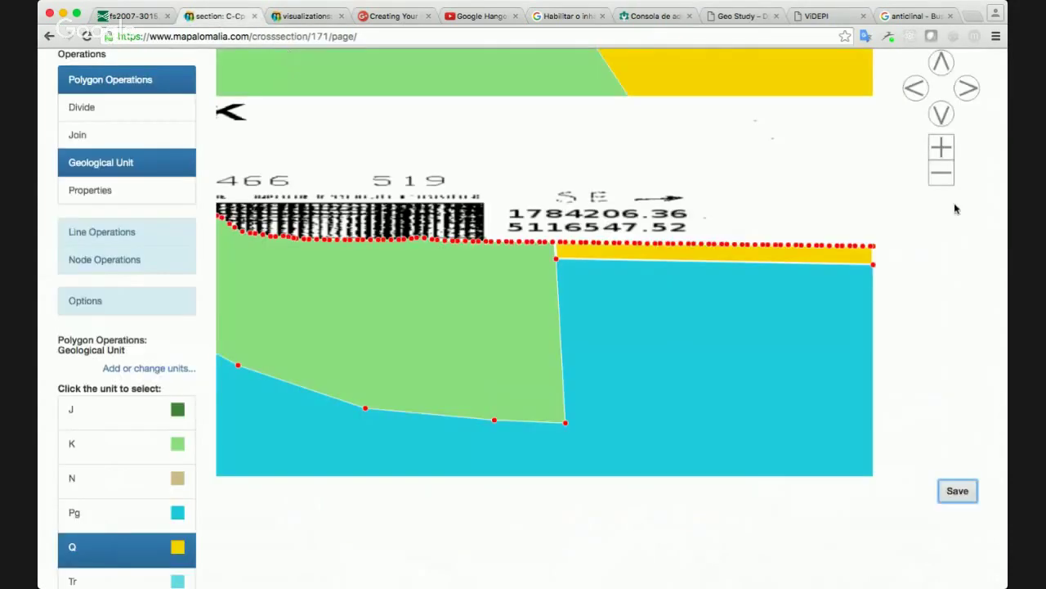
pyautogui.scroll(3, 955, 209)
pyautogui.click(713, 68)
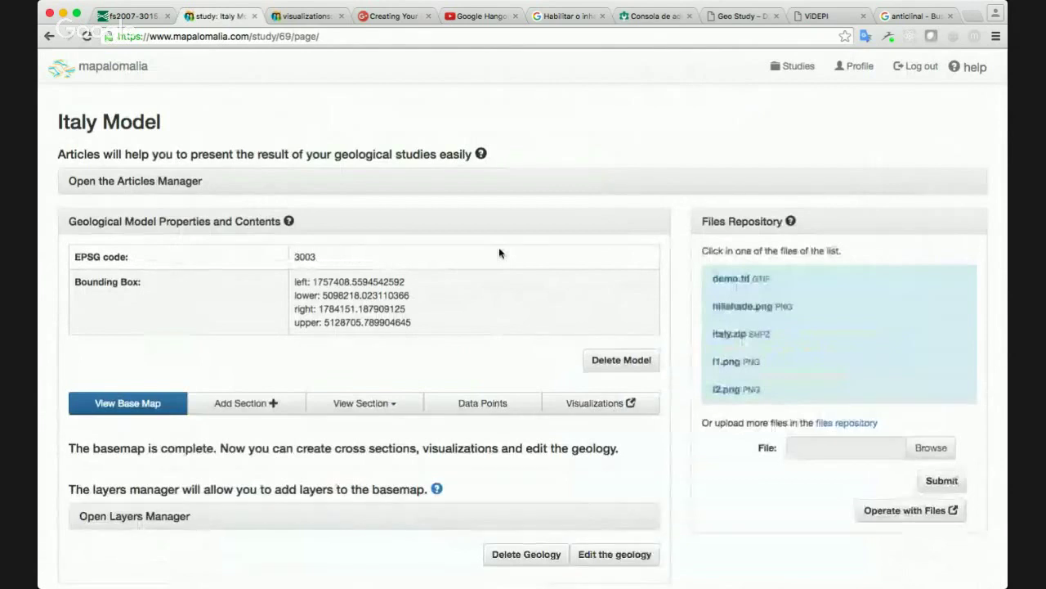
# Rotate the 3D visualization to inspect both cross sections and the space between them
pyautogui.click(293, 18)
pyautogui.moveTo(197, 266); pyautogui.dragTo(252, 259)
pyautogui.moveTo(283, 251); pyautogui.dragTo(285, 278)
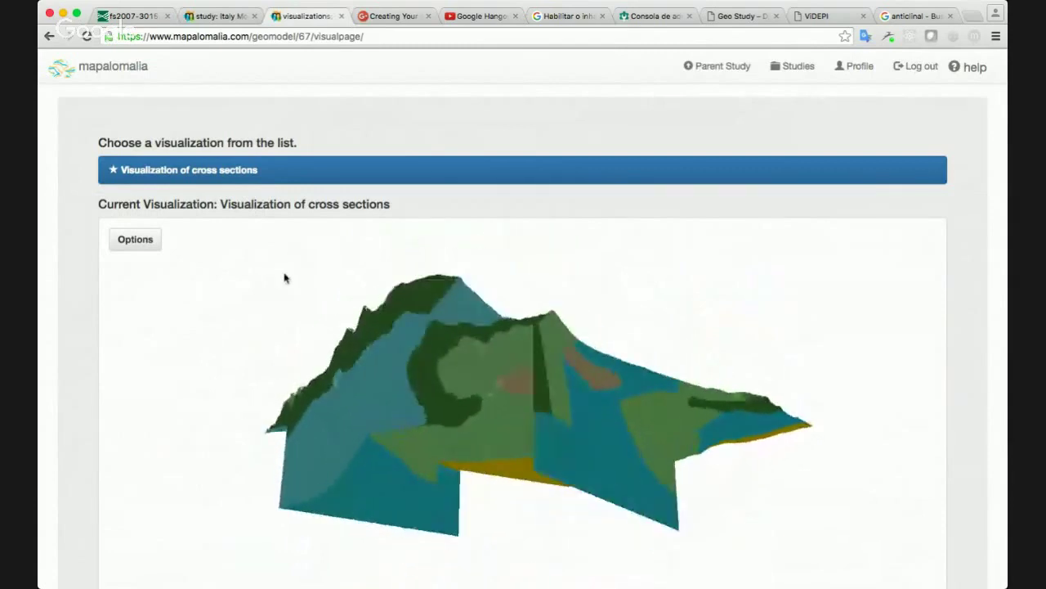
# Start adding a cross section to the Italy Model and name it B-B
pyautogui.click(208, 17)
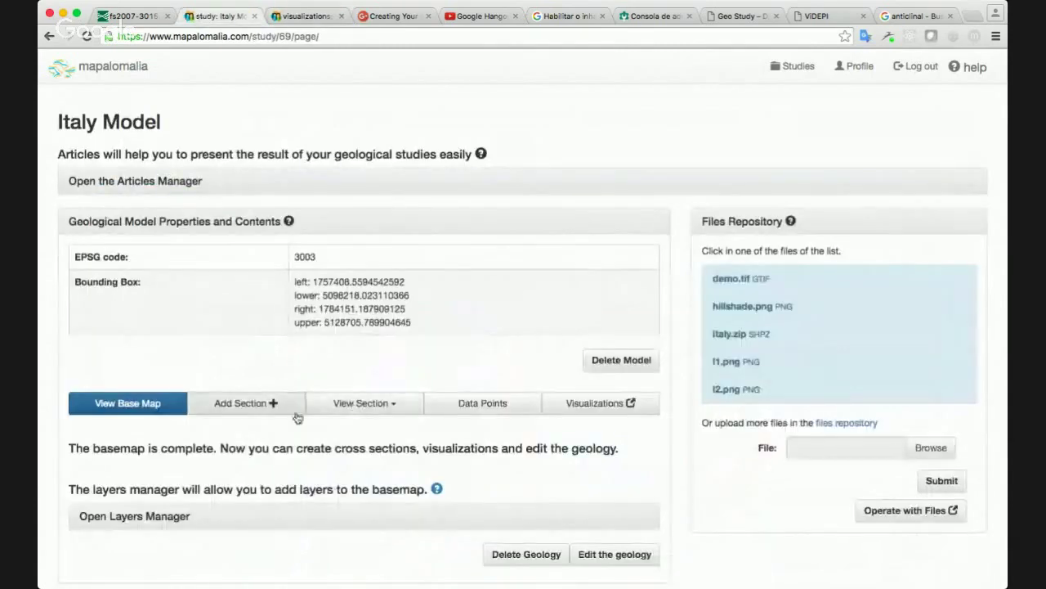
pyautogui.click(253, 415)
pyautogui.scroll(-4, 533, 317)
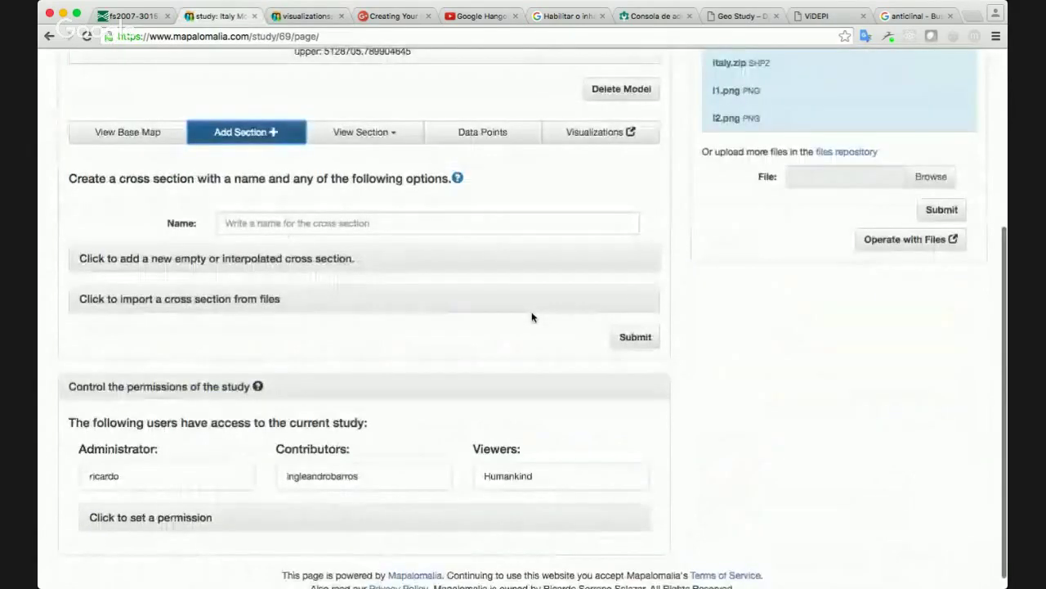
pyautogui.click(602, 204)
pyautogui.write('B')
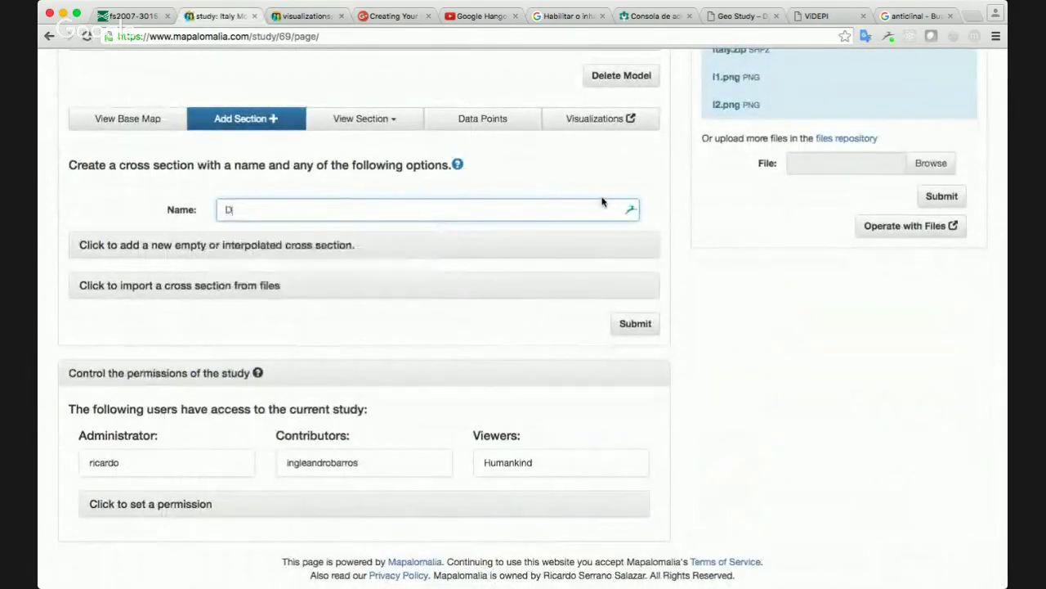
pyautogui.write('-C')
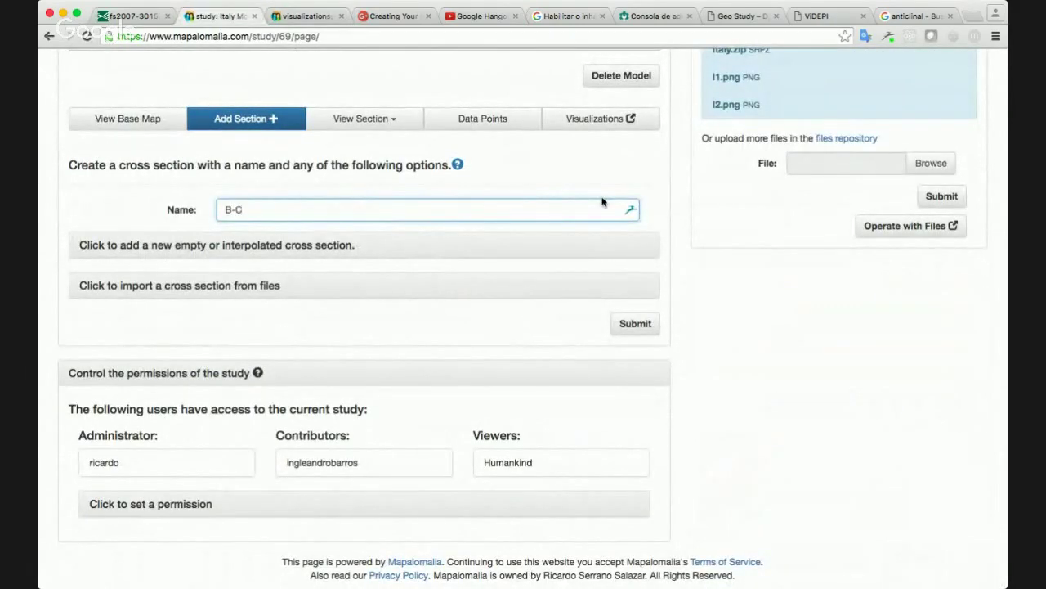
pyautogui.press('BackSpace')
pyautogui.write('B')
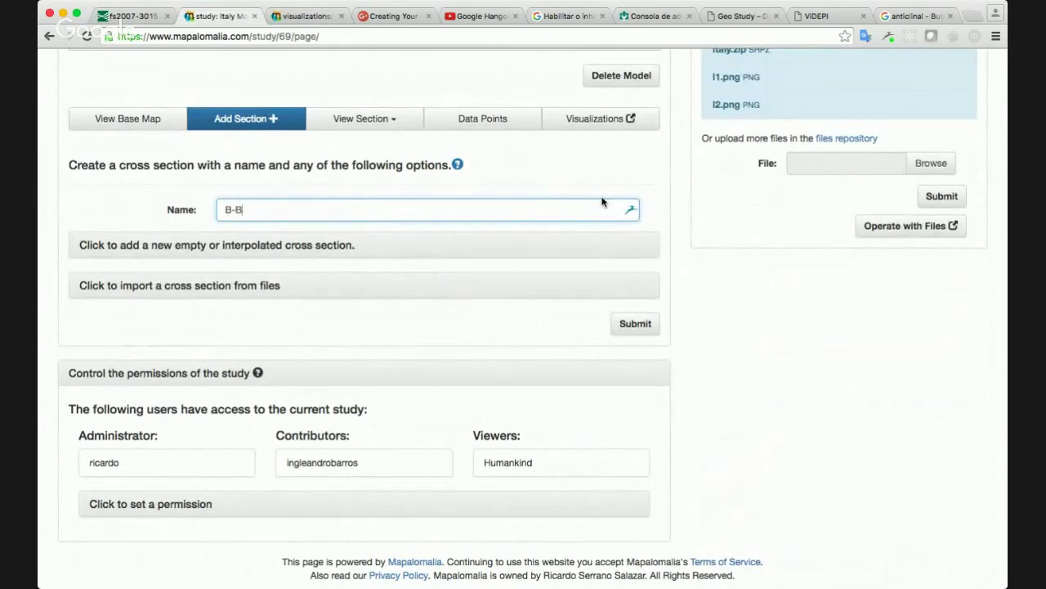
# Choose a new empty or interpolated section and place its surface line between A-Ap and C-Cp, from 1762992, 5128493.5 to about 1778076, 5098466
pyautogui.click(176, 246)
pyautogui.scroll(-3, 661, 327)
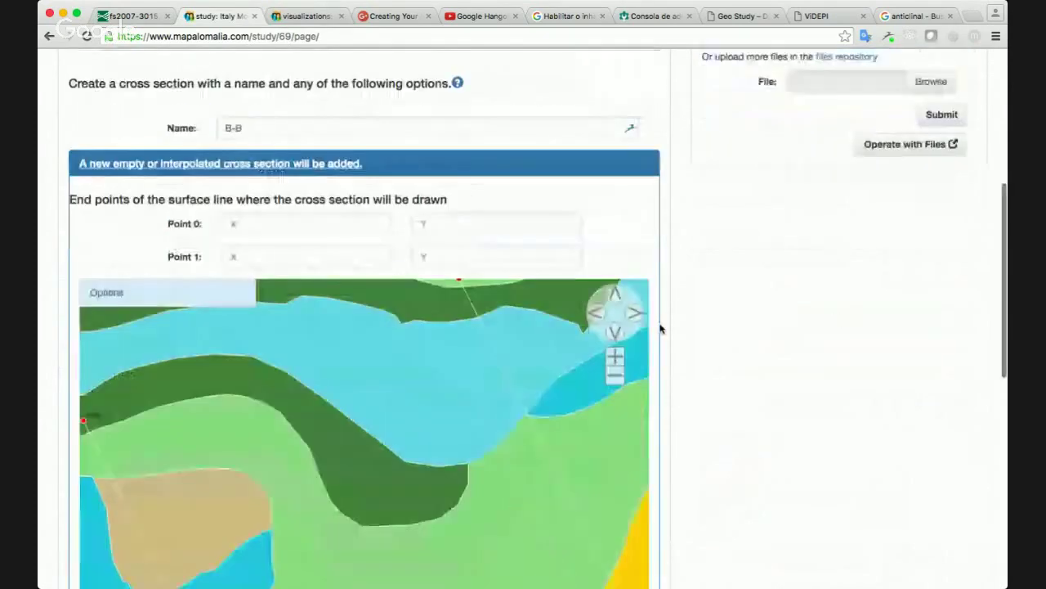
pyautogui.click(619, 335)
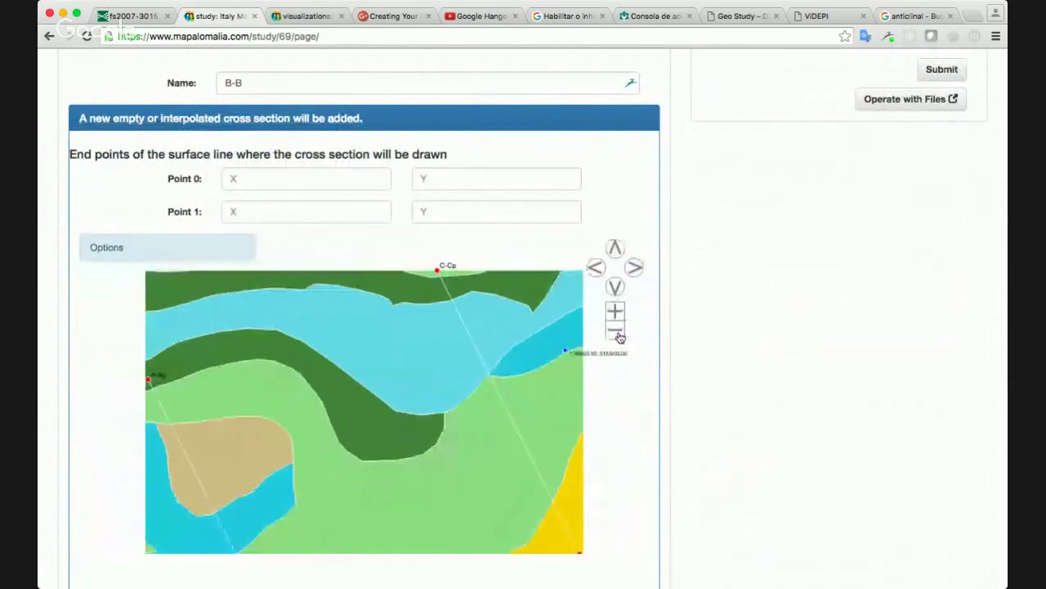
pyautogui.click(619, 335)
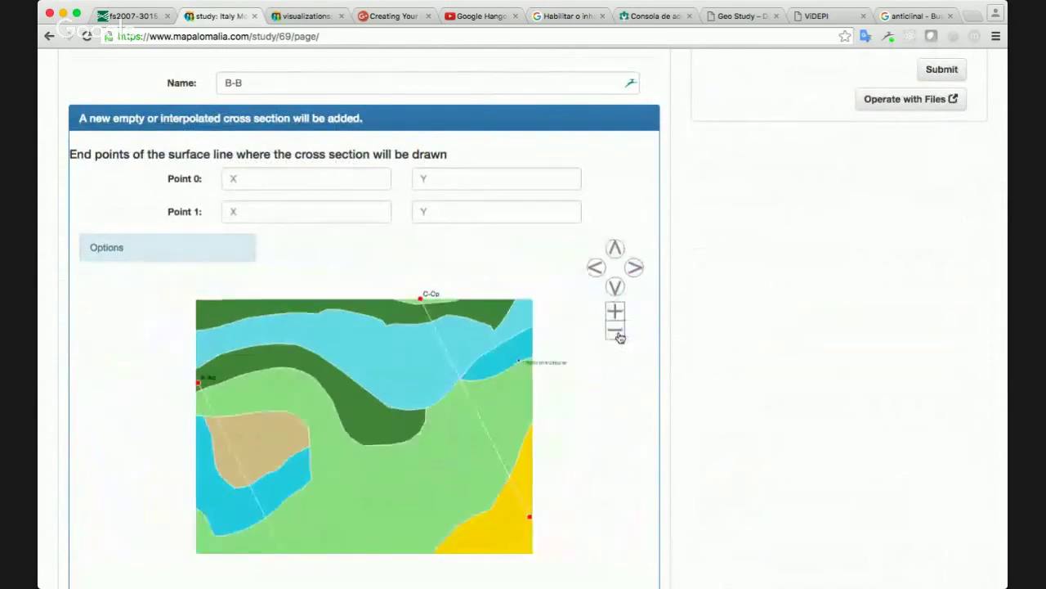
pyautogui.click(265, 302)
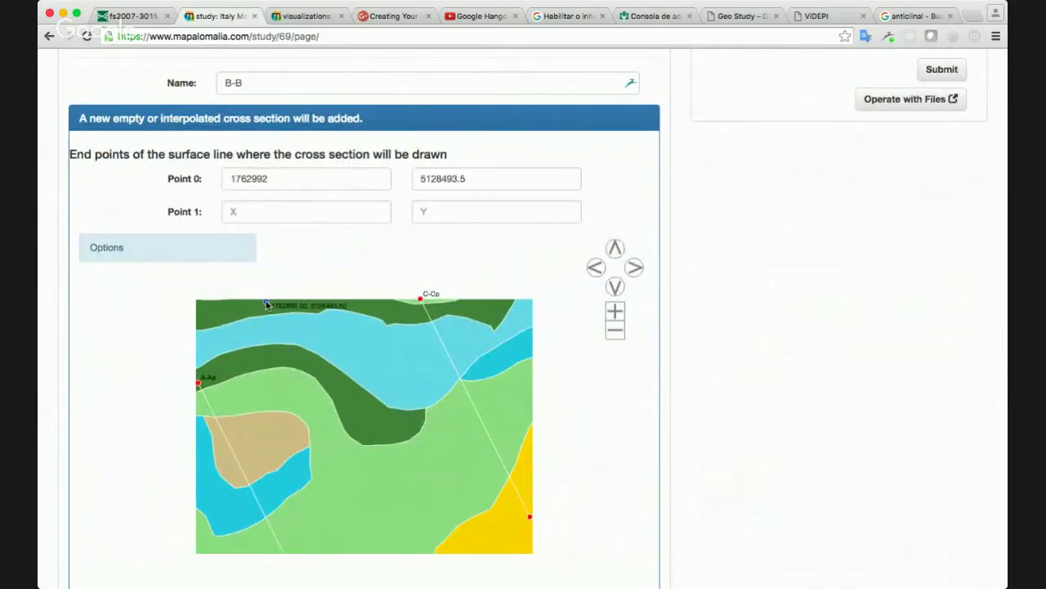
pyautogui.click(617, 288)
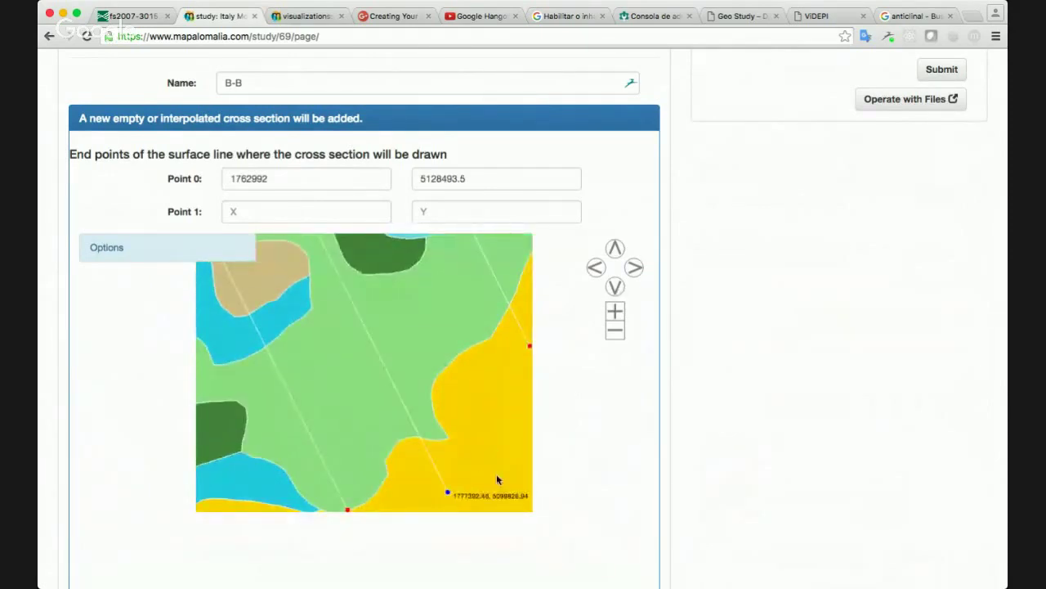
pyautogui.click(457, 512)
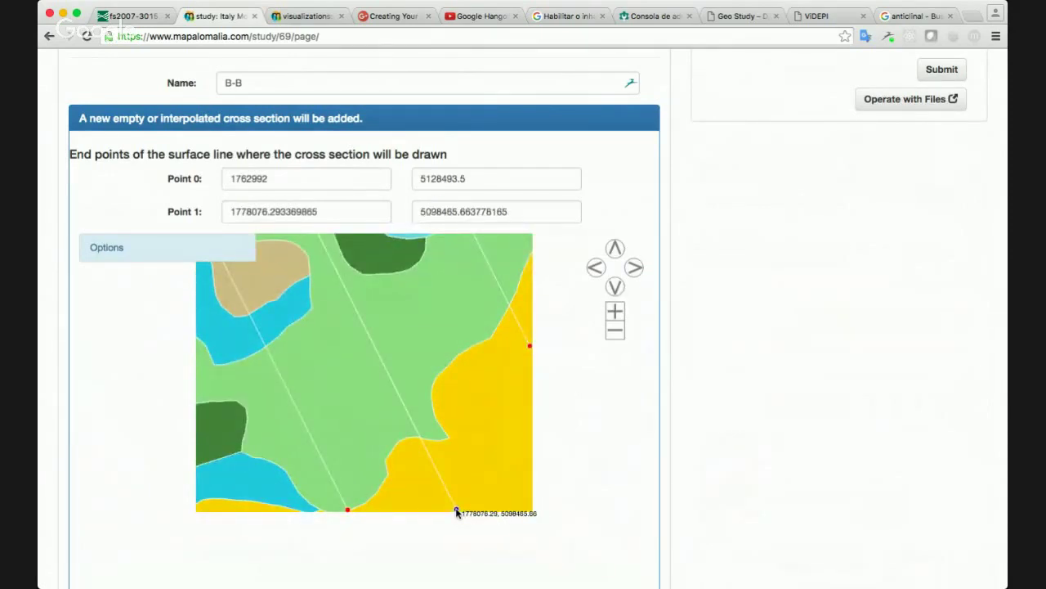
# Set the new cross section's lowest coordinate to -6000
pyautogui.scroll(3, 711, 409)
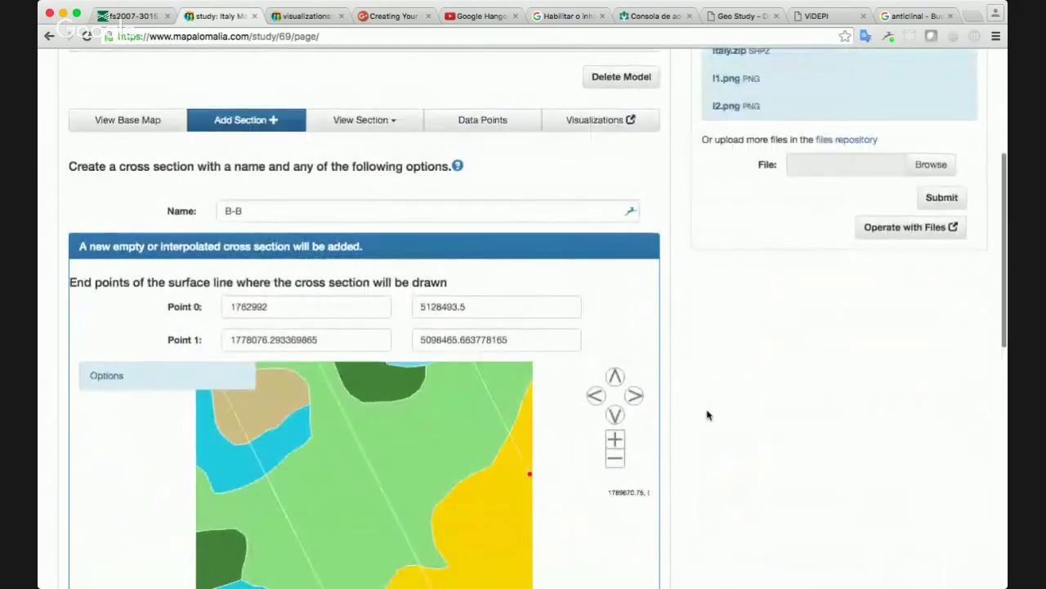
pyautogui.scroll(-8, 694, 365)
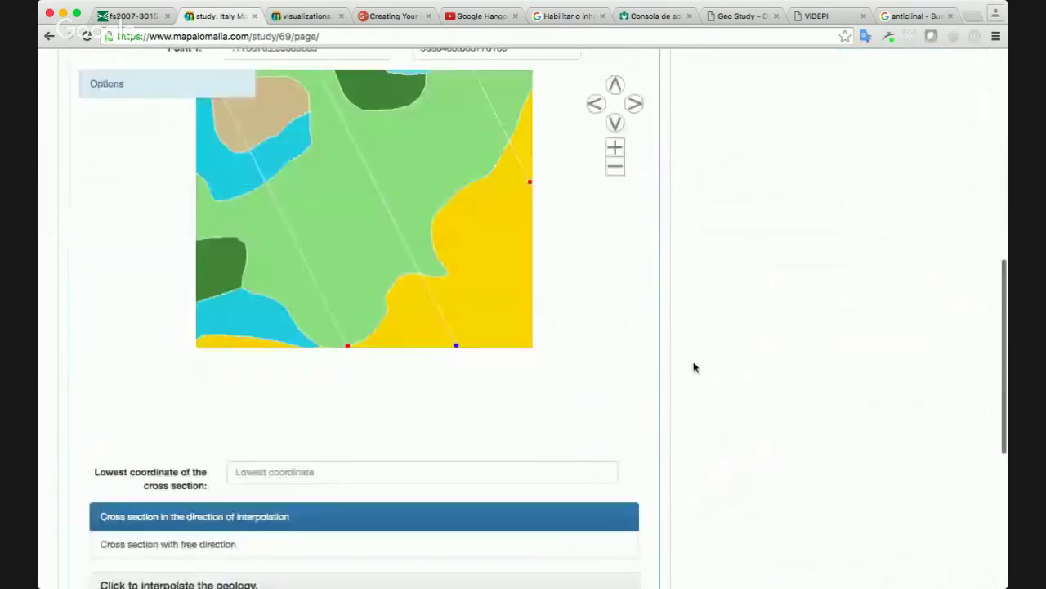
pyautogui.click(398, 374)
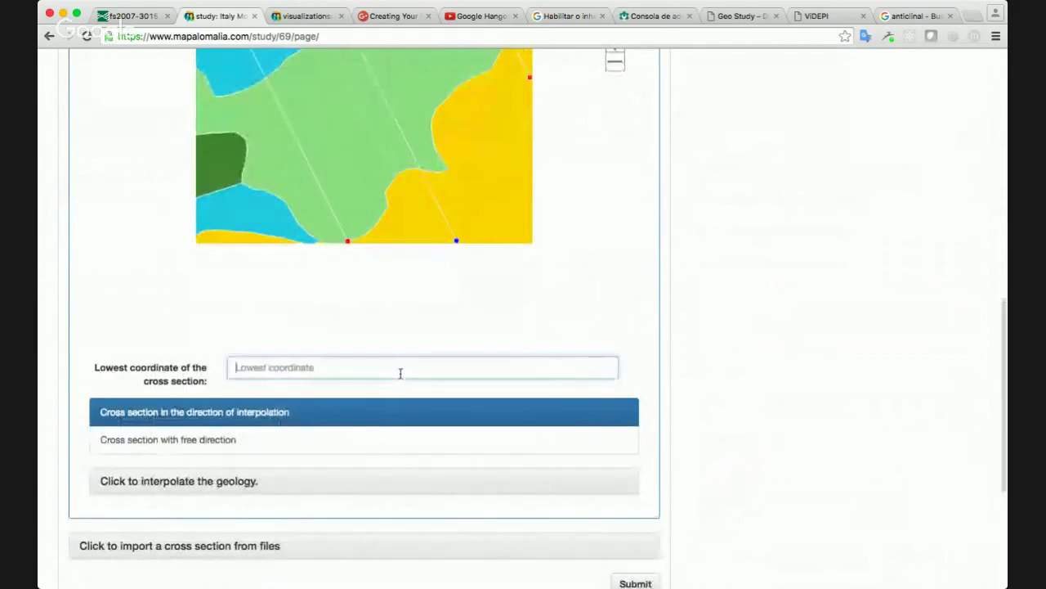
pyautogui.write('-6000')
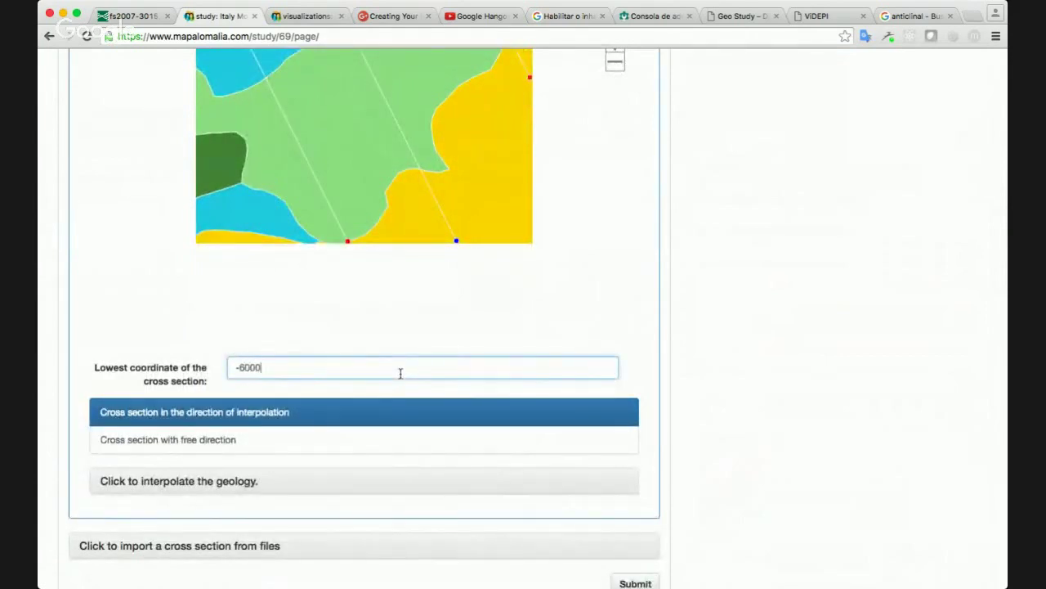
pyautogui.scroll(-2, 856, 409)
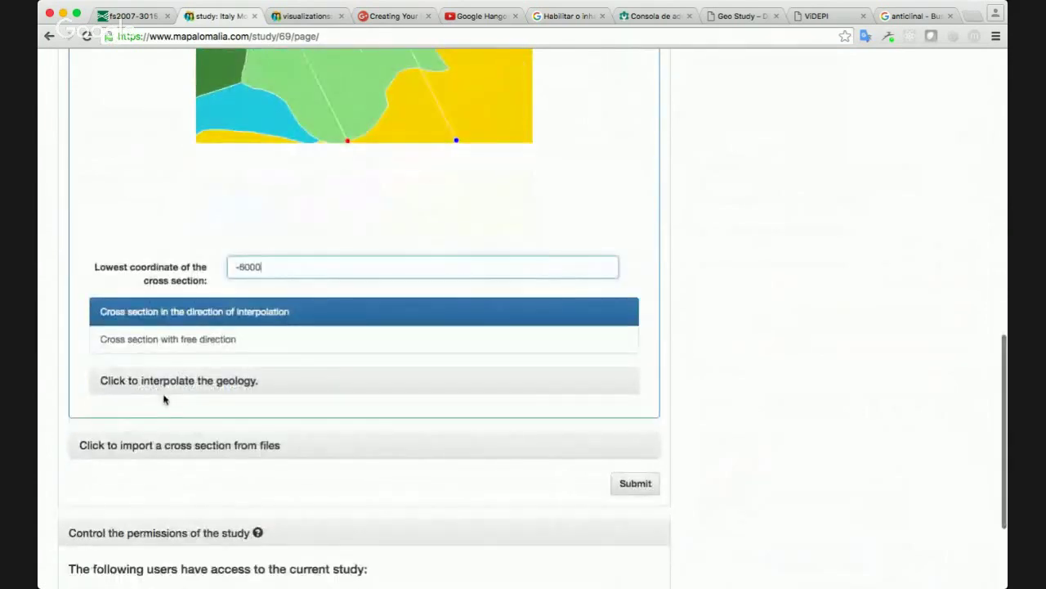
# Set the new cross section's geology to be interpolated from automatically selected cross sections and submit the form
pyautogui.click(178, 379)
pyautogui.scroll(-1, 728, 483)
pyautogui.scroll(-2, 727, 486)
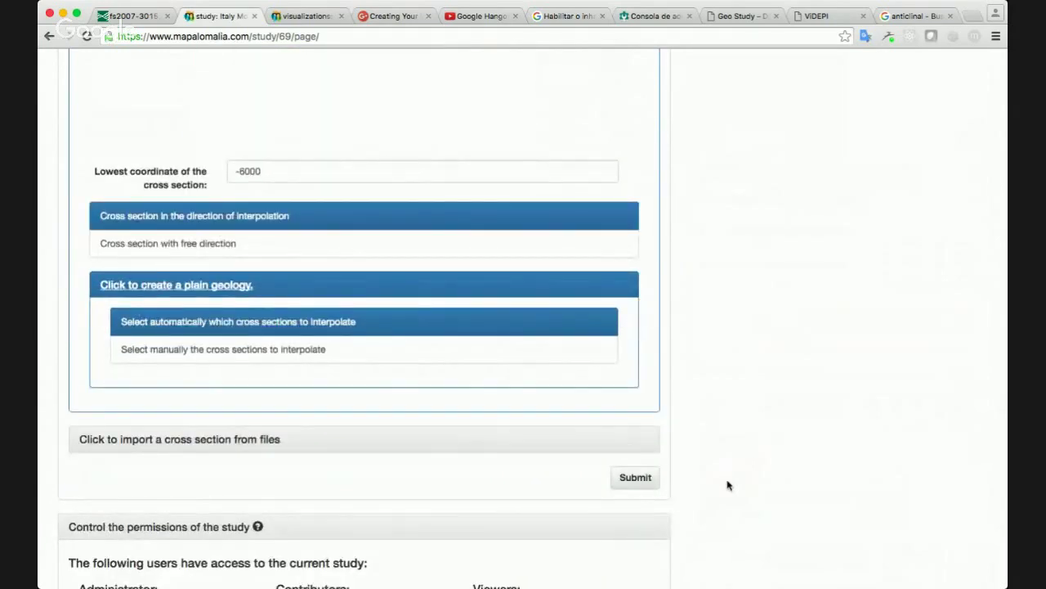
pyautogui.scroll(-3, 727, 485)
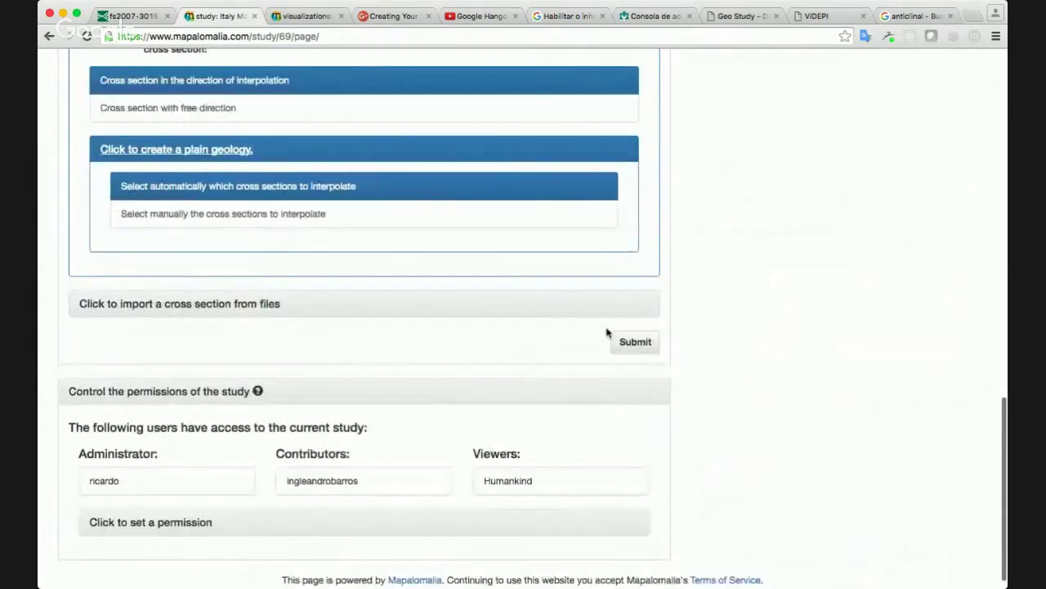
pyautogui.click(634, 342)
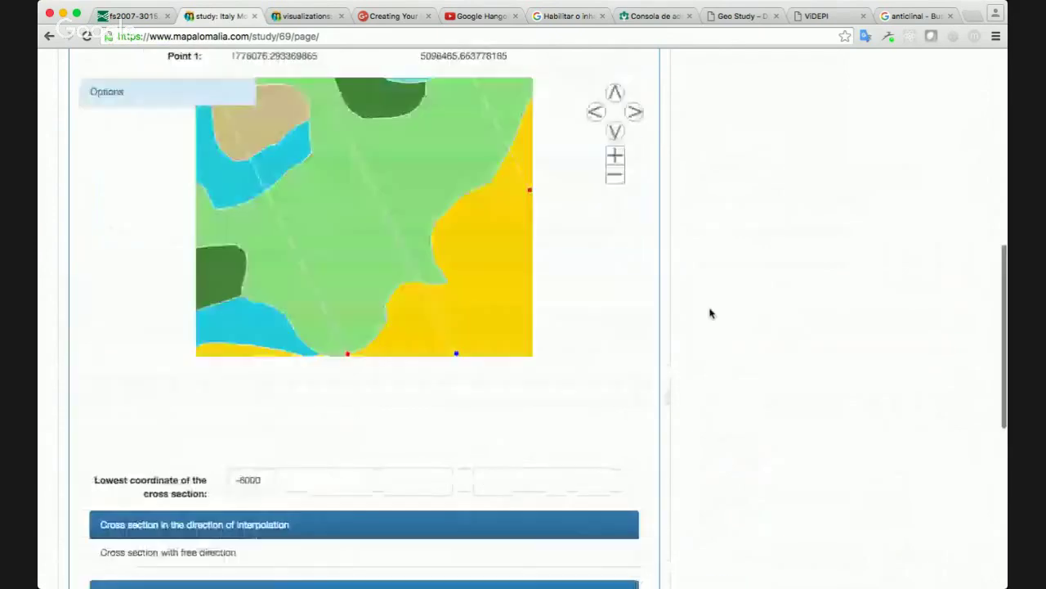
# Change the new cross section's name to B-Bp and submit it
pyautogui.scroll(5, 711, 313)
pyautogui.scroll(-1, 710, 313)
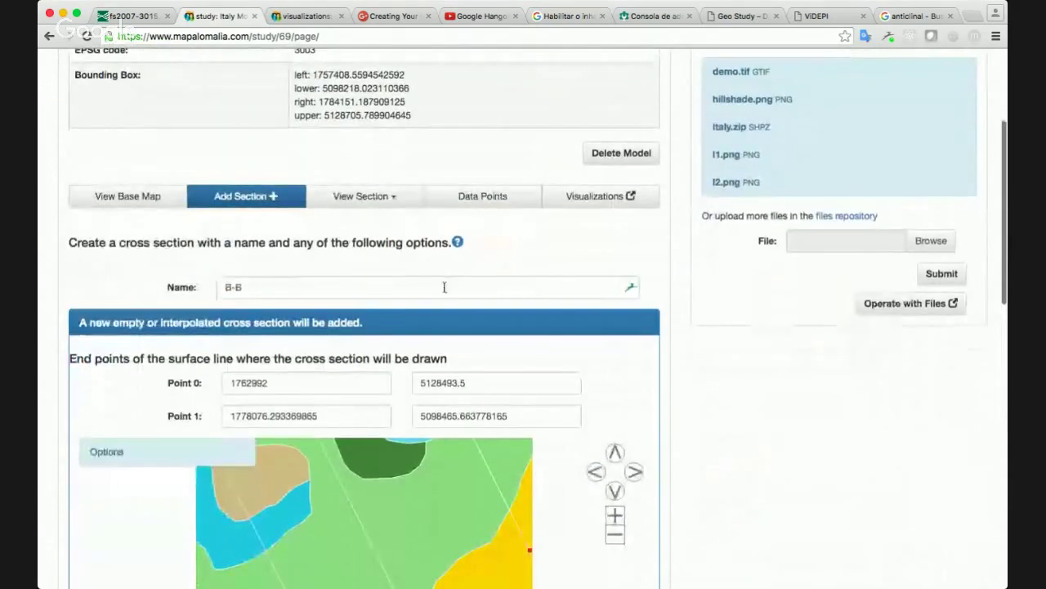
pyautogui.click(444, 287)
pyautogui.write('p')
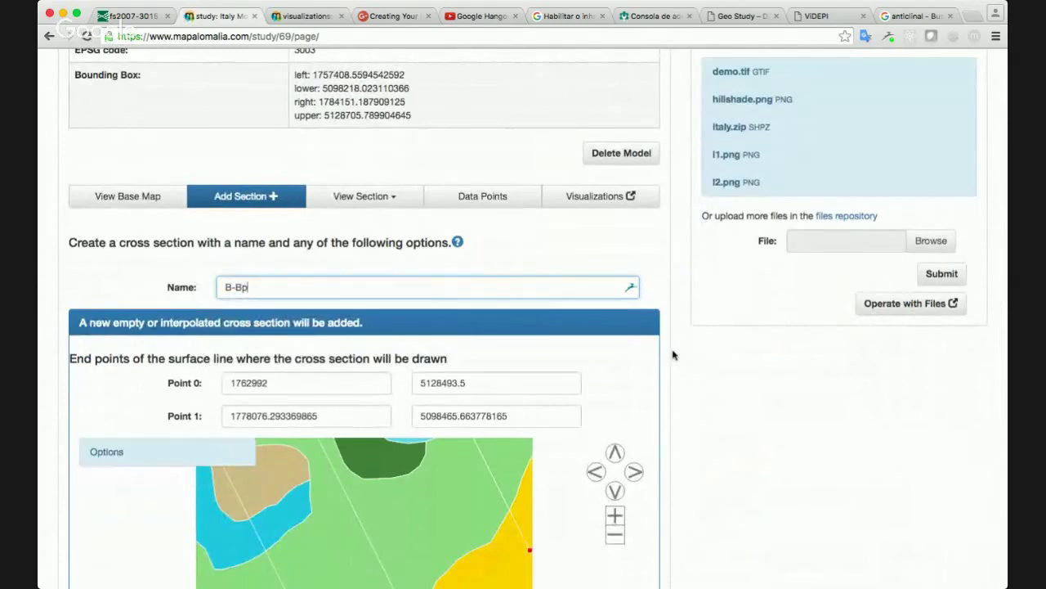
pyautogui.scroll(-9, 674, 355)
pyautogui.click(635, 463)
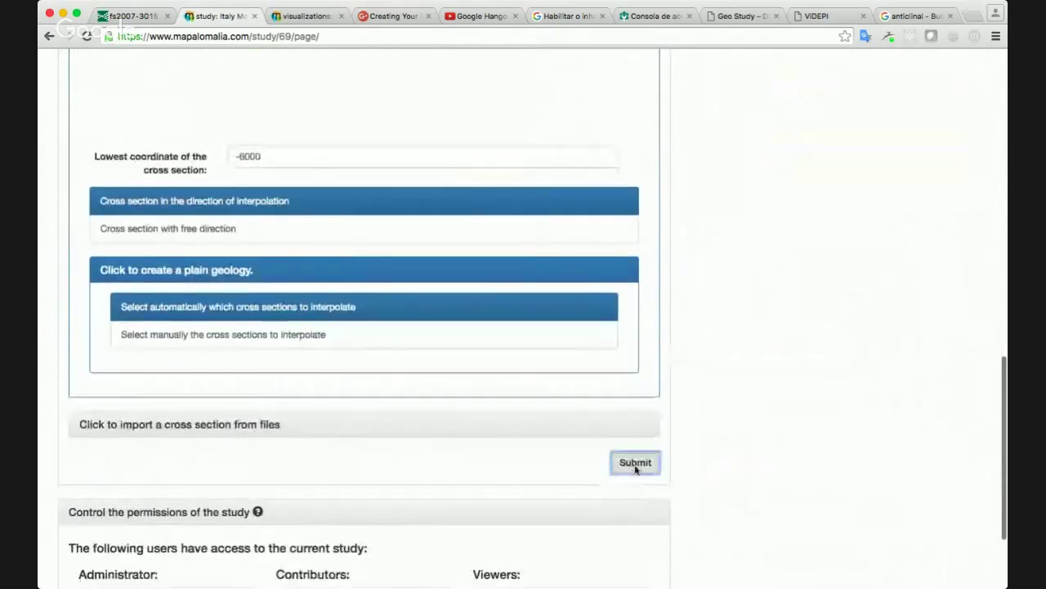
# Display the details of cross section B-Bp in the Italy Model
pyautogui.scroll(3, 692, 338)
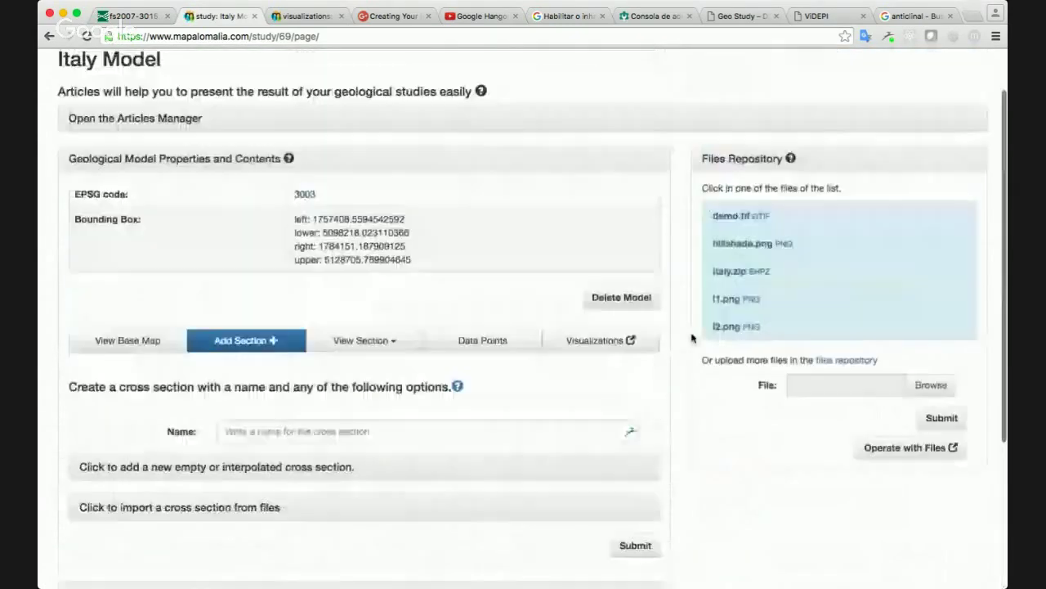
pyautogui.scroll(1, 692, 339)
pyautogui.click(363, 375)
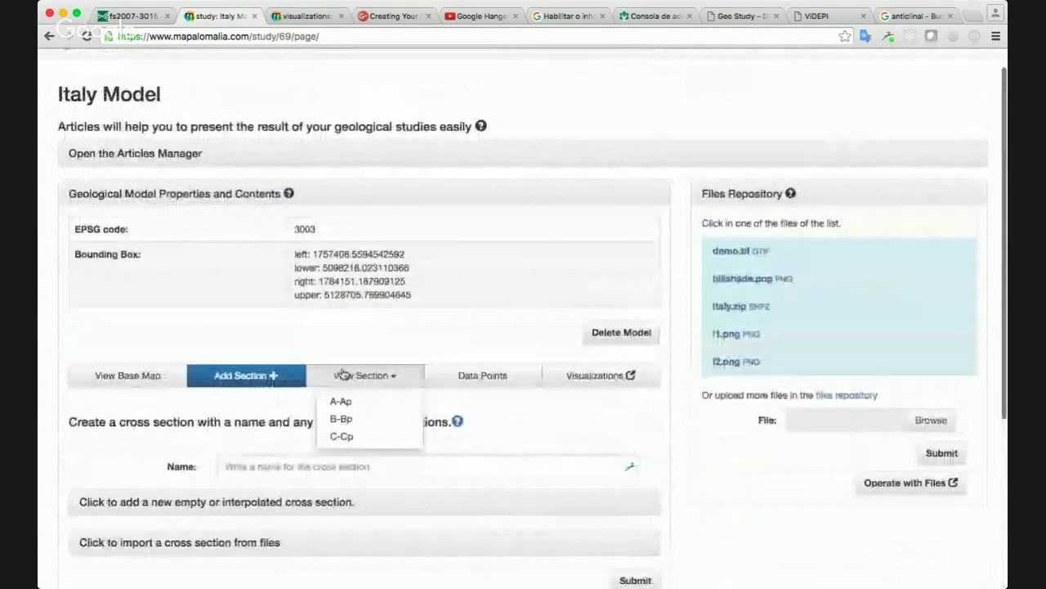
pyautogui.click(410, 419)
pyautogui.scroll(-1, 565, 423)
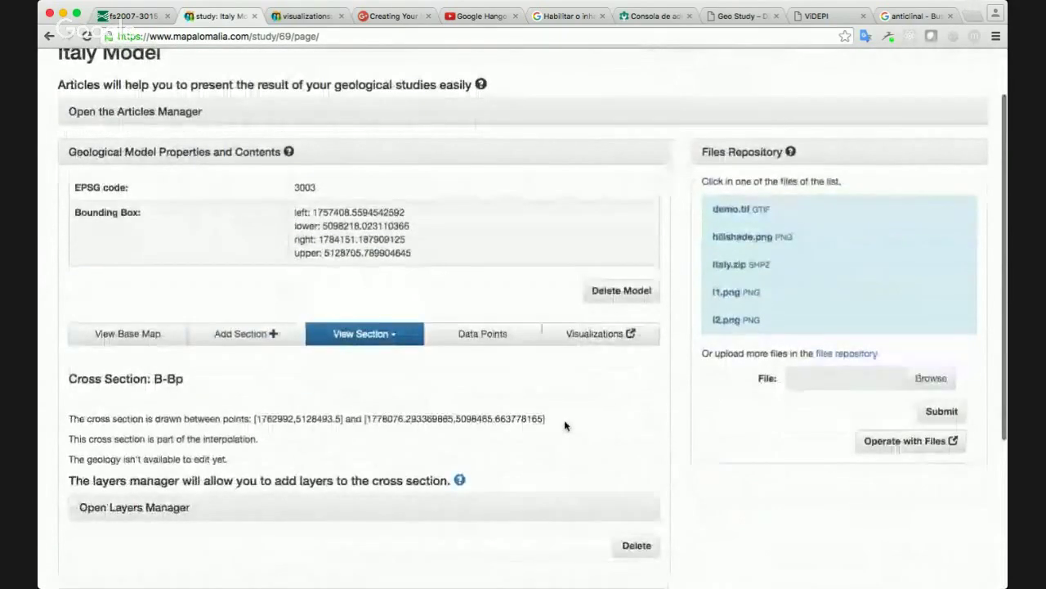
# Rotate the 3D visualization of cross sections to inspect the interpolated B-Bp section between A-Ap and C-Cp
pyautogui.click(288, 15)
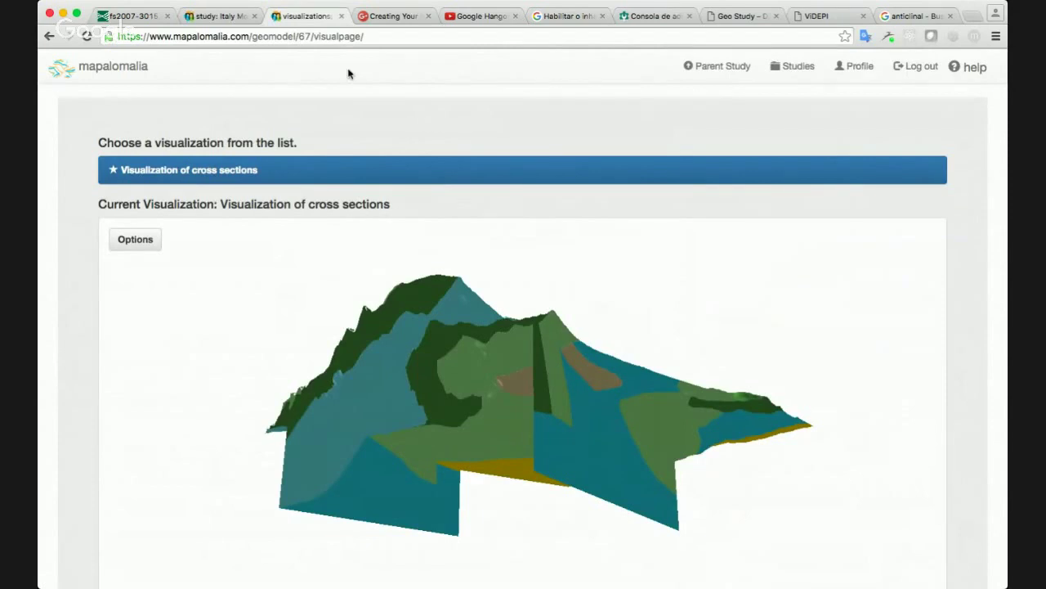
pyautogui.click(384, 16)
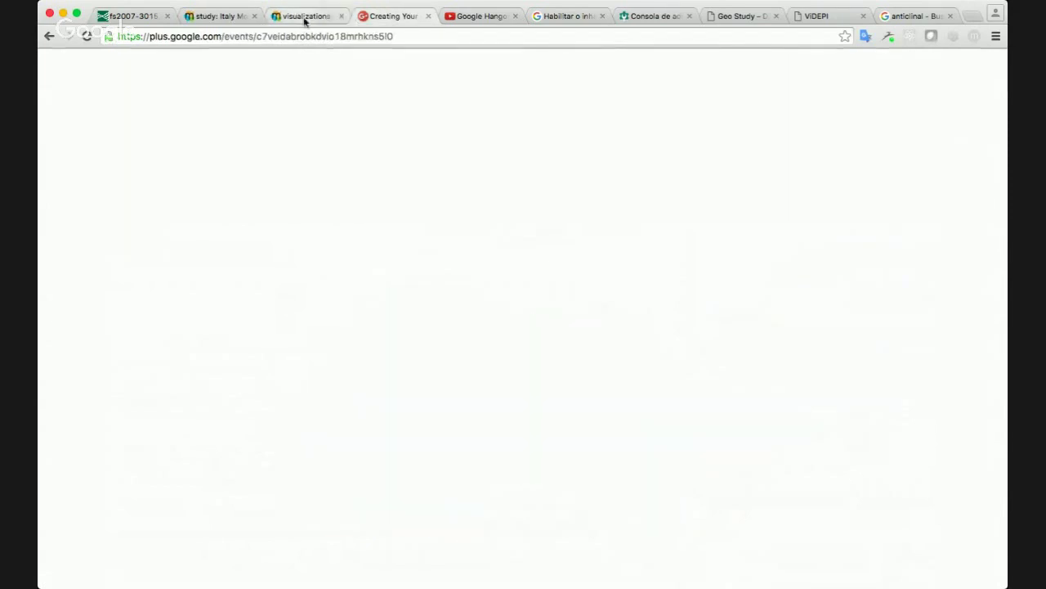
pyautogui.click(304, 18)
pyautogui.moveTo(377, 319); pyautogui.dragTo(205, 288)
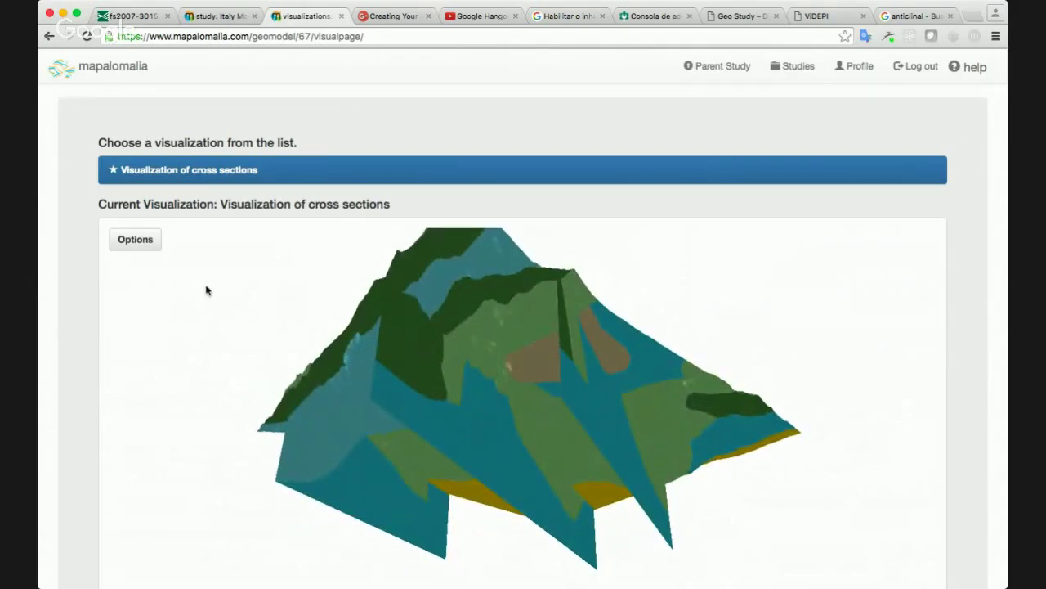
pyautogui.moveTo(207, 290); pyautogui.dragTo(237, 279)
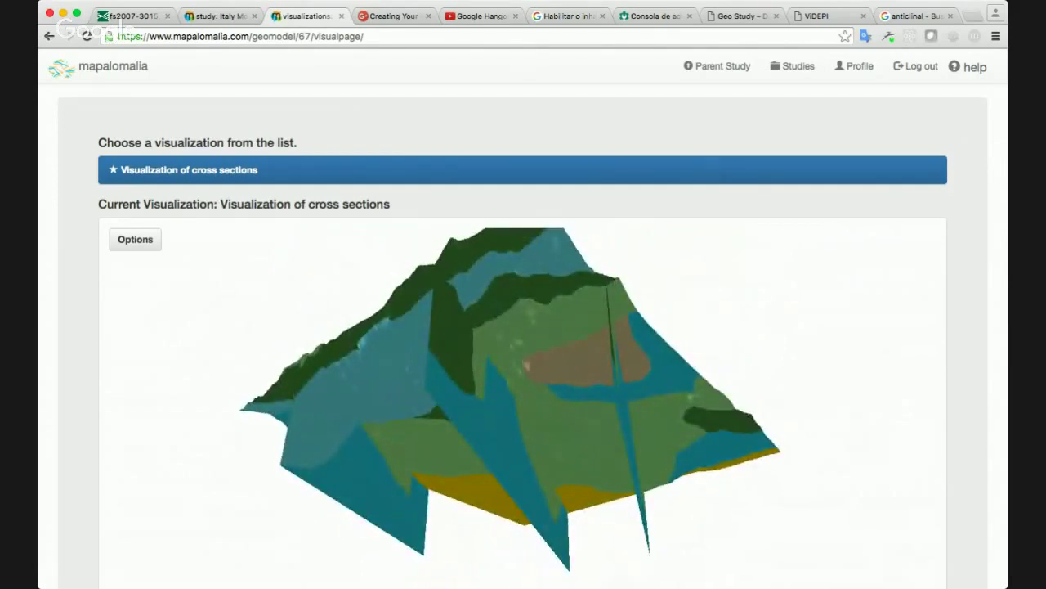
pyautogui.press('super+Tab')
pyautogui.moveTo(372, 326); pyautogui.dragTo(480, 326)
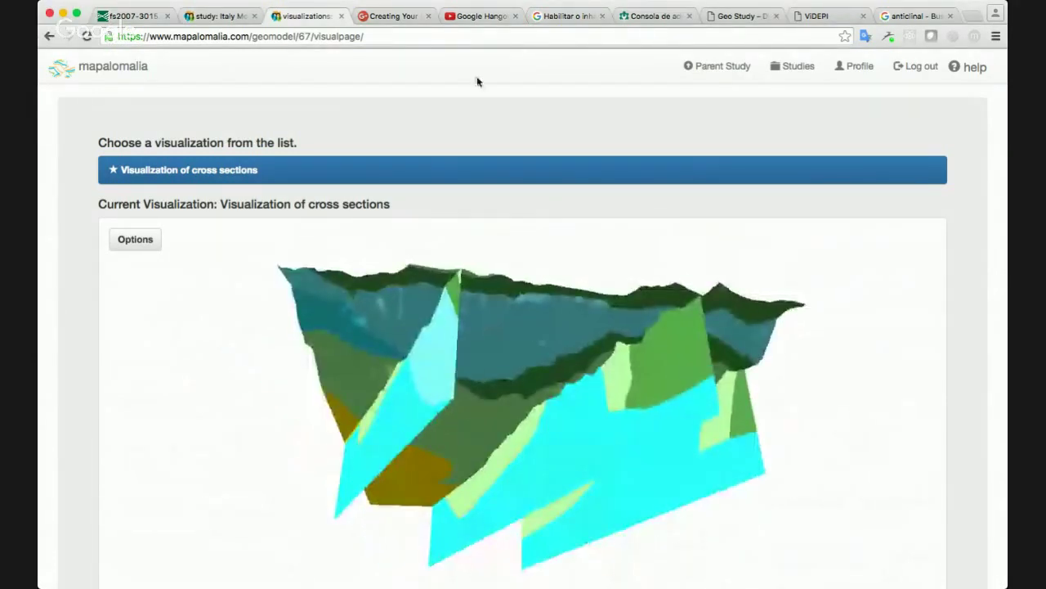
# Open the geology of cross section B-Bp for editing from the Italy Model study
pyautogui.click(199, 17)
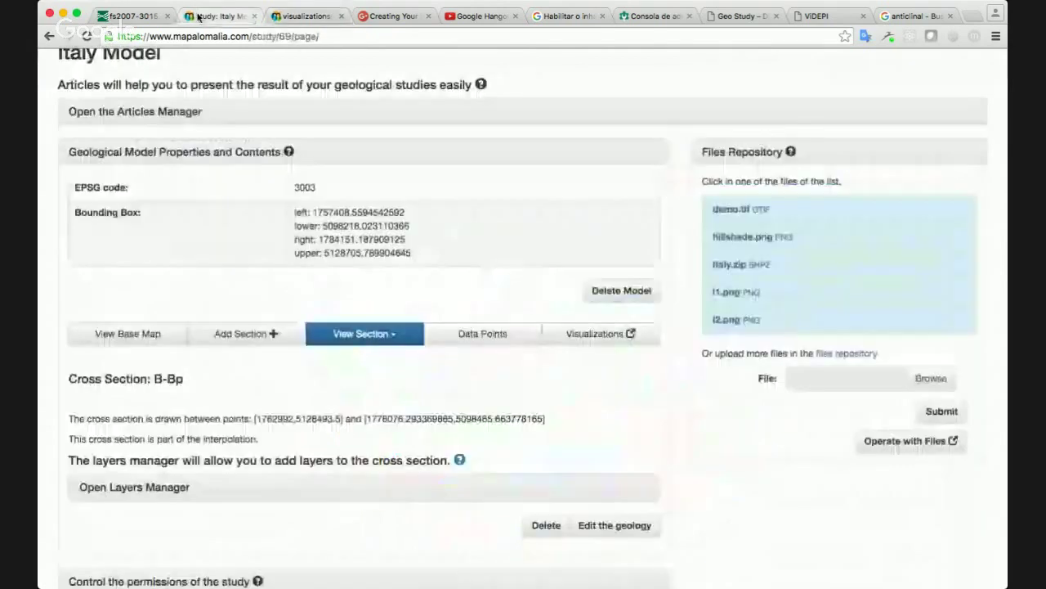
pyautogui.scroll(-2, 398, 323)
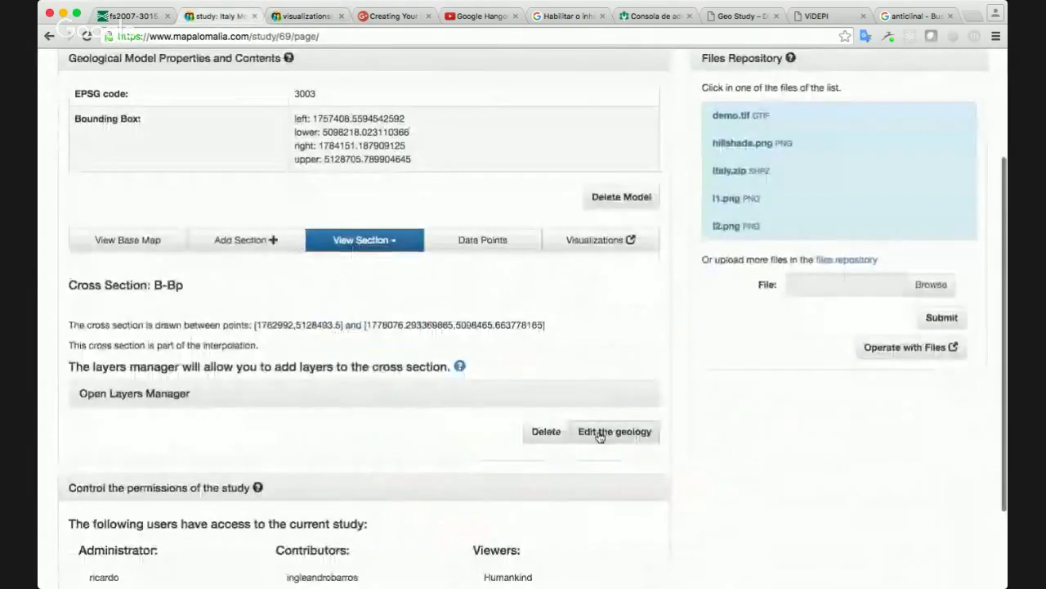
pyautogui.click(598, 432)
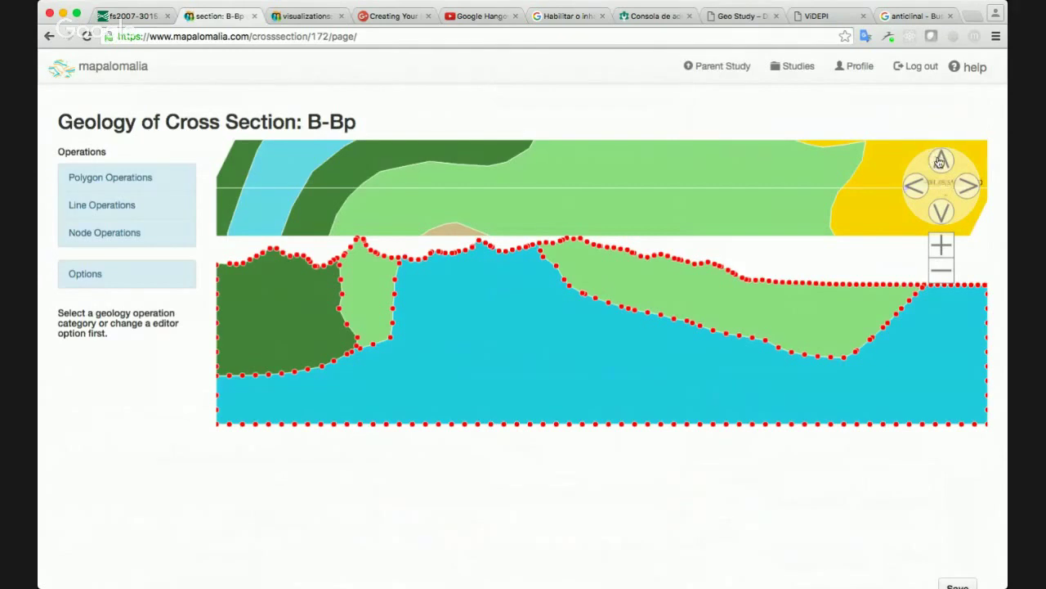
pyautogui.click(940, 161)
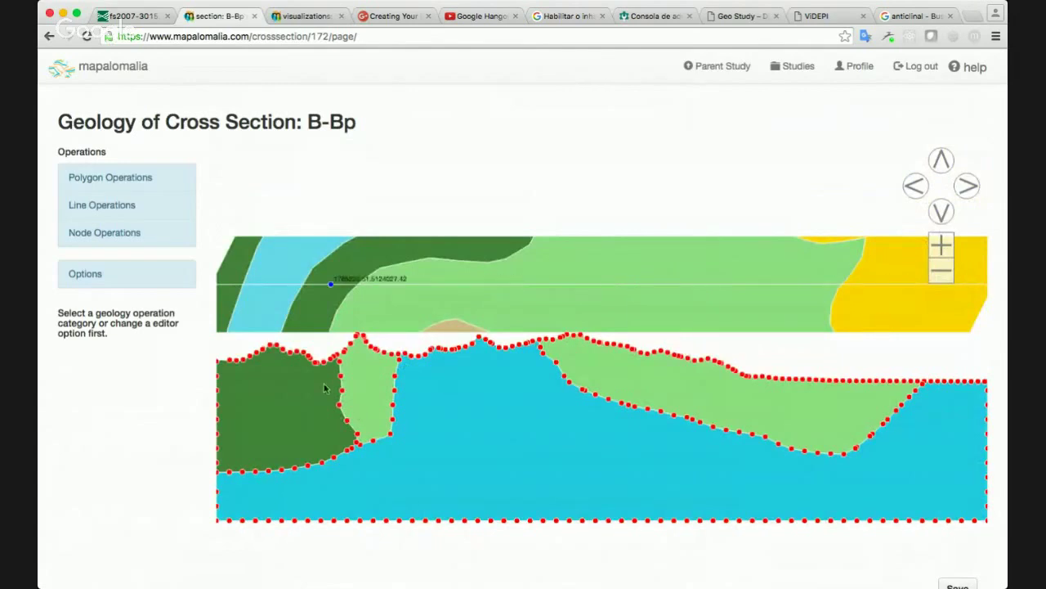
# Divide off the shallow Pg strip between the two K bodies and join it with K
pyautogui.click(89, 177)
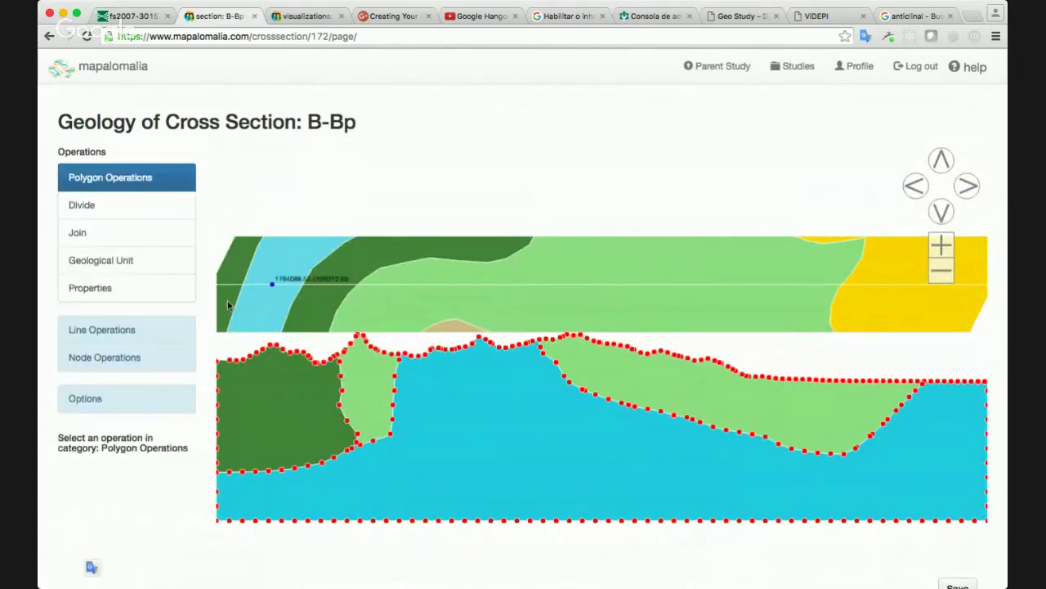
pyautogui.click(89, 235)
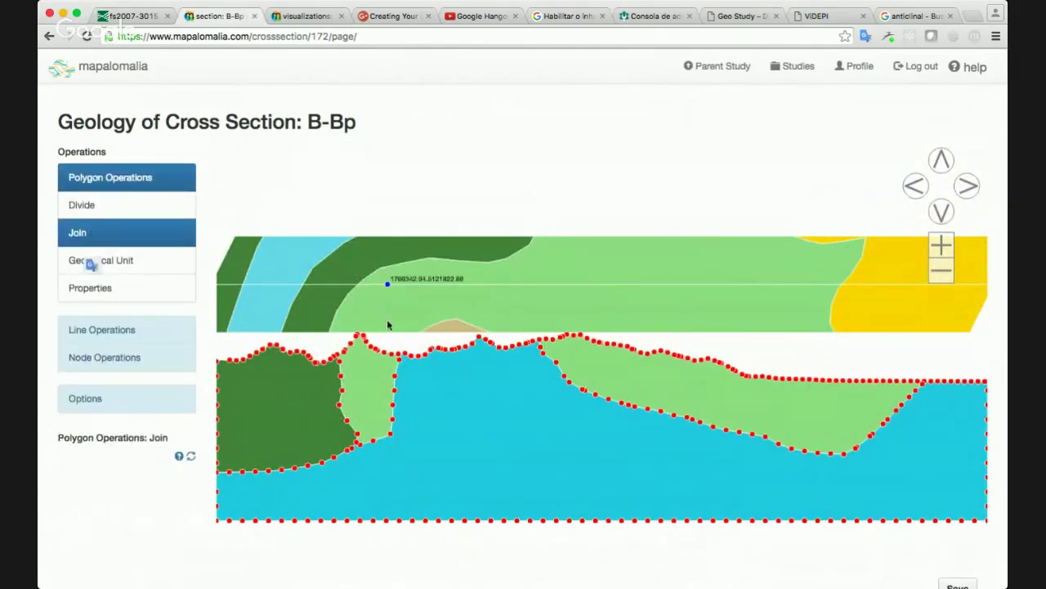
pyautogui.click(127, 211)
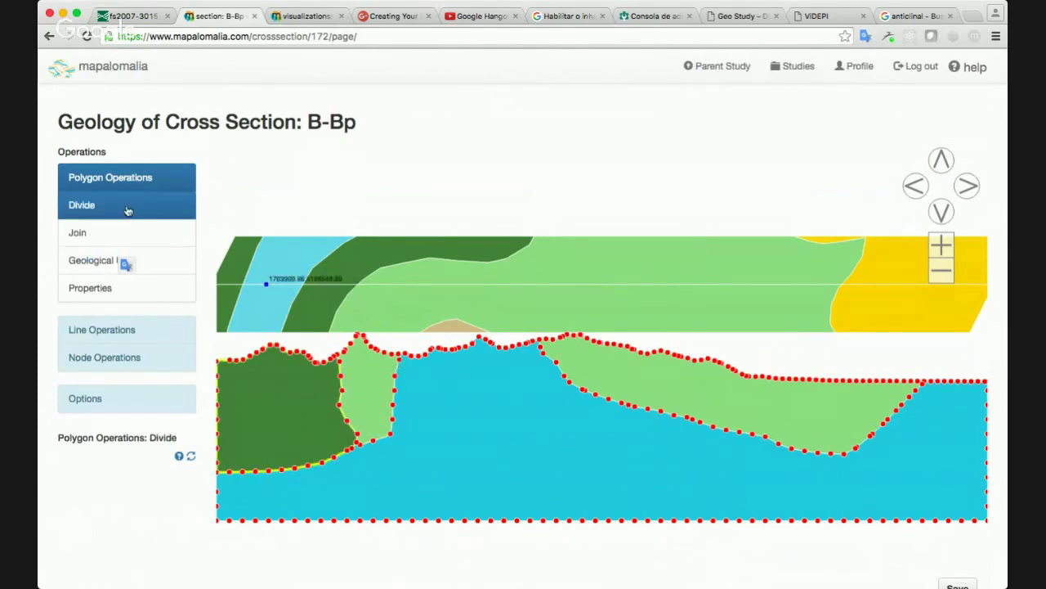
pyautogui.click(421, 363)
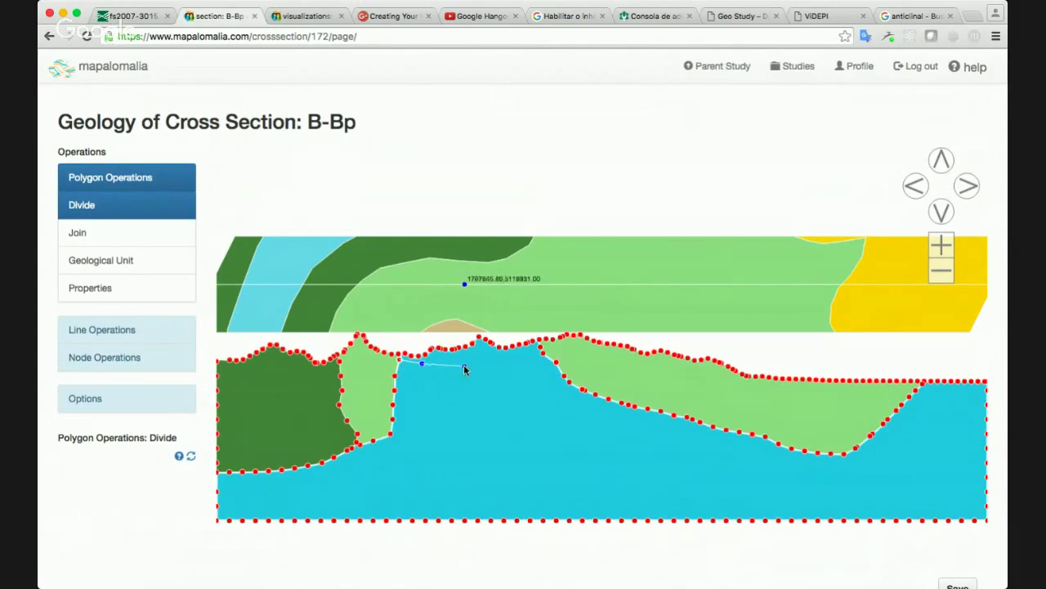
pyautogui.click(465, 365)
pyautogui.click(499, 365)
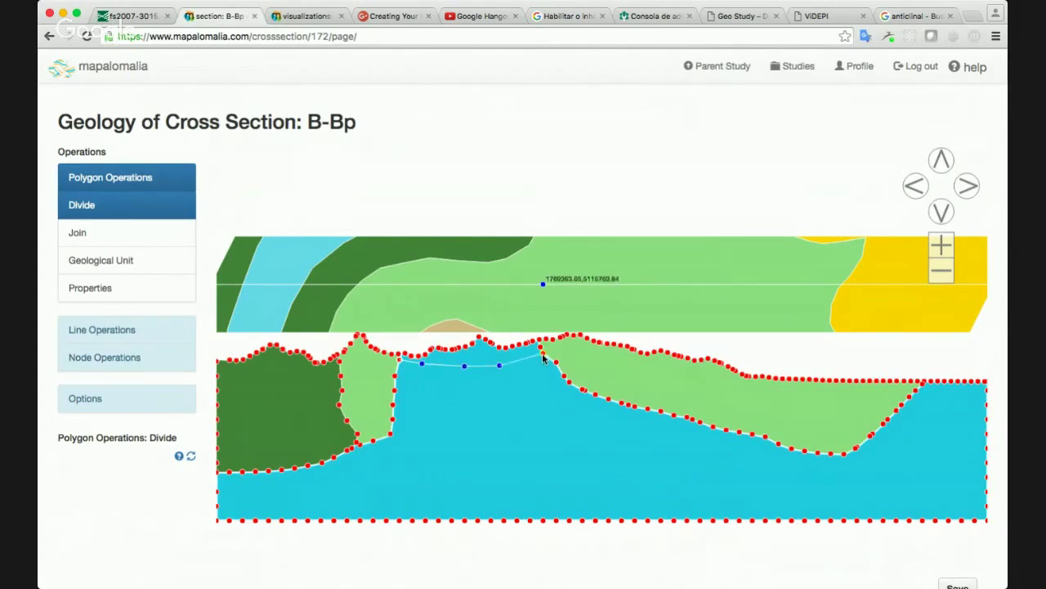
pyautogui.click(542, 356)
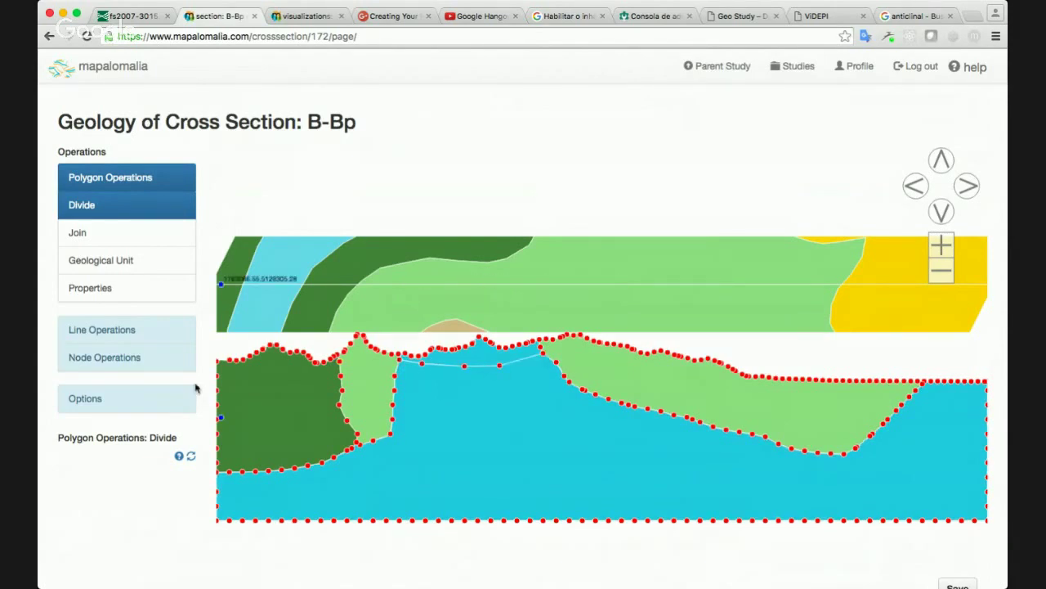
pyautogui.click(100, 235)
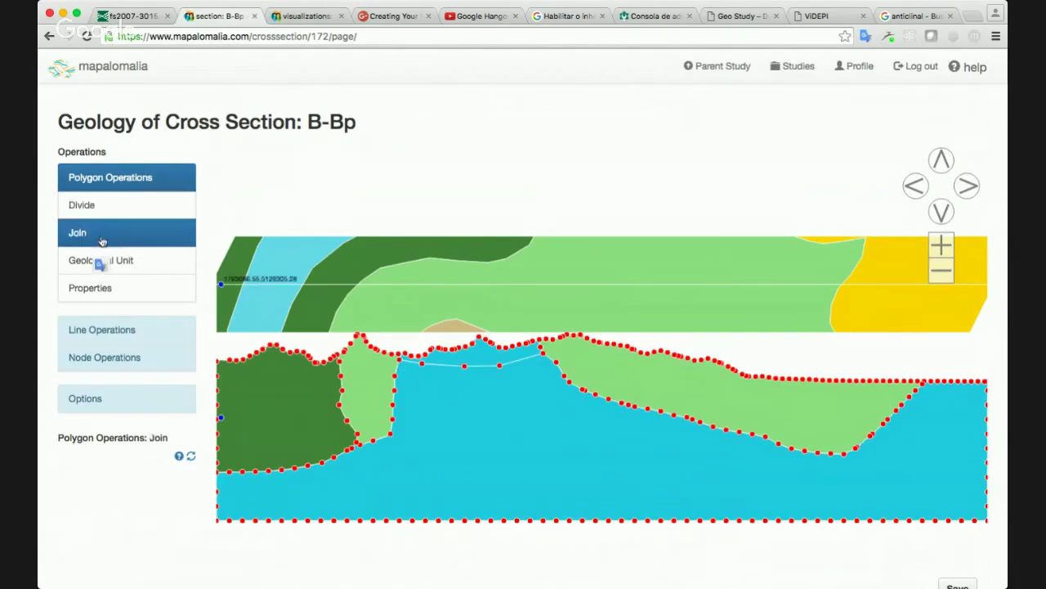
pyautogui.click(470, 360)
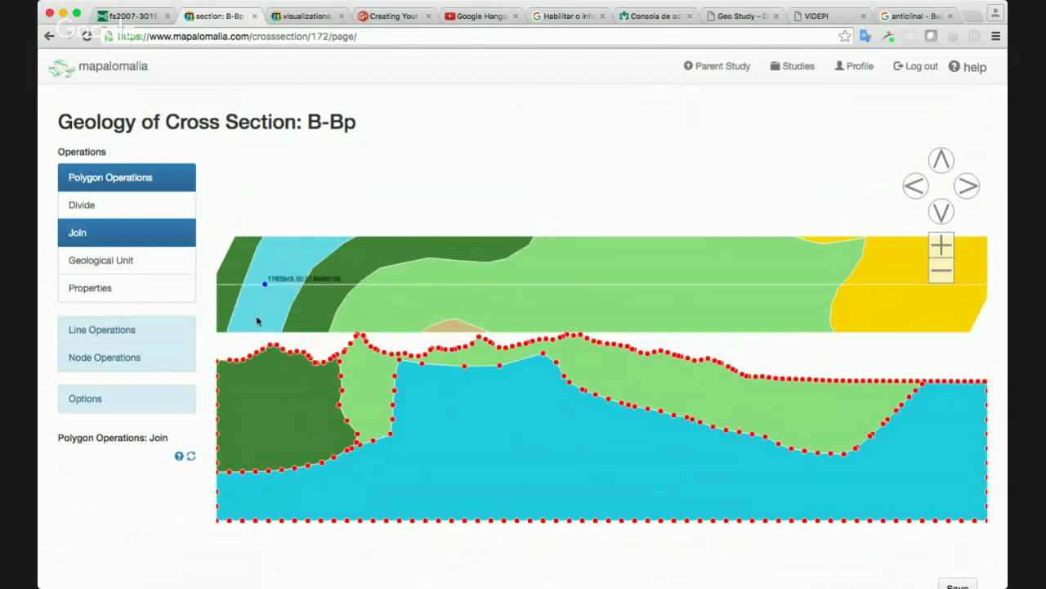
# Divide the J polygon along the eastern Tr contact on the map strip, from the surface down to its base
pyautogui.click(82, 205)
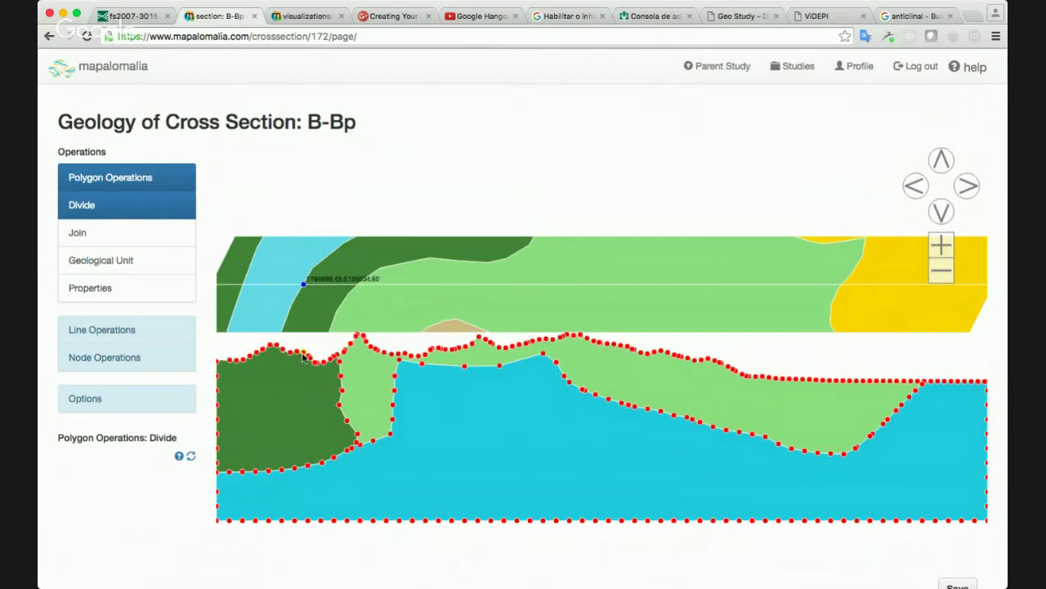
pyautogui.click(303, 356)
pyautogui.click(307, 374)
pyautogui.click(319, 416)
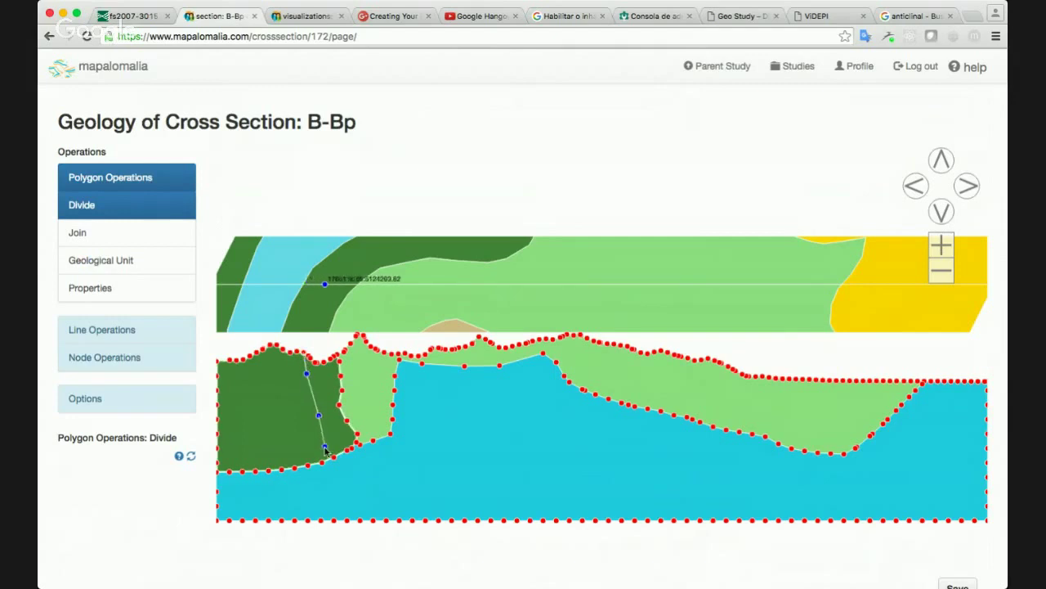
pyautogui.click(321, 462)
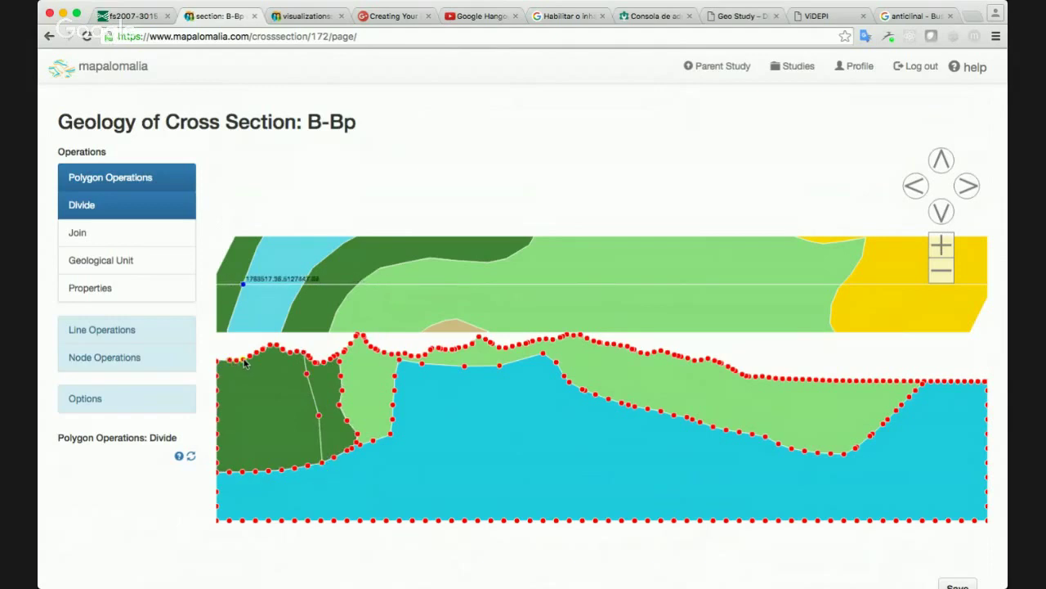
# Divide the remaining J polygon along the western Tr contact, from the surface down to the section's edge near its base
pyautogui.click(243, 359)
pyautogui.click(231, 383)
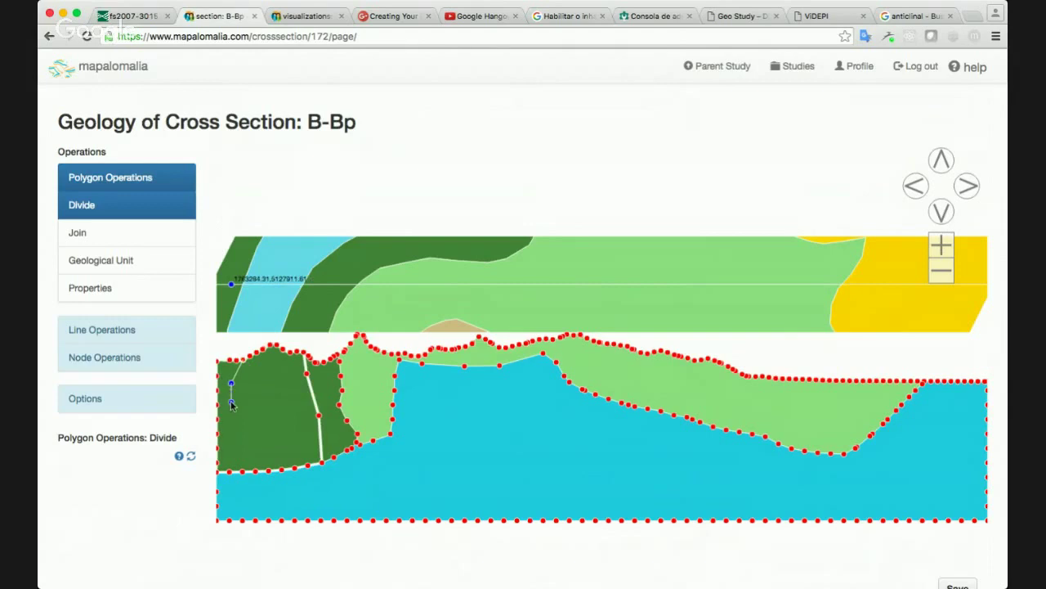
pyautogui.click(231, 402)
pyautogui.click(223, 433)
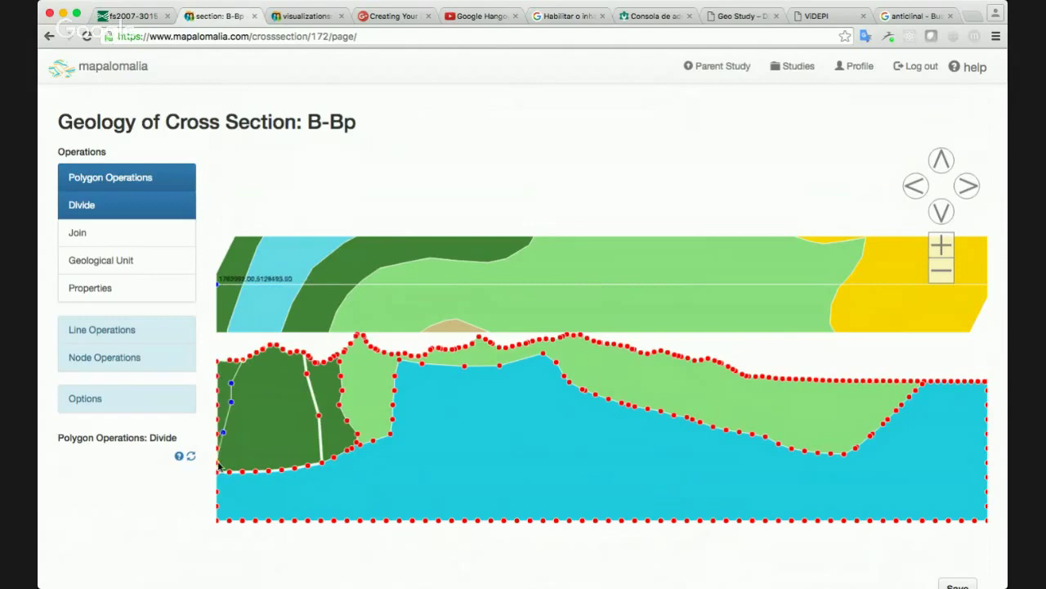
pyautogui.click(219, 467)
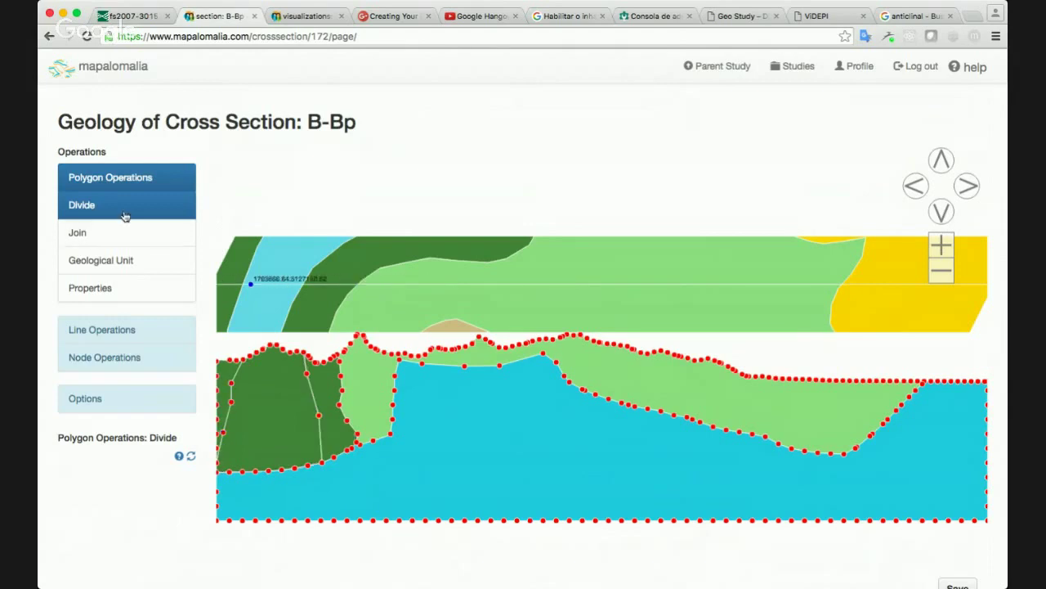
# Assign the Tr geological unit to the polygon between the two new dividing lines
pyautogui.click(117, 260)
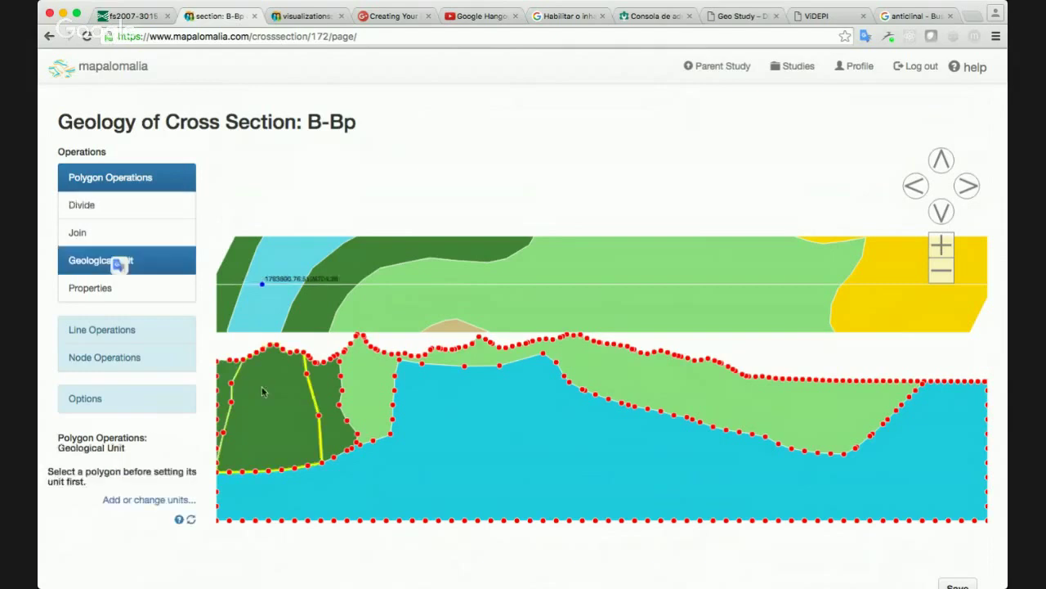
pyautogui.scroll(-3, 174, 482)
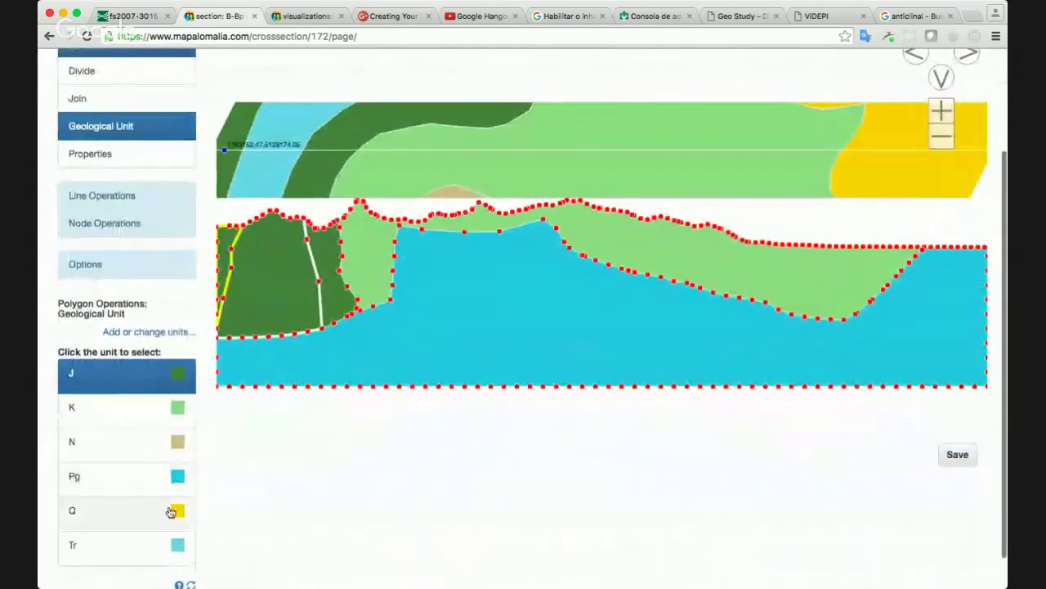
pyautogui.click(165, 546)
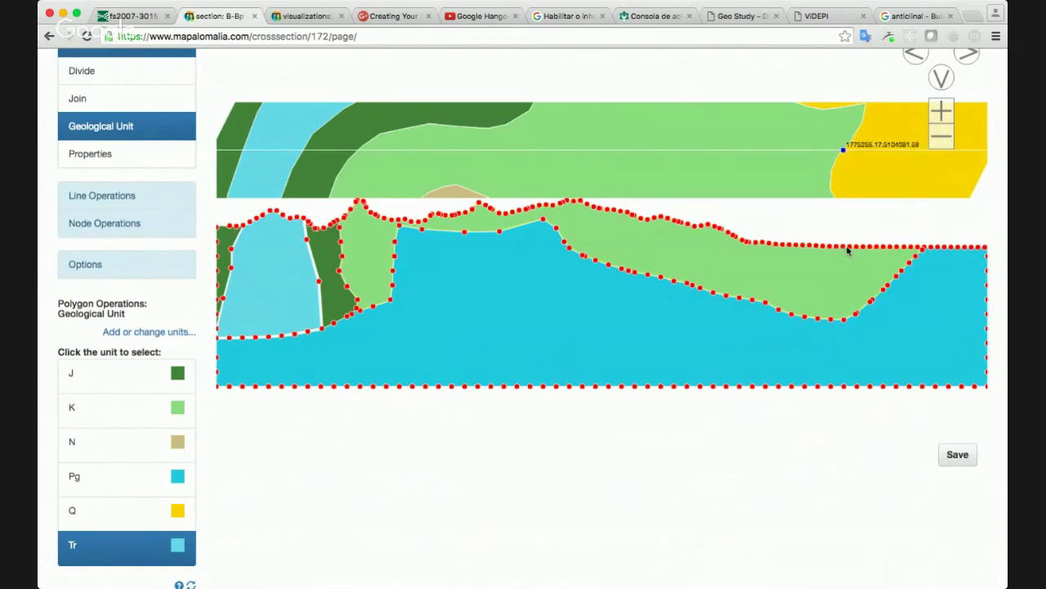
# Divide a thin near-surface strip off the K polygon, from the Q contact on the map strip to K's eastern edge
pyautogui.scroll(3, 188, 107)
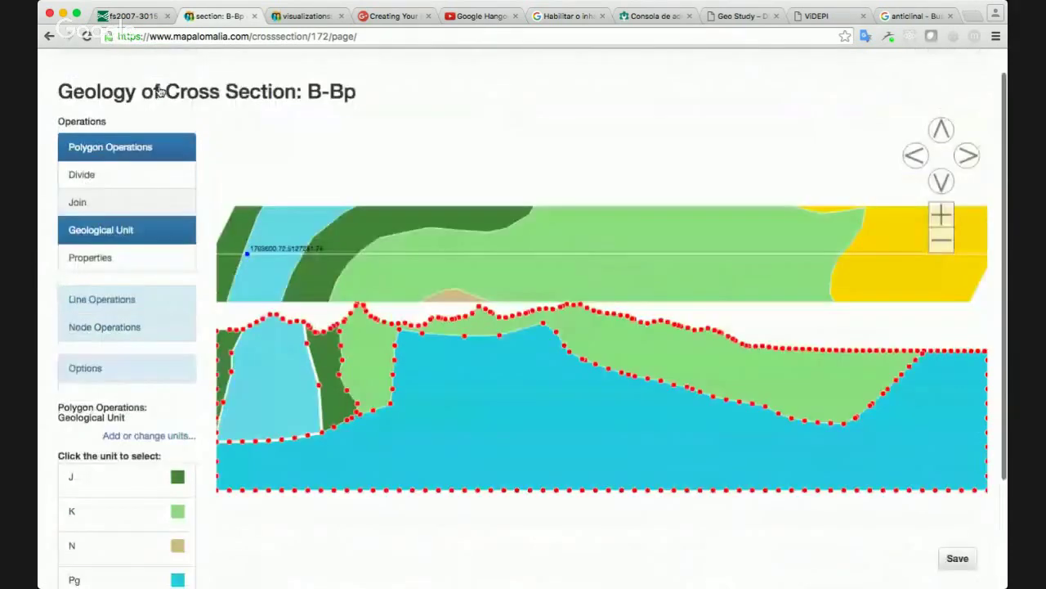
pyautogui.click(131, 174)
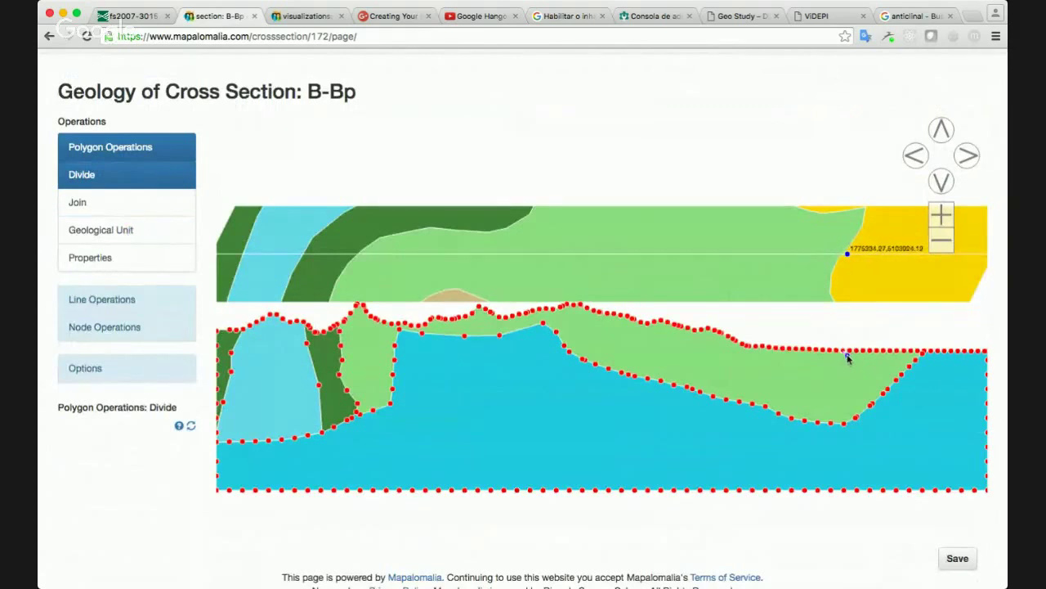
pyautogui.click(848, 355)
pyautogui.click(864, 354)
pyautogui.click(878, 357)
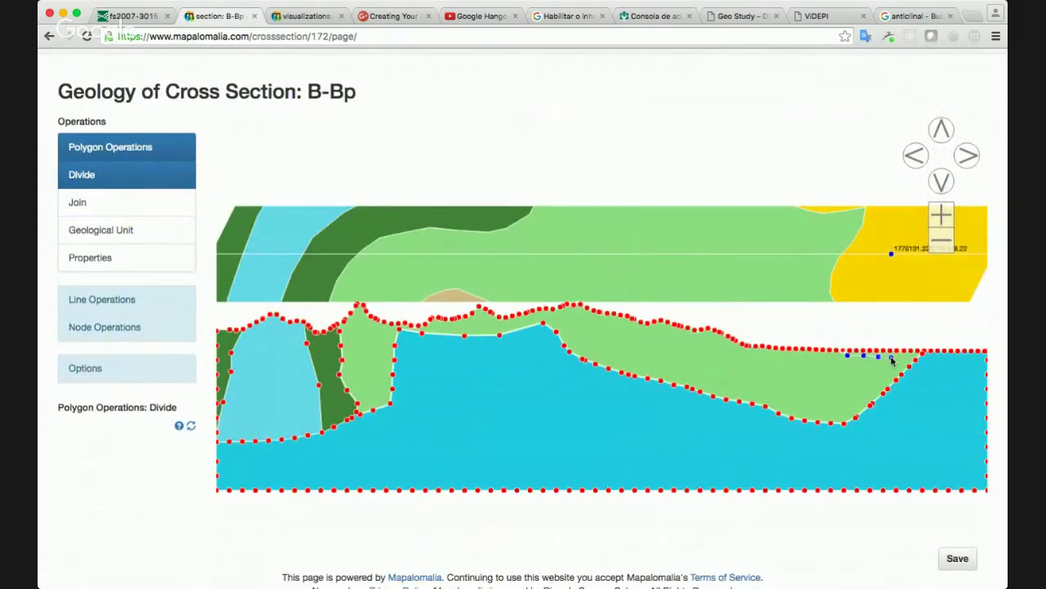
pyautogui.click(891, 358)
pyautogui.click(906, 357)
pyautogui.click(915, 363)
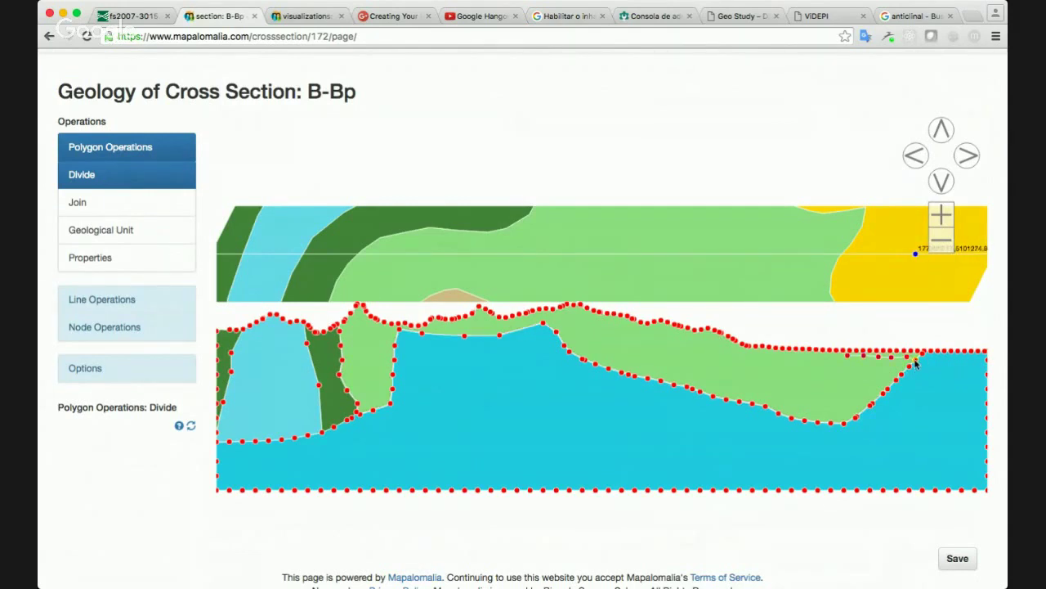
# Continue the thin near-surface dividing line across the Pg polygon, from the K contact to the section's eastern edge
pyautogui.click(916, 360)
pyautogui.click(924, 359)
pyautogui.click(937, 361)
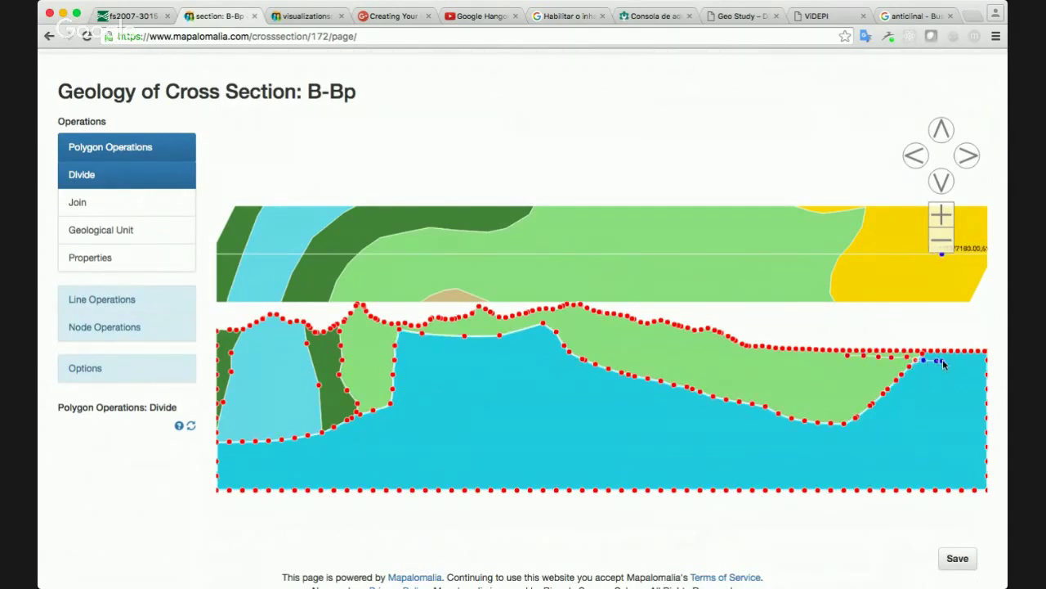
pyautogui.click(955, 361)
pyautogui.click(985, 361)
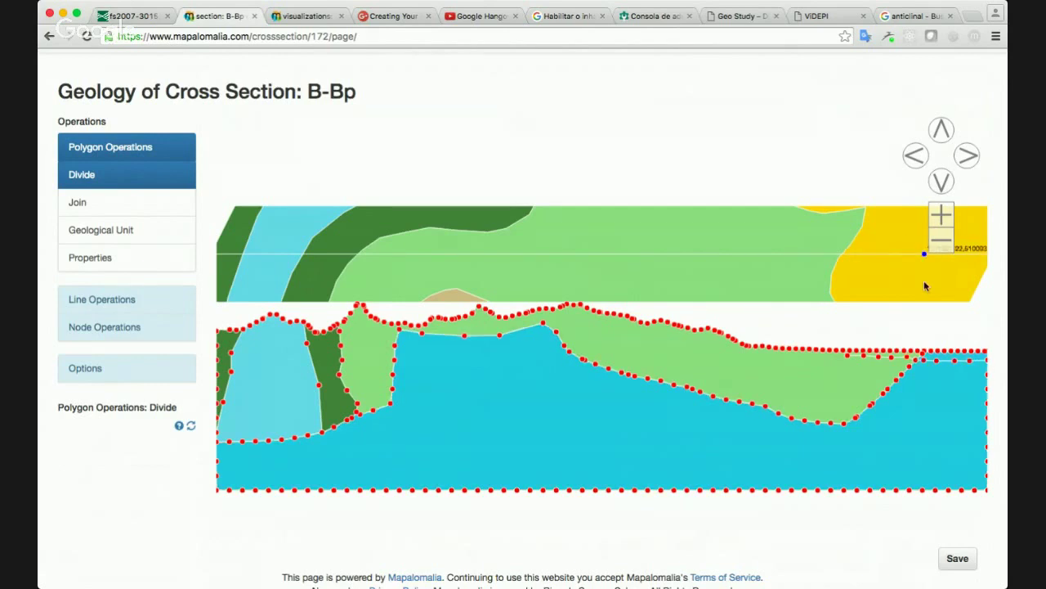
# Merge the two thin eastern surface strips into one Q polygon and save the section
pyautogui.scroll(-1, 924, 280)
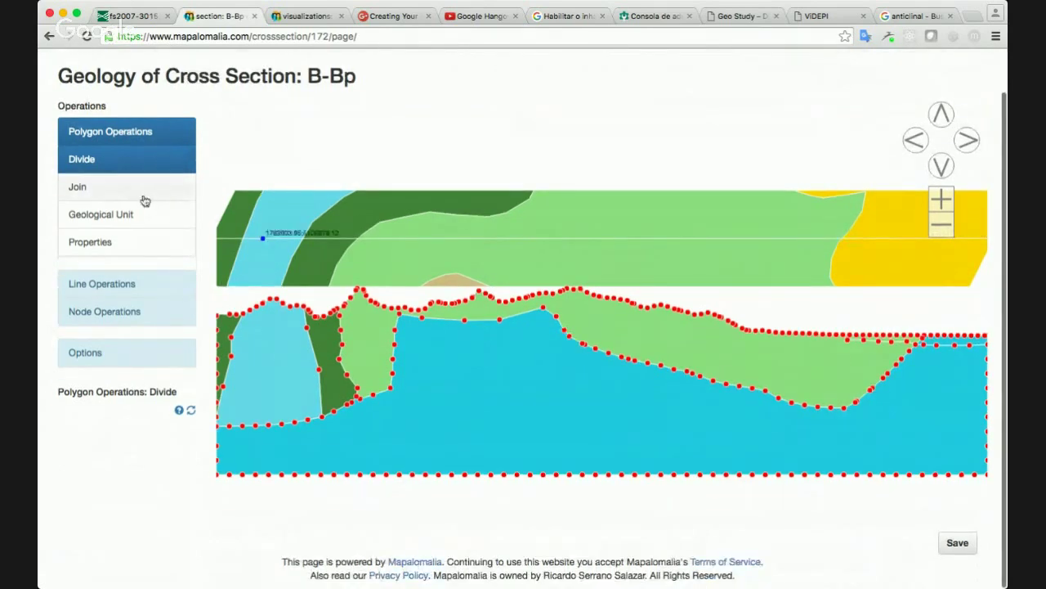
pyautogui.click(146, 197)
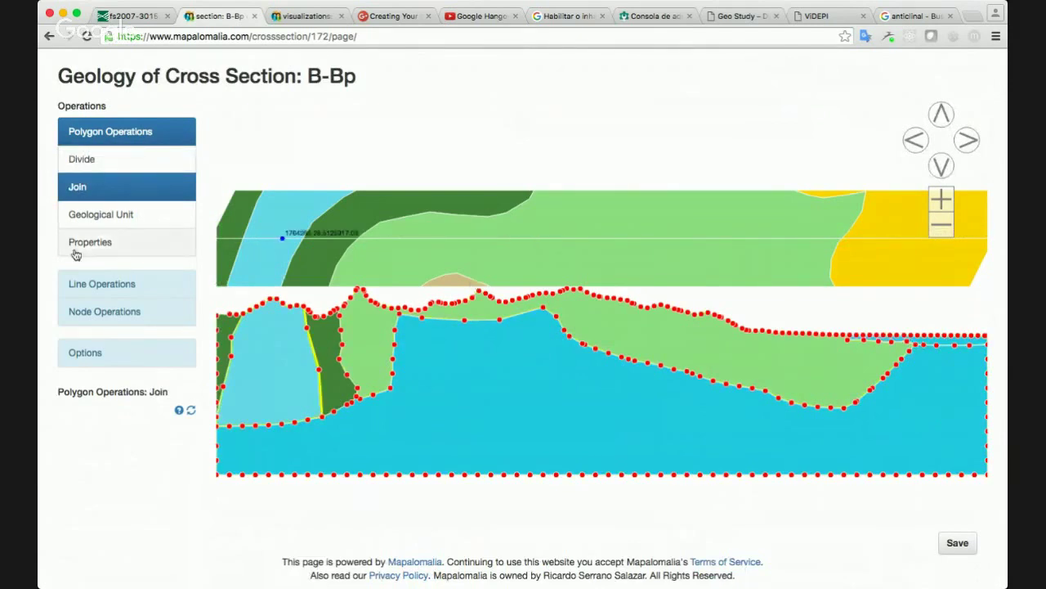
pyautogui.click(136, 214)
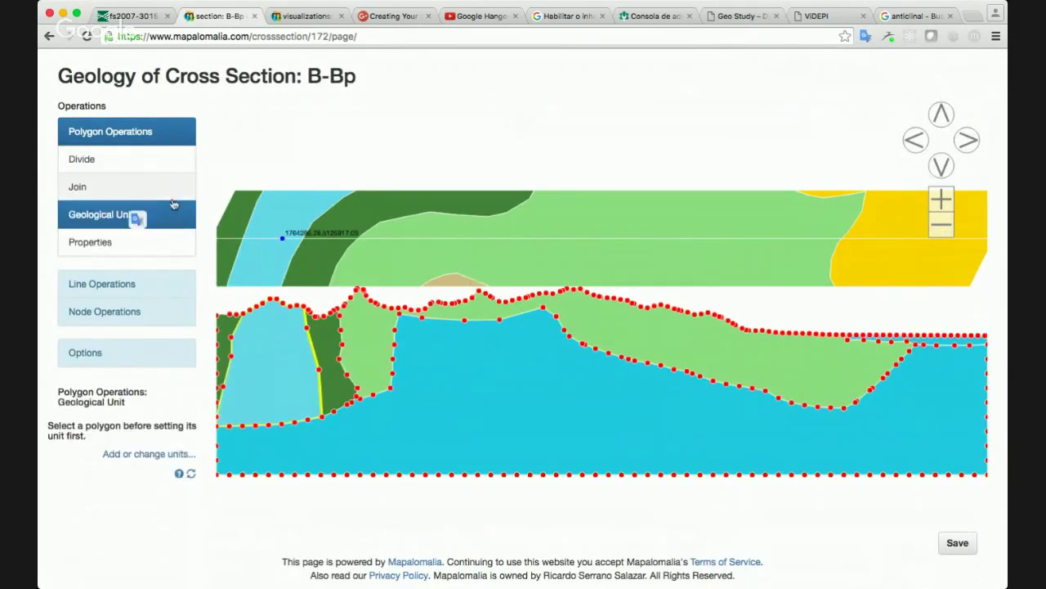
pyautogui.click(950, 341)
pyautogui.scroll(-3, 160, 426)
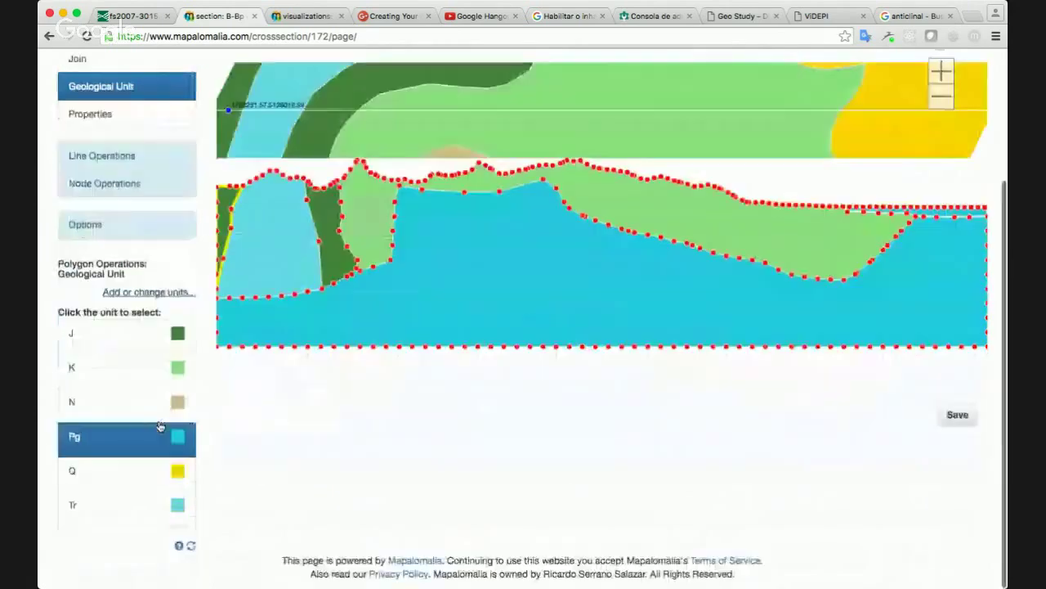
pyautogui.click(156, 472)
pyautogui.scroll(3, 648, 477)
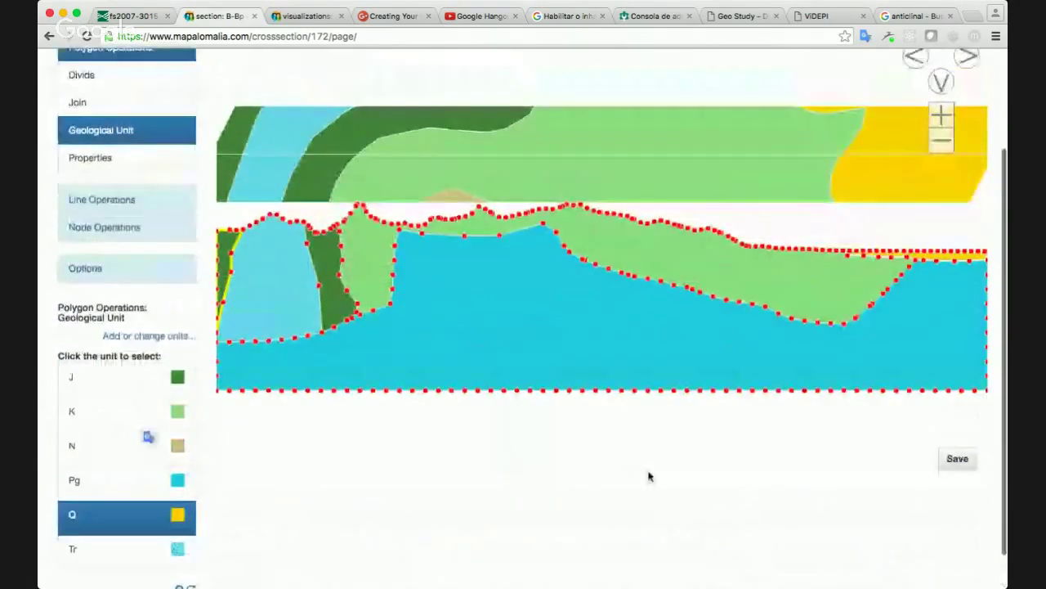
pyautogui.click(956, 564)
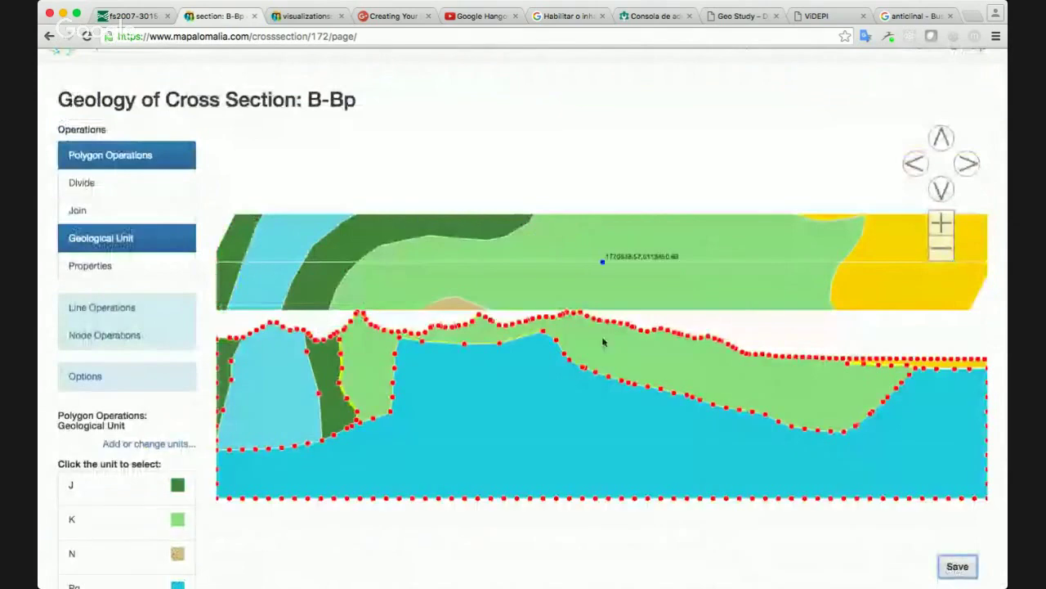
# Divide the western K body with two lines from its surface peak, one to J's lower eastern corner and one to K's lower eastern corner
pyautogui.scroll(-3, 602, 342)
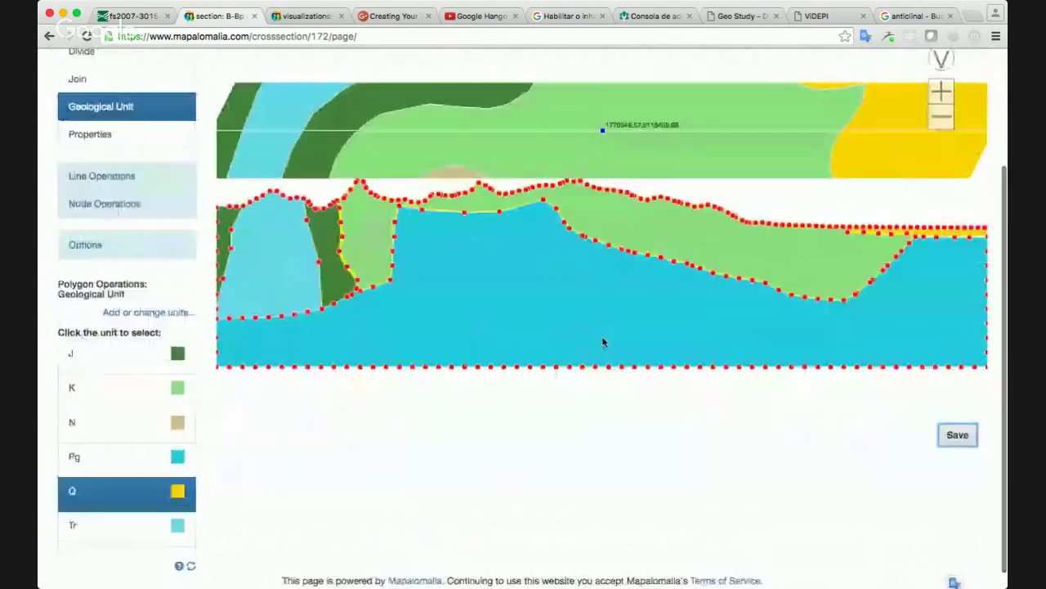
pyautogui.scroll(3, 603, 343)
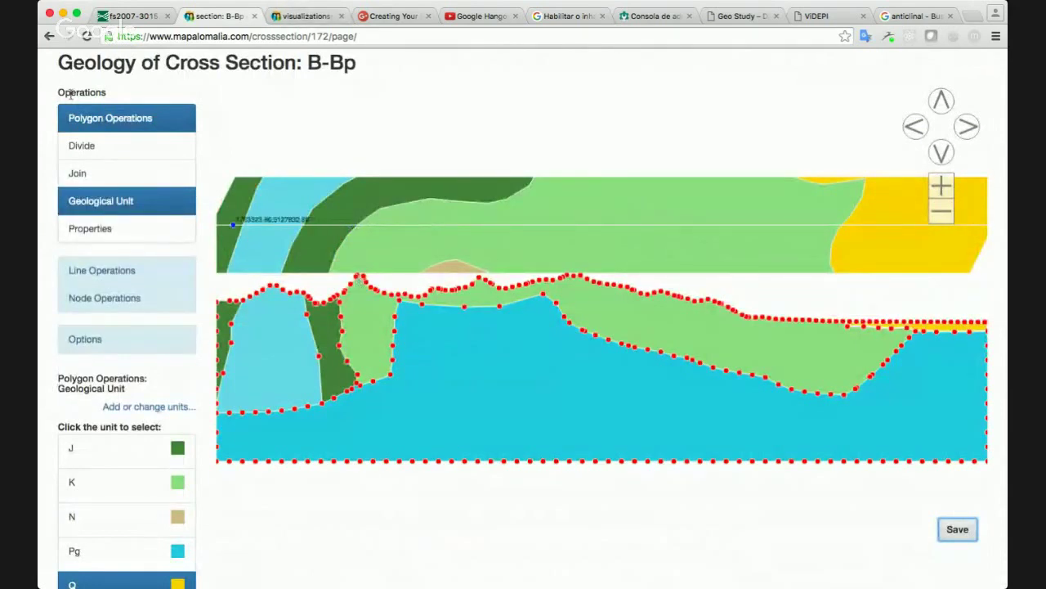
pyautogui.click(91, 149)
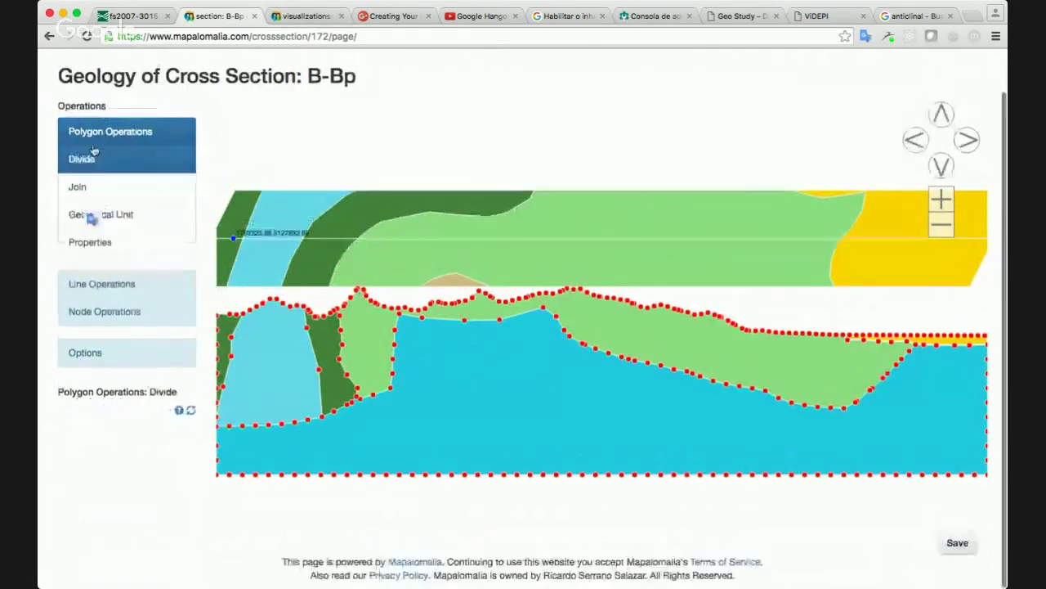
pyautogui.click(357, 292)
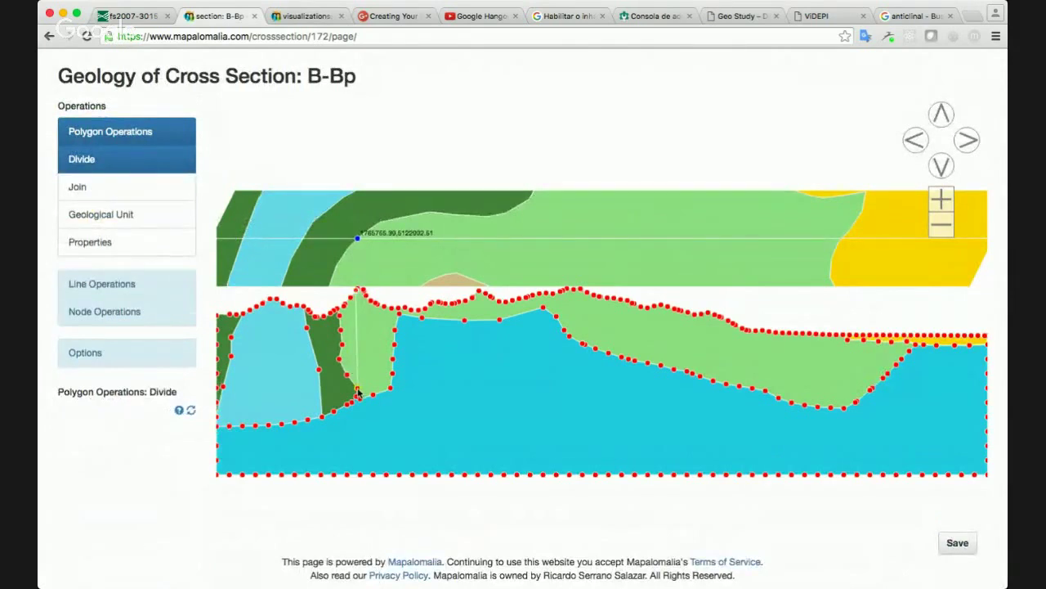
pyautogui.click(357, 392)
pyautogui.click(357, 292)
pyautogui.click(390, 391)
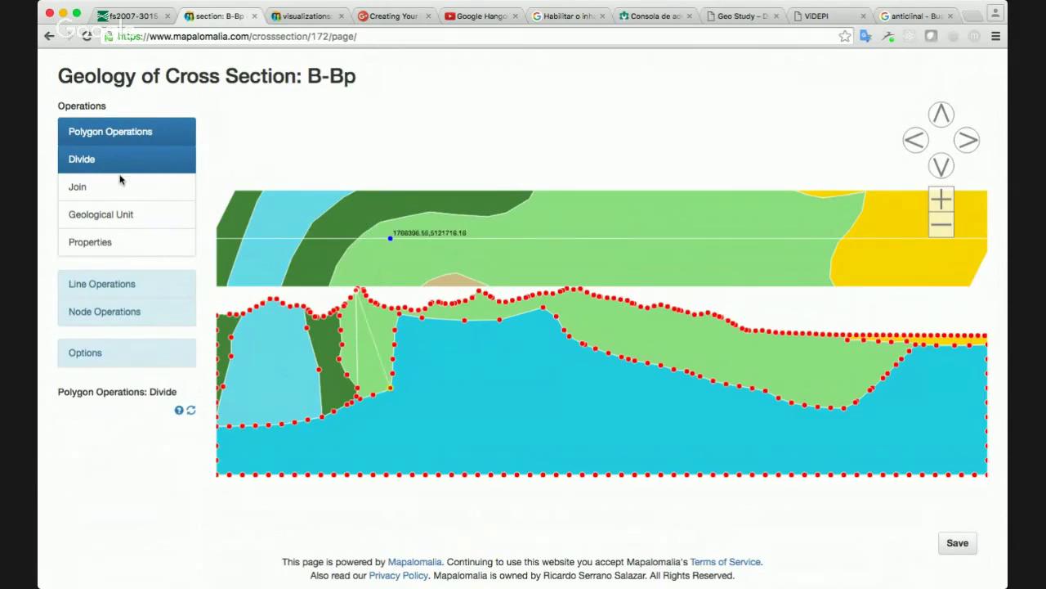
# Join the K pieces west of the slanted dividing line with the adjacent J polygon and save the section
pyautogui.click(119, 185)
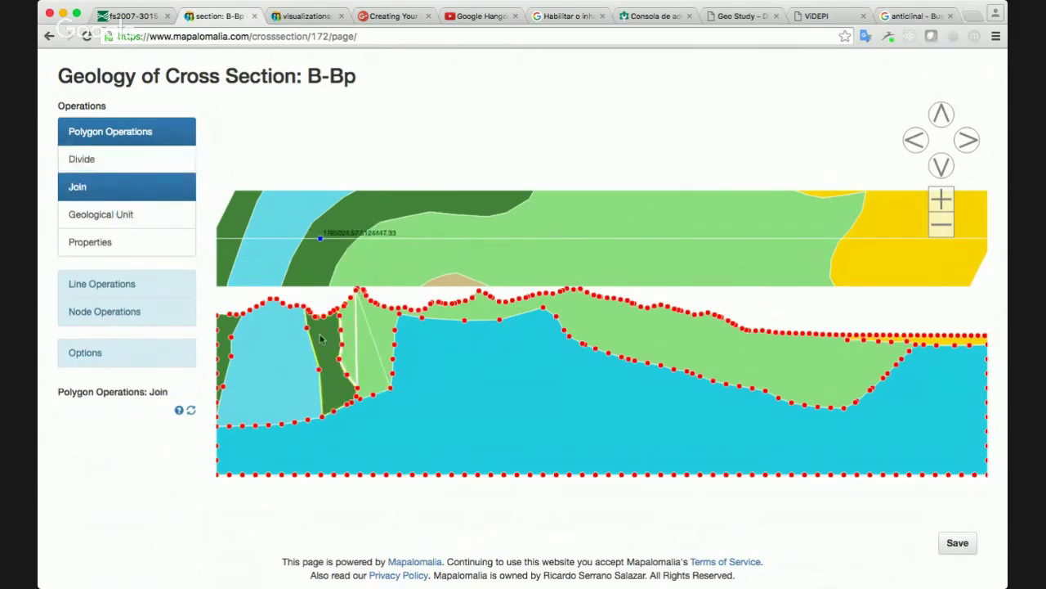
pyautogui.click(367, 344)
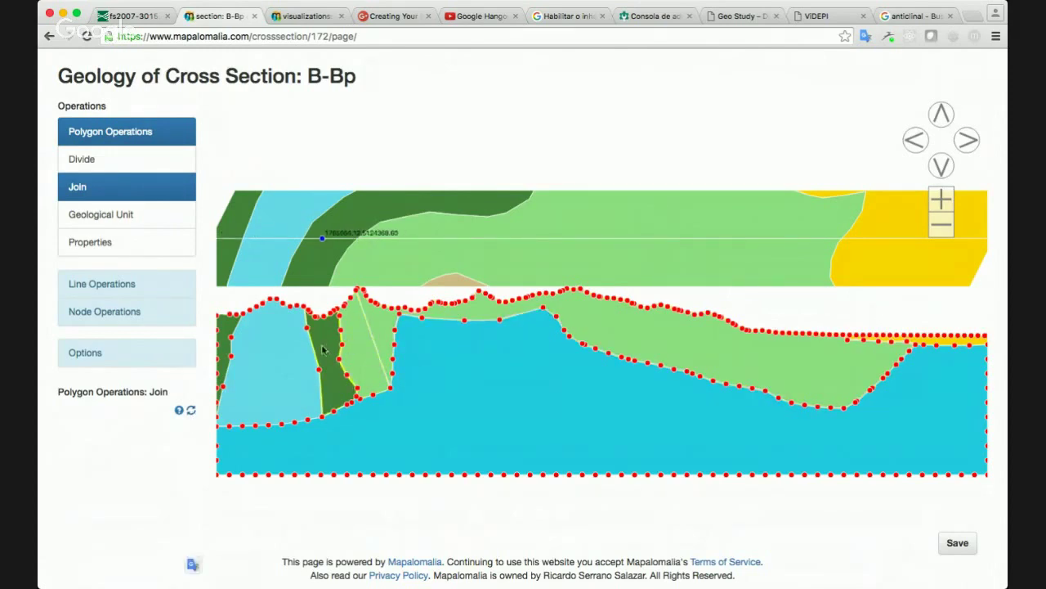
pyautogui.click(356, 347)
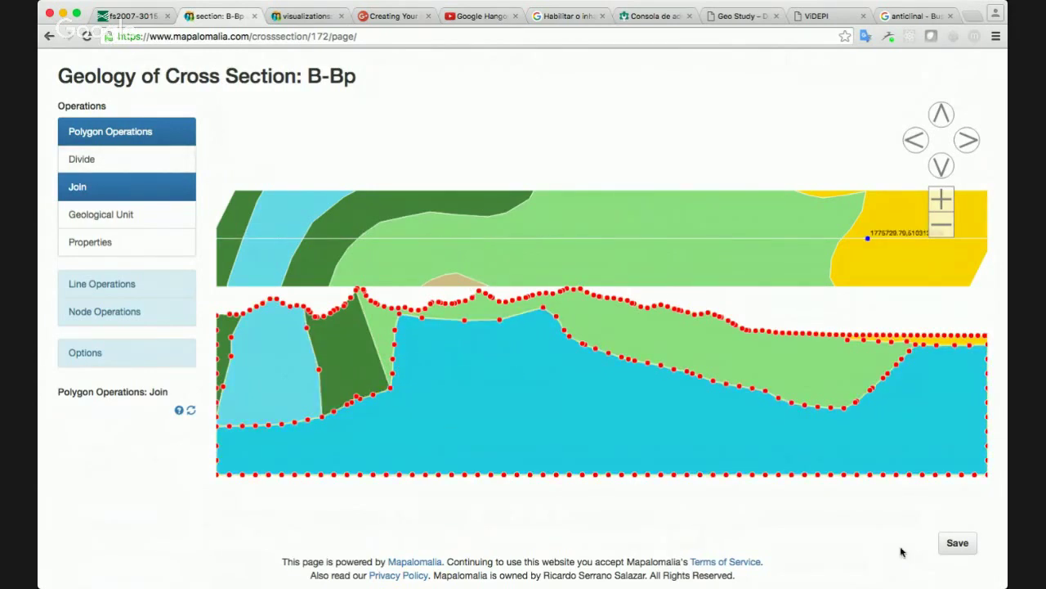
pyautogui.click(959, 552)
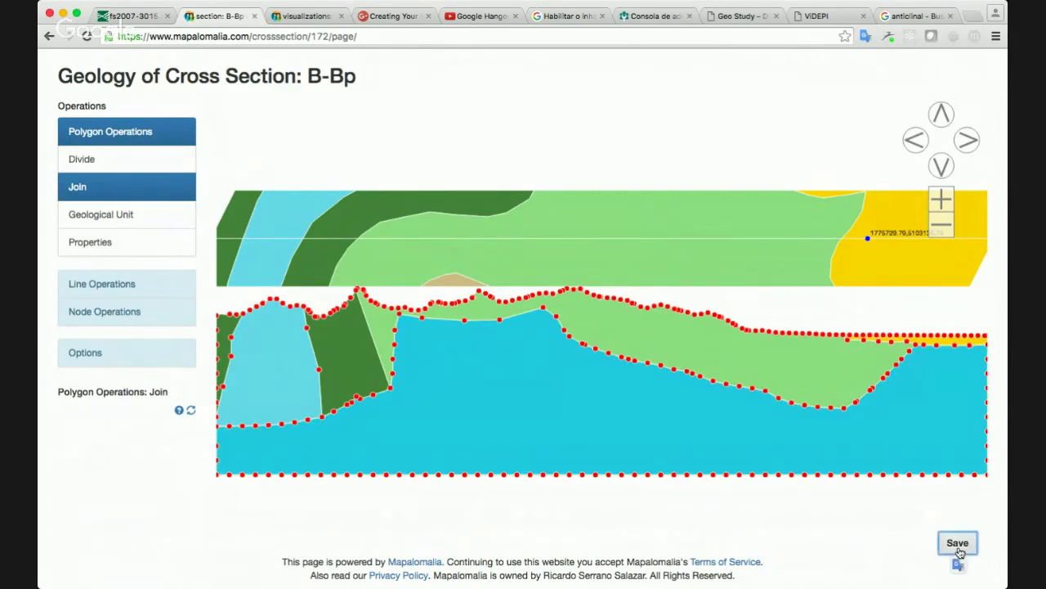
# Switch to the 3D visualization of cross sections and examine the sections and the surface geology from several angles
pyautogui.click(296, 16)
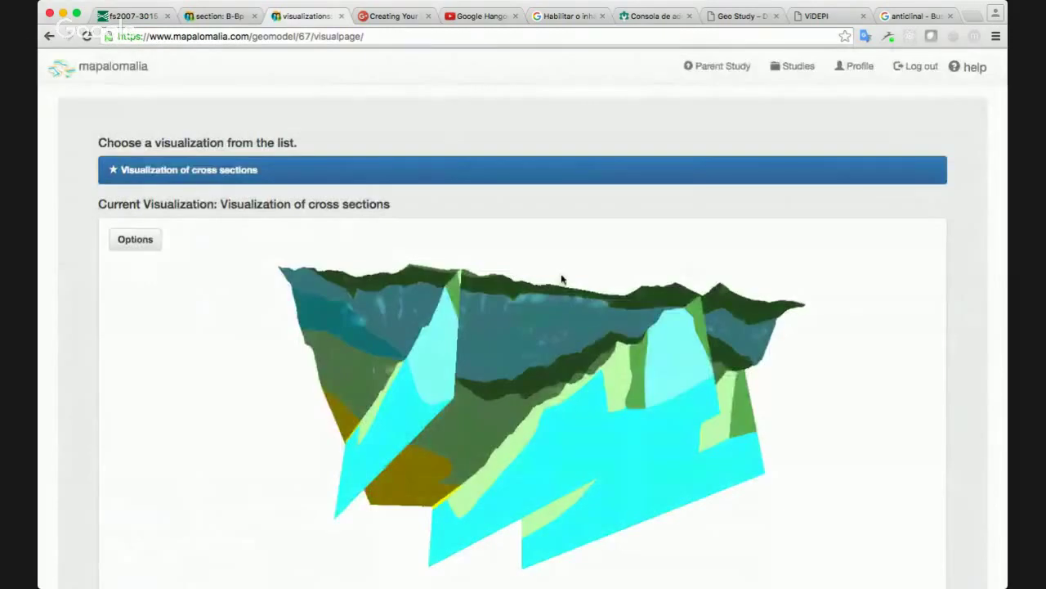
pyautogui.moveTo(562, 280); pyautogui.dragTo(699, 277)
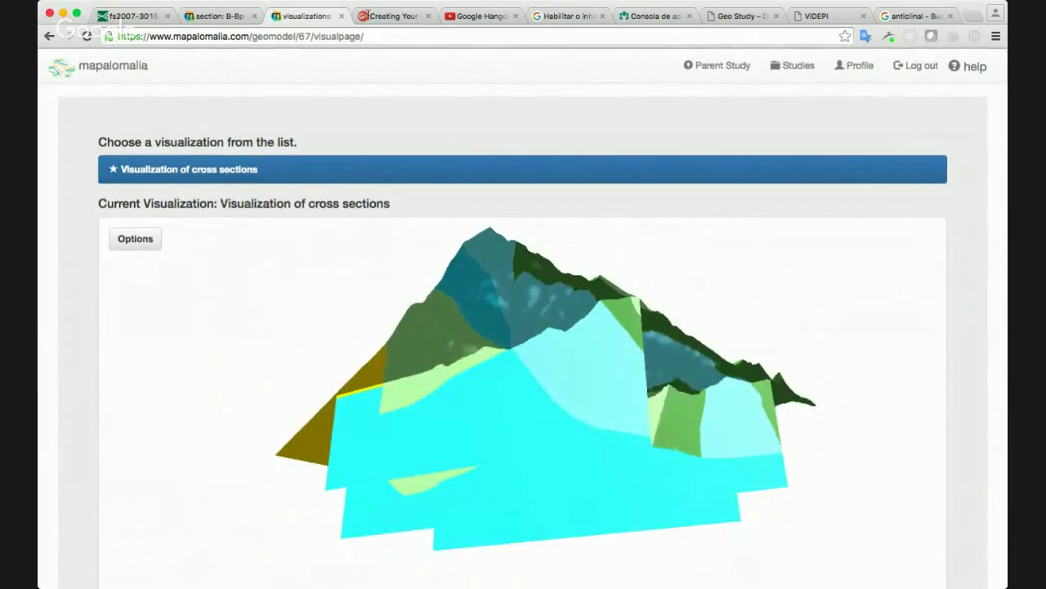
pyautogui.click(386, 36)
pyautogui.scroll(-5, 453, 98)
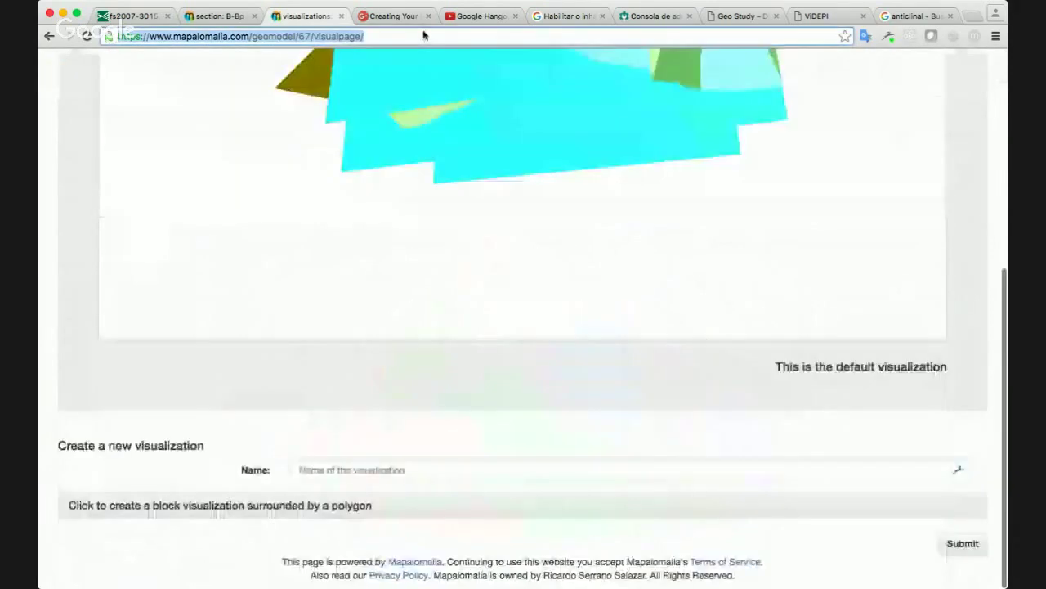
pyautogui.scroll(5, 138, 291)
pyautogui.scroll(-3, 82, 236)
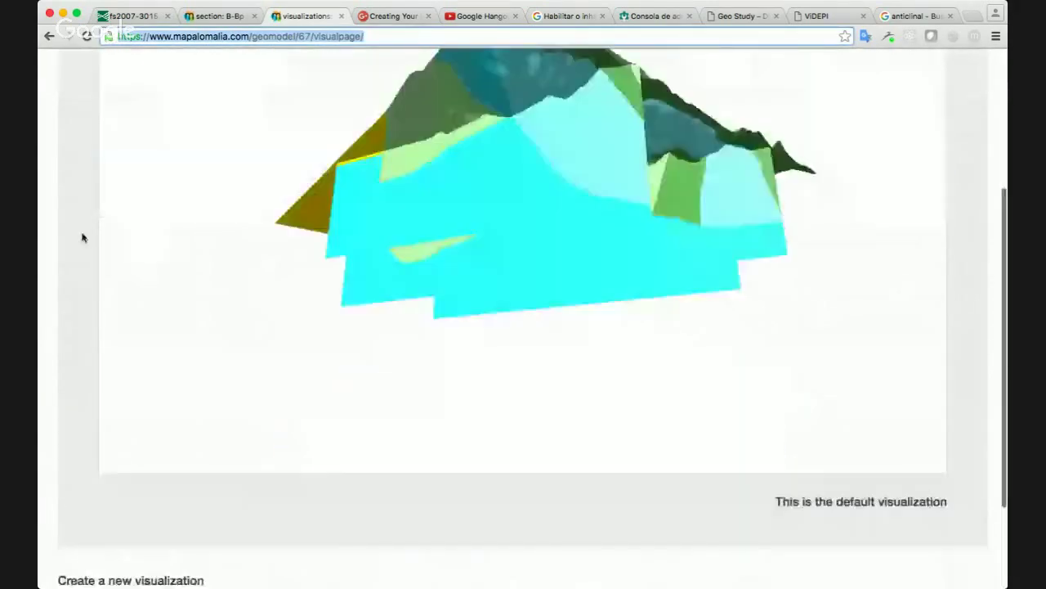
pyautogui.scroll(3, 82, 237)
pyautogui.scroll(-2, 81, 237)
pyautogui.scroll(-2, 82, 237)
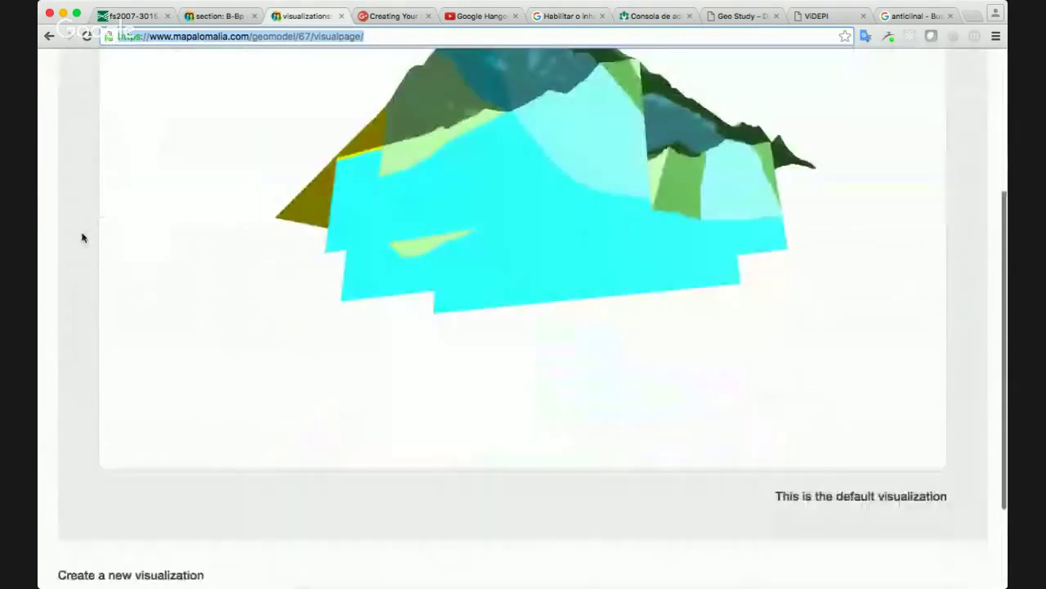
pyautogui.scroll(3, 81, 237)
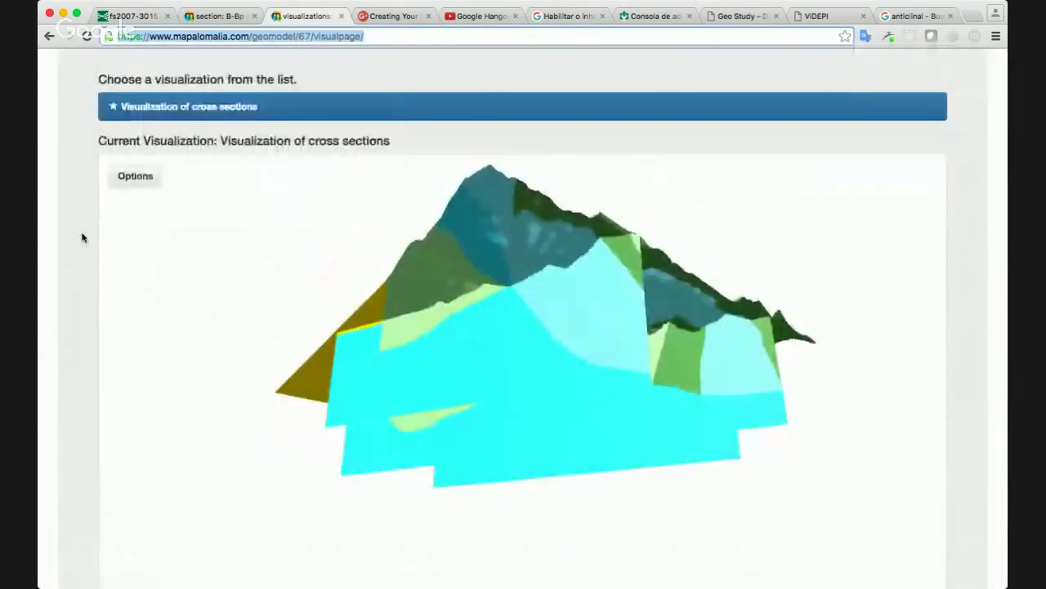
pyautogui.moveTo(276, 280); pyautogui.dragTo(834, 355)
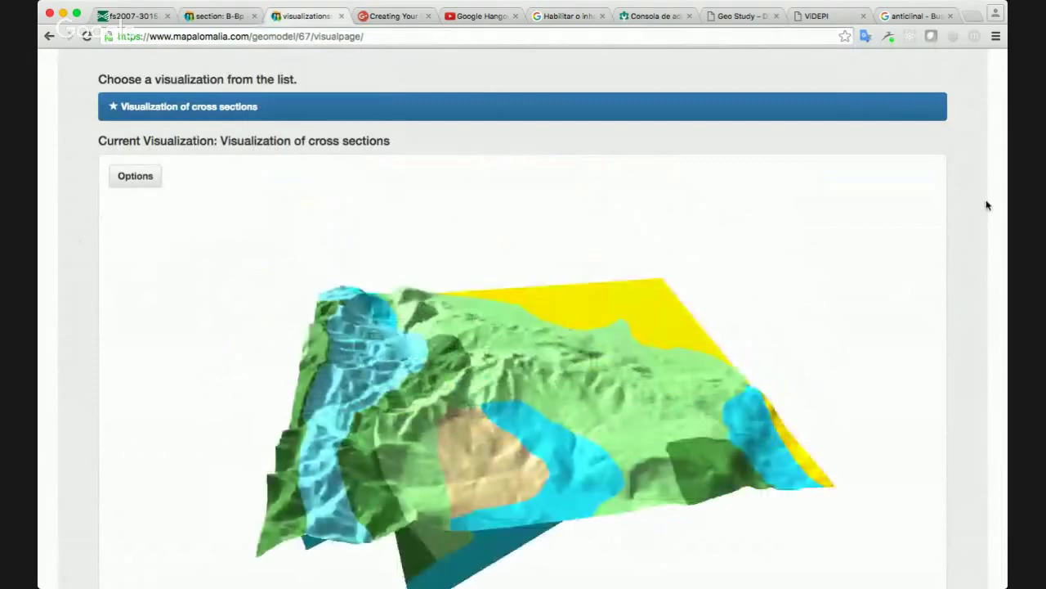
# Name a new visualization "Block Model" and make it a block visualization surrounded by a polygon
pyautogui.scroll(-2, 987, 205)
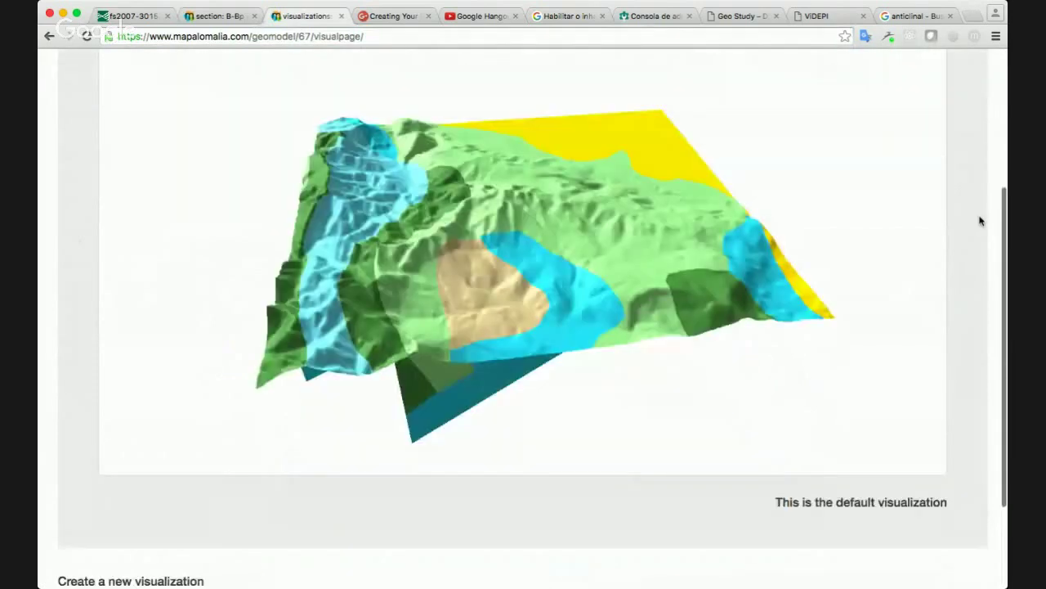
pyautogui.scroll(-2, 981, 221)
pyautogui.click(532, 464)
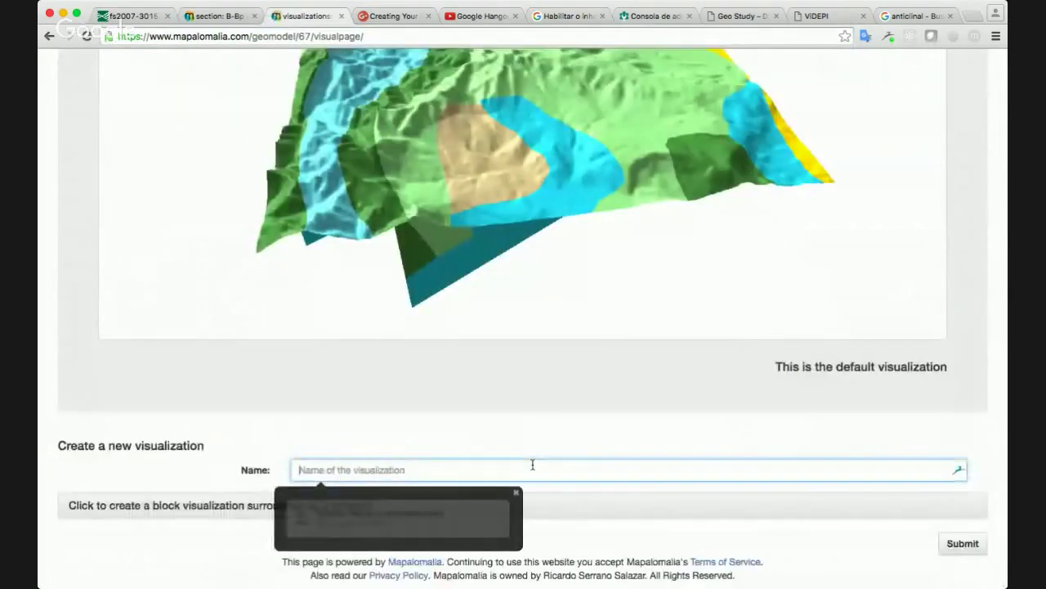
pyautogui.write('Bl')
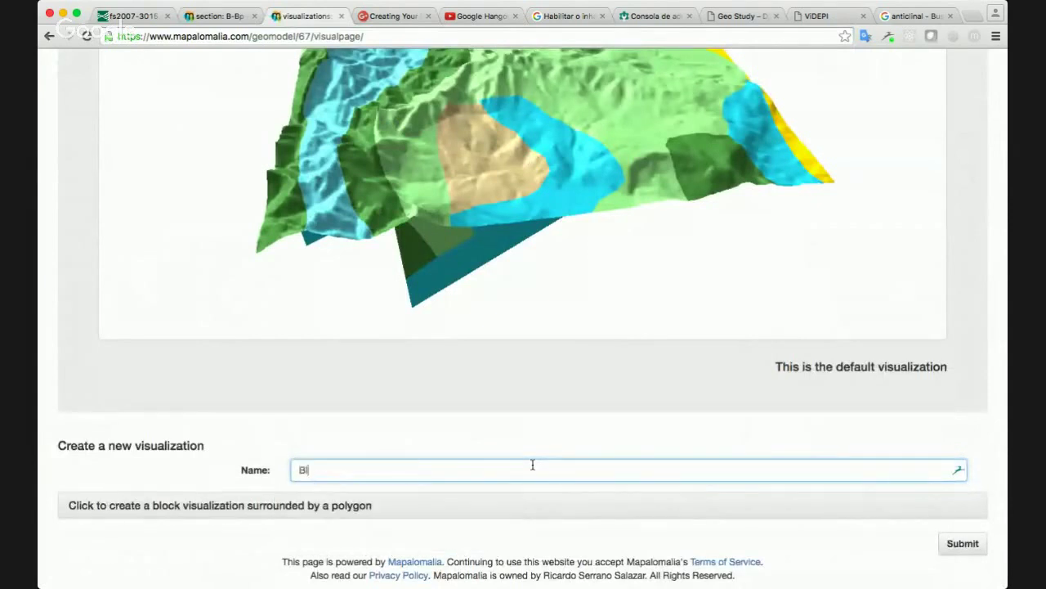
pyautogui.write('ock Model')
pyautogui.click(179, 505)
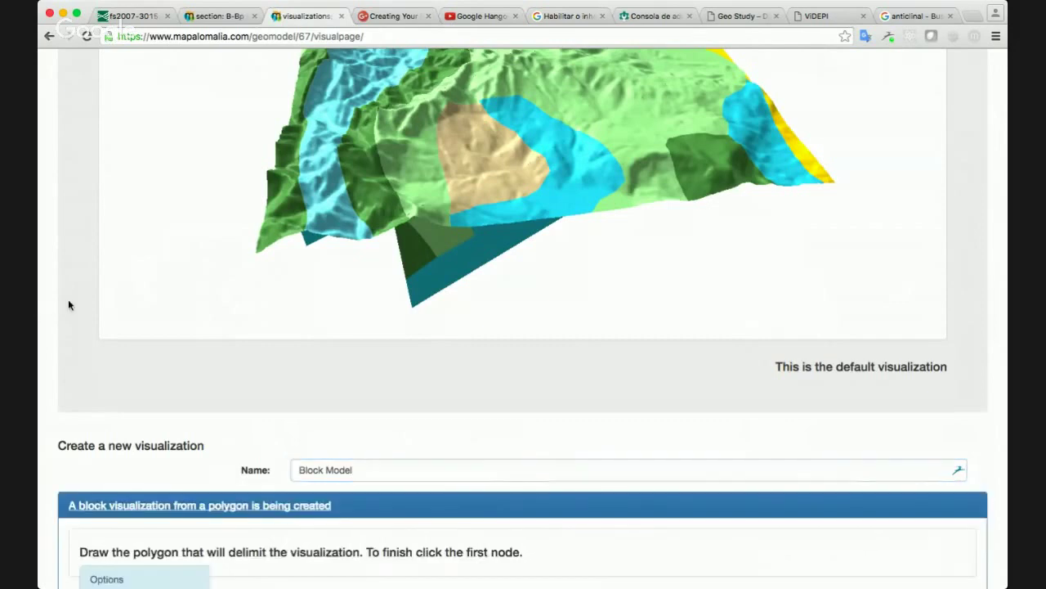
# Draw a closed seven-node polygon over the map to delimit the block, with a wedge-shaped notch cut inward from the east side
pyautogui.scroll(-10, 70, 305)
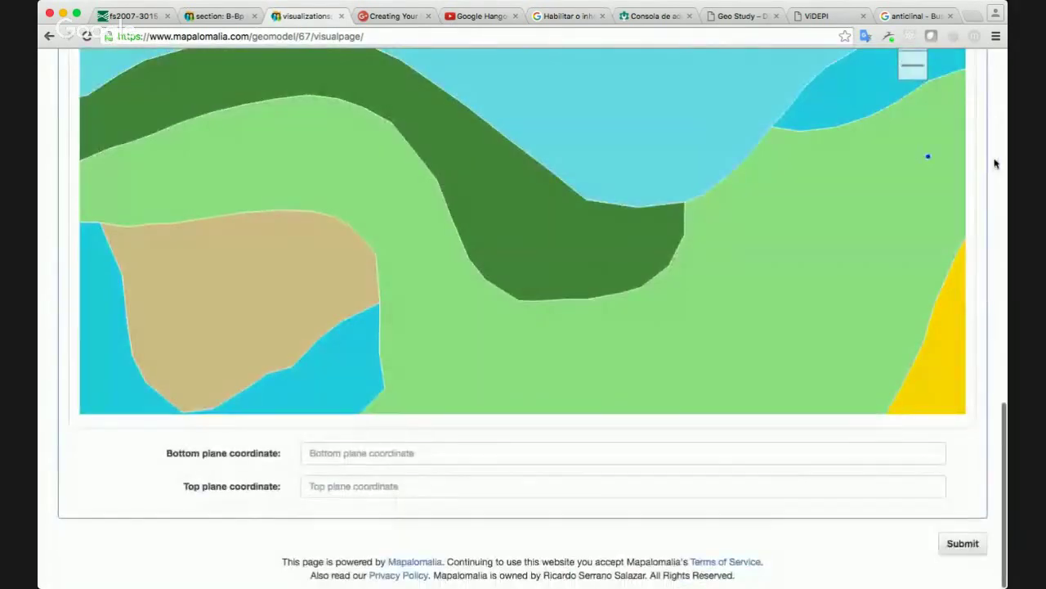
pyautogui.scroll(2, 993, 164)
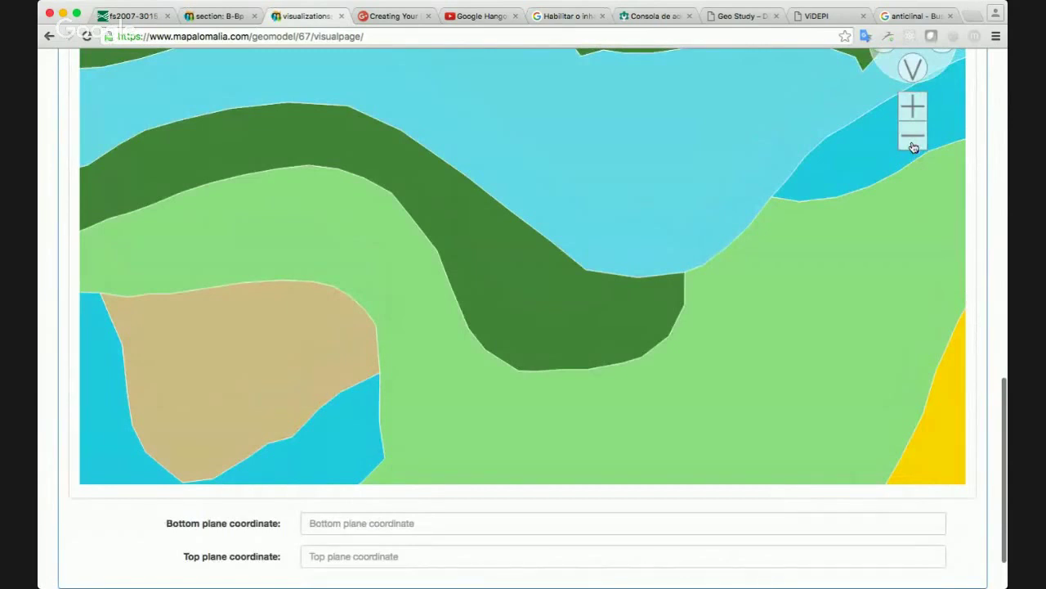
pyautogui.click(913, 141)
pyautogui.click(914, 144)
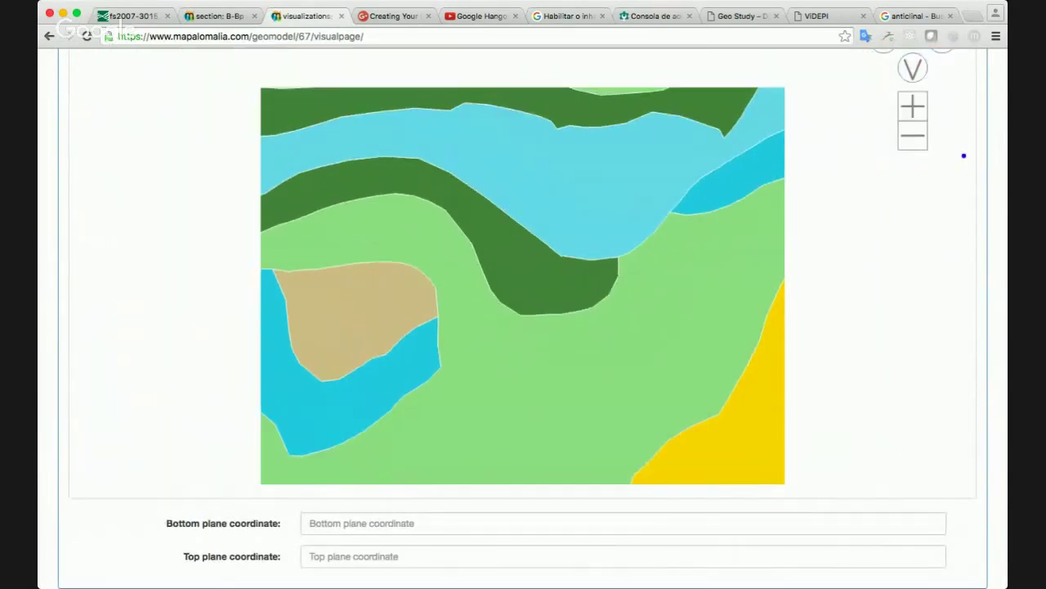
pyautogui.scroll(3, 993, 226)
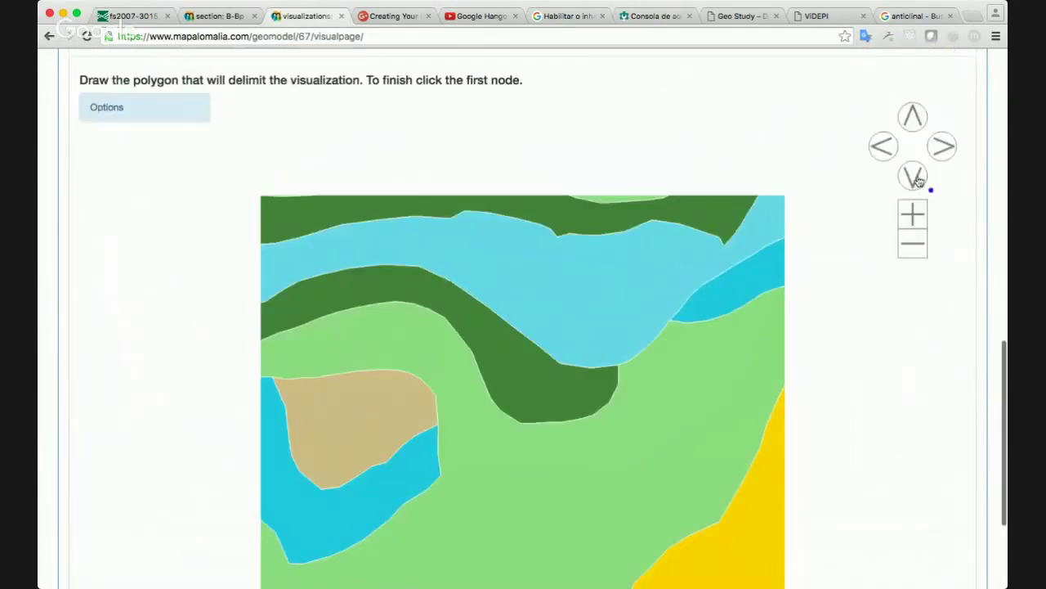
pyautogui.click(914, 177)
pyautogui.click(912, 252)
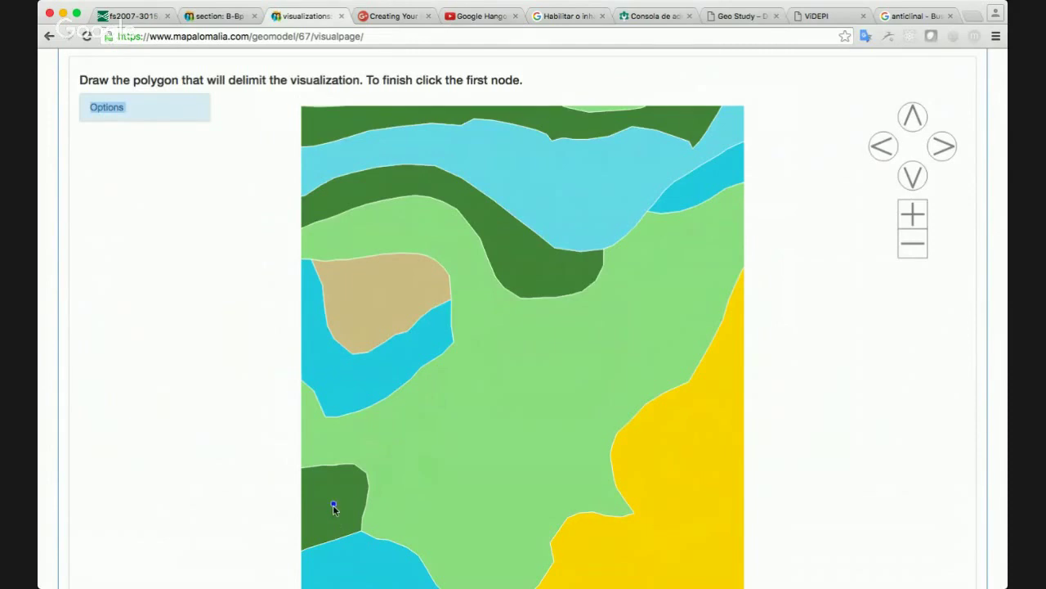
pyautogui.click(319, 311)
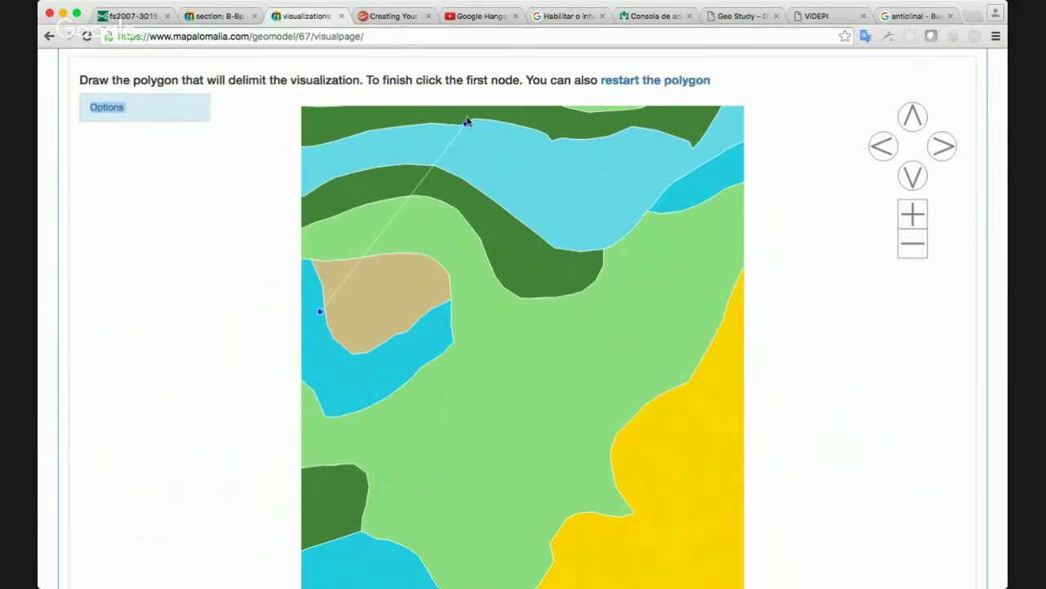
pyautogui.click(466, 119)
pyautogui.click(726, 248)
pyautogui.click(723, 374)
pyautogui.click(513, 325)
pyautogui.click(577, 475)
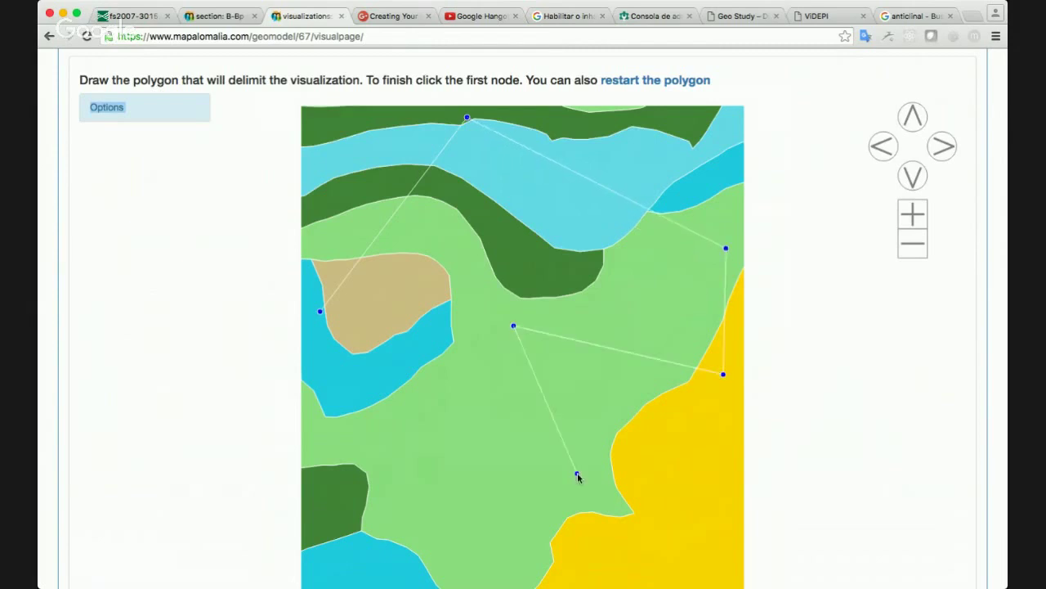
pyautogui.click(624, 509)
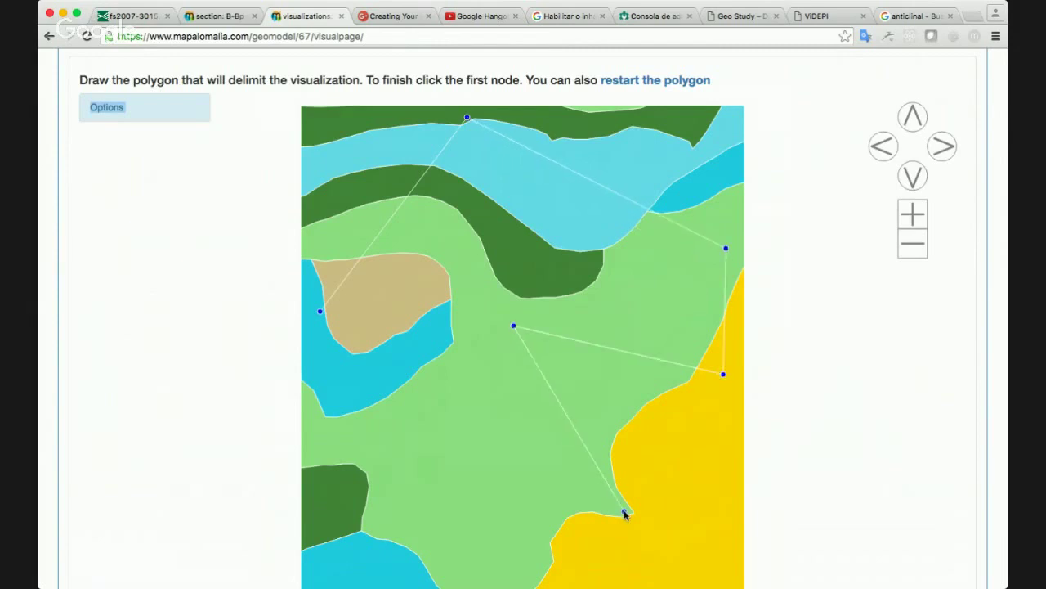
pyautogui.click(364, 551)
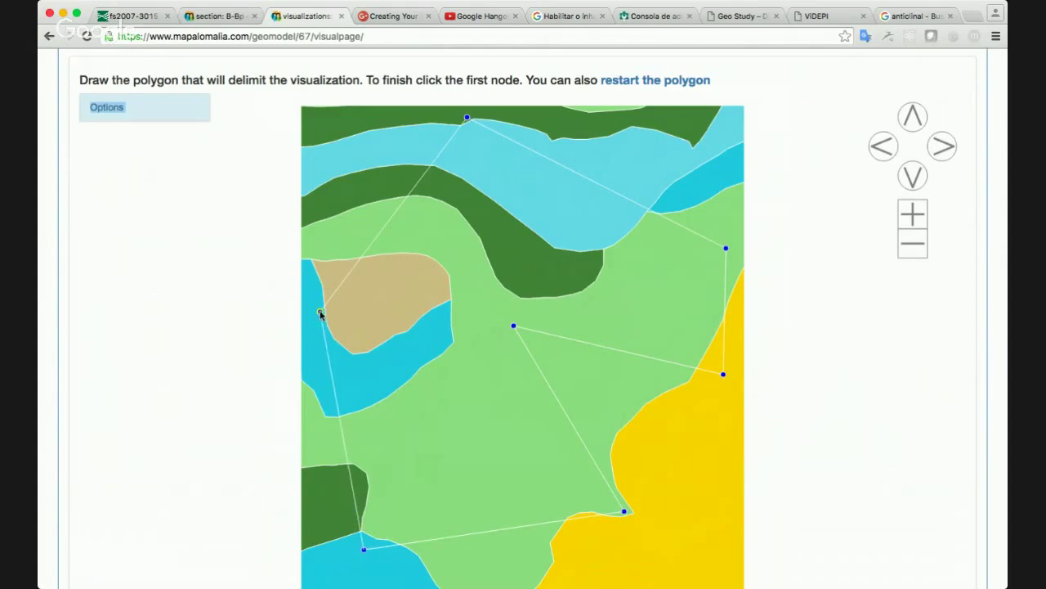
pyautogui.click(321, 313)
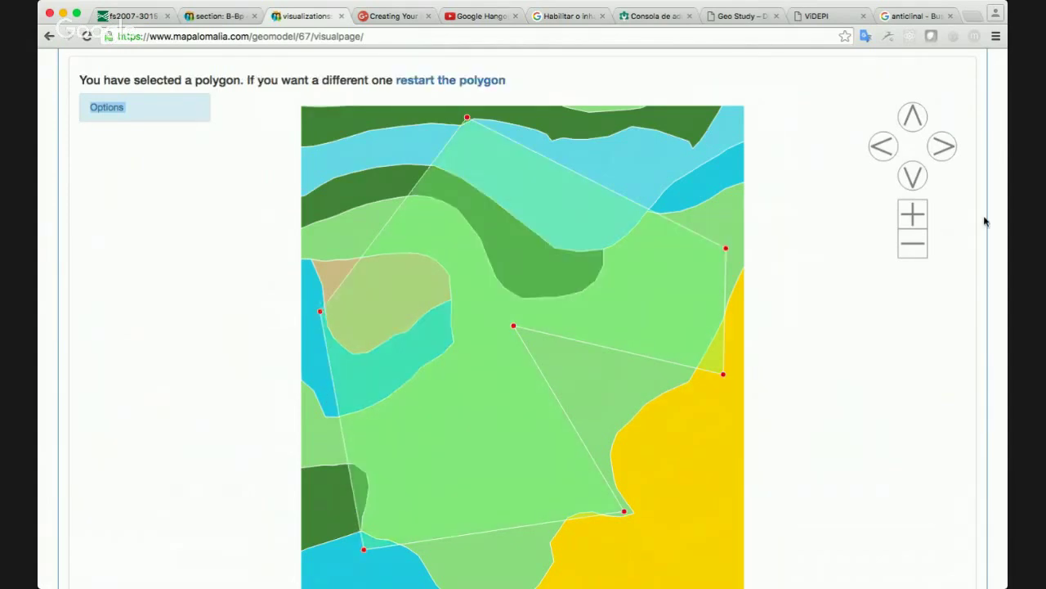
# Set the block's bottom plane coordinate to -5000 and top plane coordinate to 4000, and submit the visualization
pyautogui.scroll(3, 986, 221)
pyautogui.scroll(-5, 985, 222)
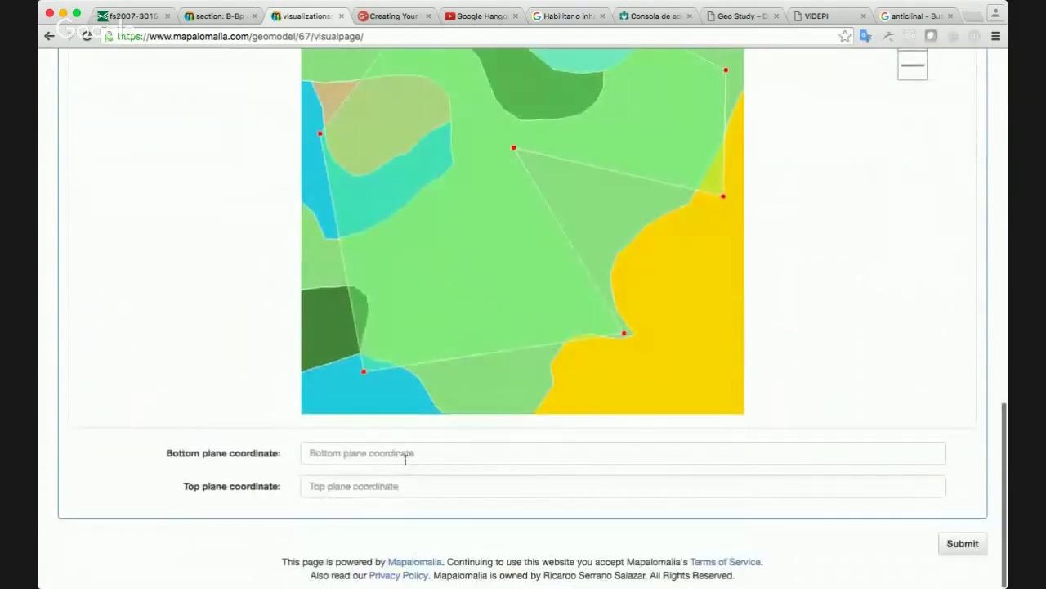
pyautogui.click(448, 454)
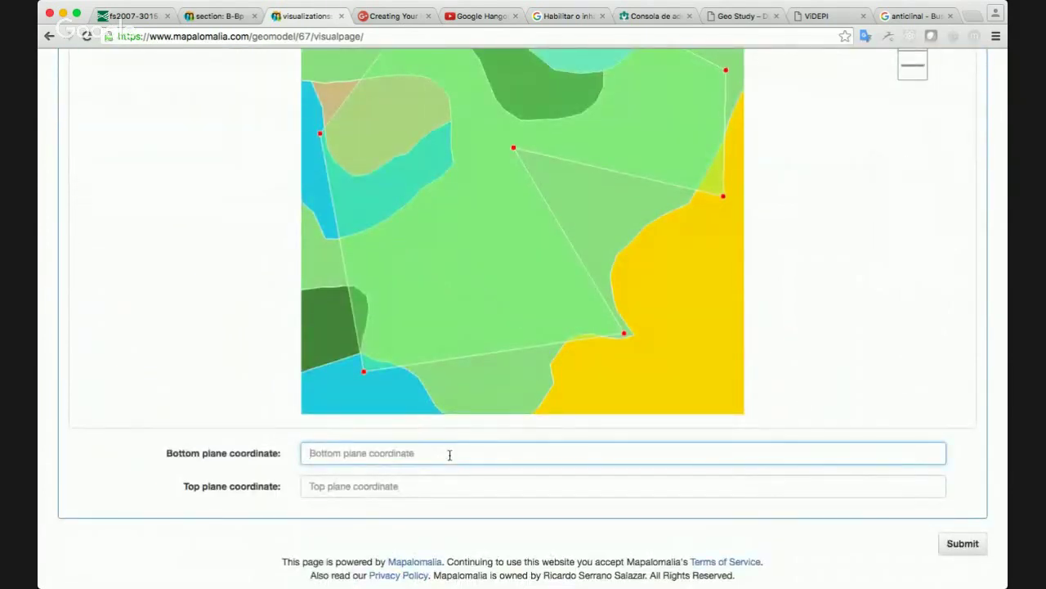
pyautogui.write('-')
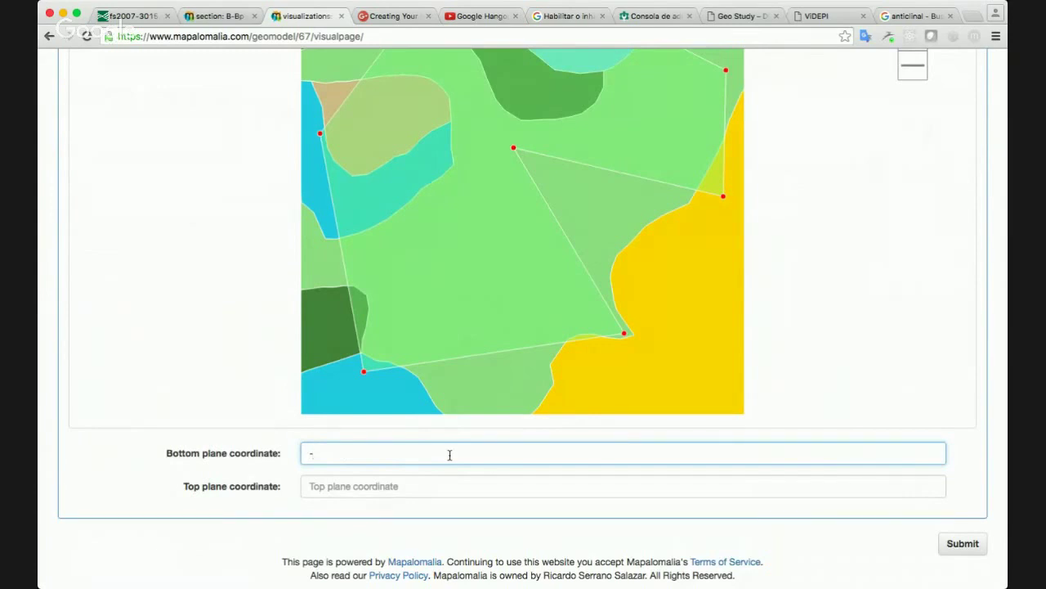
pyautogui.write('5000')
pyautogui.press('Tab')
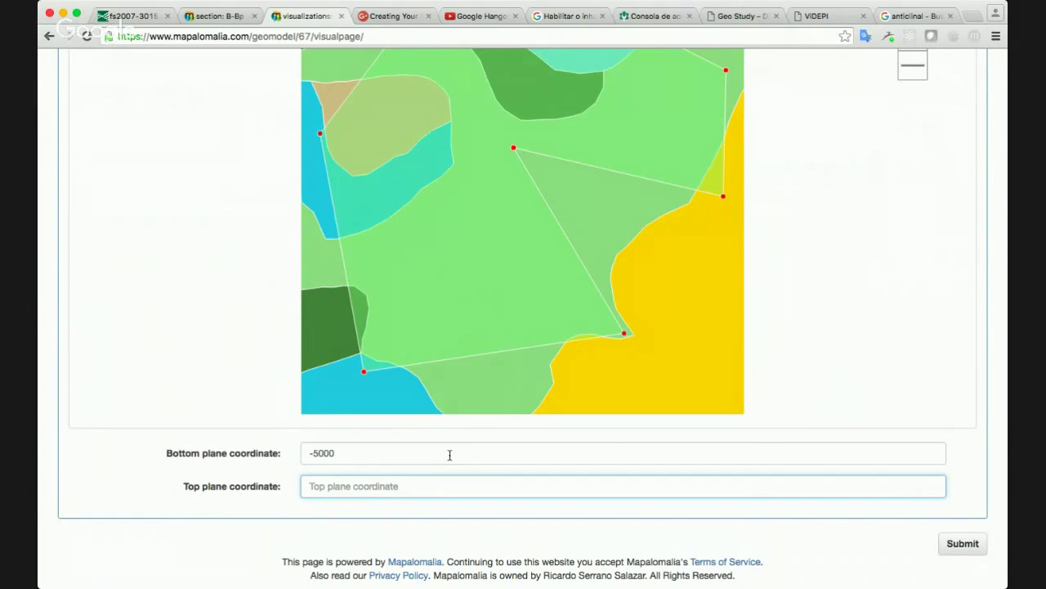
pyautogui.write('4000')
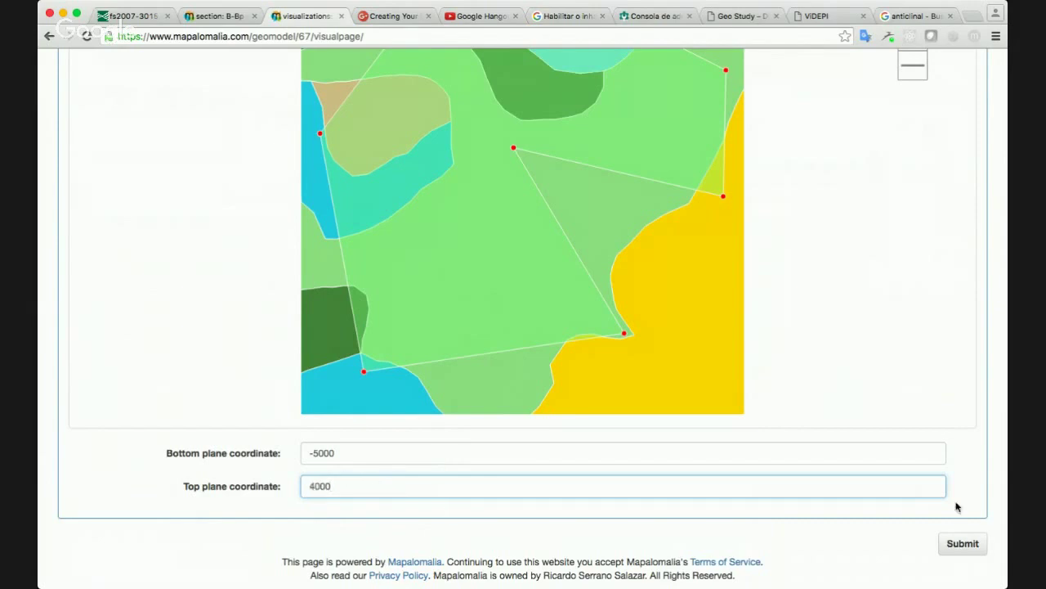
pyautogui.click(961, 542)
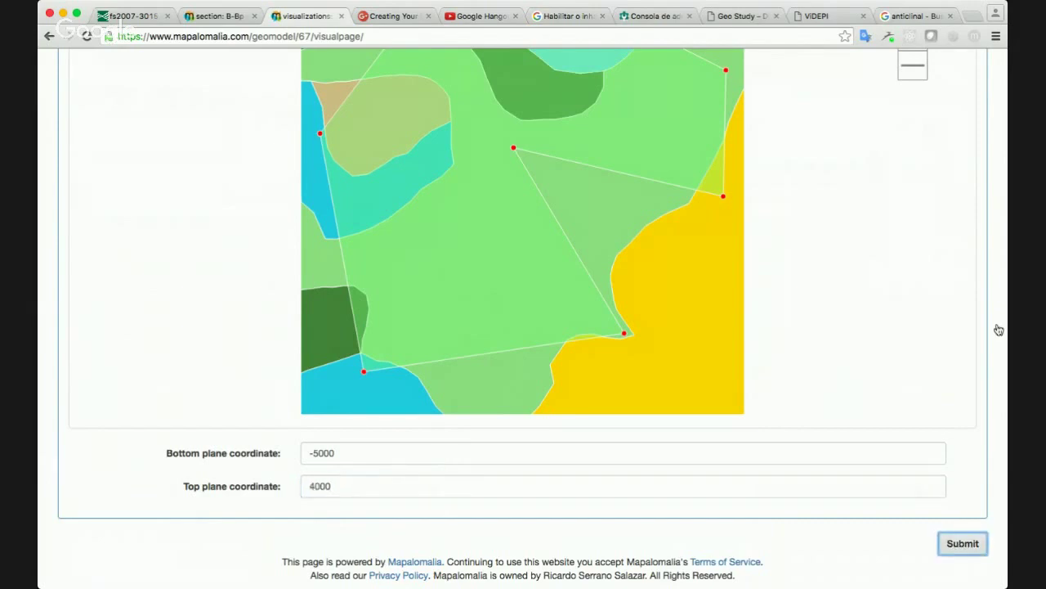
# Display the "Block Model" visualization and examine its surface, side faces and notch walls from several angles
pyautogui.scroll(10, 995, 327)
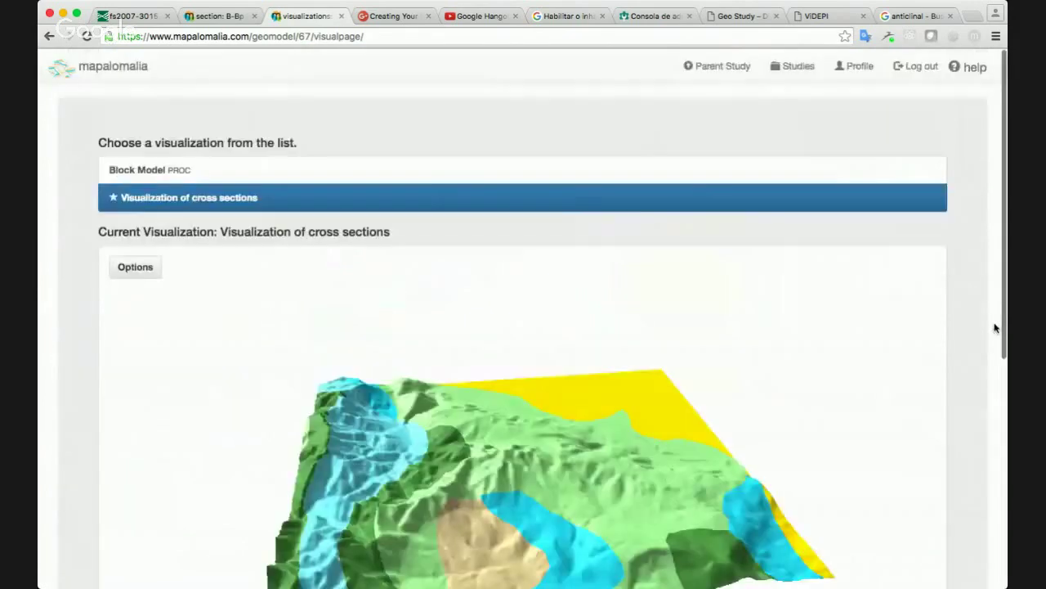
pyautogui.click(896, 167)
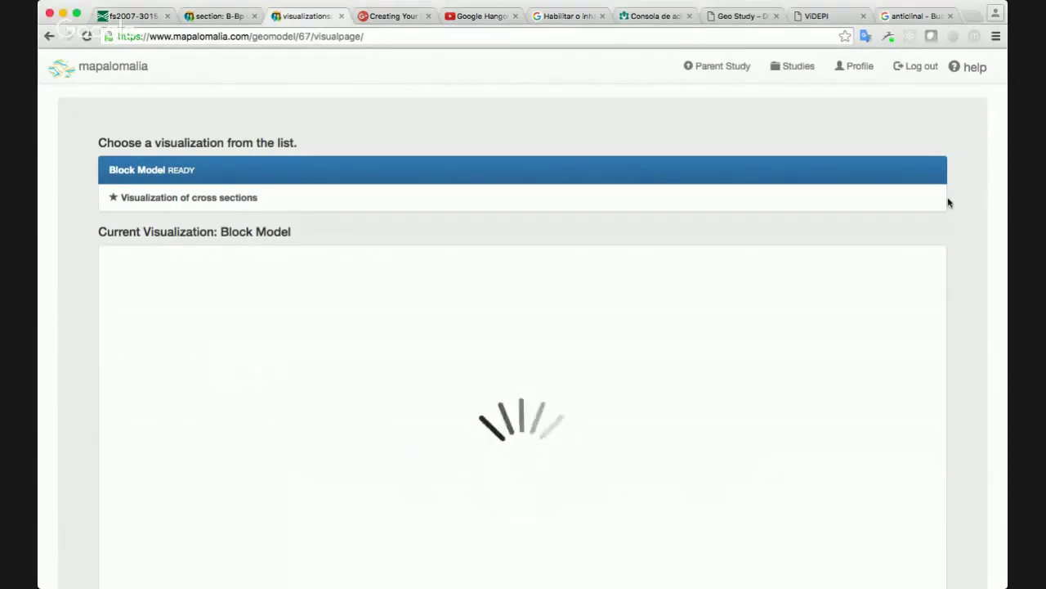
pyautogui.scroll(-3, 948, 203)
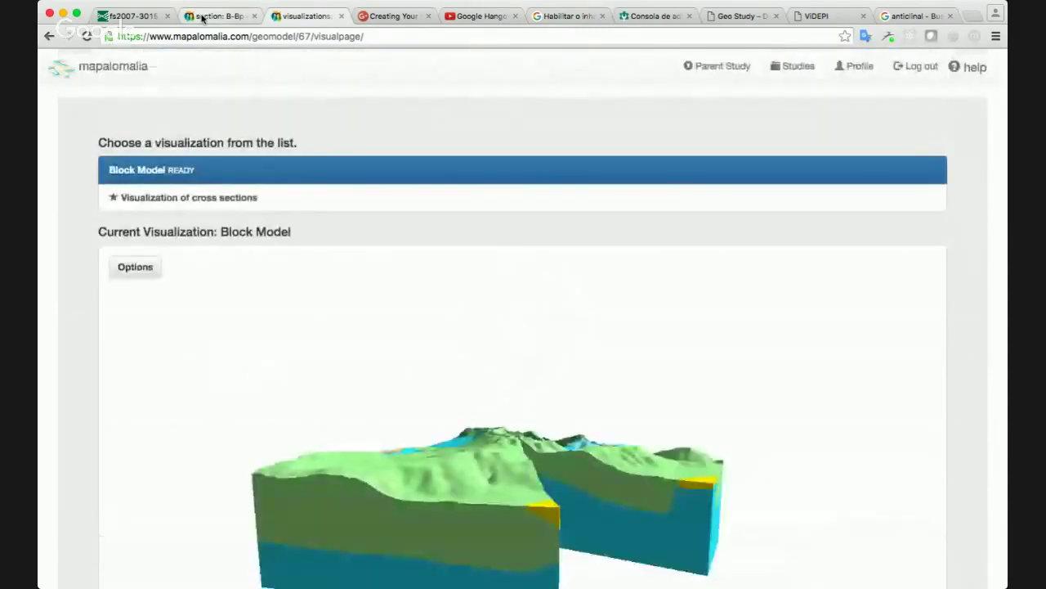
pyautogui.scroll(-5, 974, 215)
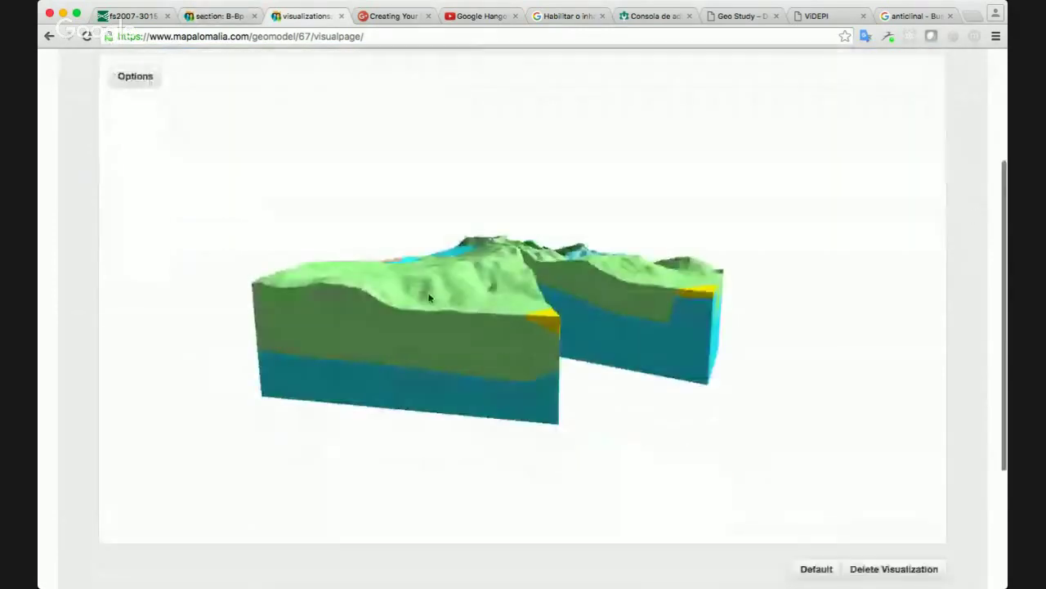
pyautogui.moveTo(429, 297); pyautogui.dragTo(570, 342)
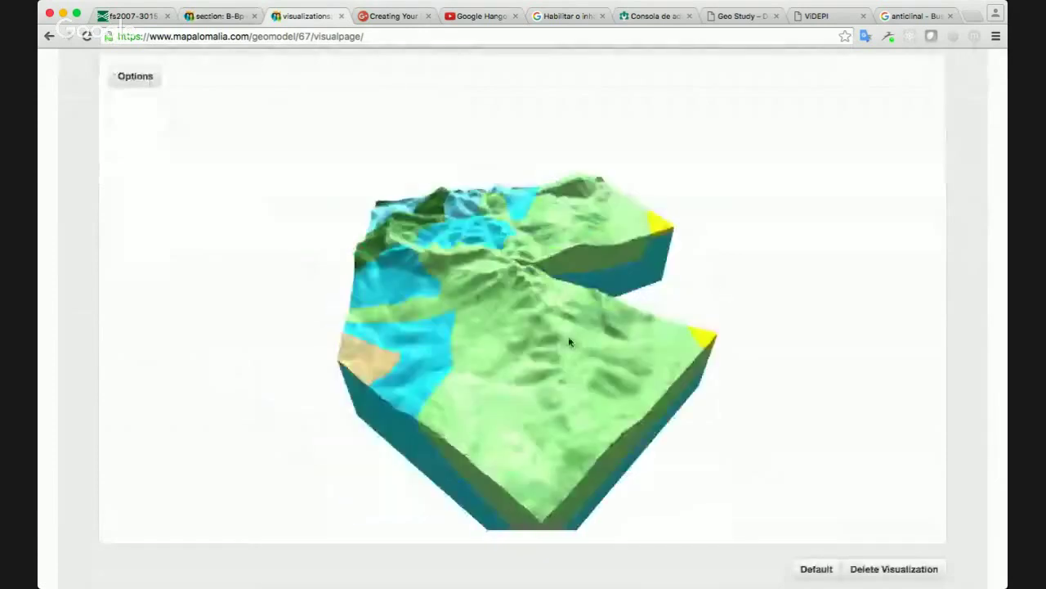
pyautogui.moveTo(570, 342); pyautogui.dragTo(536, 318)
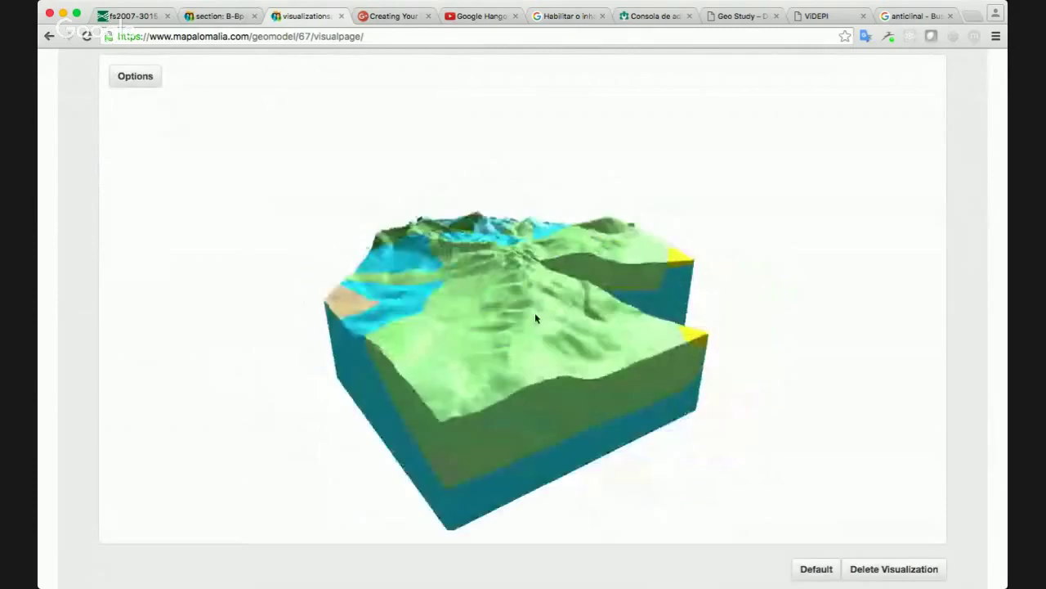
pyautogui.moveTo(535, 319); pyautogui.dragTo(371, 269)
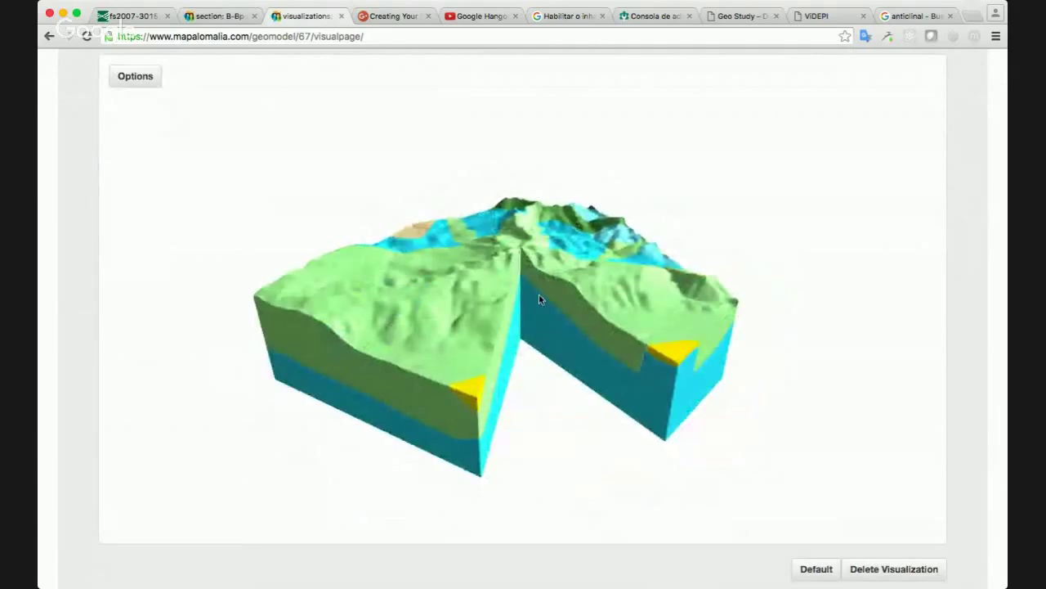
pyautogui.moveTo(539, 294); pyautogui.dragTo(568, 336)
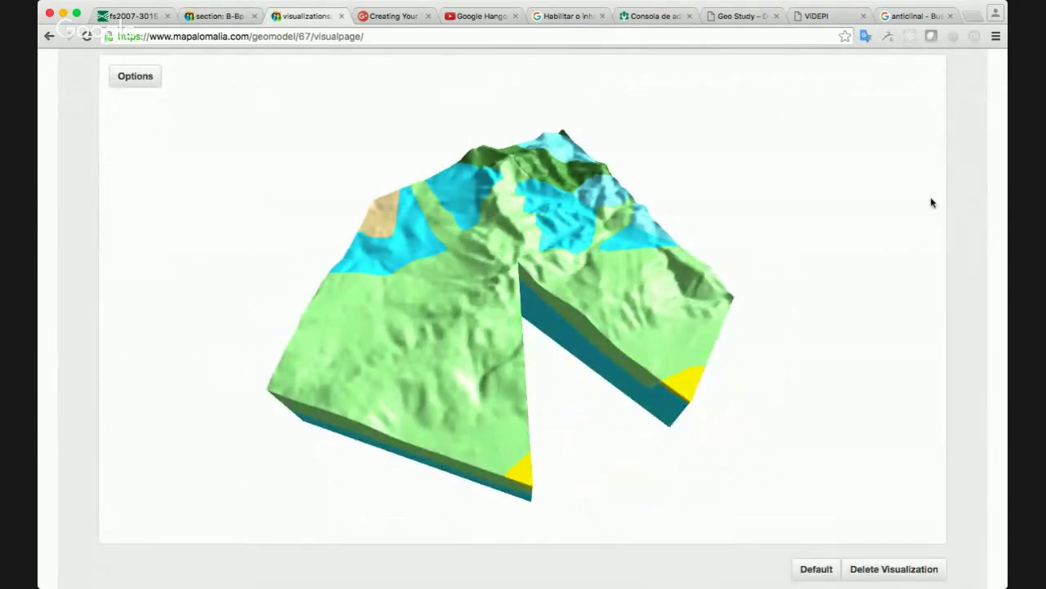
pyautogui.scroll(-3, 930, 196)
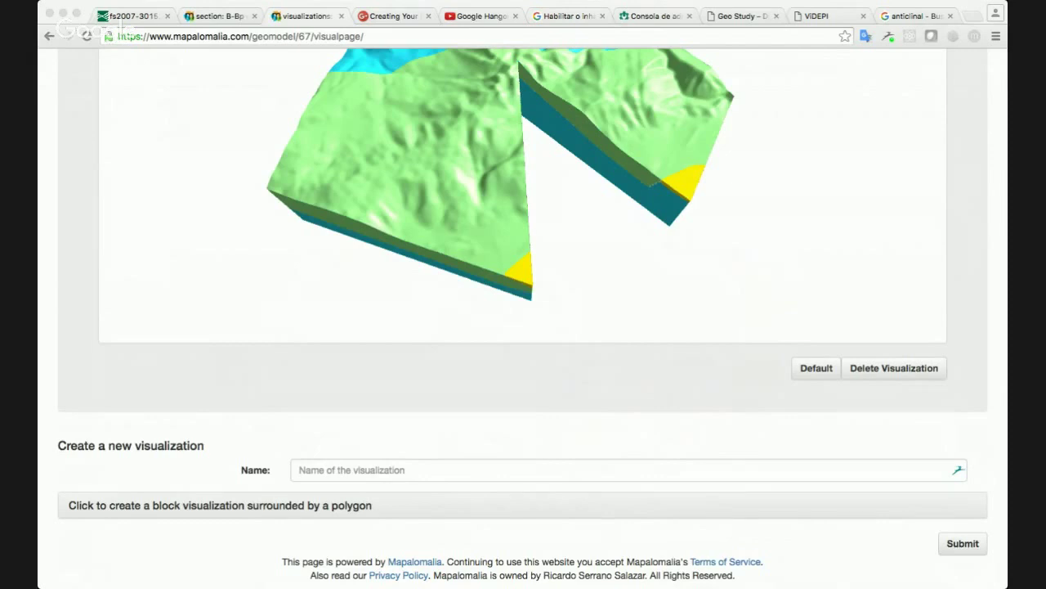
pyautogui.click(993, 127)
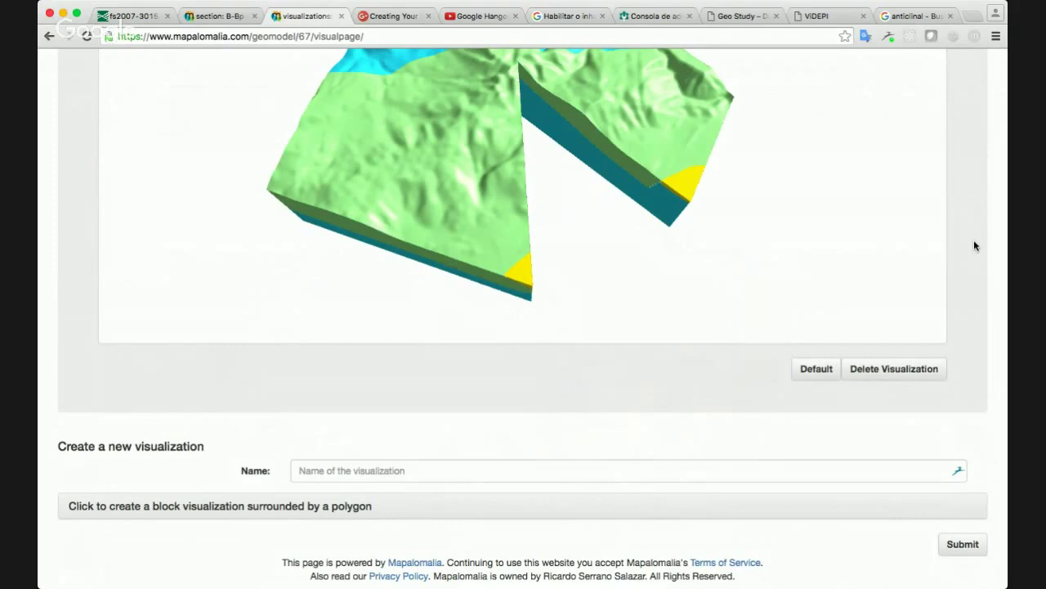
pyautogui.scroll(5, 656, 97)
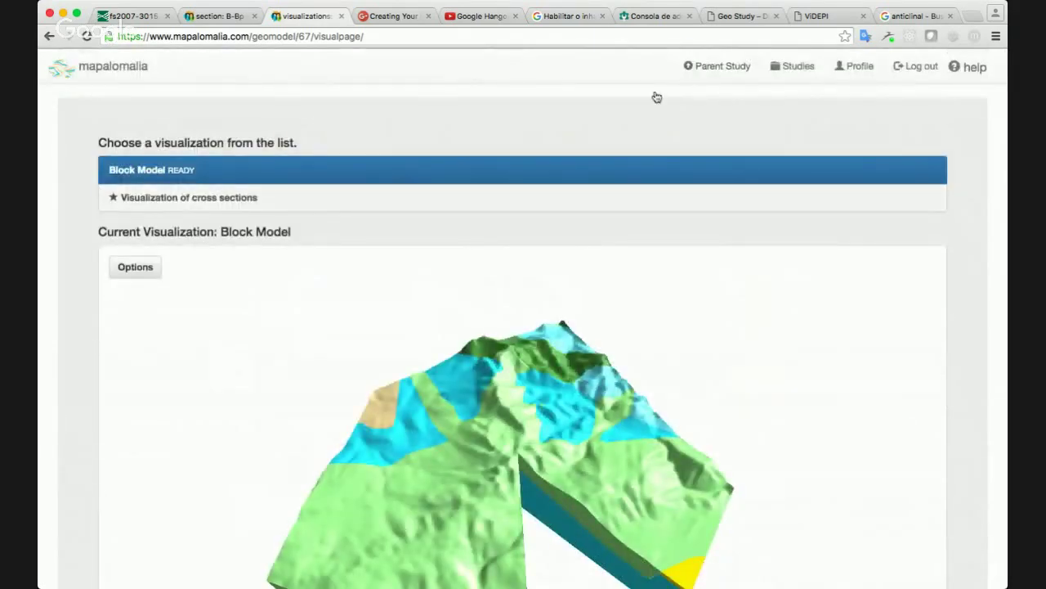
# Select the visualization of cross sections, close the visualizations page and return from section B-Bp to its parent study
pyautogui.click(384, 193)
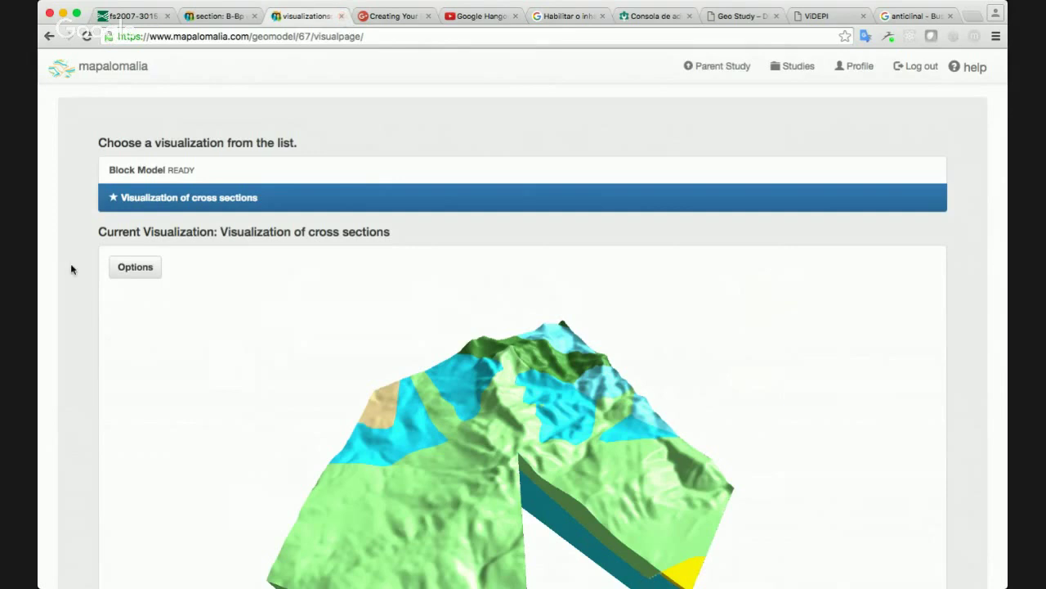
pyautogui.click(227, 18)
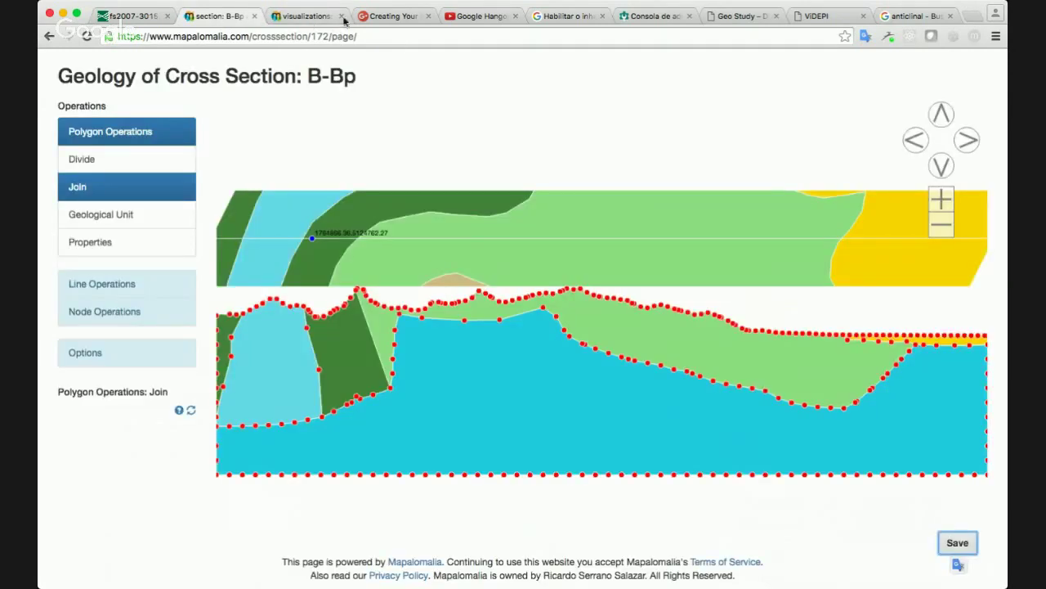
pyautogui.click(341, 17)
pyautogui.scroll(2, 900, 127)
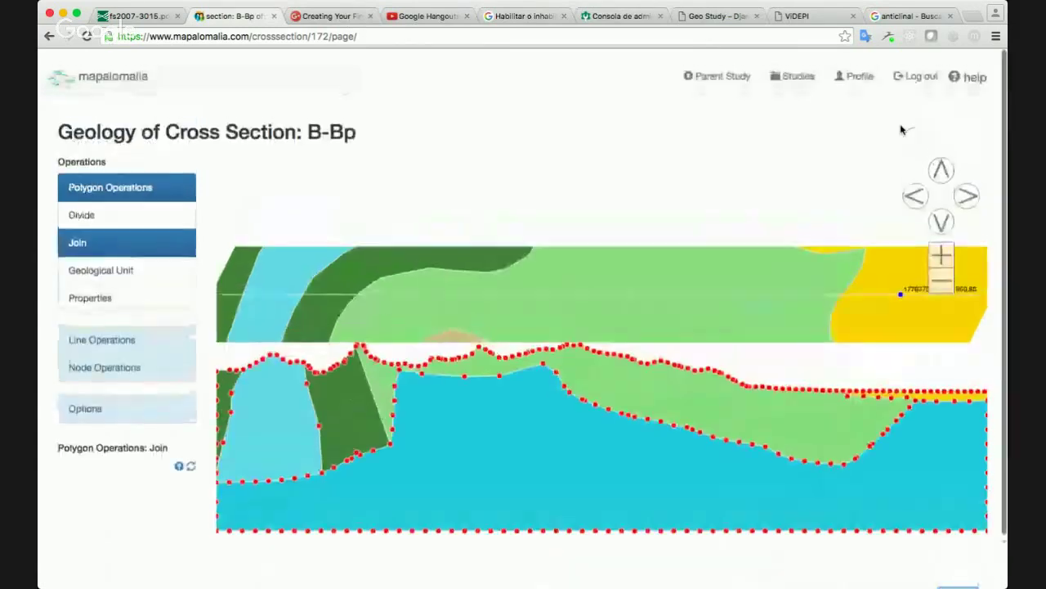
pyautogui.click(719, 68)
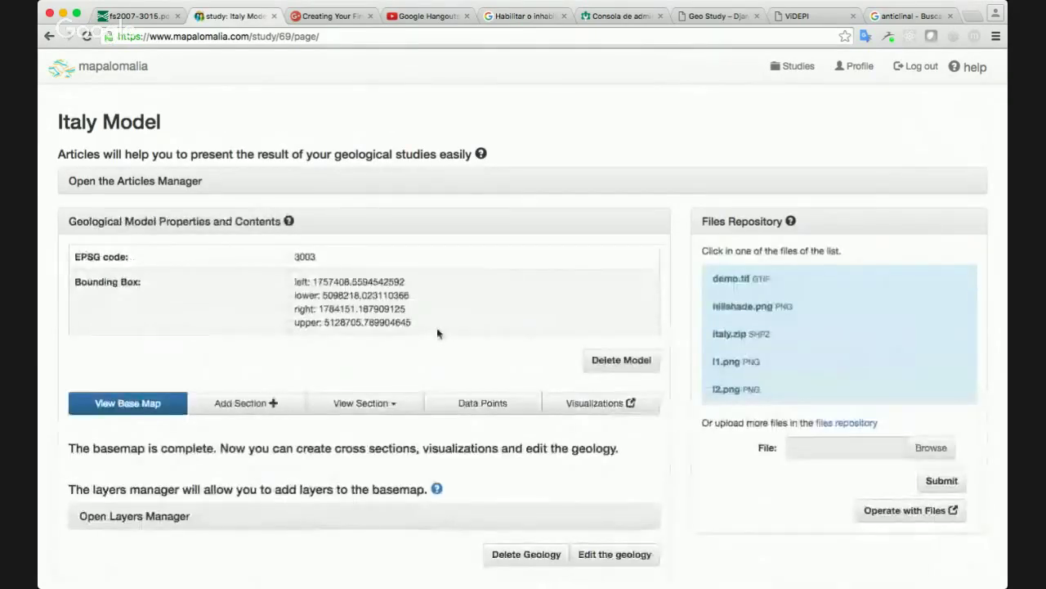
# Start a new cross section named "Trans" in the Italy Model and choose to add it as an empty or interpolated section
pyautogui.scroll(-5, 437, 333)
pyautogui.click(346, 210)
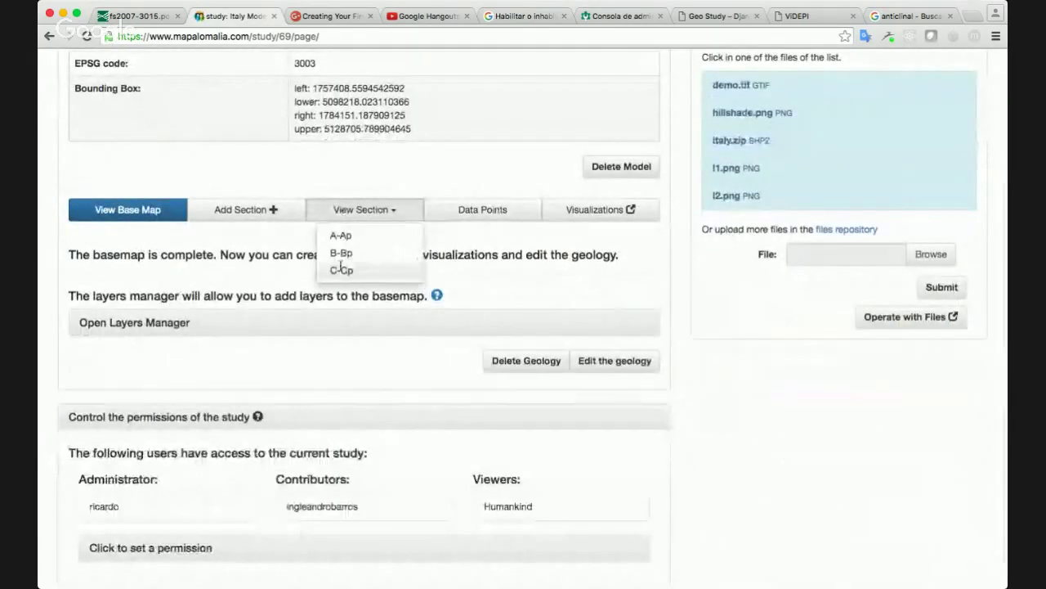
pyautogui.click(235, 255)
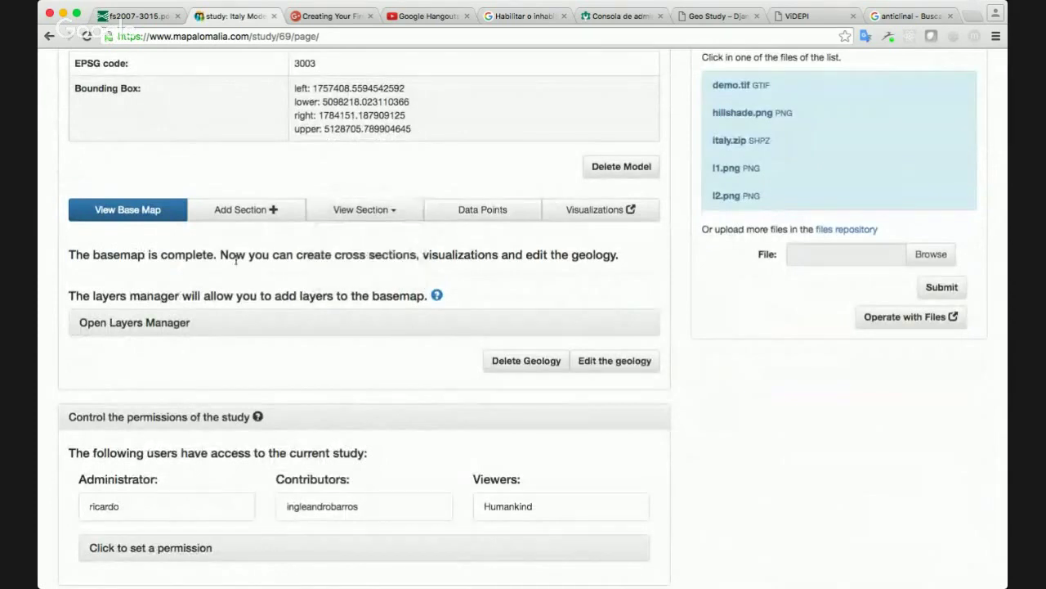
pyautogui.click(235, 211)
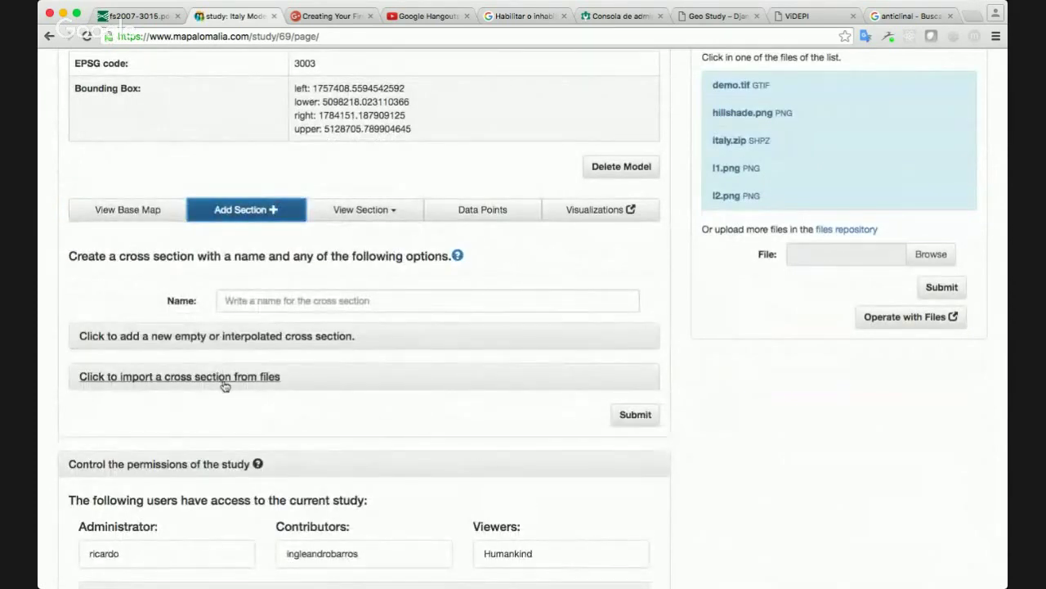
pyautogui.click(302, 303)
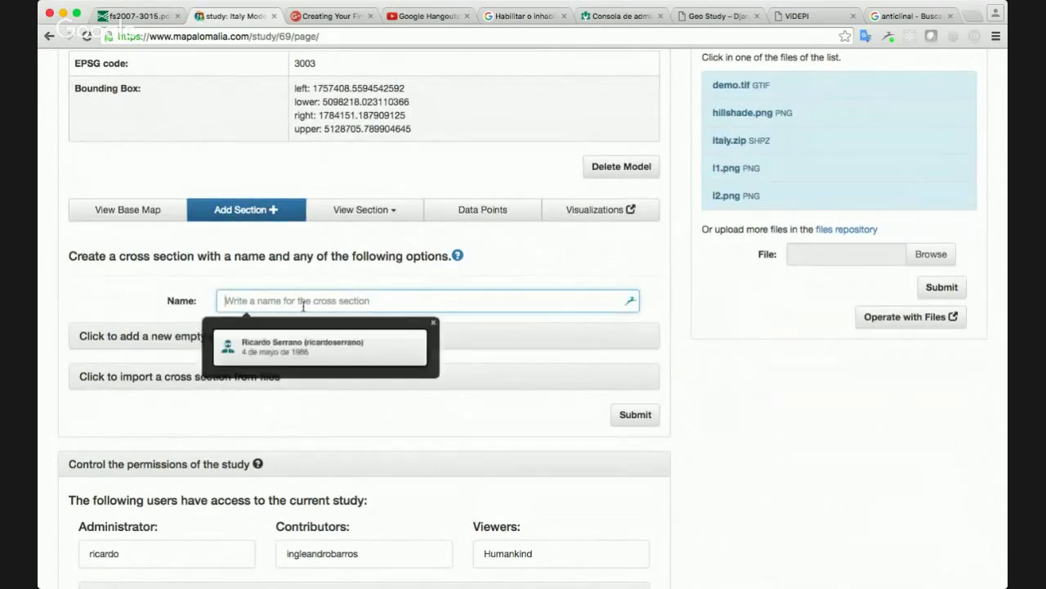
pyautogui.write('C')
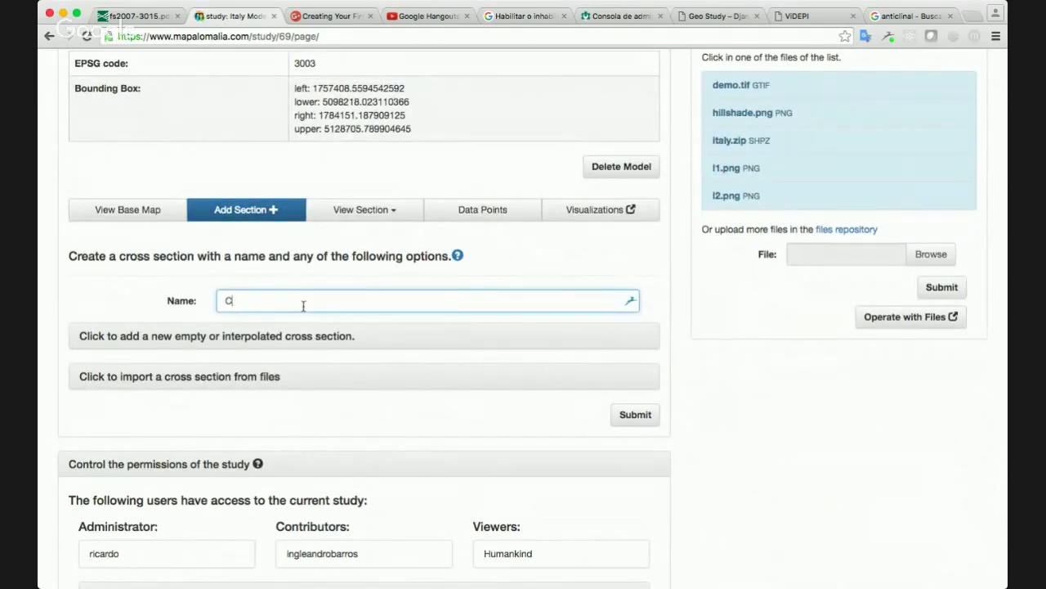
pyautogui.write(' nor')
pyautogui.press('BackSpace')
pyautogui.press('BackSpace')
pyautogui.press('BackSpace')
pyautogui.press('BackSpace')
pyautogui.press('BackSpace')
pyautogui.write('Trans')
pyautogui.click(131, 337)
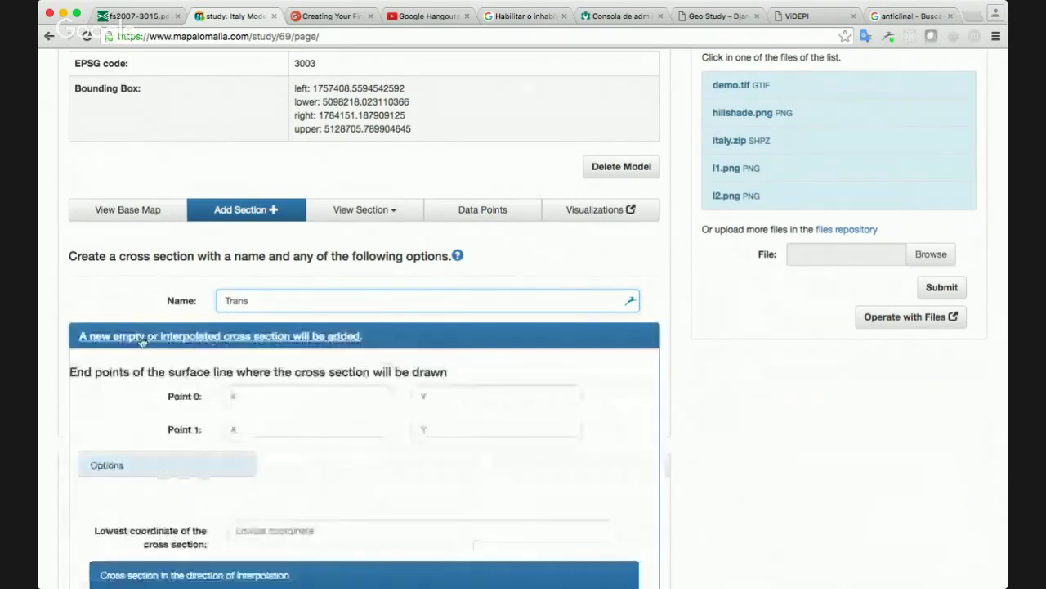
# Place the surface line's Point 0 near the map's southwest corner, at X 1758399.875 and Y 5099468
pyautogui.scroll(-3, 685, 363)
pyautogui.scroll(-2, 685, 362)
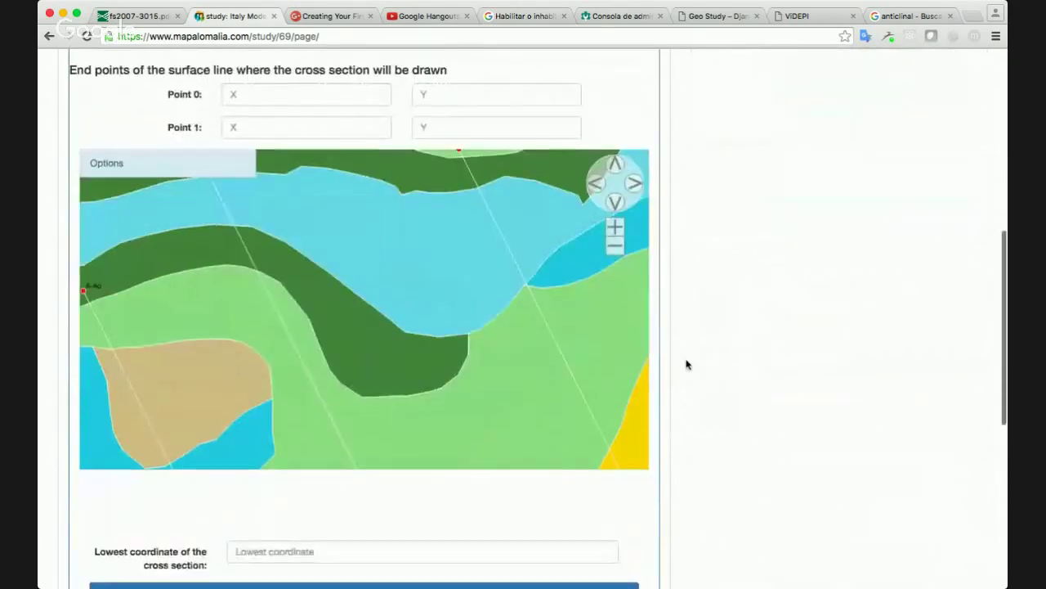
pyautogui.click(615, 246)
pyautogui.click(616, 245)
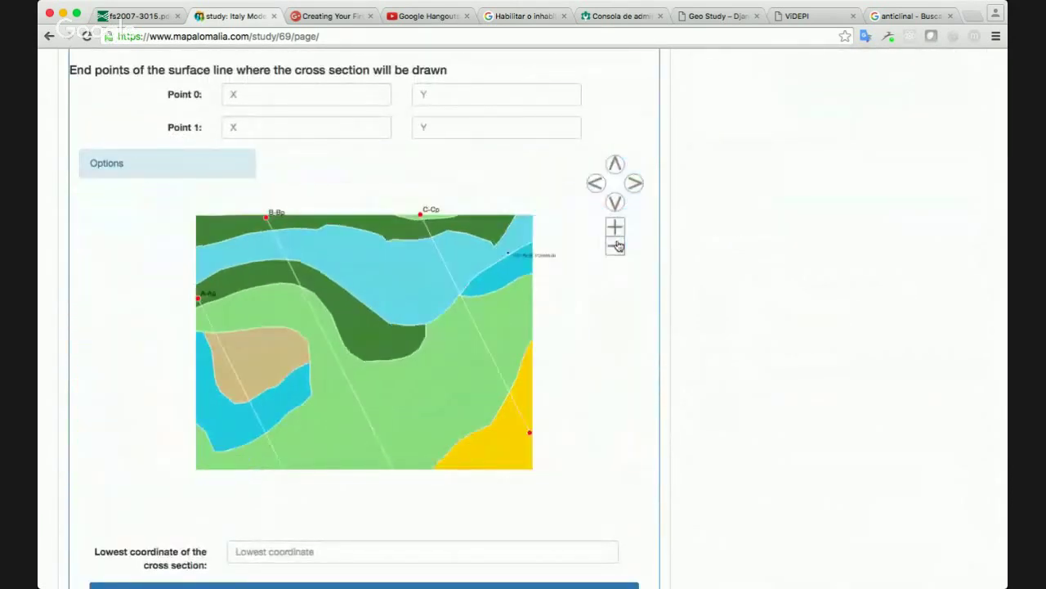
pyautogui.click(615, 245)
pyautogui.click(614, 202)
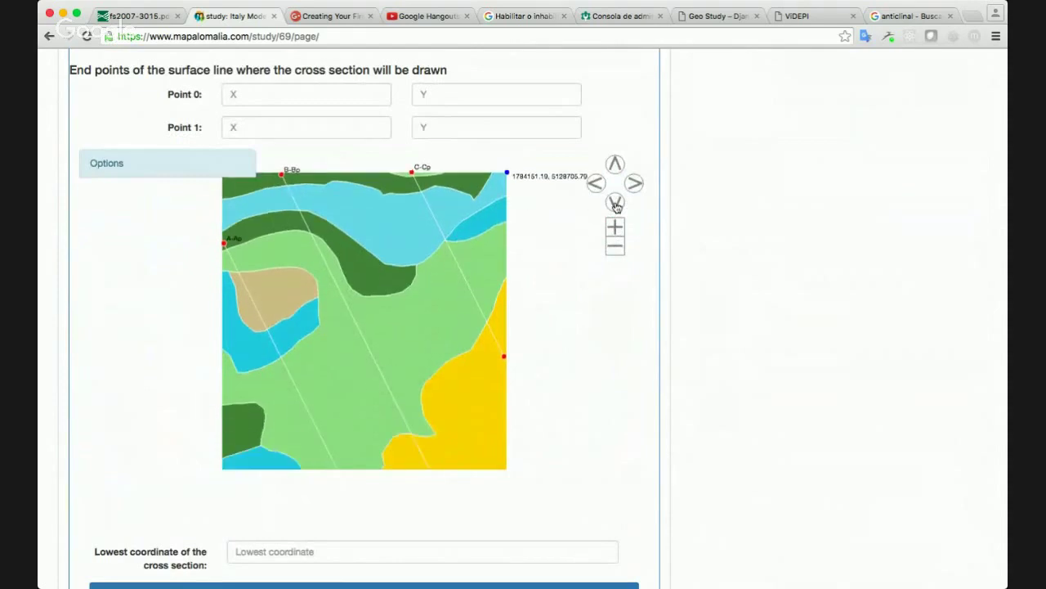
pyautogui.click(615, 201)
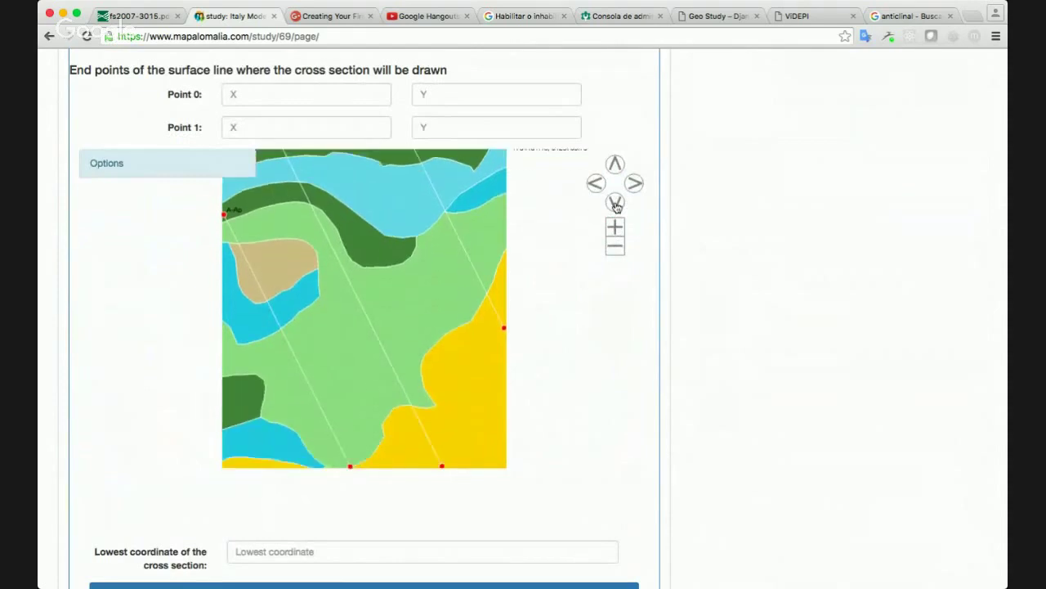
pyautogui.click(232, 455)
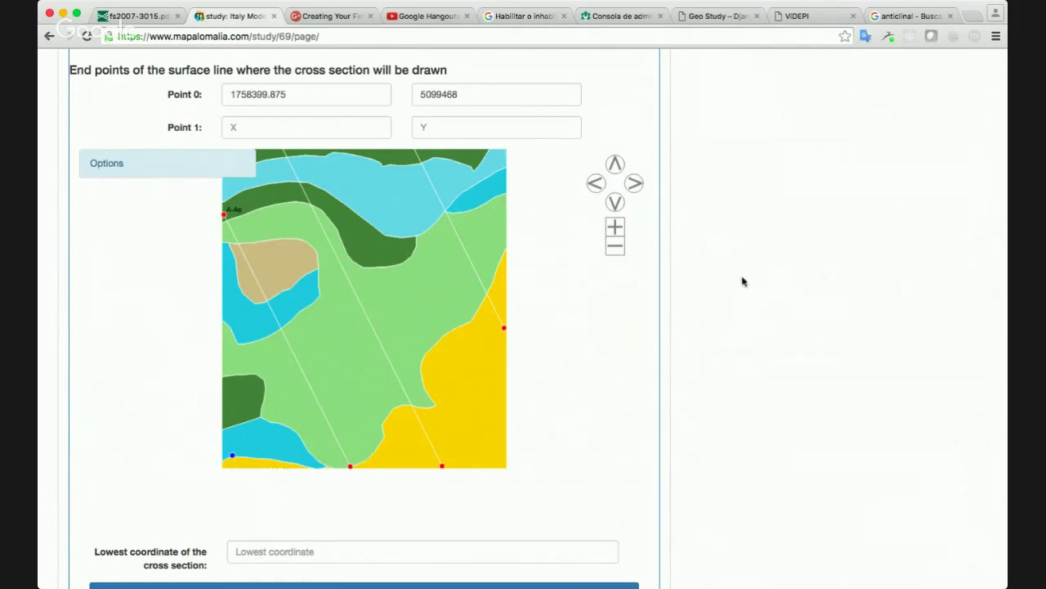
# Set the cross section to free direction and place Point 1 near the map's northeast corner, at X 1782949.25 and Y 5127318.5
pyautogui.scroll(-4, 744, 281)
pyautogui.click(234, 469)
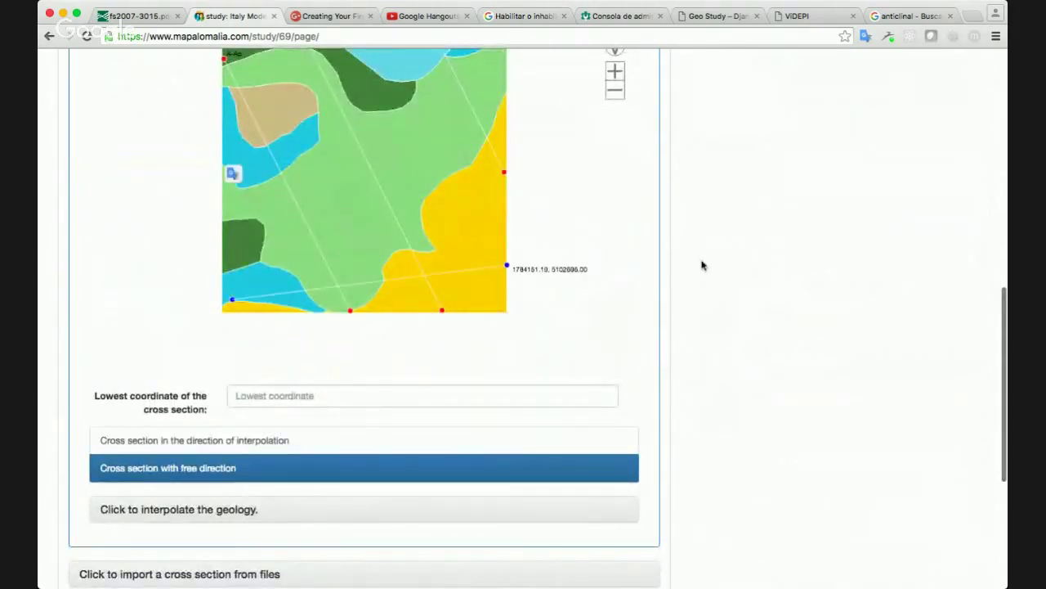
pyautogui.scroll(5, 701, 264)
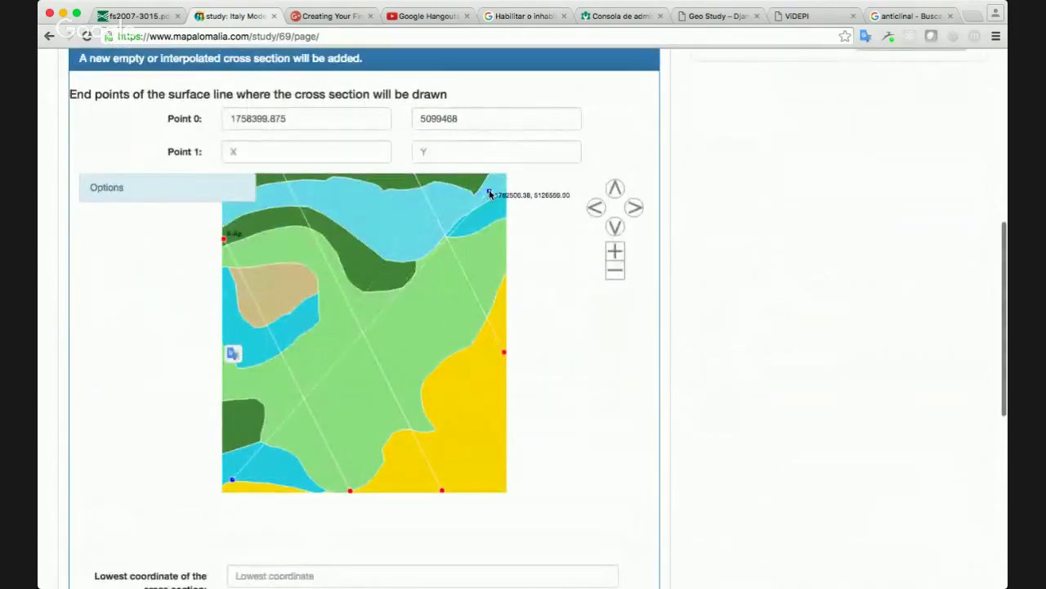
pyautogui.scroll(-5, 731, 219)
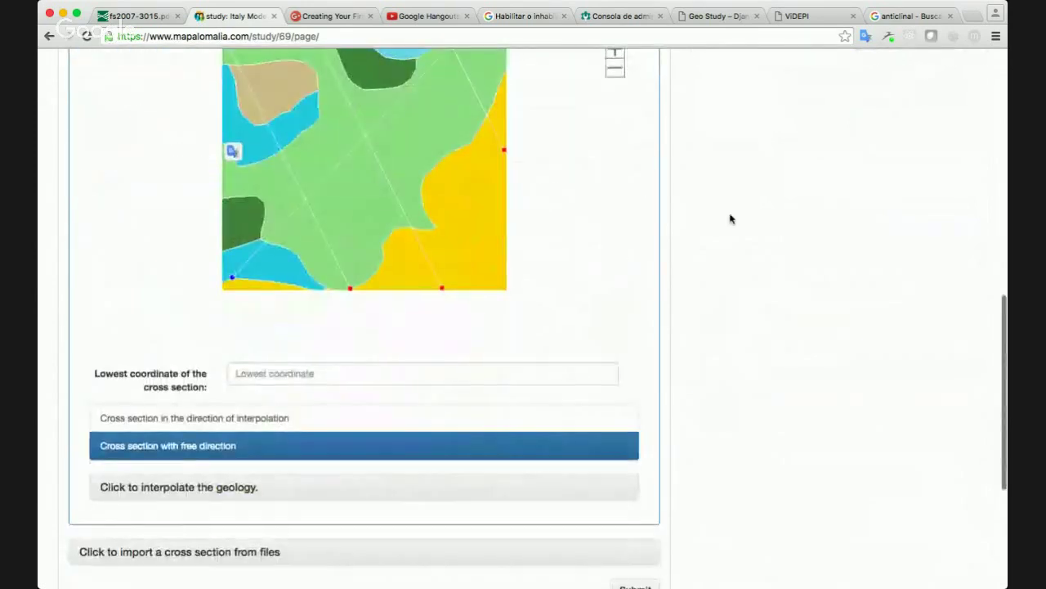
pyautogui.scroll(3, 731, 218)
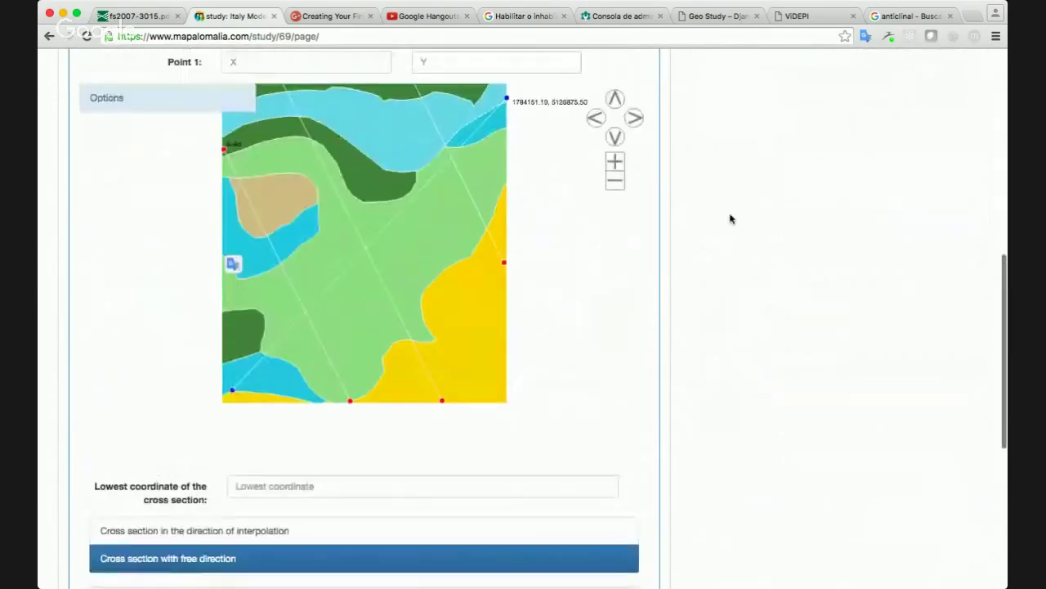
pyautogui.click(494, 92)
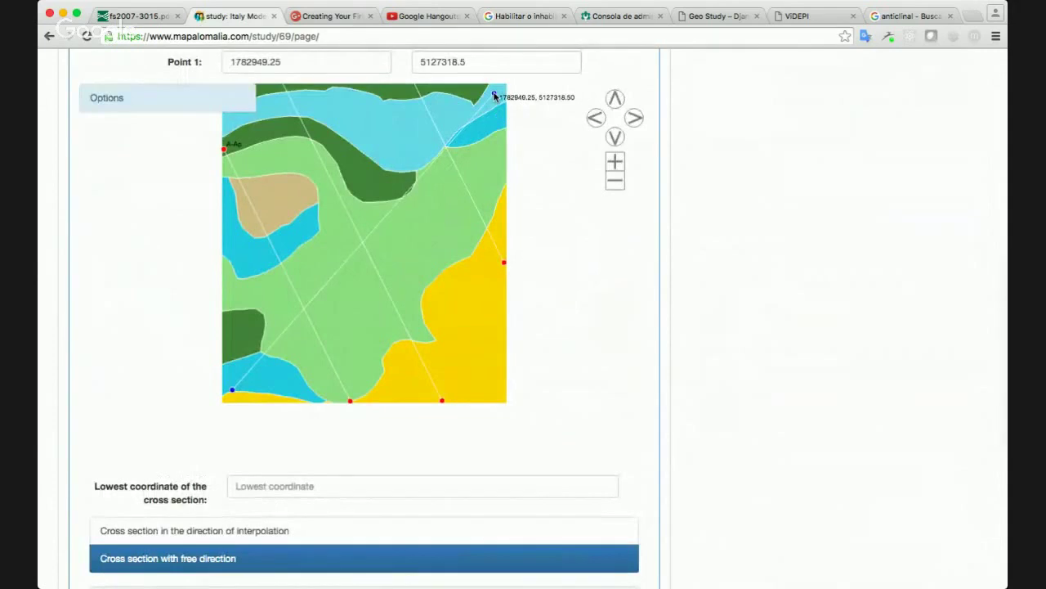
pyautogui.scroll(1, 800, 175)
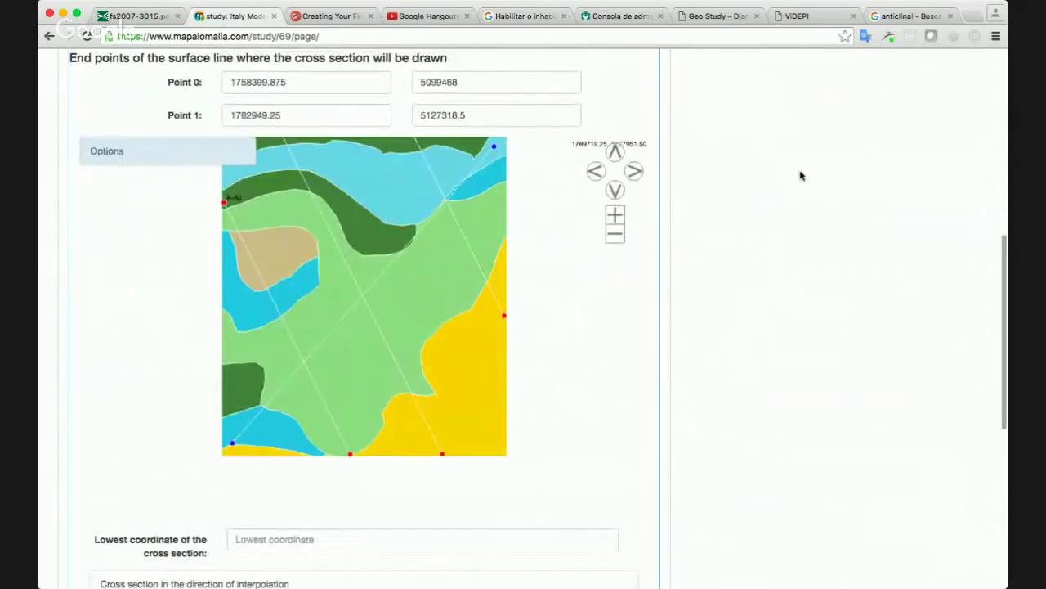
# Enable geology interpolation for the "Trans" cross section and try to submit it without a lowest coordinate
pyautogui.scroll(-5, 801, 175)
pyautogui.scroll(-3, 800, 176)
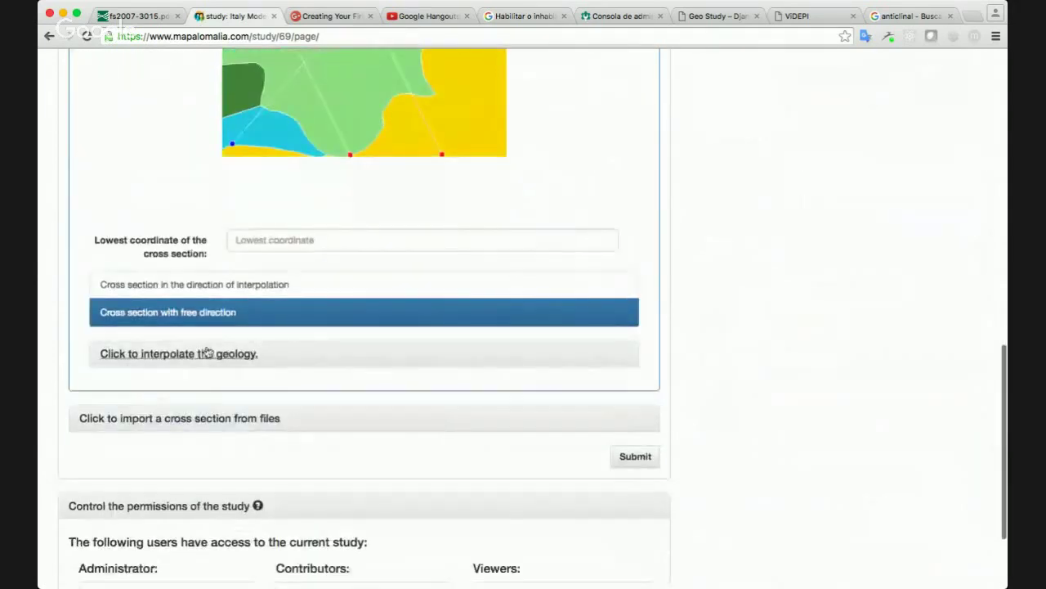
pyautogui.click(147, 353)
pyautogui.scroll(-1, 705, 380)
pyautogui.scroll(10, 704, 380)
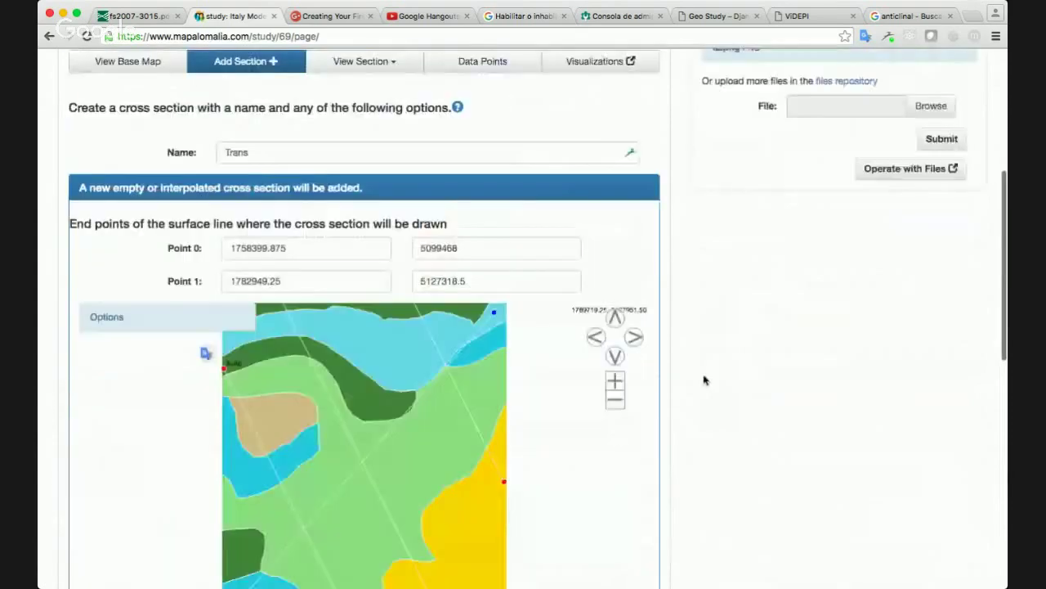
pyautogui.scroll(-10, 705, 380)
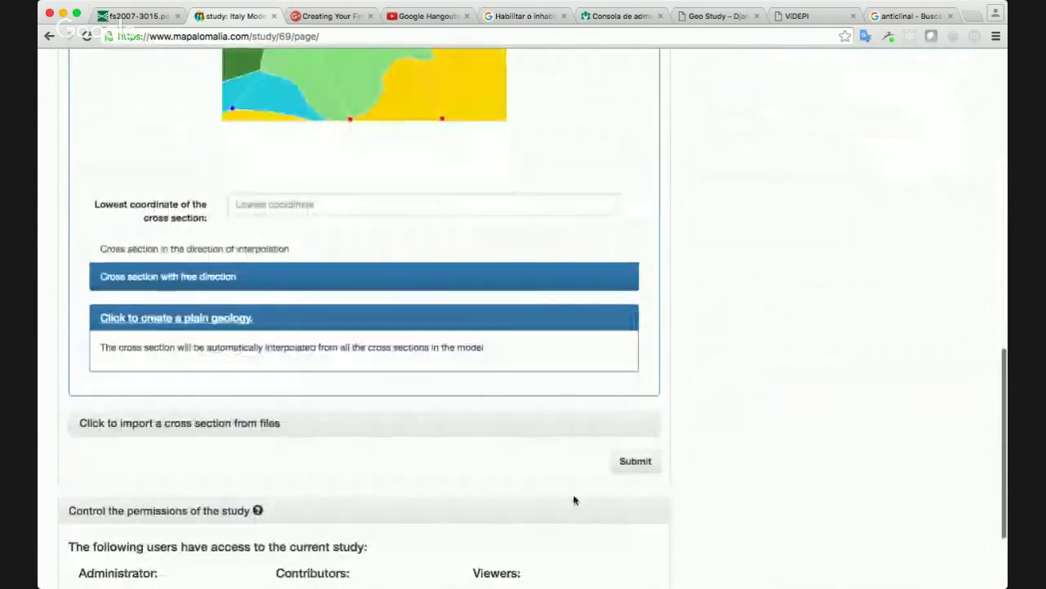
pyautogui.click(633, 461)
pyautogui.scroll(3, 710, 434)
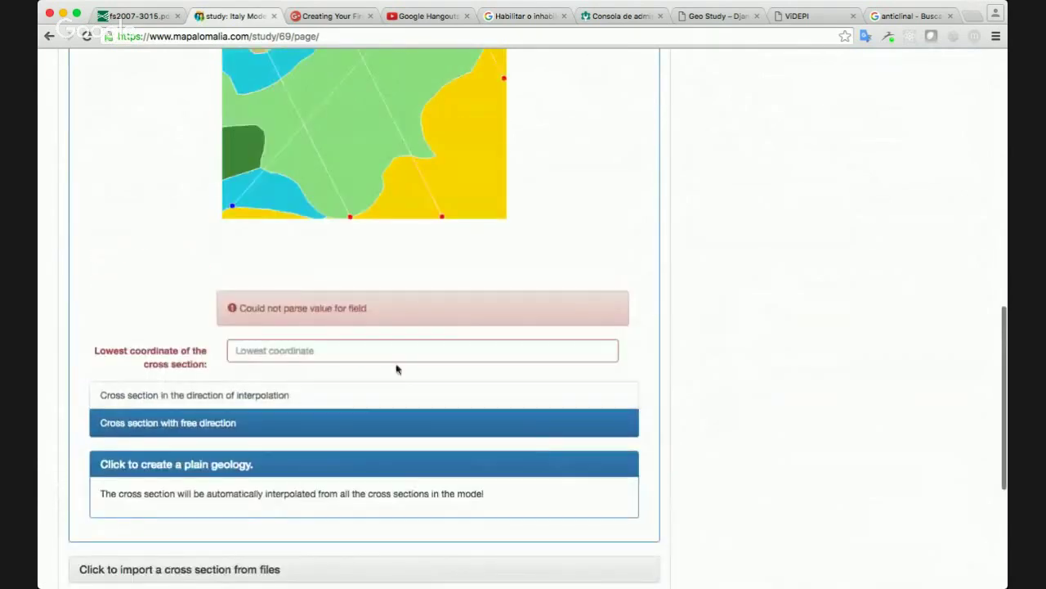
# Set the lowest coordinate of the cross section to -6000 and submit it
pyautogui.click(444, 346)
pyautogui.scroll(3, 714, 376)
pyautogui.scroll(2, 714, 377)
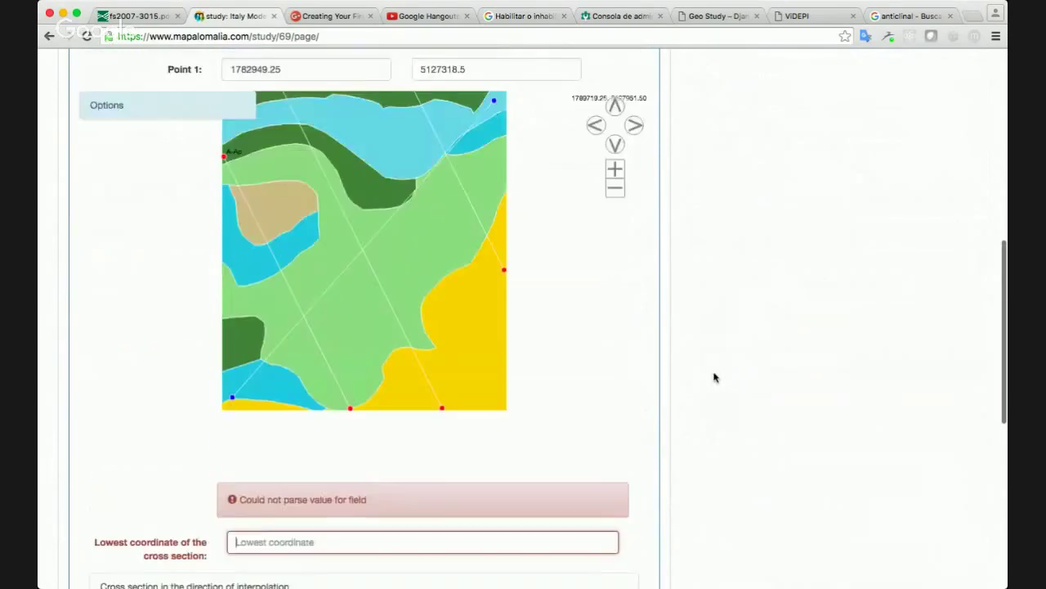
pyautogui.write('-')
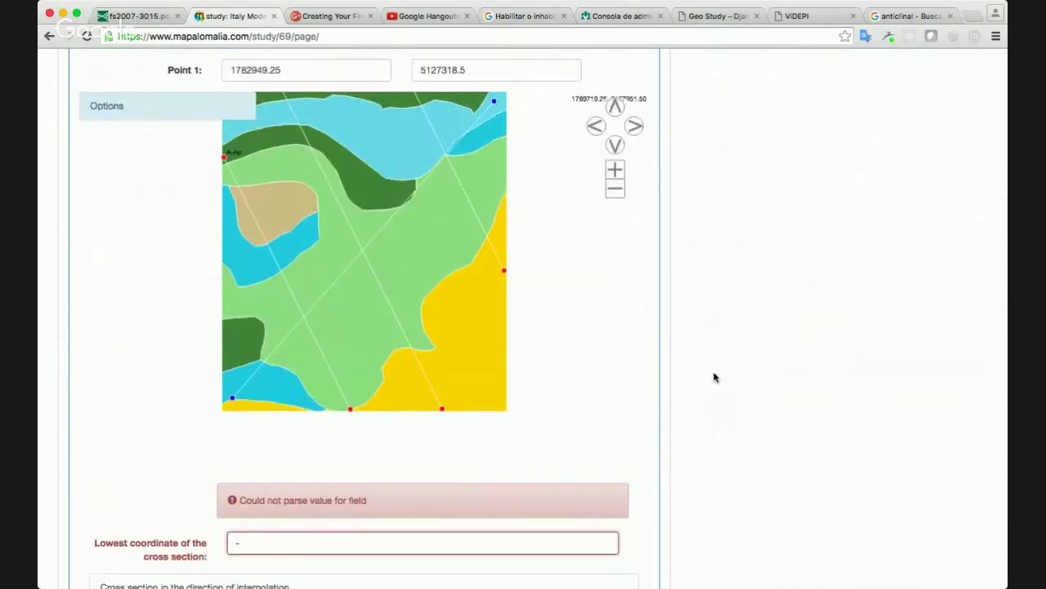
pyautogui.write('6000')
pyautogui.scroll(-6, 572, 534)
pyautogui.click(629, 556)
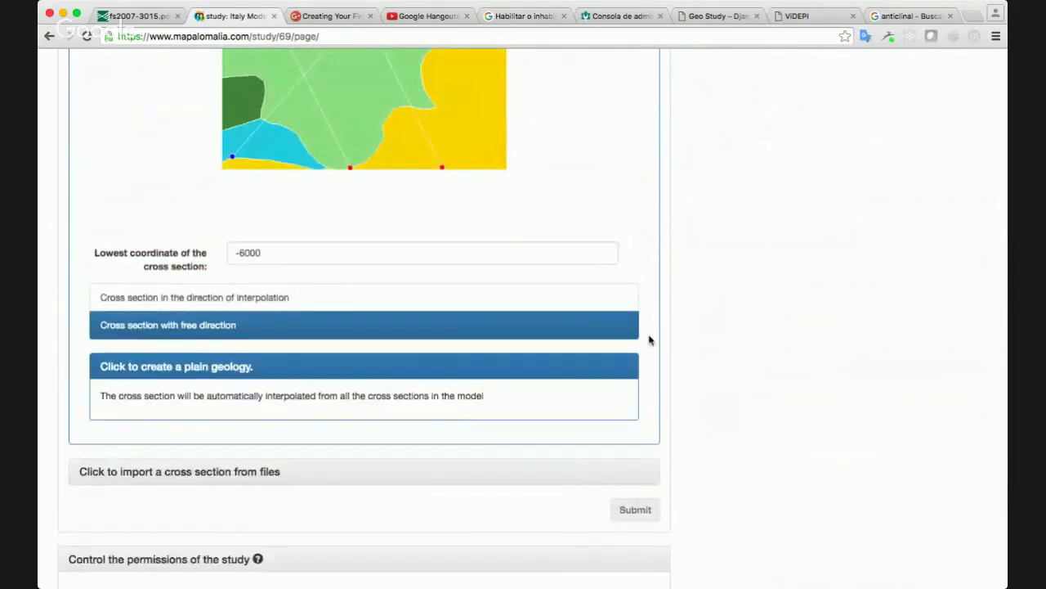
# Open the study's Articles Manager, look over the Abstract article and start editing it
pyautogui.scroll(12, 711, 303)
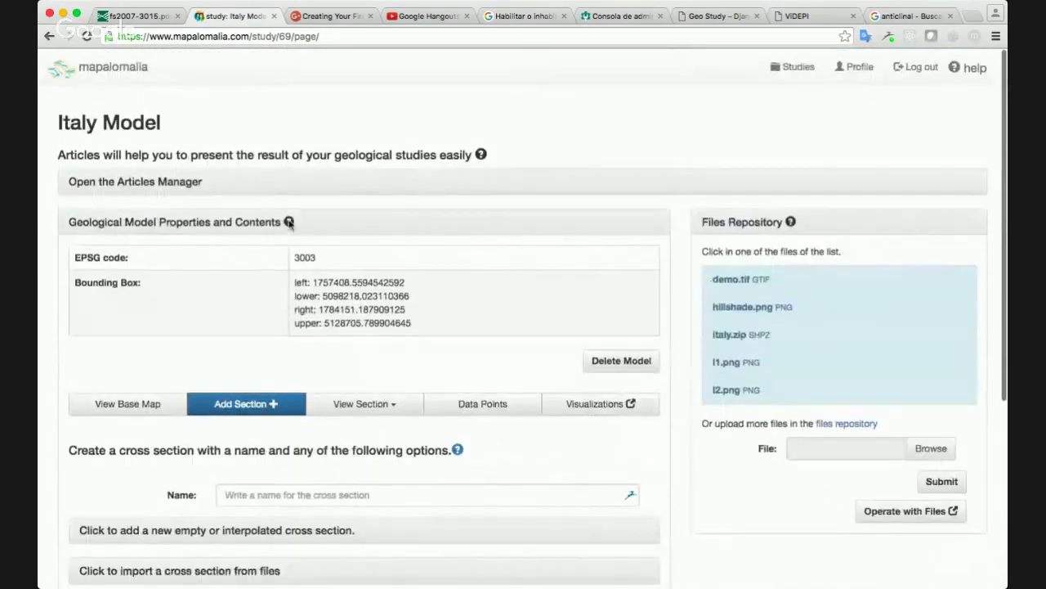
pyautogui.click(139, 181)
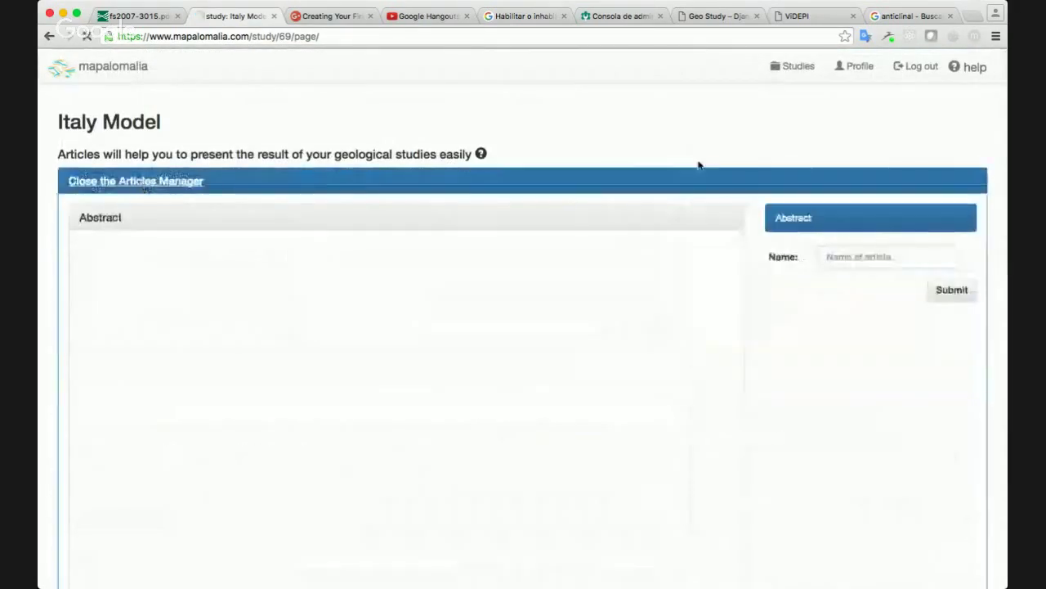
pyautogui.scroll(-10, 757, 218)
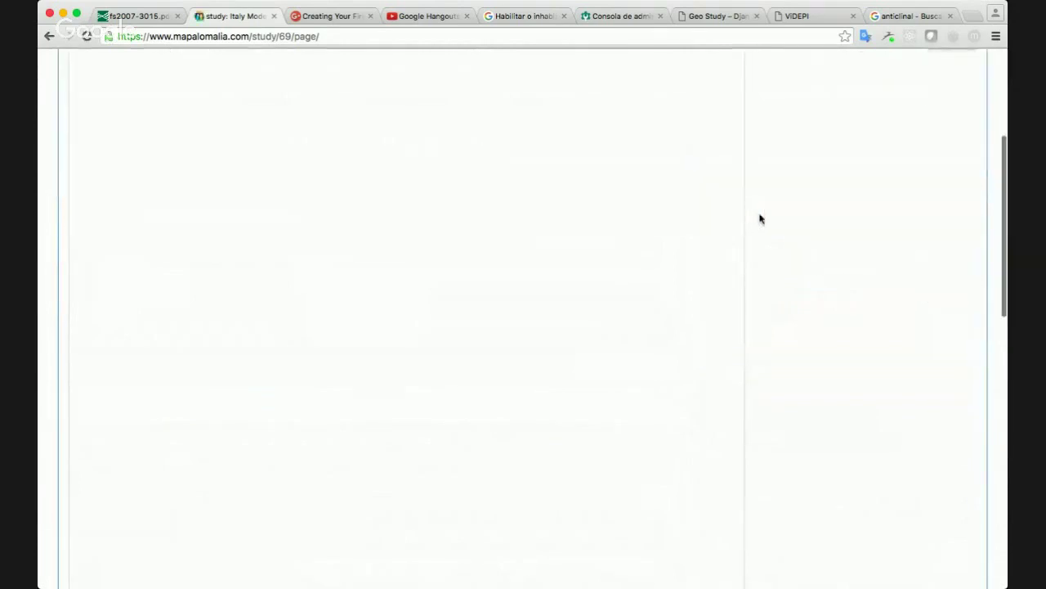
pyautogui.scroll(10, 759, 218)
pyautogui.scroll(-10, 760, 217)
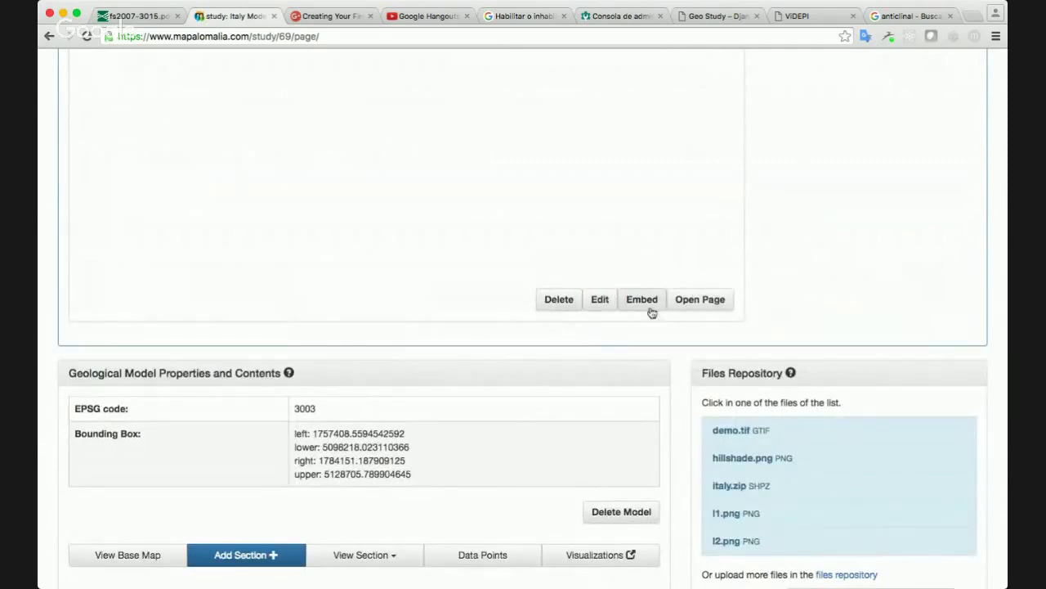
pyautogui.scroll(10, 804, 304)
pyautogui.scroll(-1, 803, 304)
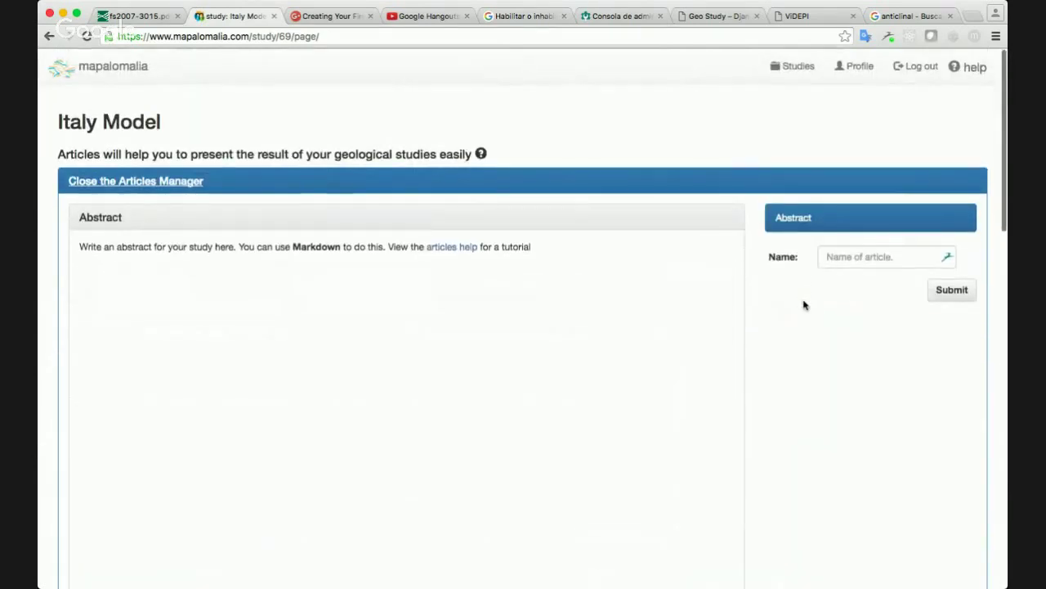
pyautogui.scroll(-1, 804, 305)
pyautogui.scroll(-8, 803, 305)
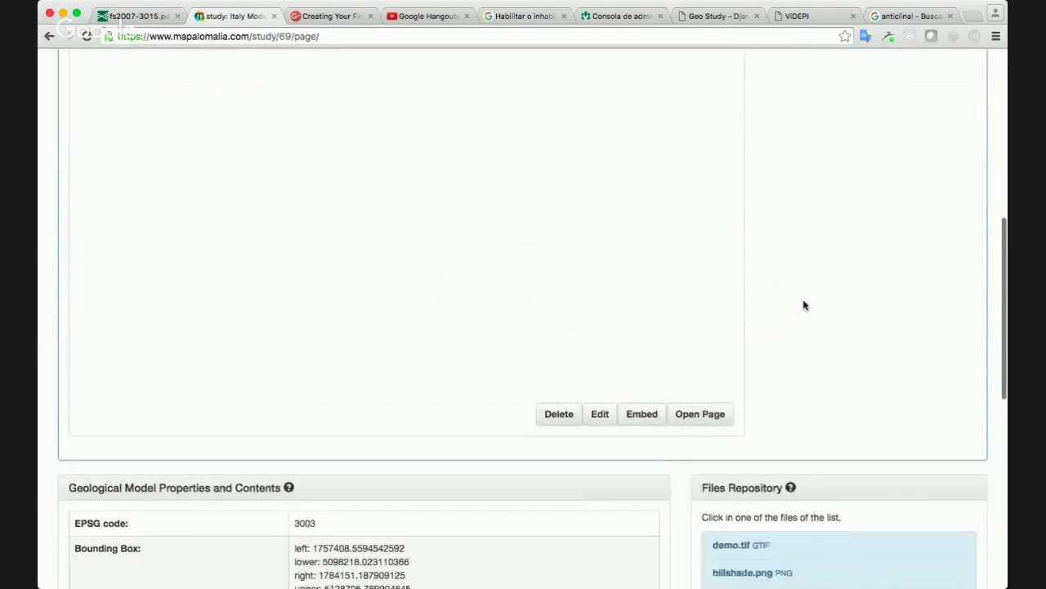
pyautogui.click(604, 412)
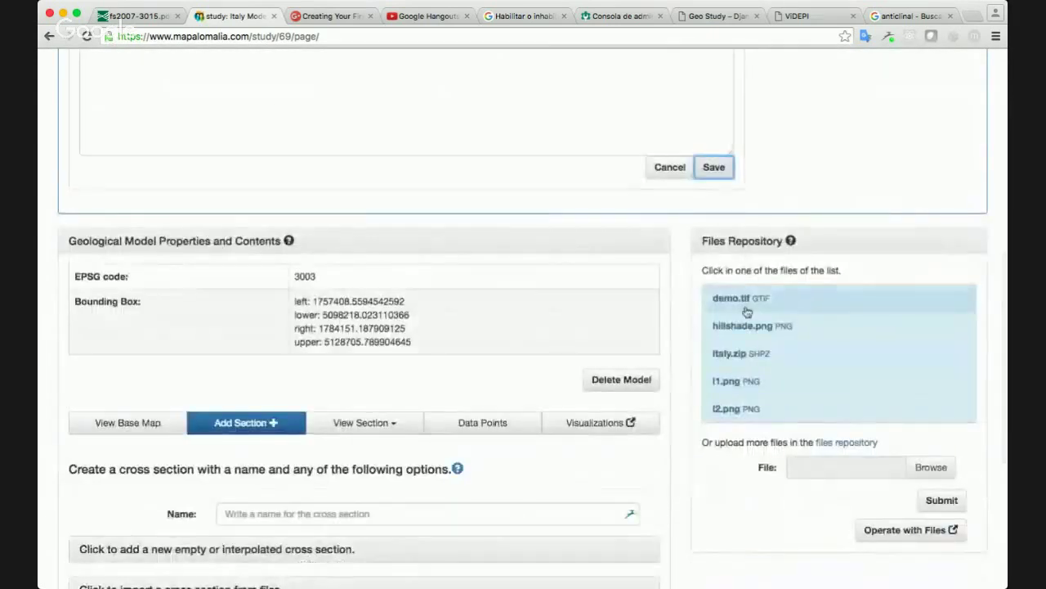
# Replace the Abstract article's placeholder text with the Markdown heading "### This is a very simple model in Italy"
pyautogui.scroll(10, 747, 312)
pyautogui.click(459, 336)
pyautogui.press('super+a')
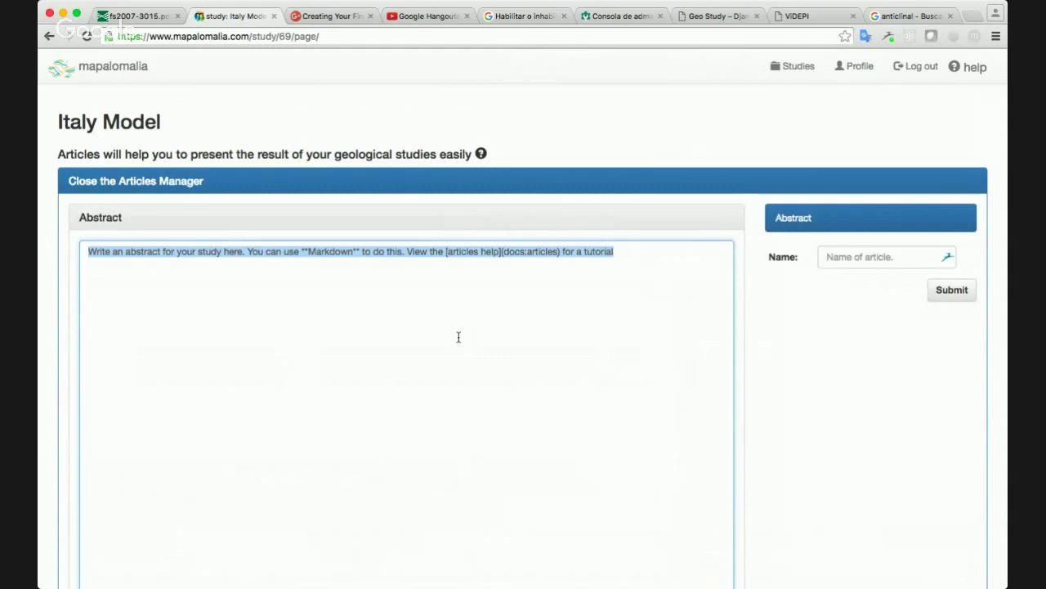
pyautogui.press('BackSpace')
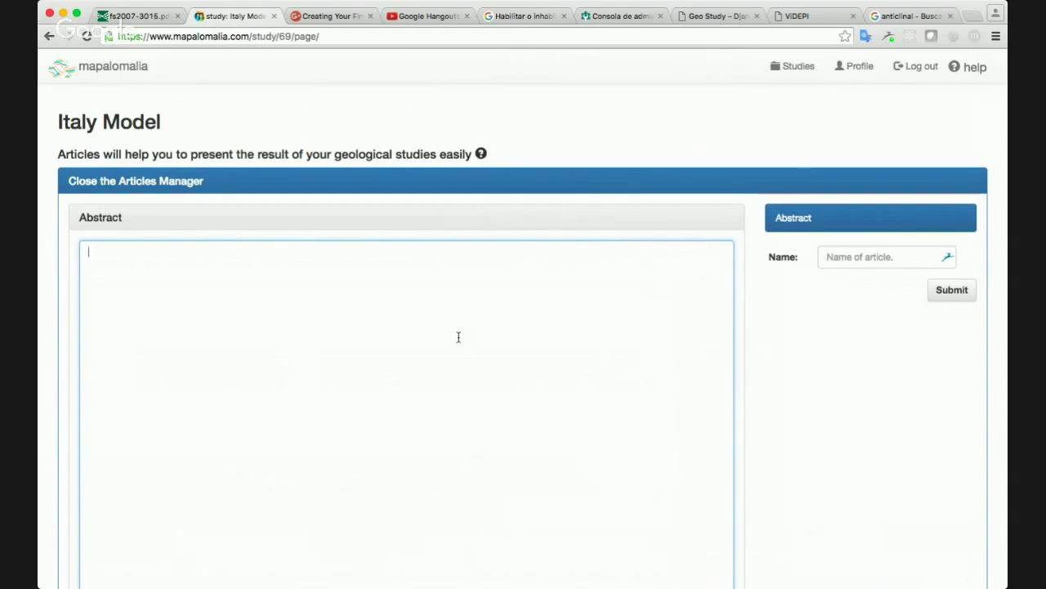
pyautogui.write('### This is a very simp')
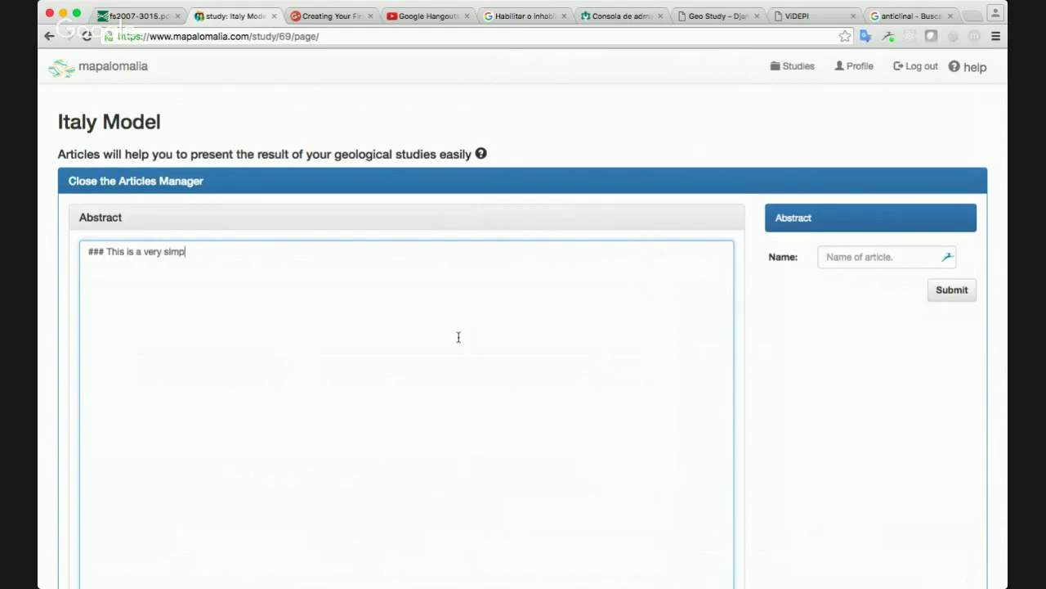
pyautogui.write('le model ')
pyautogui.write('in')
pyautogui.write('V')
pyautogui.press('BackSpace')
pyautogui.press('BackSpace')
pyautogui.press('BackSpace')
pyautogui.write('near')
pyautogui.press('BackSpace')
pyautogui.press('BackSpace')
pyautogui.press('BackSpace')
pyautogui.press('BackSpace')
pyautogui.press('BackSpace')
pyautogui.write('in Italy  ')
# Embed the 3D model below the heading with the tag [[model3d]] and save the abstract
pyautogui.write('[')
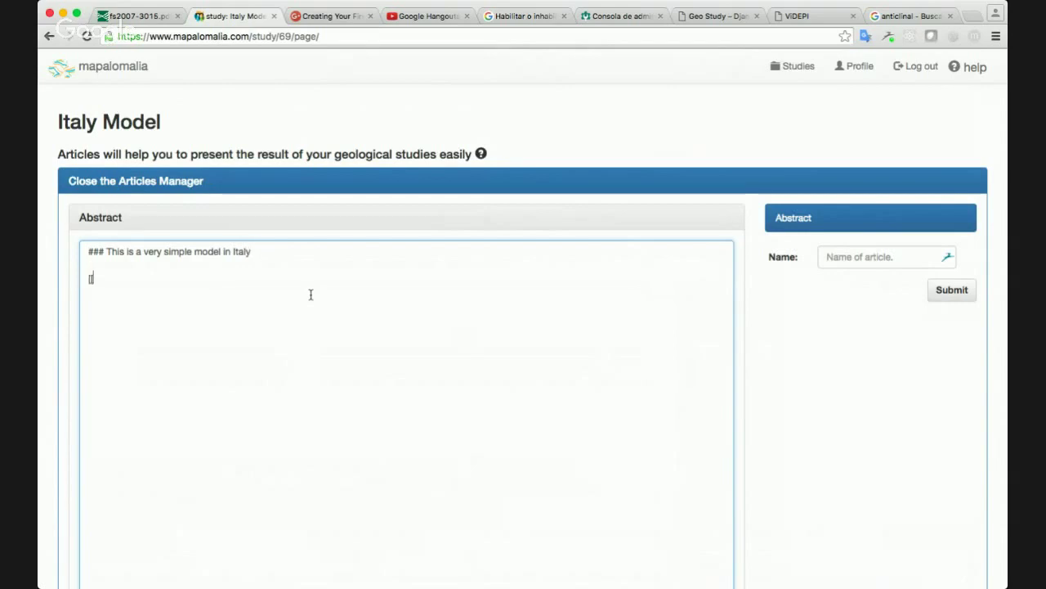
pyautogui.write('[model3d')
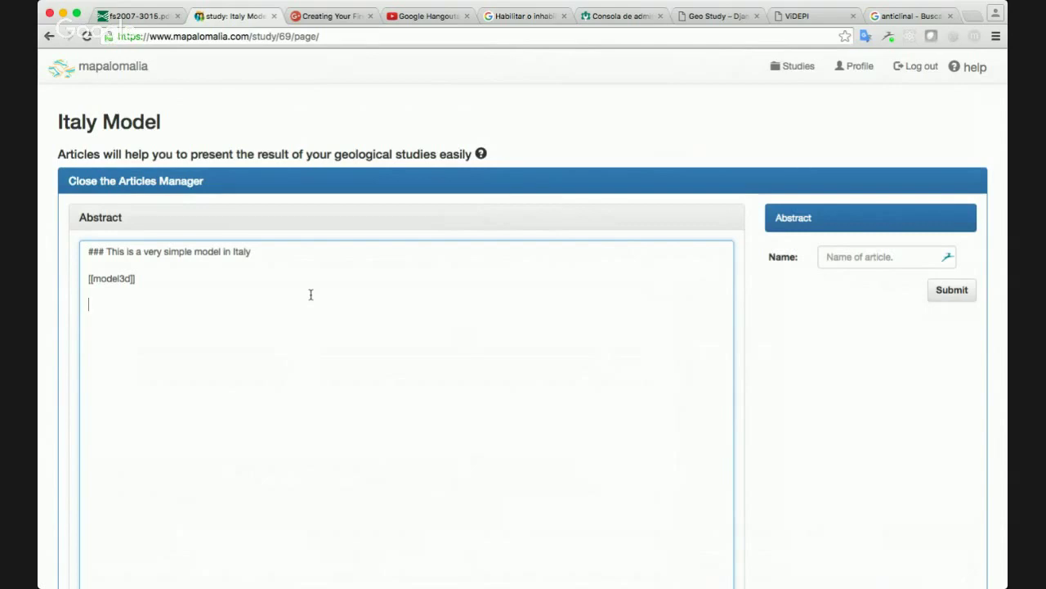
pyautogui.write('####')
pyautogui.press('BackSpace')
pyautogui.scroll(-5, 765, 394)
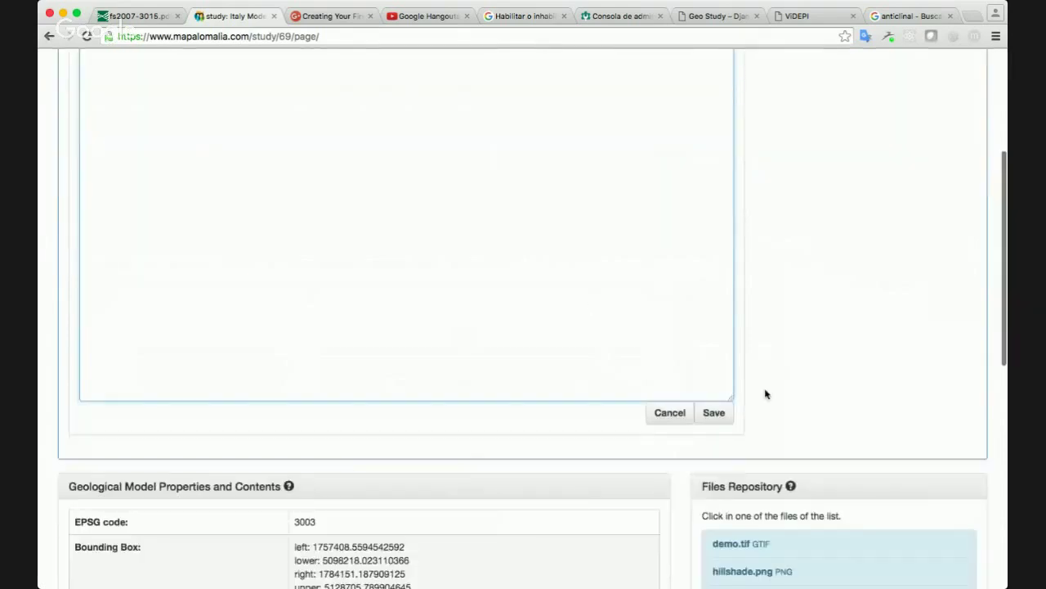
pyautogui.click(715, 411)
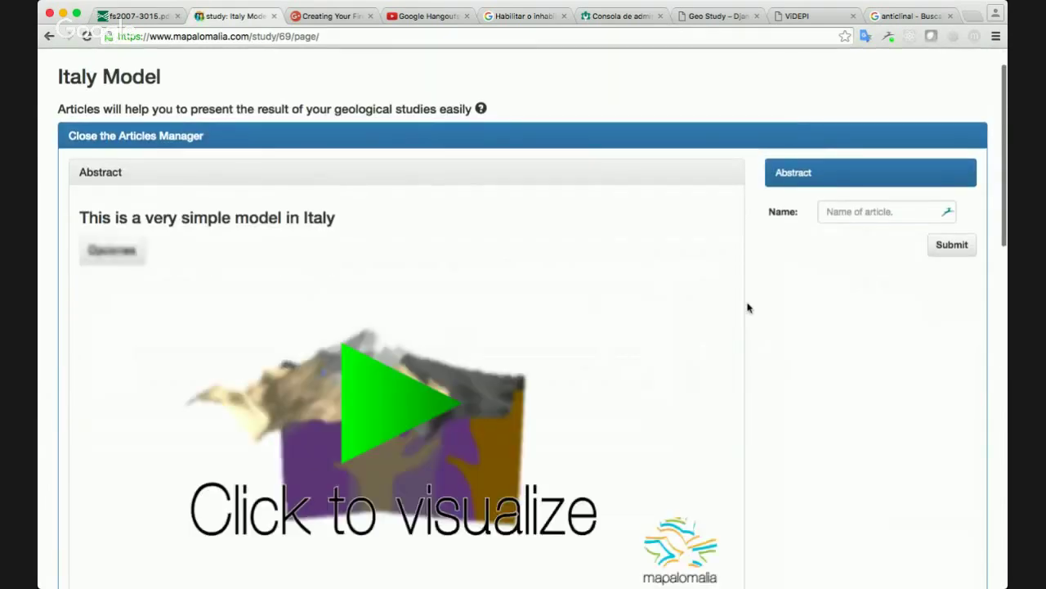
# Load the embedded 3D model in the saved abstract and rotate it to examine the terrain and cross sections from several sides
pyautogui.scroll(-5, 747, 306)
pyautogui.scroll(3, 351, 294)
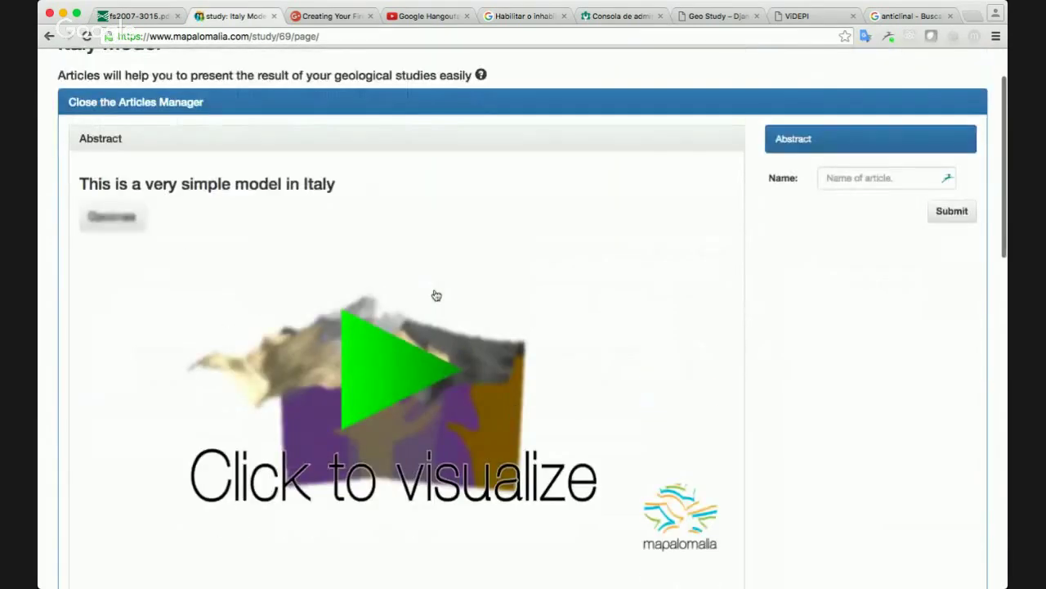
pyautogui.scroll(-2, 434, 297)
pyautogui.click(380, 315)
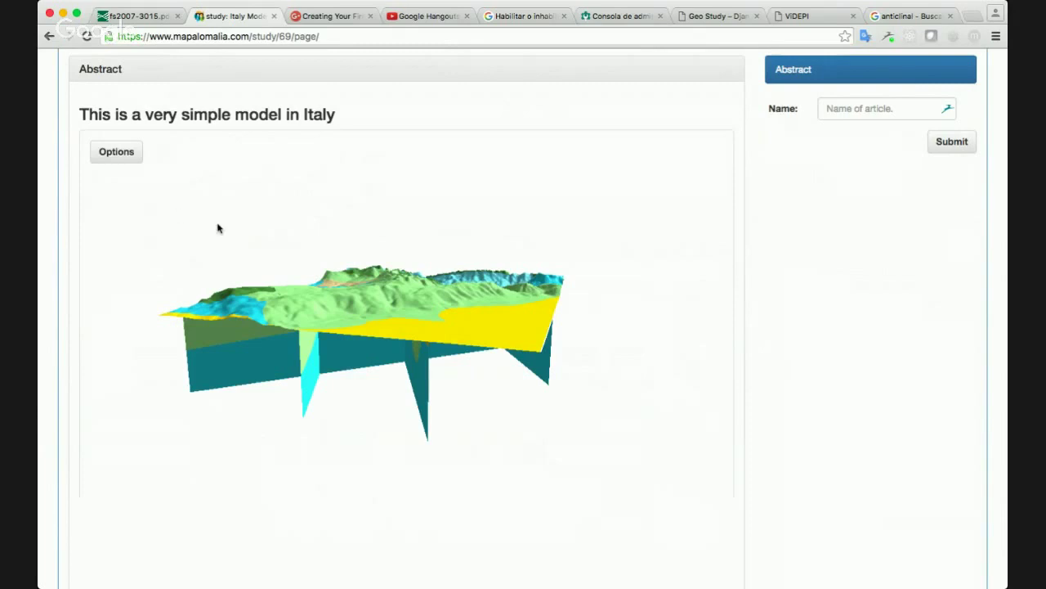
pyautogui.moveTo(218, 227); pyautogui.dragTo(554, 197)
pyautogui.moveTo(510, 190); pyautogui.dragTo(562, 227)
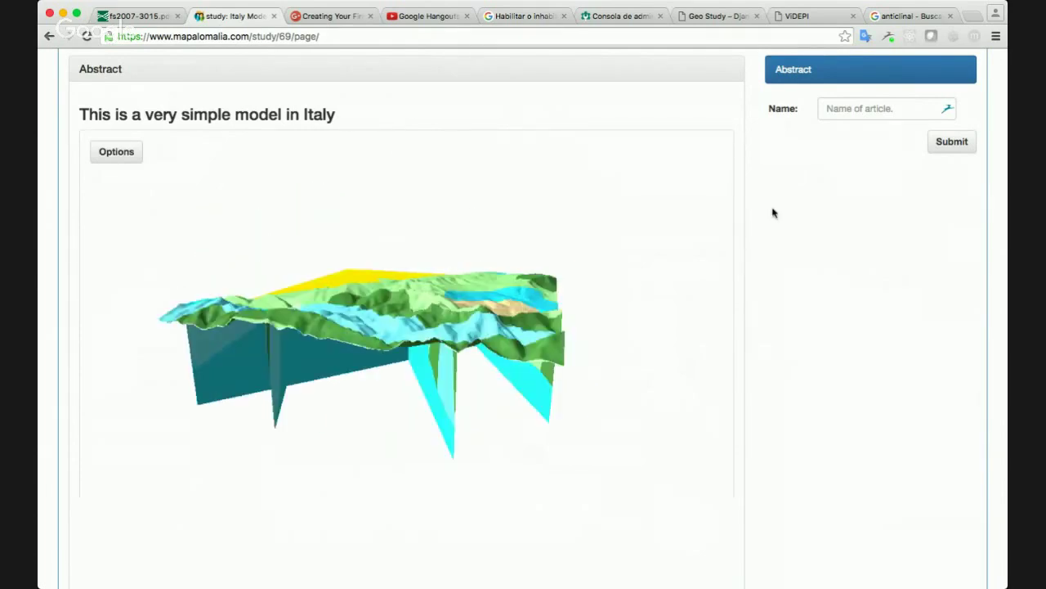
pyautogui.scroll(-5, 772, 213)
pyautogui.scroll(8, 773, 212)
pyautogui.scroll(-3, 772, 212)
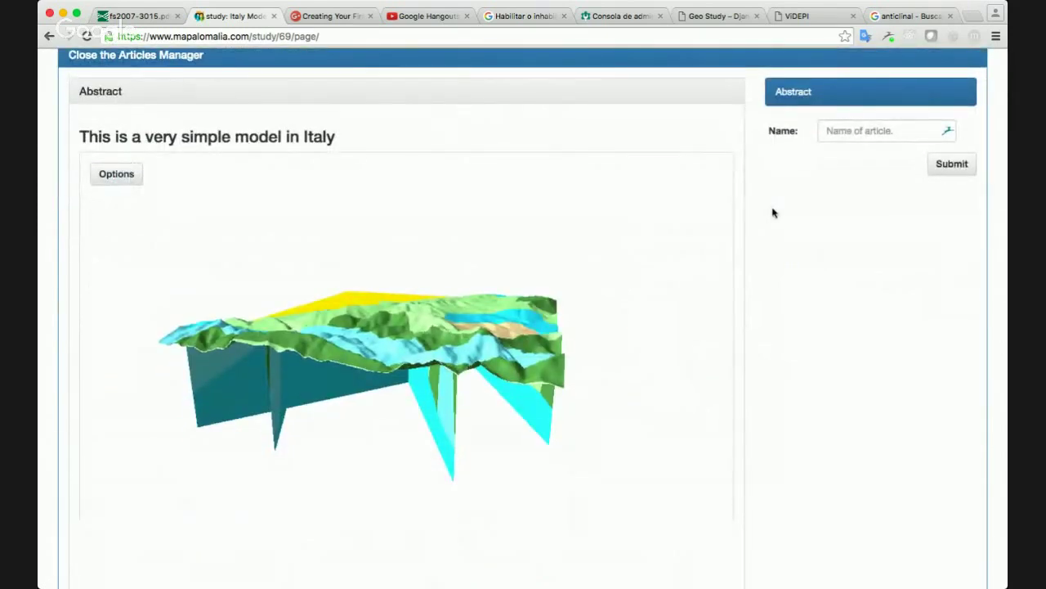
pyautogui.scroll(-3, 772, 213)
pyautogui.scroll(1, 772, 213)
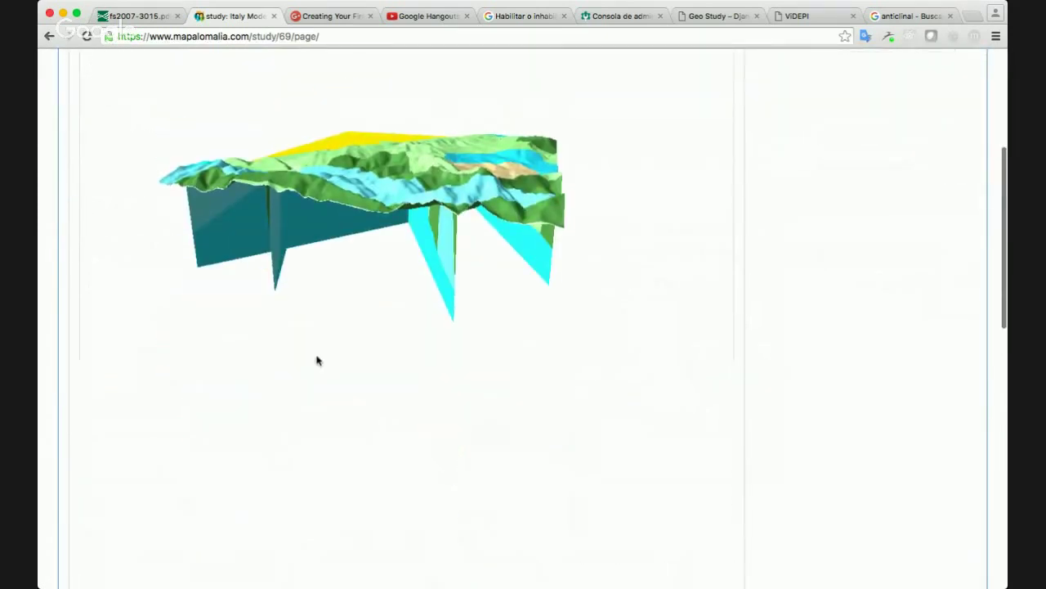
pyautogui.moveTo(316, 359); pyautogui.dragTo(591, 332)
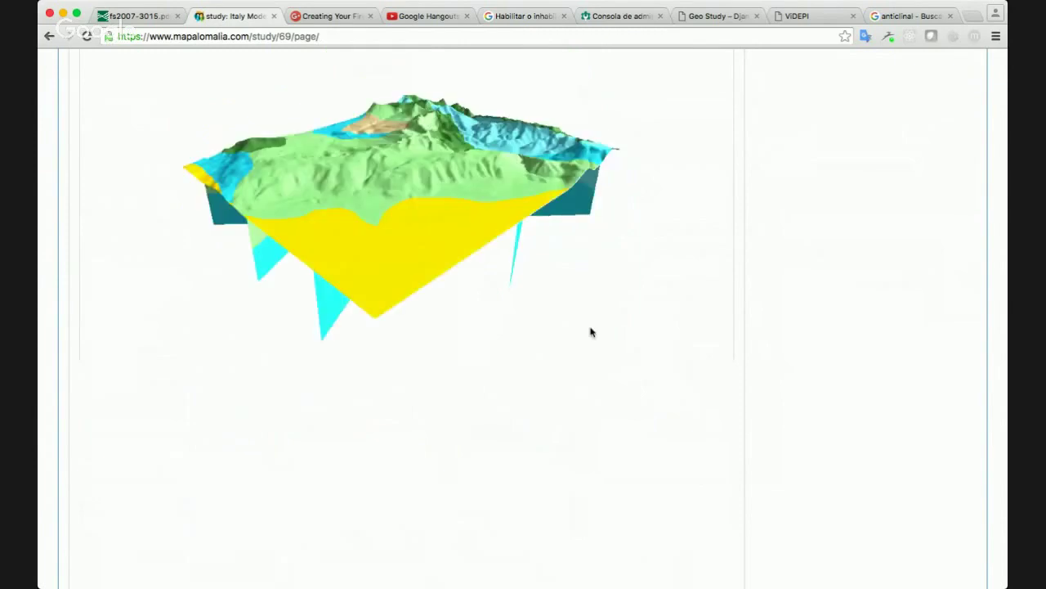
# Query the geological units of the yellow, light green and dark green surfaces in the embedded 3D model, closing each information window
pyautogui.click(484, 237)
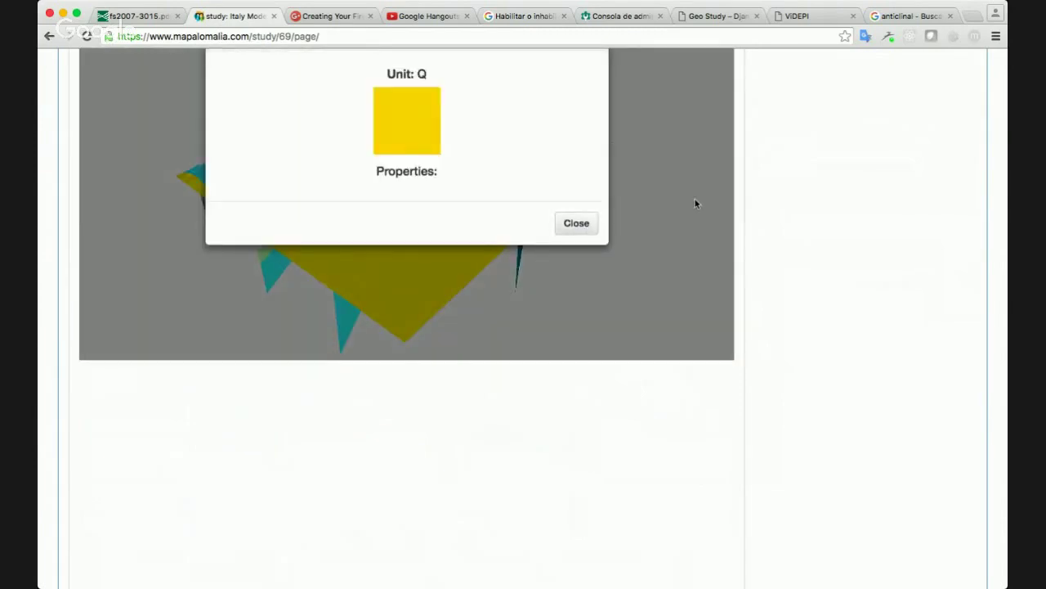
pyautogui.scroll(2, 695, 203)
pyautogui.click(577, 322)
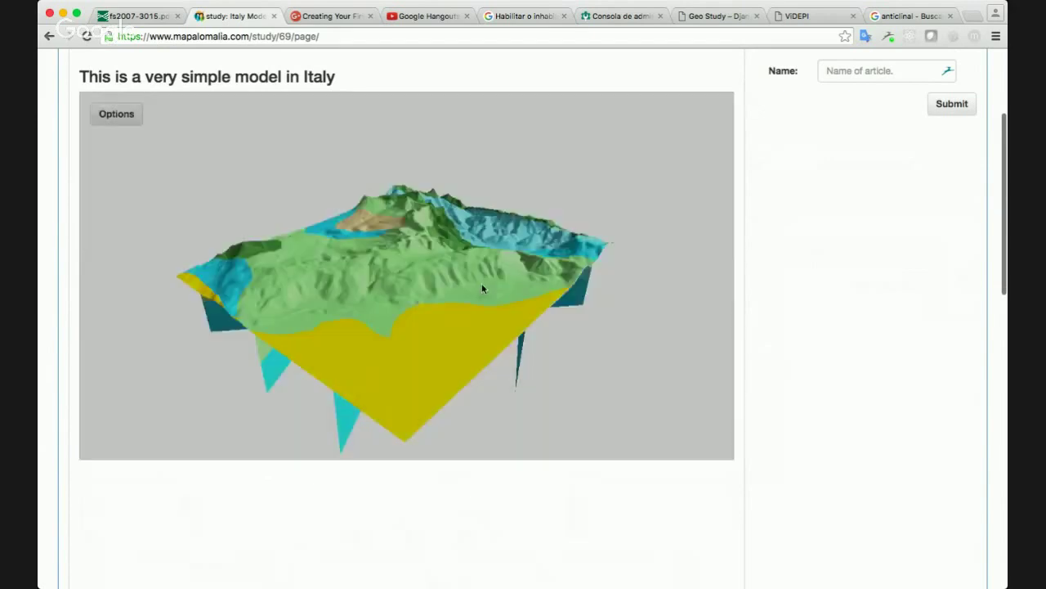
pyautogui.click(483, 267)
pyautogui.click(577, 322)
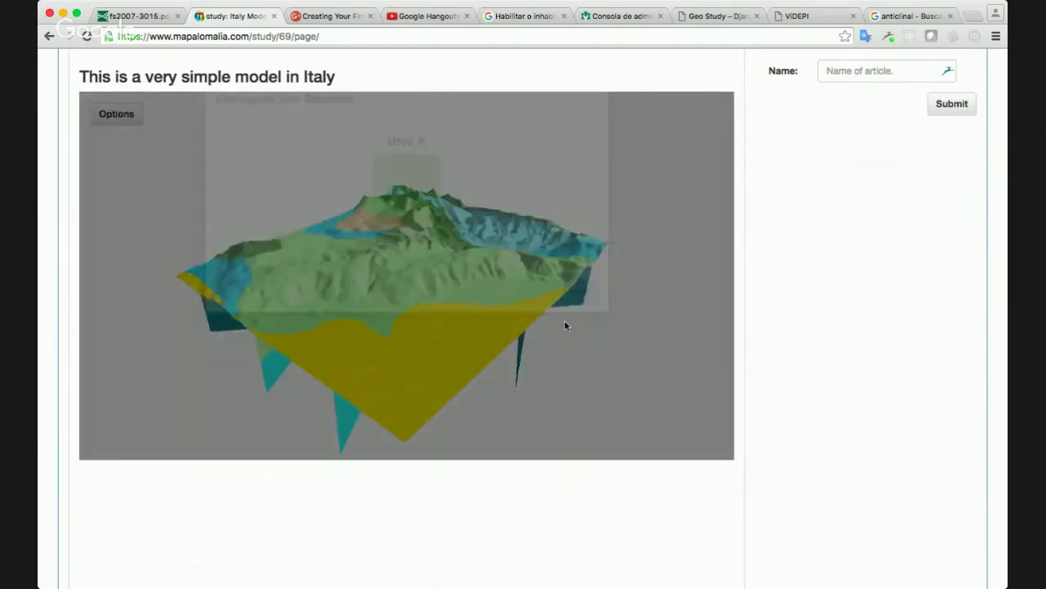
pyautogui.click(271, 251)
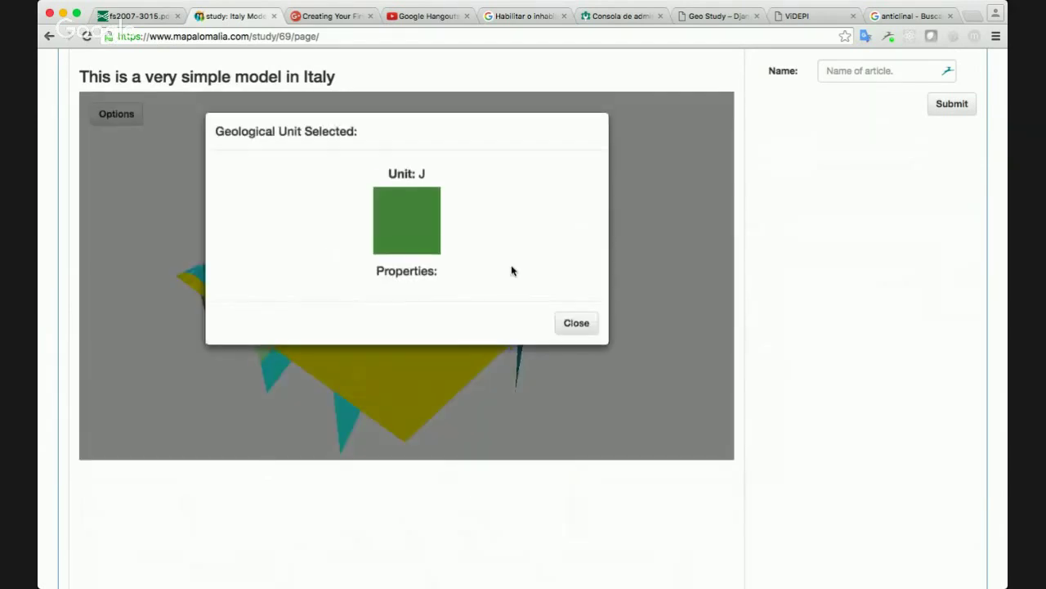
pyautogui.click(564, 322)
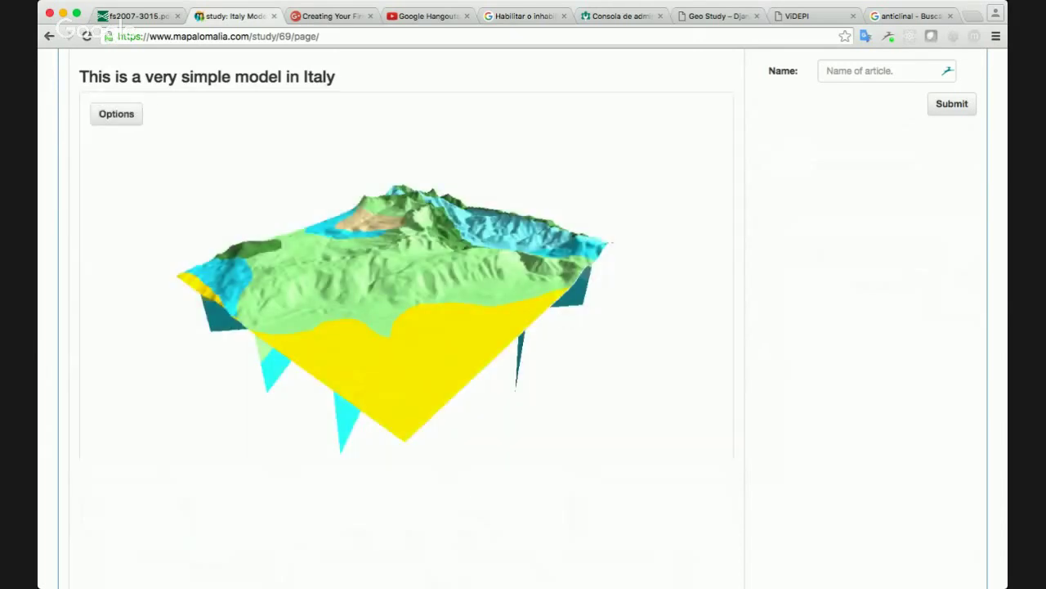